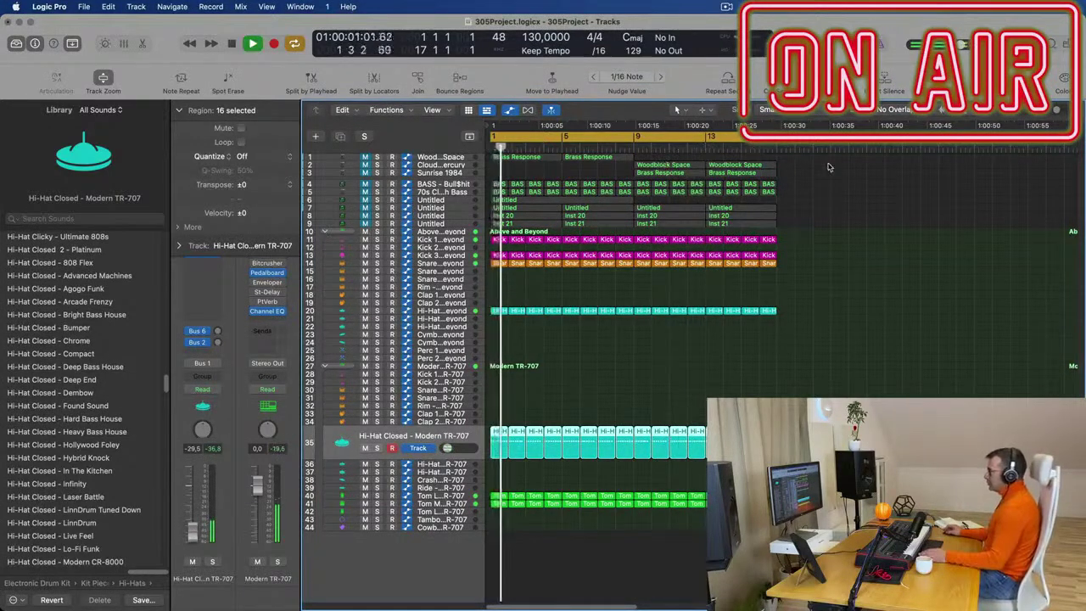
Copy the Woodblock Space and Brass Response regions so the top three tracks are filled from bar 1 through bar 16
click(666, 165)
drag(666, 164, 523, 165)
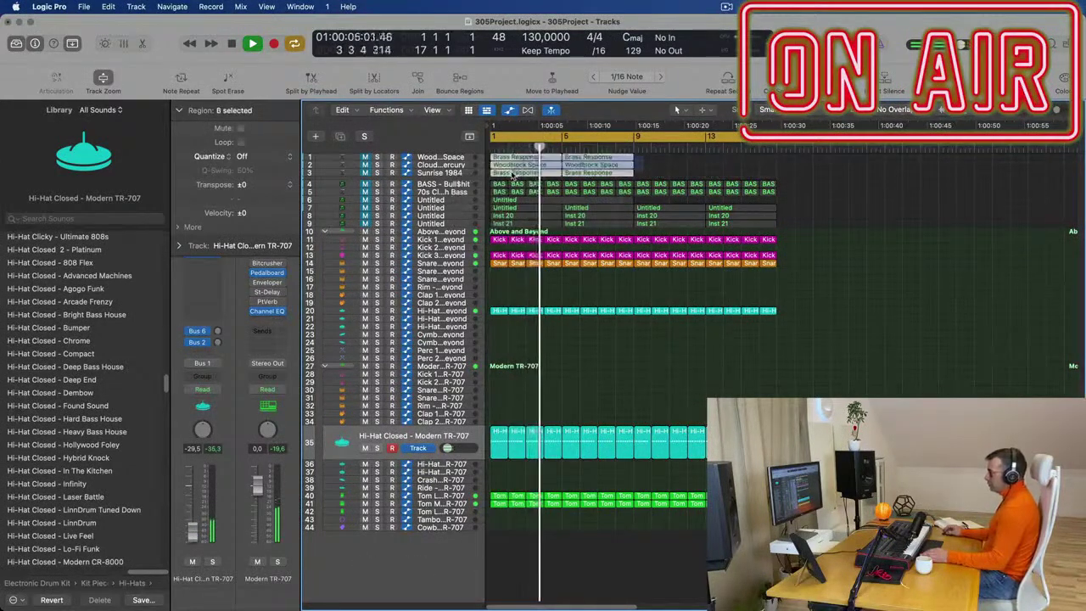
key(super+z)
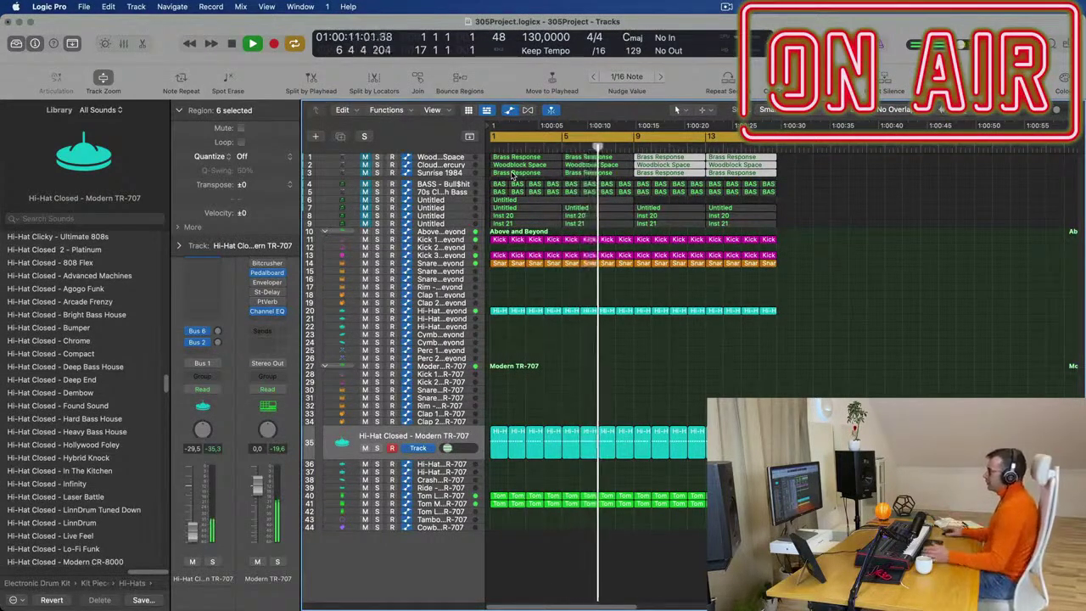
click(872, 270)
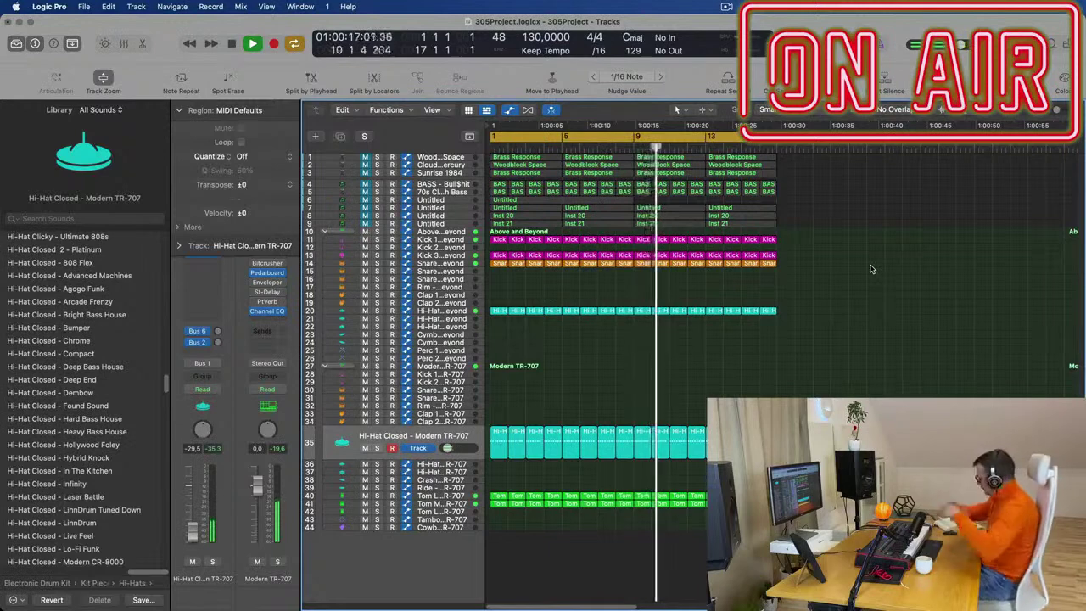
Unmute the Inst 21 track, track 9, and shift all its notes to the start of each bar in the Piano Roll
key(space)
key(space)
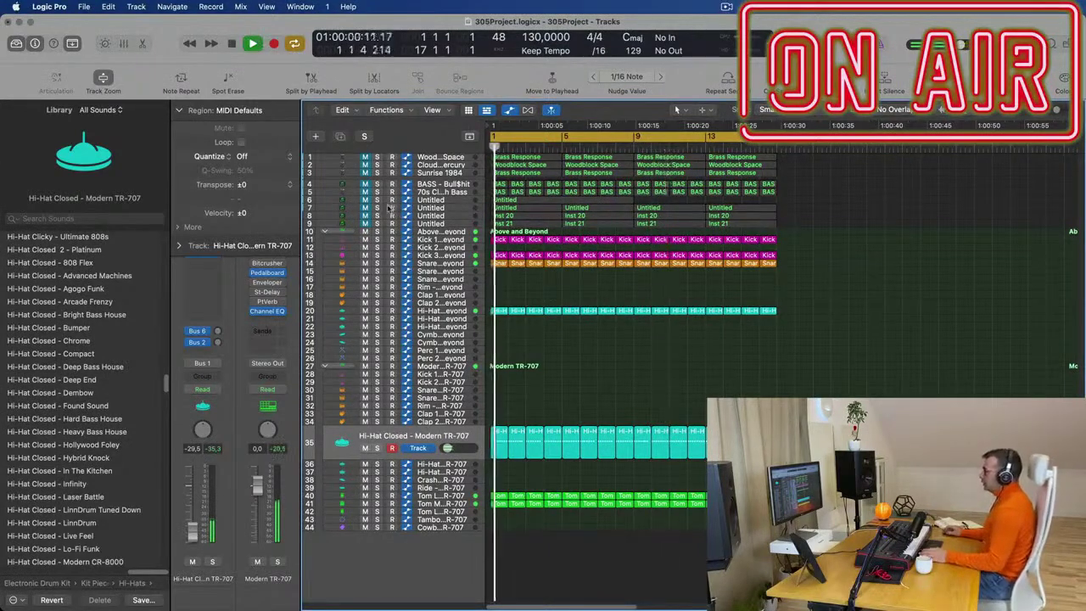
click(435, 225)
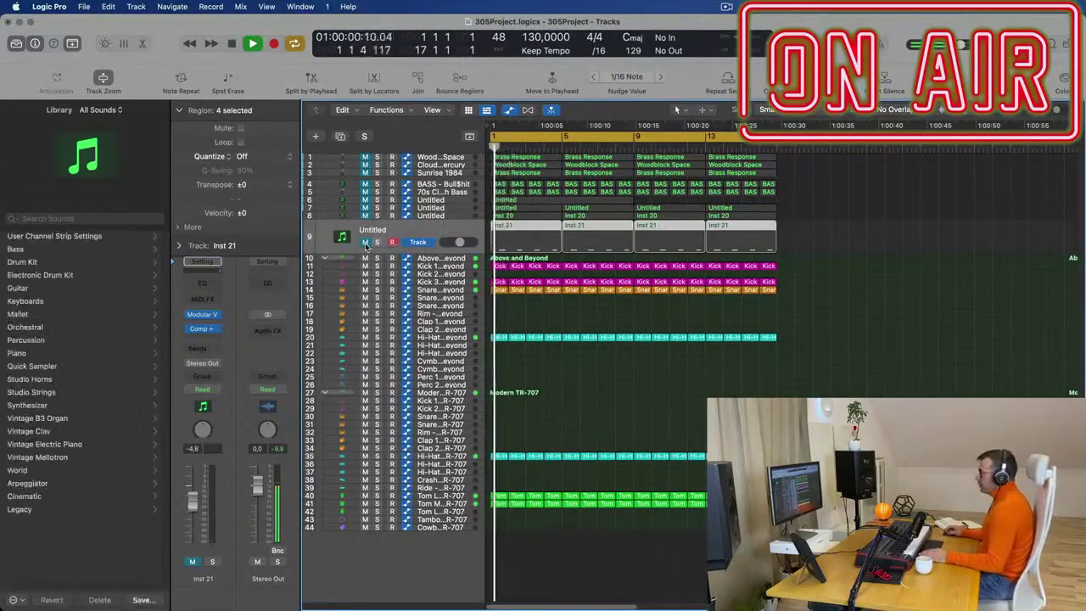
key(space)
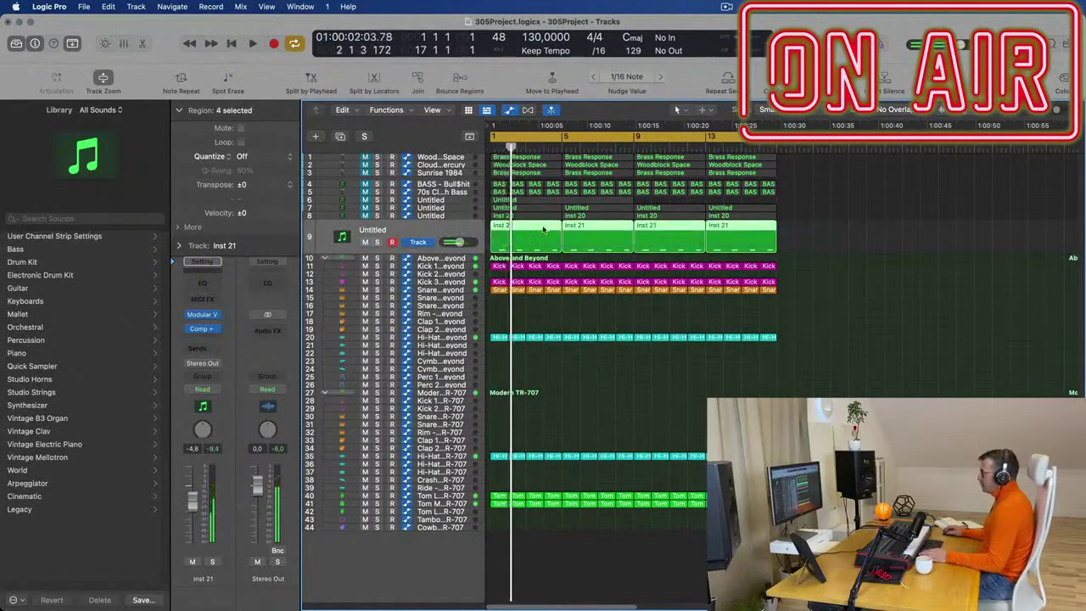
key(p)
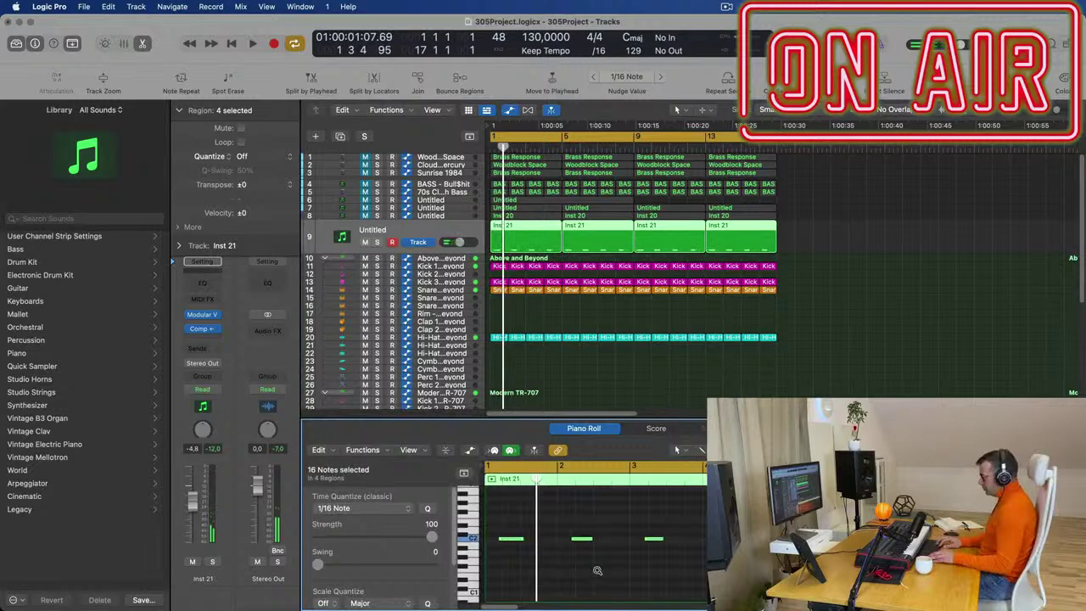
key(space)
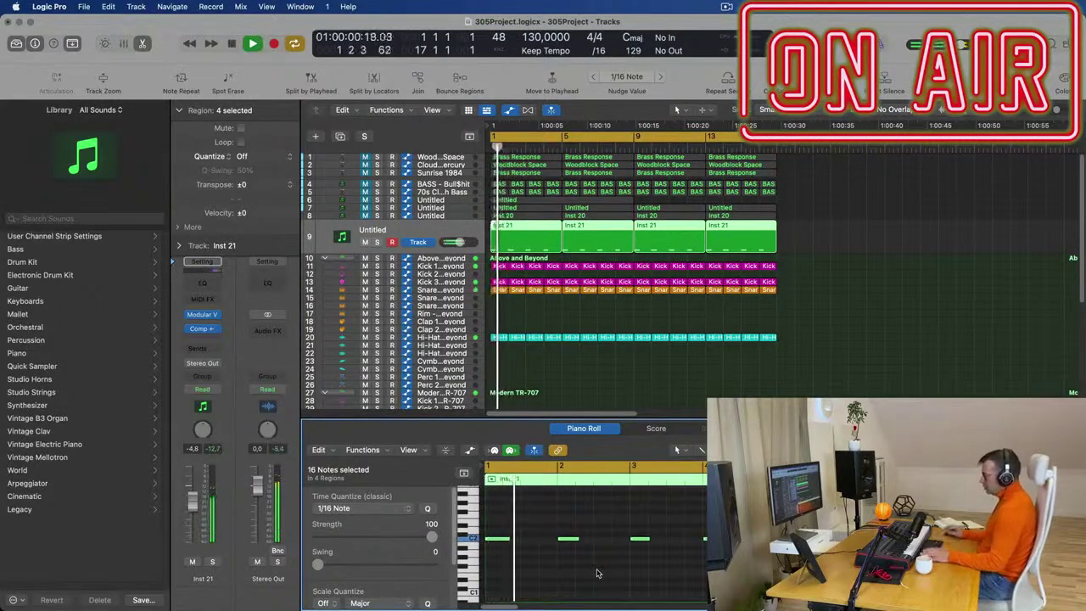
Replace the Modular V instrument on the Inst 21 track with Sylenth1 in place of the modular synth
click(405, 229)
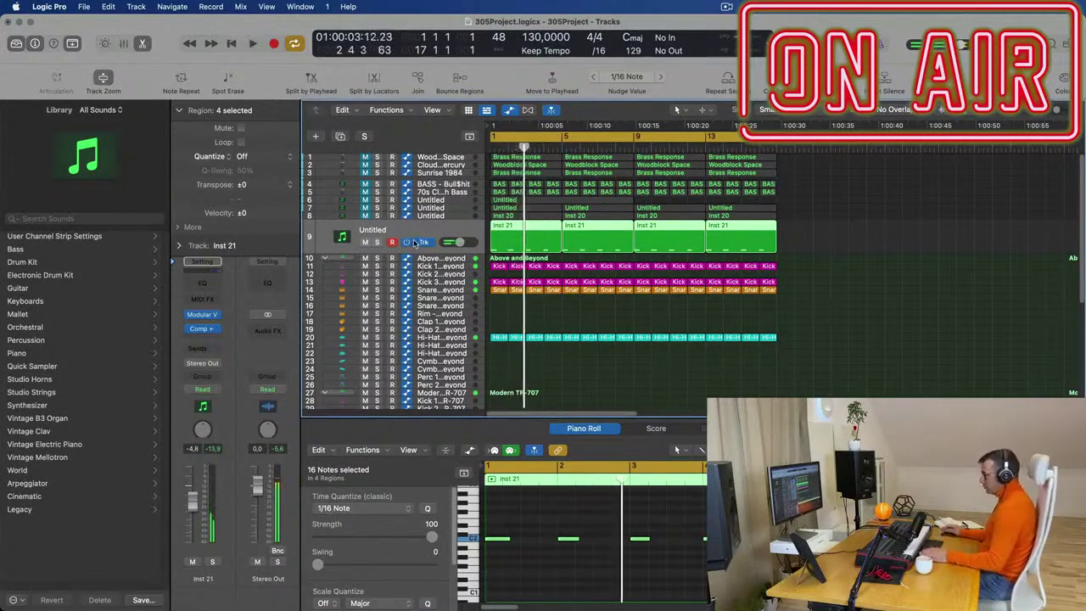
click(200, 316)
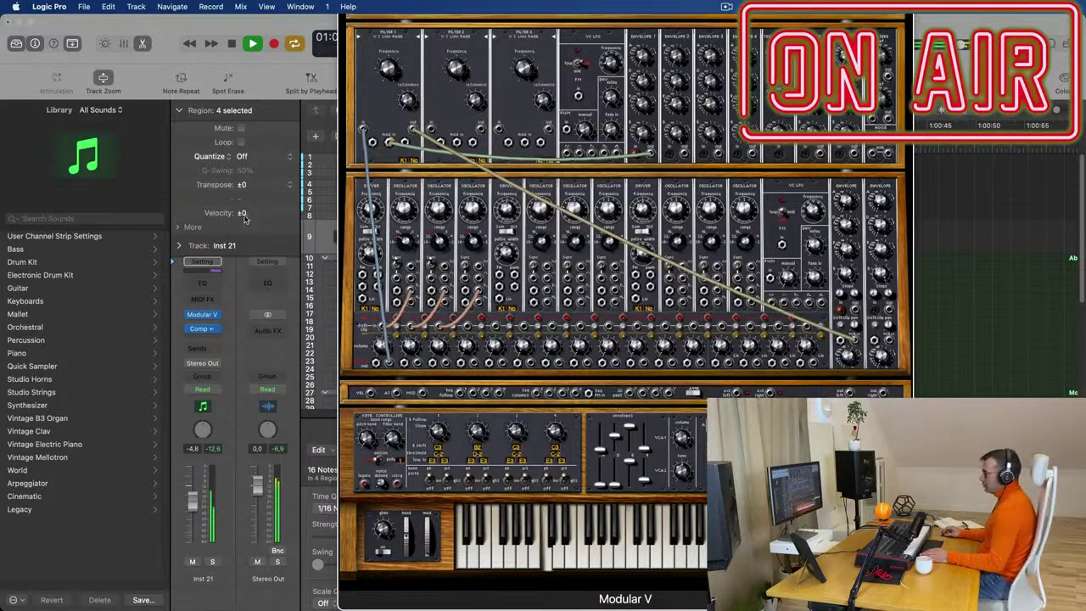
key(v)
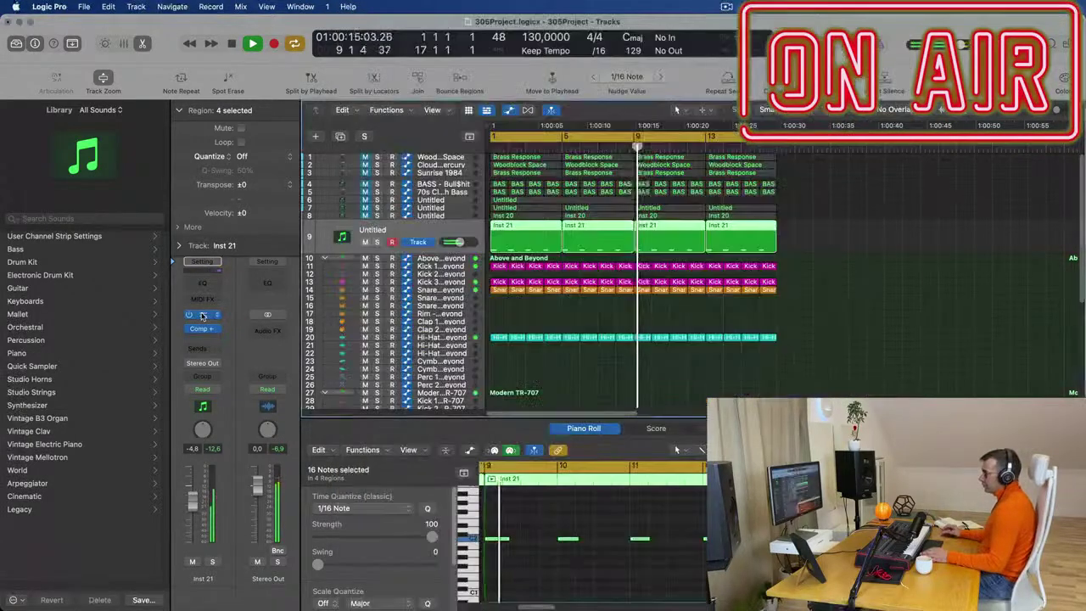
key(v)
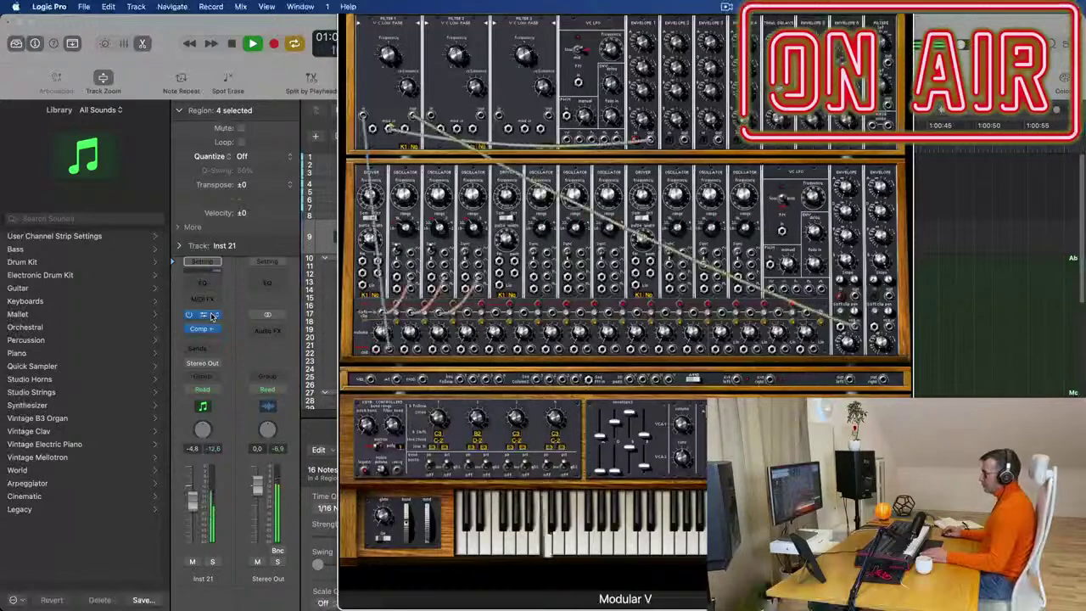
click(202, 316)
mouse_move(215, 317)
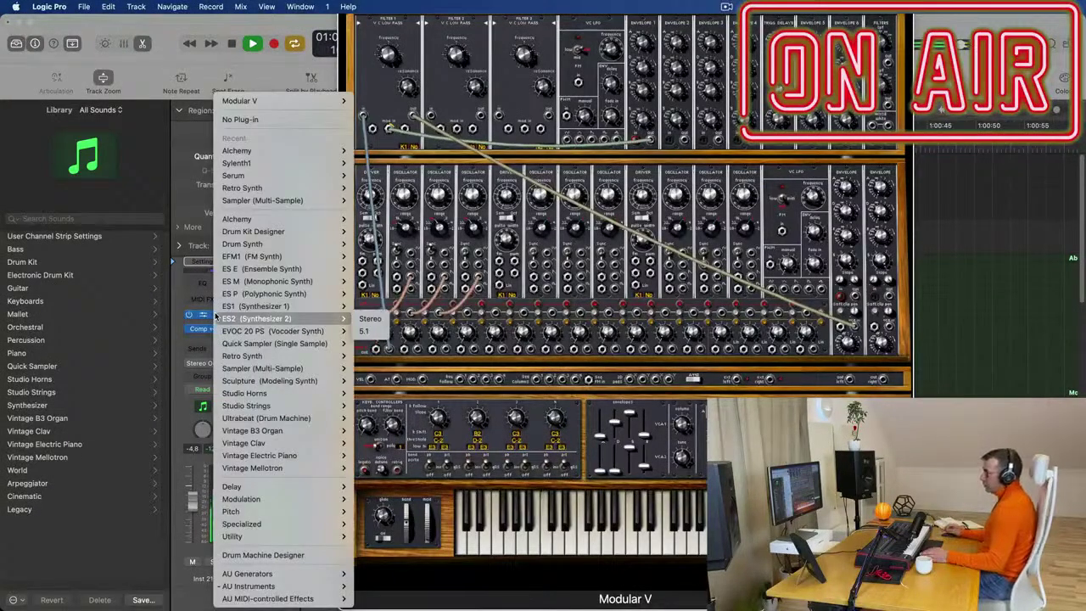
mouse_move(266, 162)
click(371, 165)
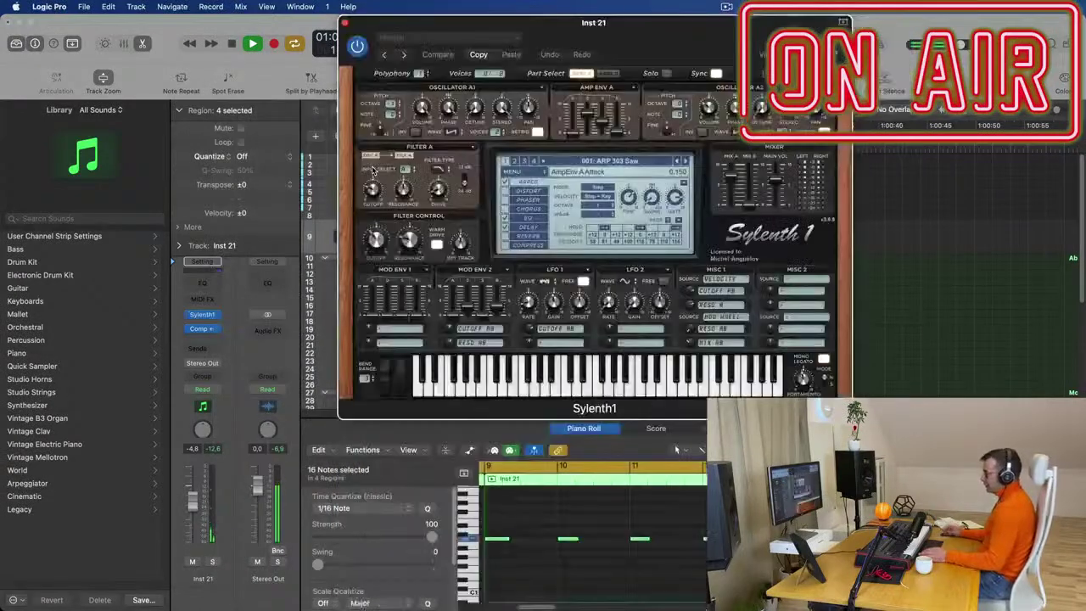
Stop playback and load the Sylenth1 Definitive Collection factory bank into the synth
drag(663, 38, 642, 112)
key(space)
click(492, 384)
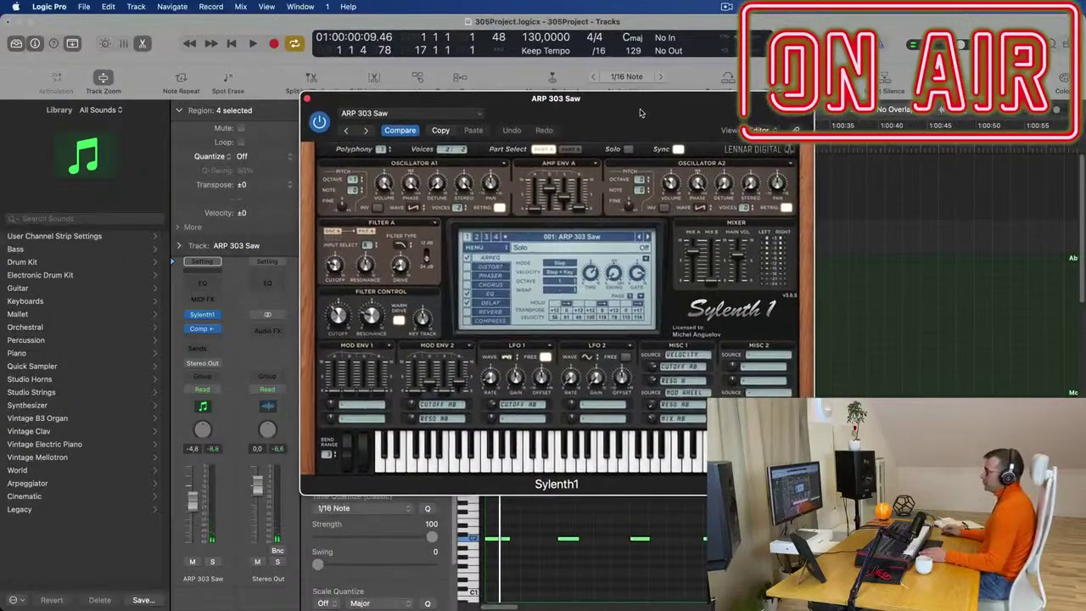
click(592, 236)
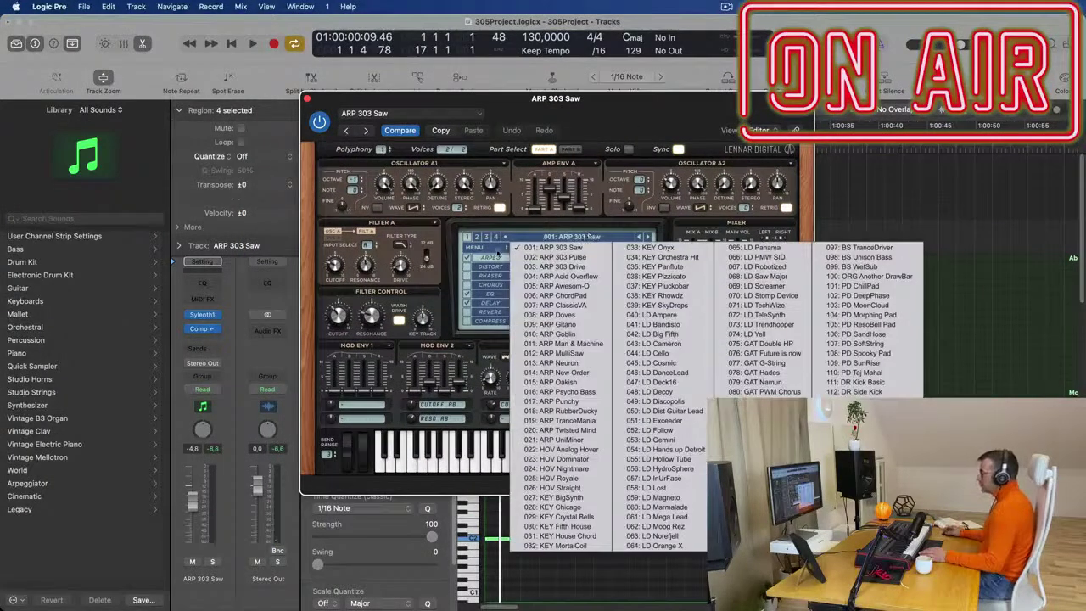
click(487, 251)
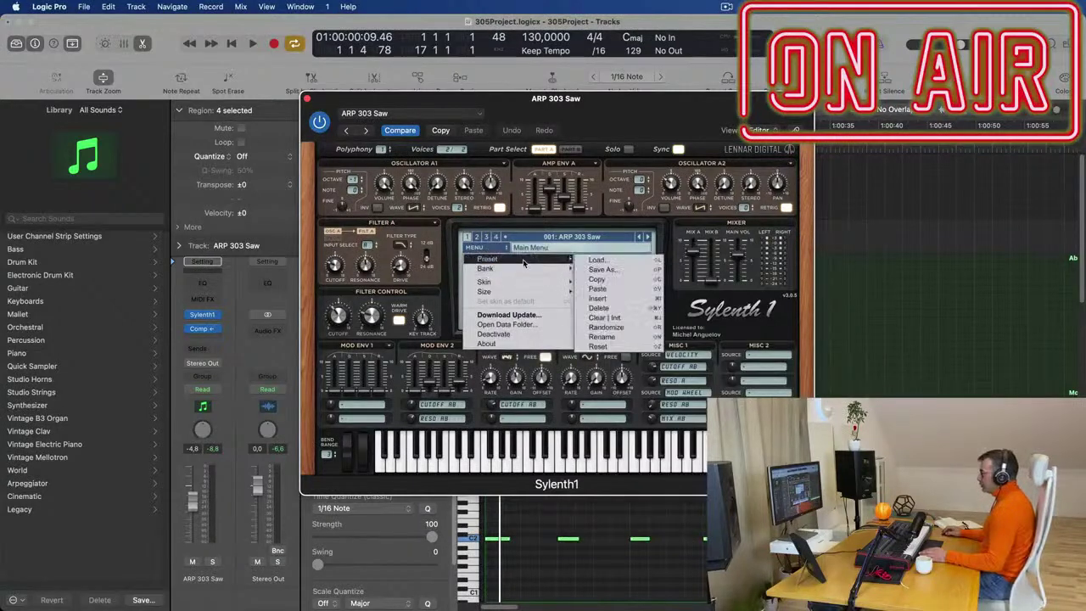
mouse_move(518, 268)
mouse_move(609, 269)
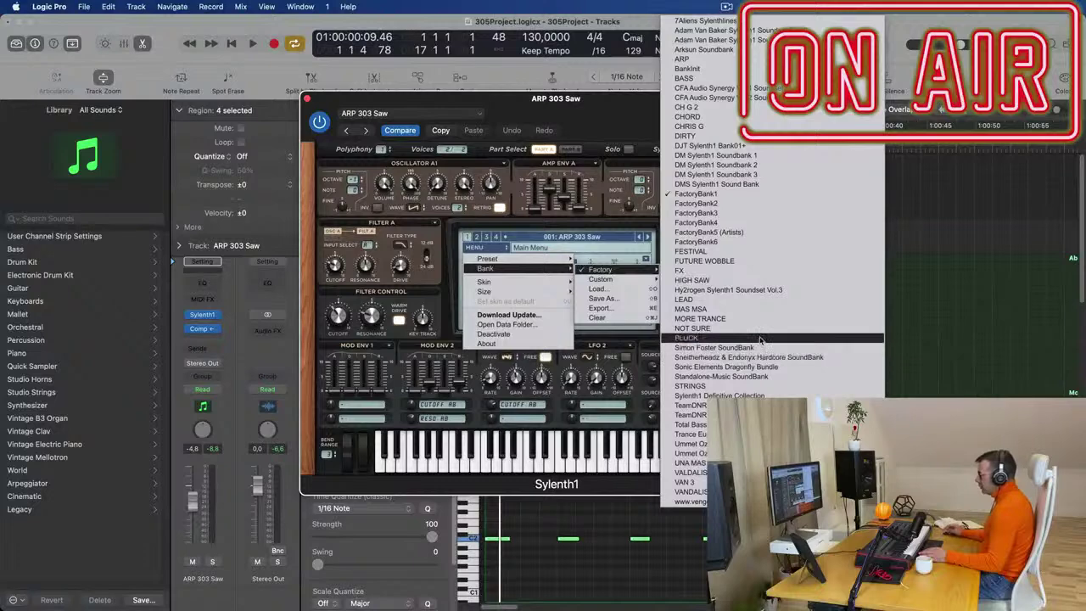
click(761, 396)
Load the preset 027: BASS - Acid Bass, lower the track volume to -9.0 dB and play it back
drag(625, 99, 814, 69)
click(768, 212)
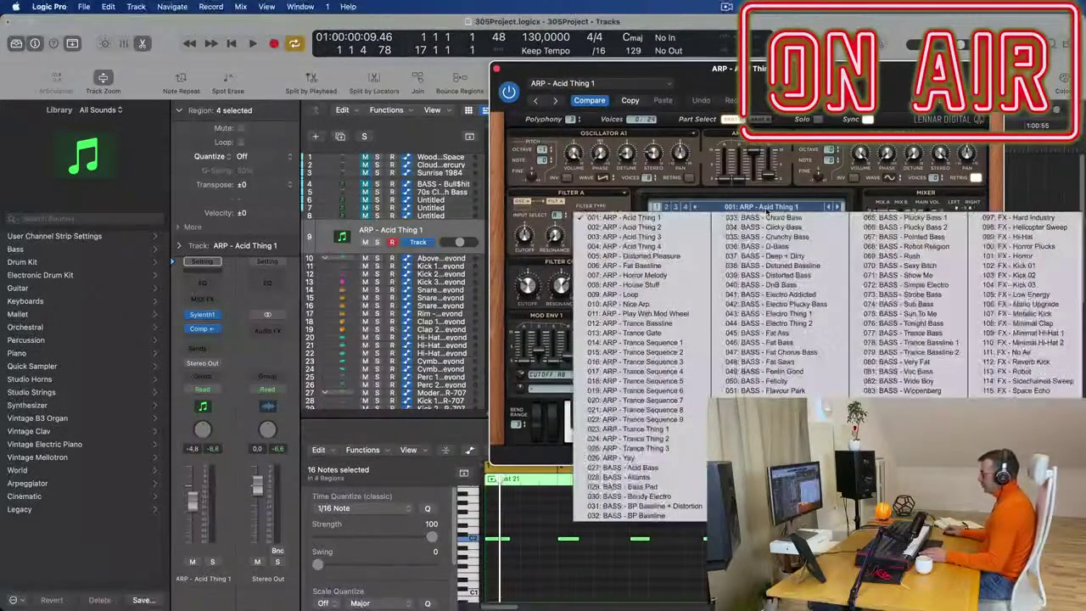
click(655, 468)
drag(780, 114, 716, 81)
drag(197, 499, 198, 507)
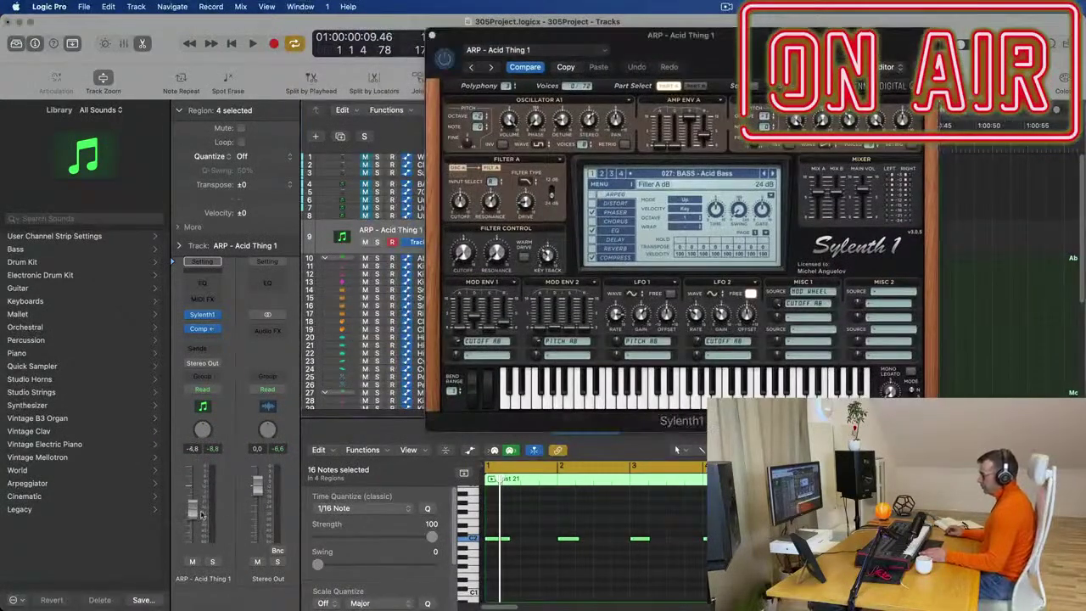
key(space)
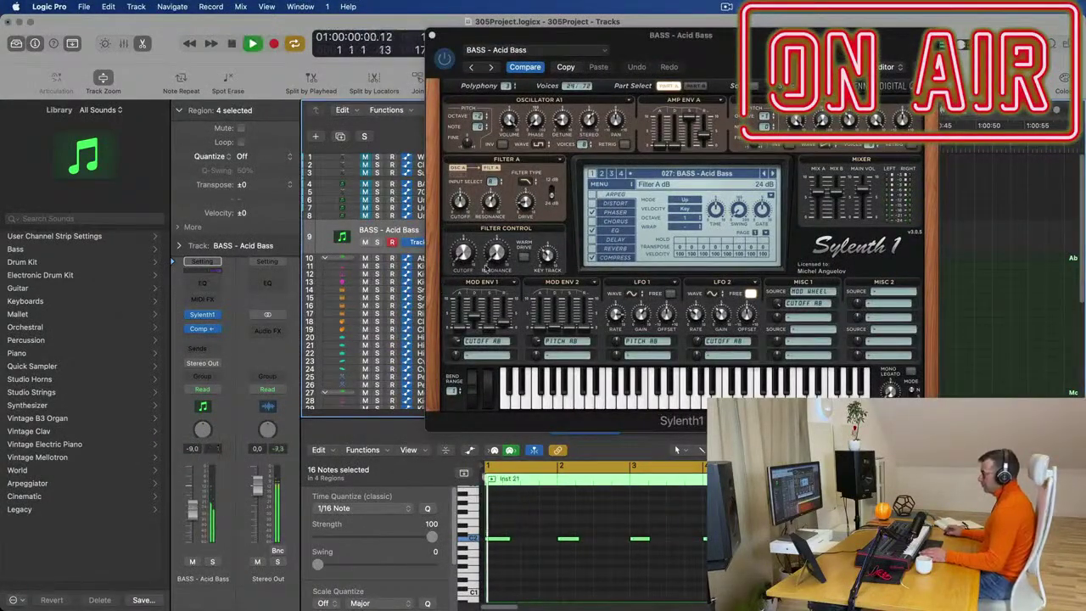
Audition the bass presets following Acid Bass, from Atlantis up to 031: BASS - BP Bassline + Distortion, restarting playback as needed
click(773, 173)
click(772, 173)
key(space)
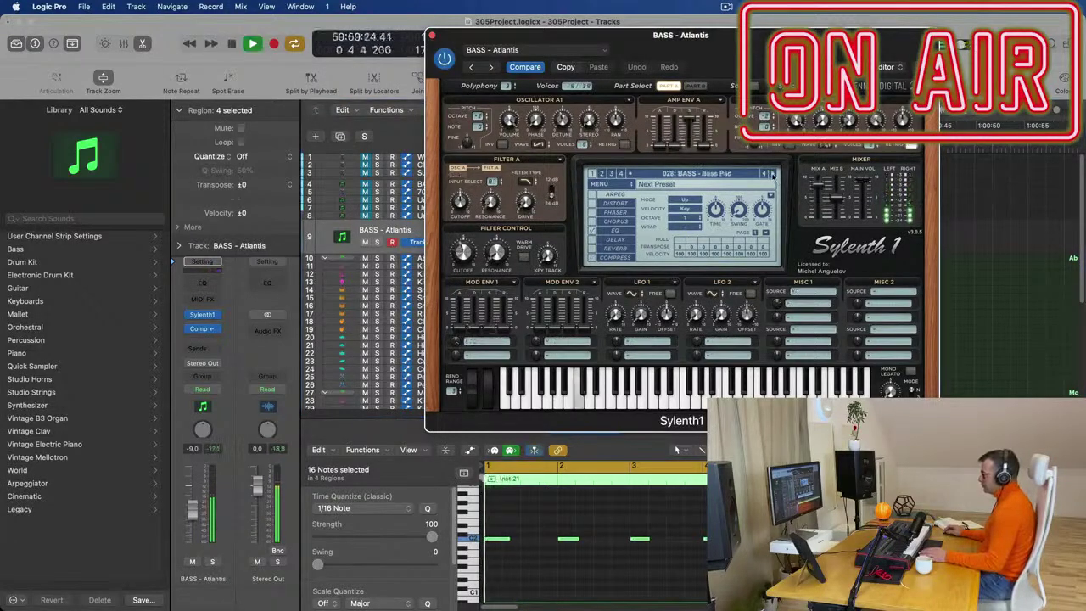
double_click(773, 174)
click(765, 174)
key(space)
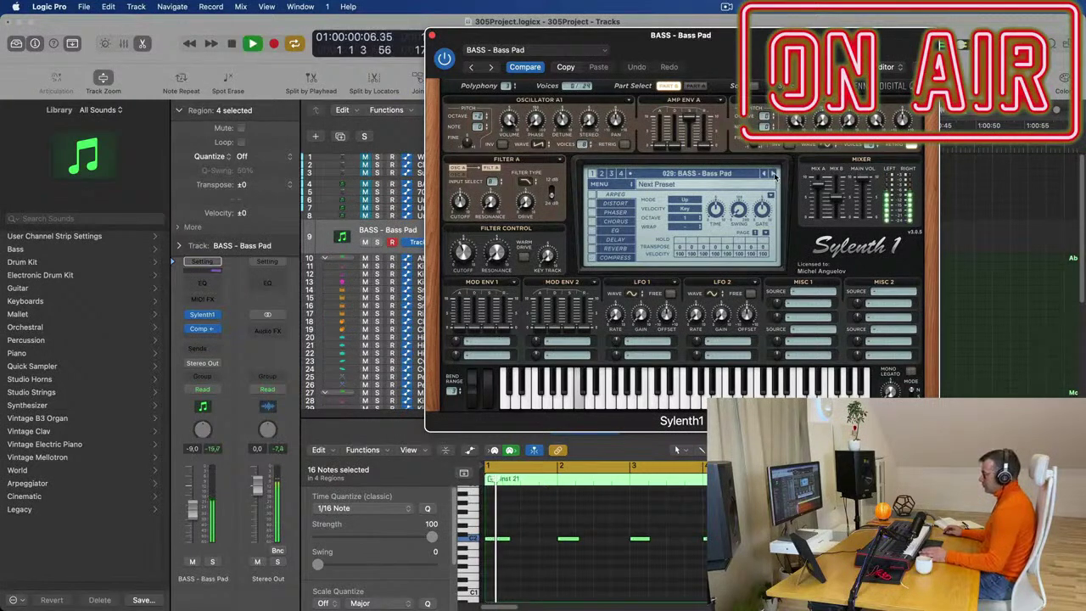
click(772, 174)
click(772, 174)
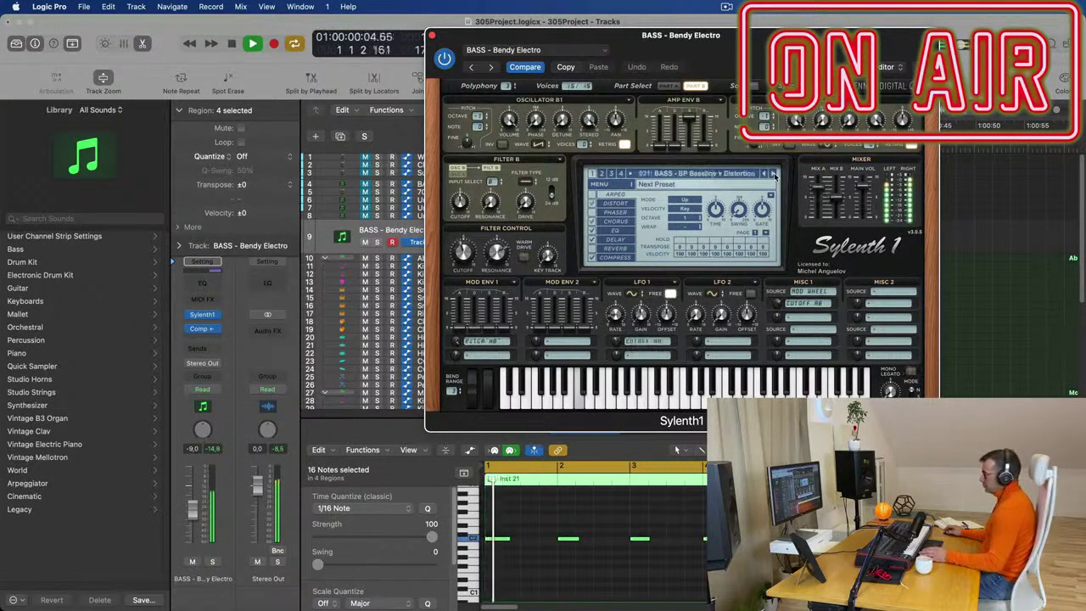
Continue auditioning bass presets against the drums, advancing to 037: BASS - Deep + Dirty
click(772, 174)
click(773, 174)
click(766, 175)
key(space)
click(772, 174)
click(773, 175)
key(space)
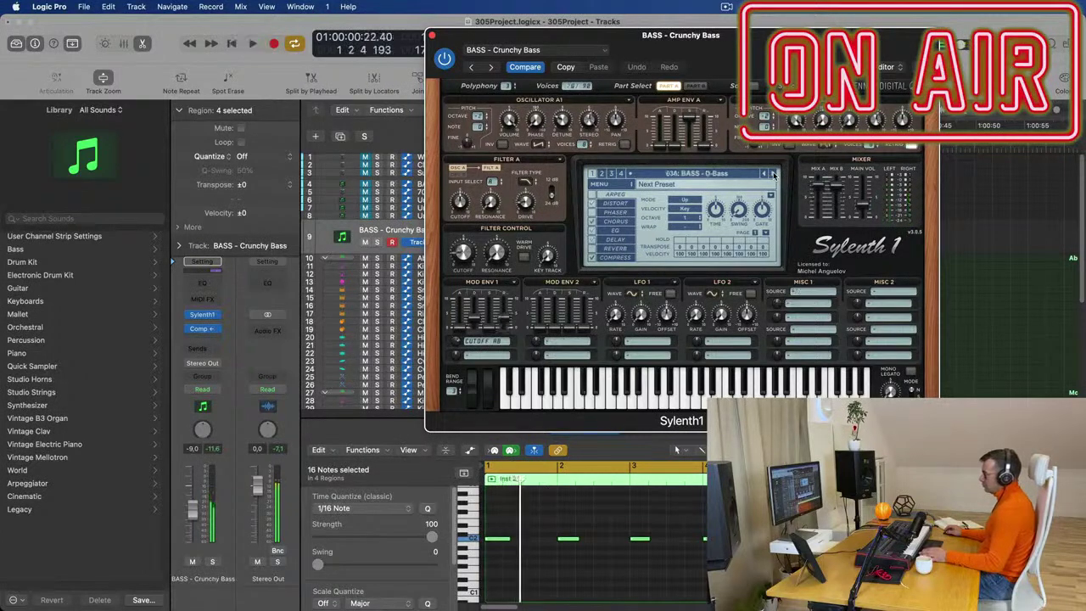
click(773, 175)
key(space)
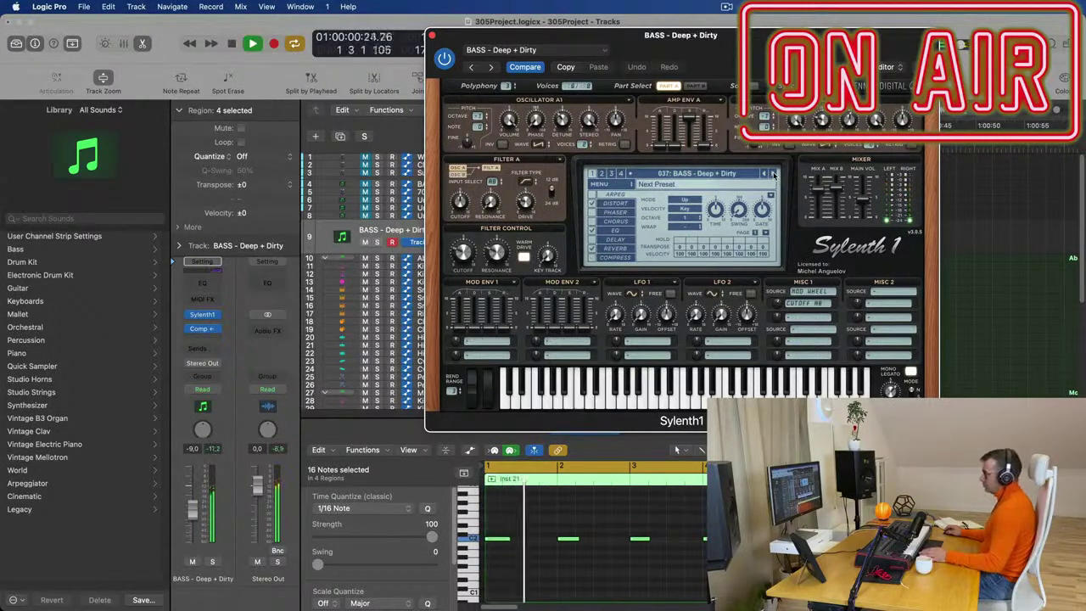
Switch to the preset 038: BASS - Detuned Bassline, reposition the synth window and restart playback
drag(767, 39, 768, 79)
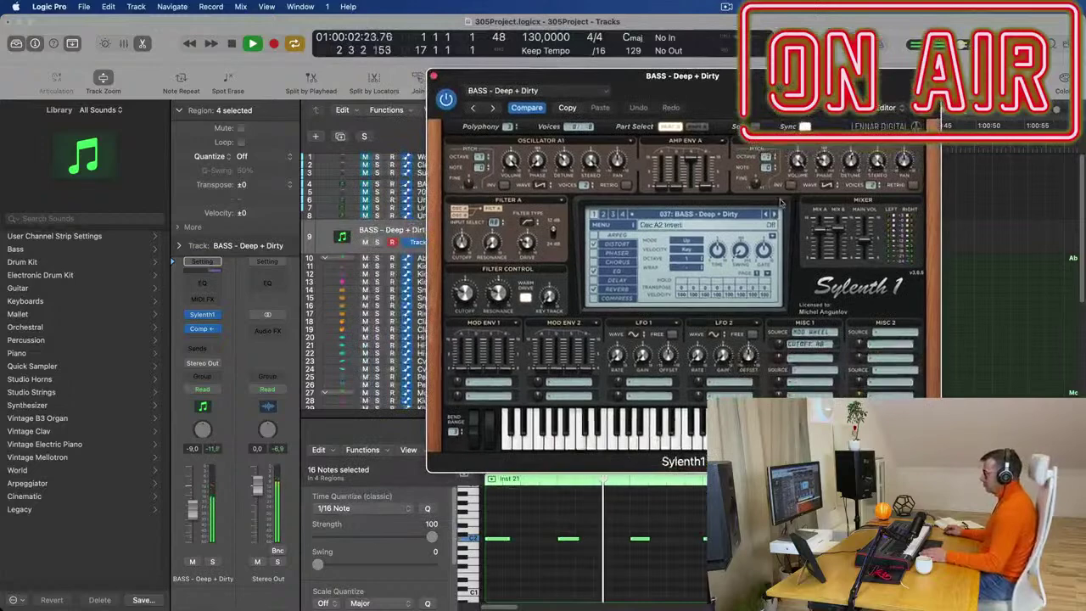
click(774, 215)
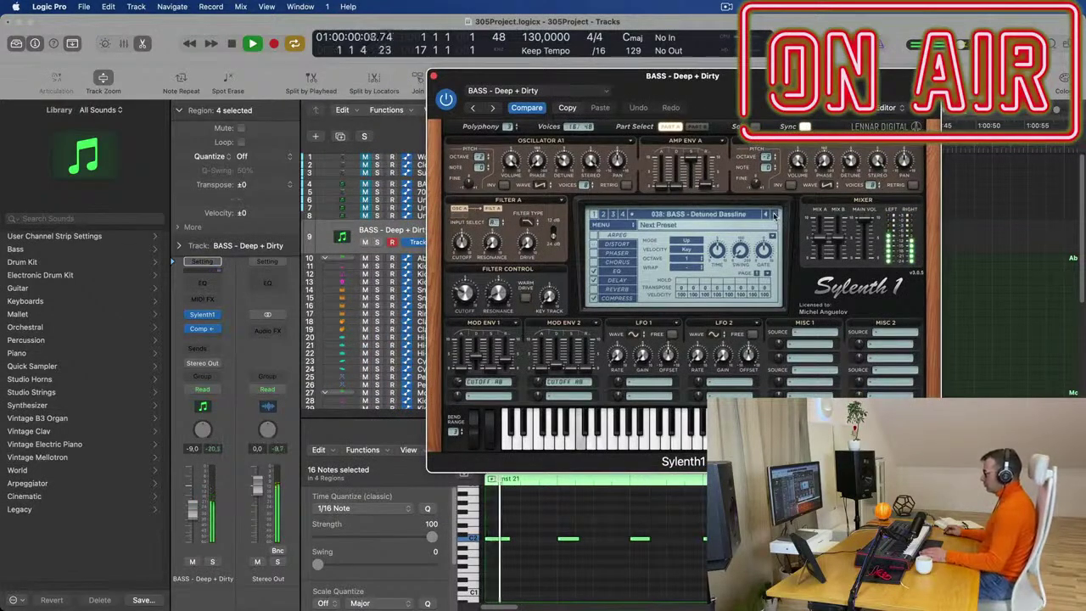
drag(799, 77, 724, 102)
key(space)
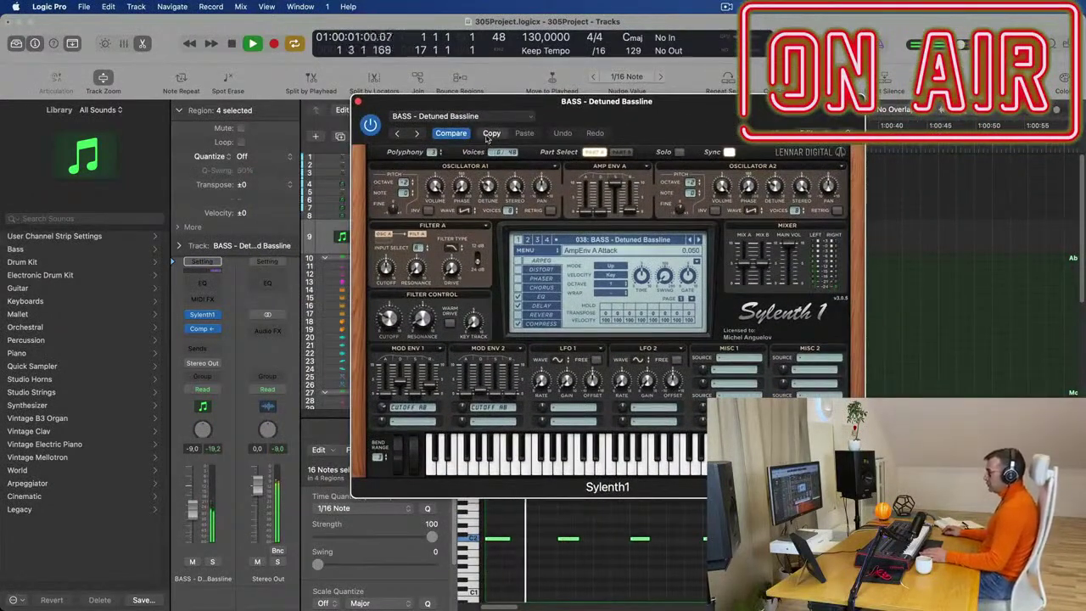
Audition the bass presets following Detuned Bassline, from Distorted Bass up to 047: BASS - Fat Chorus Bass
click(698, 240)
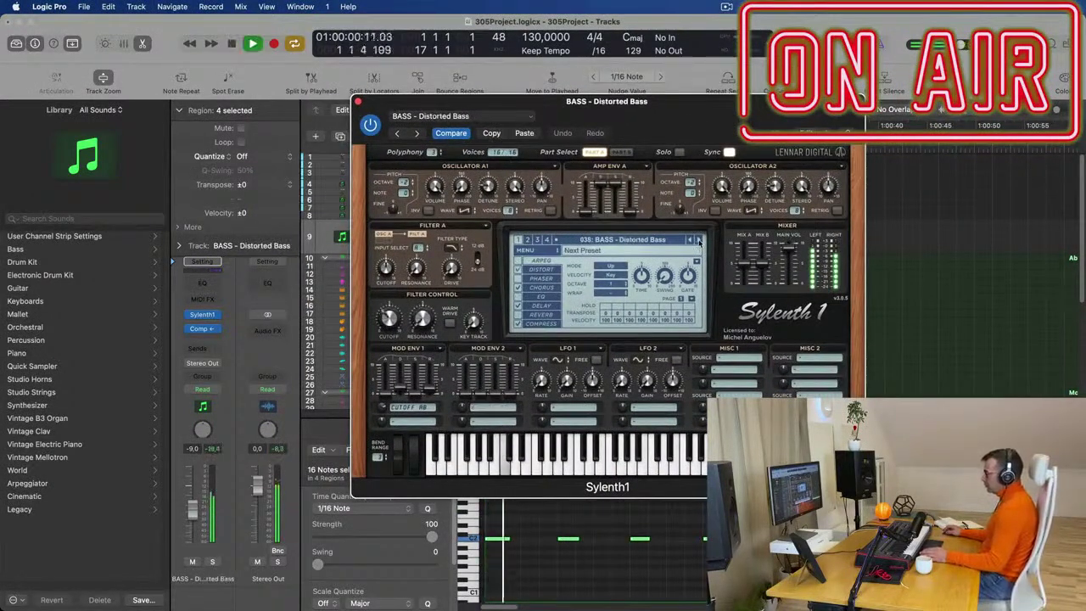
click(698, 241)
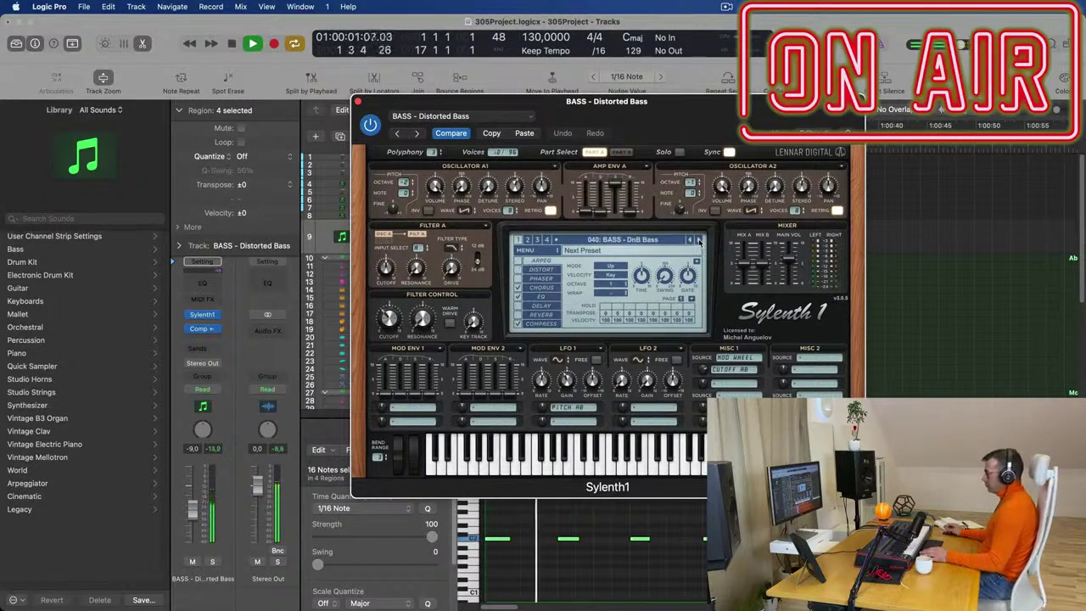
click(698, 240)
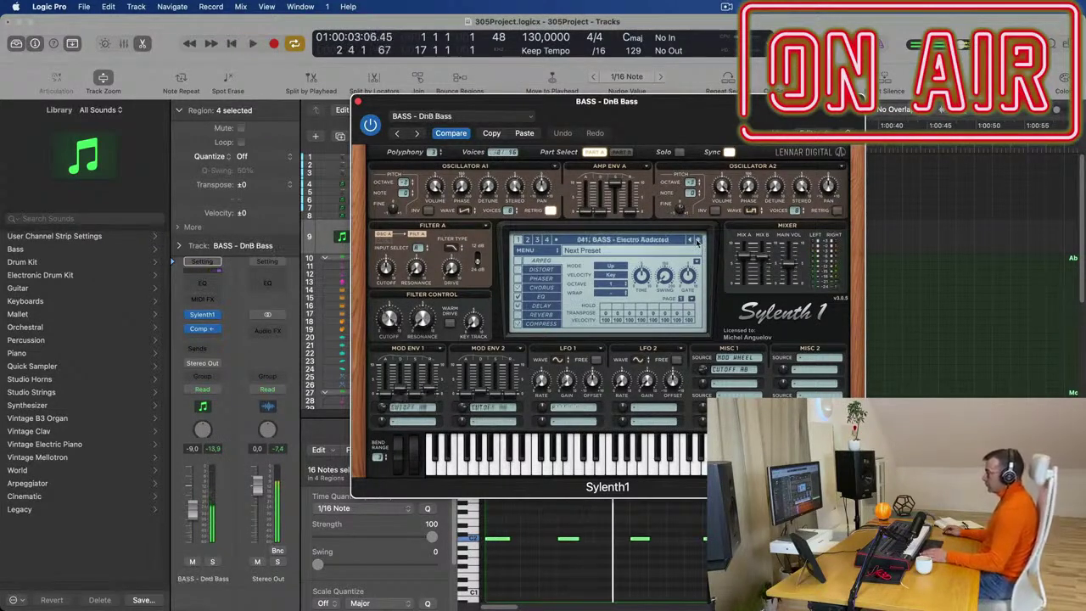
click(699, 240)
click(699, 240)
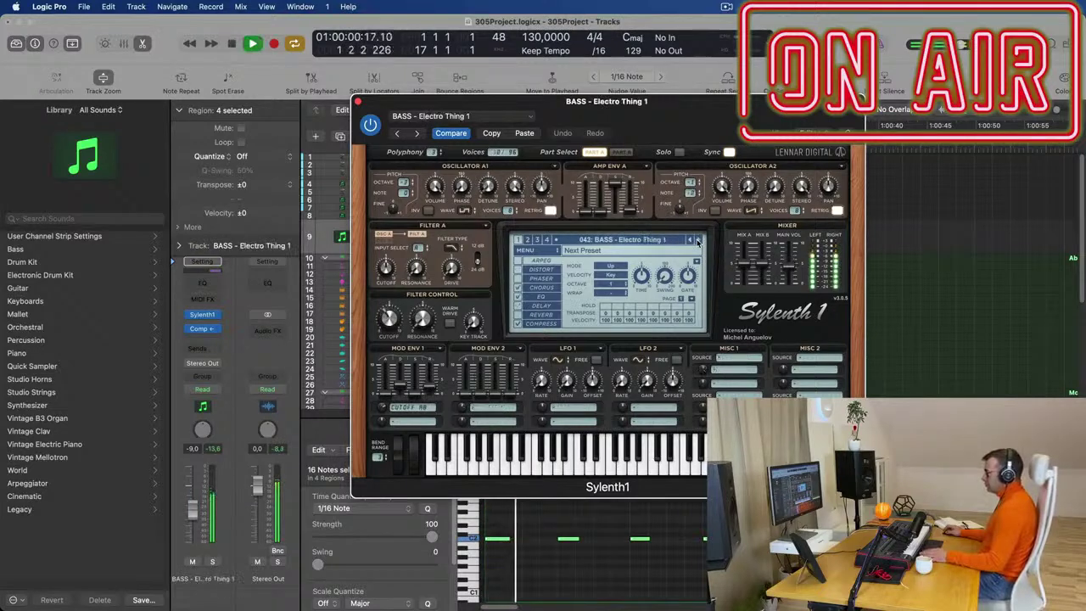
click(698, 240)
click(699, 240)
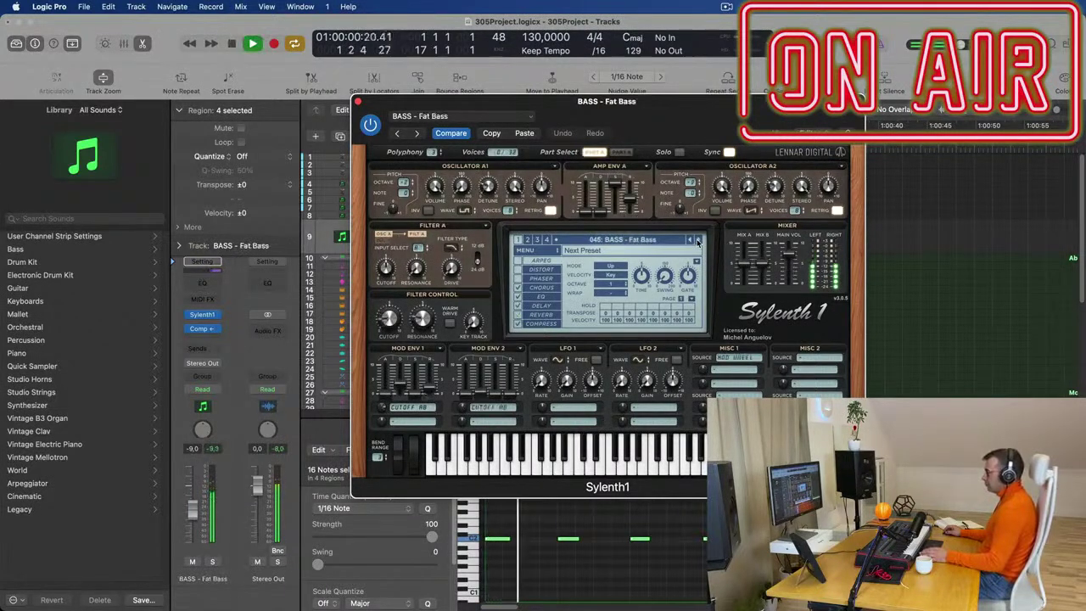
click(698, 240)
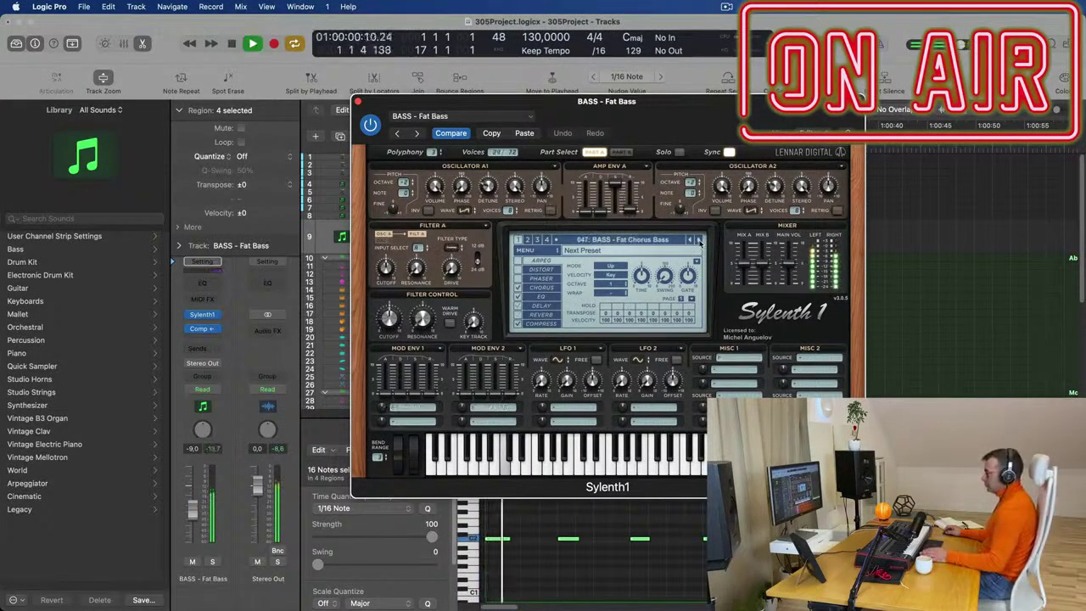
Listen to the Fat Chorus Bass sound against the drums, restarting playback, and close the synth window
drag(689, 123, 792, 62)
key(space)
key(space)
click(461, 40)
key(space)
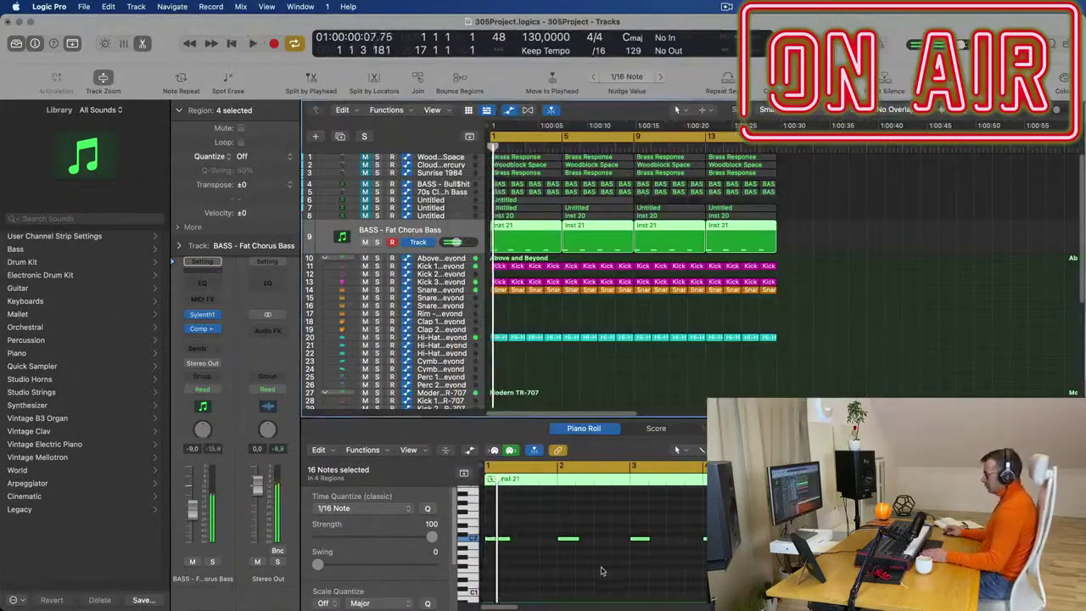
Lengthen all notes in the Inst 21 regions to 0 2 0 0 and play the result
click(604, 572)
scroll(625, 569, down, 3)
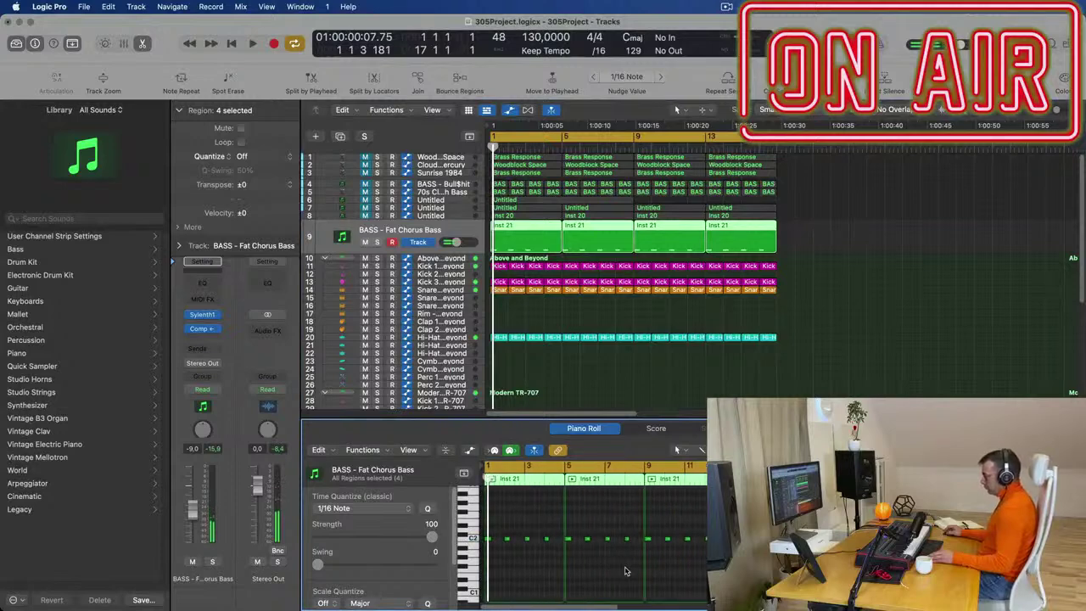
key(super+a)
scroll(566, 565, up, 2)
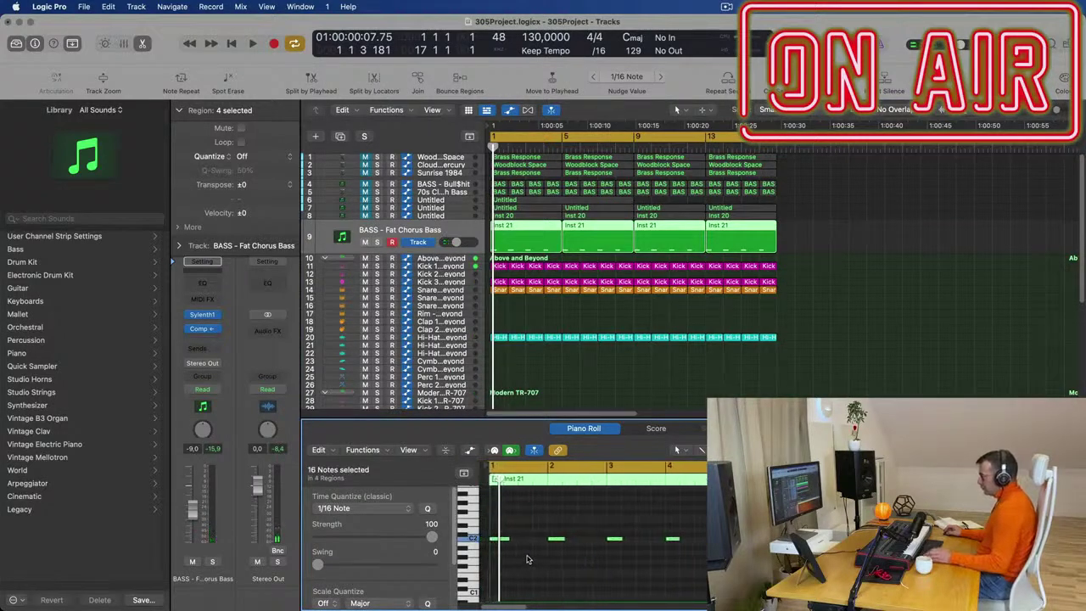
drag(504, 538, 512, 538)
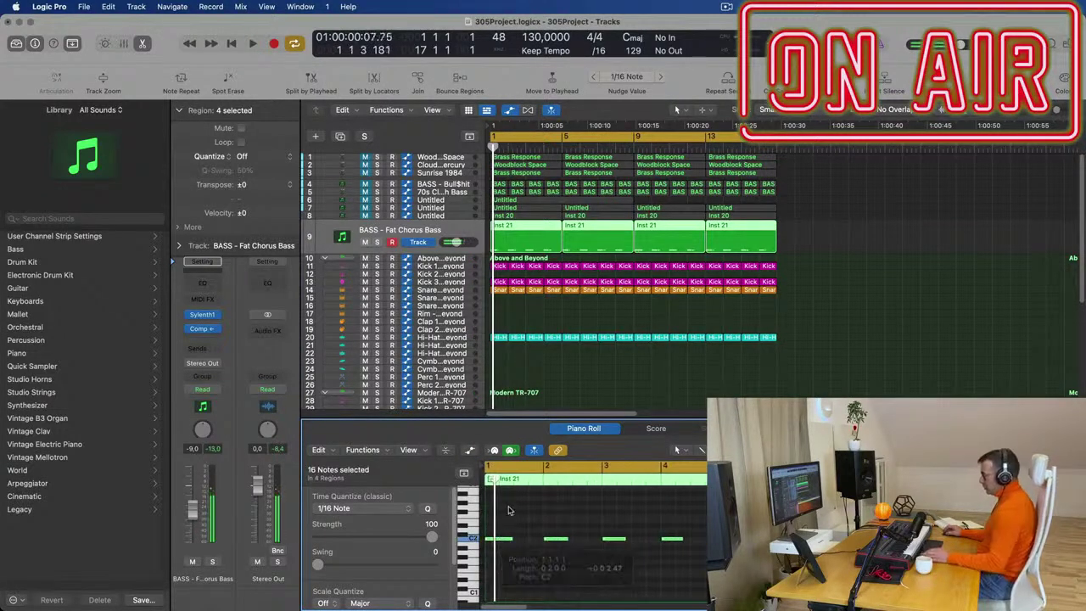
key(space)
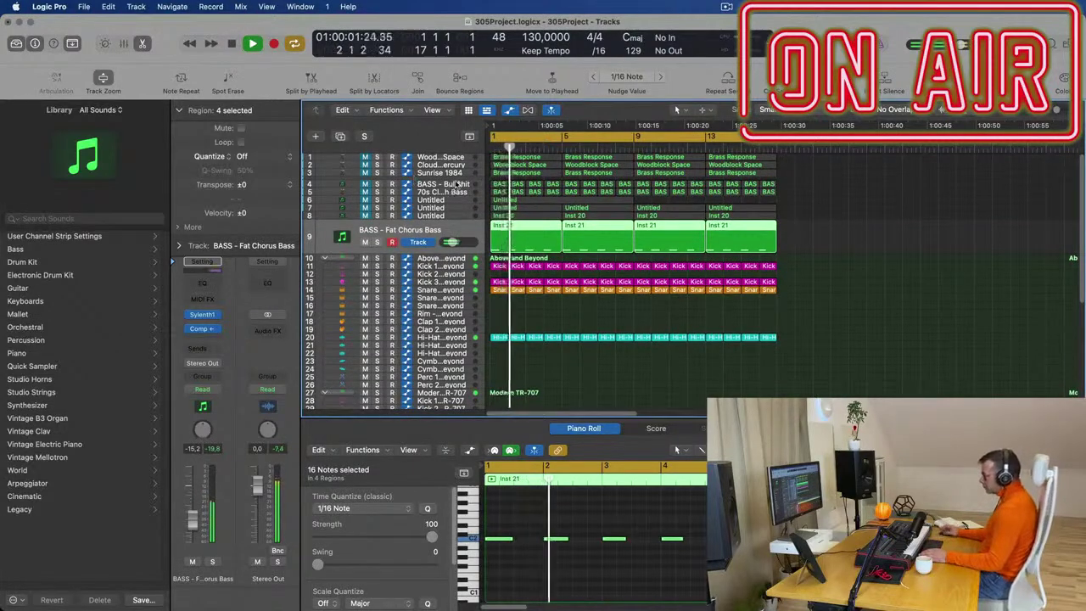
Select the 70s Classic Synth Bass track and unmute it
click(457, 183)
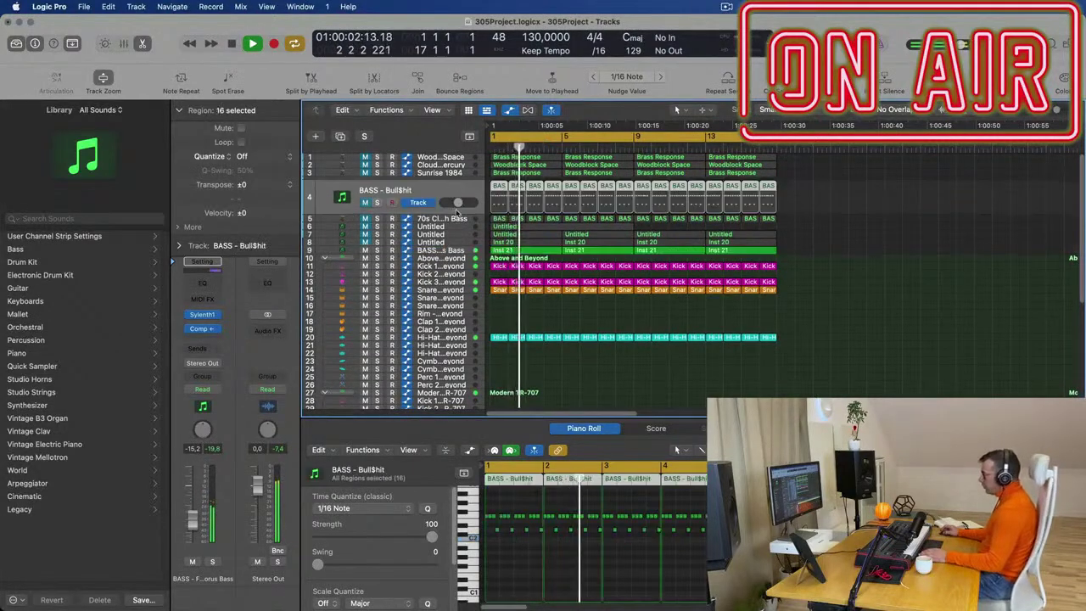
click(452, 219)
click(363, 210)
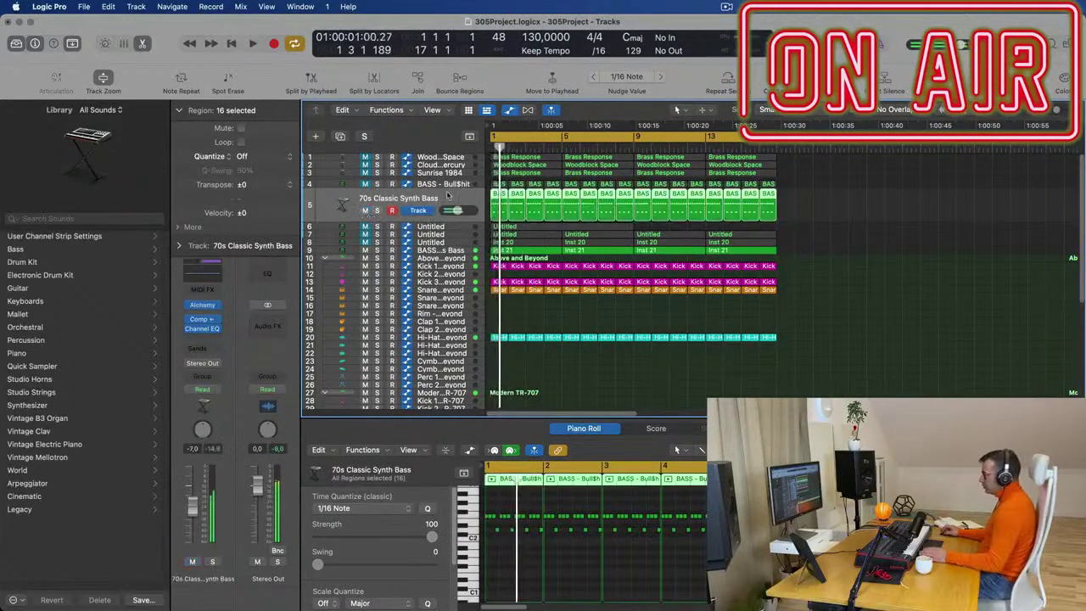
Remove the lower row of notes from all 70s Classic Synth Bass regions and play the pattern from the start
scroll(556, 567, down, 5)
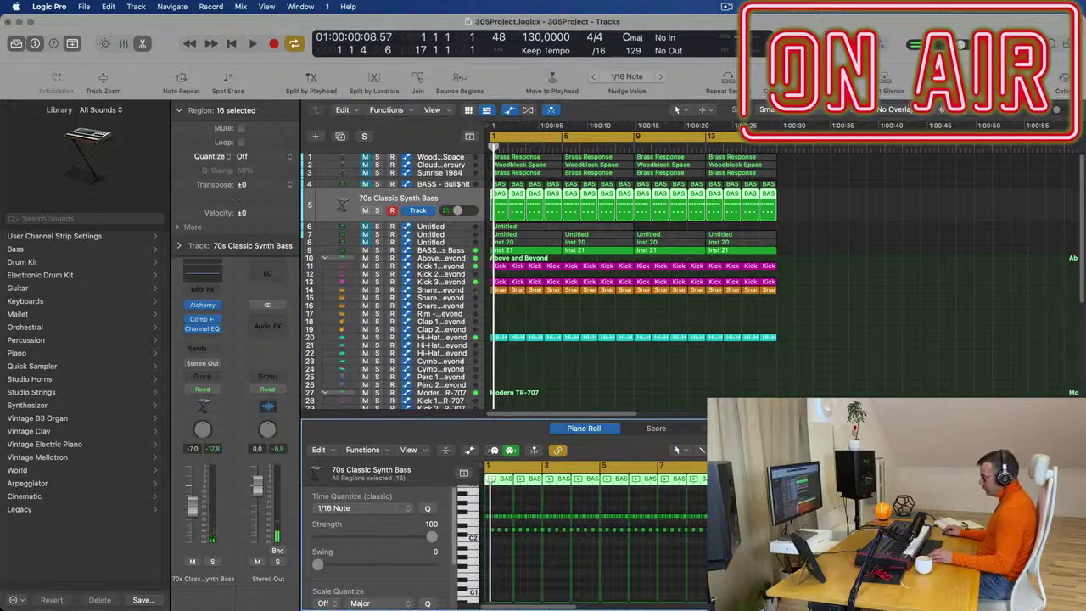
drag(955, 548, 494, 526)
scroll(509, 575, up, 3)
scroll(509, 577, up, 3)
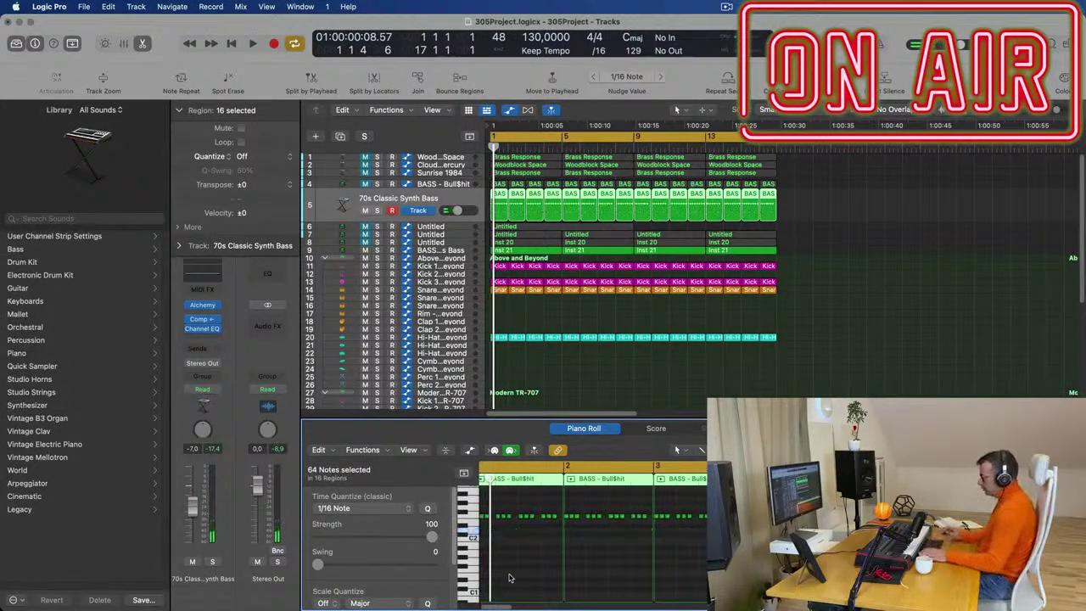
key(space)
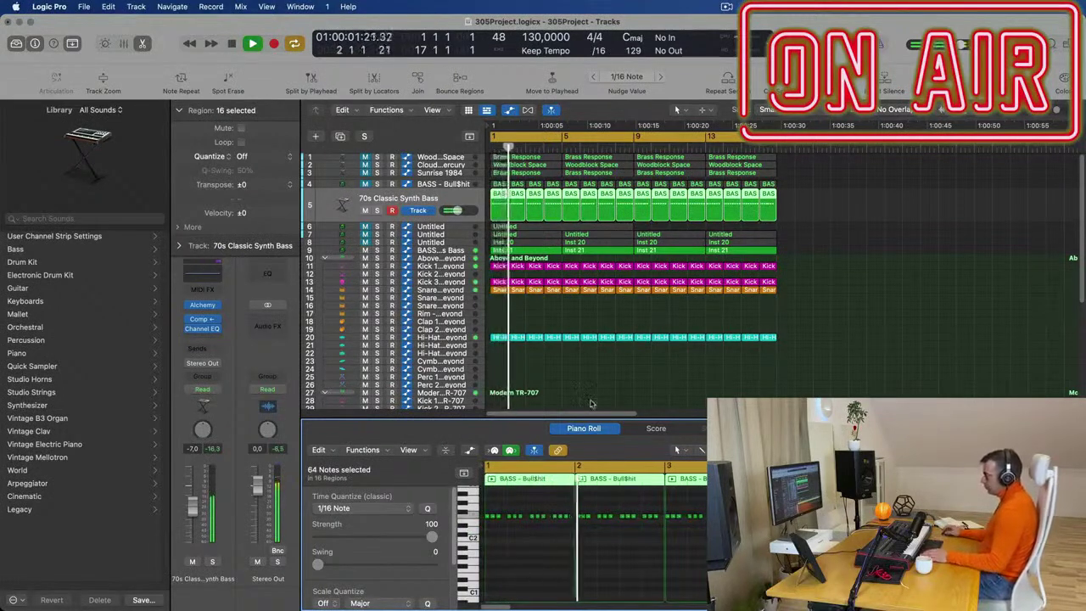
key(Return)
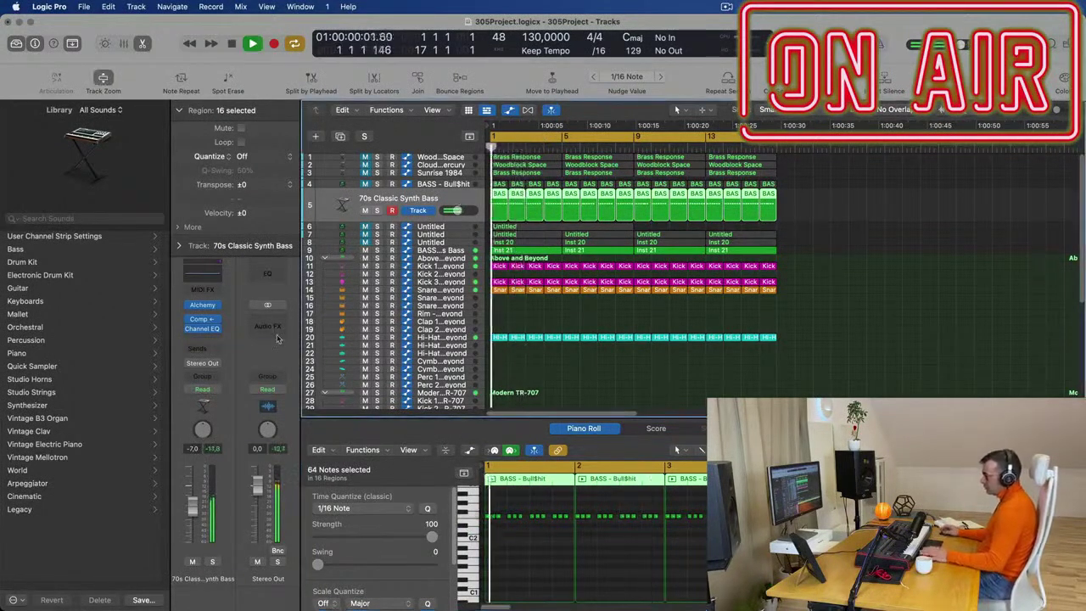
Lower the 70s Classic Synth Bass track volume to -12.2 dB and check it in playback from the start
drag(193, 533, 194, 519)
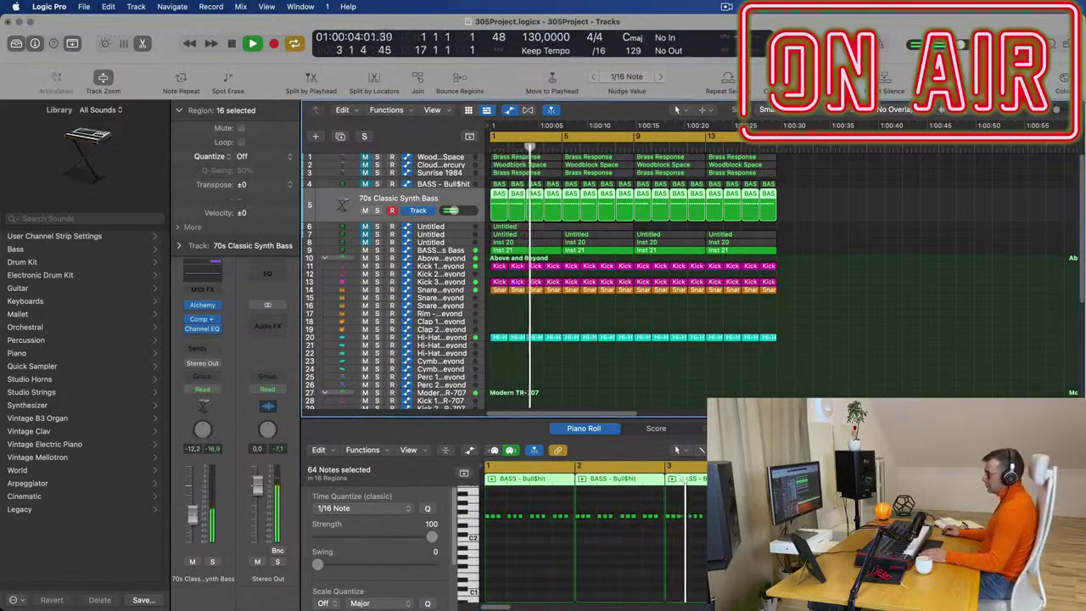
key(Return)
key(space)
key(space)
Duplicate the BASS - Fat Chorus Bass track and move the 70s Classic Synth Bass regions onto the new track
click(428, 249)
key(space)
key(space)
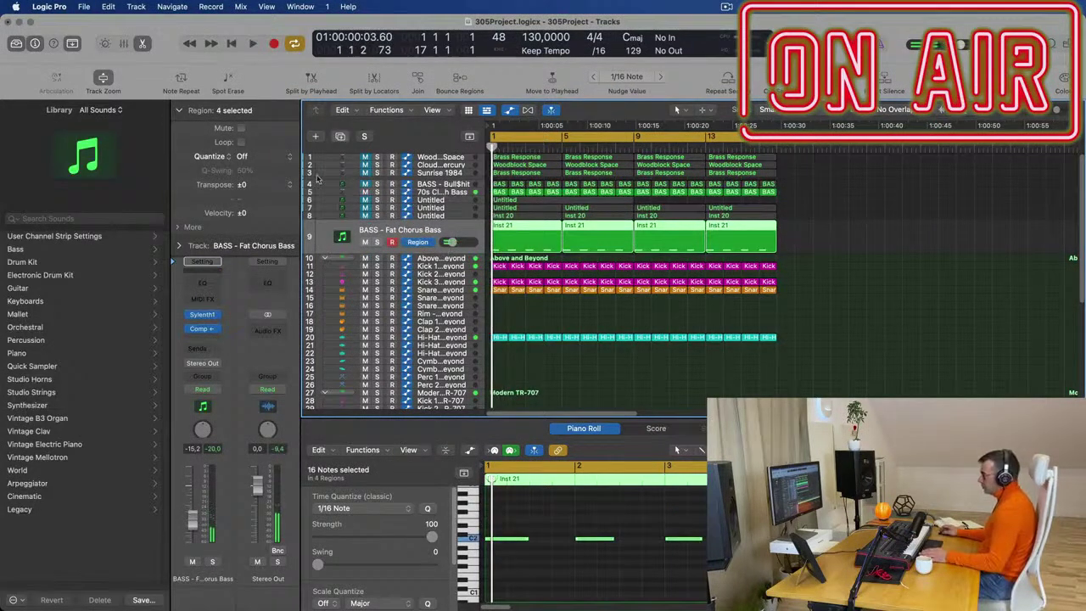
key(super+d)
drag(807, 193, 497, 246)
key(space)
key(space)
Audition Sylenth1 presets on the duplicated track up to 050: BASS - Felicity, lowering the track volume to -18.0 dB
click(202, 315)
key(space)
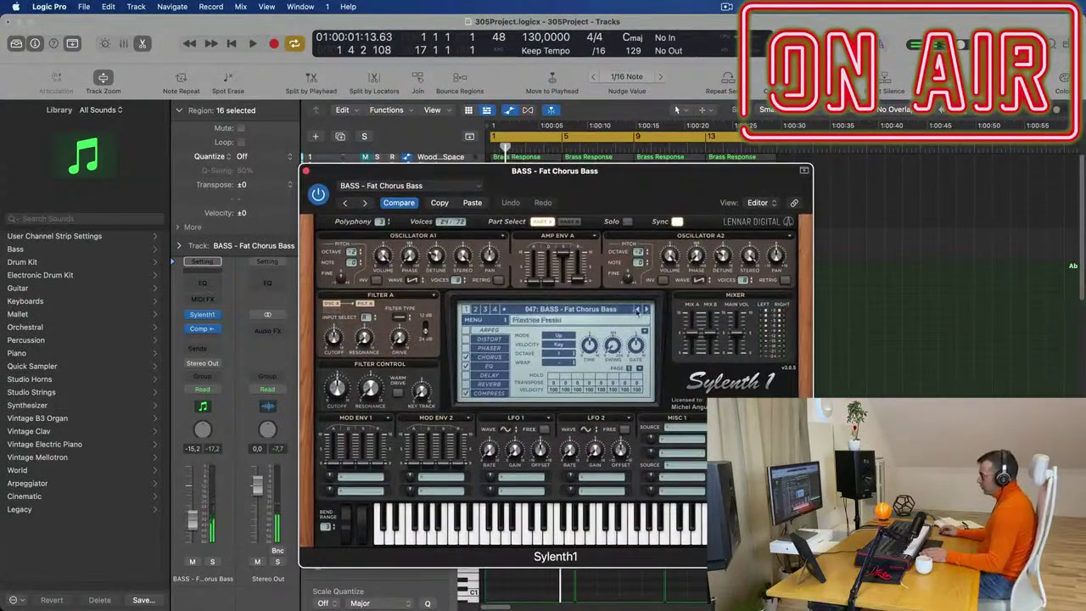
key(space)
click(645, 310)
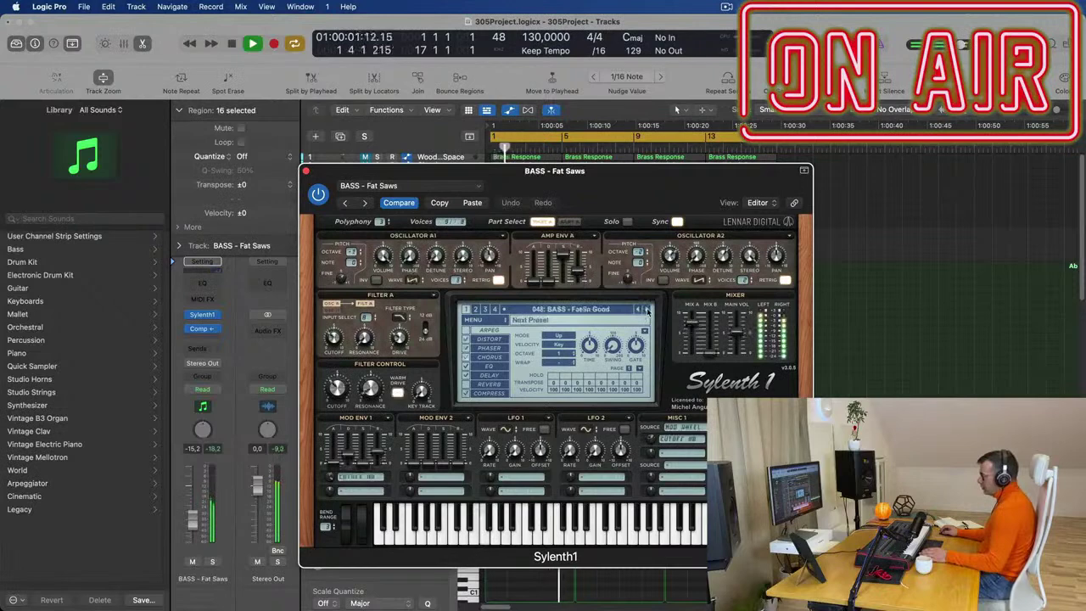
drag(627, 188, 835, 148)
drag(193, 526, 193, 533)
click(855, 268)
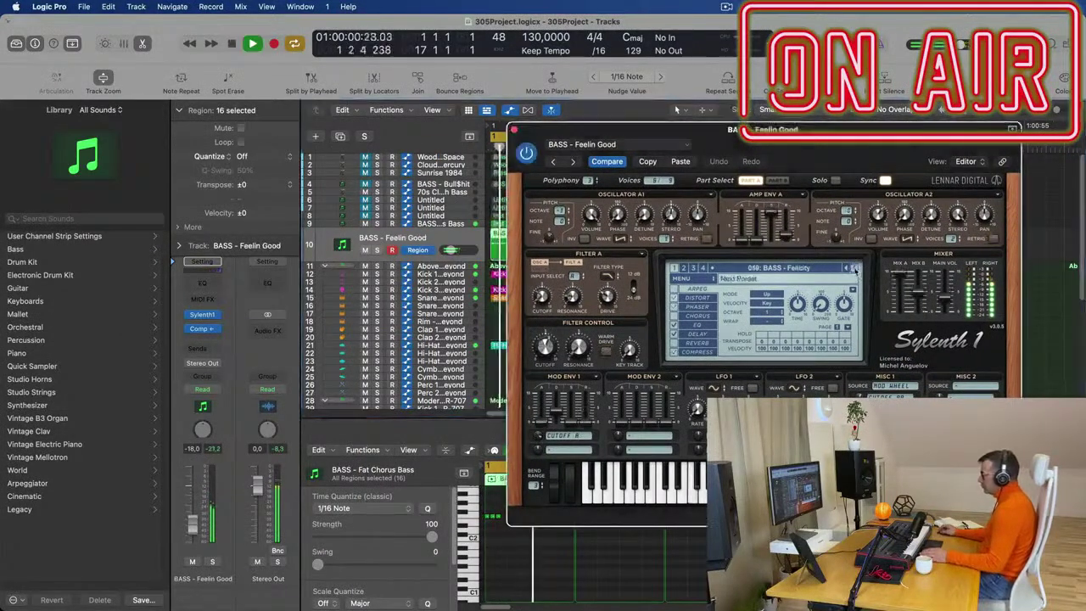
Switch to the preset 052: BASS - Get Outta My Way, close the synth and lower the track volume to -21.5 dB
drag(836, 144, 543, 167)
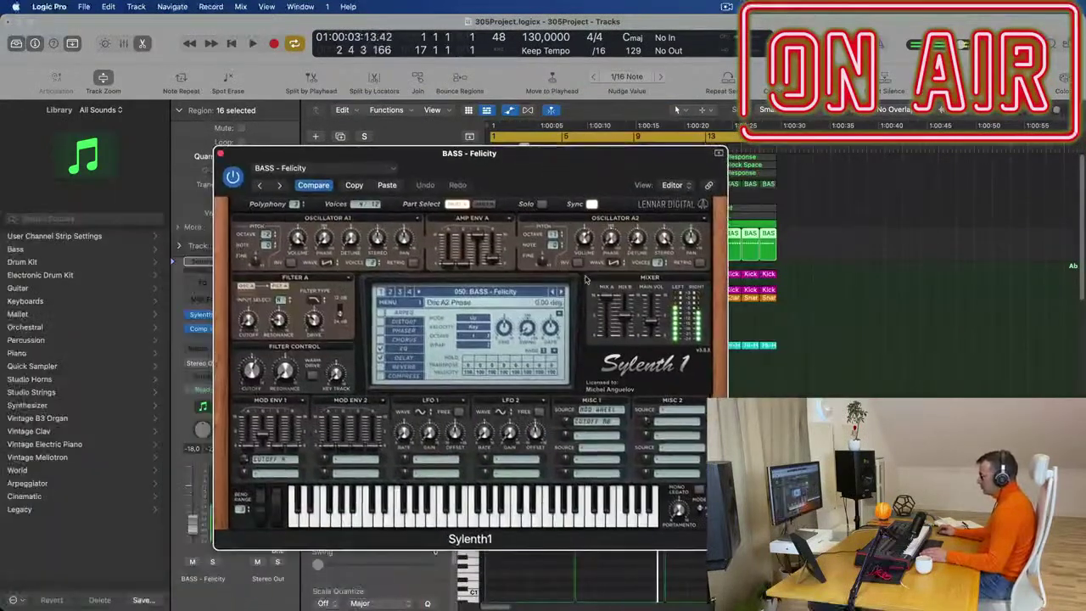
click(561, 292)
click(561, 292)
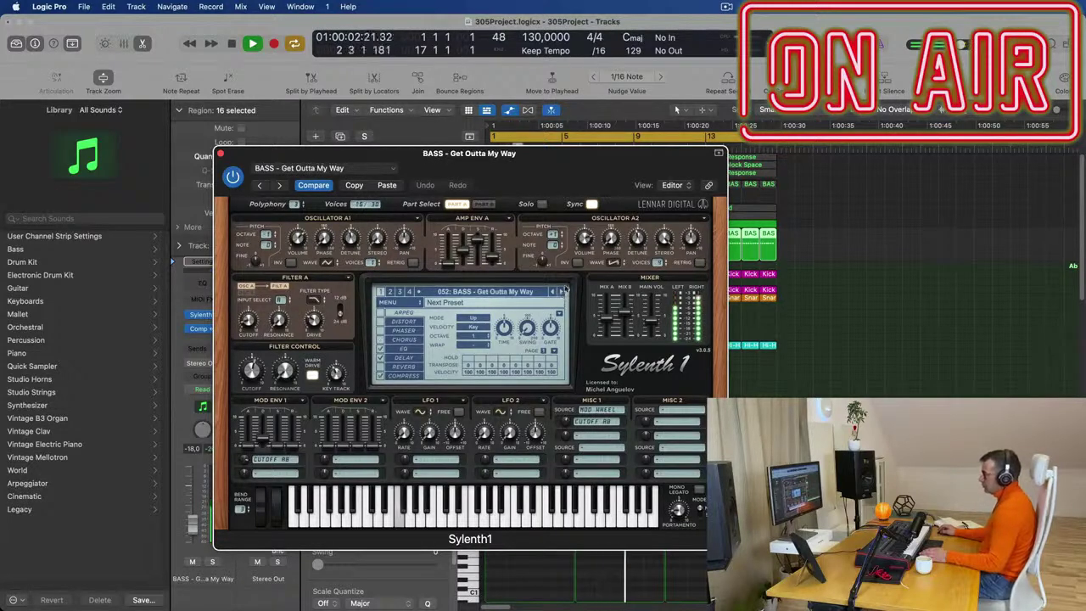
drag(576, 174, 632, 186)
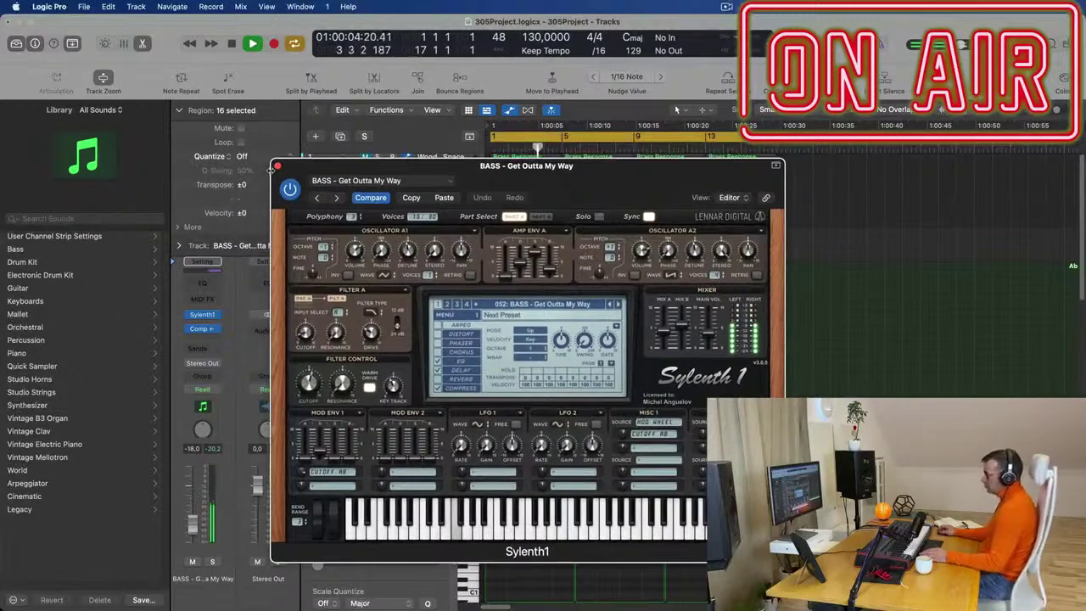
click(277, 165)
drag(193, 527, 192, 530)
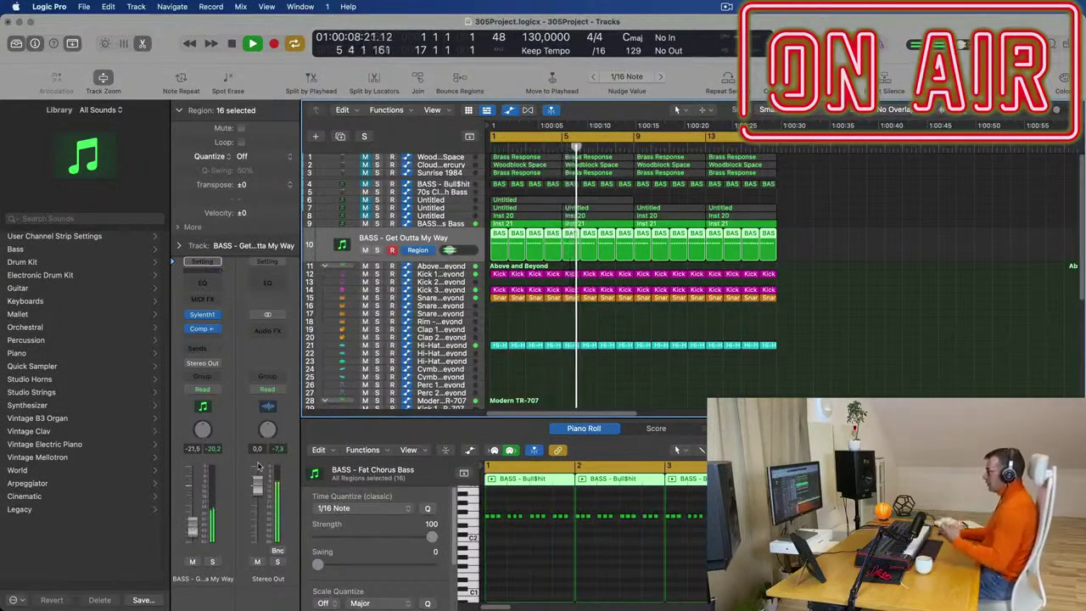
Select the Woodblock Space track, unmute it and play the arrangement from the beginning
click(845, 266)
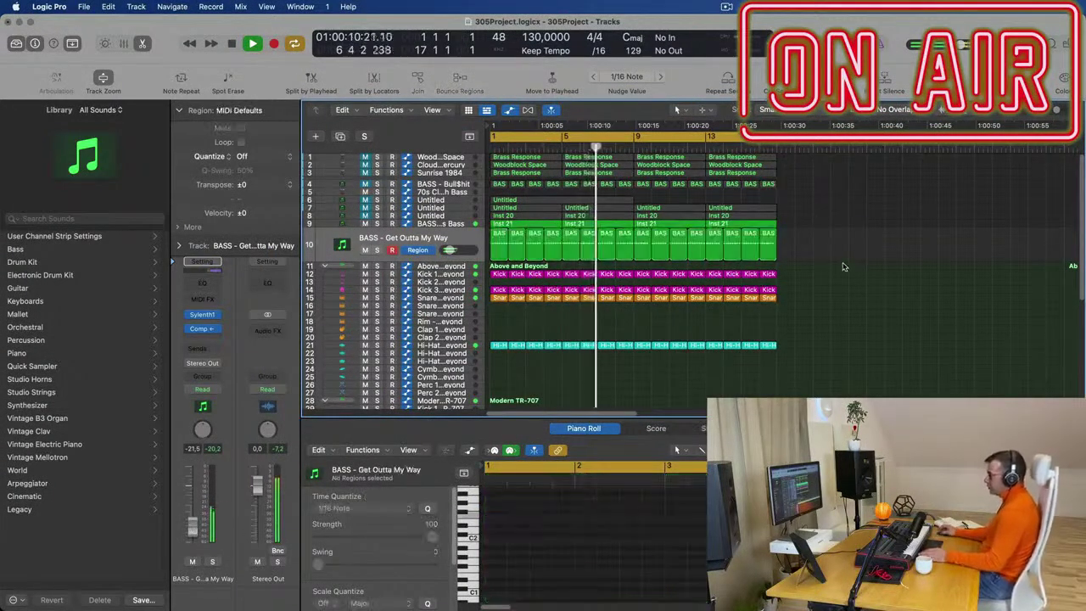
click(441, 223)
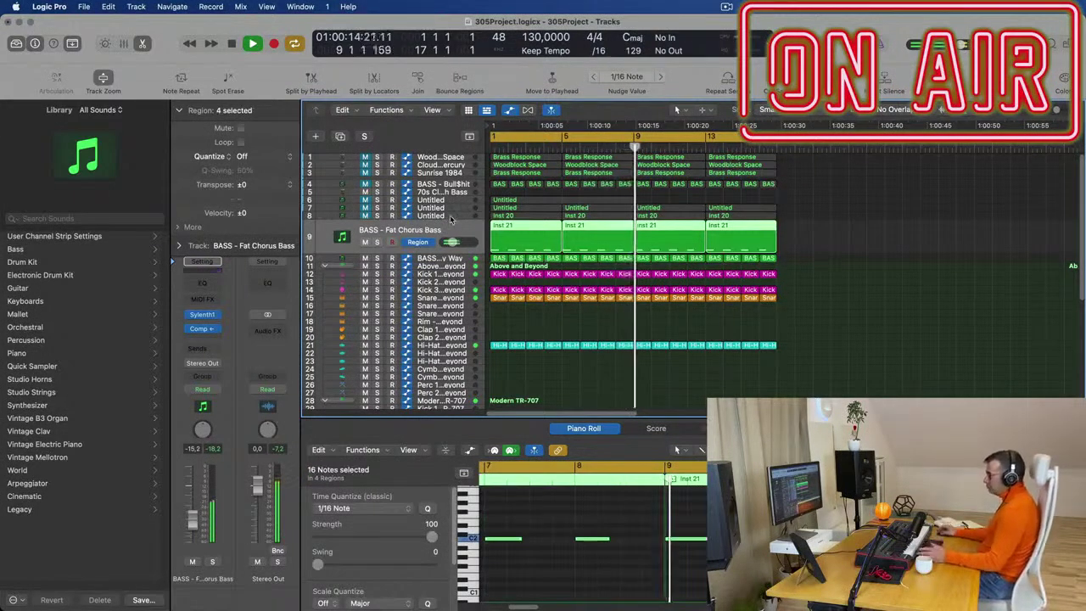
click(455, 217)
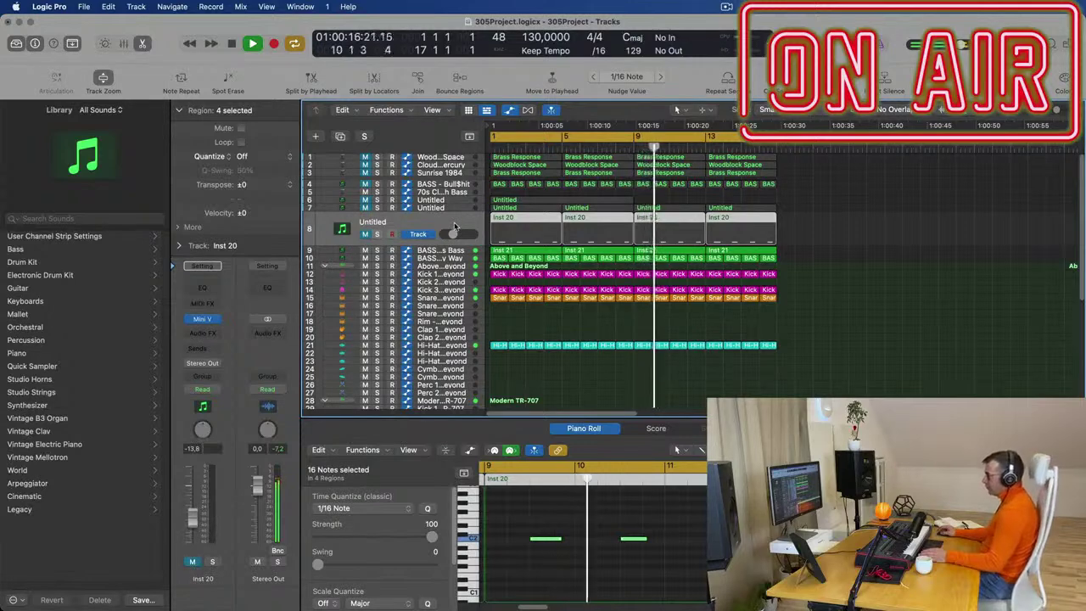
scroll(468, 161, up, 1)
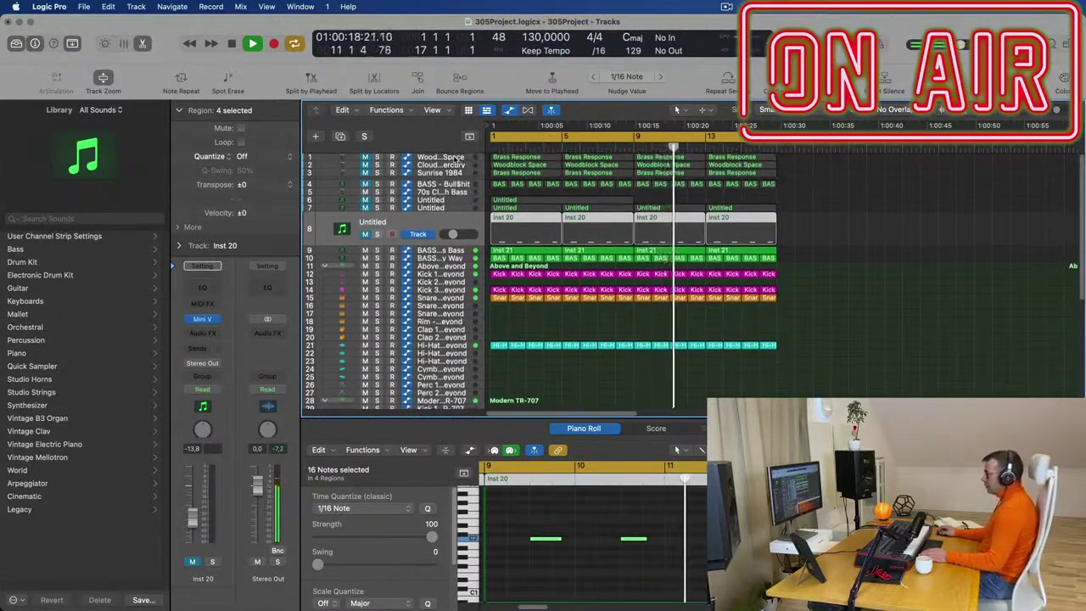
click(374, 161)
key(Return)
click(443, 165)
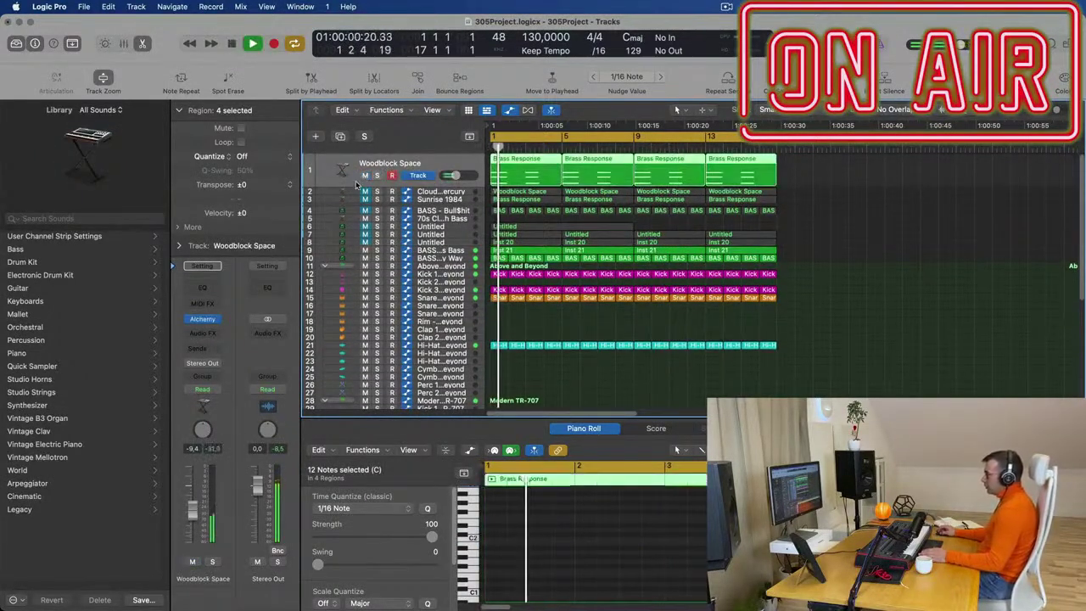
key(space)
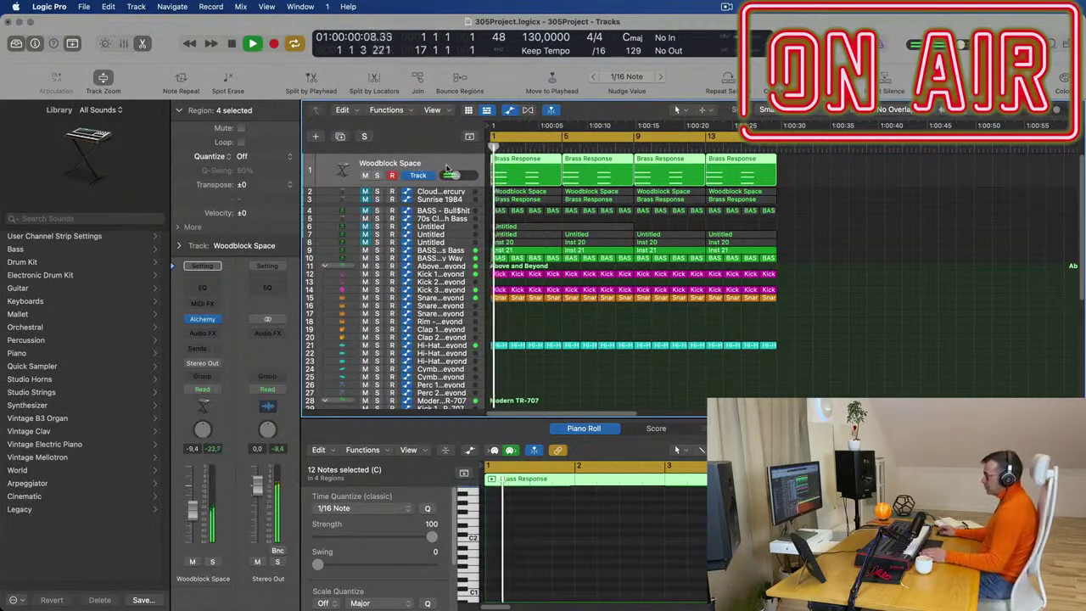
click(204, 319)
mouse_move(252, 256)
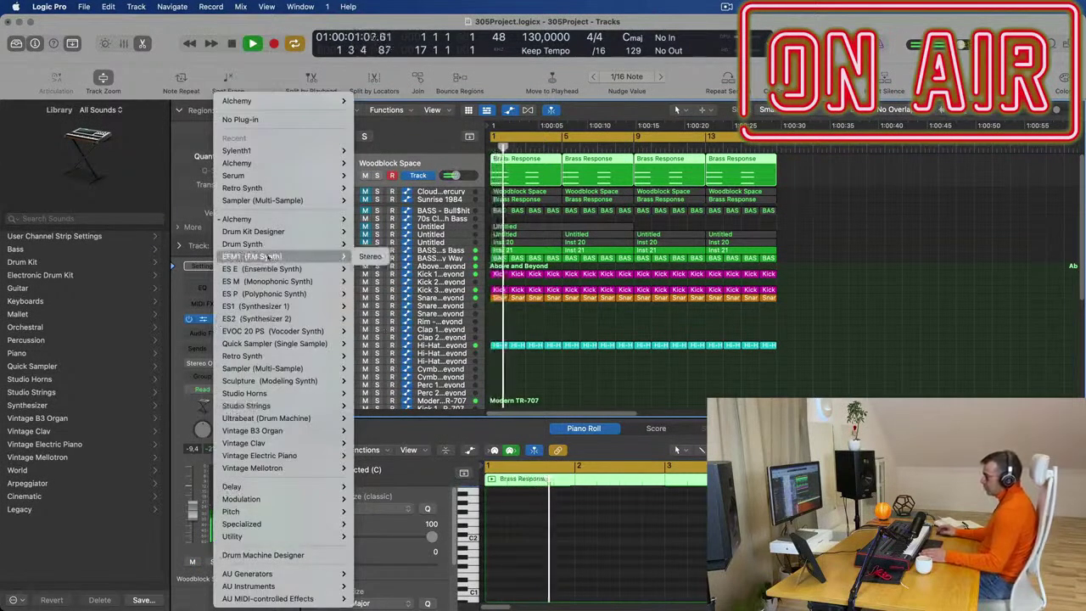
key(Escape)
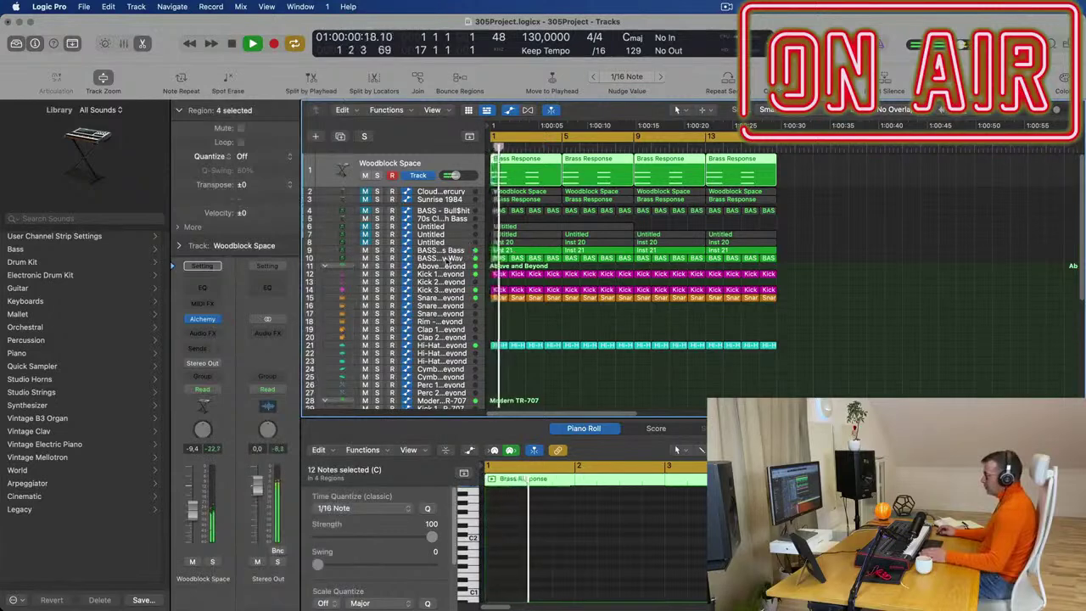
Duplicate the BASS - Get Outta My Way track and move the first Brass Response region onto the new track, listening to the result
click(441, 258)
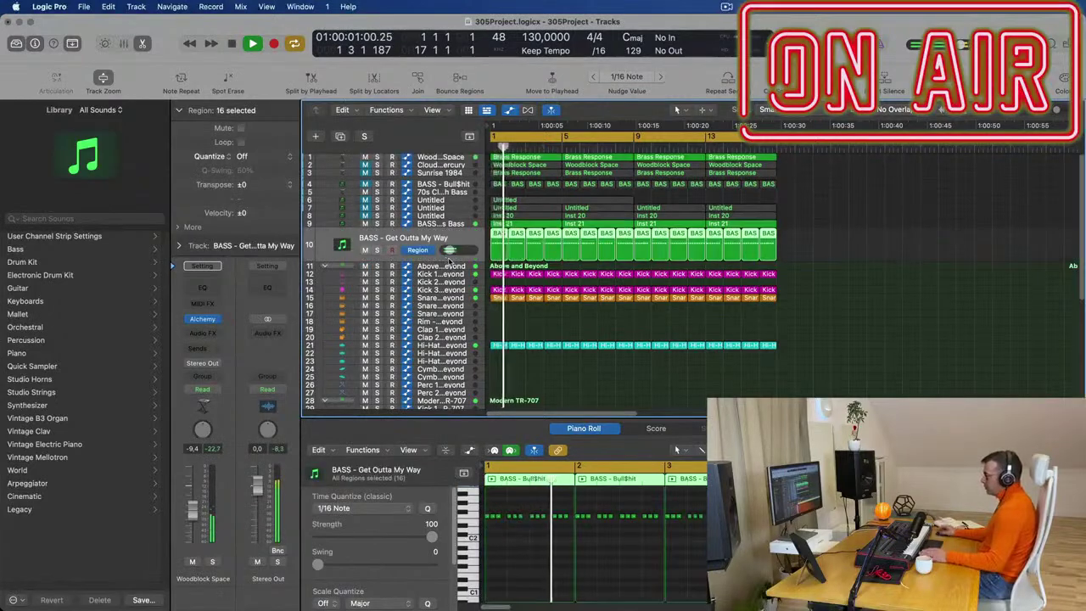
click(339, 137)
key(Return)
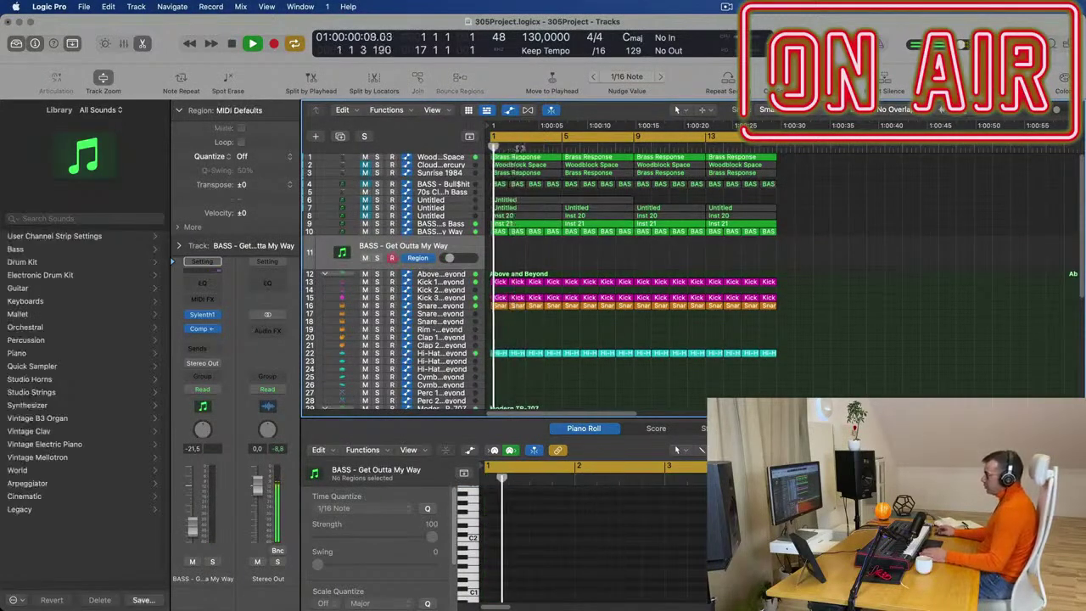
drag(536, 159, 533, 256)
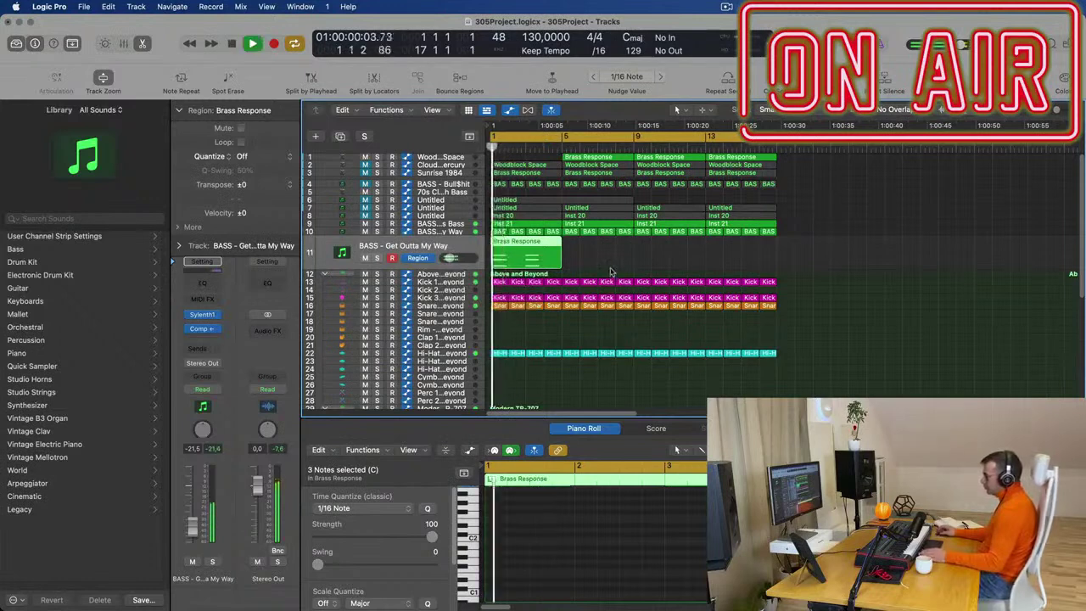
scroll(543, 532, up, 5)
scroll(543, 532, up, 2)
key(space)
key(space)
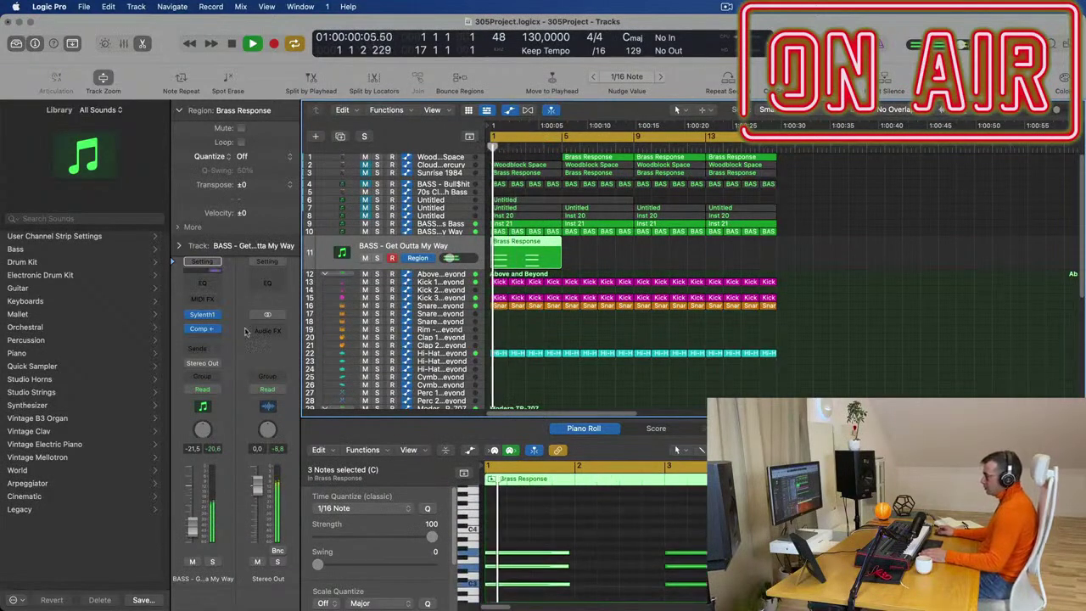
Load the Sylenth1 preset 002: ARP - Acid Thing 2 on the duplicated track, listen to it and close the synth
click(203, 317)
drag(662, 174, 744, 156)
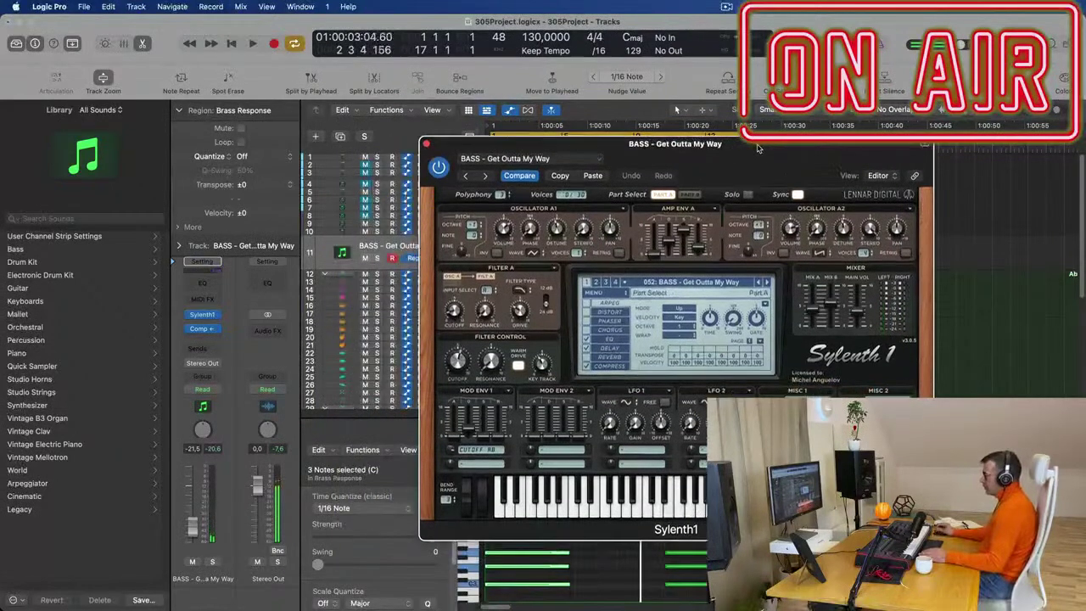
click(666, 283)
click(628, 302)
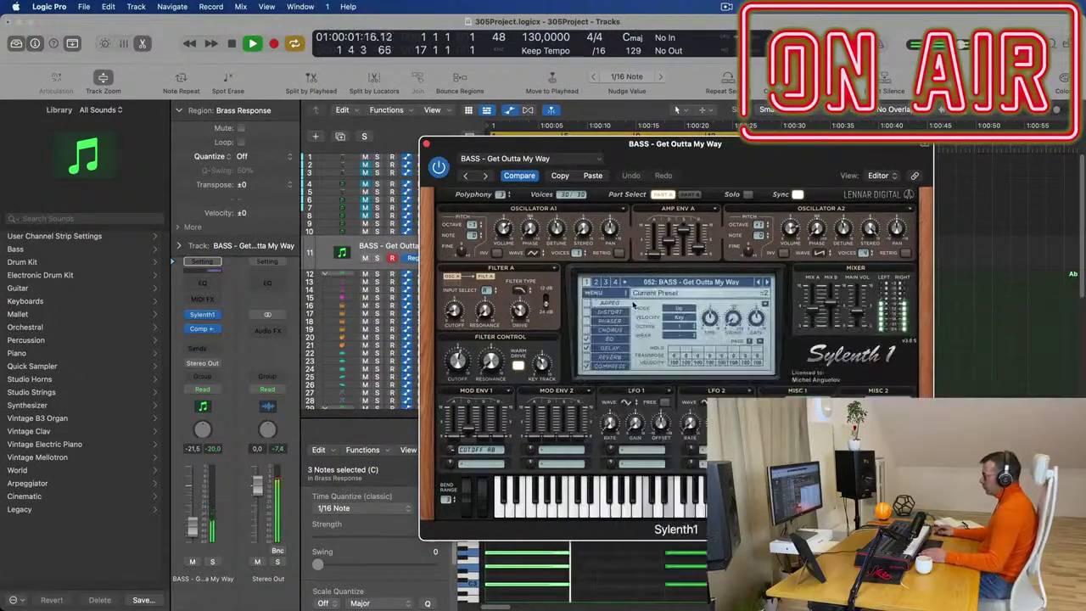
drag(733, 153, 826, 164)
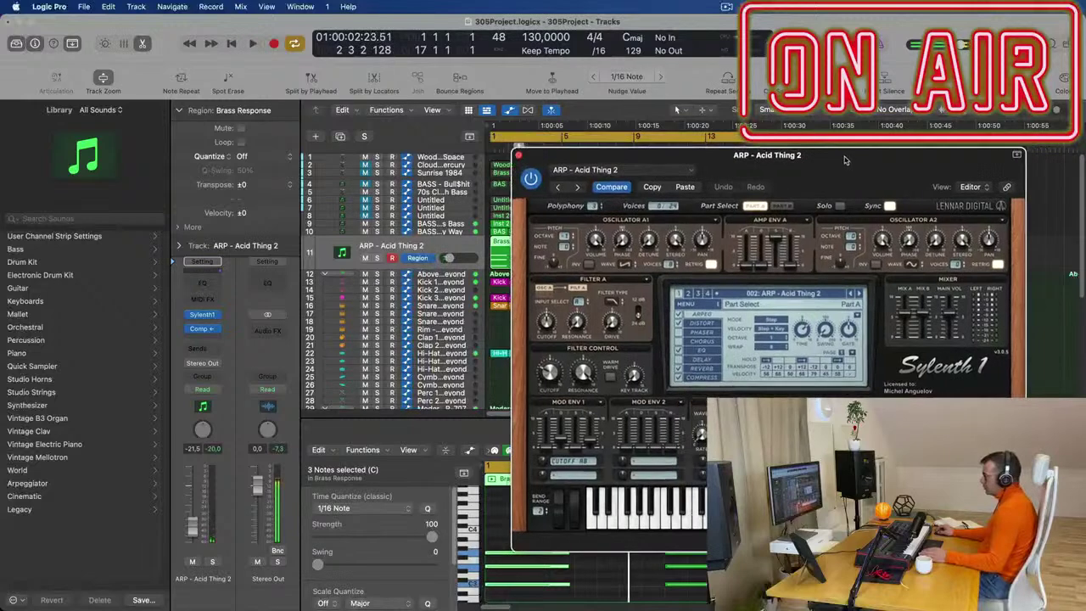
key(space)
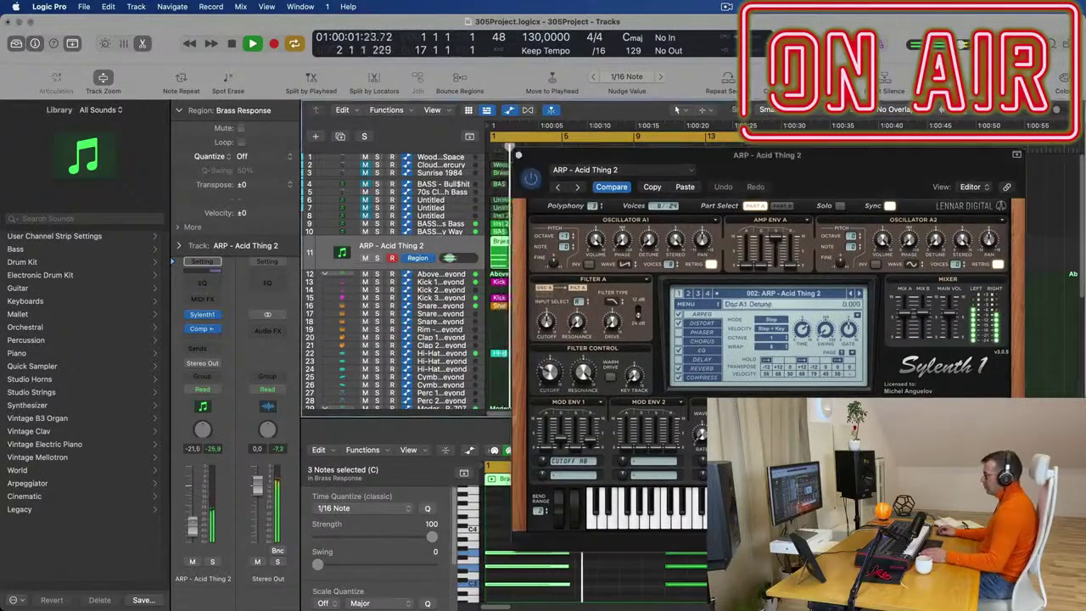
drag(519, 158, 315, 253)
click(315, 250)
key(space)
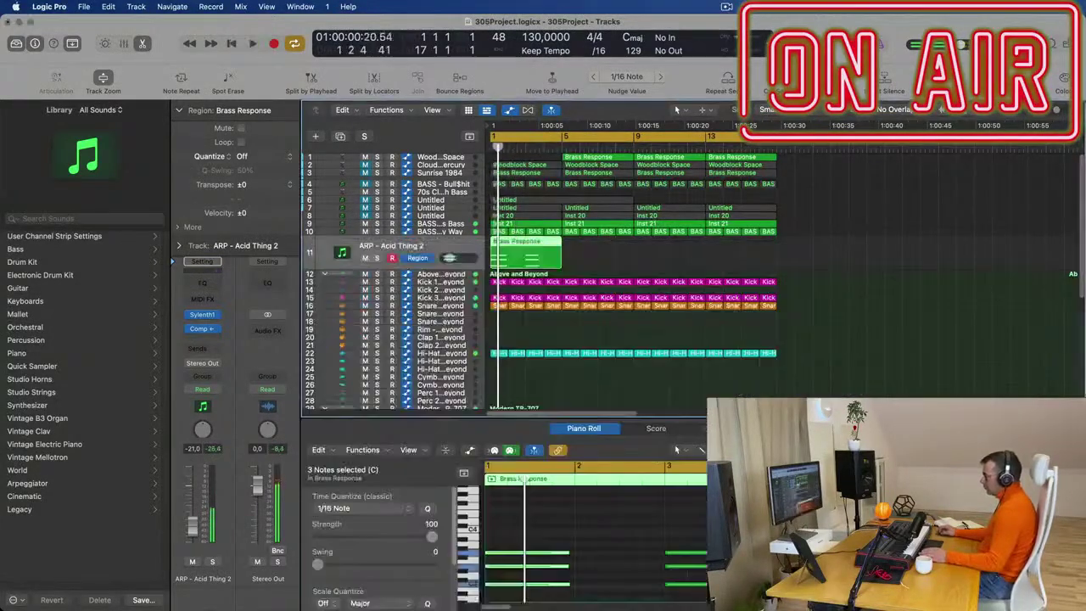
Move the six chord notes in the Brass Response region one bar later and play the loop from the beginning
scroll(652, 547, down, 2)
drag(682, 577, 641, 504)
scroll(540, 562, down, 3)
scroll(586, 561, up, 1)
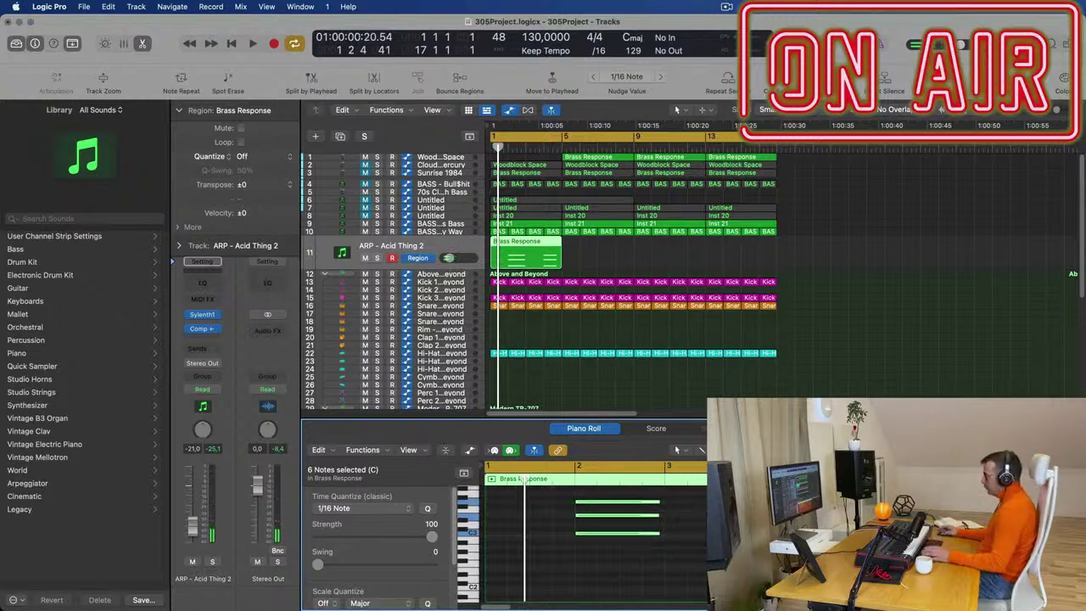
click(722, 543)
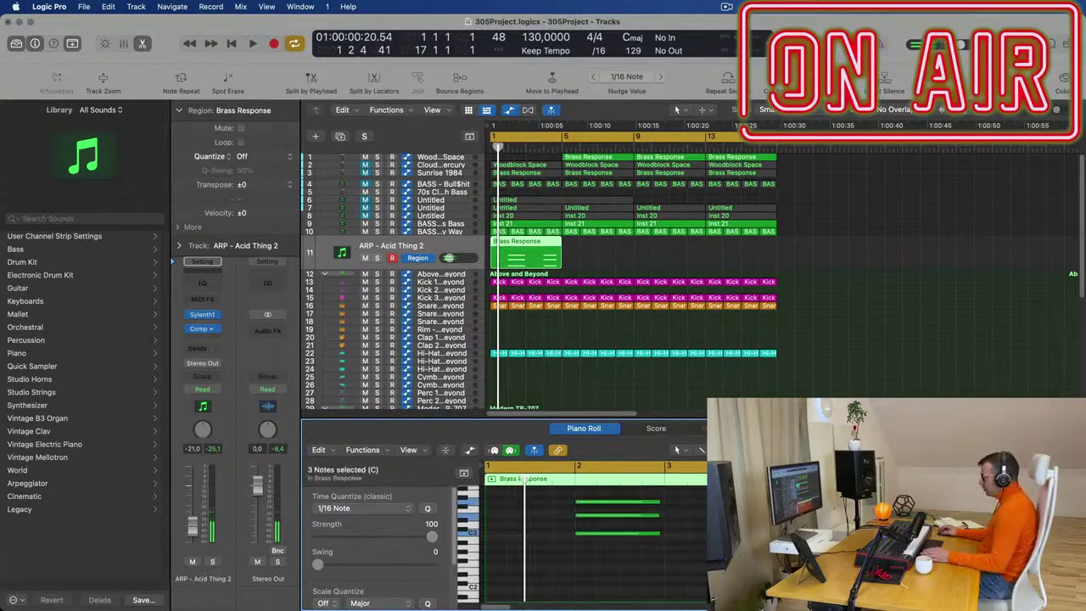
key(space)
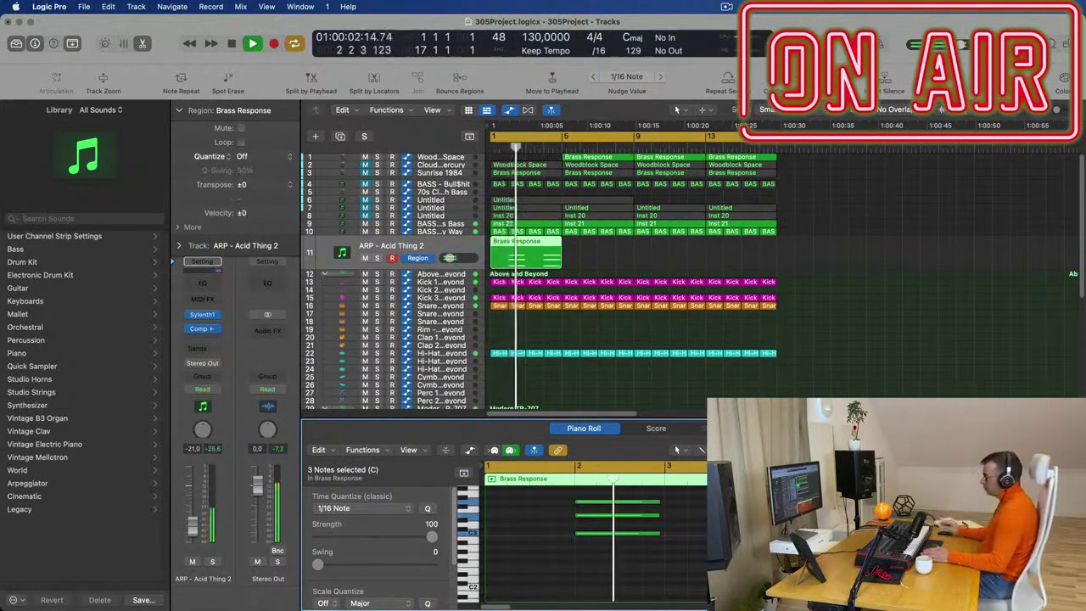
key(Return)
scroll(679, 269, down, 2)
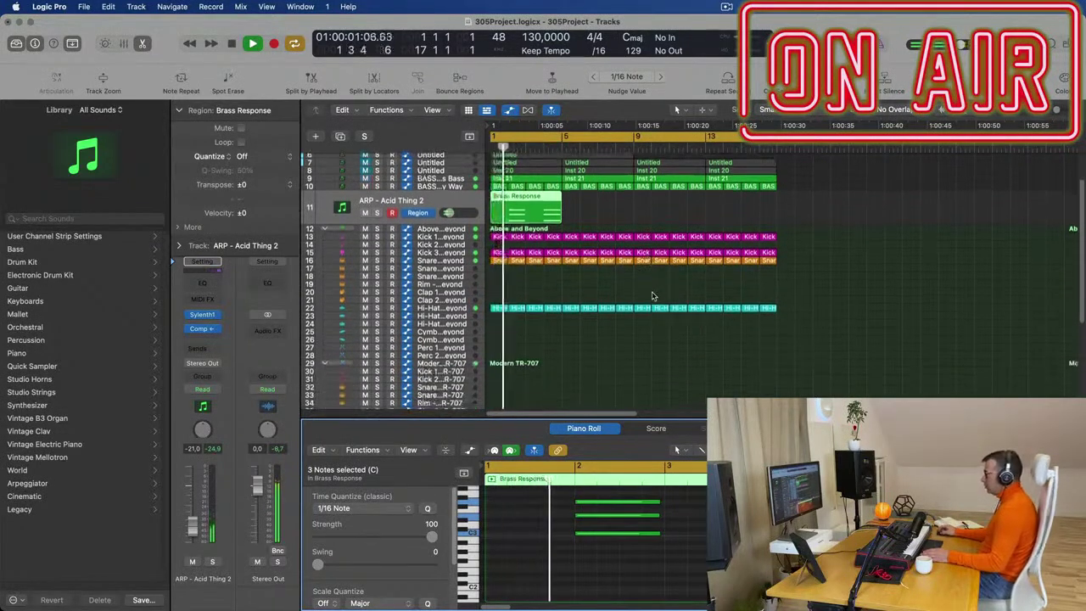
key(space)
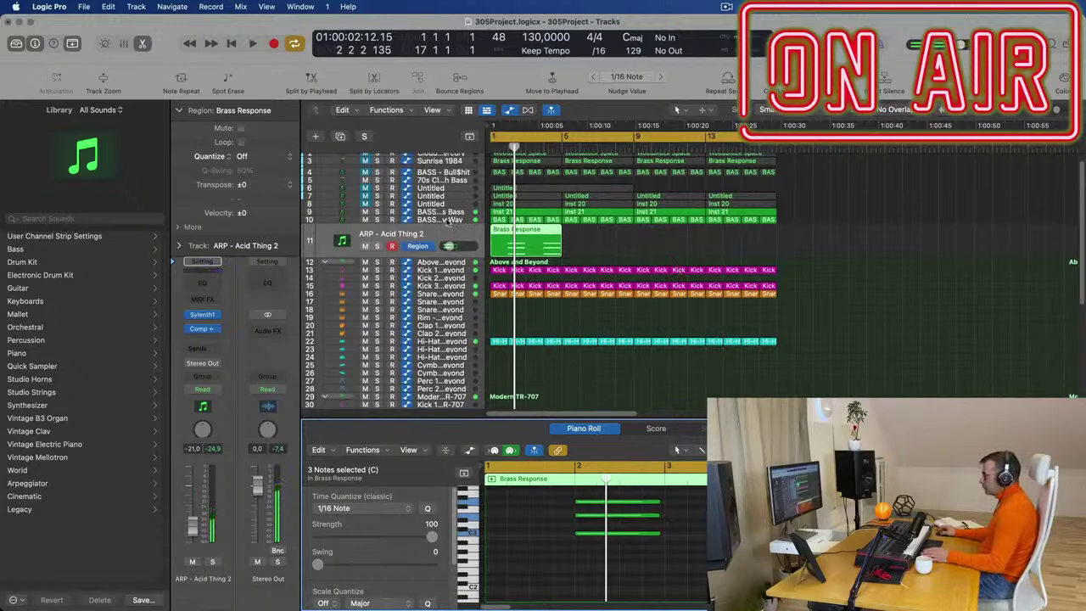
Listen to the BASS - Get Outta My Way and BASS - Fat Chorus Bass tracks, selecting one note in the Inst 21 region
click(448, 220)
key(space)
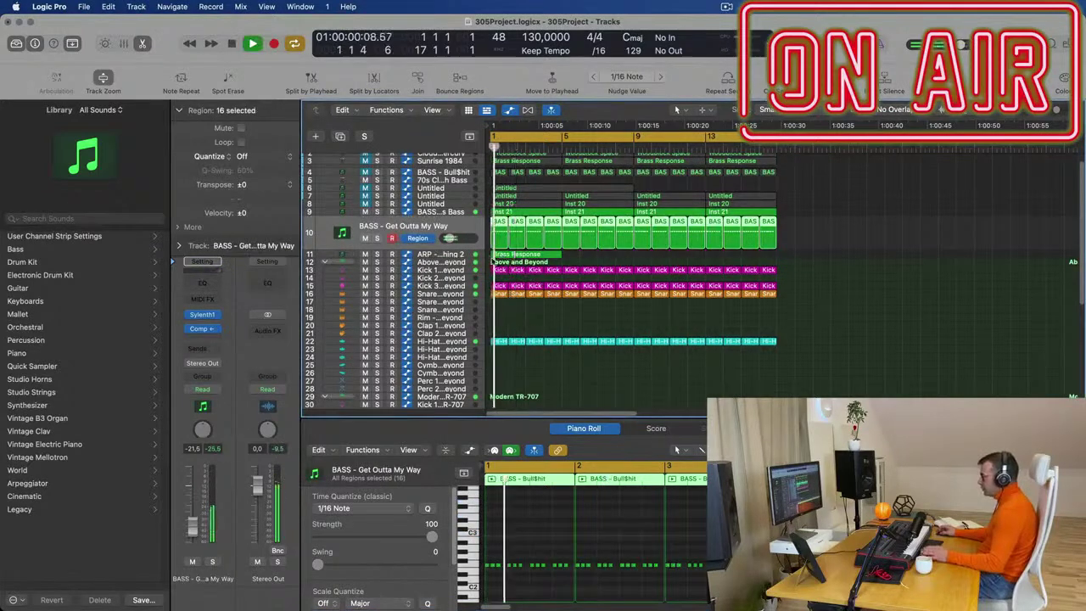
click(452, 214)
key(space)
key(space)
drag(608, 532, 592, 592)
key(space)
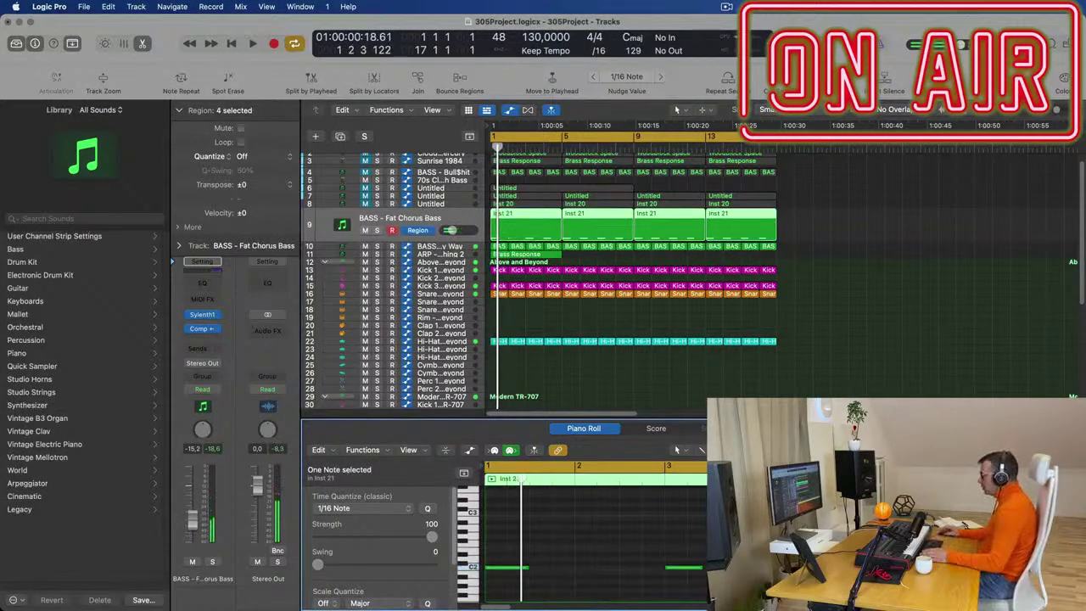
key(space)
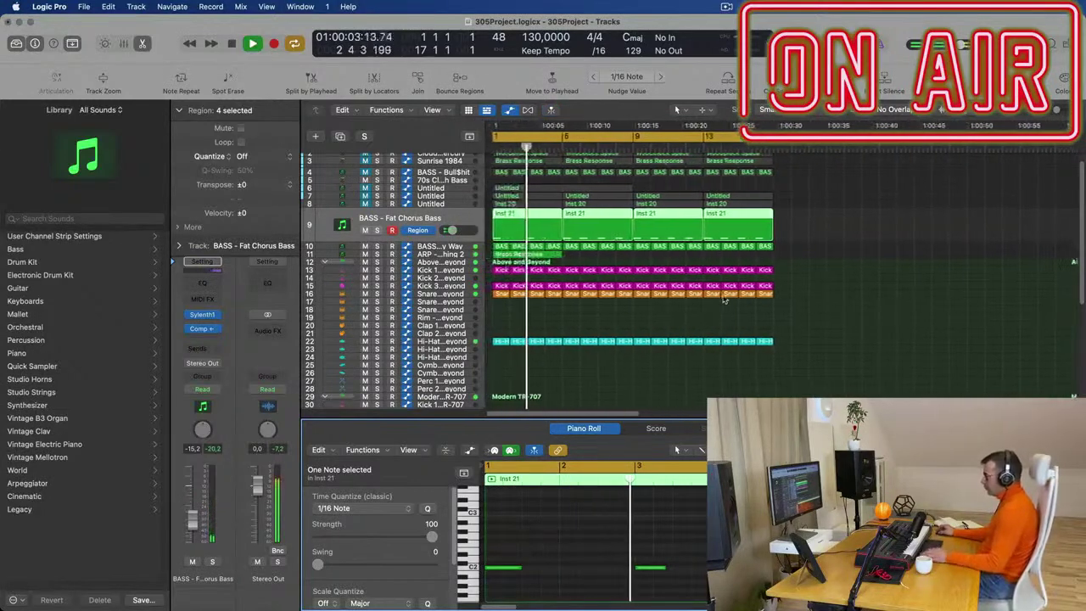
key(space)
Switch the ARP - Acid Thing 2 track's Sylenth1 to preset 006: ARP - Fat Bassline and set the track volume to -14.2 dB
click(424, 253)
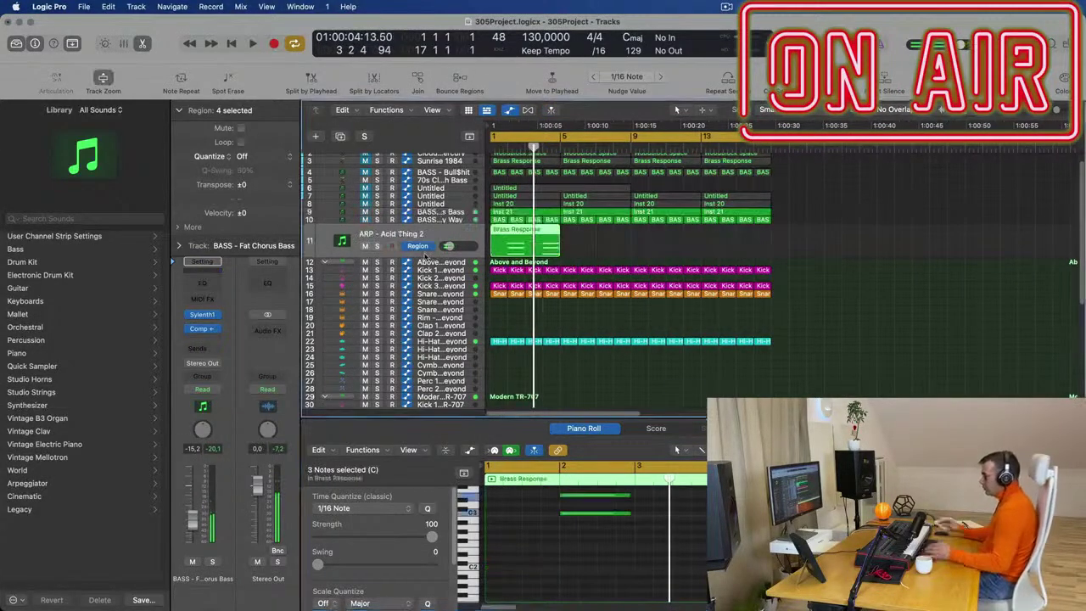
key(Return)
key(space)
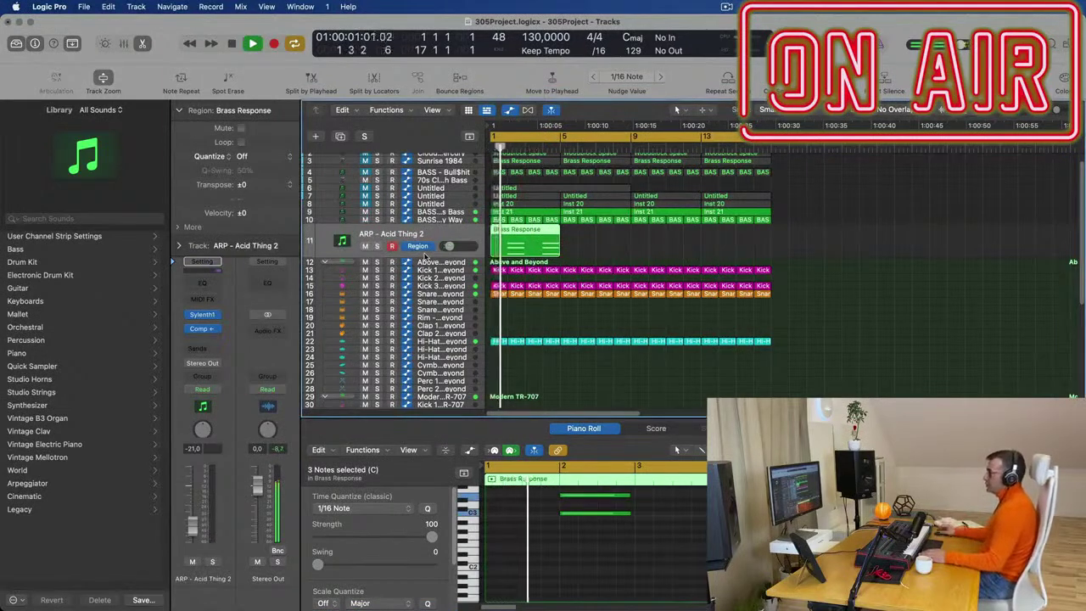
key(Return)
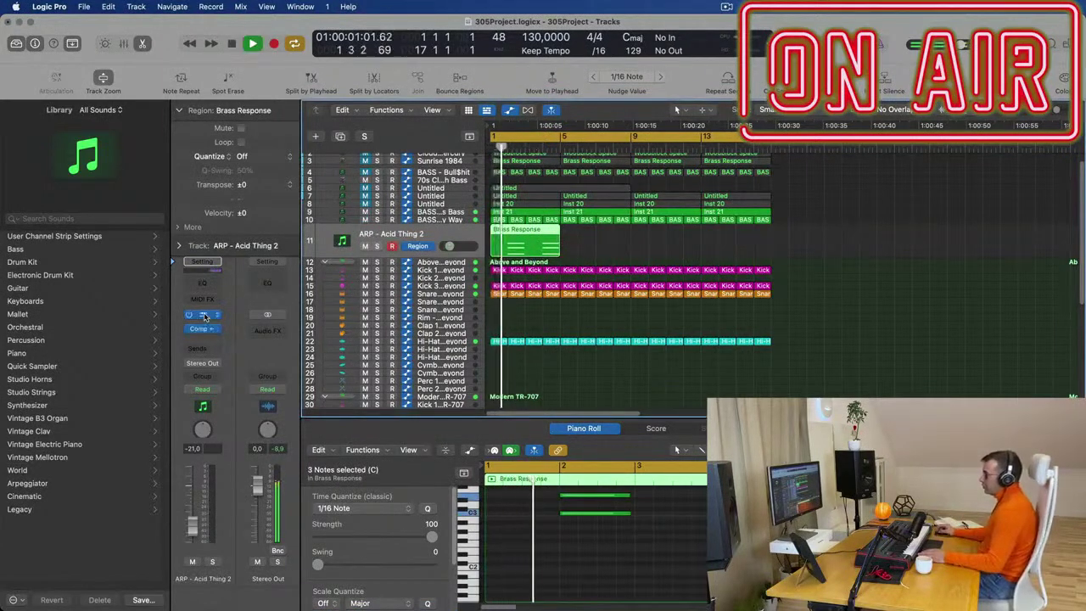
click(204, 315)
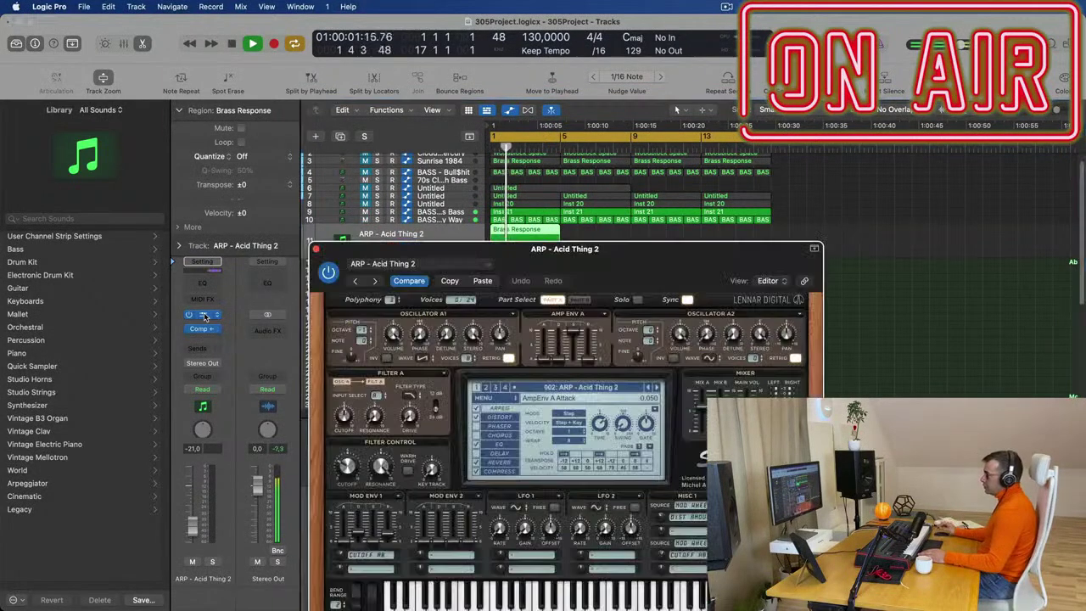
click(656, 388)
click(656, 388)
key(Return)
drag(662, 266, 812, 235)
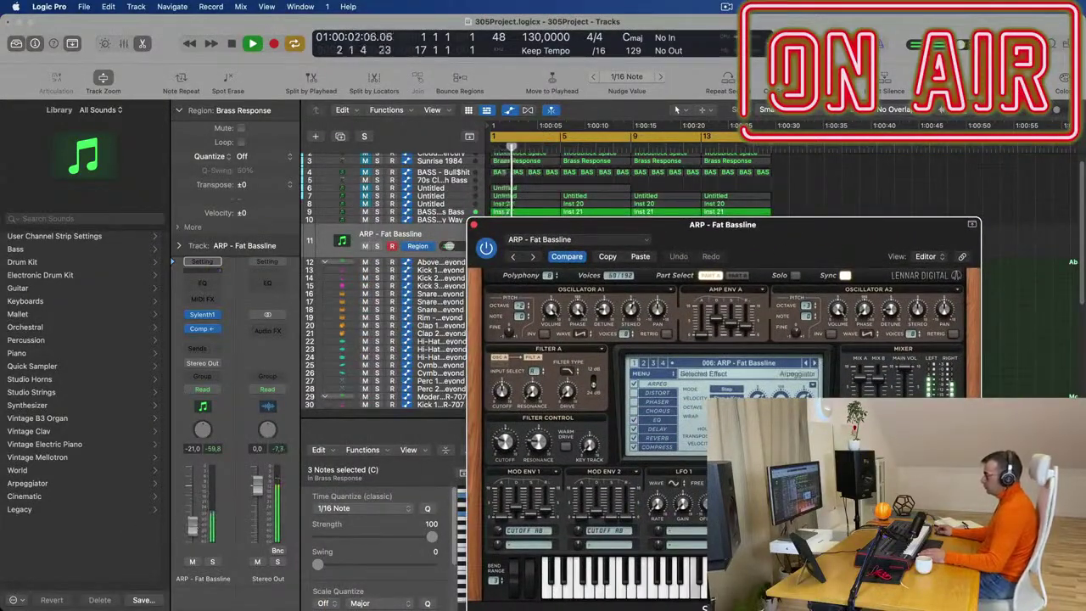
drag(188, 520, 186, 519)
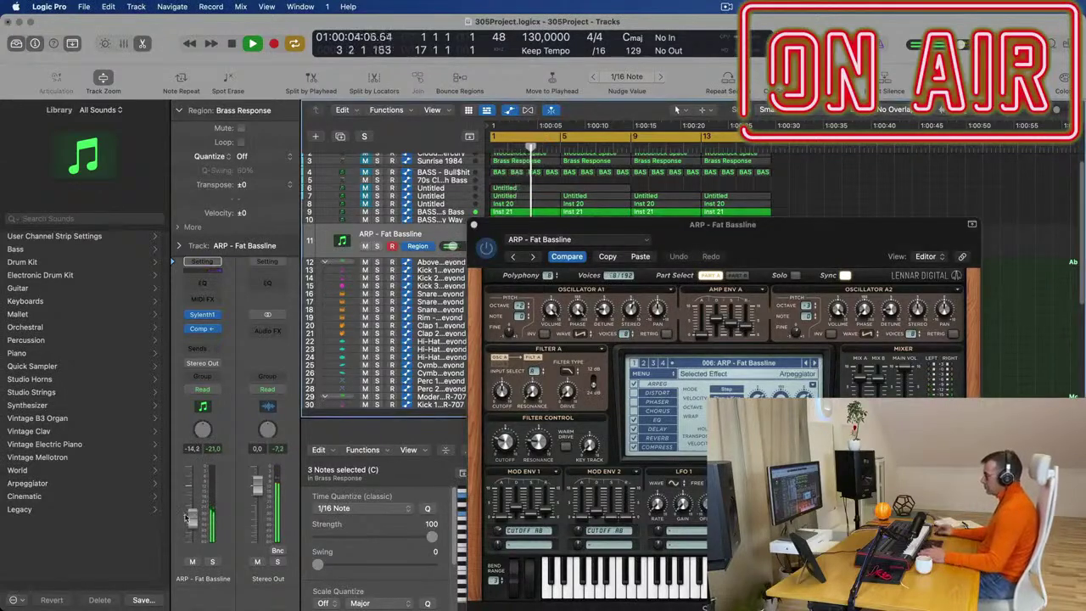
key(space)
Mute the BASS - Fat Chorus Bass track and play the loop with the Brass Response region open for note editing
drag(779, 229, 774, 306)
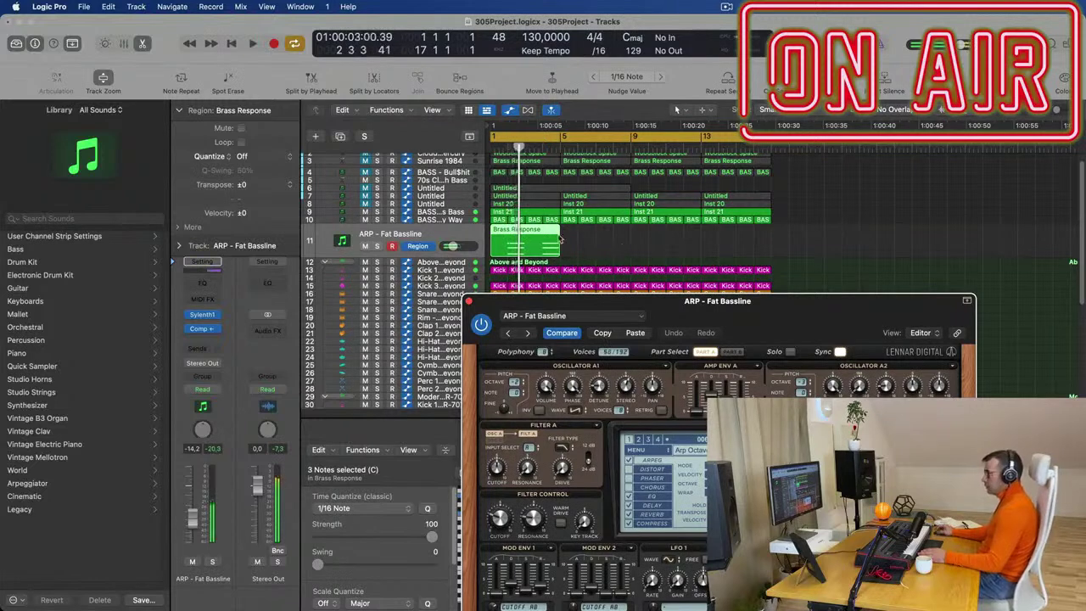
double_click(543, 231)
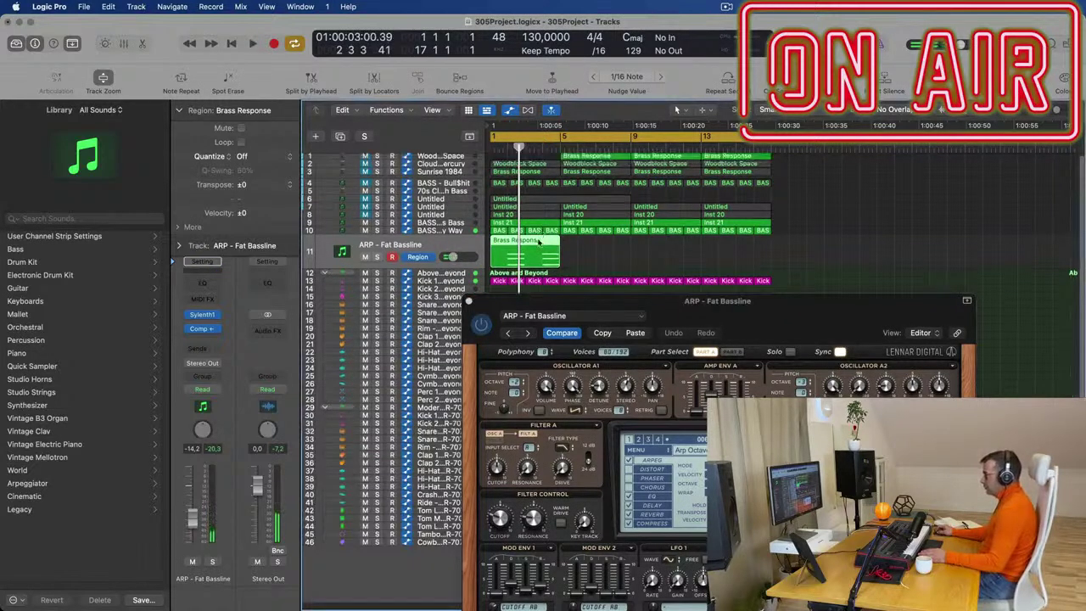
double_click(538, 244)
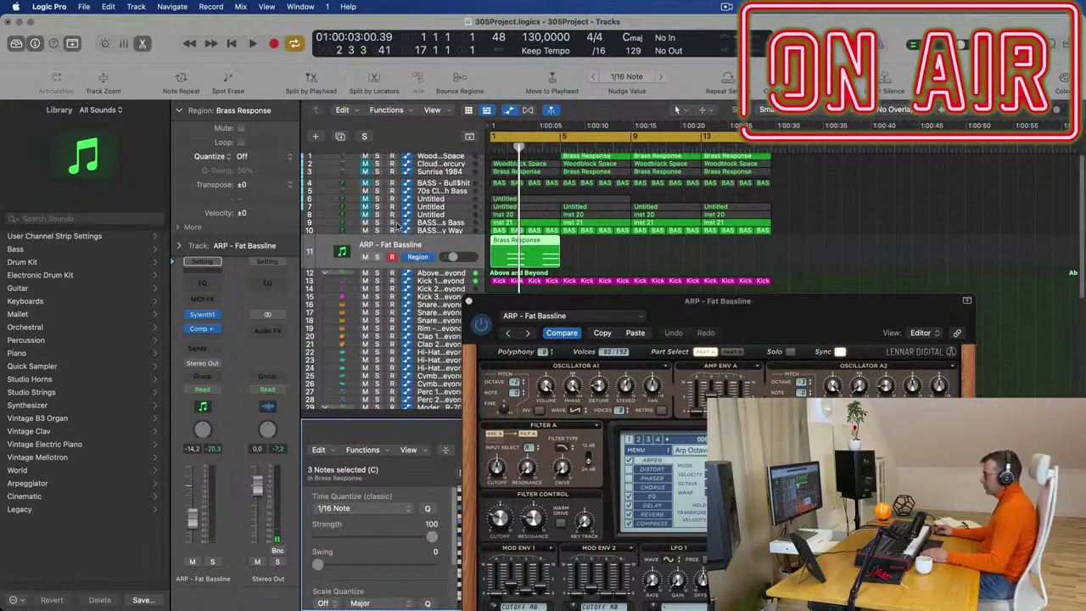
key(space)
click(366, 223)
key(space)
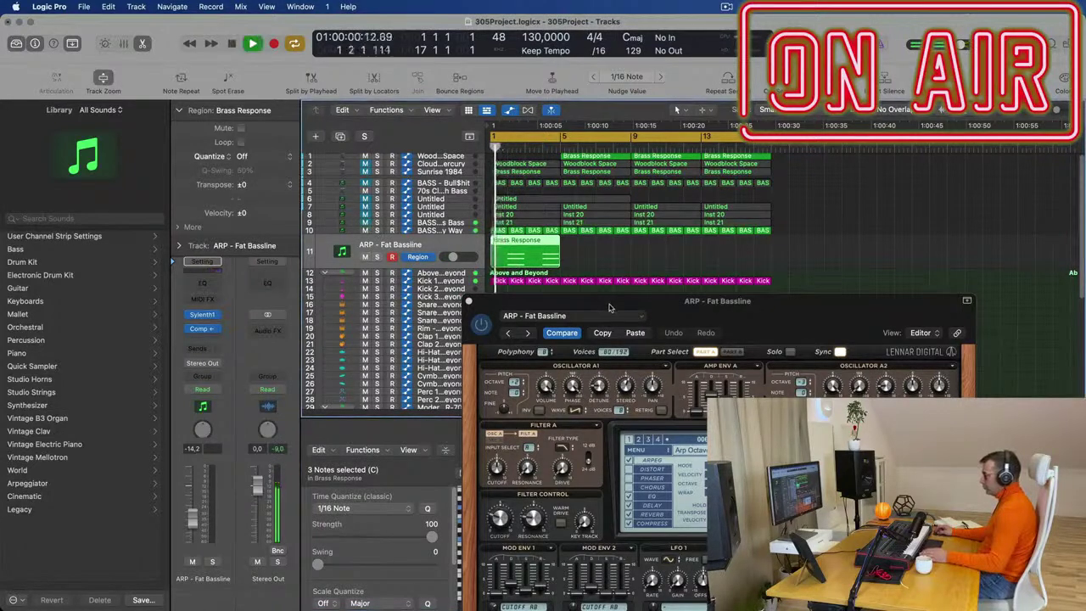
Stretch the Brass Response region's six notes into two-bar chords starting at bars 1 and 3, play the result and close the synth
drag(609, 309, 1028, 286)
key(space)
drag(580, 498, 748, 598)
drag(594, 517, 634, 517)
key(space)
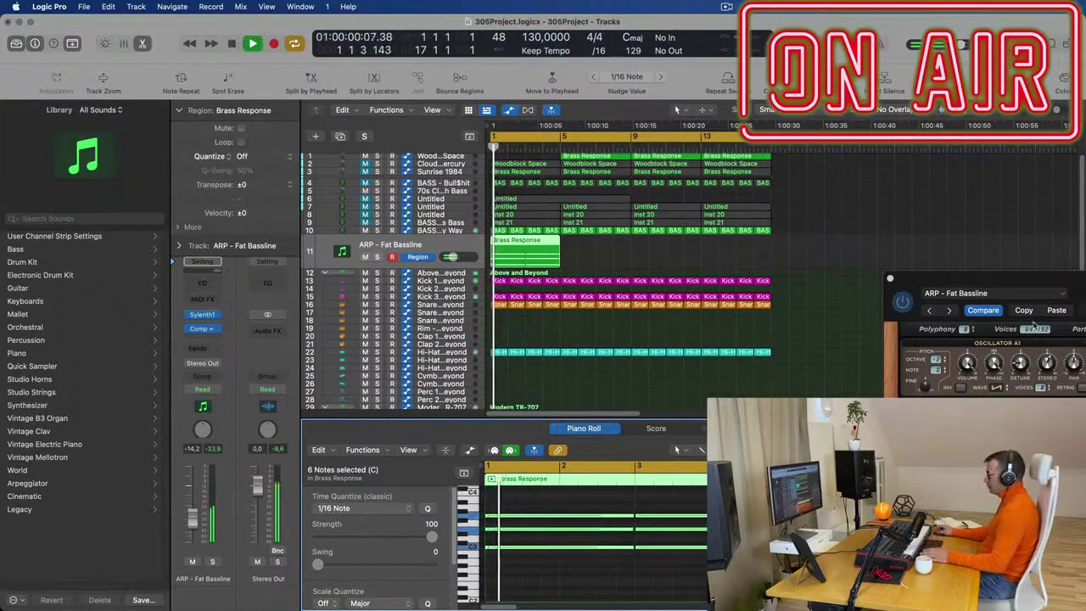
drag(976, 278, 609, 295)
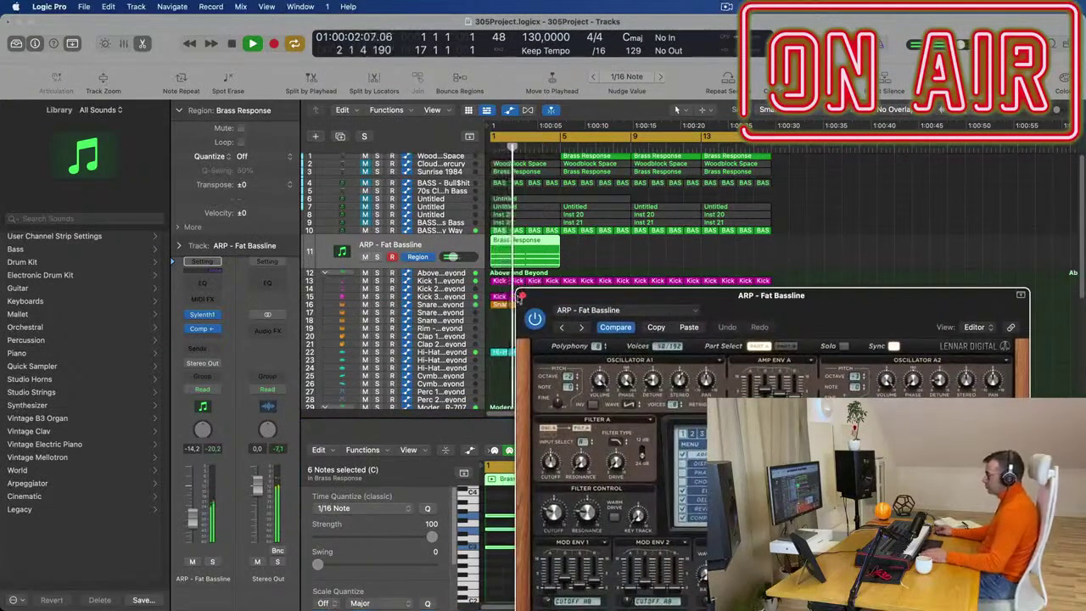
click(522, 295)
Check the BASS - Get Outta My Way track in playback and unmute the BASS - Fat Chorus Bass track
click(450, 236)
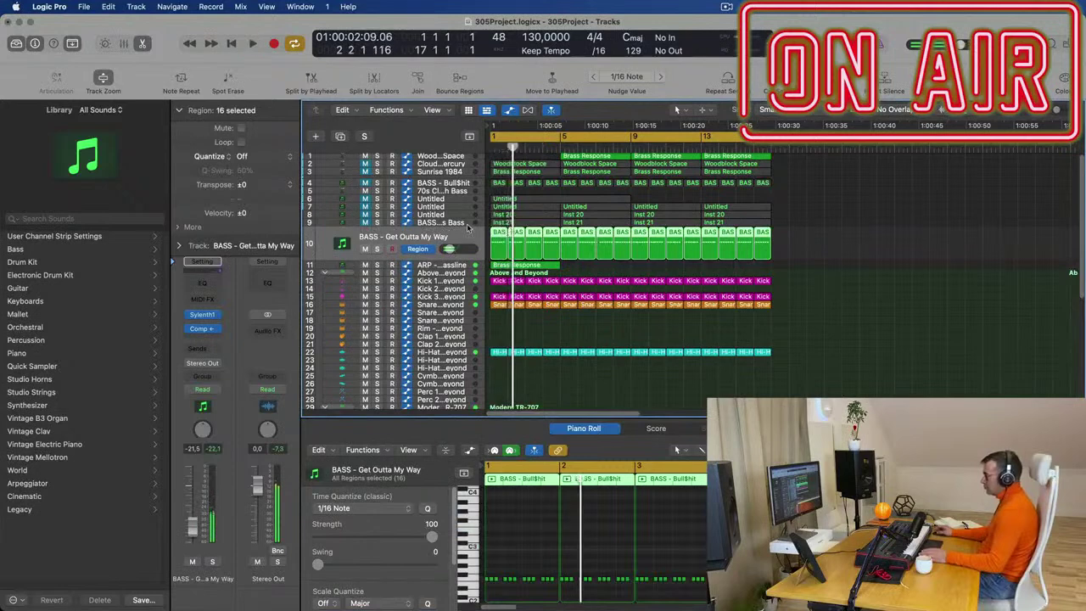
key(space)
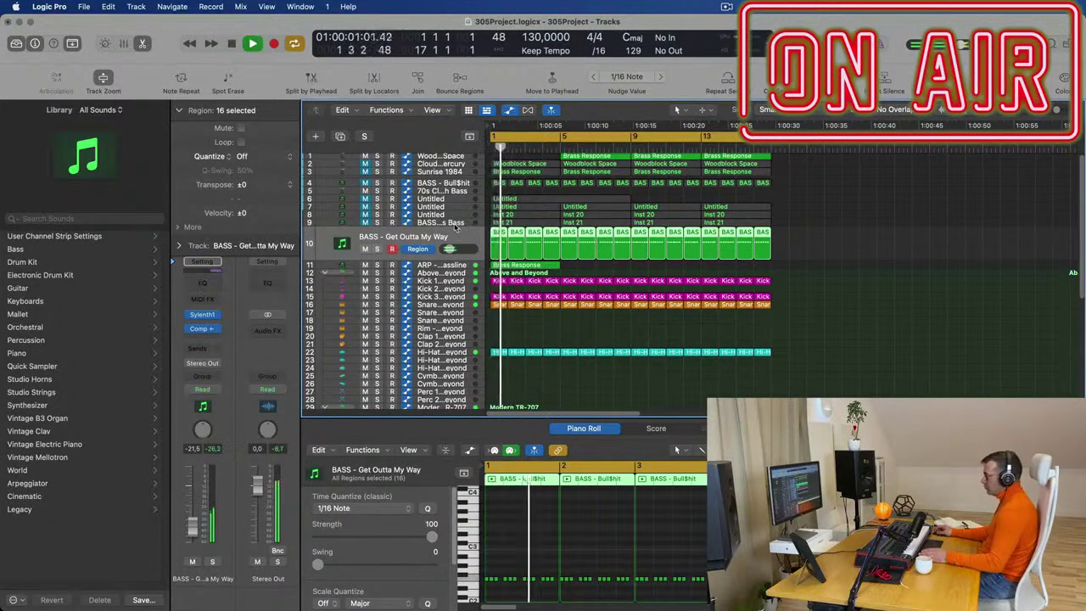
click(457, 224)
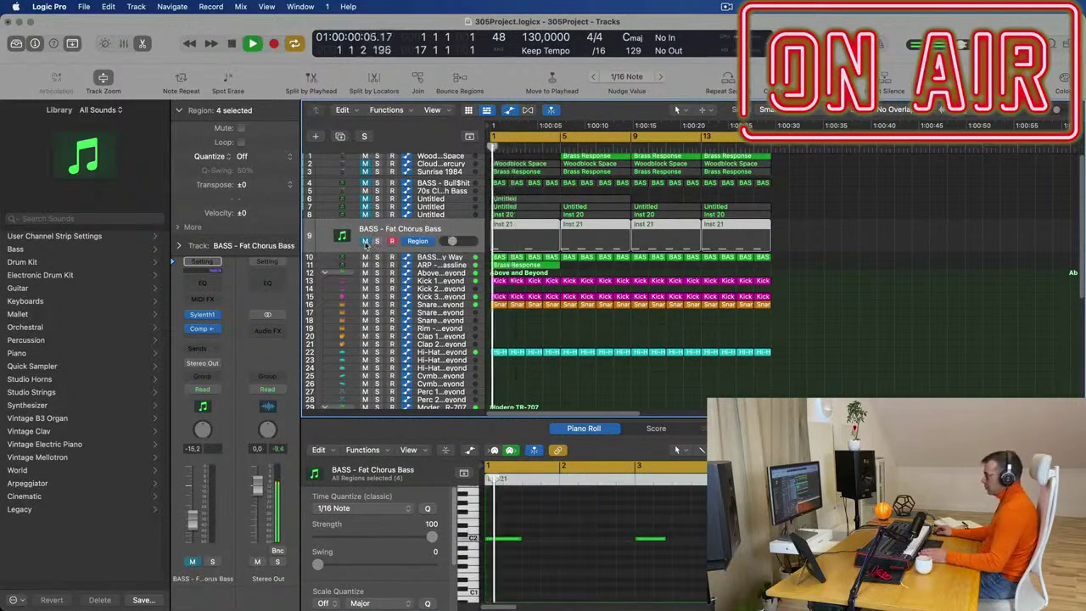
key(space)
key(space)
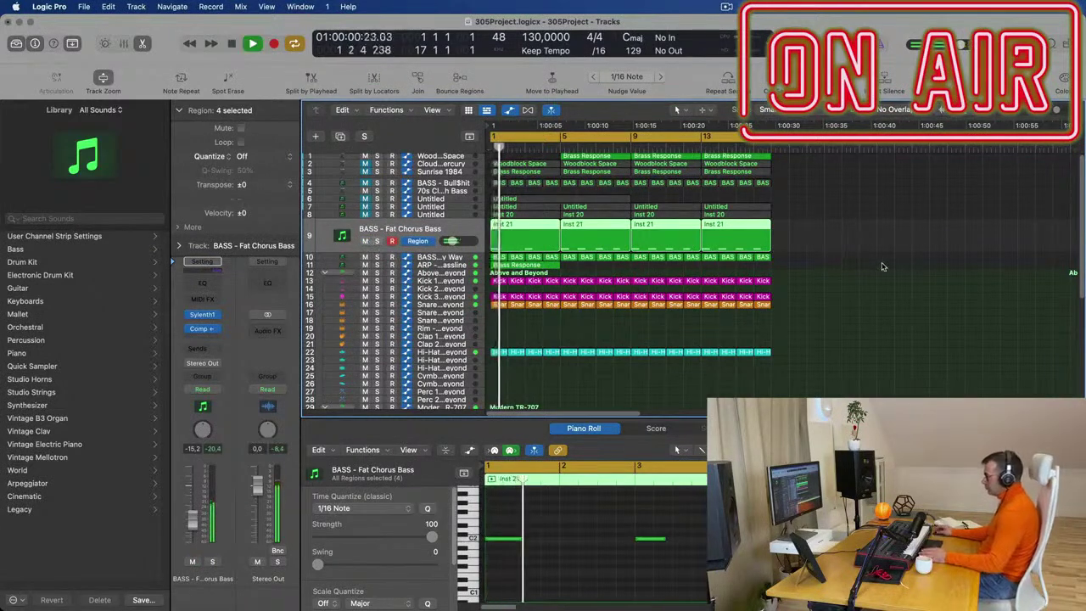
Delete the three repeated Inst 21 regions from bar 5 onward on the BASS - Fat Chorus Bass track and restart playback
scroll(878, 294, up, 3)
scroll(876, 294, down, 3)
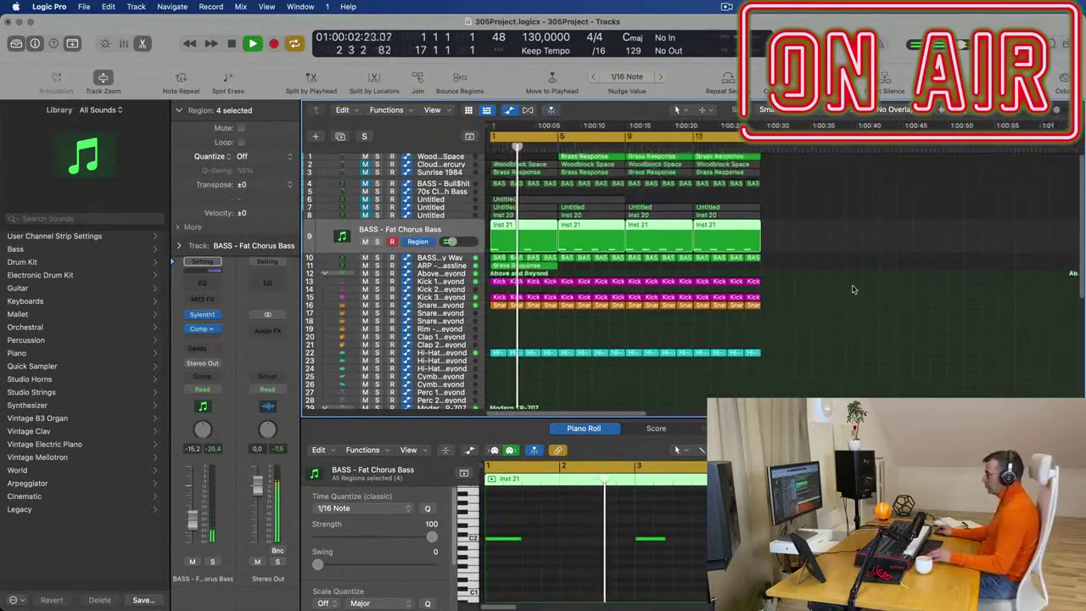
drag(835, 241, 596, 242)
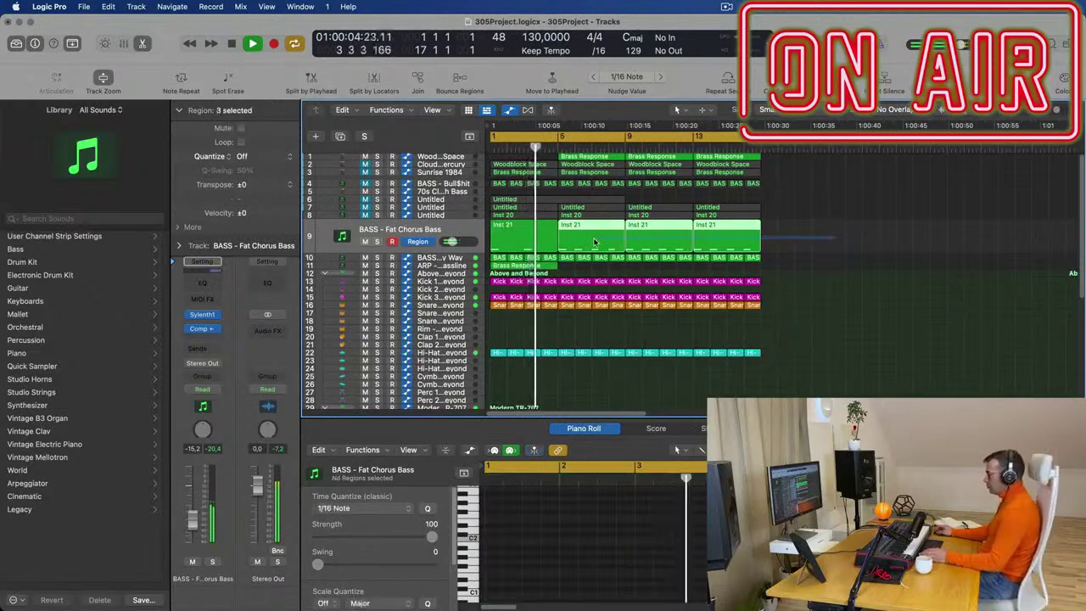
key(Delete)
key(Return)
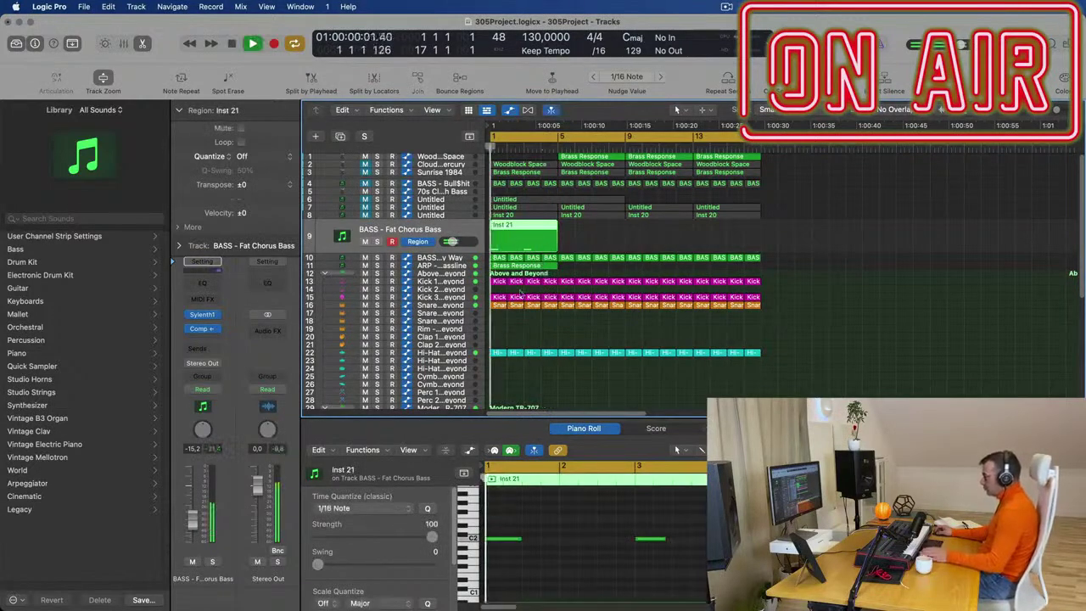
Transpose both notes of the remaining Inst 21 region up one octave to C3 and play the result from the start
key(space)
key(super+a)
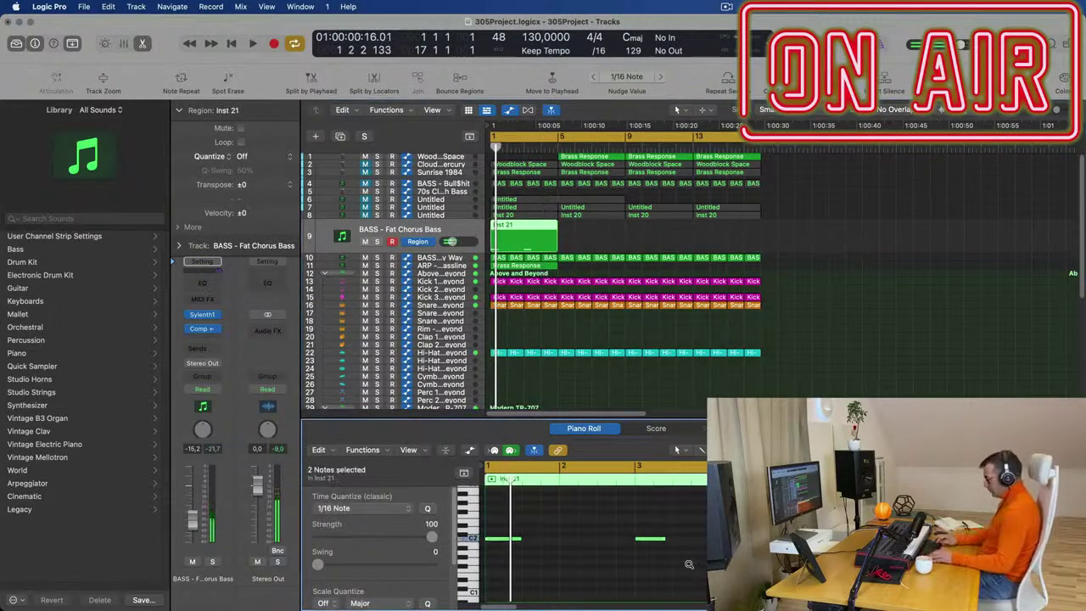
key(Return)
key(space)
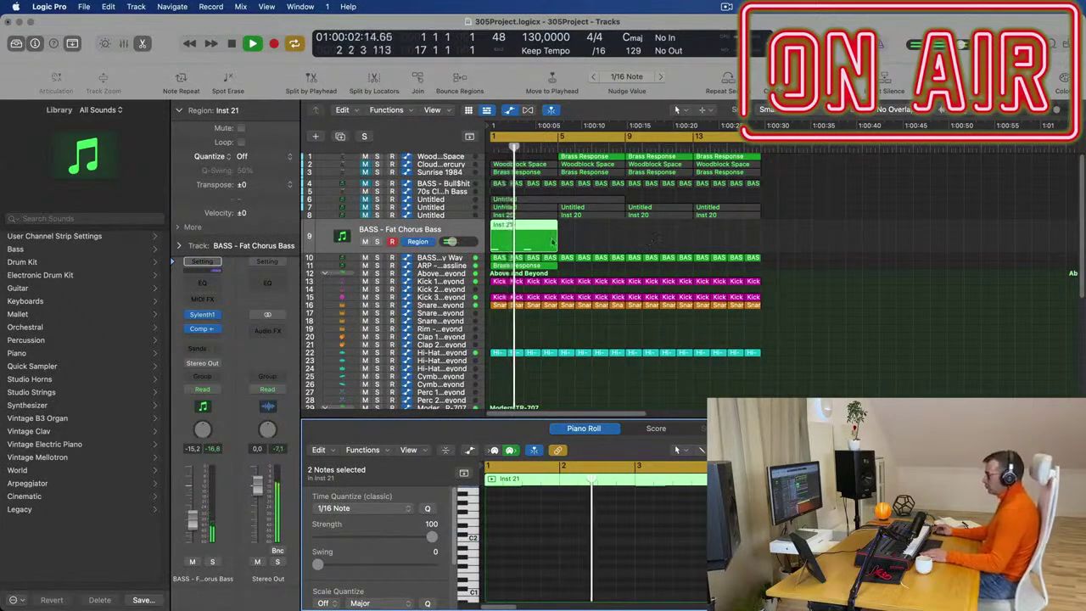
Reopen the Inst 21 region on the BASS - Fat Chorus Bass track for note editing and slightly lengthen its note at bar 3
click(461, 258)
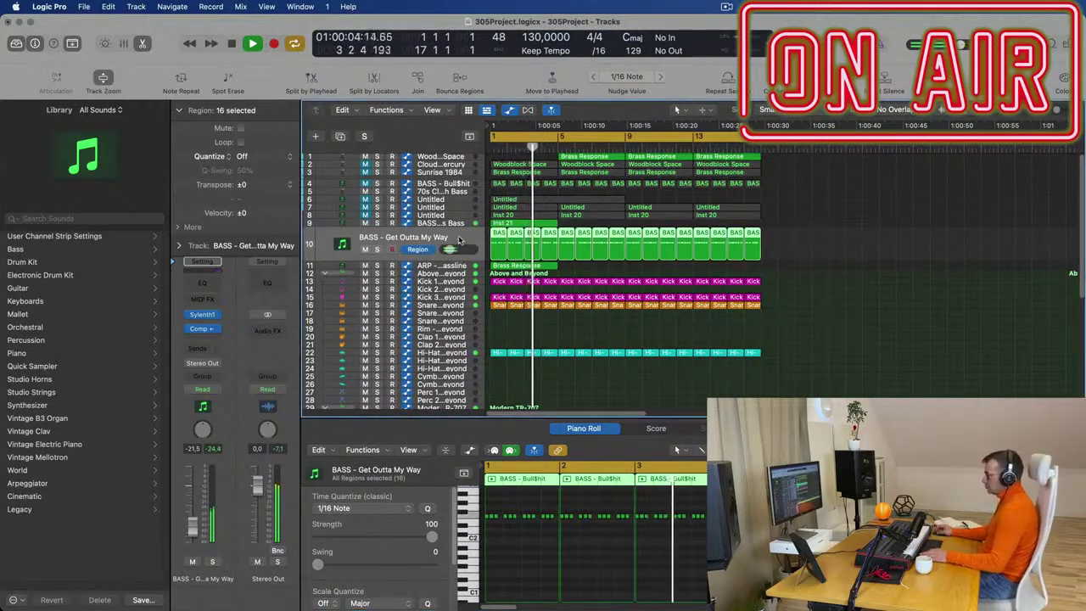
click(543, 223)
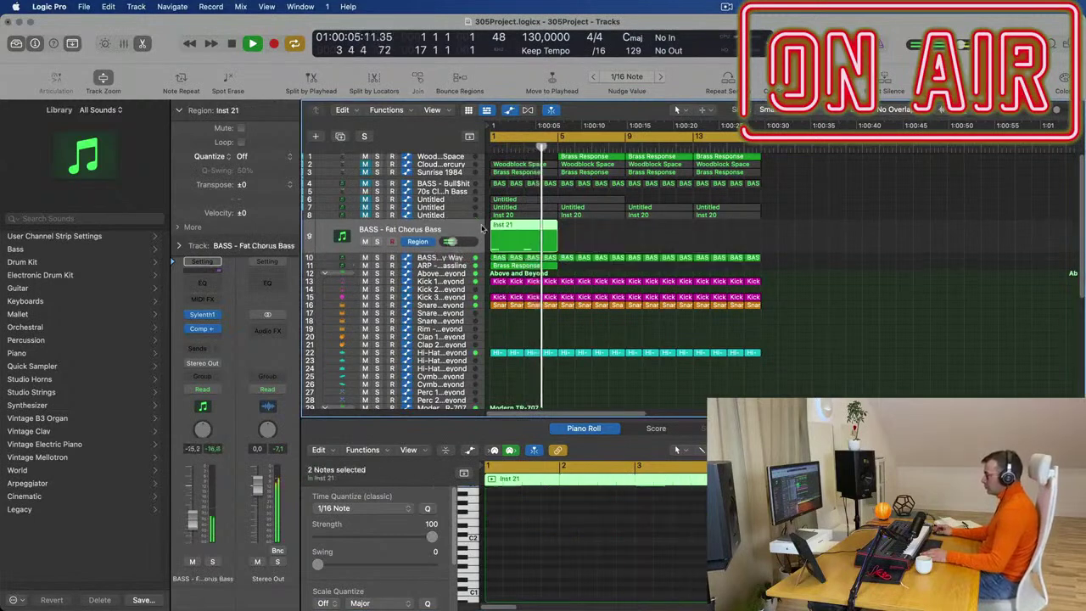
double_click(535, 228)
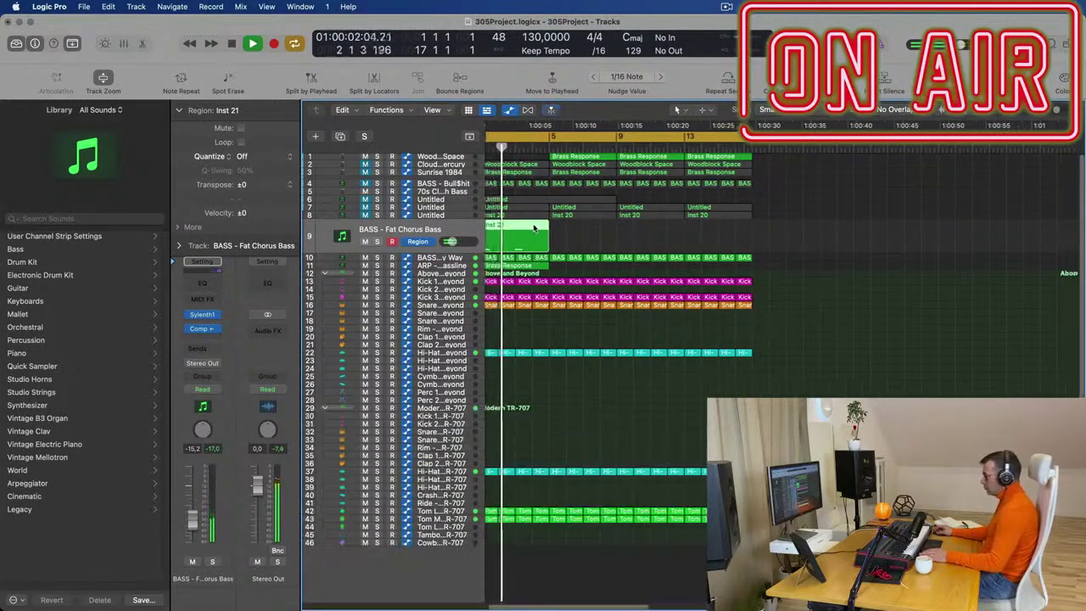
double_click(537, 228)
click(686, 577)
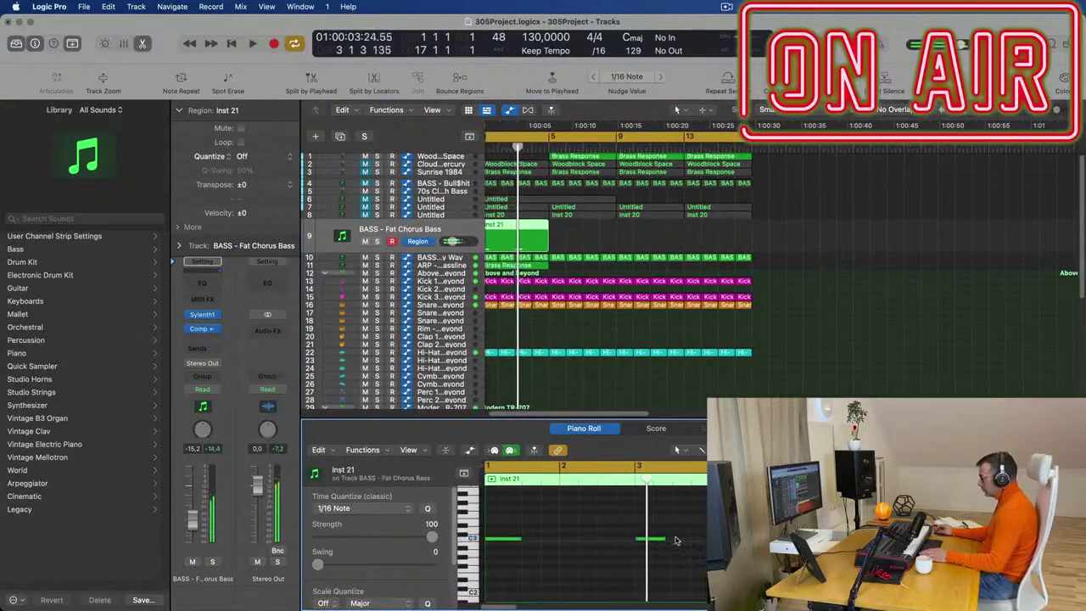
click(664, 540)
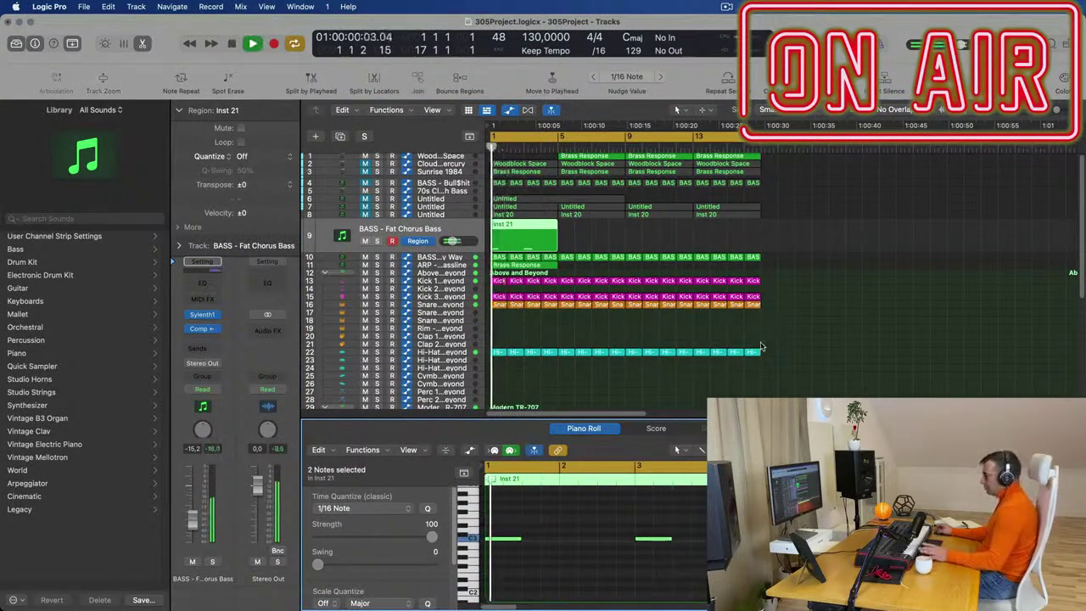
Repeat the Inst 21 region and the ARP - Fat Bassline track's Brass Response region until both fill the cycle up to bar 17
drag(556, 225, 764, 227)
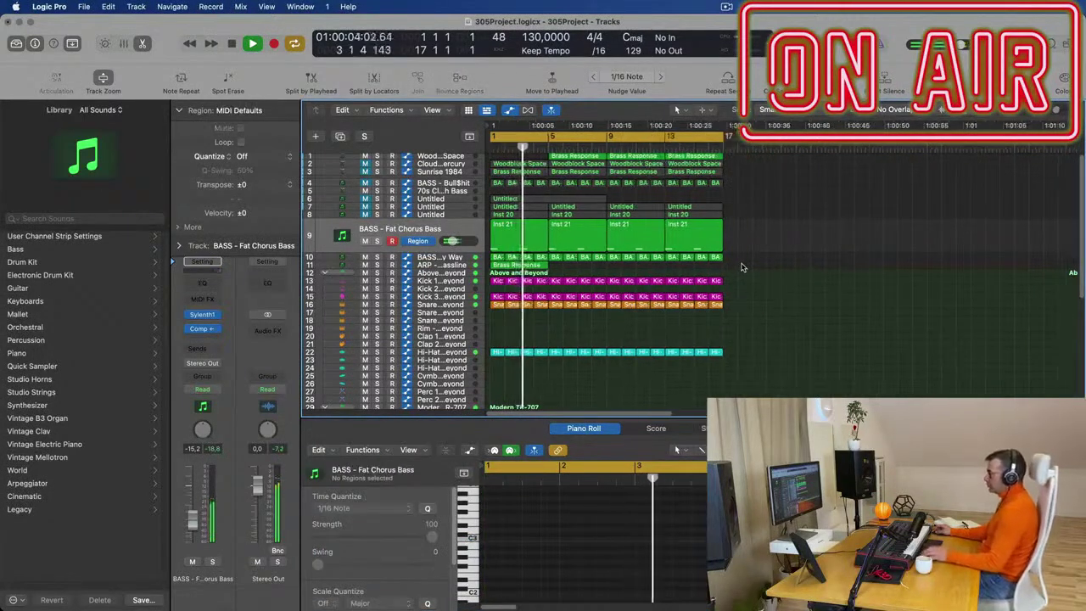
click(444, 265)
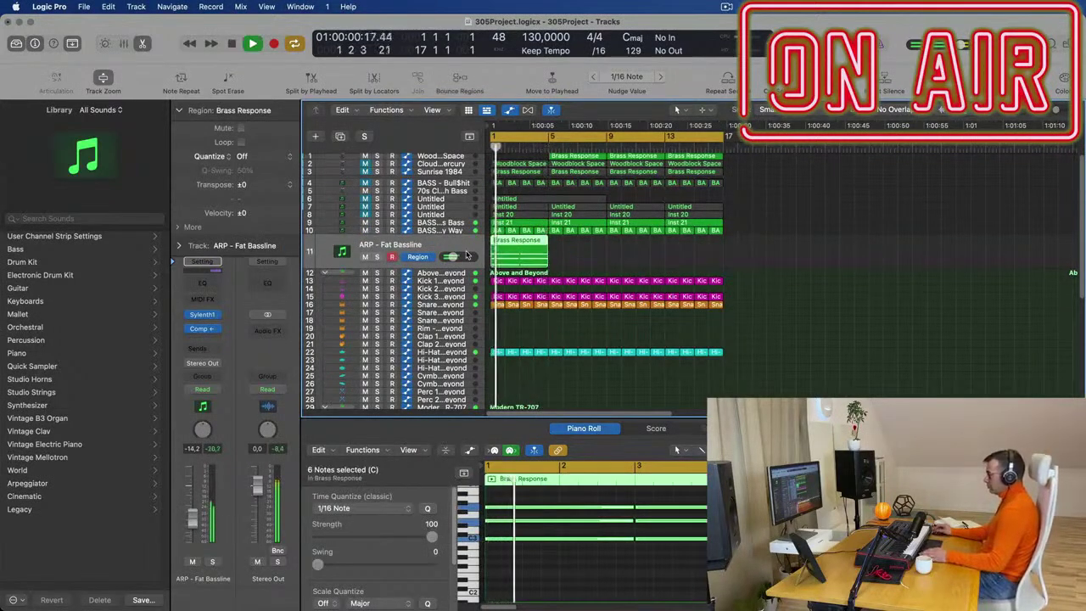
key(l)
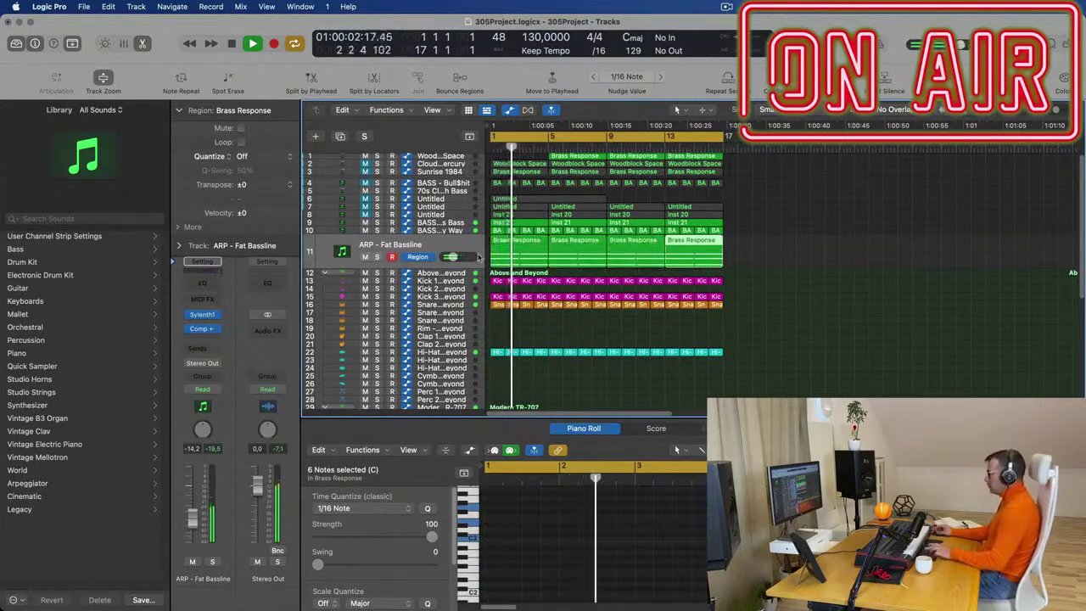
Check the BASS - Get Outta My Way track during playback by soloing and muting it briefly, restoring both states
click(443, 232)
click(377, 250)
click(377, 249)
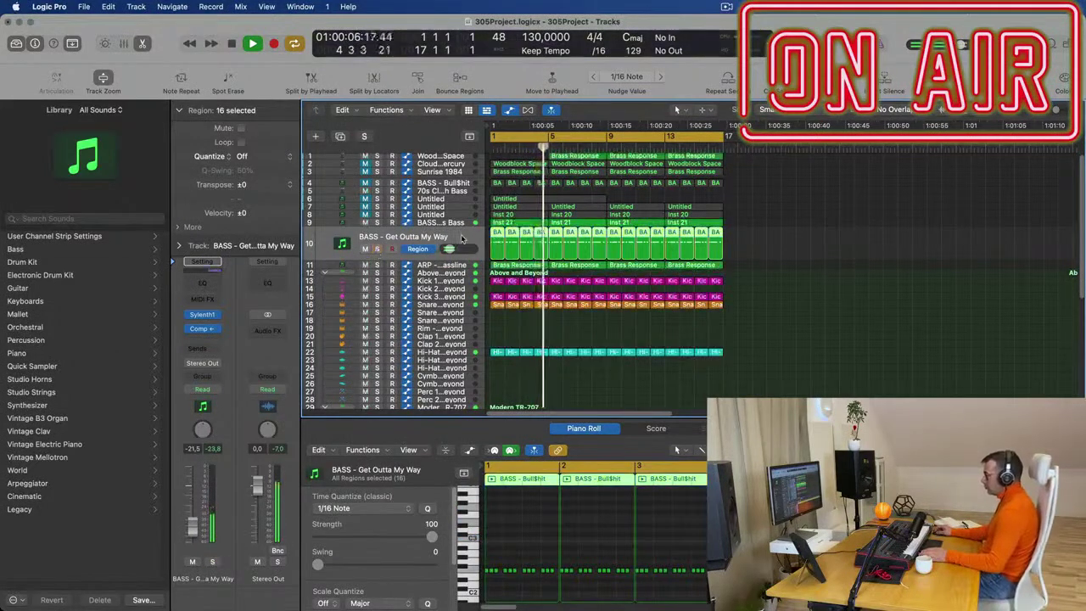
click(378, 250)
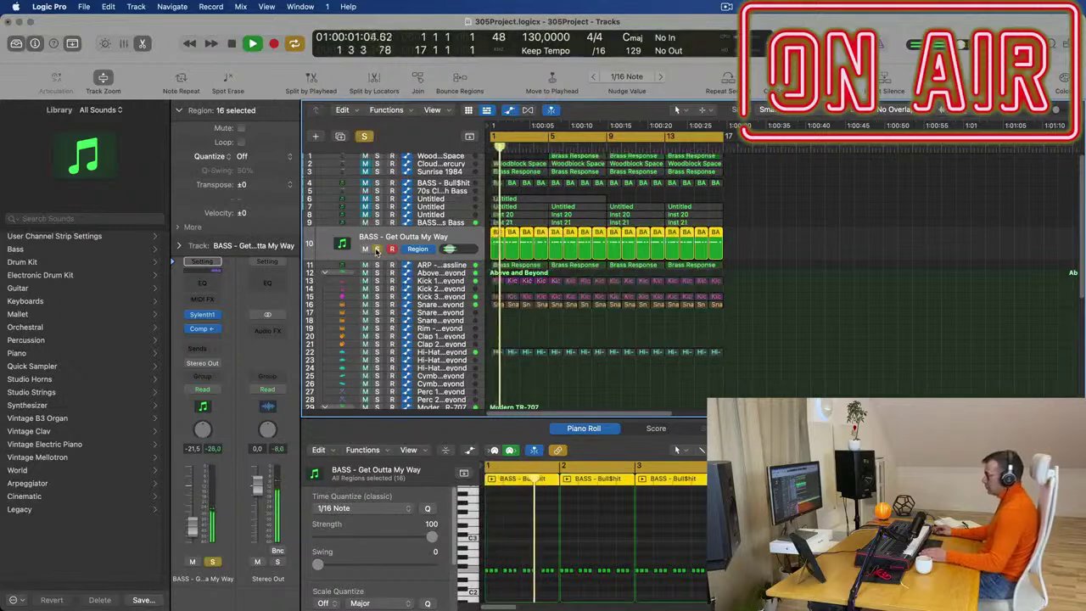
click(377, 250)
click(366, 249)
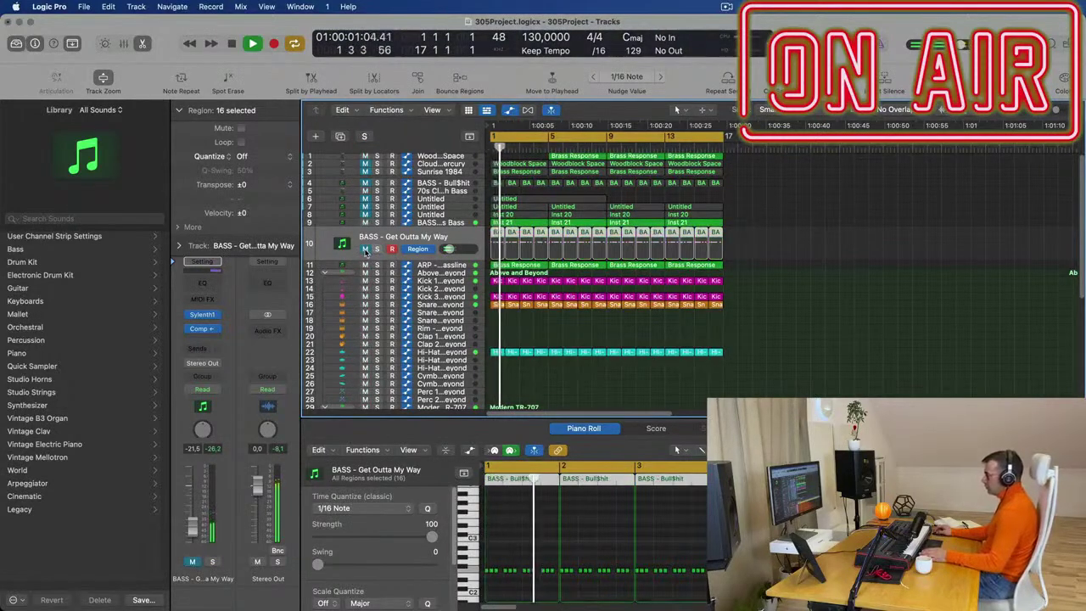
click(366, 250)
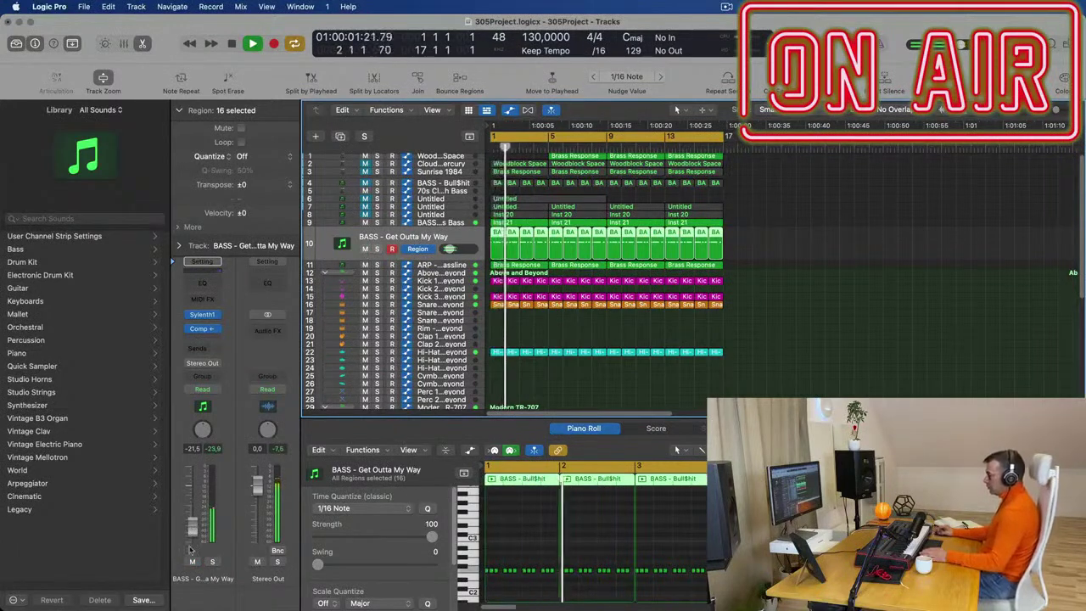
Set the BASS - Get Outta My Way track volume to -22.0 dB while the loop plays
drag(193, 528, 192, 520)
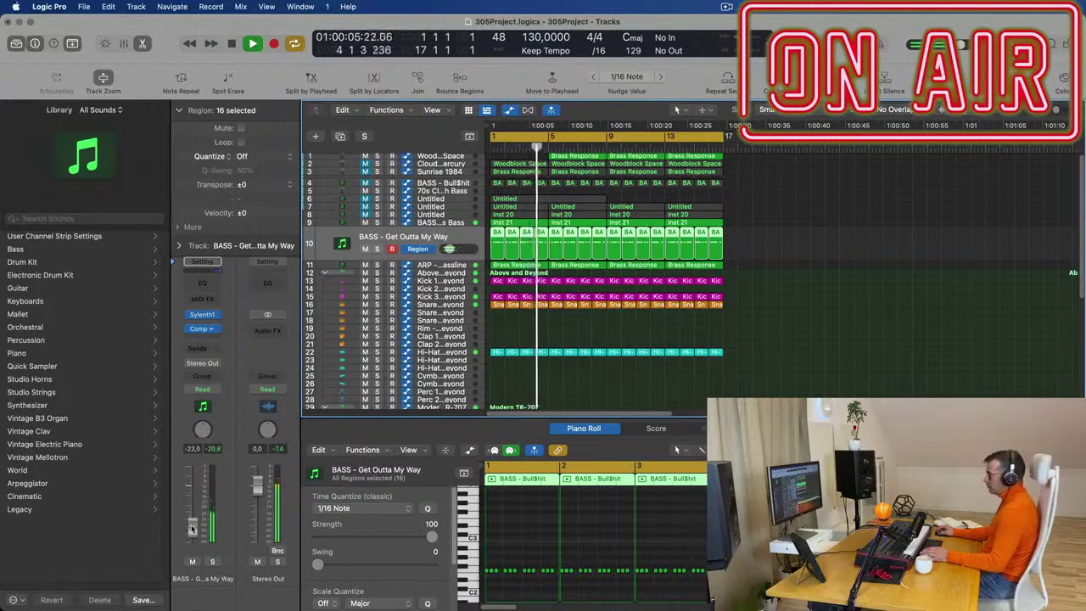
scroll(820, 300, down, 2)
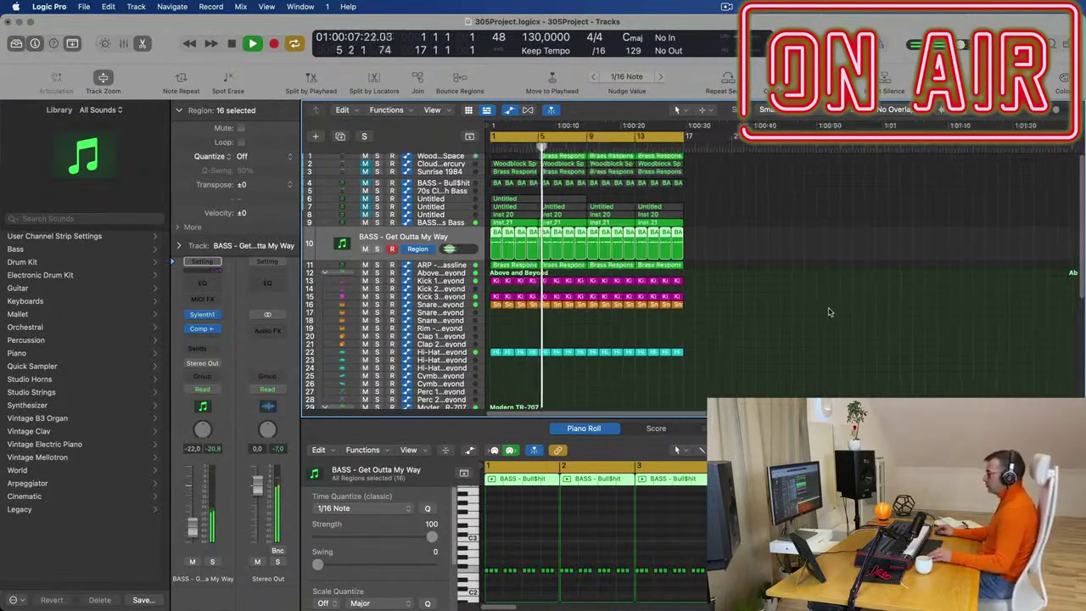
scroll(787, 294, up, 2)
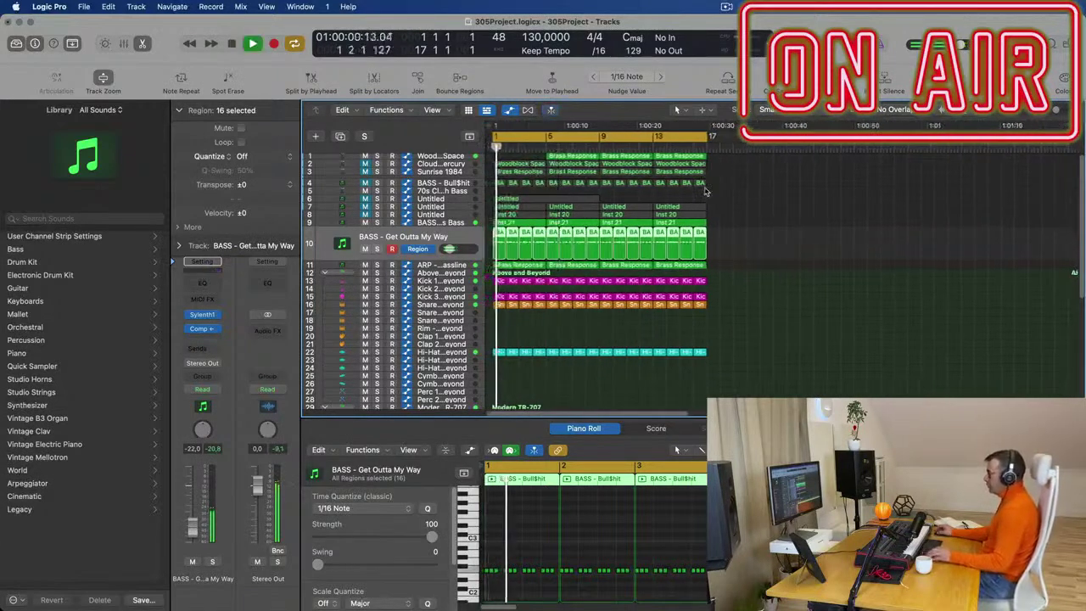
Mute track 1, which holds the three Brass Response regions from bar 5, and replay the loop from the start
drag(711, 160, 571, 154)
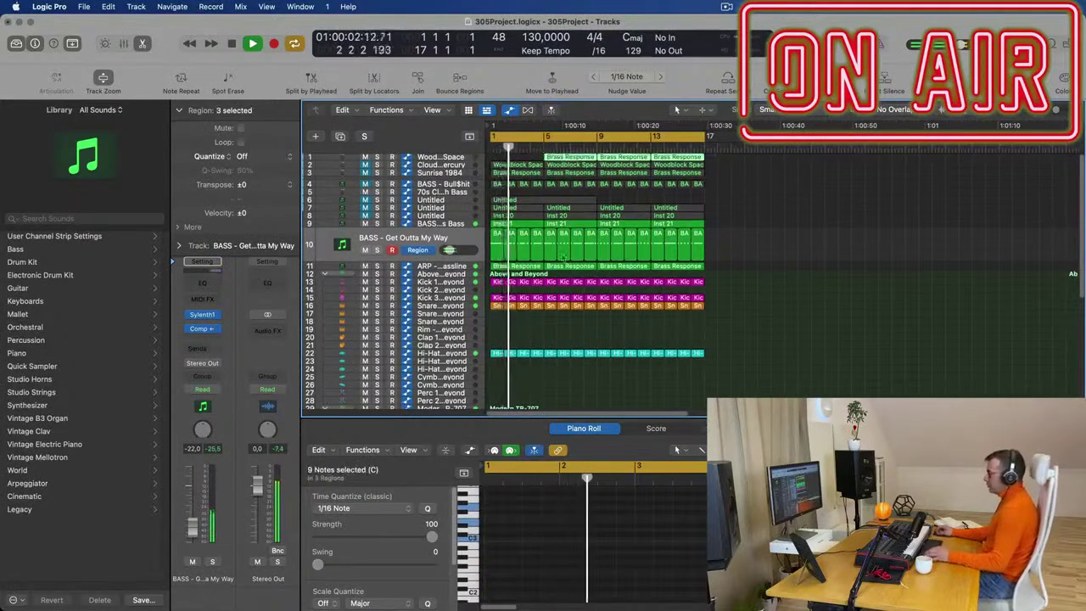
click(812, 230)
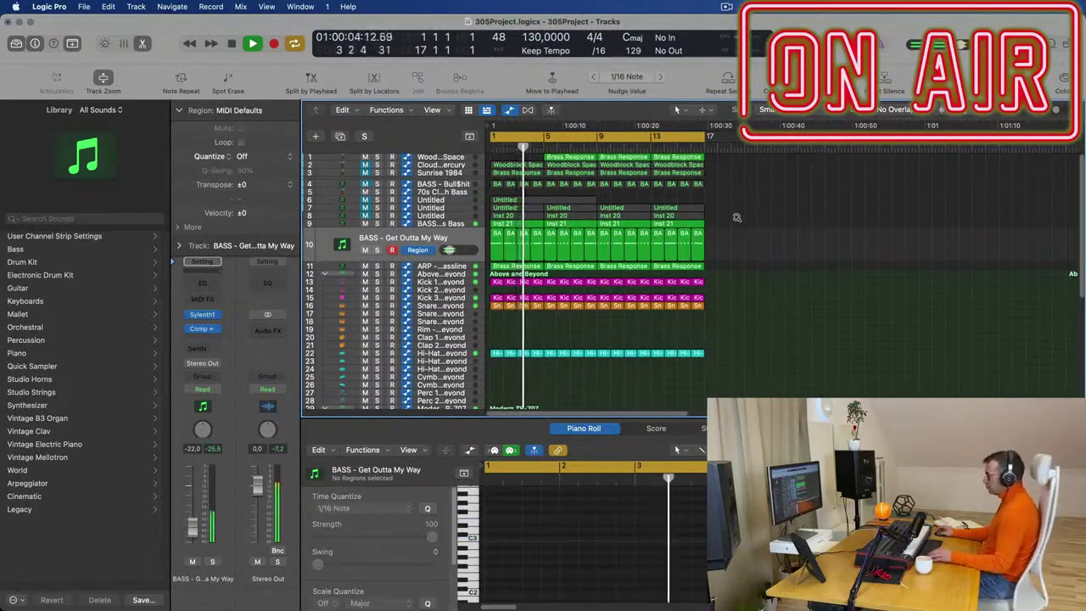
scroll(735, 219, down, 1)
click(448, 224)
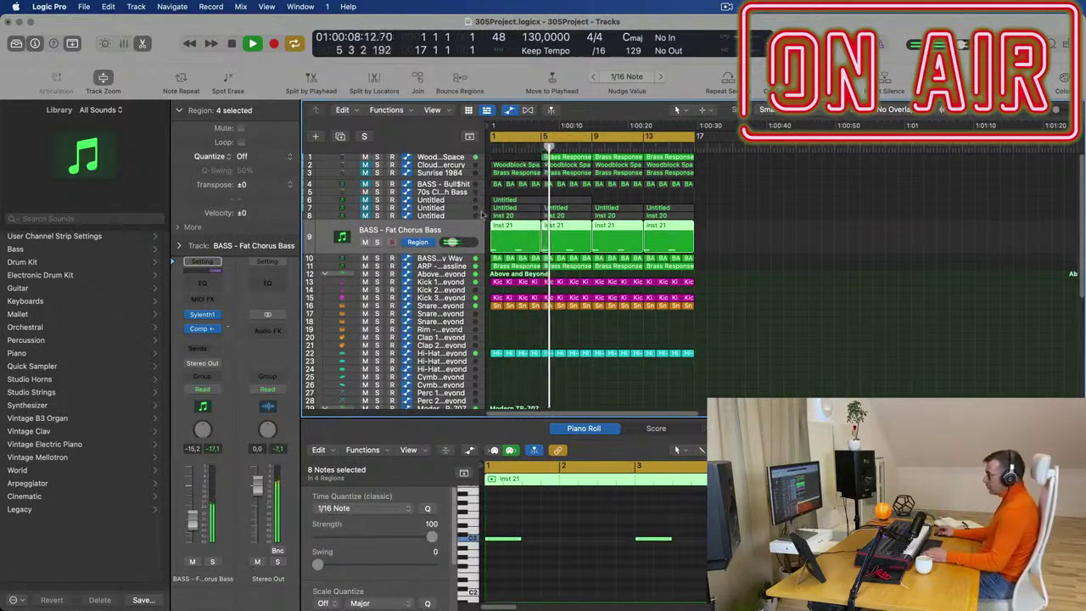
key(space)
click(366, 157)
key(space)
key(space)
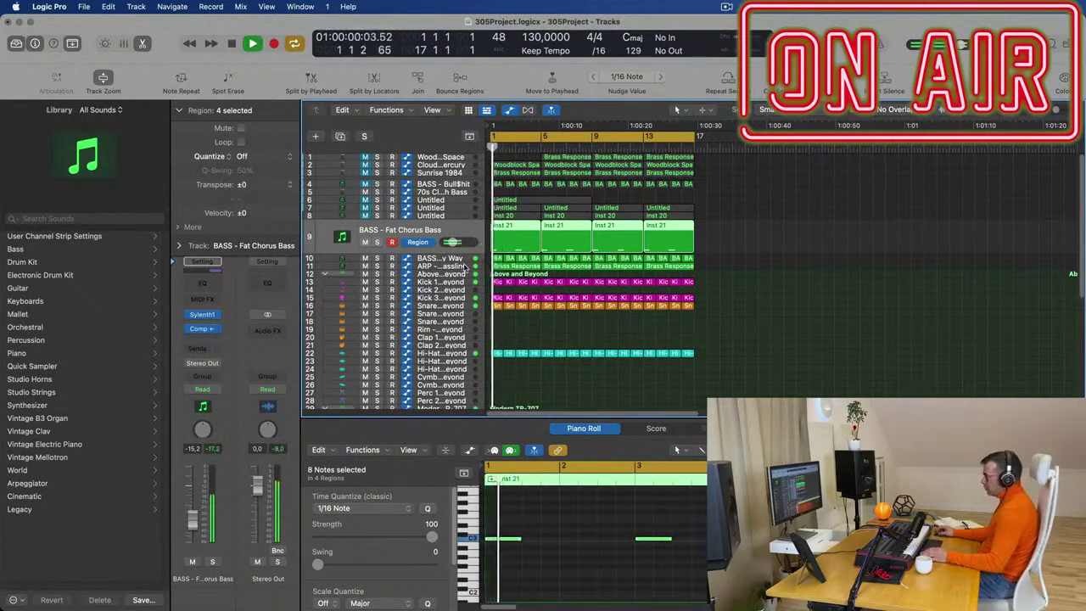
Insert a stereo equalizer from the Vintage EQ Collection after the compressor on the BASS - Fat Chorus Bass track
click(464, 266)
click(379, 225)
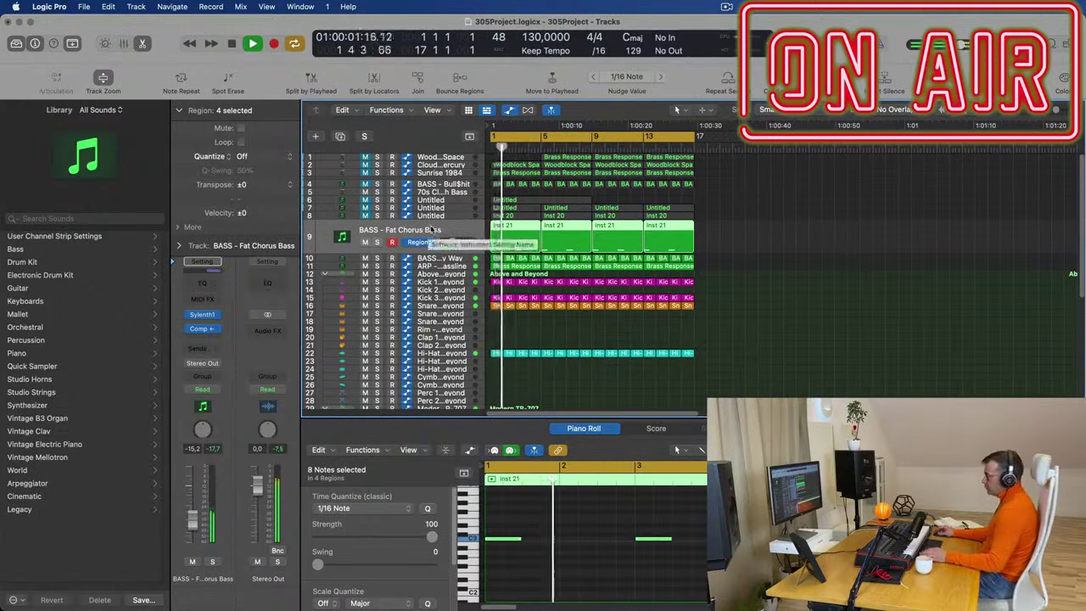
click(205, 337)
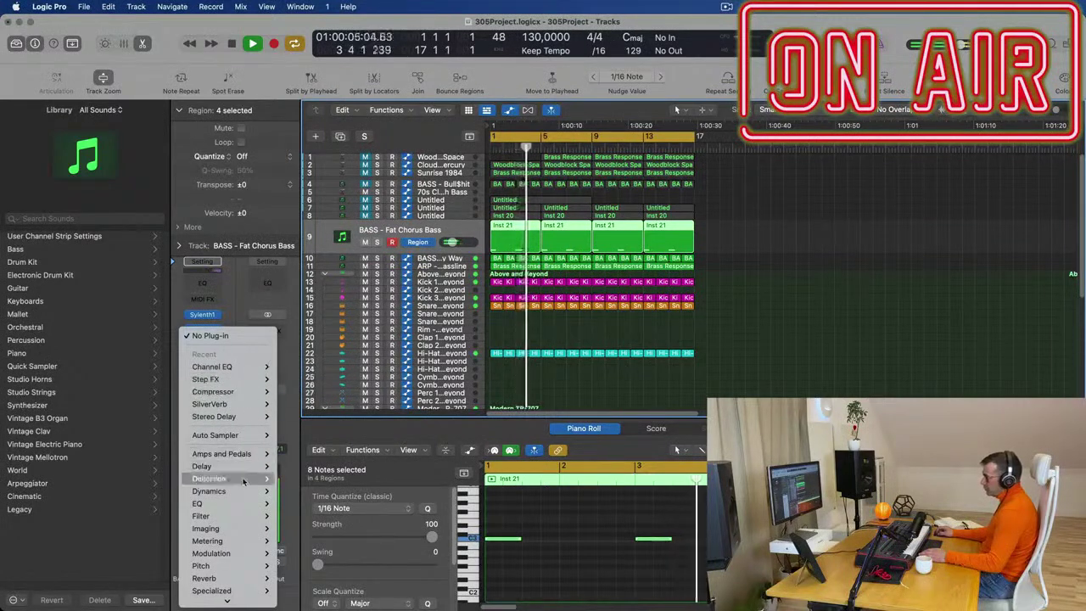
mouse_move(240, 506)
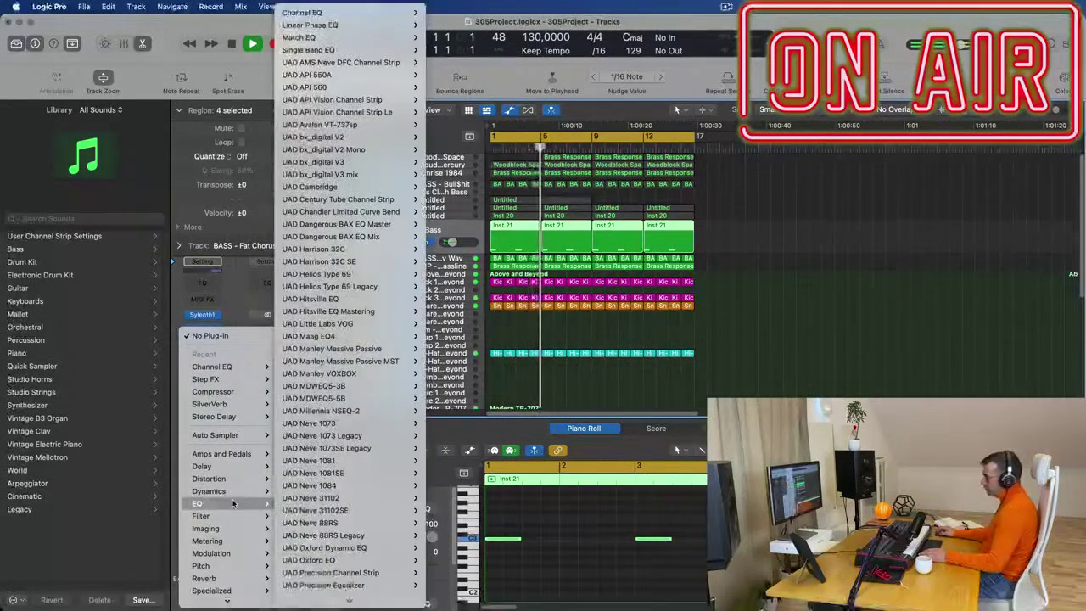
mouse_move(223, 599)
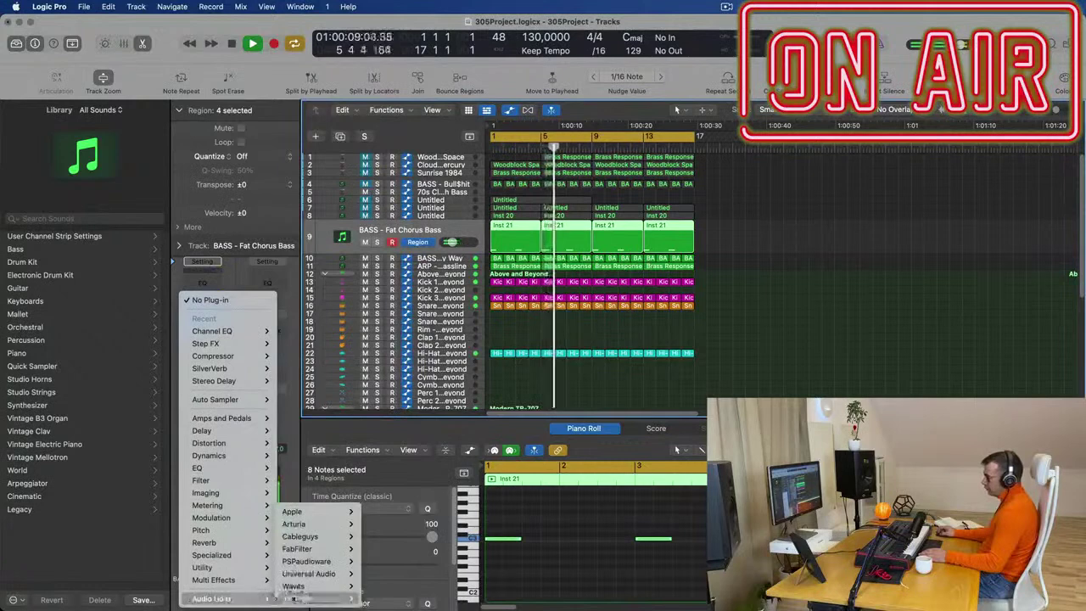
mouse_move(316, 524)
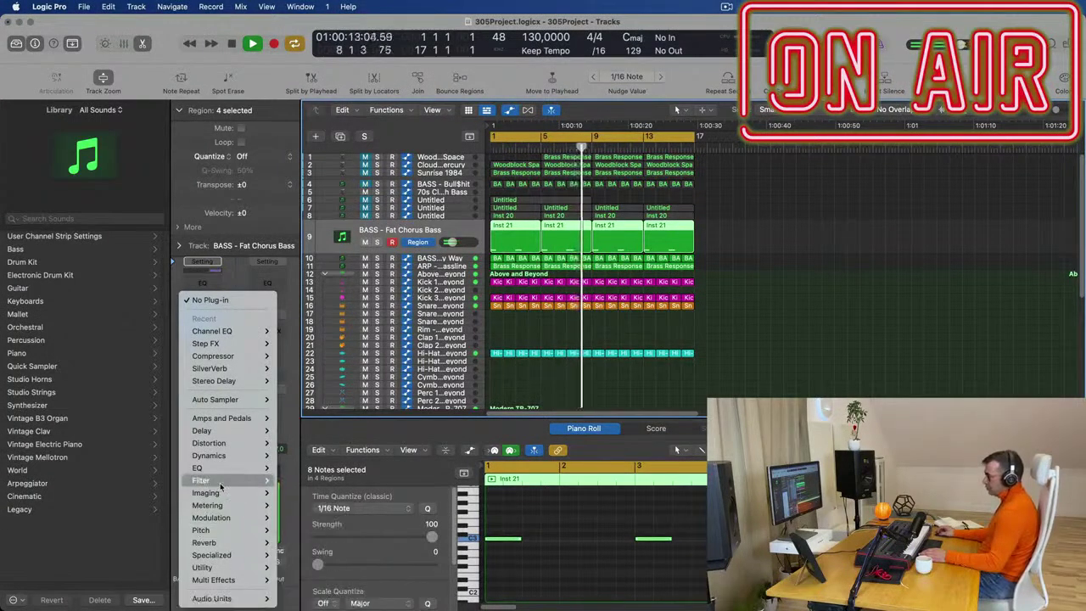
mouse_move(215, 474)
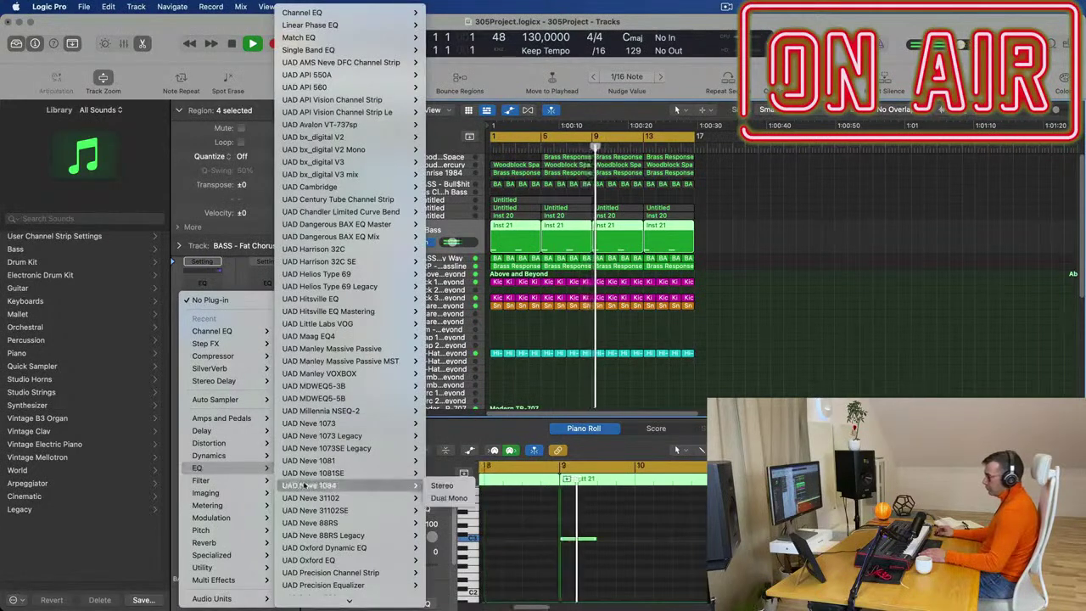
mouse_move(376, 90)
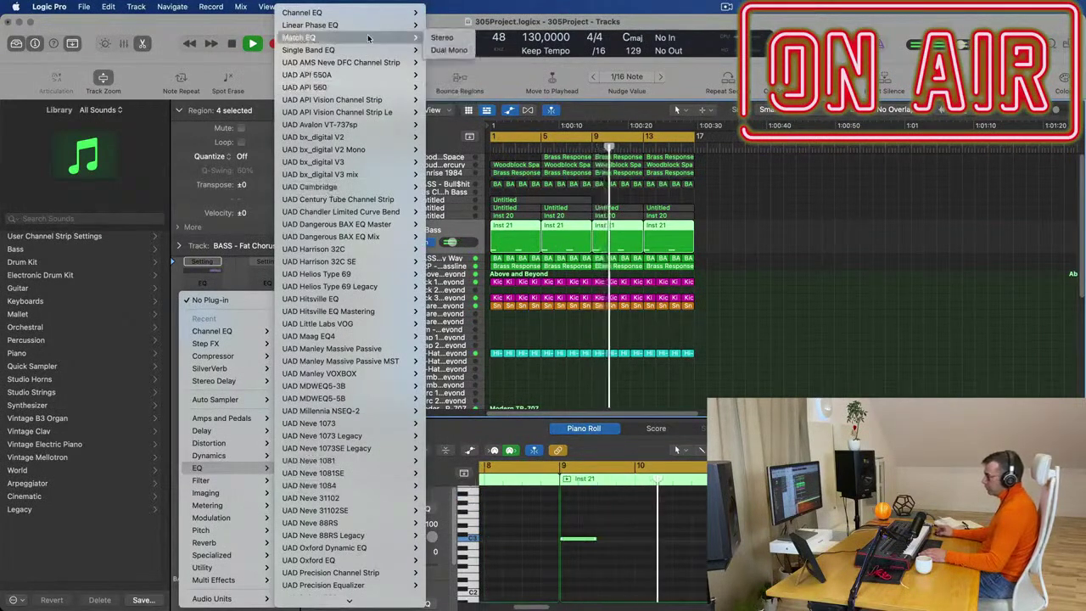
mouse_move(371, 16)
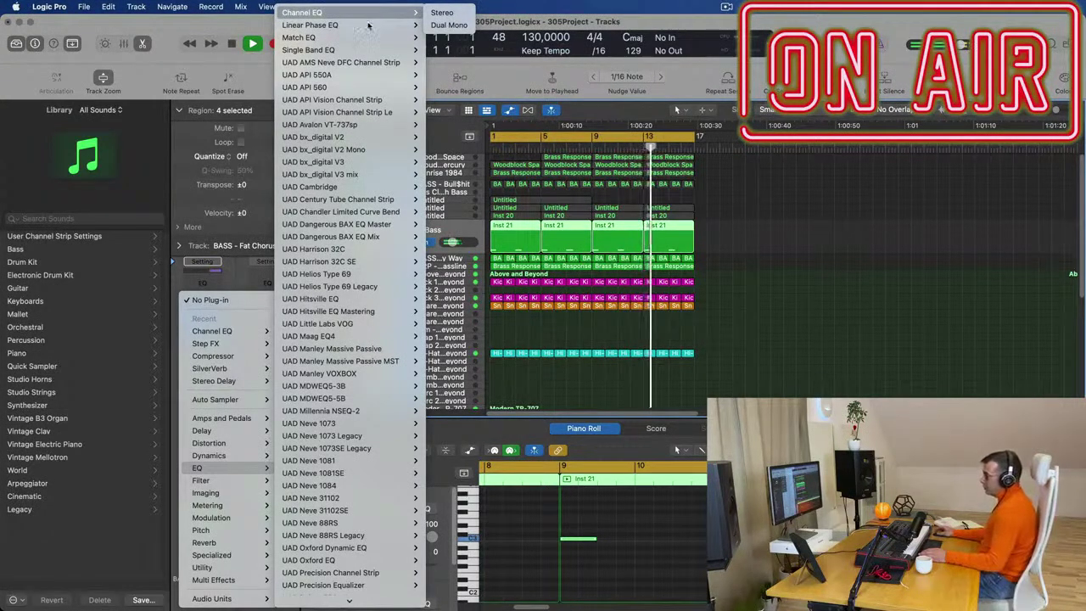
scroll(343, 102, down, 5)
mouse_move(344, 107)
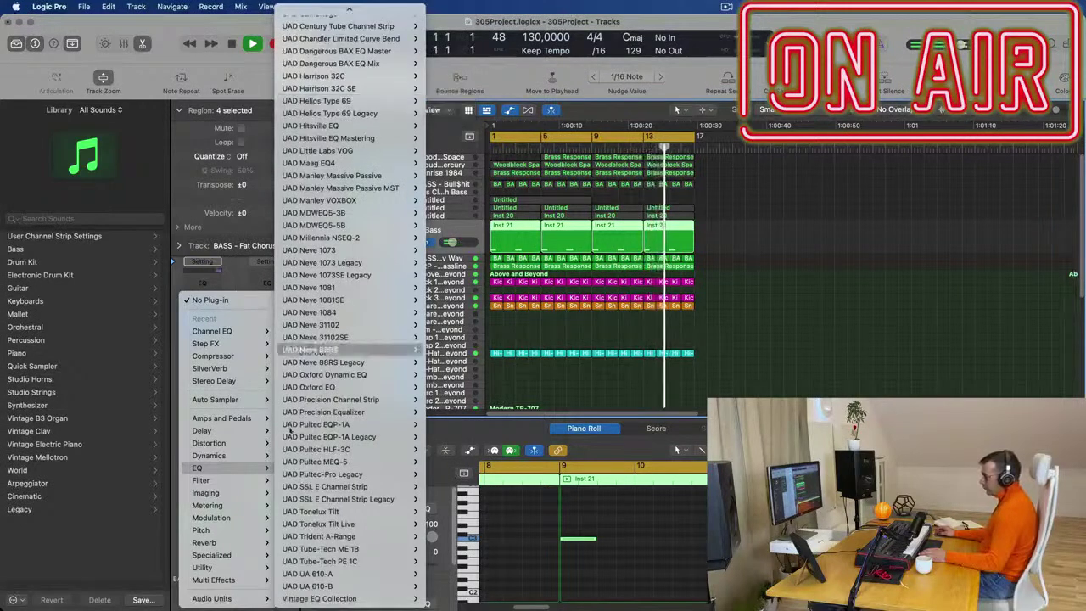
mouse_move(340, 598)
mouse_move(475, 588)
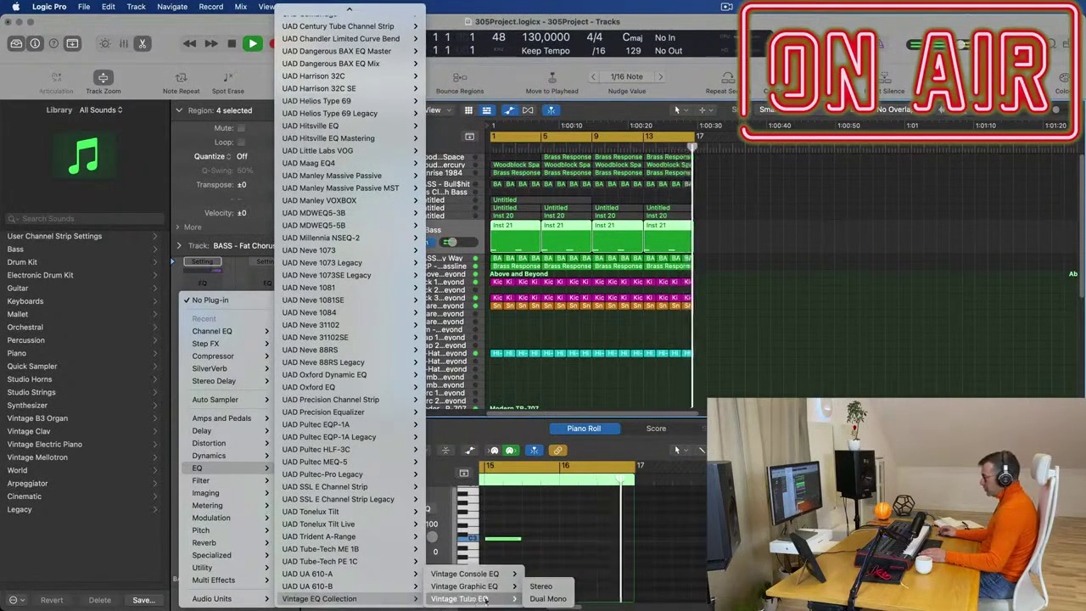
click(544, 589)
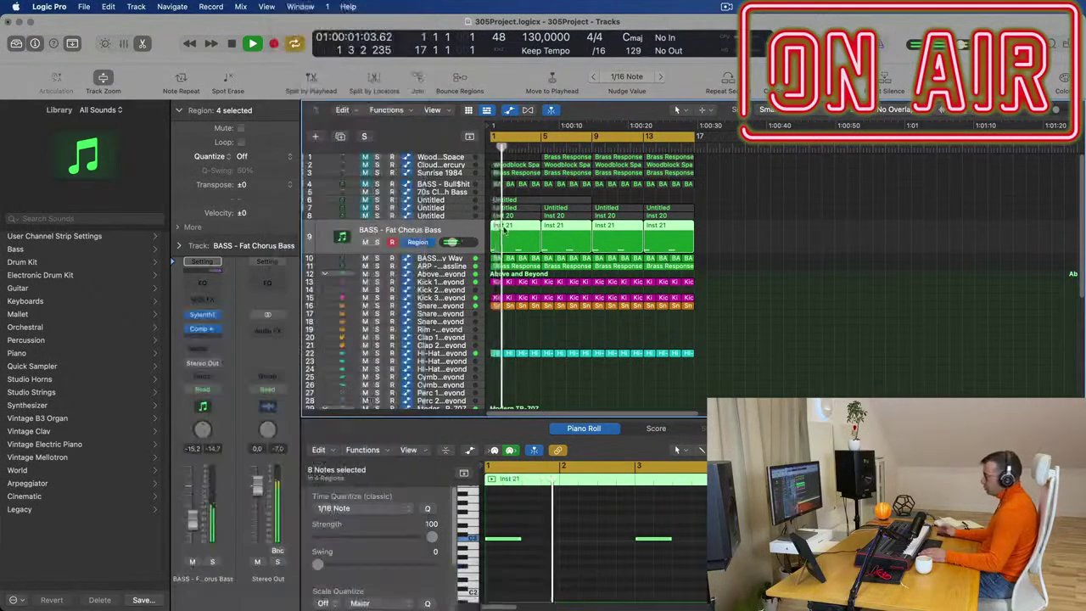
Load the Big Synth preset in the Vintage Tube EQ on the BASS - Fat Chorus Bass track and replay the loop
click(481, 176)
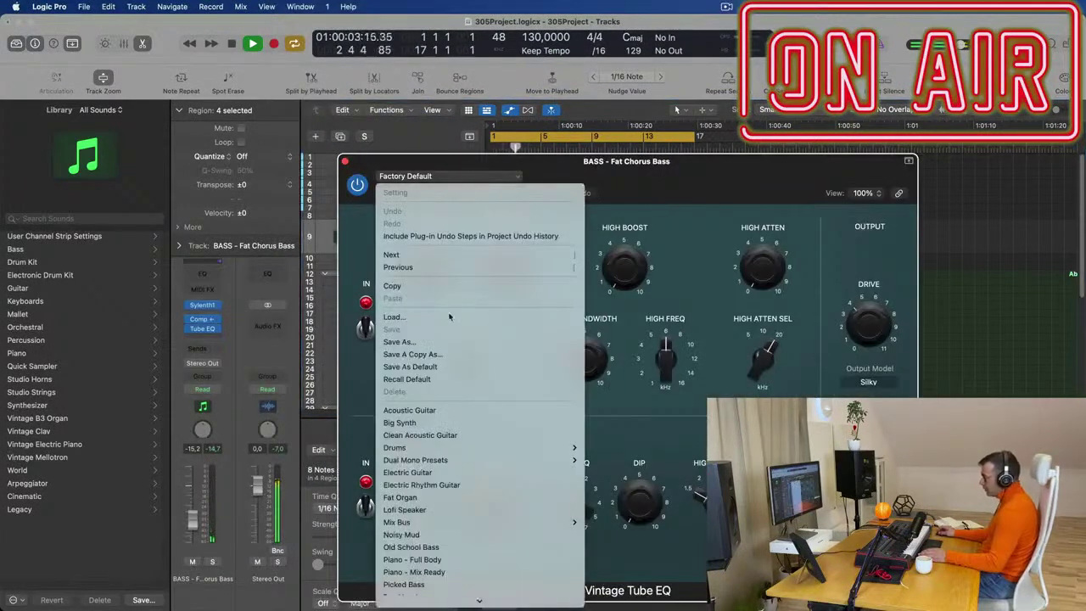
click(442, 422)
drag(406, 162, 251, 184)
click(190, 185)
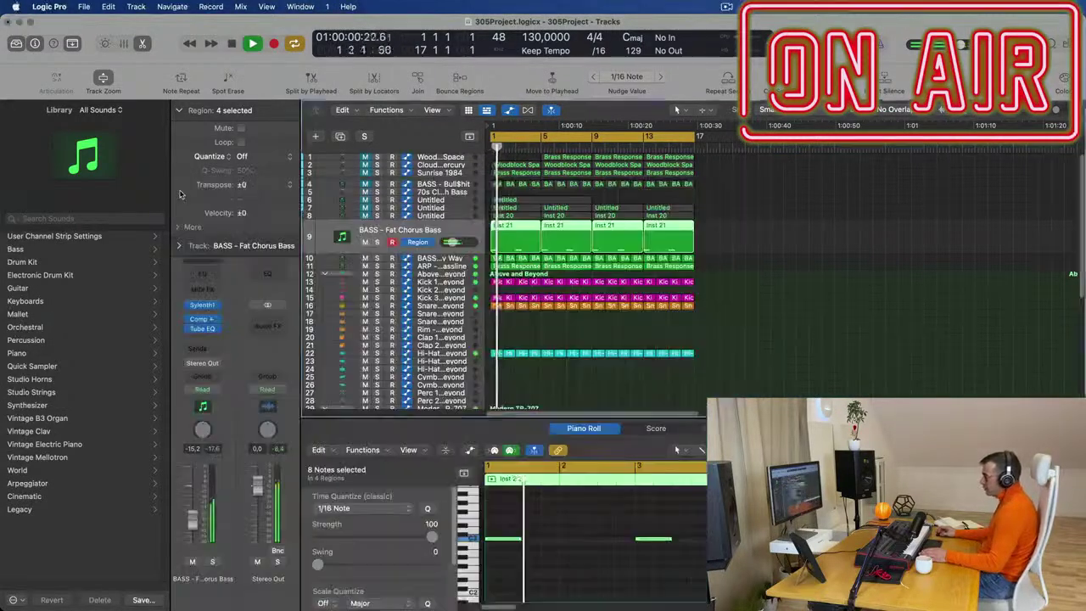
key(space)
key(space)
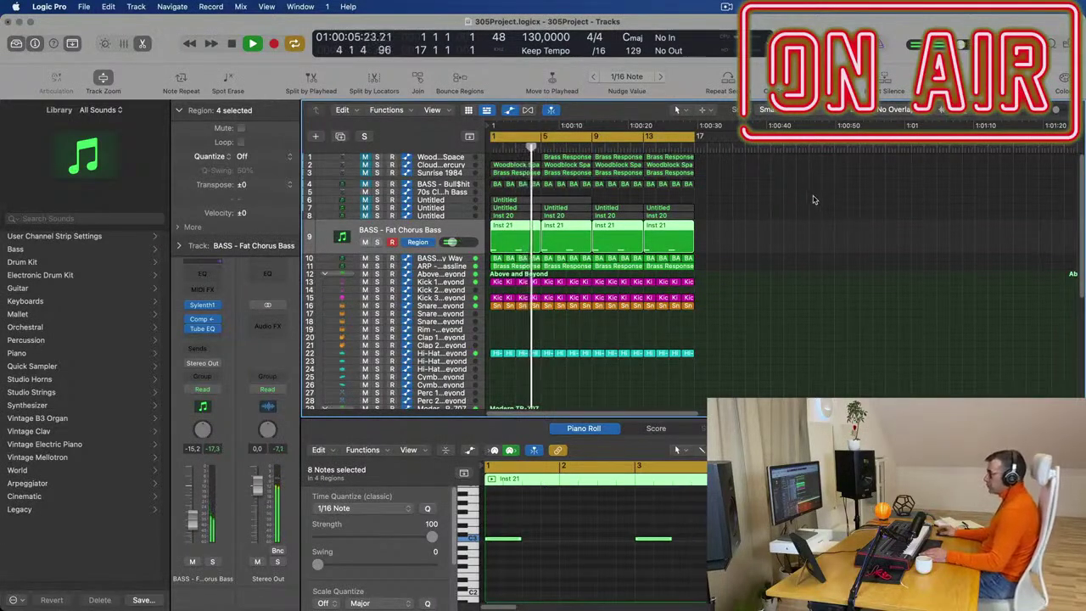
key(space)
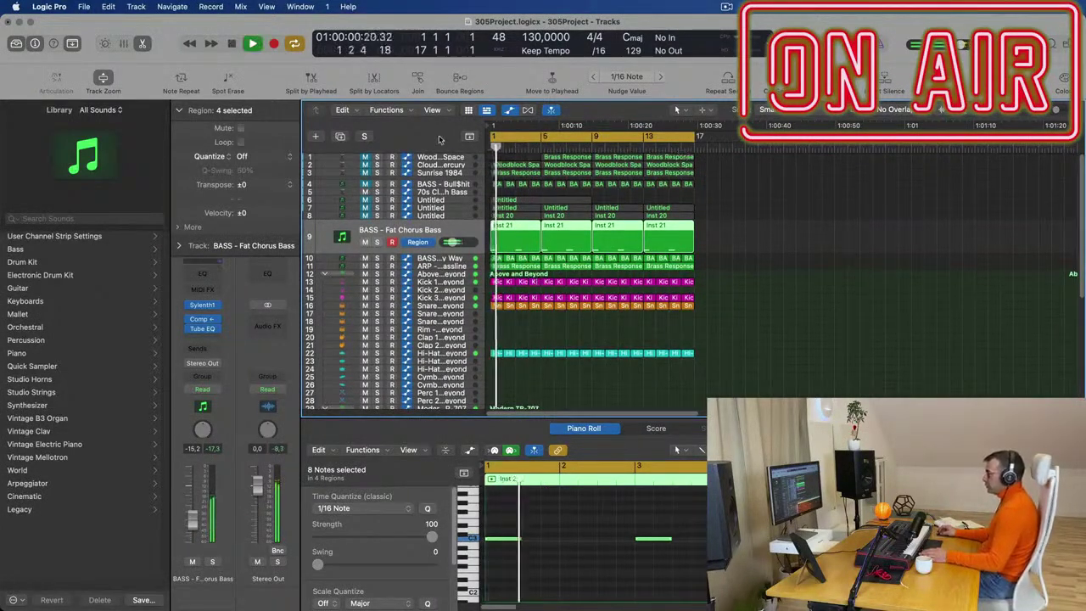
Duplicate the BASS - Fat Chorus Bass track with its settings and move the bar 5 Brass Response region from track 1 to bar 1 of the copy
click(438, 158)
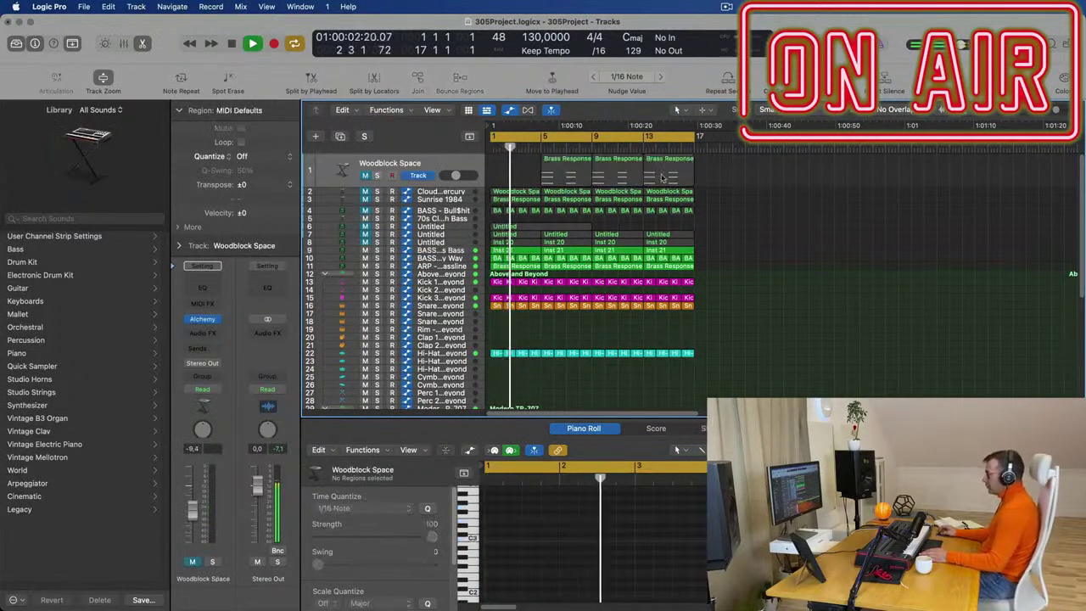
click(571, 162)
click(450, 252)
click(340, 137)
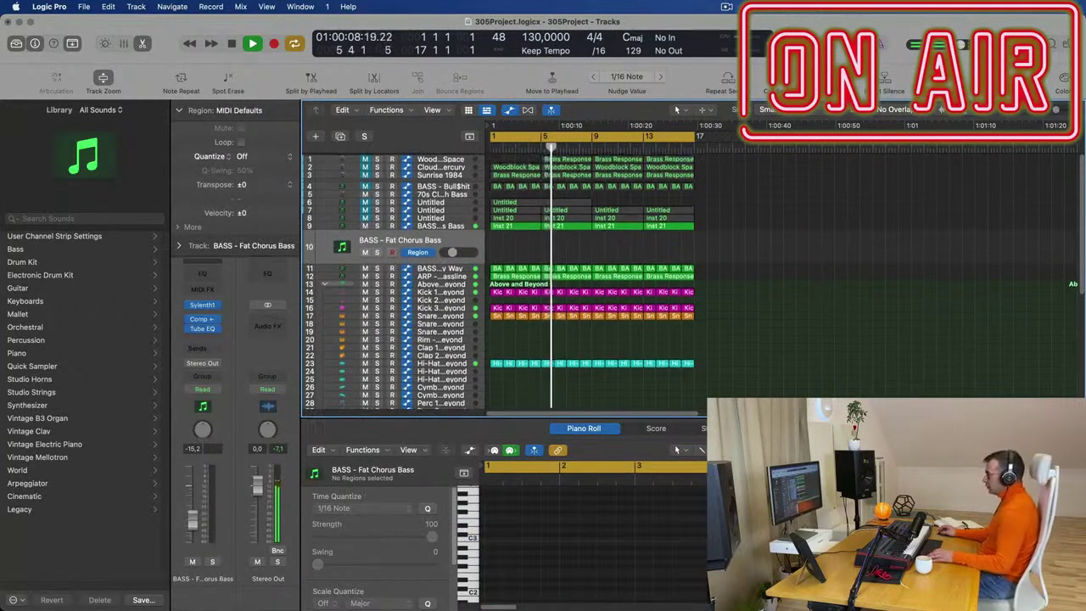
click(570, 158)
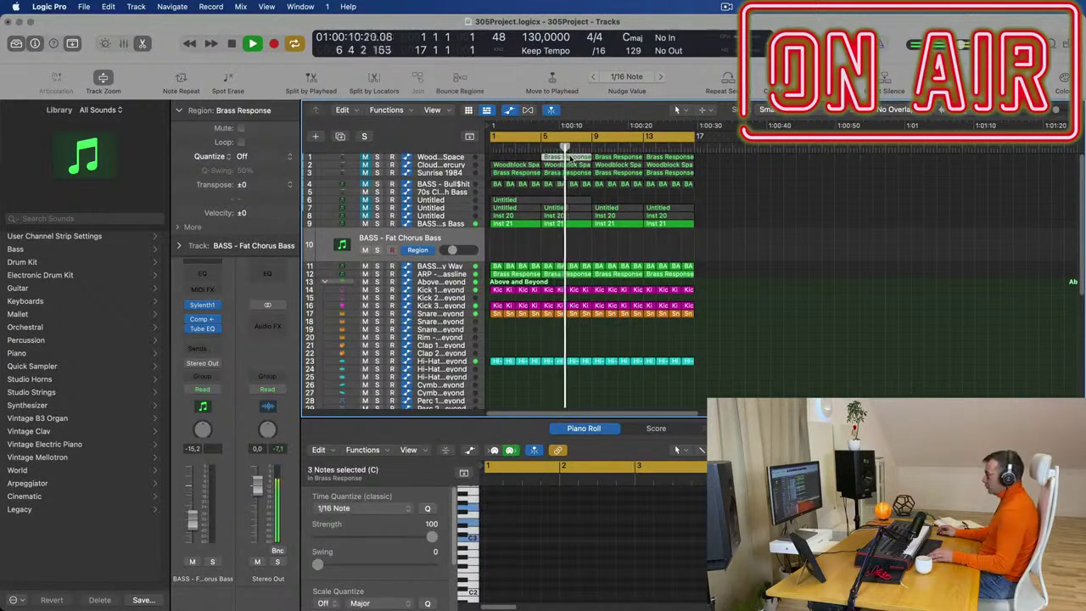
drag(570, 158, 507, 252)
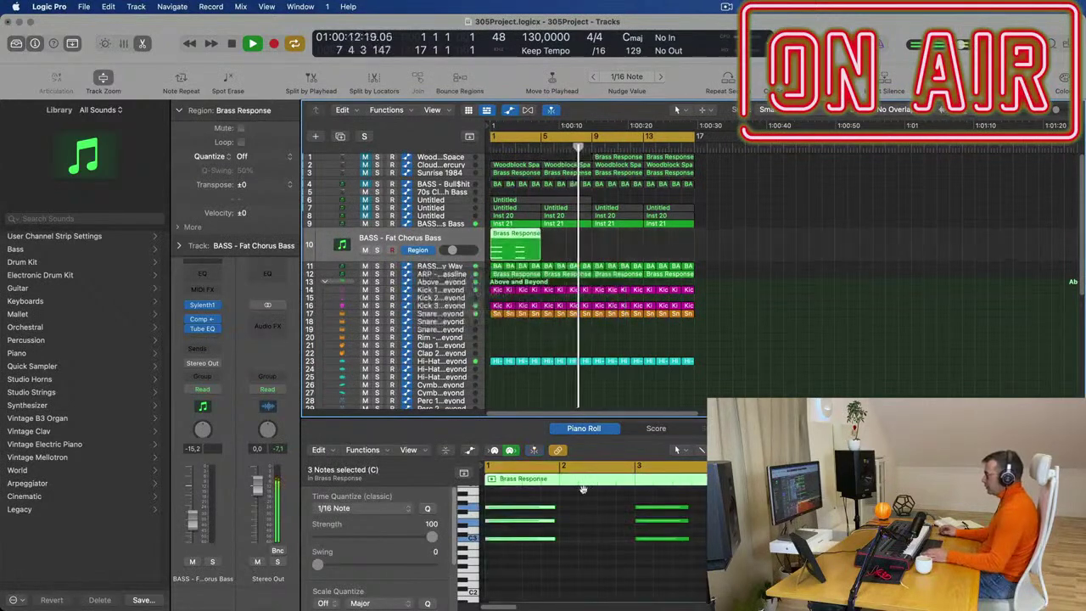
Lengthen the chord notes in the moved Brass Response region so the first chord sustains until the second at bar 3, and play it
key(space)
drag(717, 498, 614, 544)
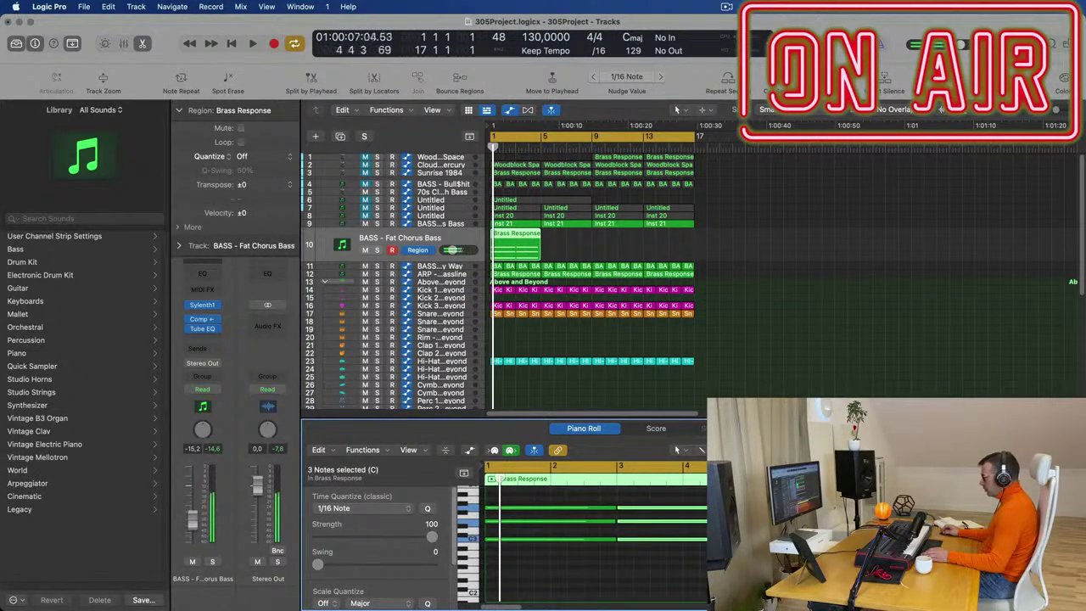
key(space)
key(space)
click(429, 242)
key(space)
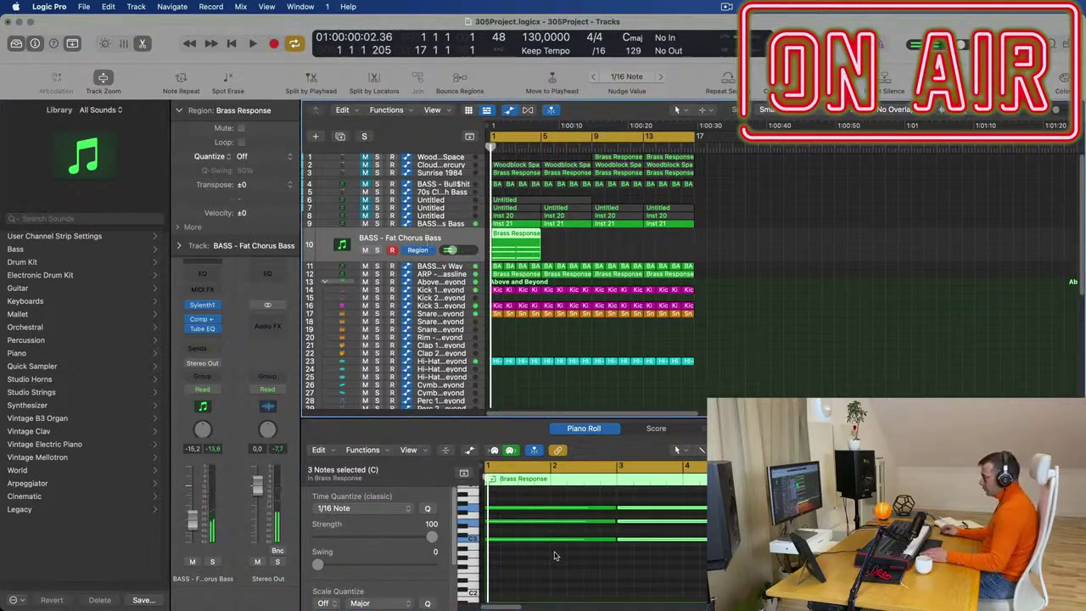
Transpose all six notes of the Brass Response region on track 10 down one octave
click(557, 559)
key(super+a)
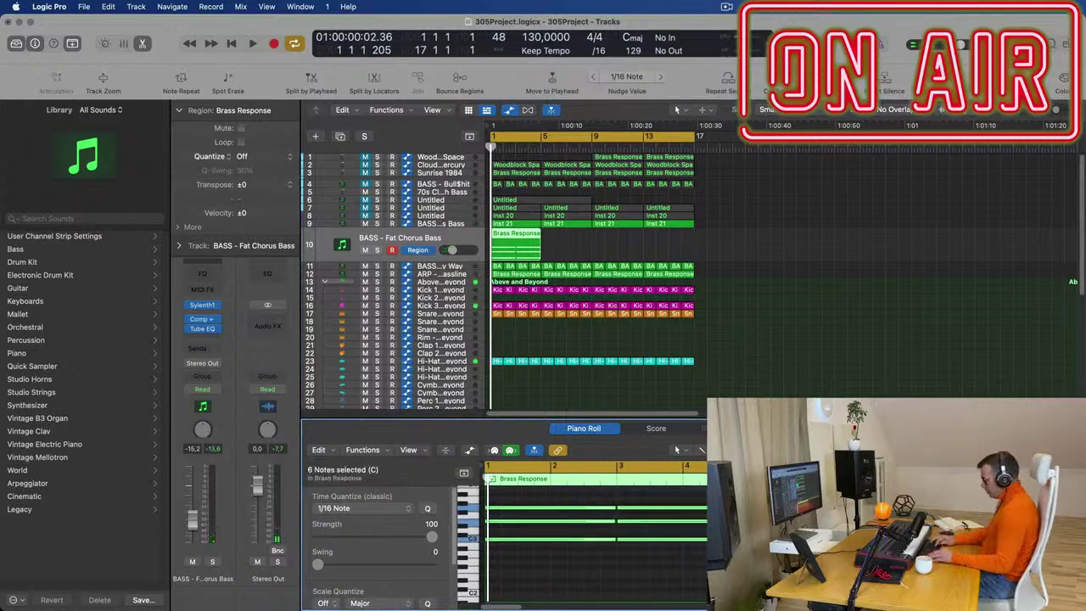
key(shift+alt+Down)
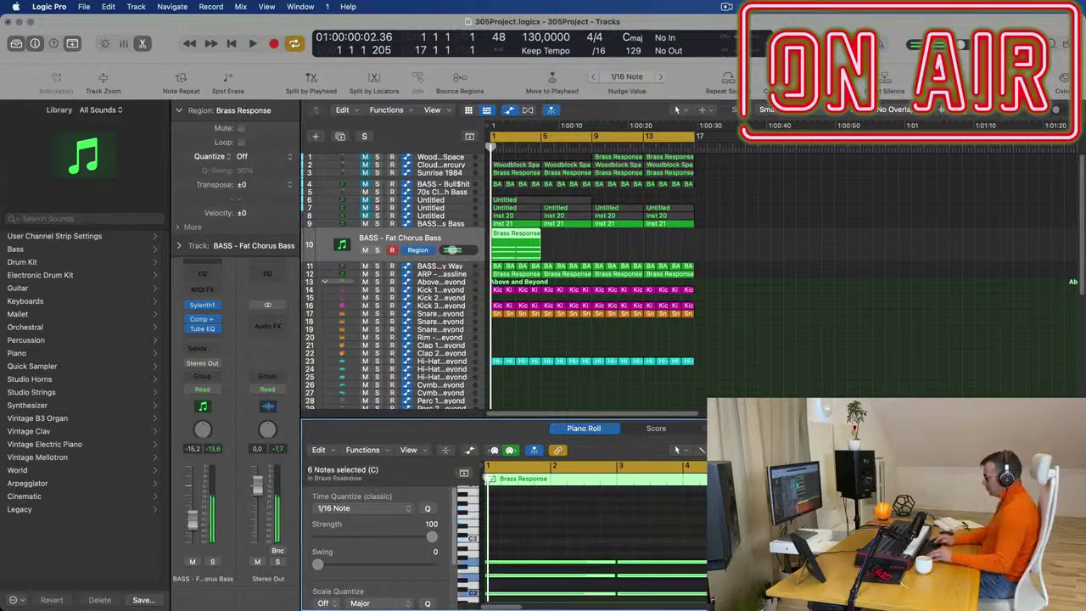
Replace the instrument on track 10 with a fresh stereo Sylenth1 and load preset 247: PAD - Anjuna Pad from bank 2
click(216, 305)
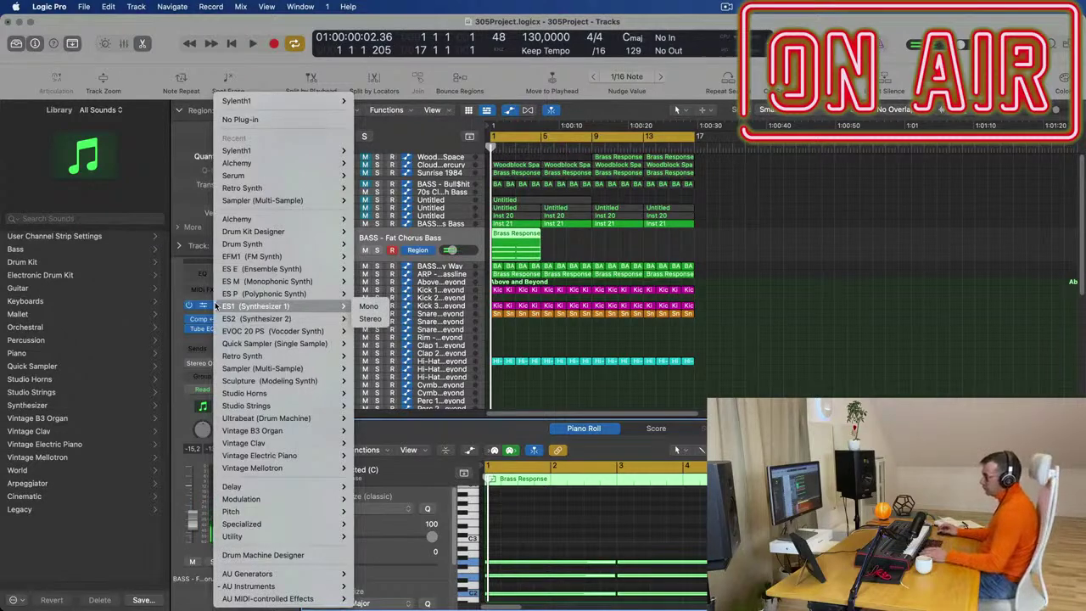
mouse_move(335, 151)
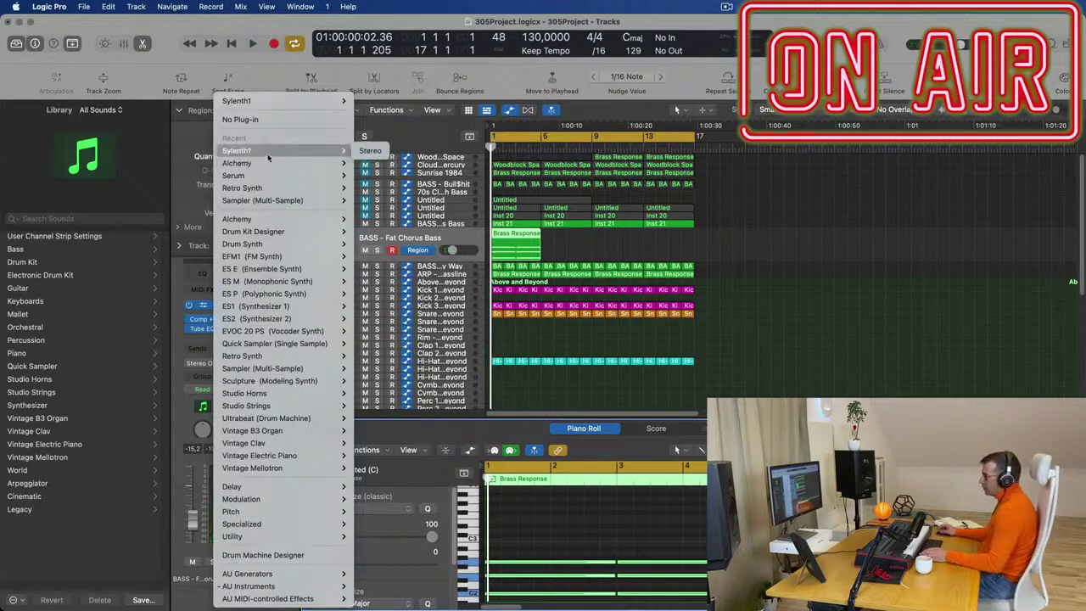
click(371, 152)
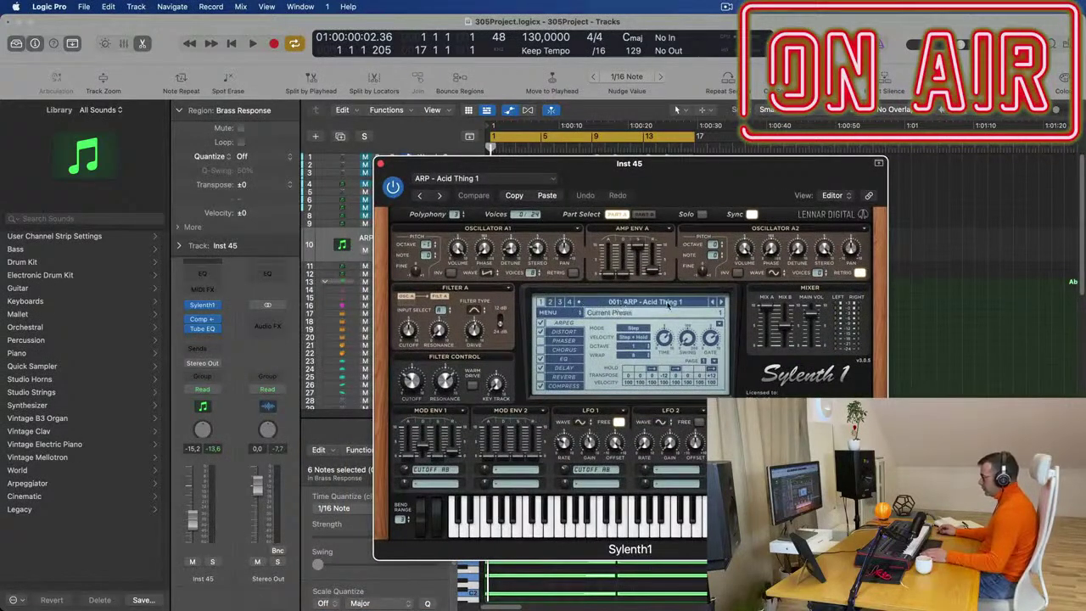
click(669, 304)
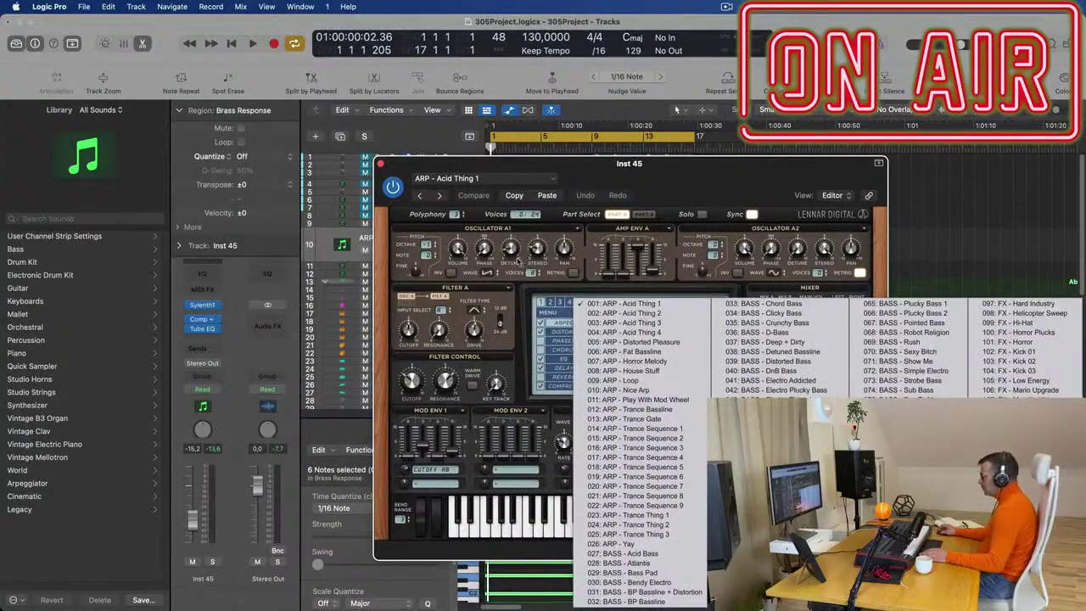
click(550, 303)
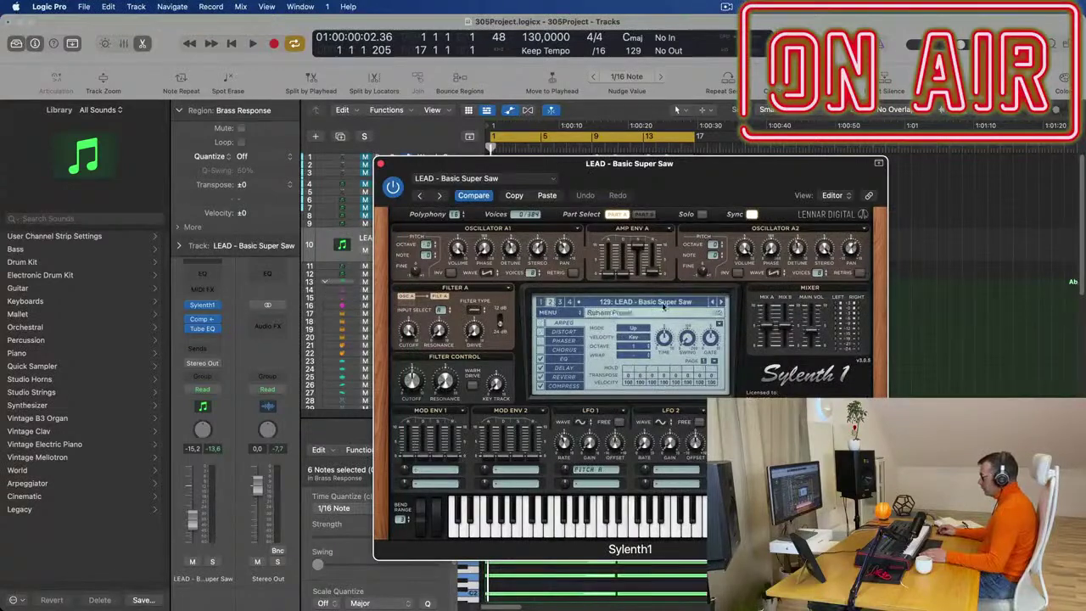
click(664, 305)
click(1018, 515)
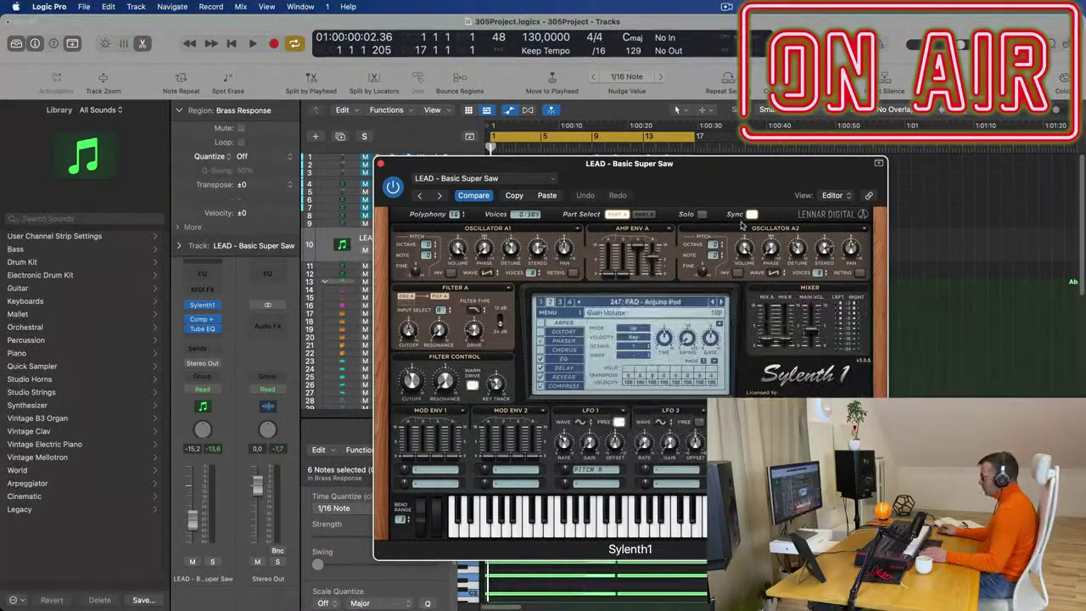
Set the PAD - Anjuna Pad track volume to -16.2 dB while the loop plays, and close the synth window
key(space)
drag(727, 180, 916, 103)
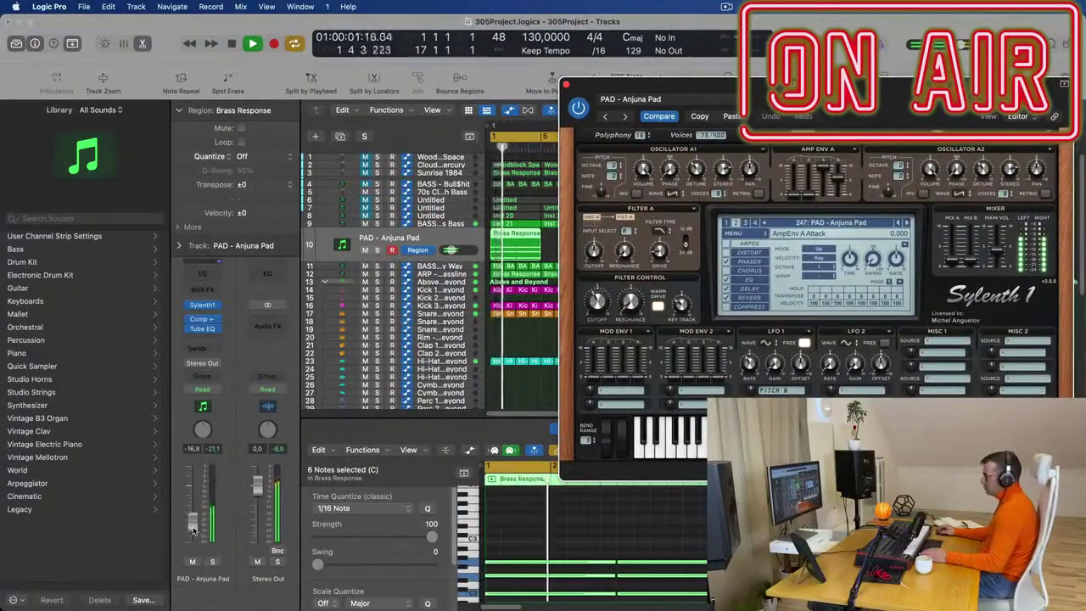
drag(886, 102, 590, 201)
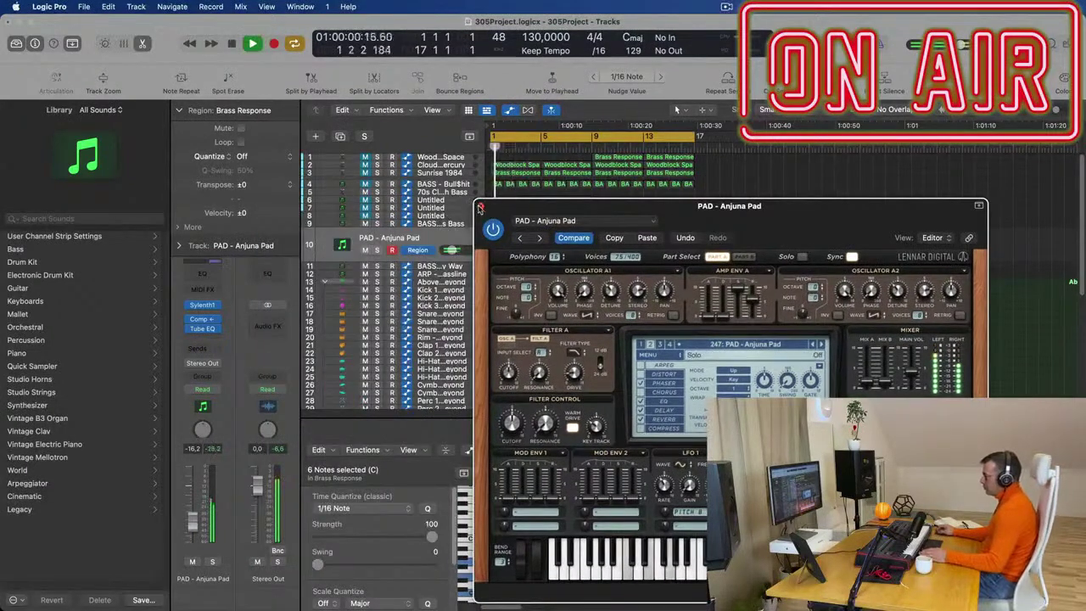
click(480, 207)
key(space)
Shorten both chords in the PAD - Anjuna Pad region to short stabs and audition them
scroll(599, 569, up, 3)
drag(582, 514, 717, 594)
scroll(596, 543, up, 2)
drag(748, 512, 635, 523)
scroll(555, 552, up, 3)
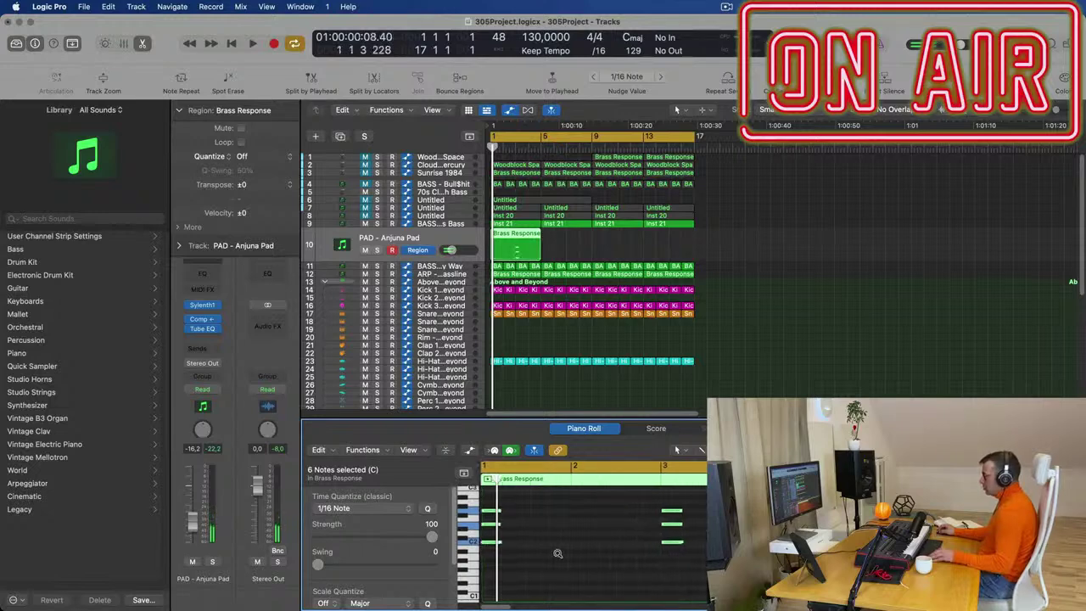
key(space)
key(space)
Move the two chord stabs one bar later, to bars 2 and 4, and trim all their notes to about a sixteenth note
drag(498, 514, 588, 516)
key(space)
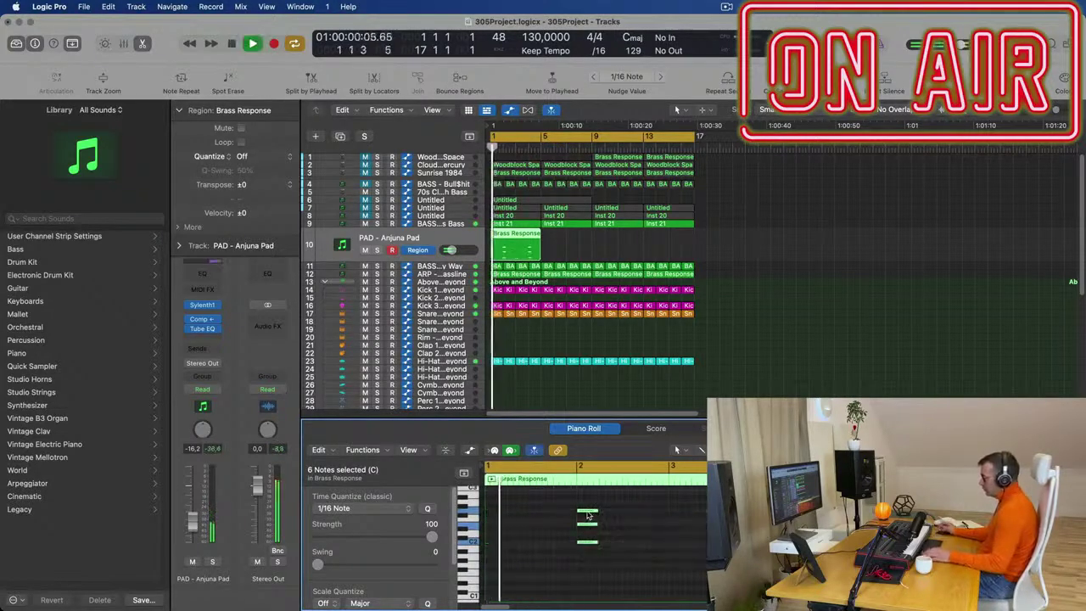
scroll(626, 528, up, 3)
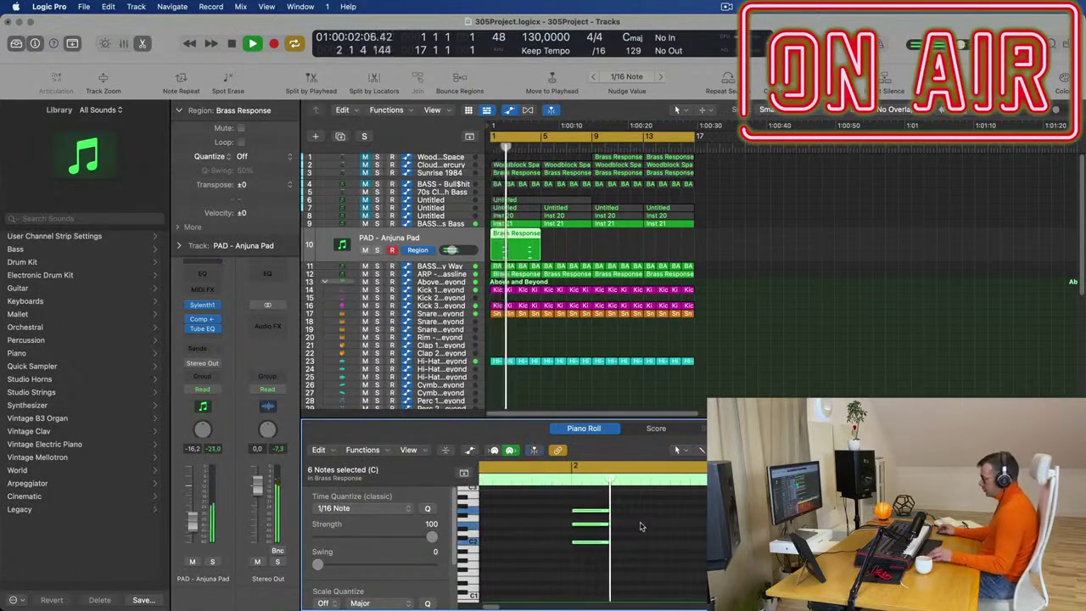
drag(624, 503, 600, 568)
key(space)
key(super+a)
drag(610, 544, 583, 546)
scroll(589, 524, right, 5)
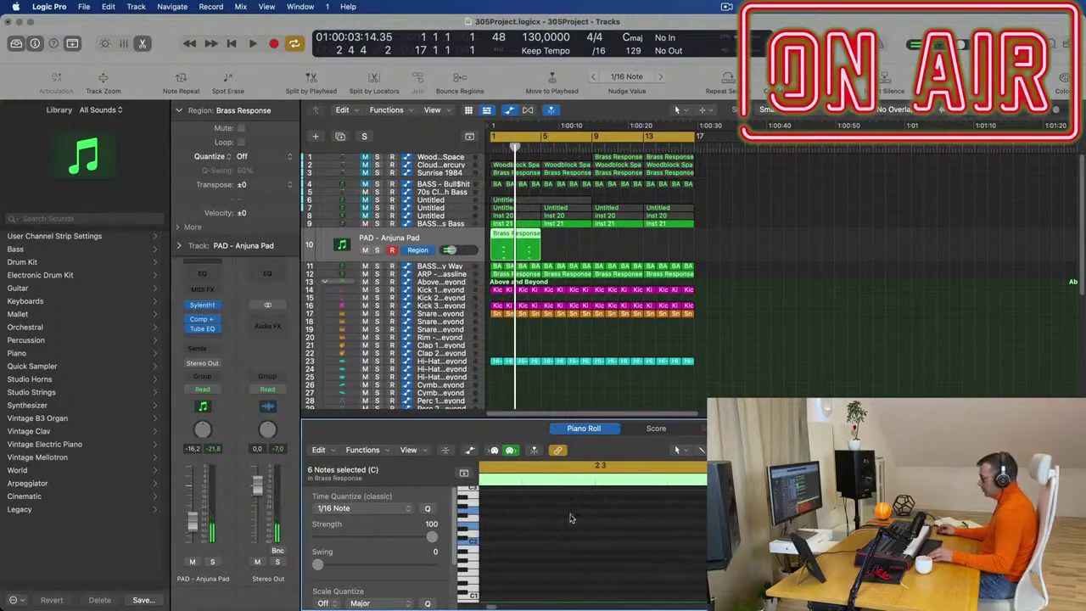
Copy the chord stabs at even intervals to fill bars 2 and 4 with six stabs each, and replay the loop
drag(498, 511, 609, 519)
key(super+a)
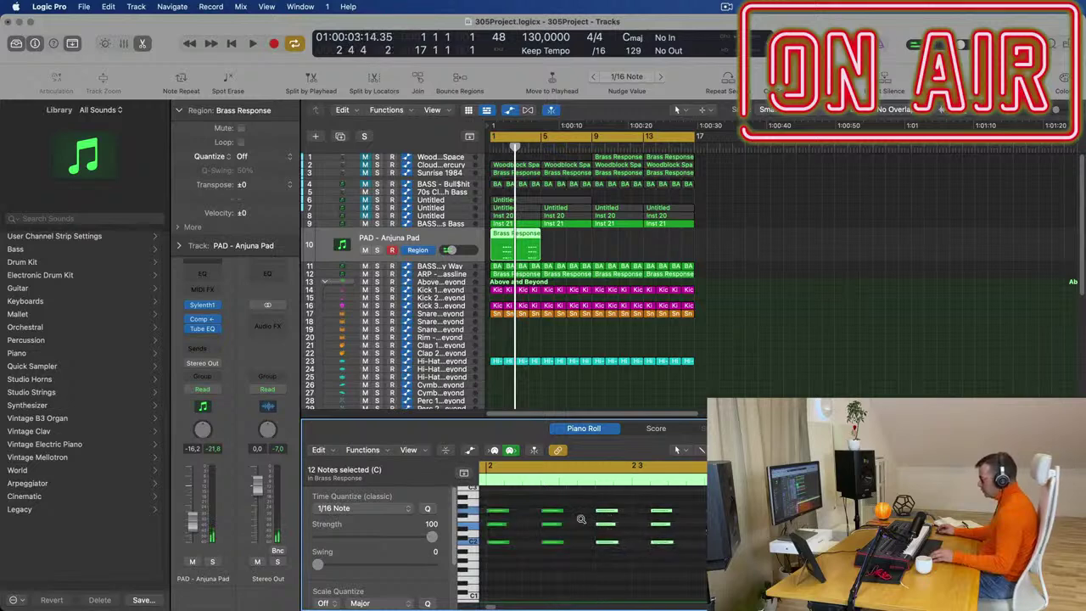
key(space)
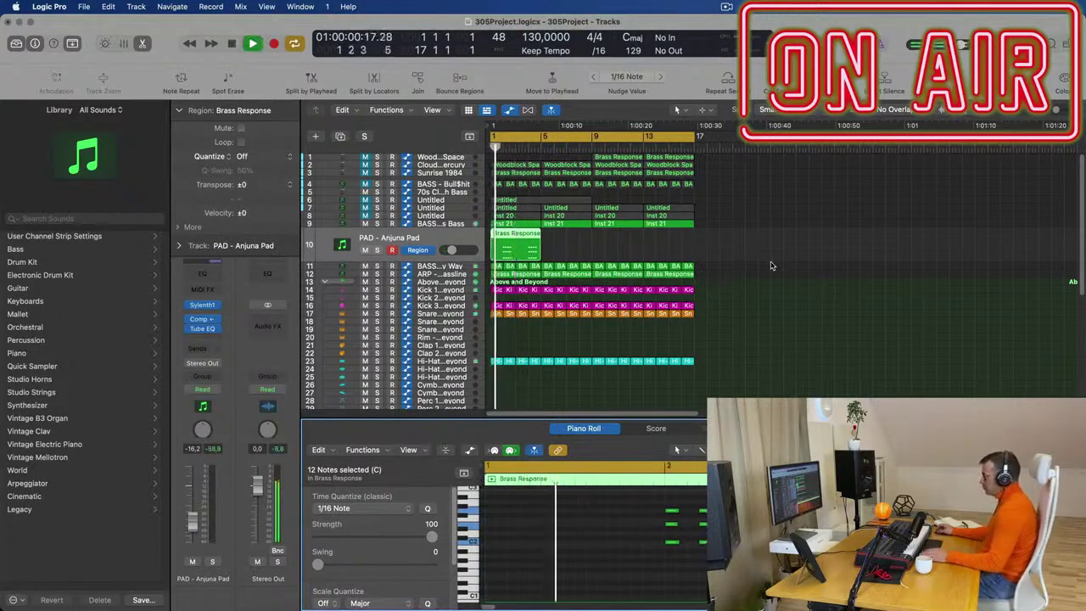
scroll(776, 289, down, 5)
scroll(777, 296, up, 2)
scroll(751, 302, up, 1)
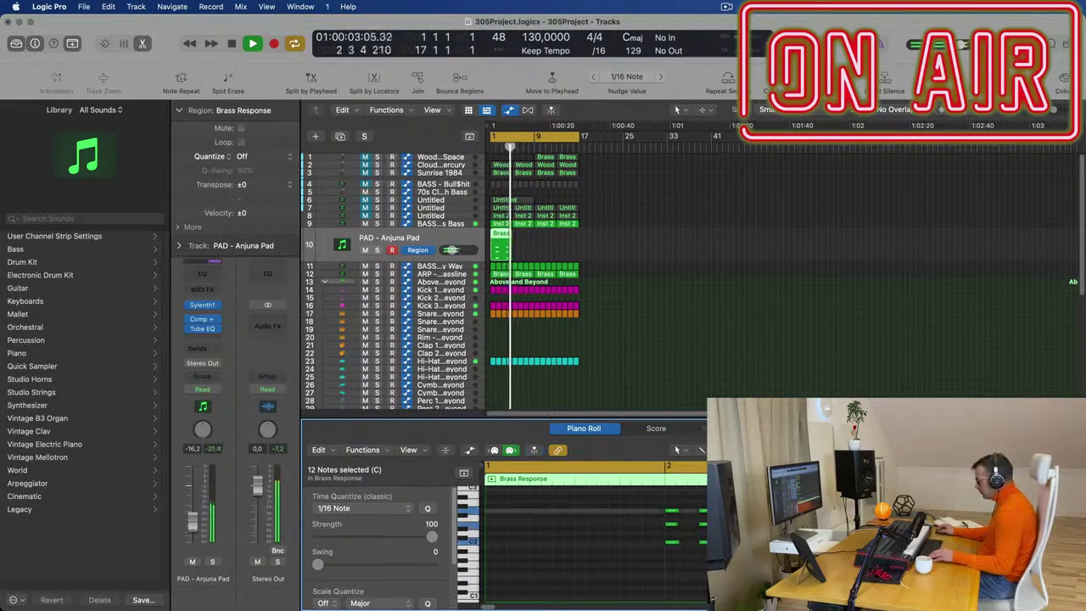
scroll(753, 307, down, 1)
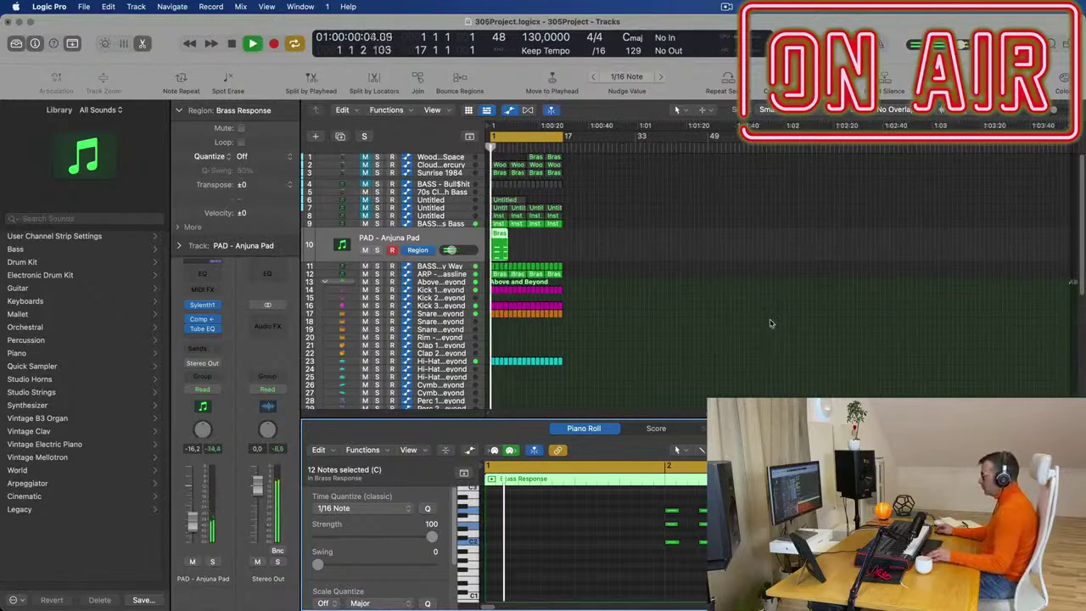
Set the amp envelope A release of the Anjuna Pad in Sylenth1 to 0.000 and the track volume to -15.0 dB
click(203, 307)
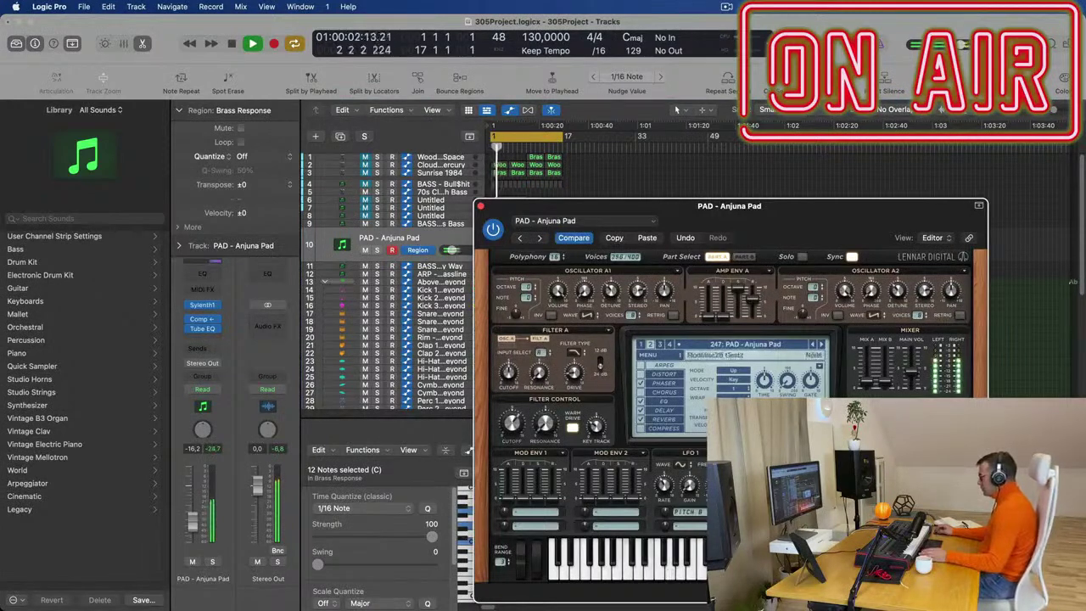
key(space)
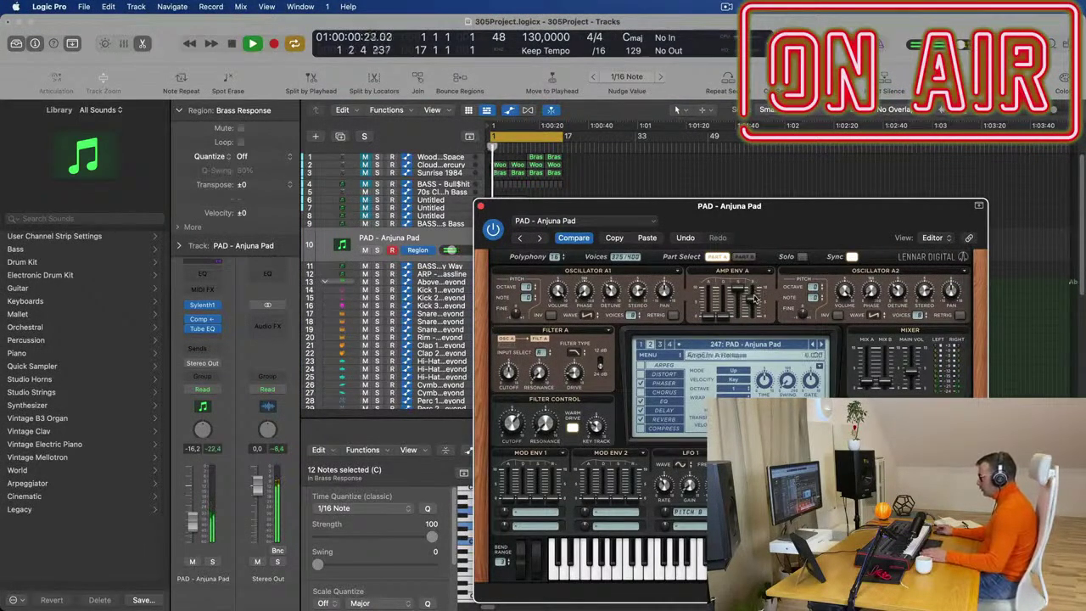
drag(778, 227, 875, 209)
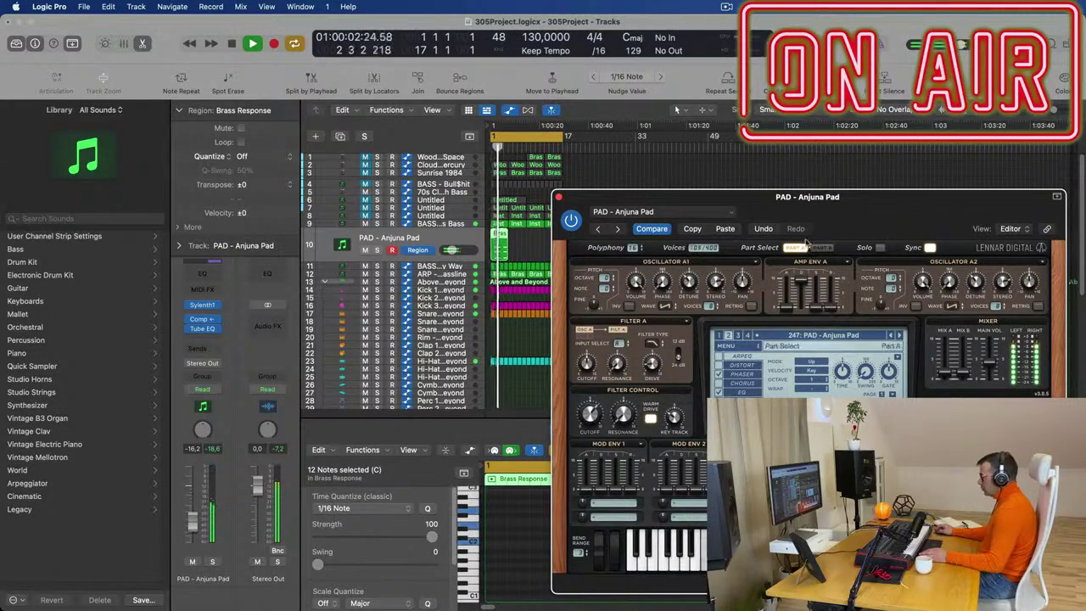
drag(898, 200, 858, 133)
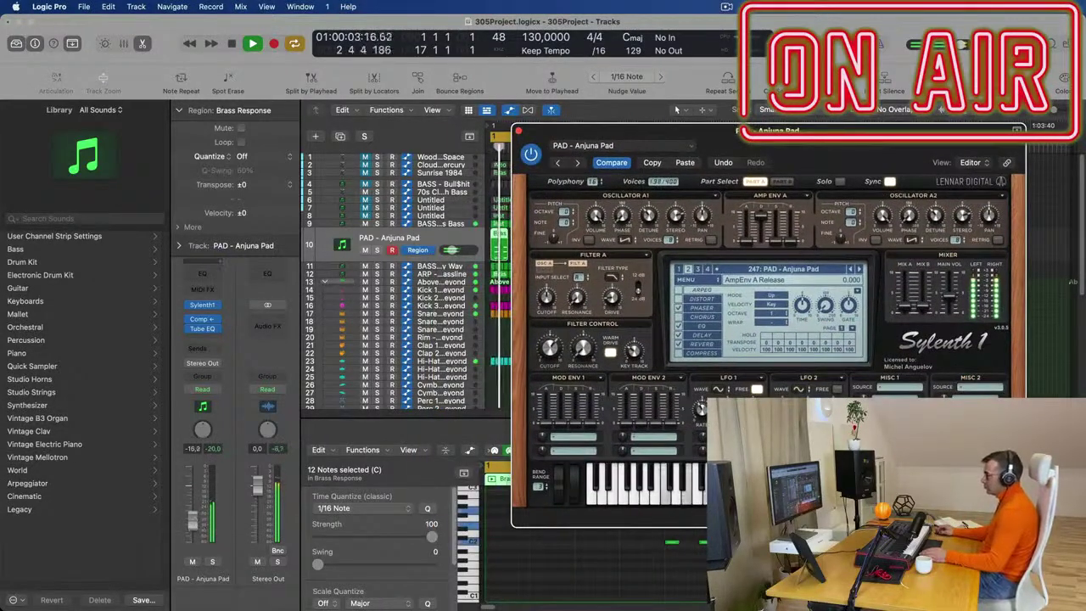
drag(858, 133, 810, 154)
key(space)
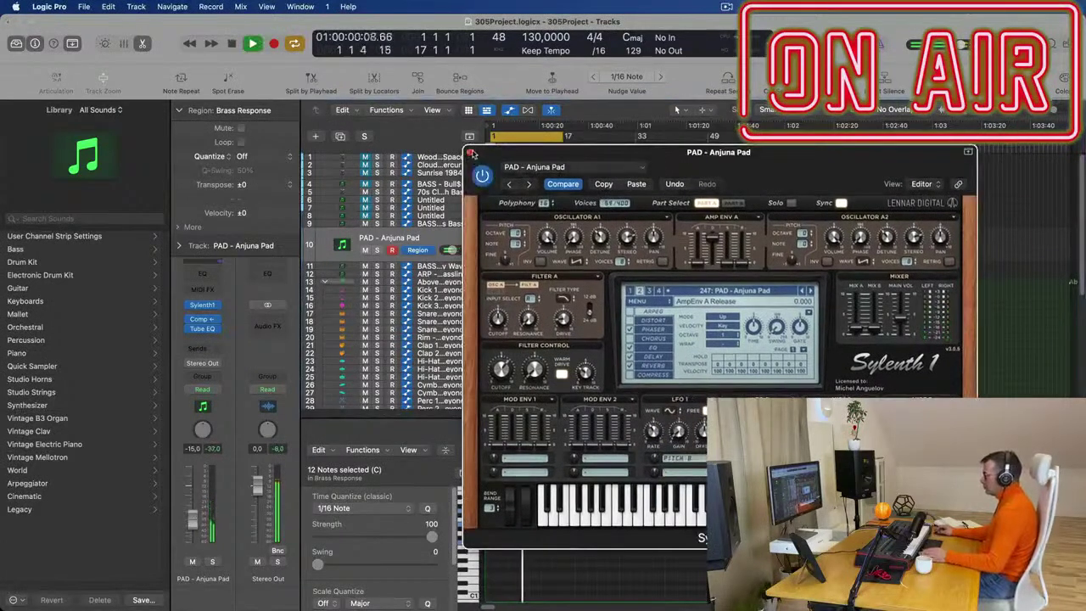
click(471, 152)
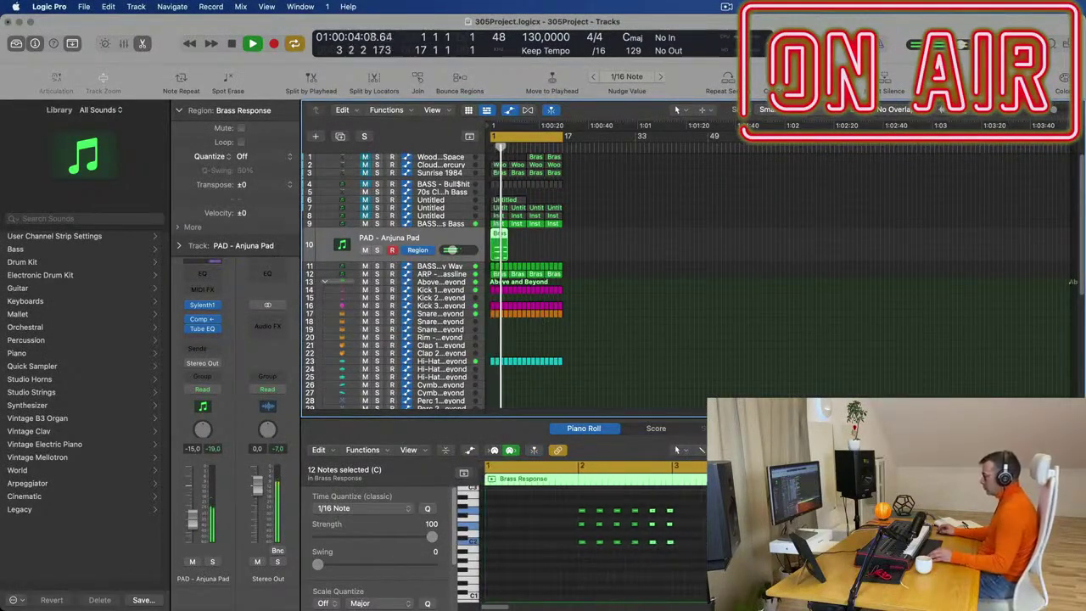
Repeat the Brass Response region on the PAD - Anjuna Pad track back to back from bar 5, with playback restarted from bar 1
key(Return)
key(super+r)
key(super+r)
key(super+r)
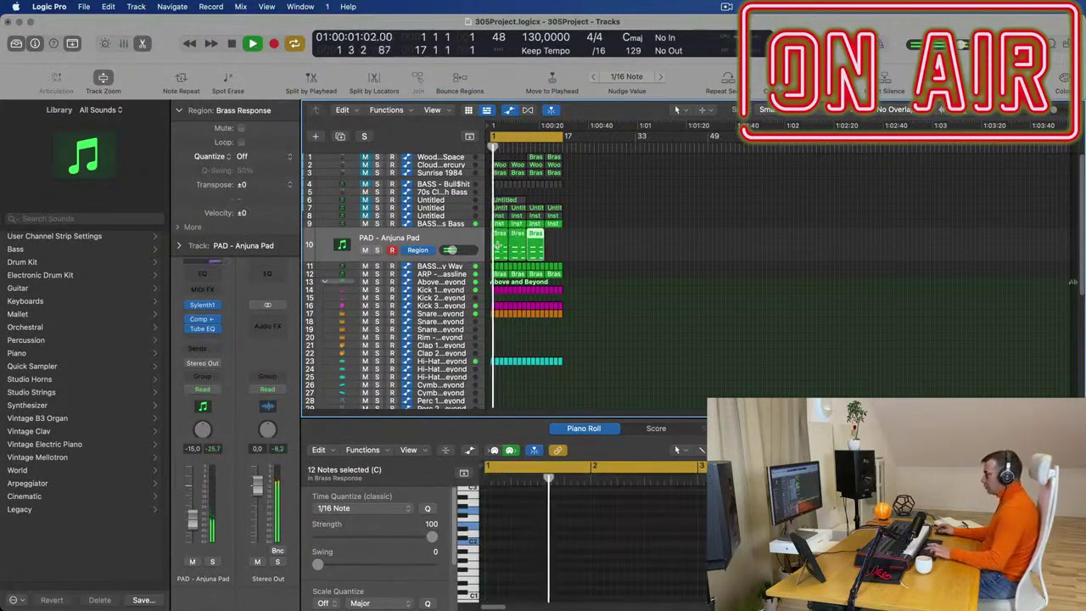
Load the LEAD - Basic Super Saw preset in the Anjuna Pad track's Sylenth1 and set the track volume to -16.6 dB
click(382, 240)
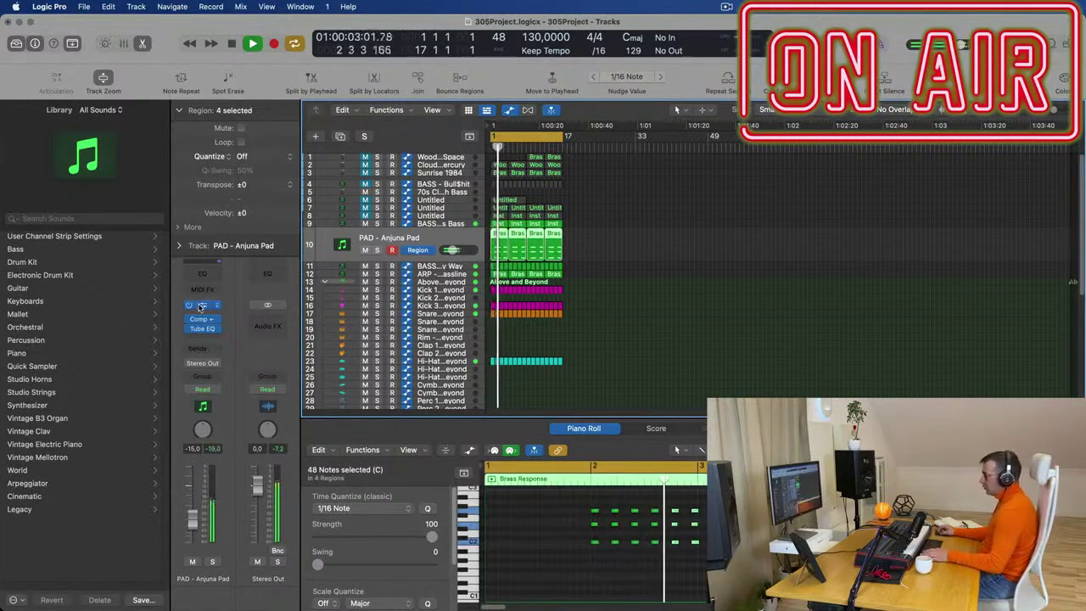
click(202, 305)
key(space)
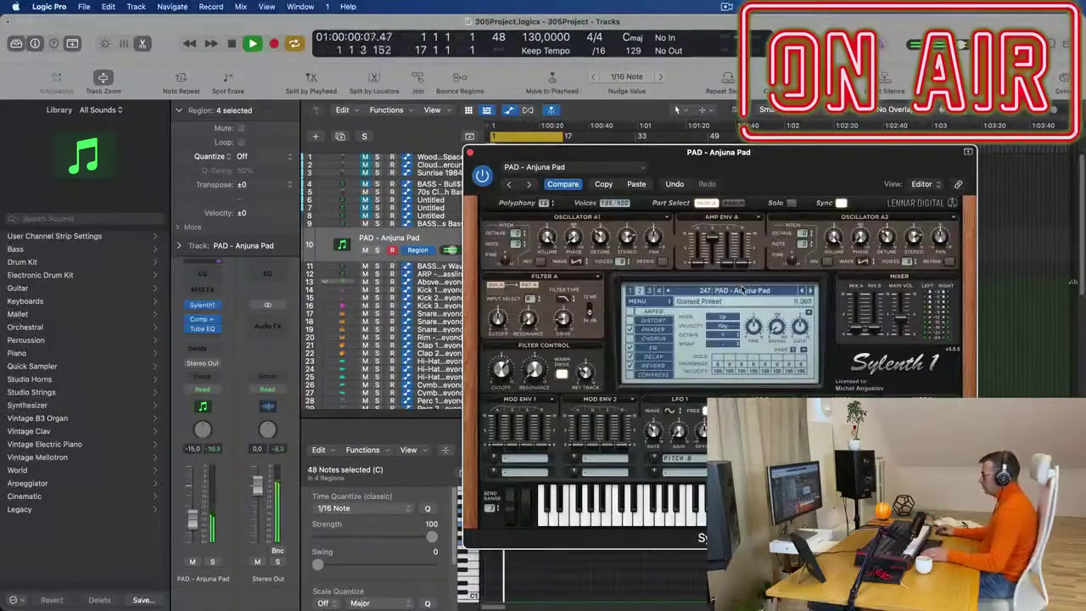
click(736, 292)
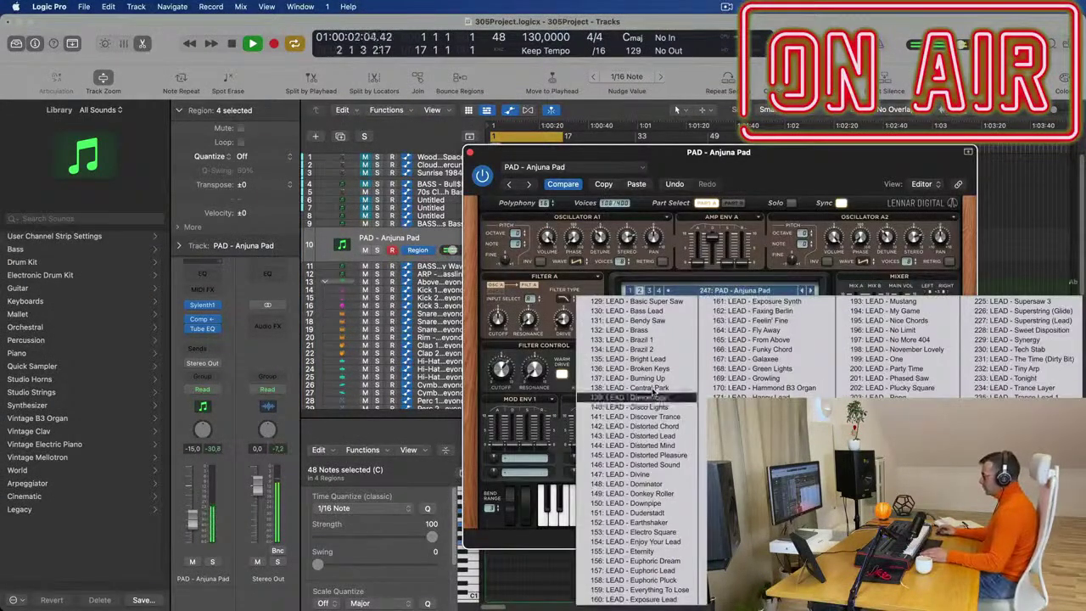
click(660, 304)
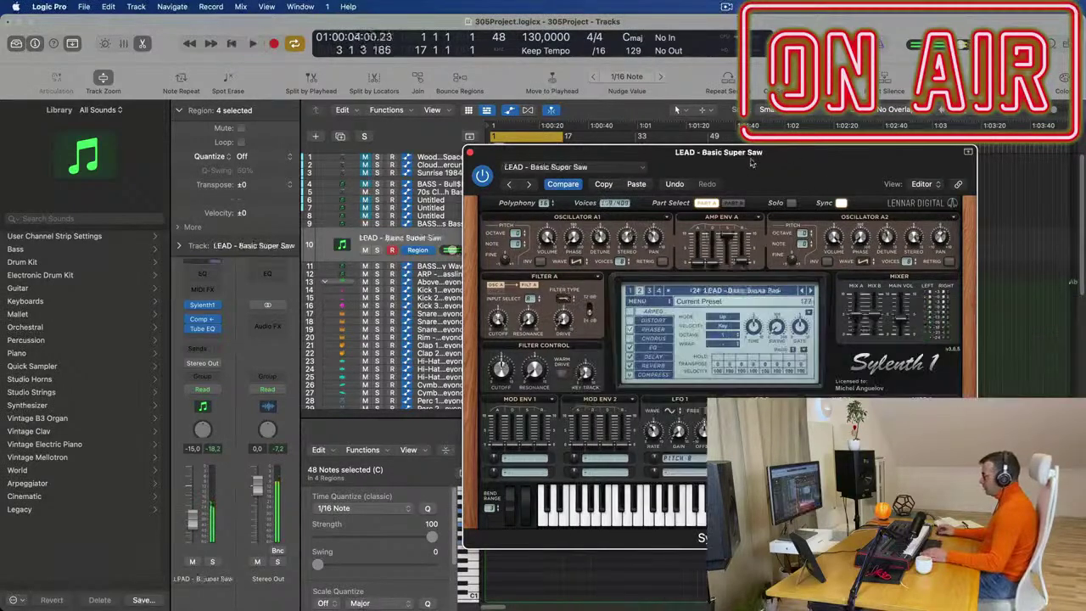
drag(190, 523, 191, 526)
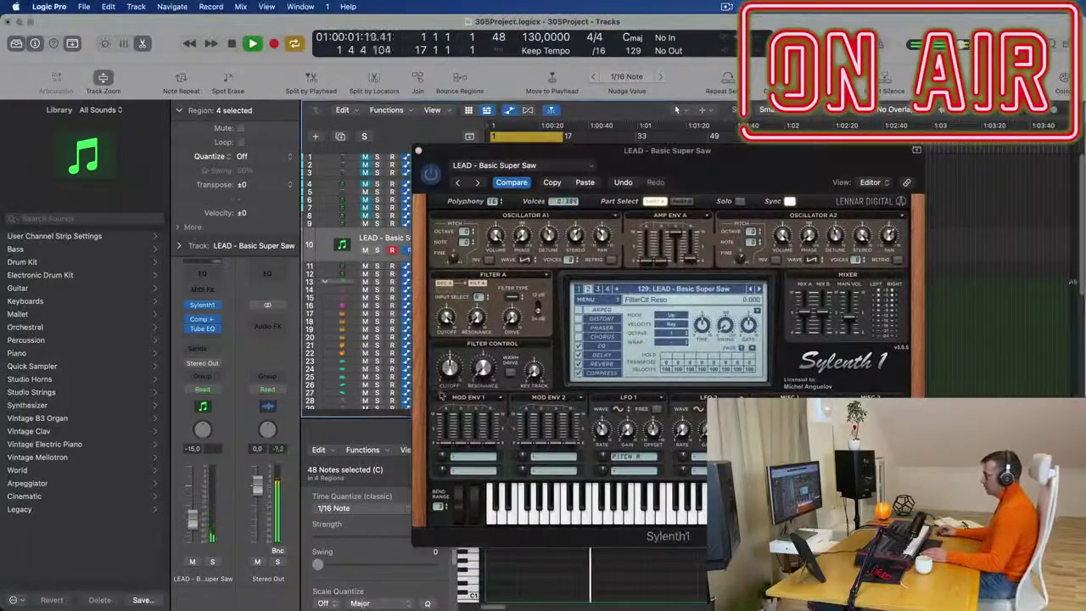
Audition the Sylenth1 lead presets from Bass Lead up to Bright Lead against the playing loop
click(759, 290)
key(space)
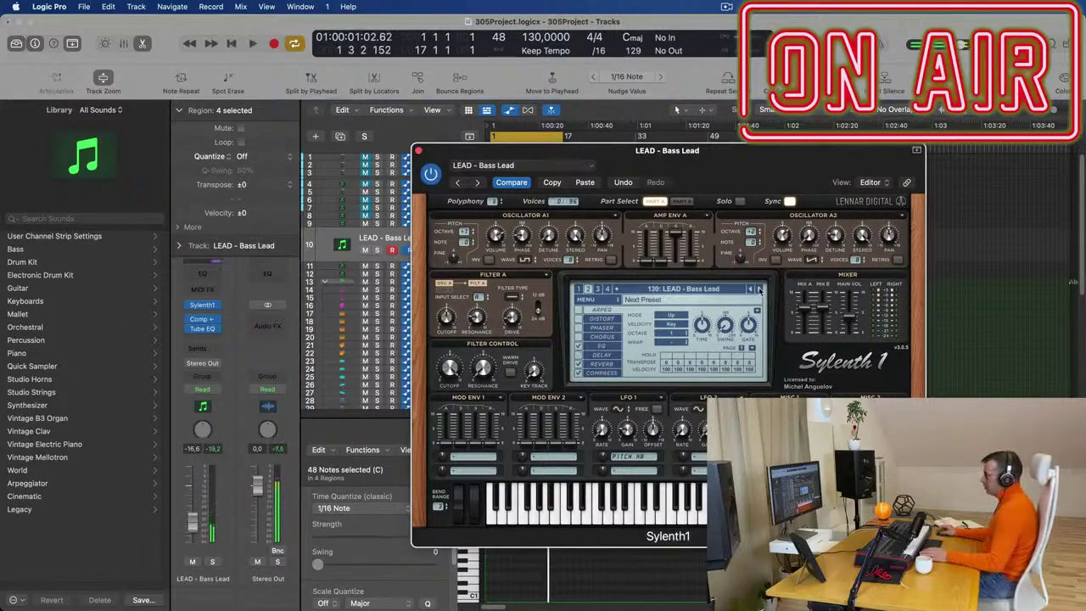
key(space)
click(759, 289)
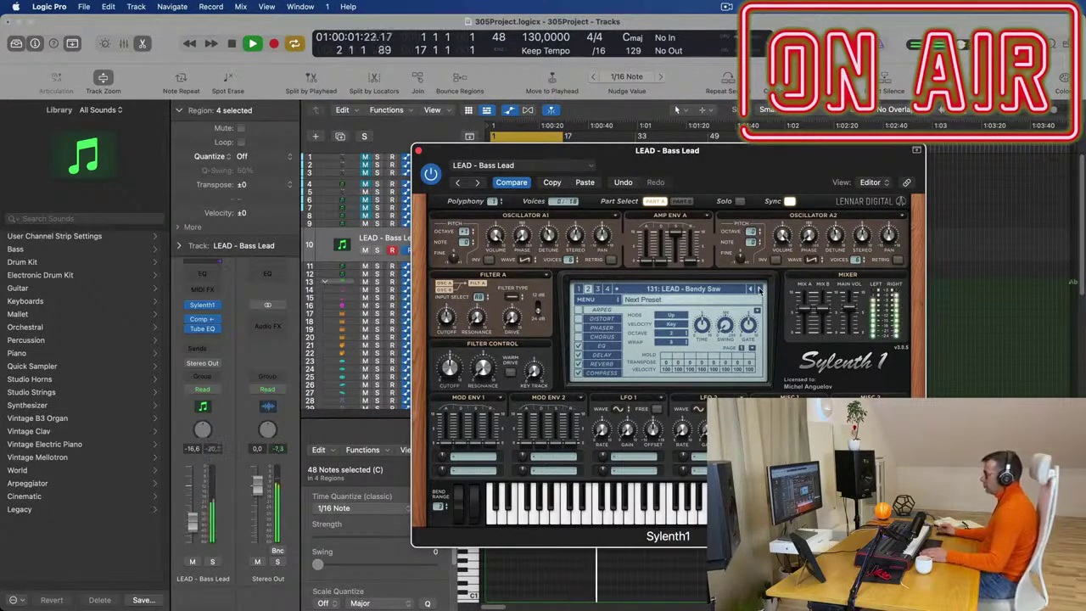
click(759, 289)
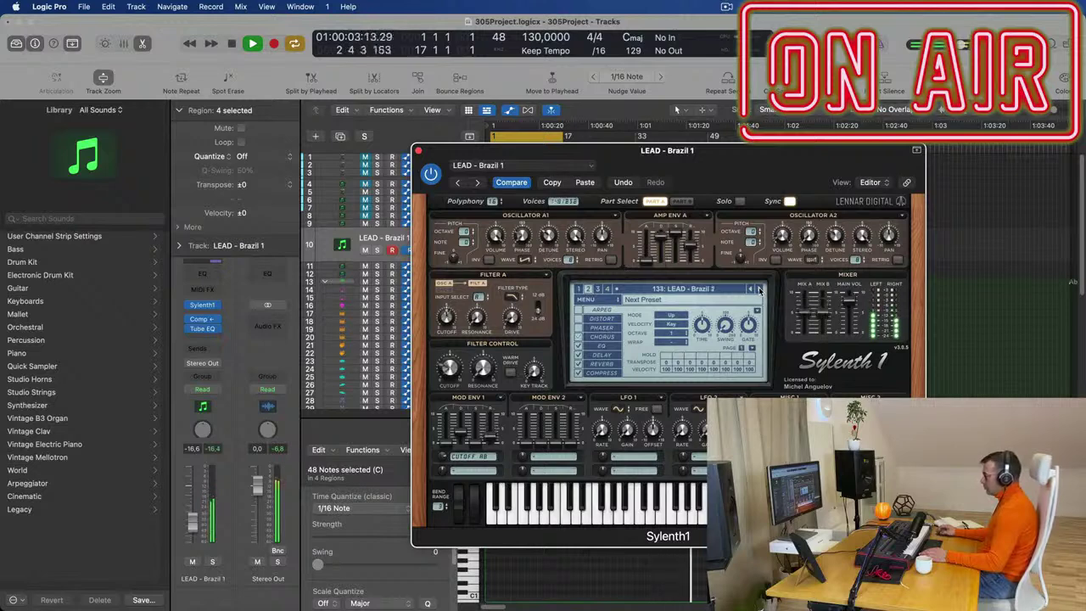
click(759, 289)
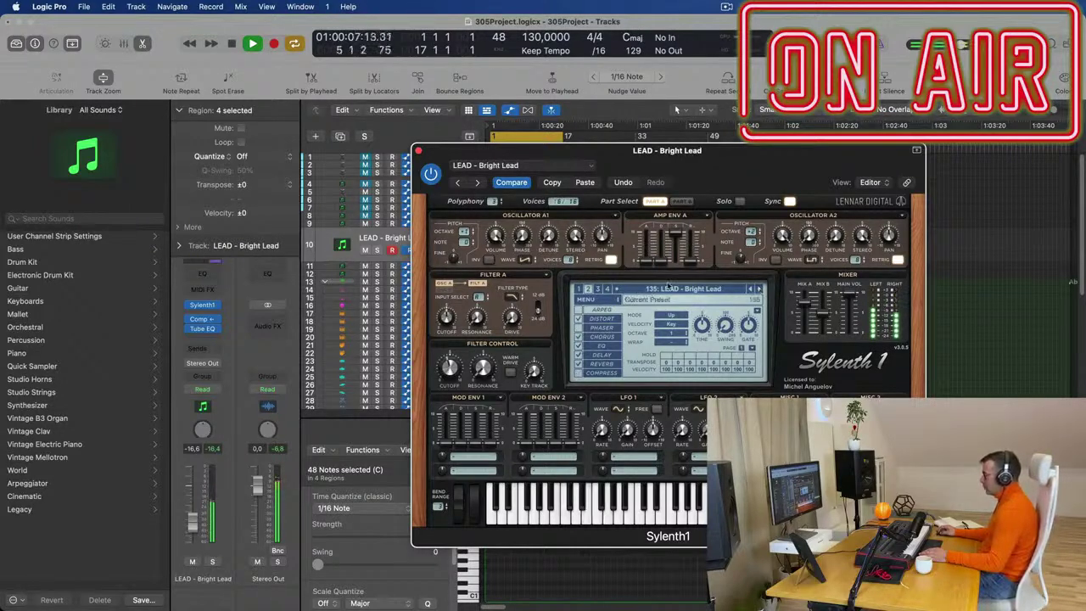
click(601, 301)
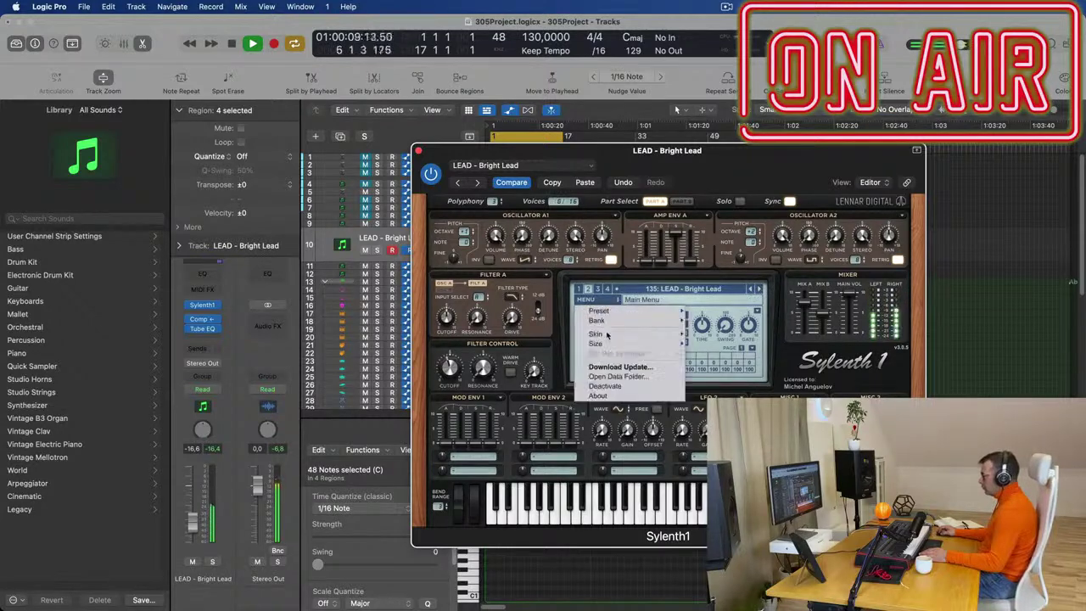
mouse_move(630, 320)
mouse_move(711, 321)
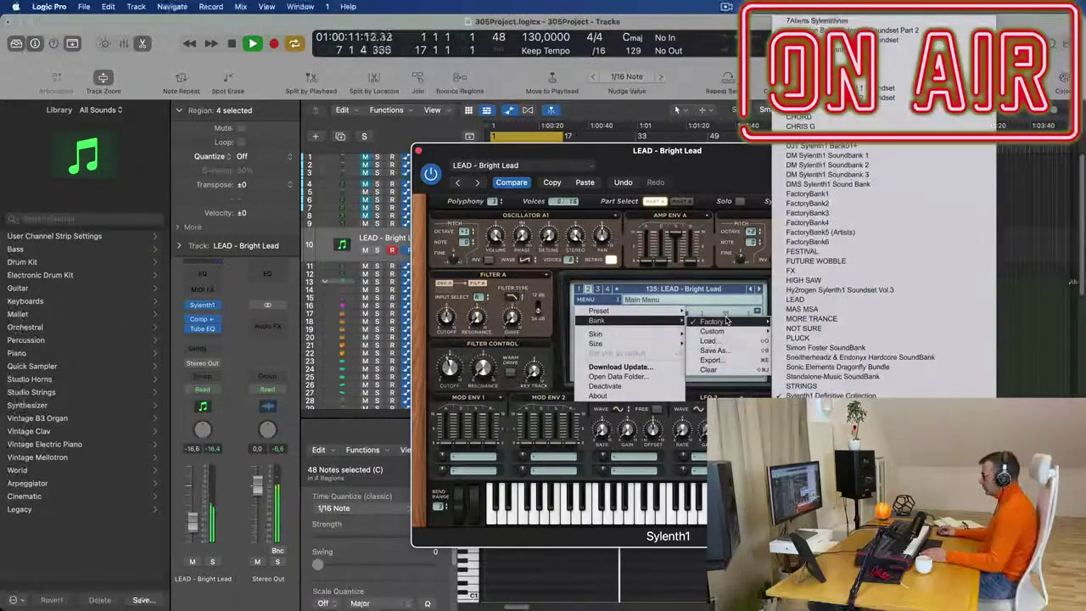
click(645, 265)
Audition the Sylenth1 lead presets one after another, settle on LEAD - From Above, and close the synth window
click(759, 290)
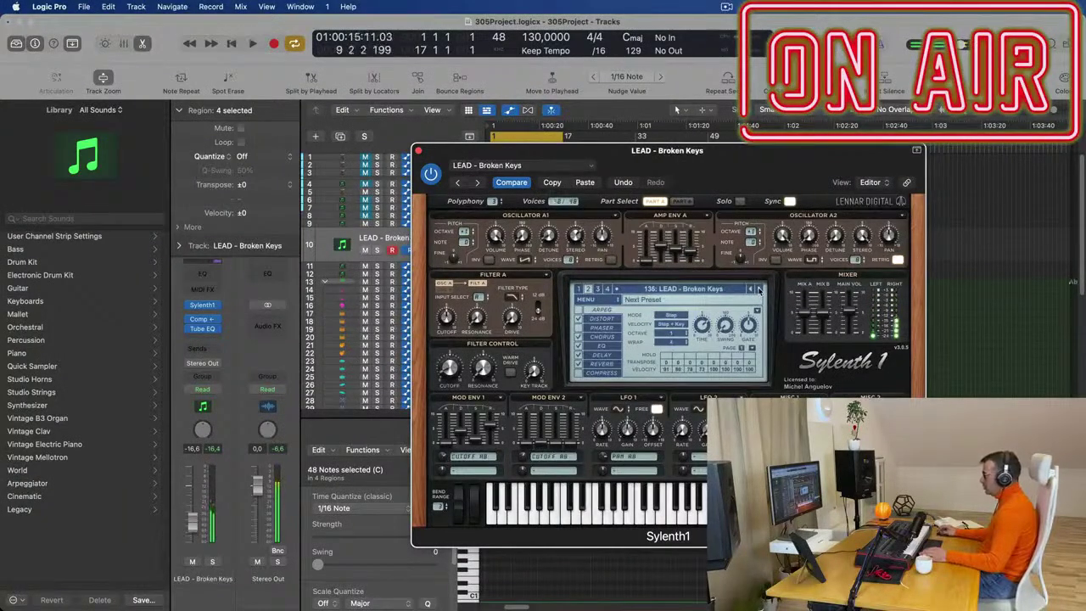
click(760, 290)
key(space)
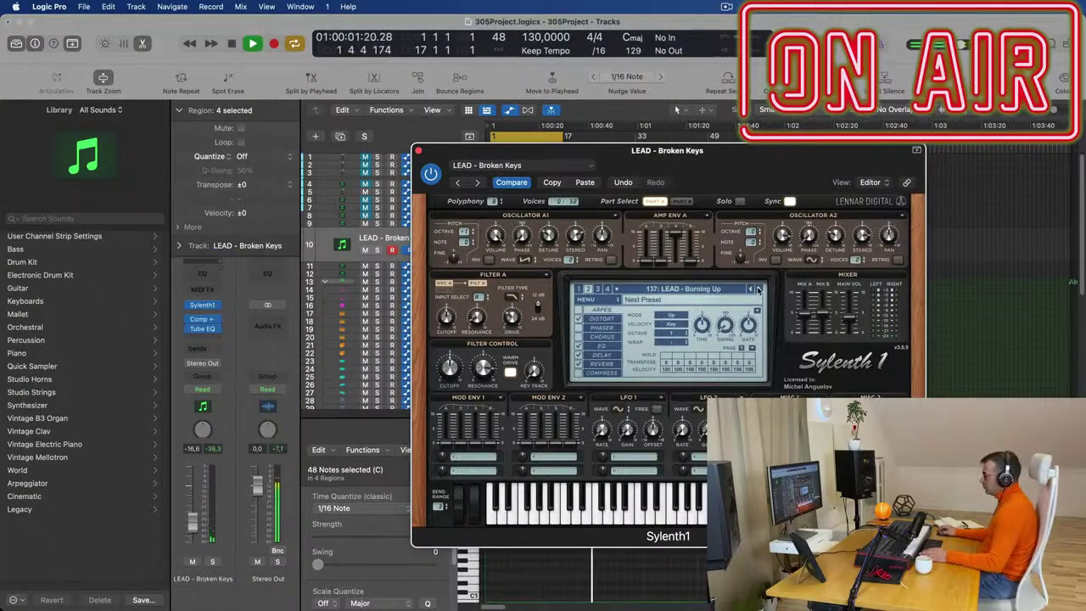
click(760, 289)
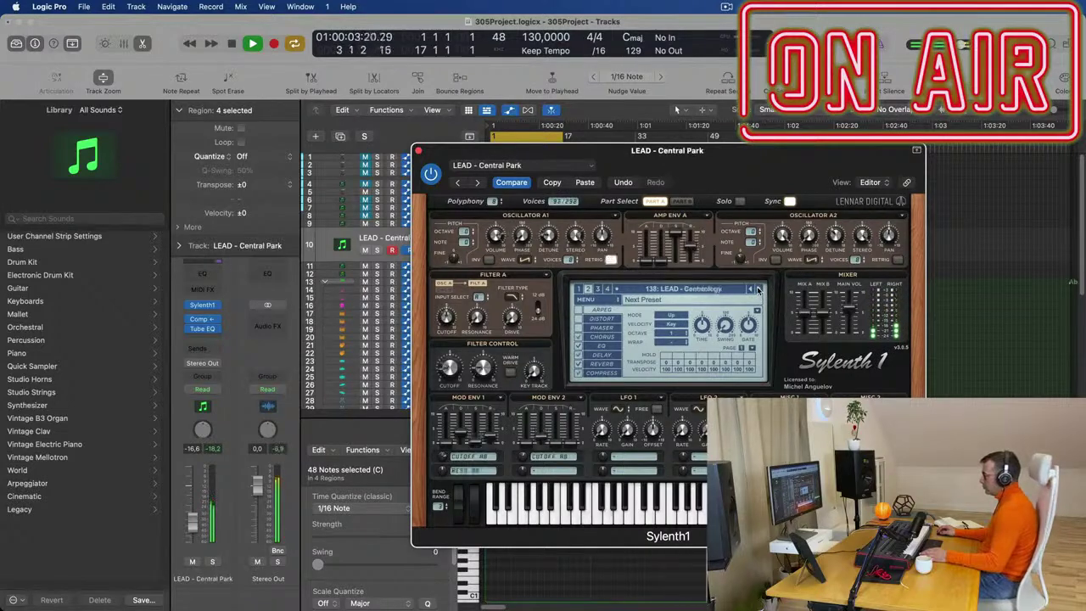
click(759, 290)
click(758, 289)
click(758, 289)
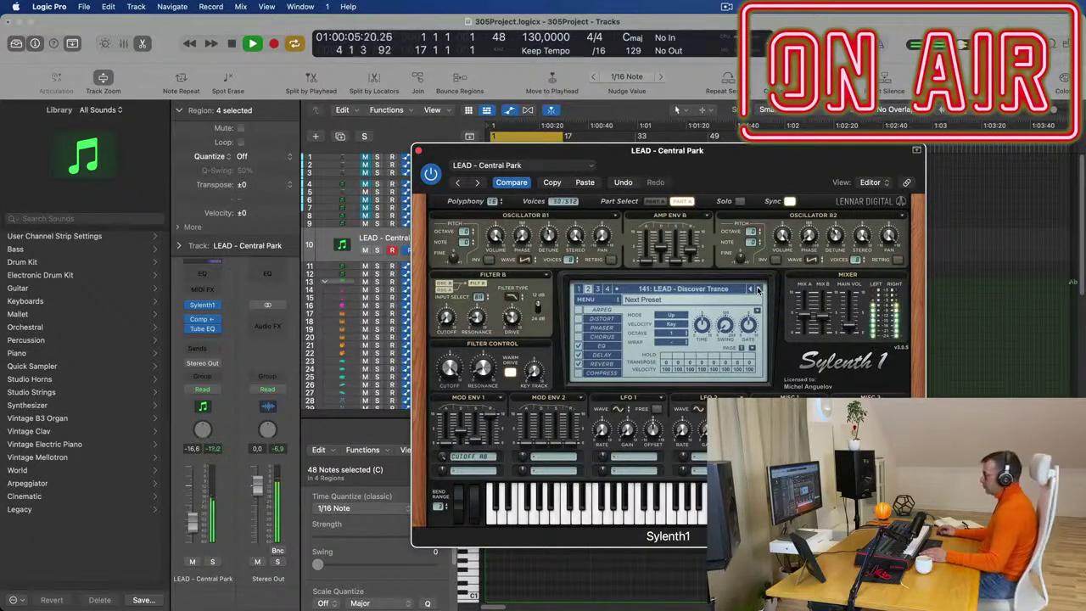
click(759, 289)
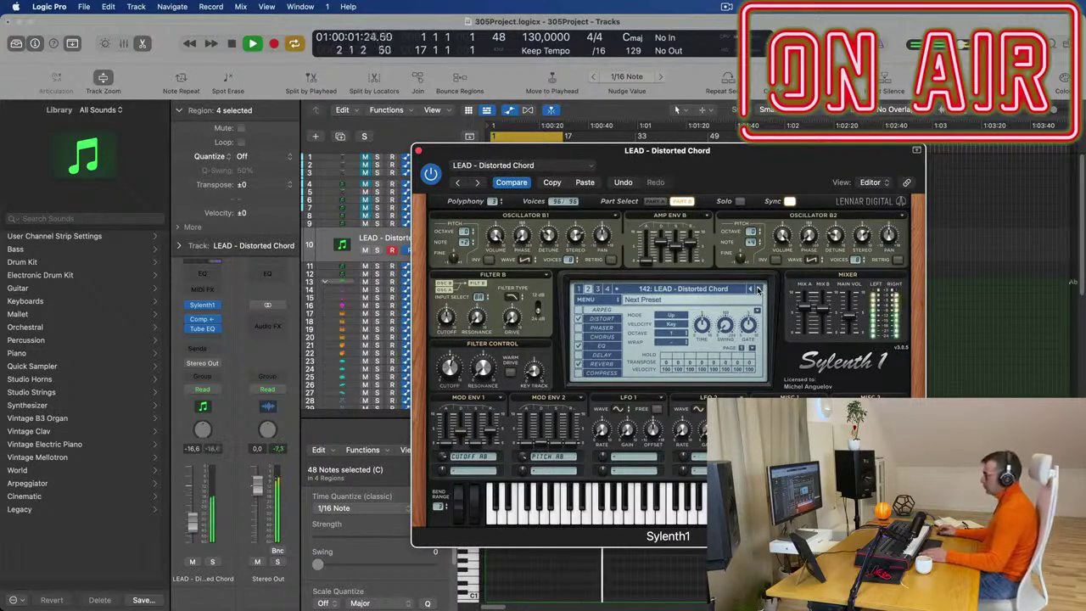
click(759, 289)
click(758, 289)
click(759, 290)
click(759, 289)
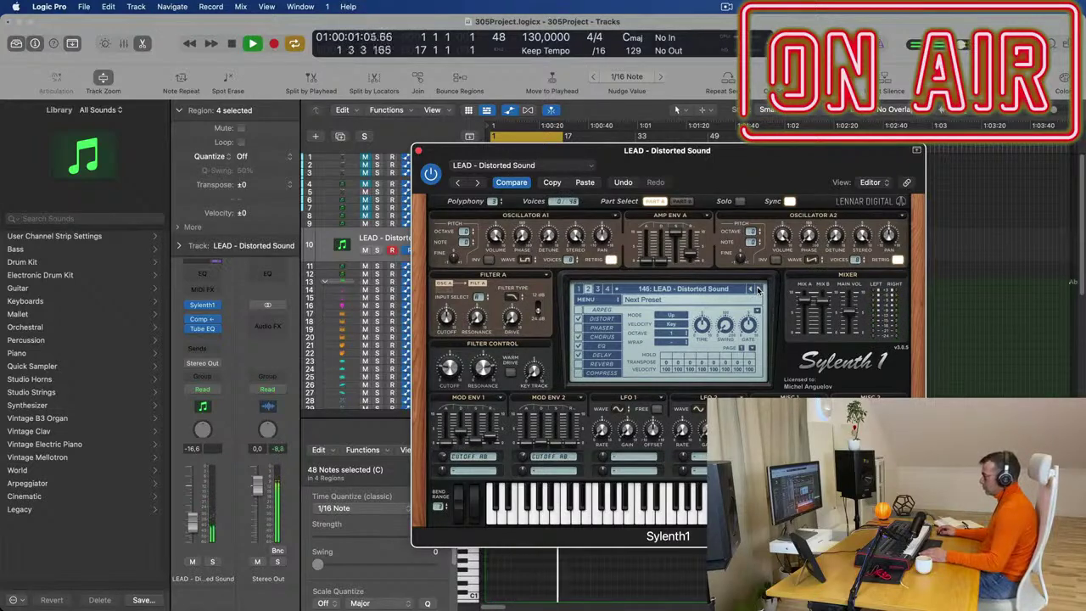
click(759, 289)
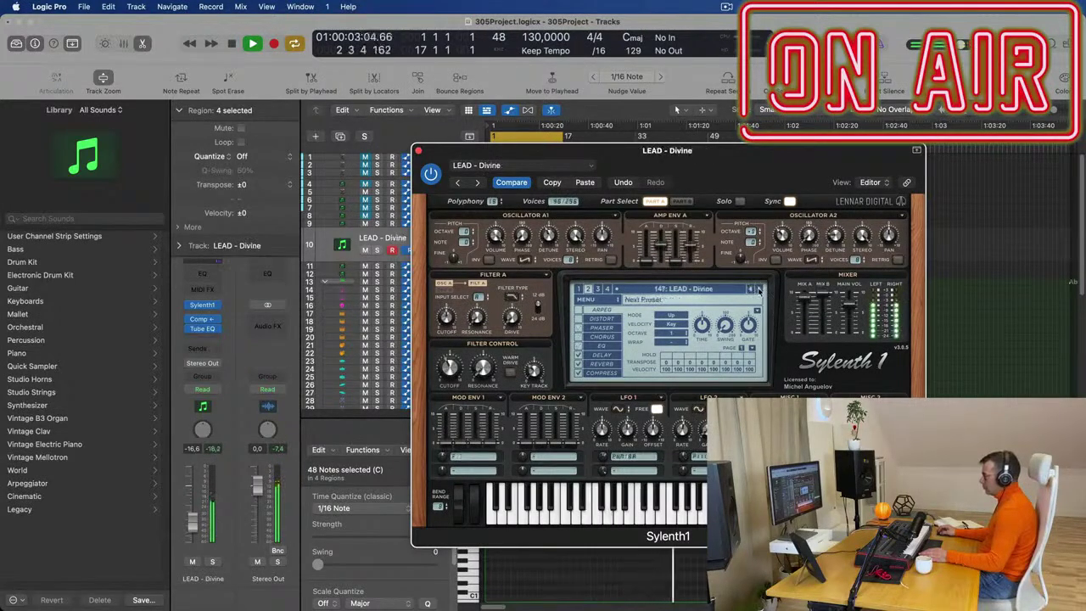
click(758, 290)
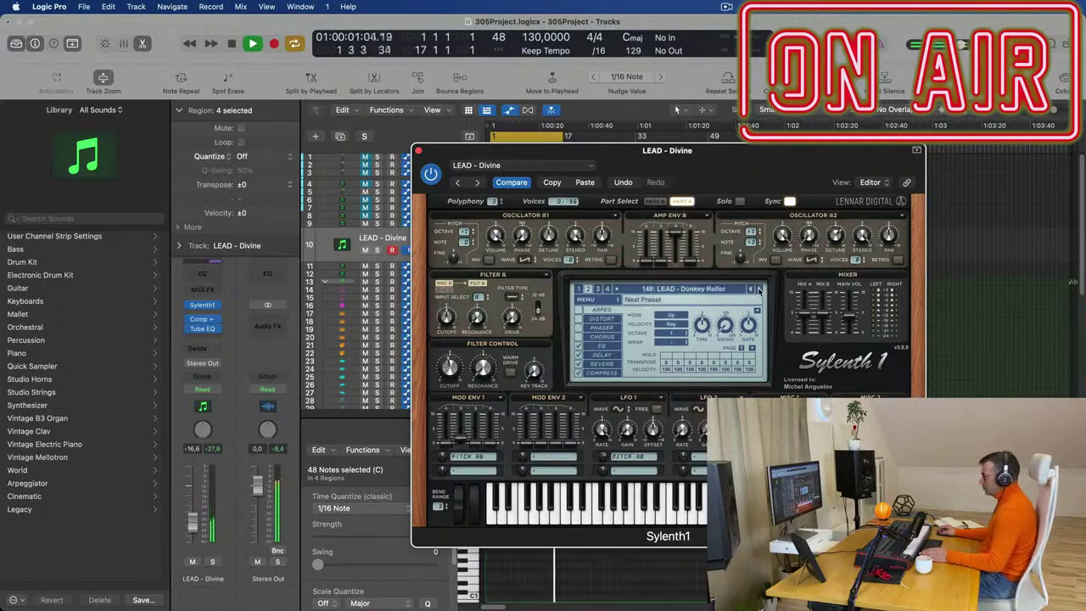
click(759, 290)
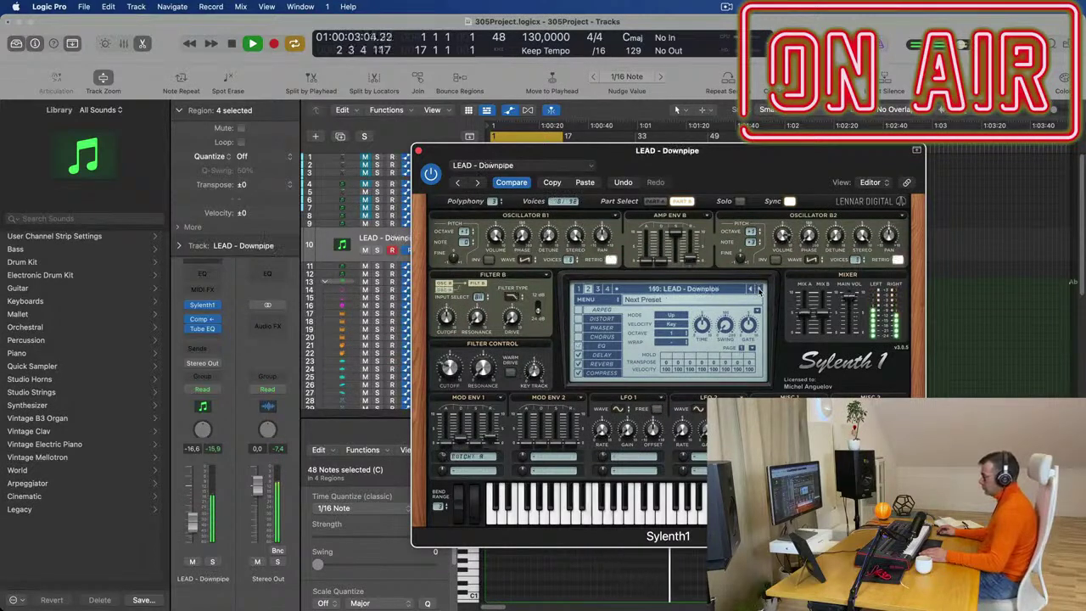
click(759, 289)
click(759, 289)
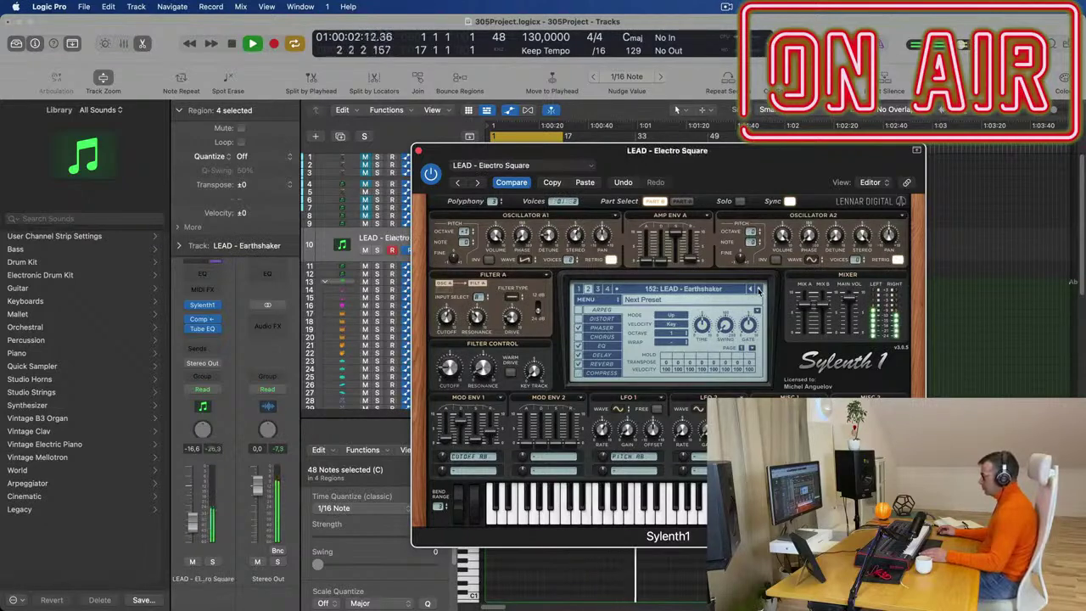
click(759, 289)
click(759, 289)
click(758, 290)
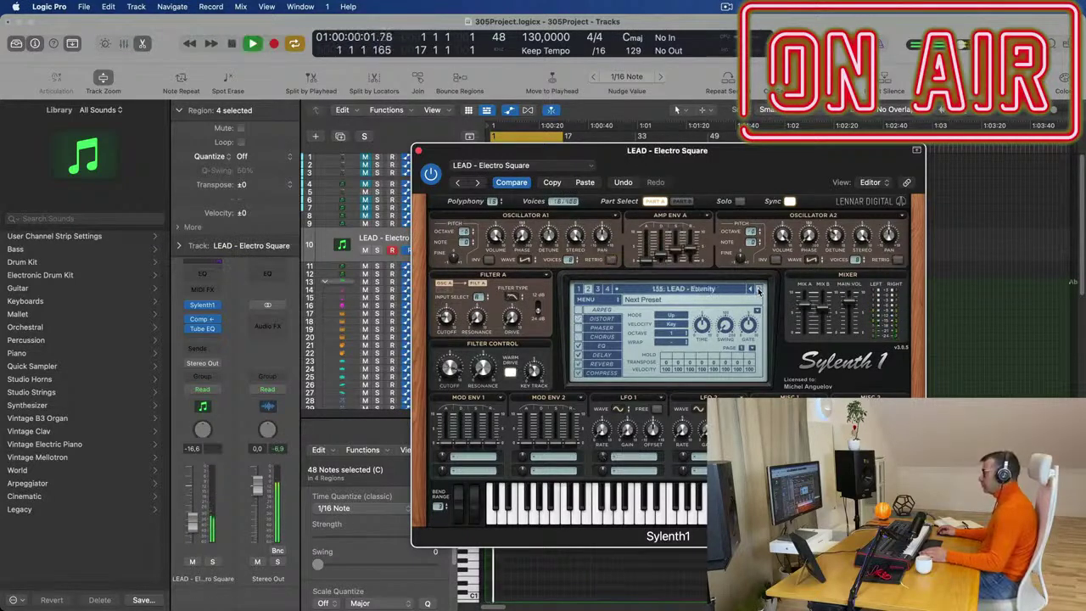
click(759, 290)
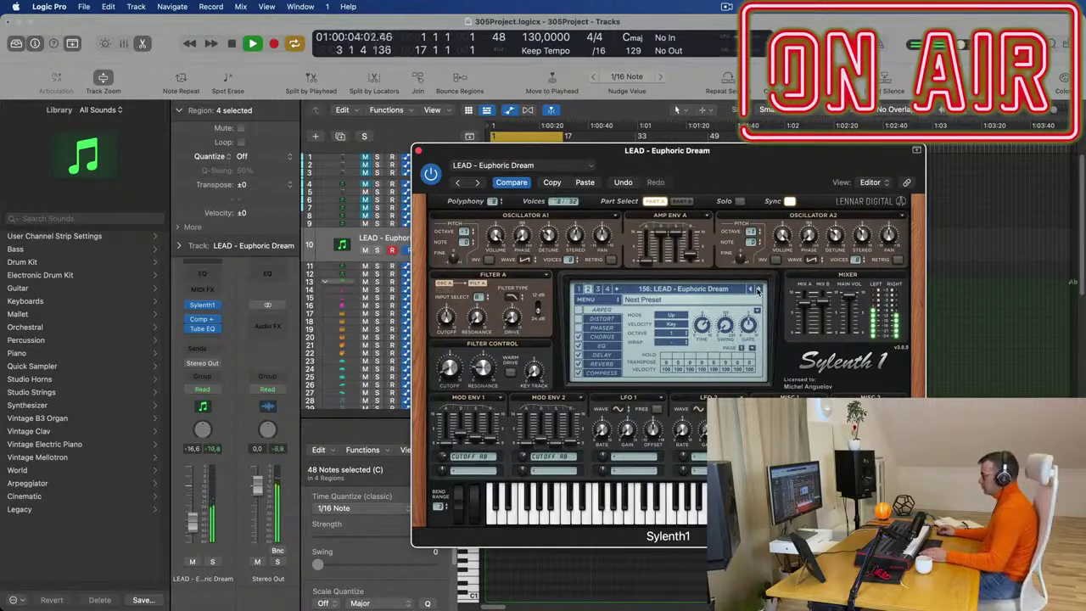
click(759, 290)
click(758, 290)
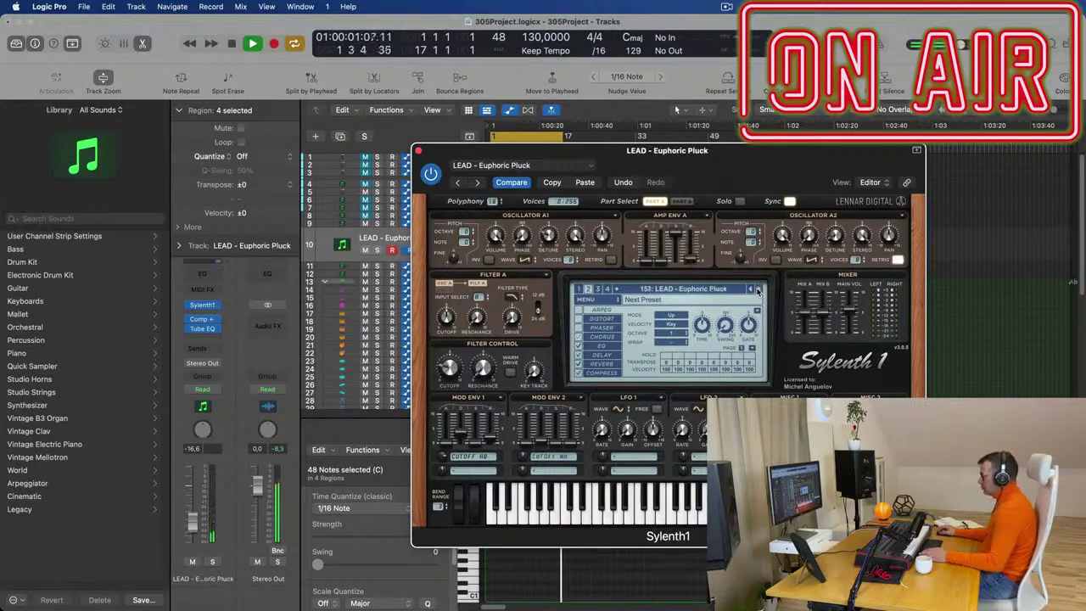
click(759, 290)
click(758, 290)
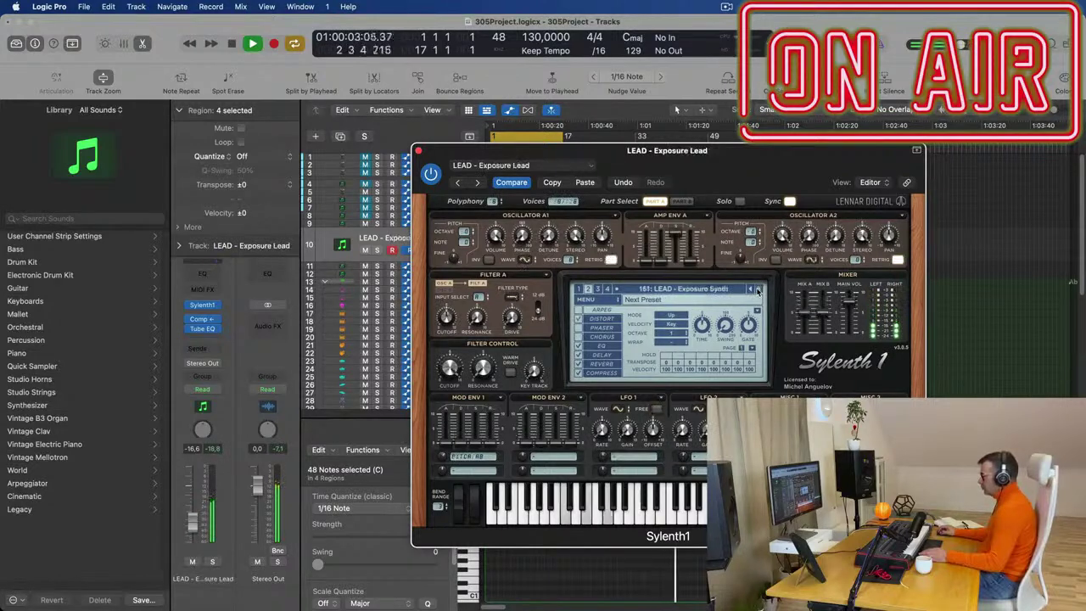
click(759, 289)
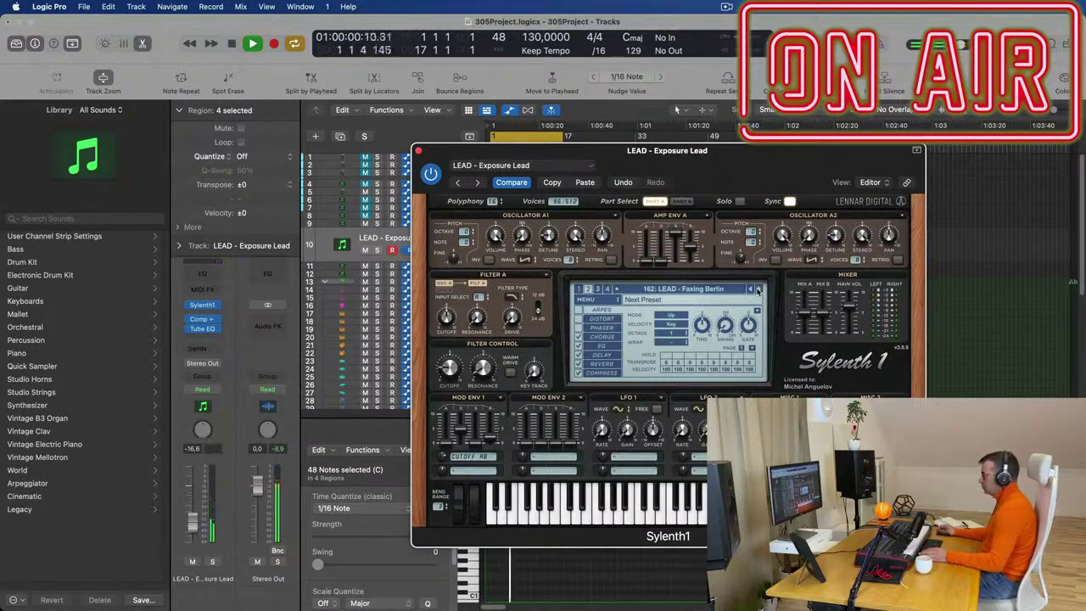
click(759, 289)
click(758, 290)
click(759, 290)
key(space)
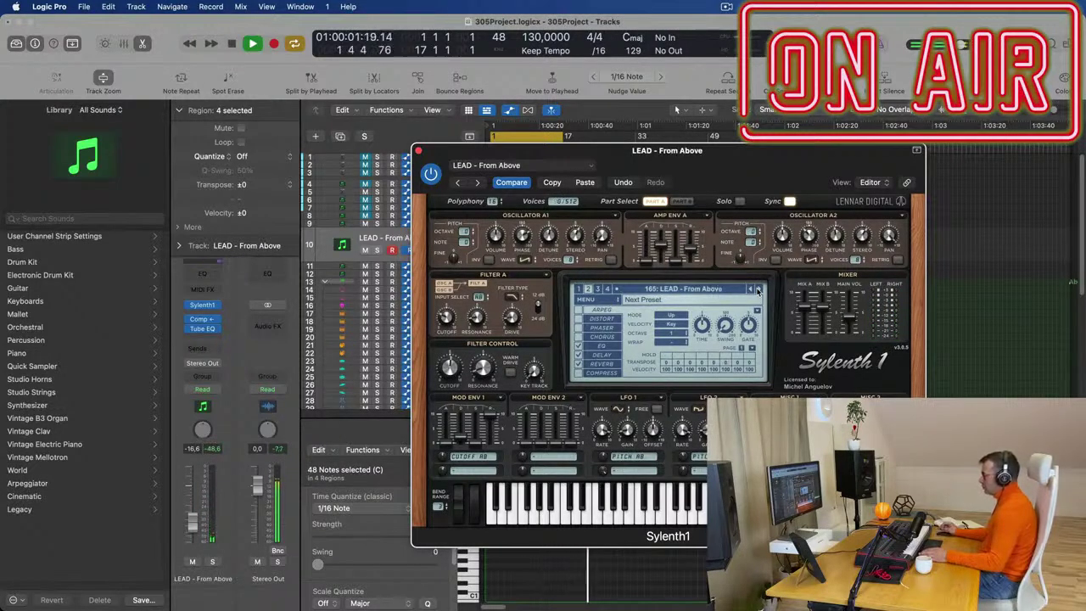
drag(783, 170, 803, 174)
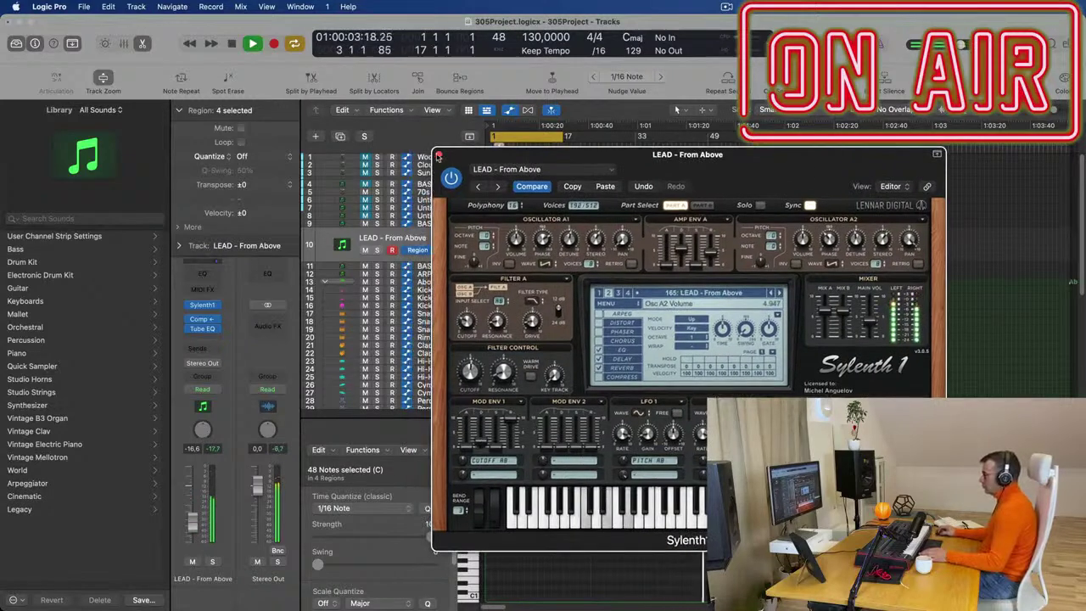
click(438, 154)
Move the last chord stab of bar 2 in the first Brass Response region a sixteenth note earlier and replay the loop
key(space)
key(space)
scroll(693, 594, up, 3)
key(space)
key(space)
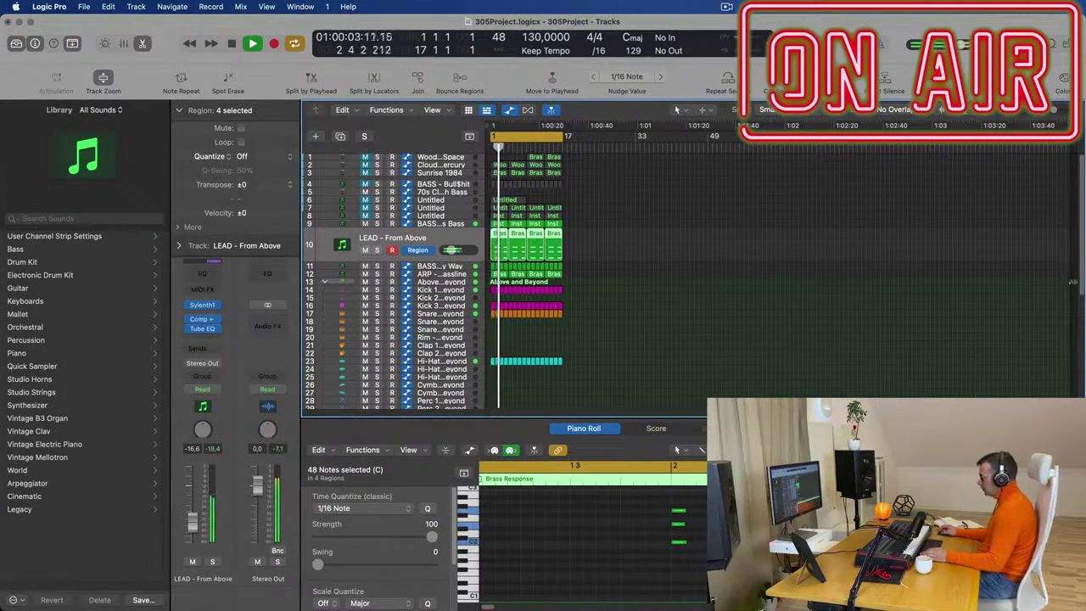
key(space)
key(space)
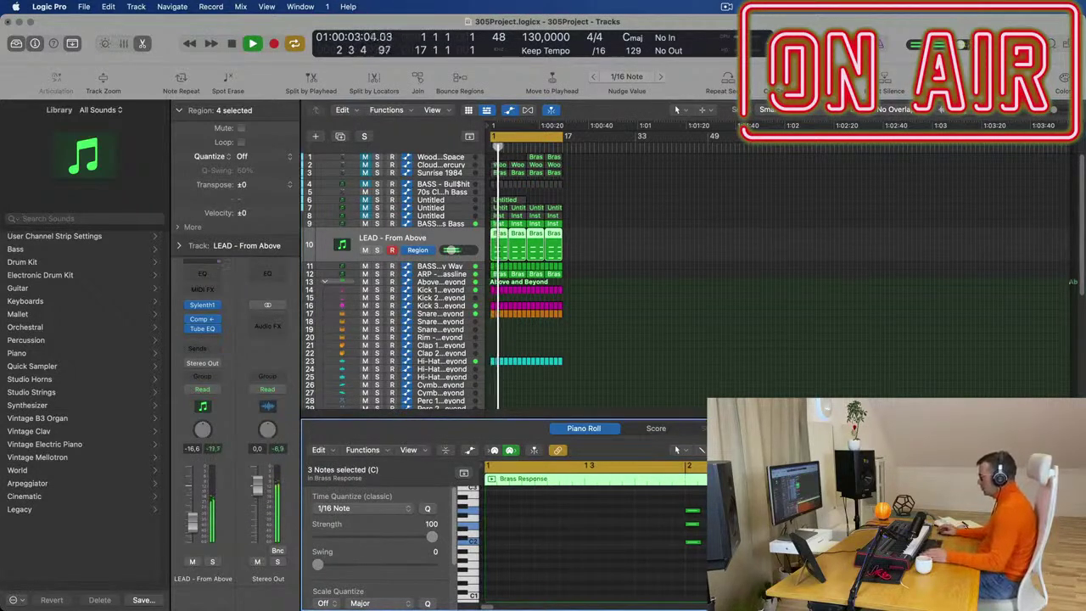
key(space)
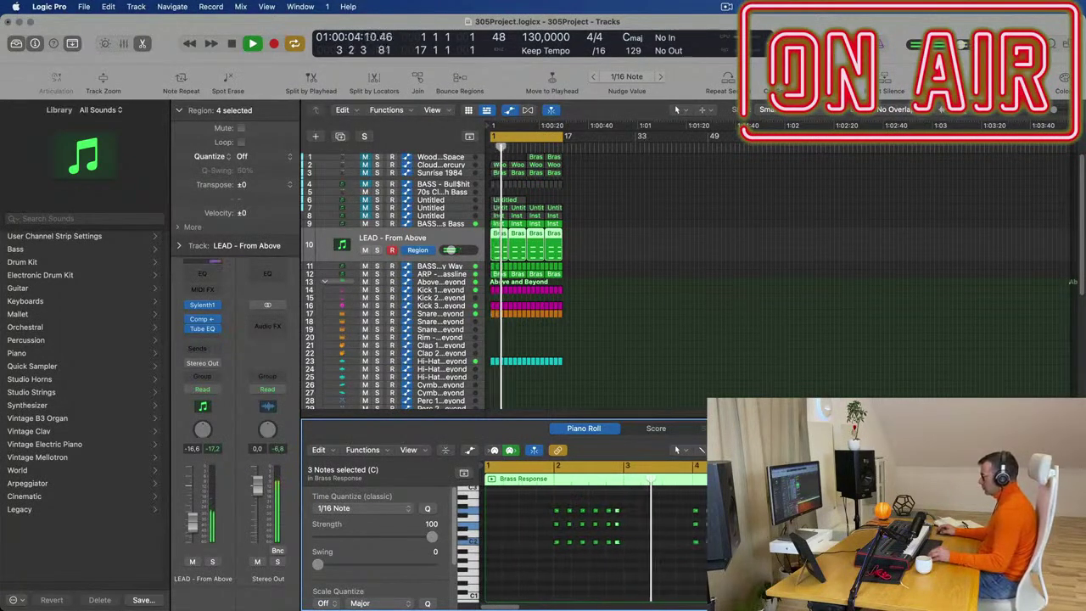
key(space)
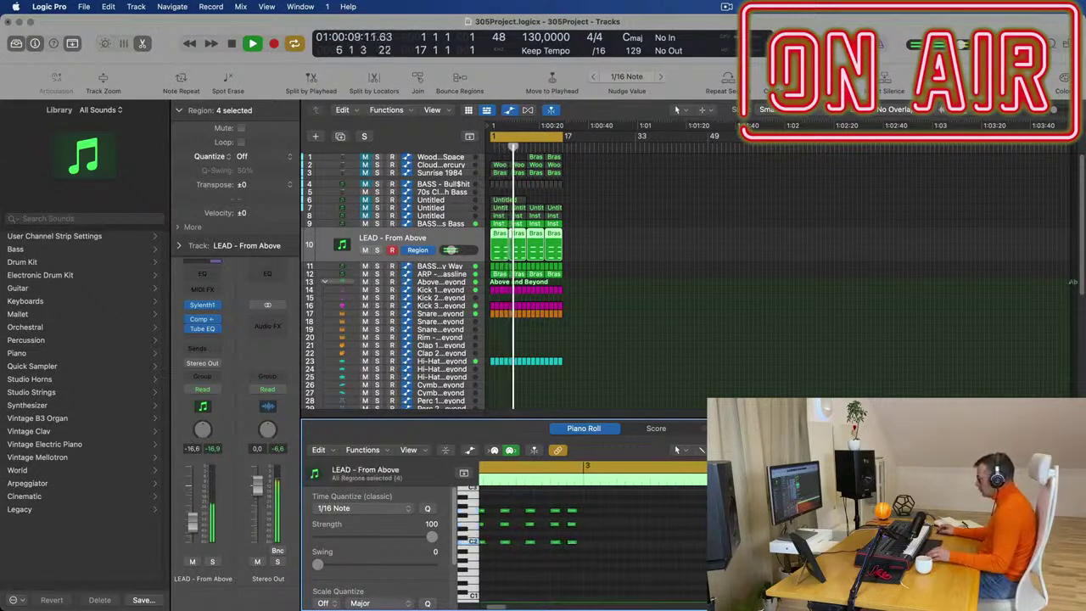
key(space)
key(space)
Replace the three later Brass Response regions on the LEAD - From Above track with repeats of the first region and replay the loop
drag(622, 244, 527, 246)
key(Delete)
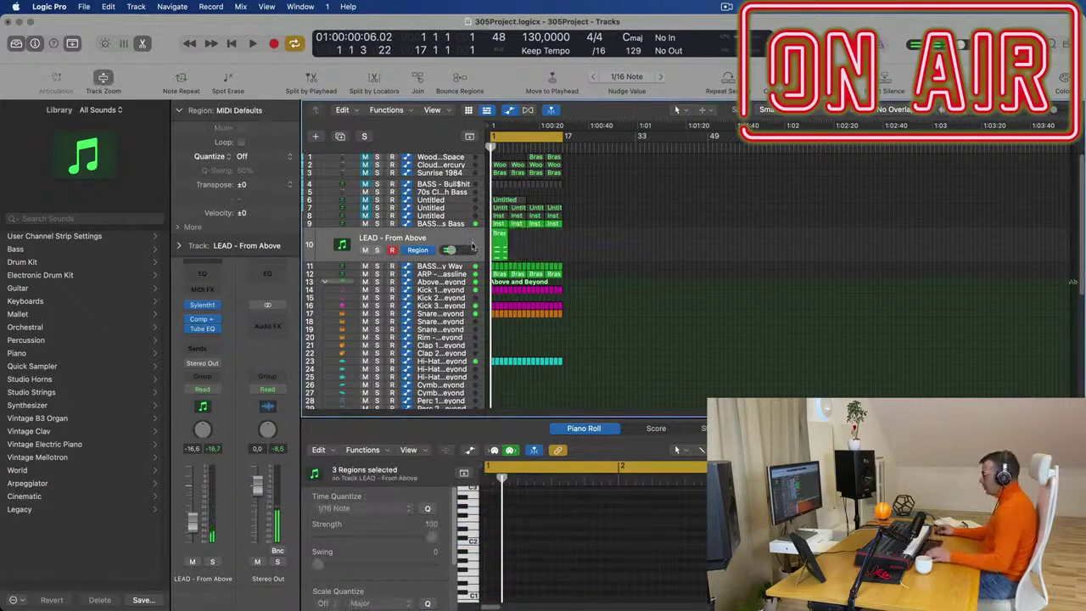
key(super+r)
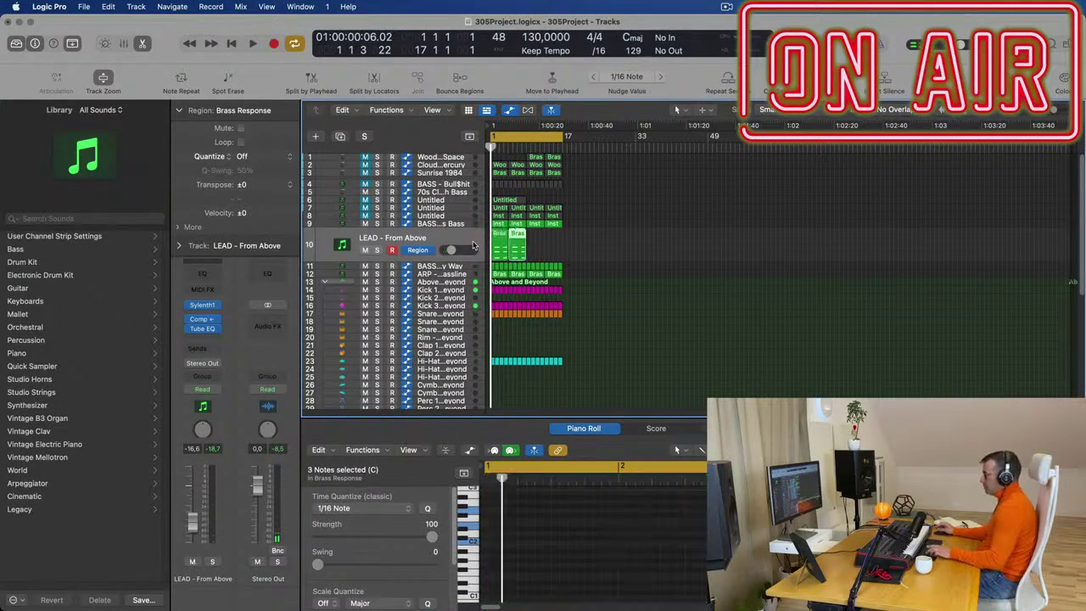
key(super+r)
key(space)
click(426, 239)
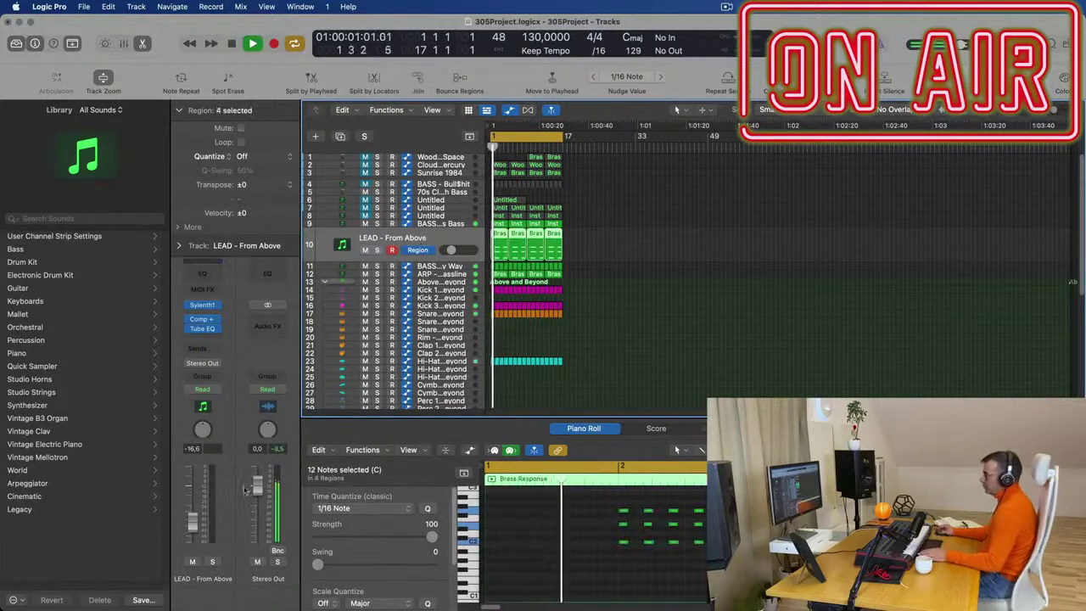
Raise the LEAD - From Above volume to -14.2 dB and add a Bus 7 send at about -9.7 dB
drag(192, 524, 191, 522)
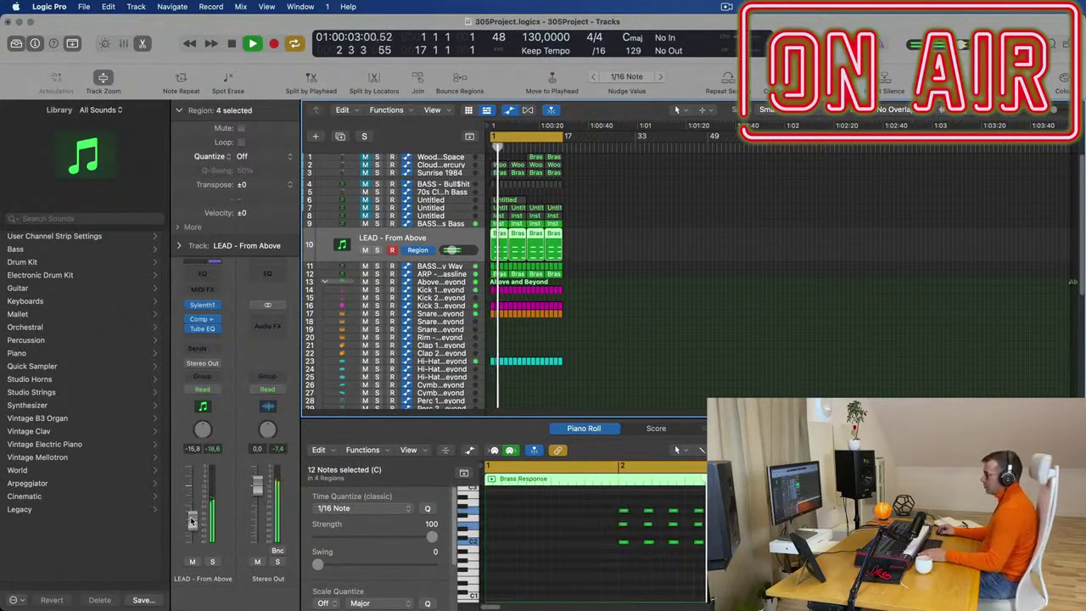
click(198, 348)
mouse_move(203, 367)
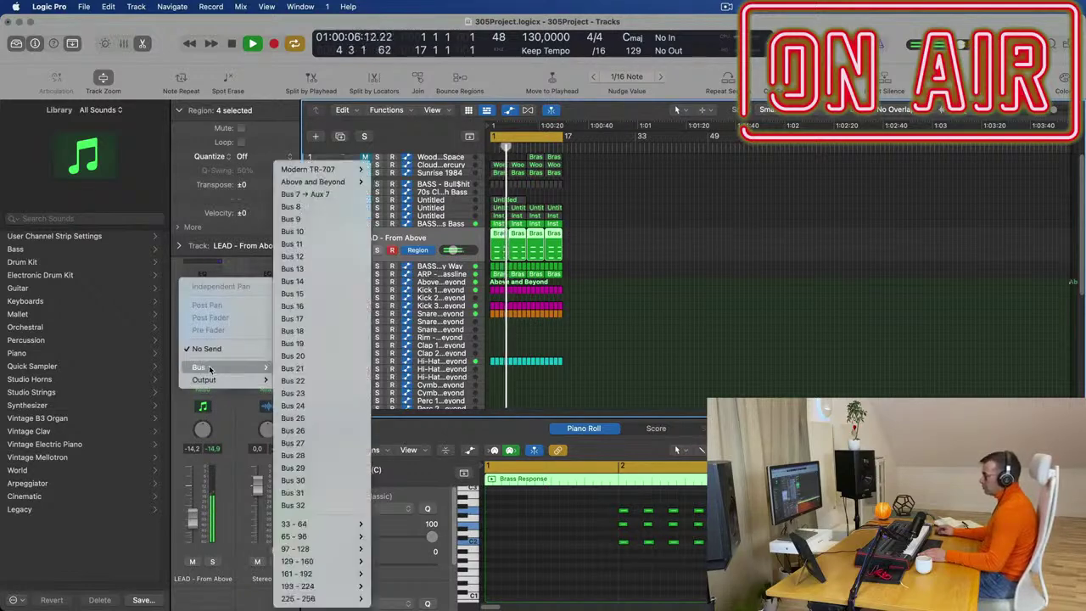
click(343, 194)
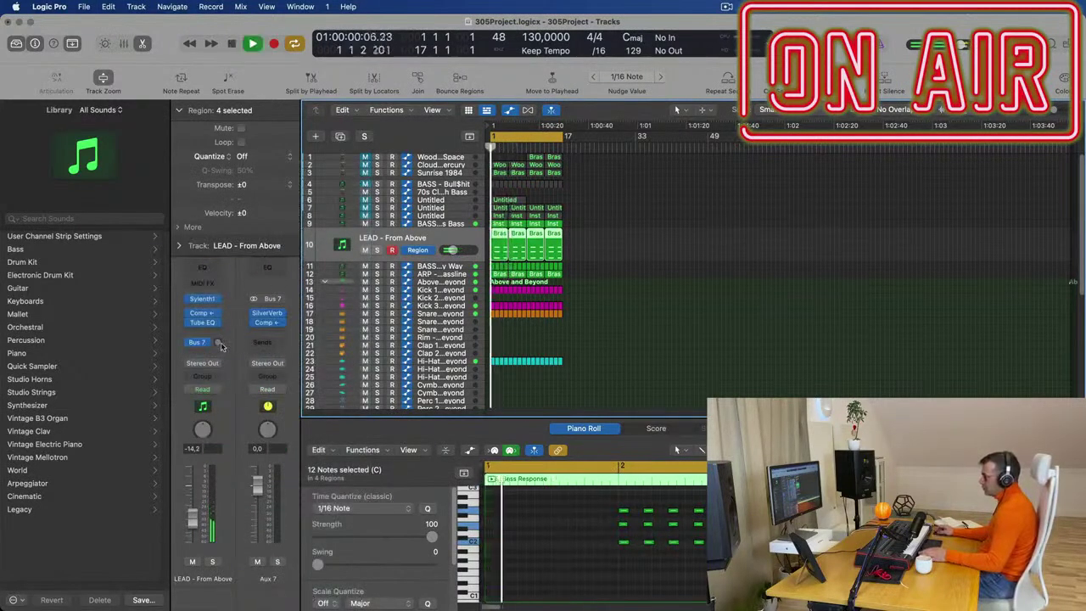
mouse_move(219, 342)
drag(221, 342, 218, 346)
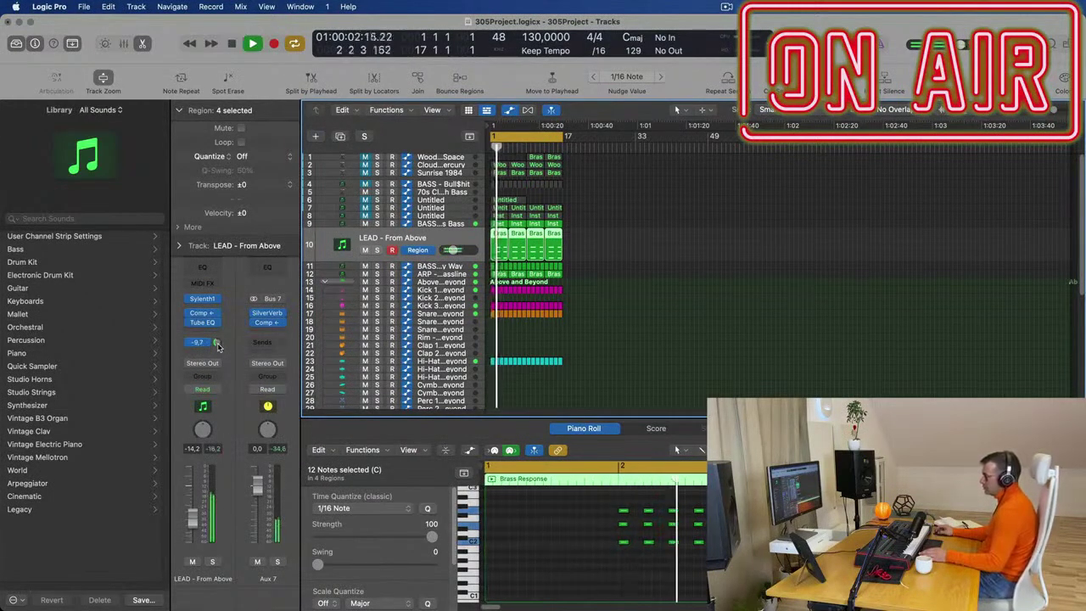
Adjust the lead's Sylenth1 filter control cutoff to about 2.67 and Filter A cutoff to about 2.73, and close the synth
click(204, 300)
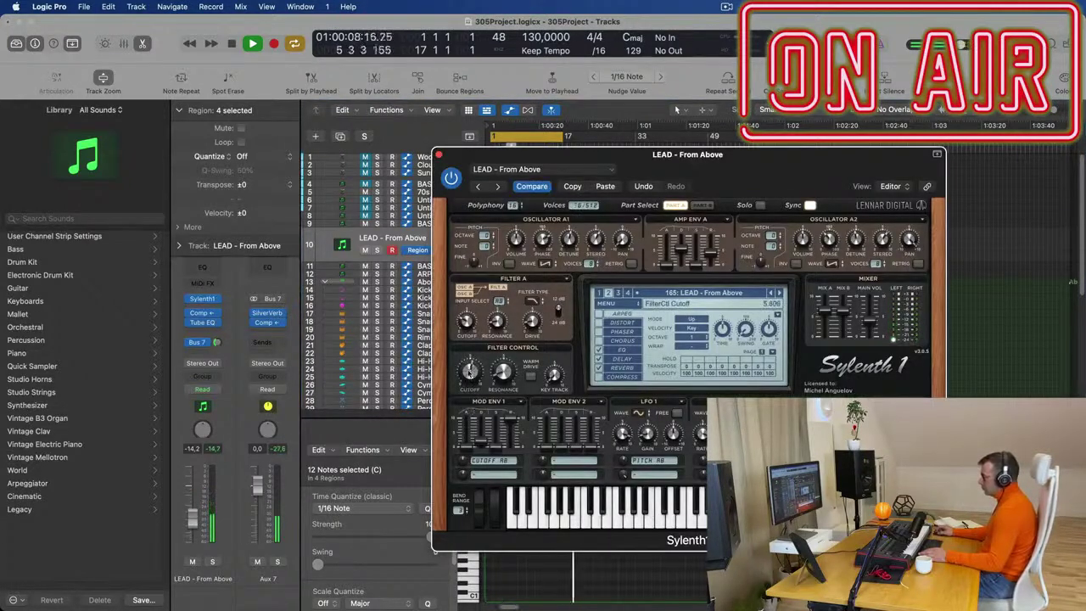
drag(467, 379, 471, 392)
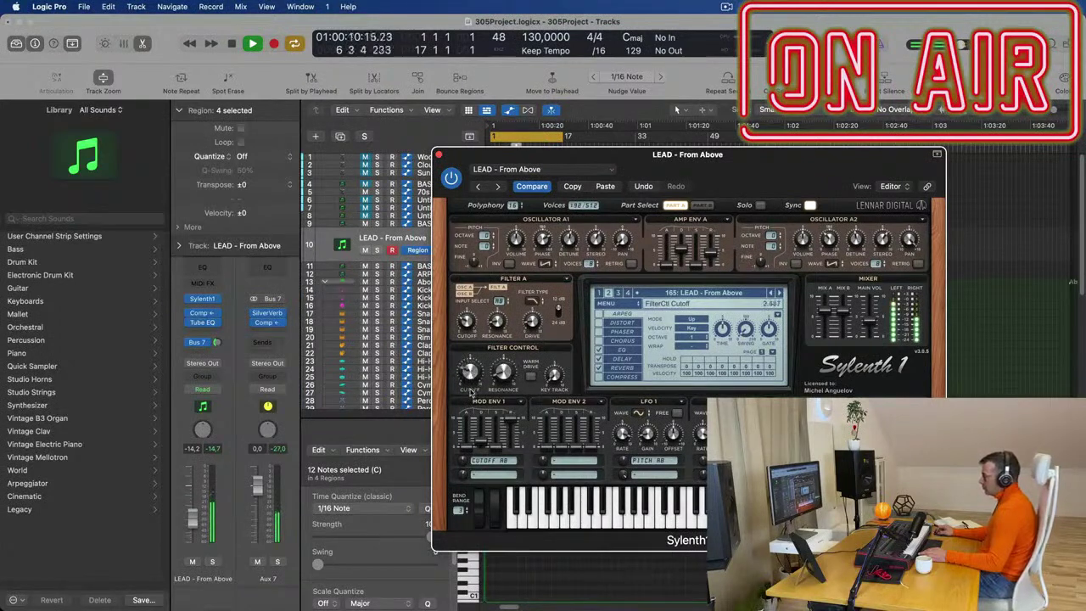
key(space)
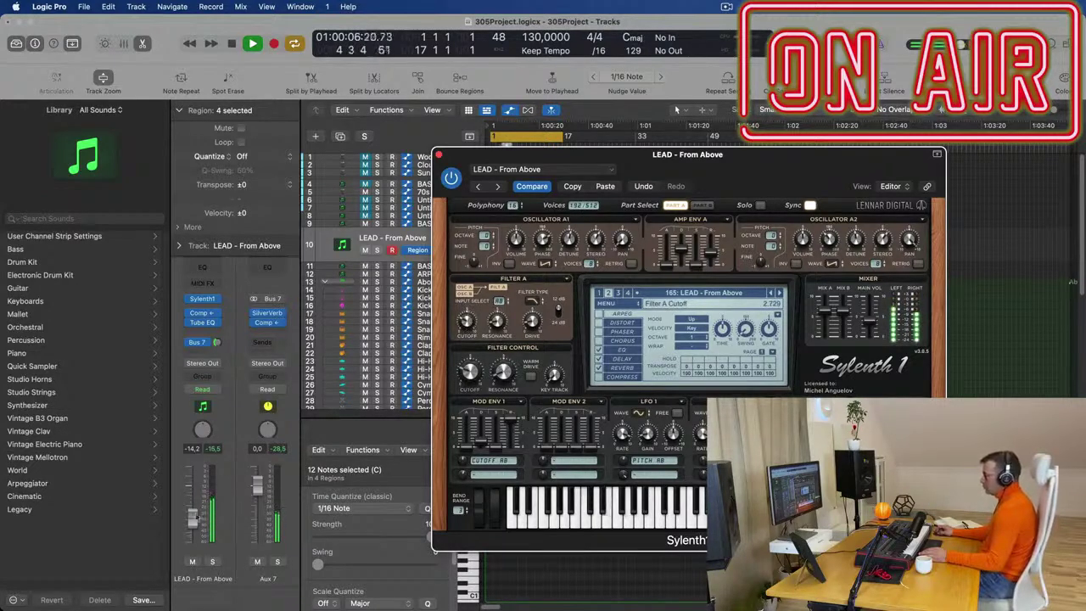
click(439, 154)
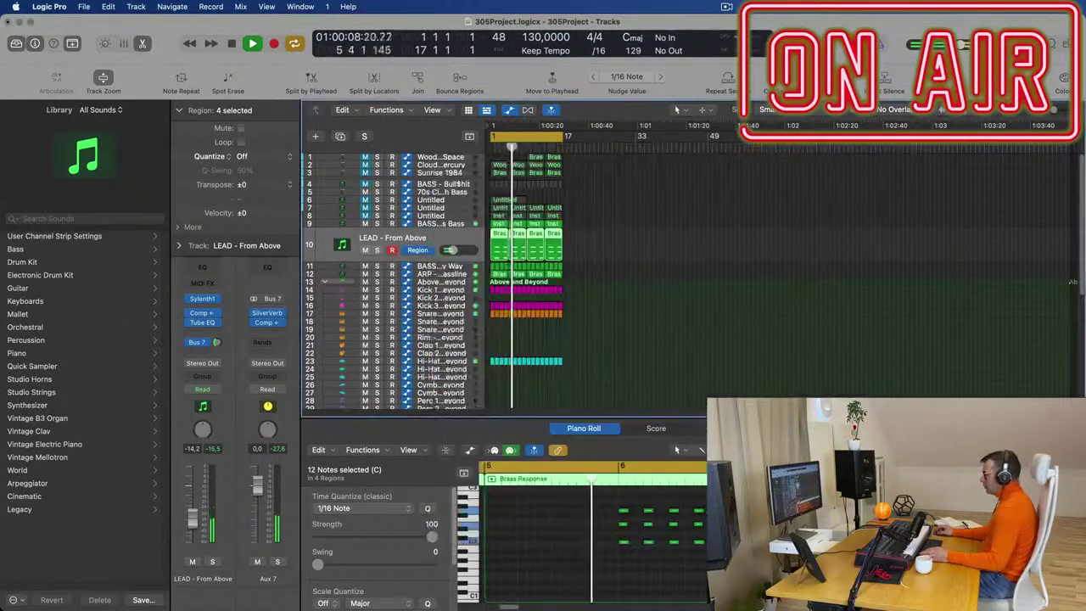
Transpose all notes of the four Brass Response regions on the lead track up one octave and replay the loop
click(662, 563)
key(super+a)
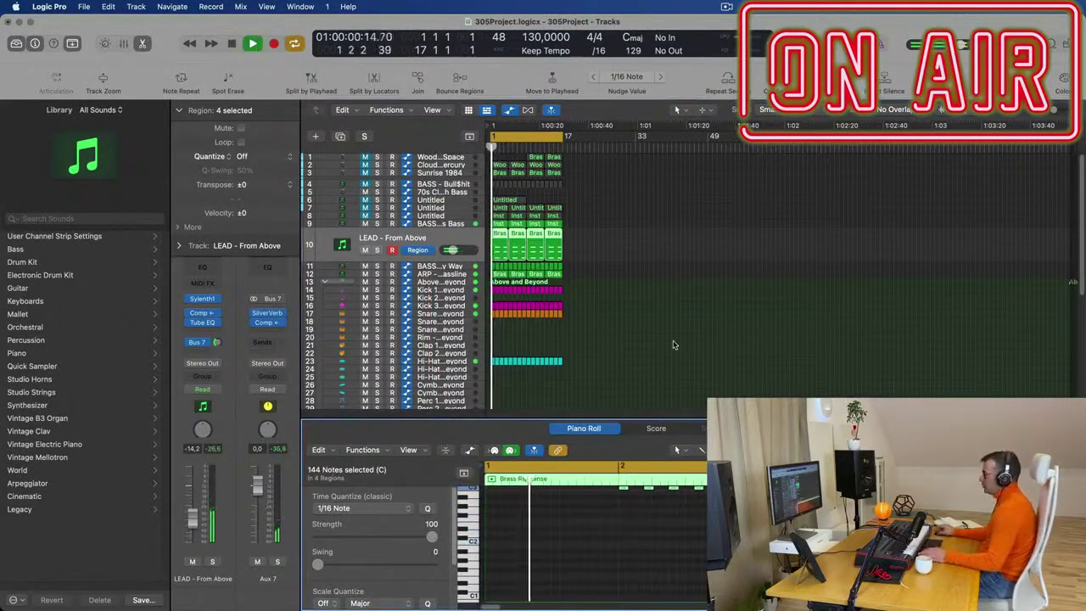
scroll(706, 348, up, 3)
scroll(721, 346, up, 2)
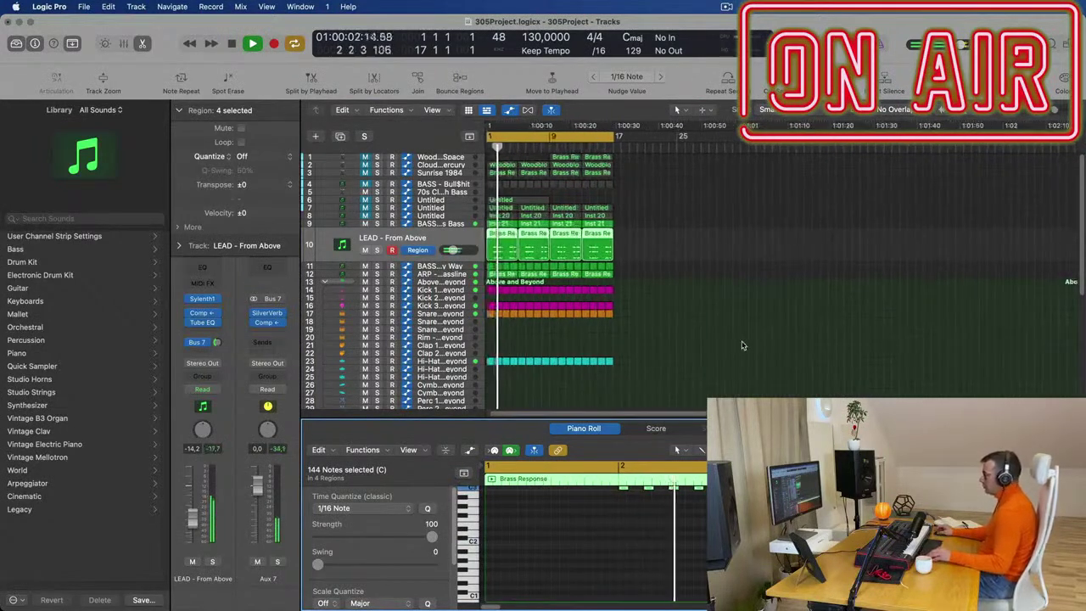
key(space)
key(space)
Repeat all regions on every track until the 16-bar loop fills 64 bars, and clear the selection
scroll(732, 345, down, 3)
click(691, 334)
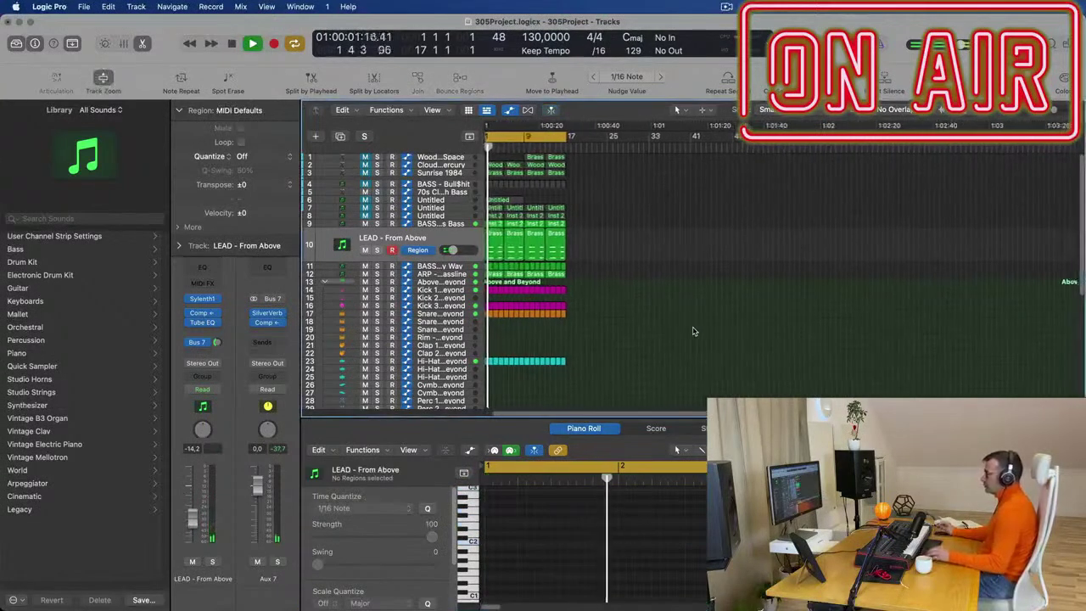
scroll(695, 329, up, 3)
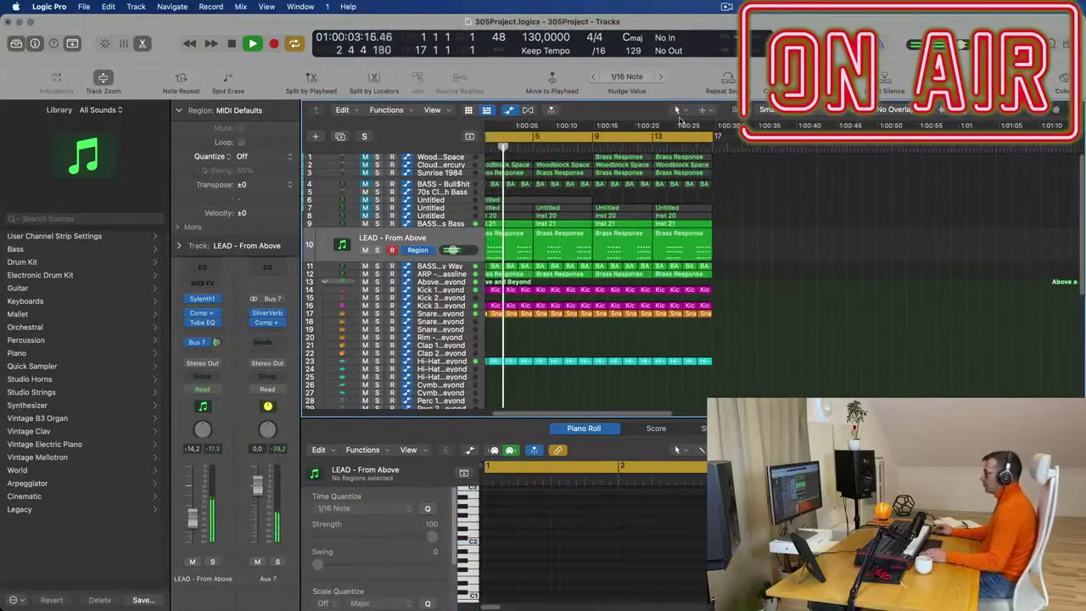
scroll(743, 319, left, 2)
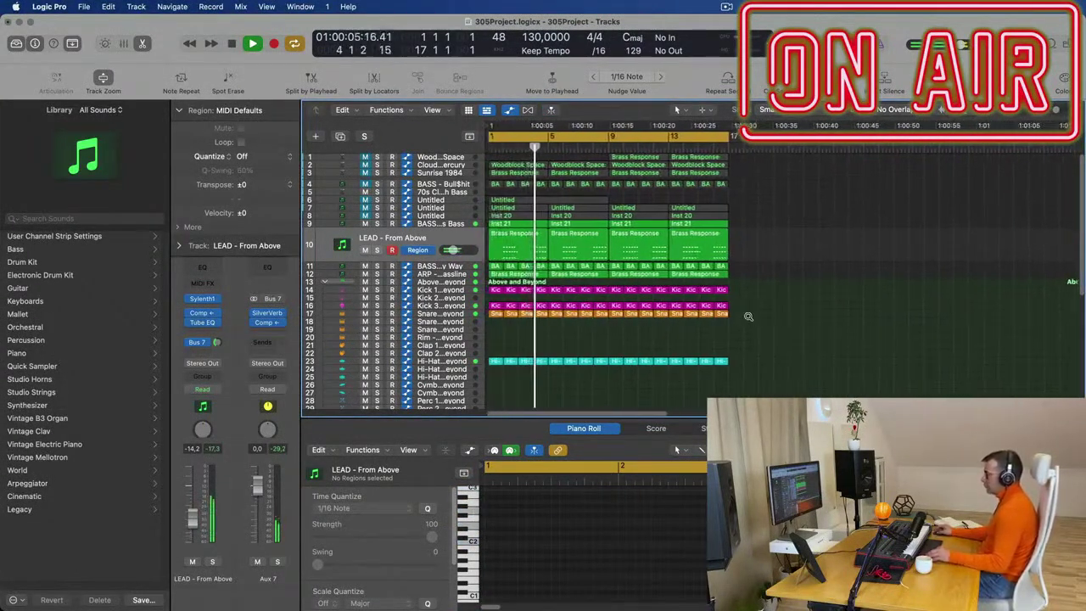
key(super+a)
key(super+r)
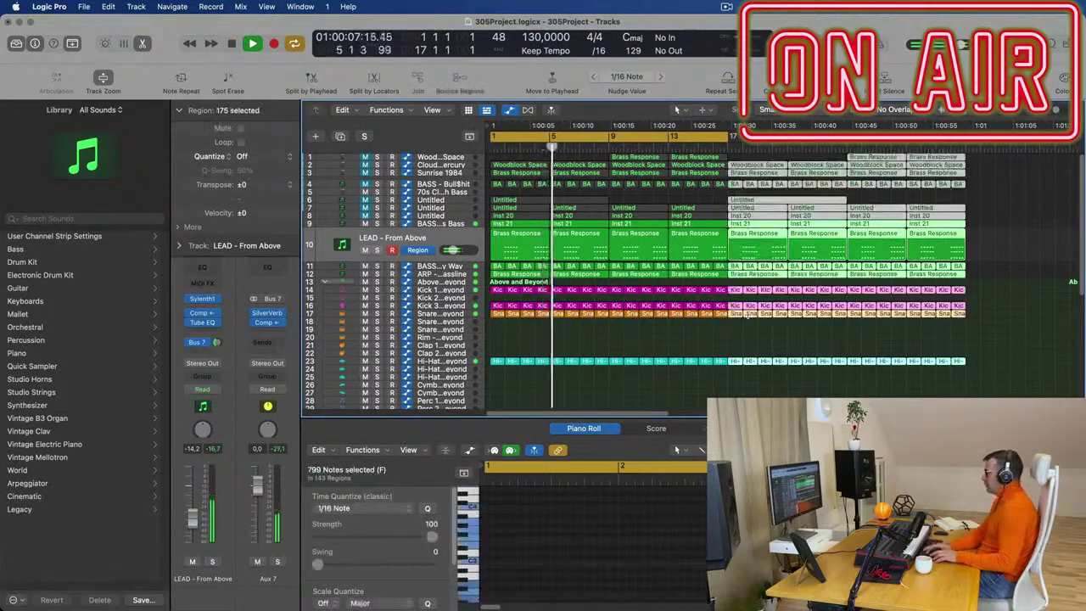
scroll(631, 353, down, 6)
click(578, 352)
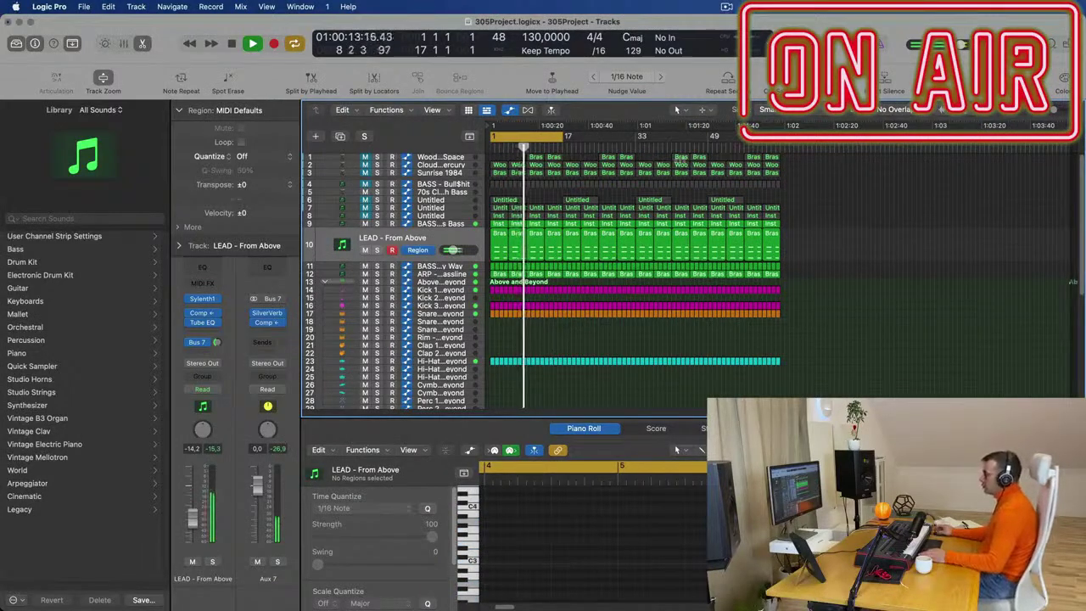
Extend the cycle range to bar 65 so it spans the whole arrangement, and replay from the start
drag(567, 136, 780, 139)
key(space)
key(space)
scroll(593, 330, up, 4)
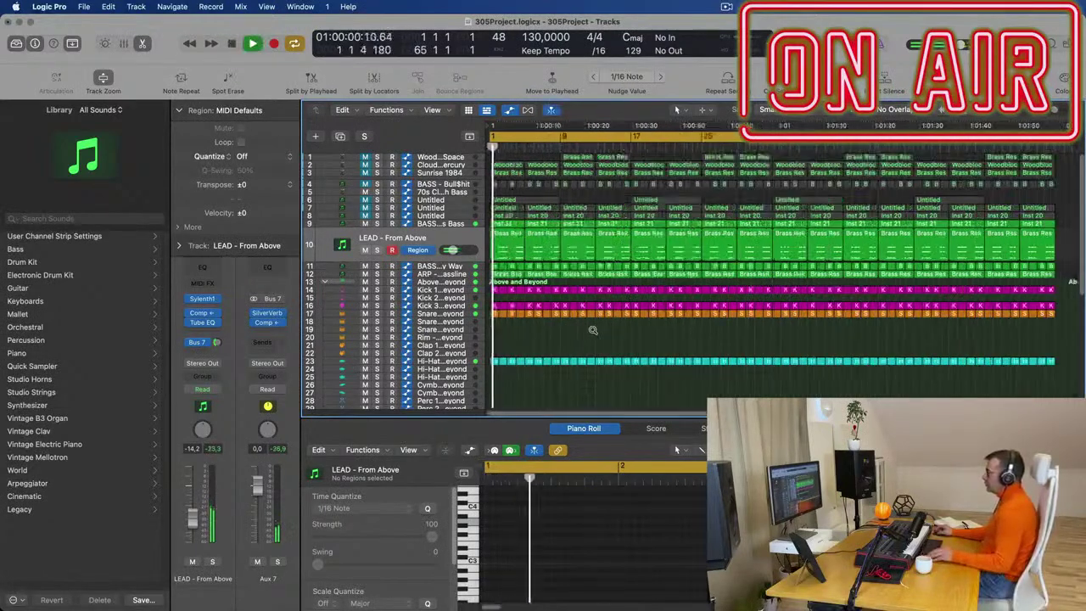
scroll(593, 330, up, 1)
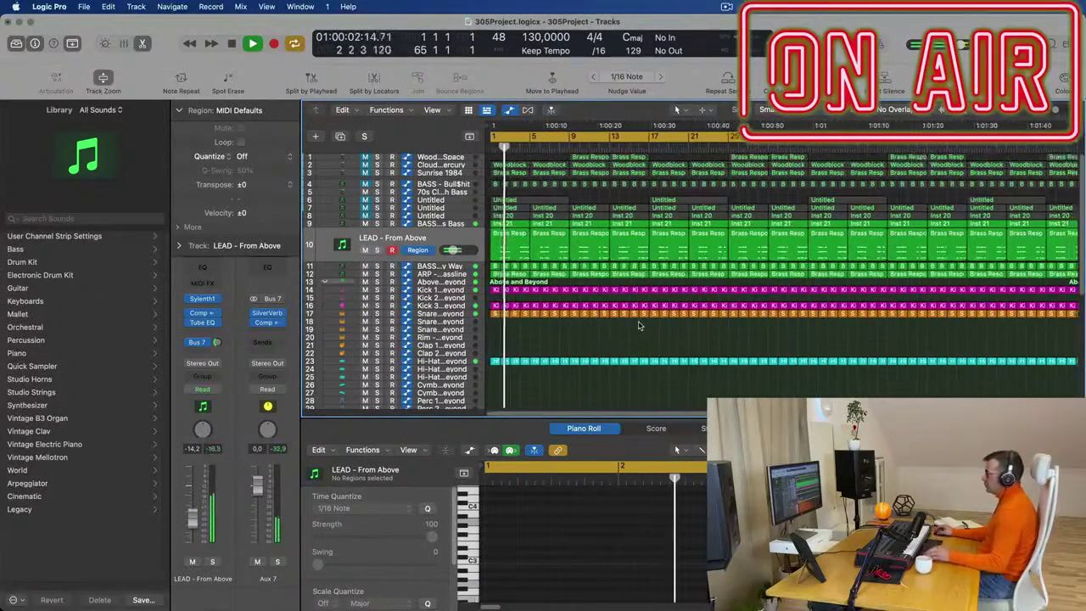
Delete the Inst 21 bass region and the Brass Response lead region in bars 1 to 4 on tracks 9 and 10, and replay
key(space)
click(521, 224)
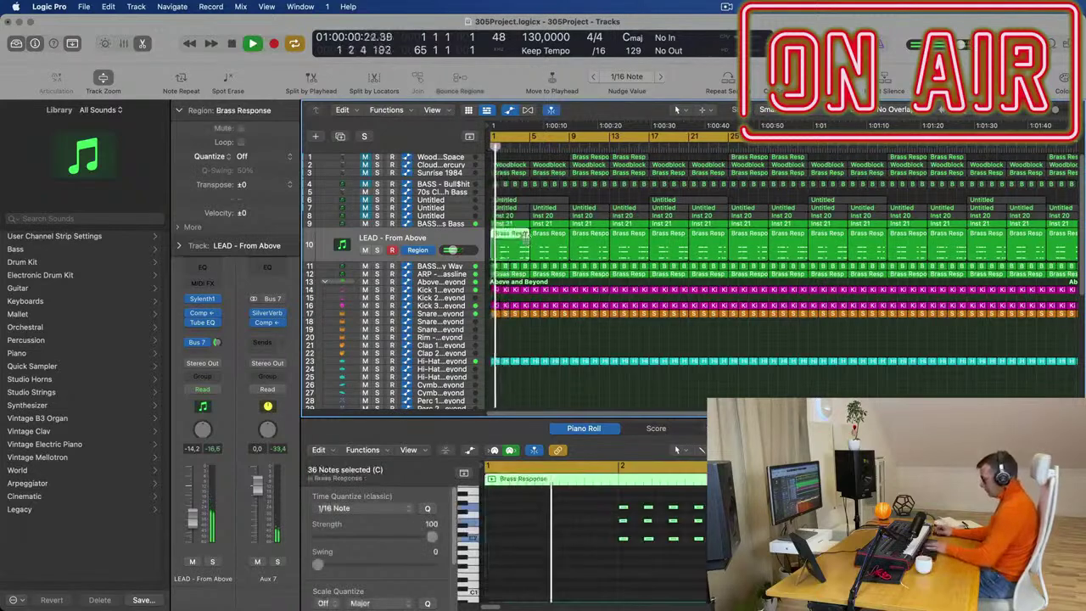
key(Delete)
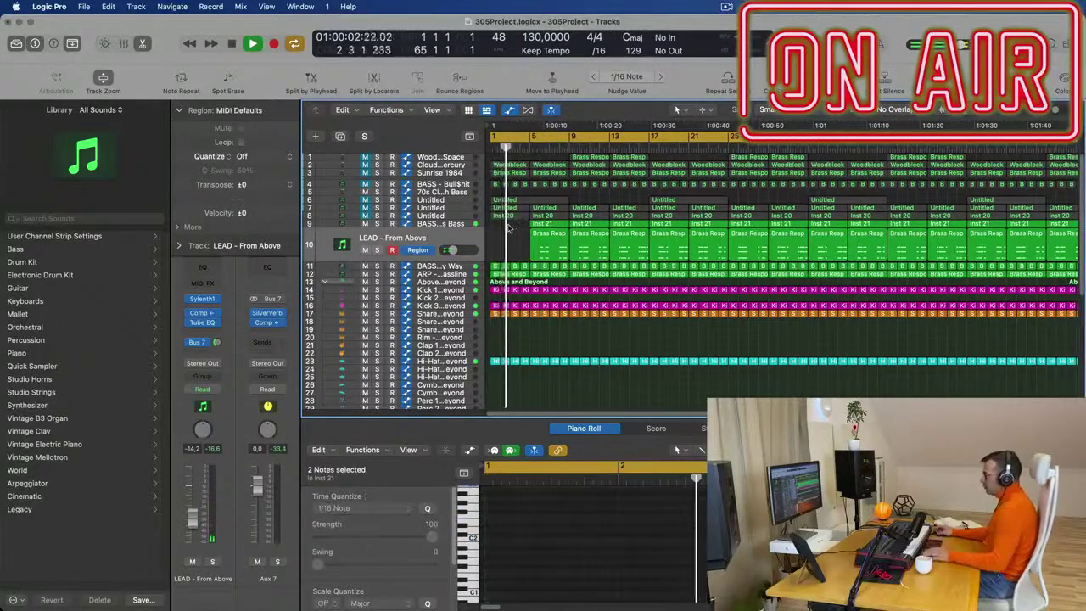
key(space)
key(space)
Listen to the ARP - Fat Bassline track soloed, and return to the full mix
click(453, 274)
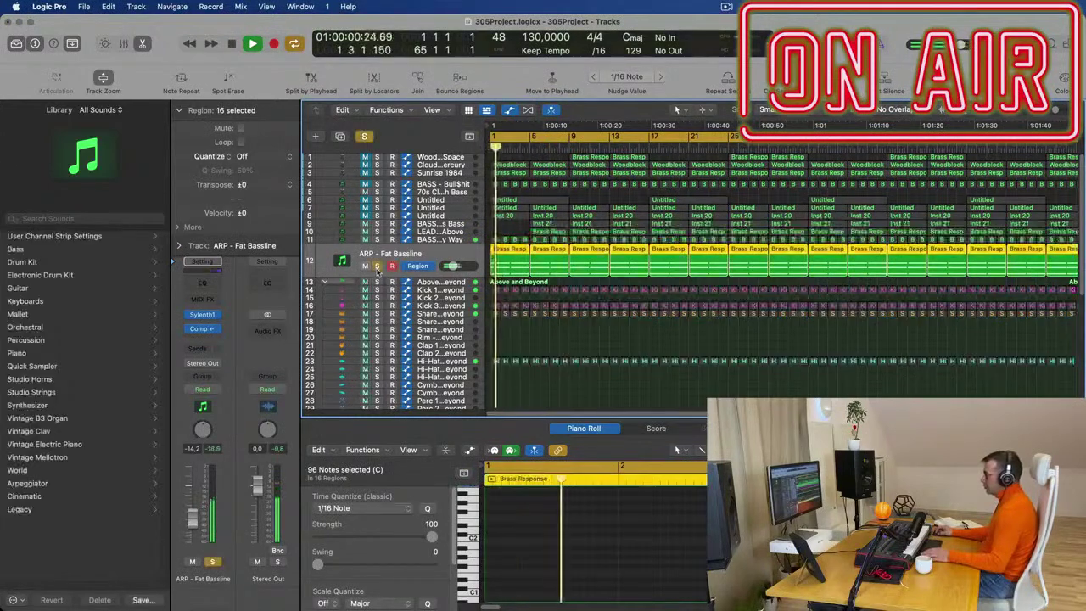
key(space)
key(space)
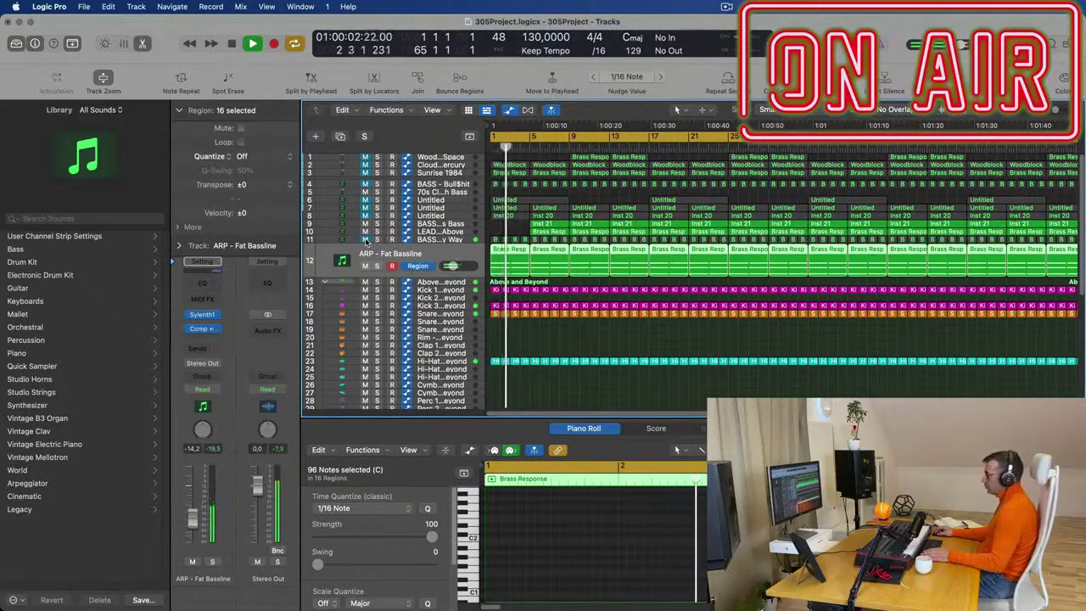
Delete the BASS - Get Outta My Way regions in bars 1 to 4 and replay from the start
key(space)
drag(494, 232, 524, 241)
key(Delete)
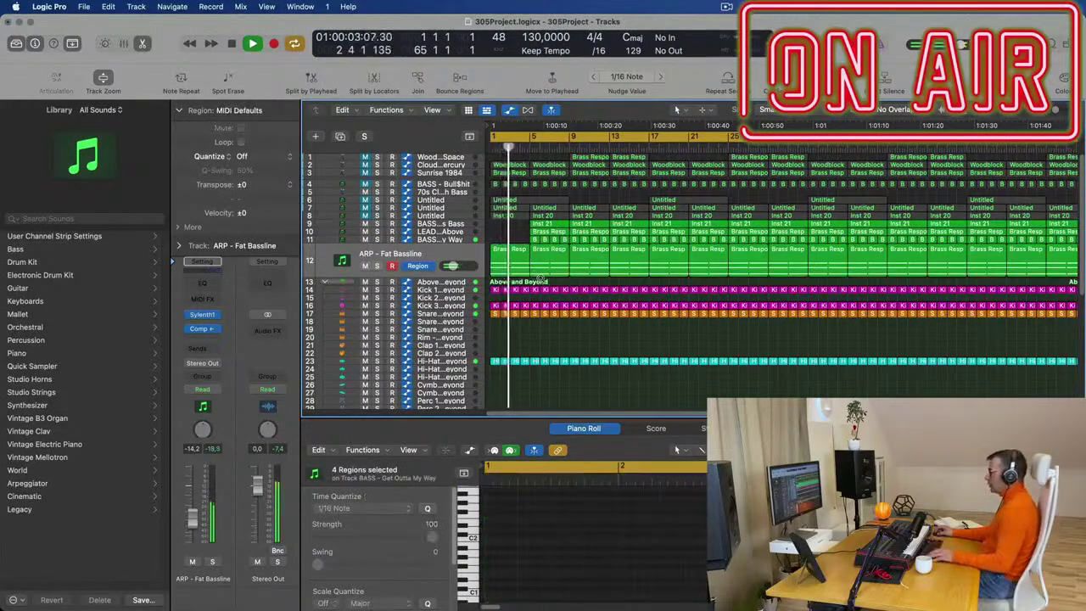
scroll(627, 289, up, 3)
key(space)
Delete the bass and lead regions on tracks 9 to 11 from bar 5 up to bar 17, and replay
scroll(603, 288, down, 4)
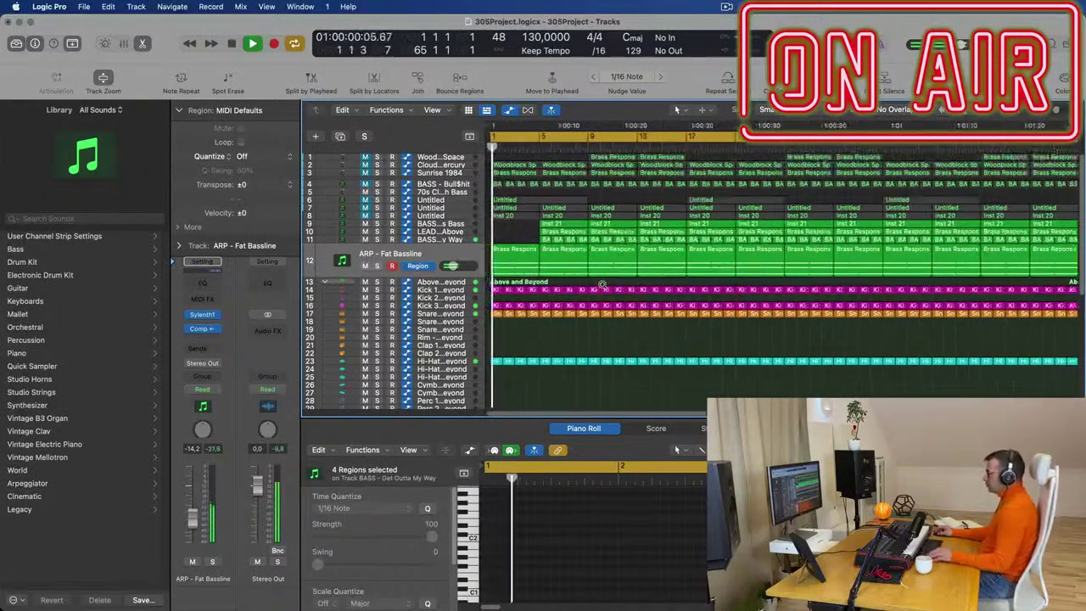
key(space)
key(space)
drag(526, 222, 607, 241)
key(Delete)
key(Delete)
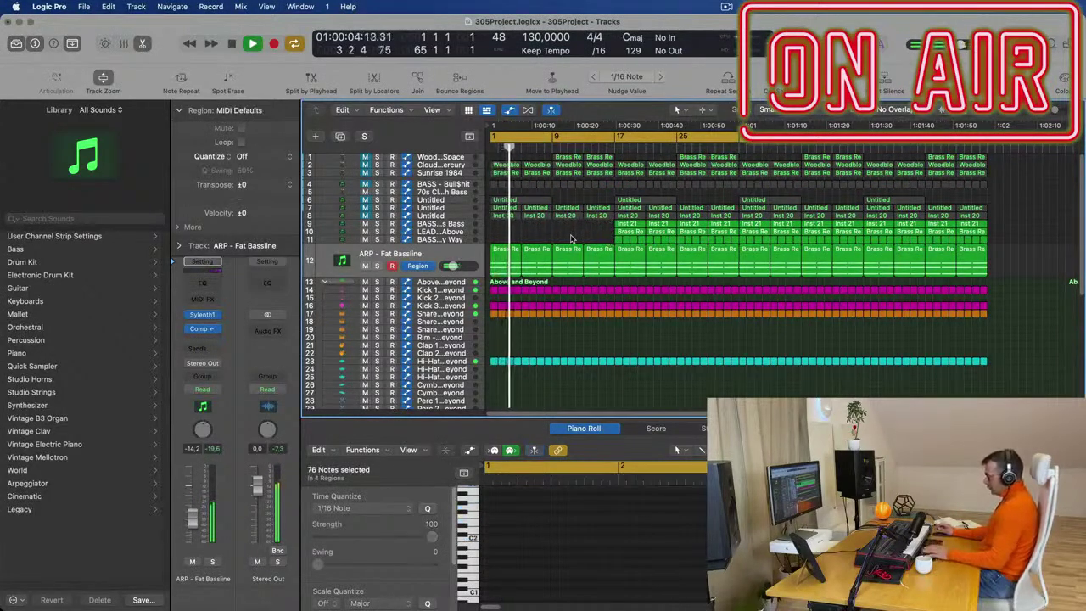
key(space)
key(space)
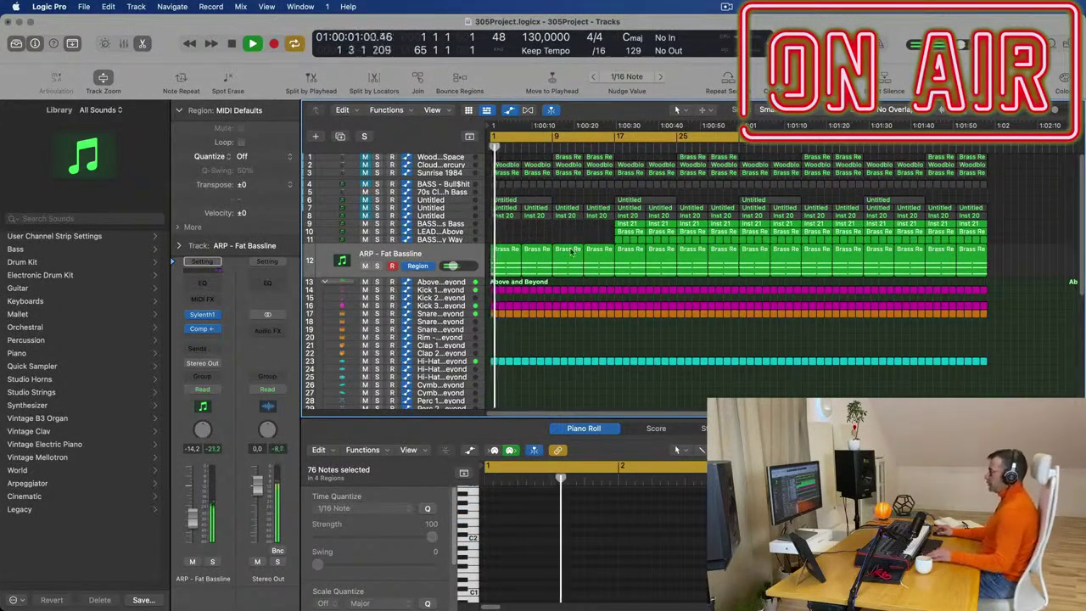
Delete the Kick 3 Sub regions from bar 1 up to bar 17 and replay from the start
scroll(603, 282, up, 3)
scroll(603, 282, up, 3)
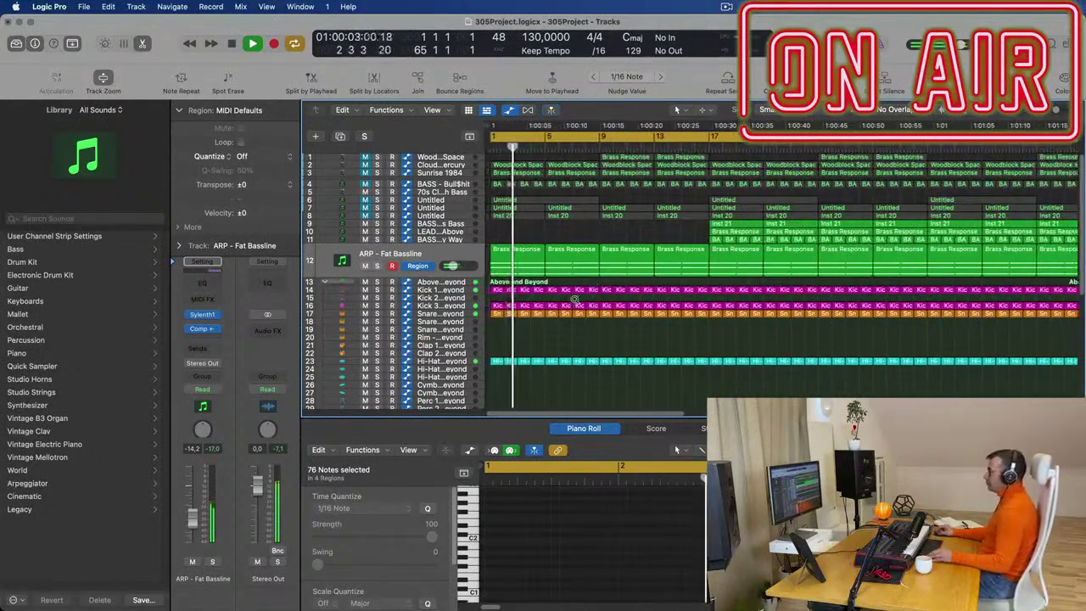
scroll(571, 300, down, 1)
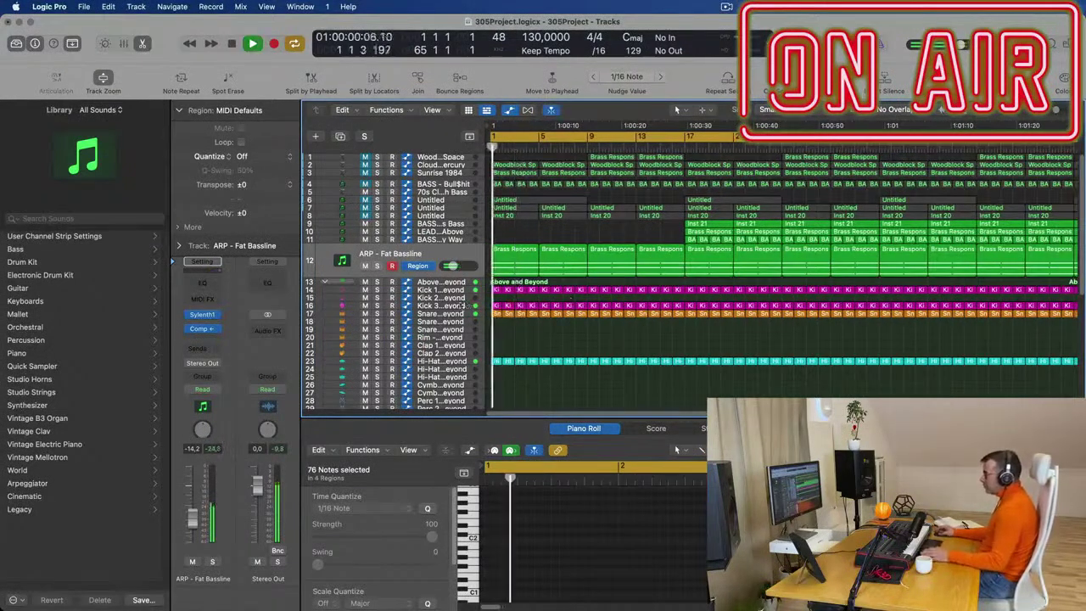
click(360, 304)
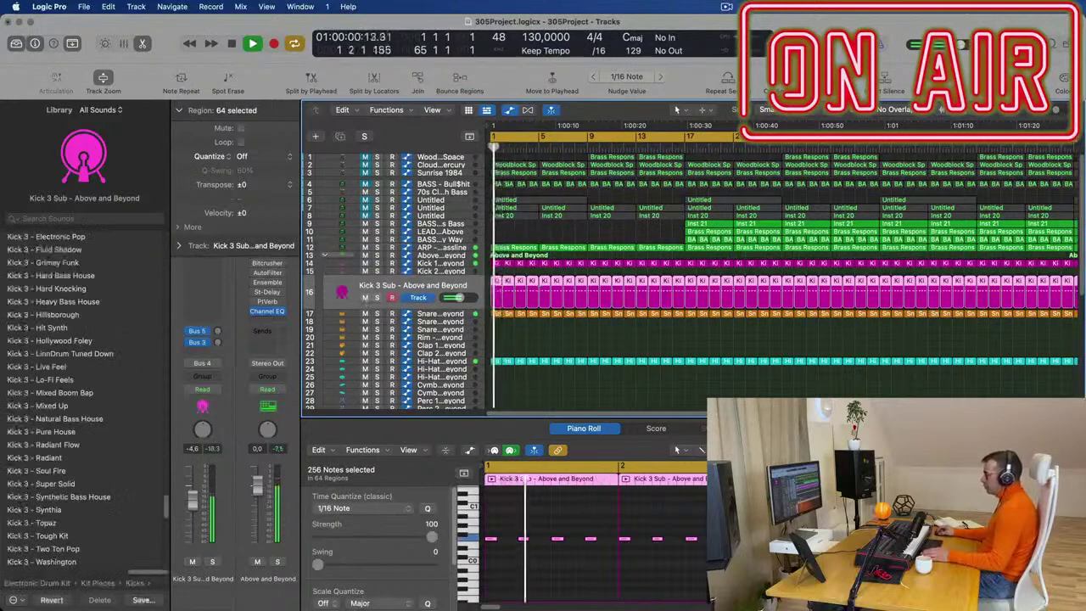
drag(519, 278, 677, 292)
key(Delete)
key(space)
key(space)
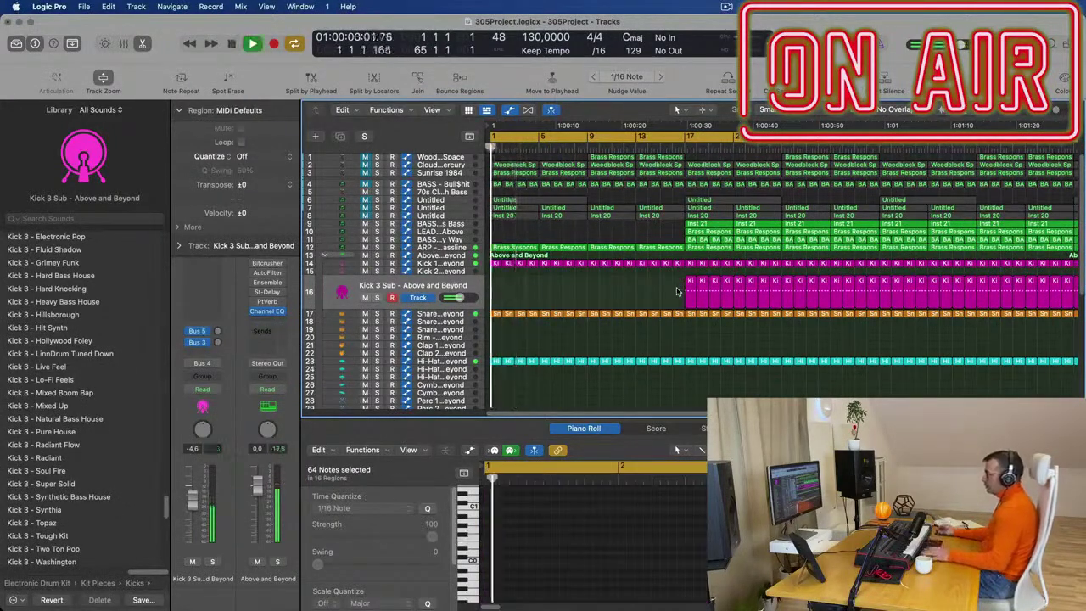
Open Sylenth1 on the ARP - Fat Bassline track and set the track's automation mode to Touch
scroll(527, 291, down, 5)
scroll(527, 291, up, 2)
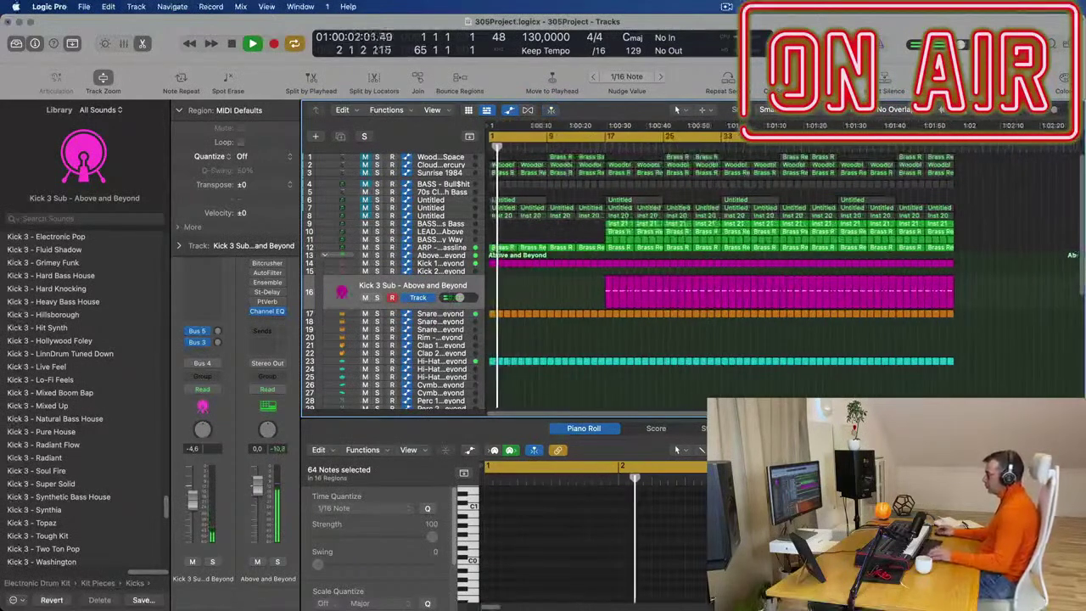
click(447, 247)
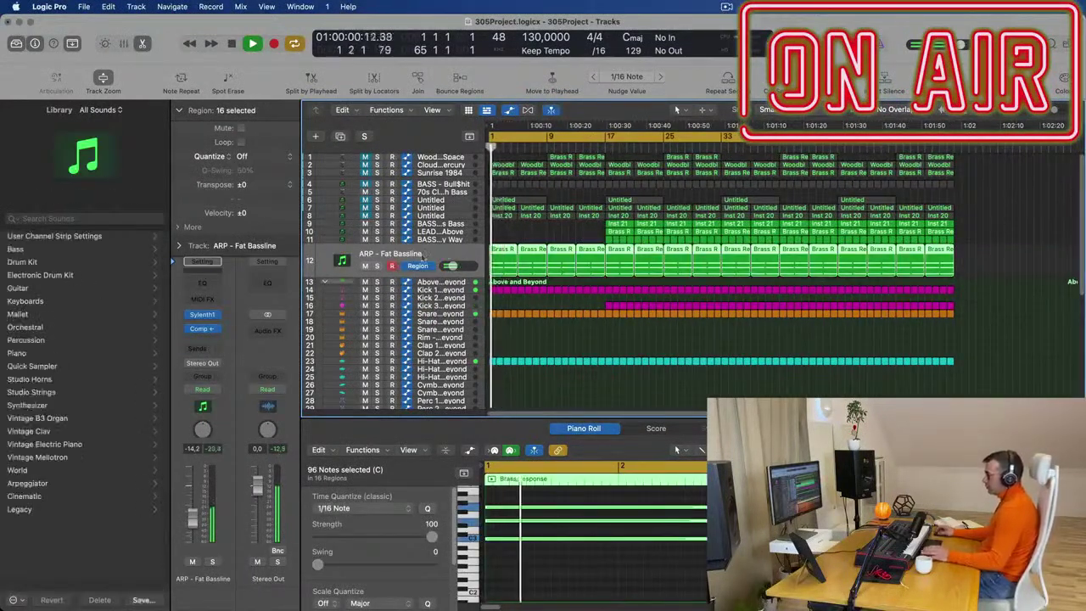
click(202, 315)
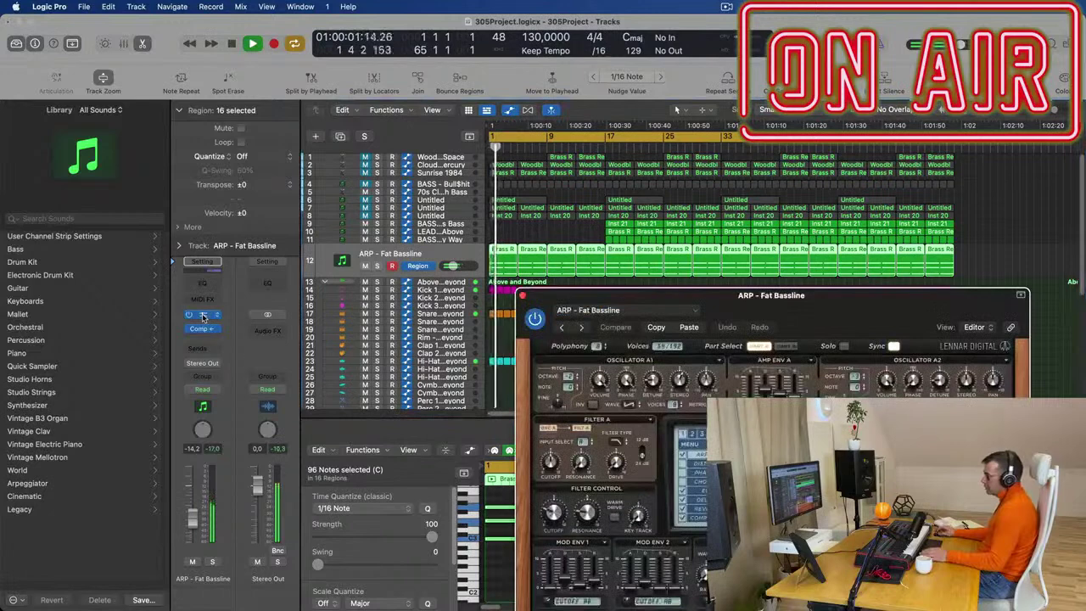
click(202, 389)
click(202, 403)
Record a small filter control cutoff move in the arpeggio's Sylenth1, close the synth, and display the track's automation
drag(550, 514, 550, 522)
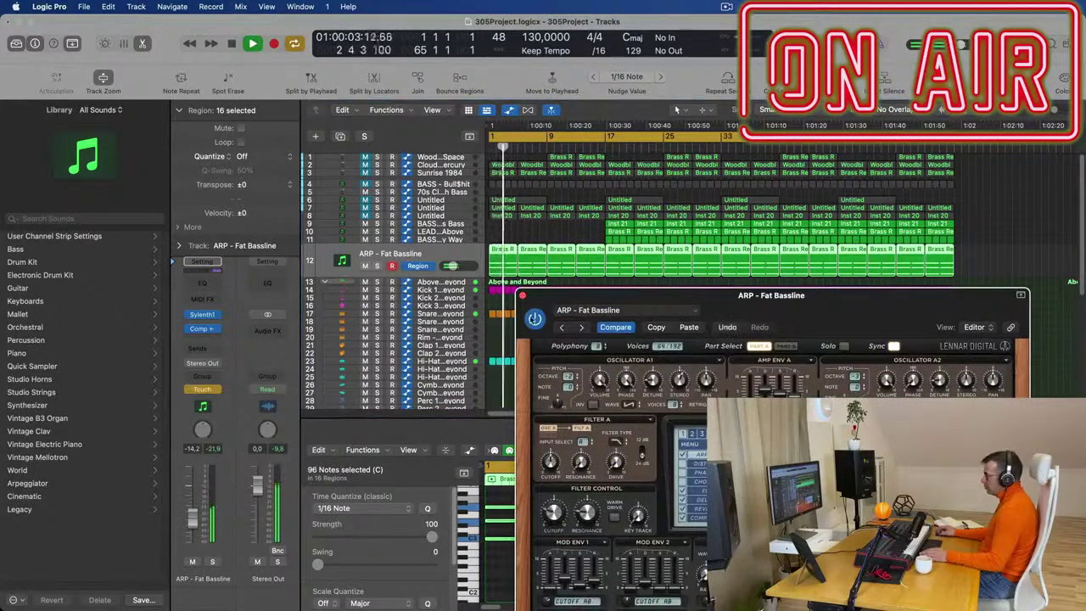
click(522, 297)
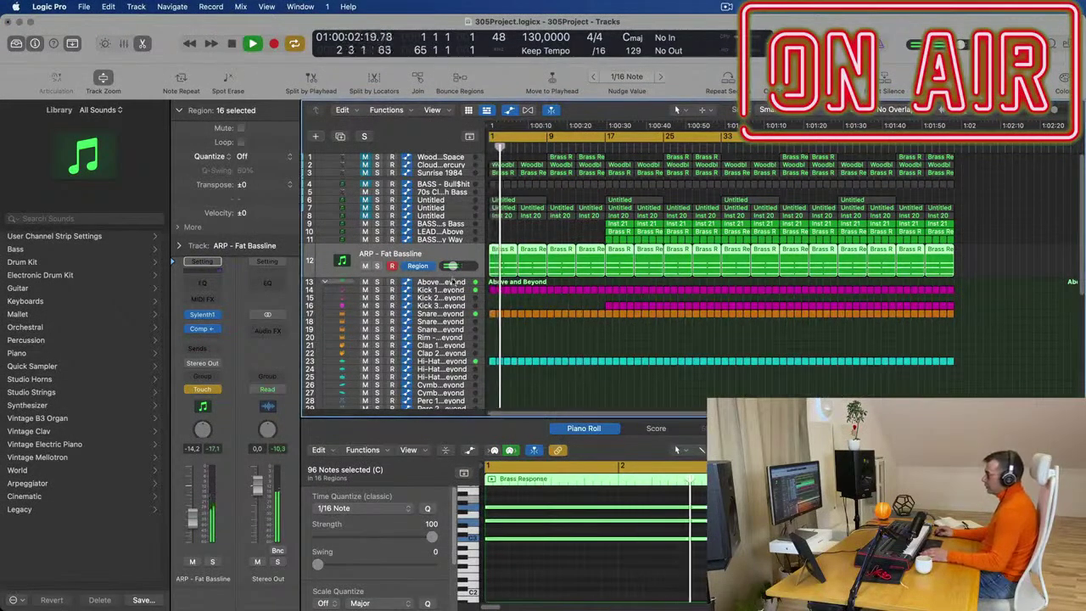
drag(451, 275, 451, 317)
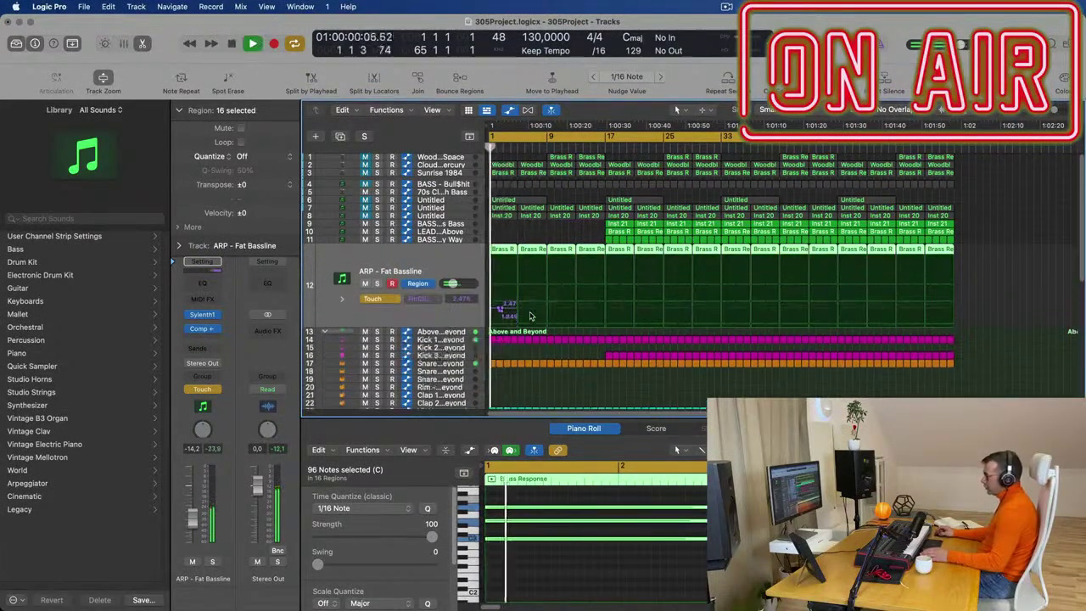
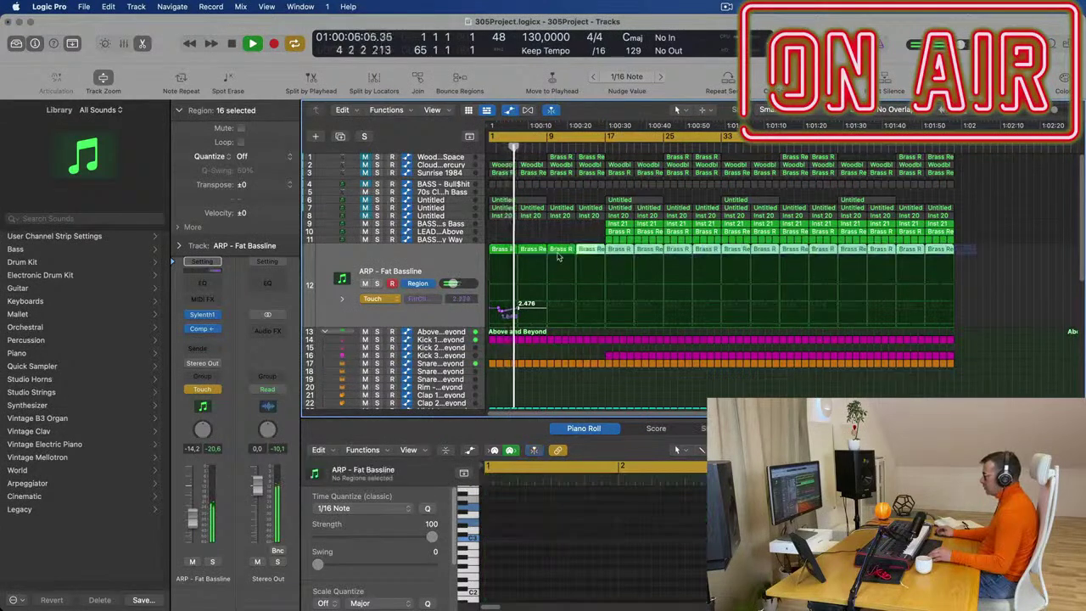
Delete every region on the ARP - Fat Bassline track from bar 5 onward and stop playback
key(Delete)
key(space)
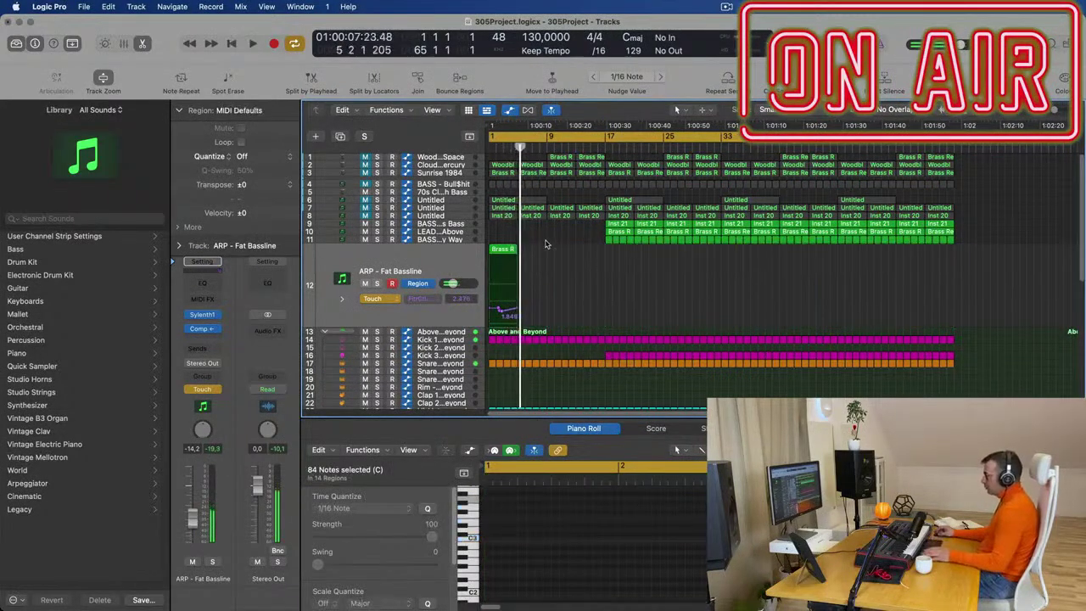
click(505, 249)
click(506, 243)
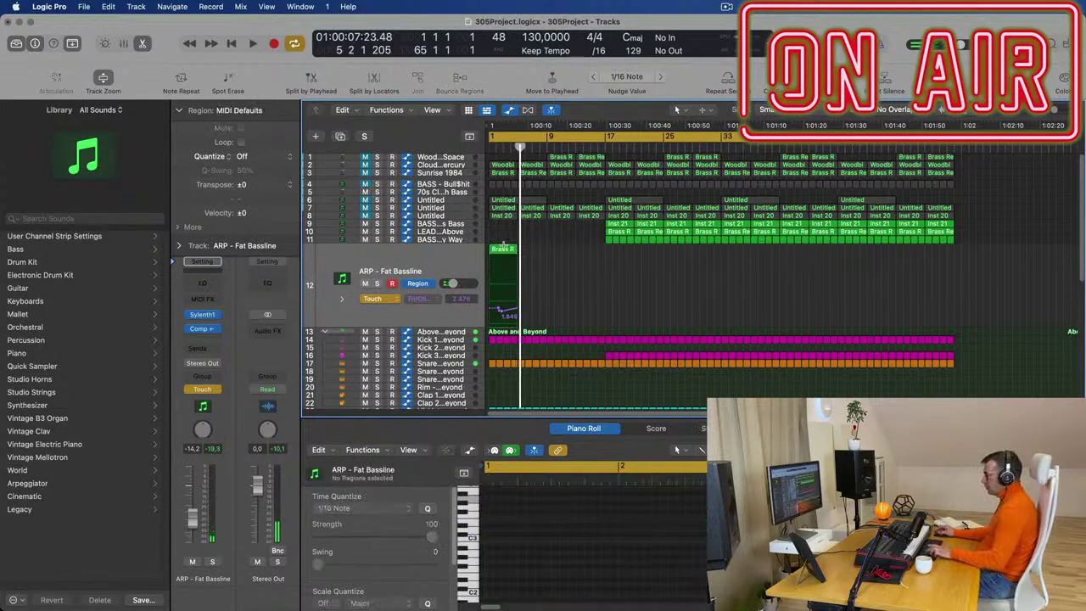
Repeat the arpeggio's remaining first region with its cutoff automation along the track up to bar 65
click(507, 253)
key(super+r)
key(super+r)
key(super+r)
key(super+r)
key(super+r)
key(super+r)
key(super+r)
key(super+r)
key(super+r)
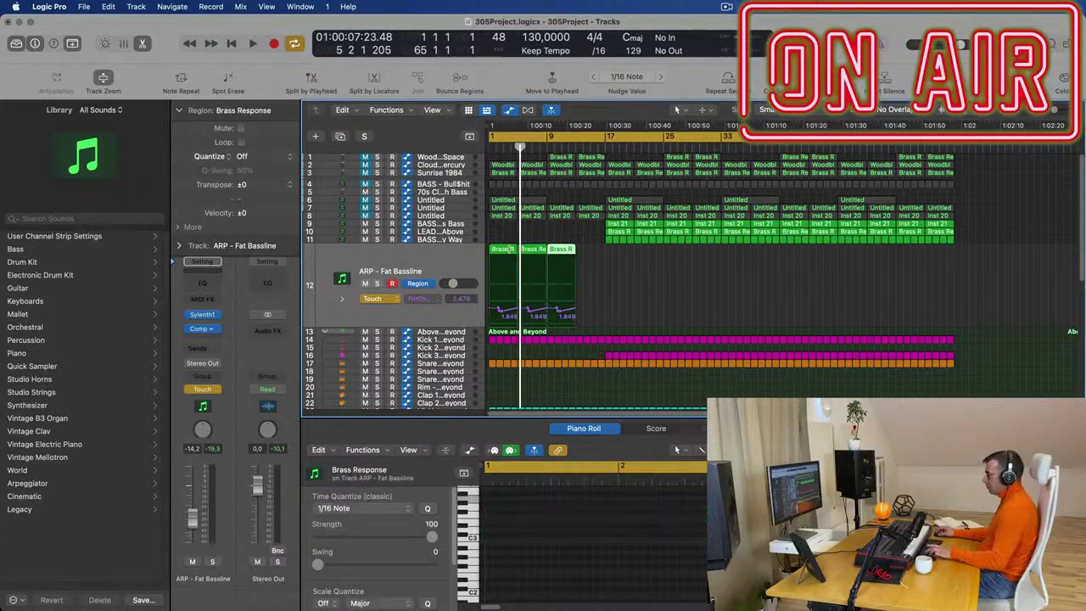
key(super+r)
key(super+r)
key(super+r)
key(super+r)
key(super+r)
key(super+r)
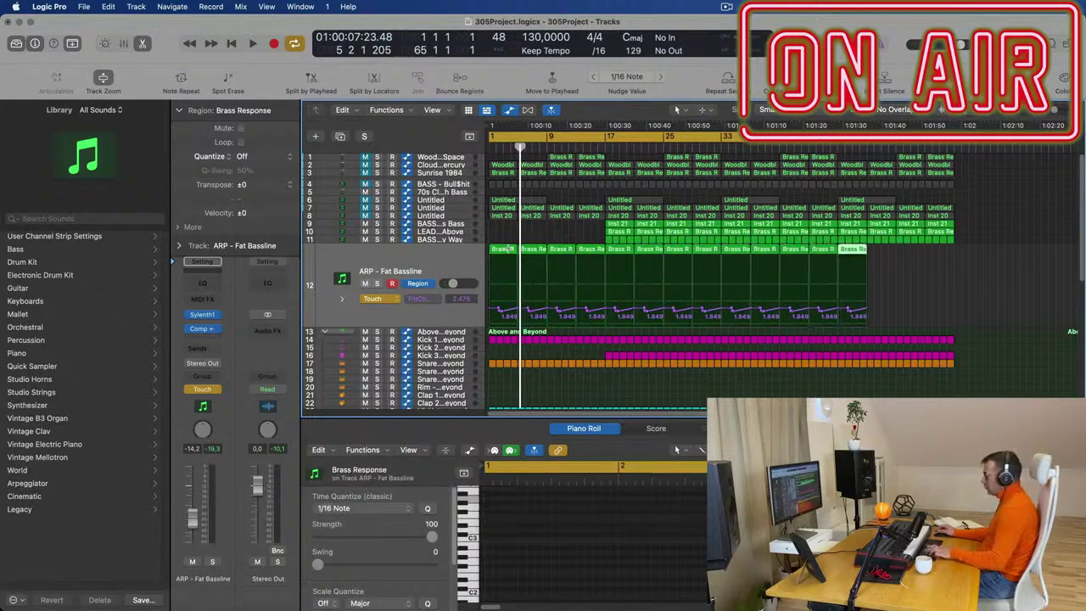
Redraw the first two arpeggio regions' cutoff as rising ramps, the second from 1.327 to about 2.508, and set the track's automation mode to Read
key(Return)
key(space)
key(super+Right)
key(super+Right)
key(super+Right)
key(super+Right)
key(super+Right)
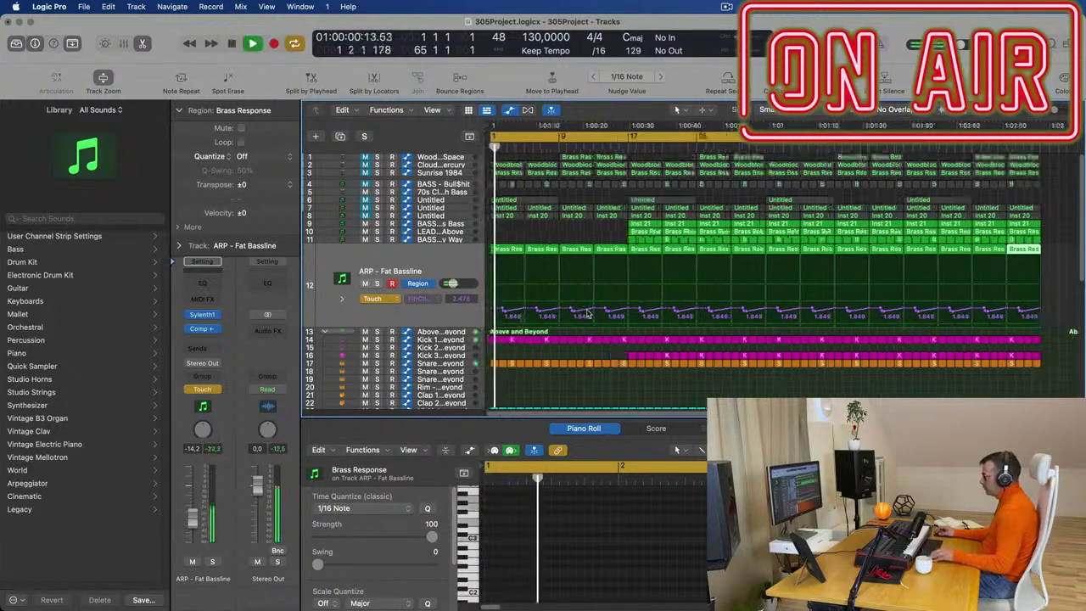
drag(634, 314, 496, 317)
drag(573, 316, 650, 314)
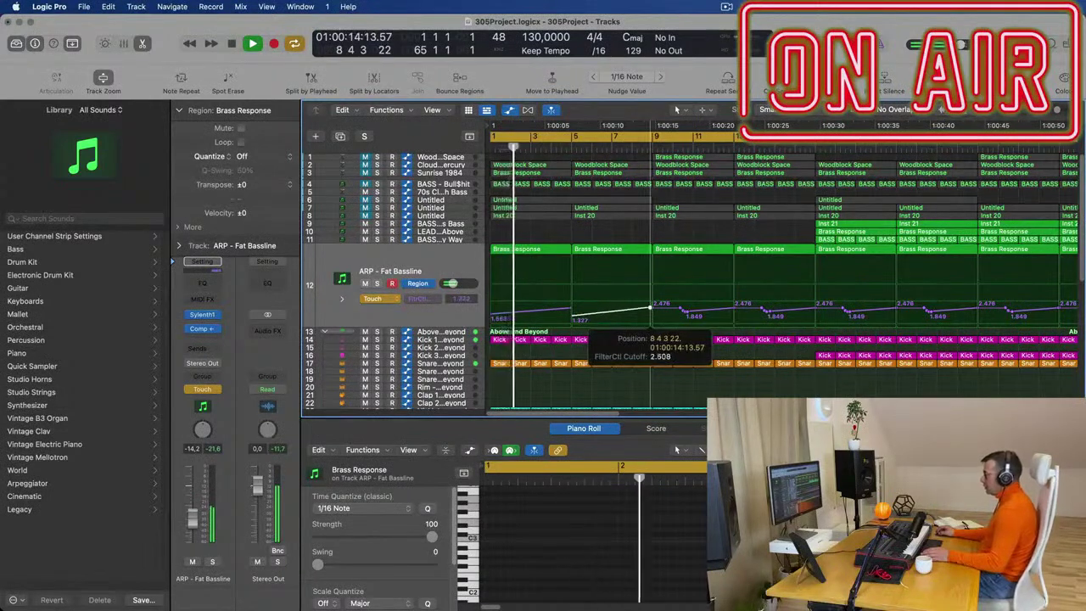
click(381, 298)
click(376, 287)
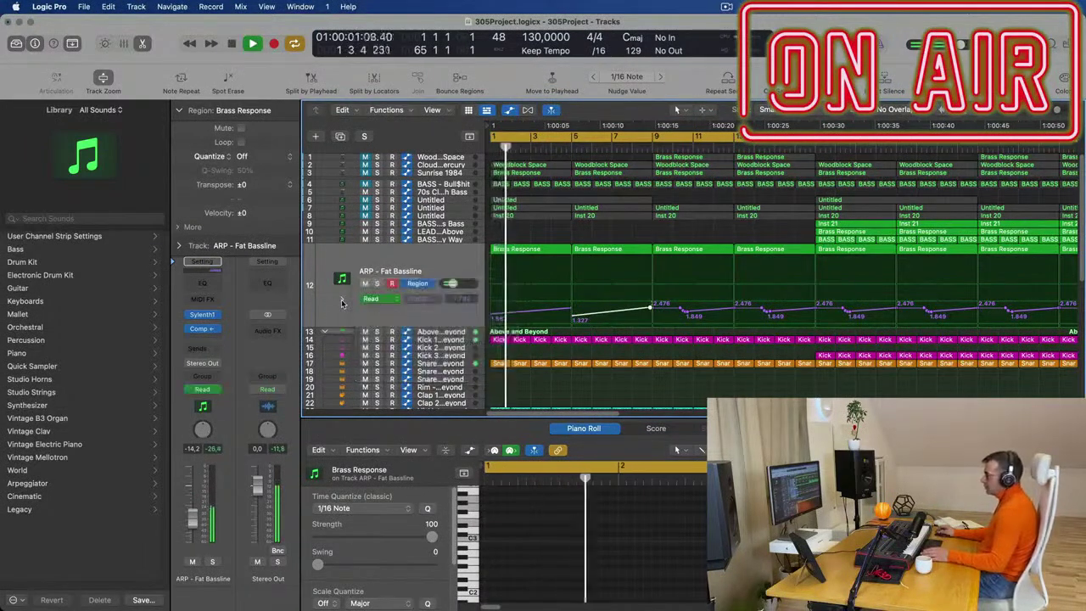
scroll(493, 315, left, 1)
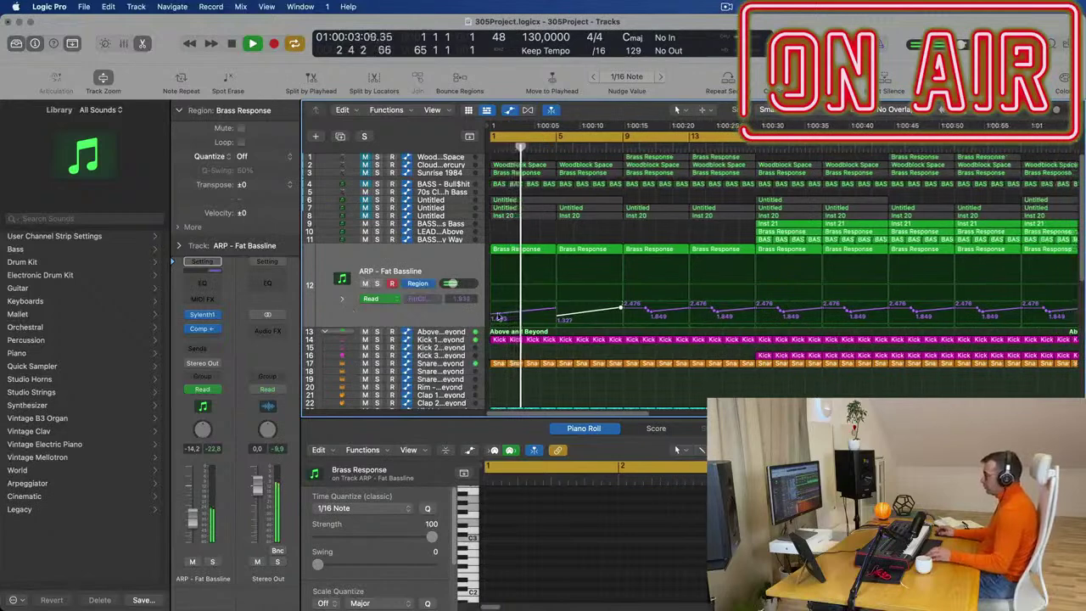
Set the cutoff point at the start of the arpeggio region at bar 5 to about 1.354 and replay from the start
scroll(556, 311, up, 10)
key(space)
click(634, 252)
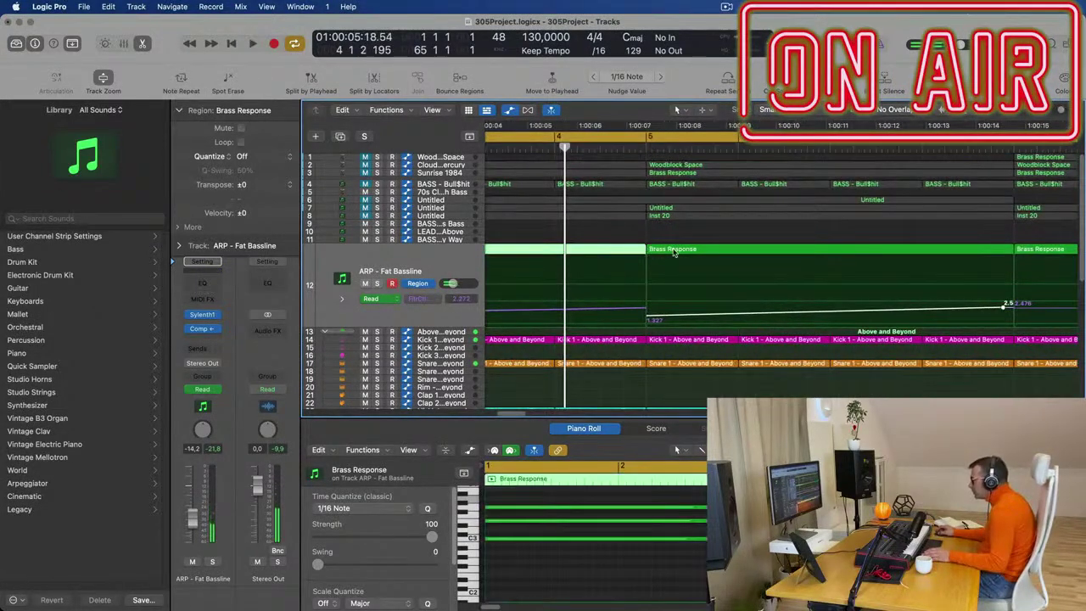
click(674, 252)
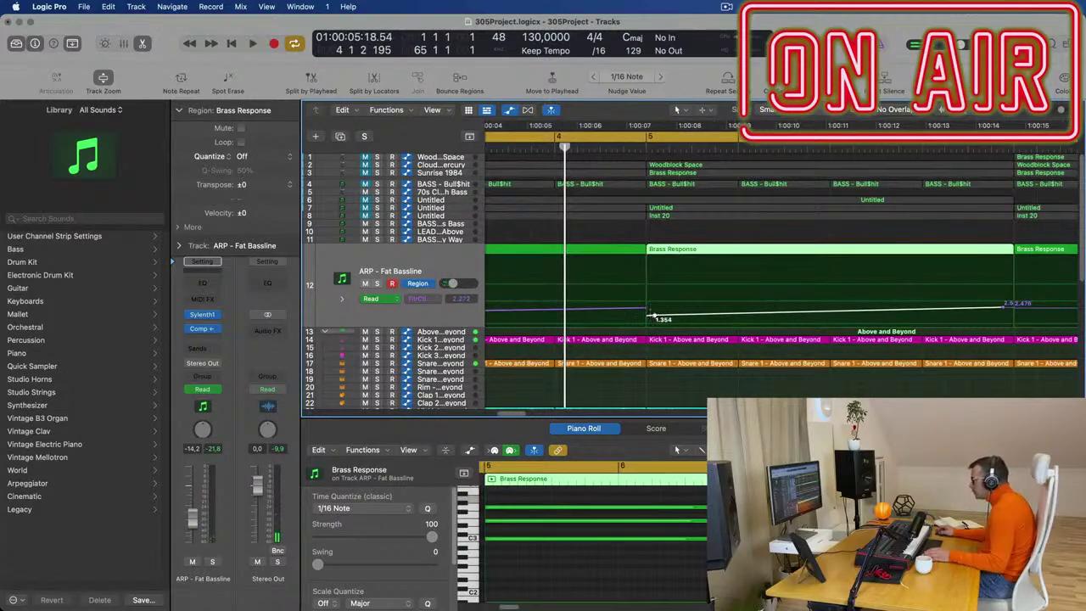
click(651, 314)
key(Return)
key(space)
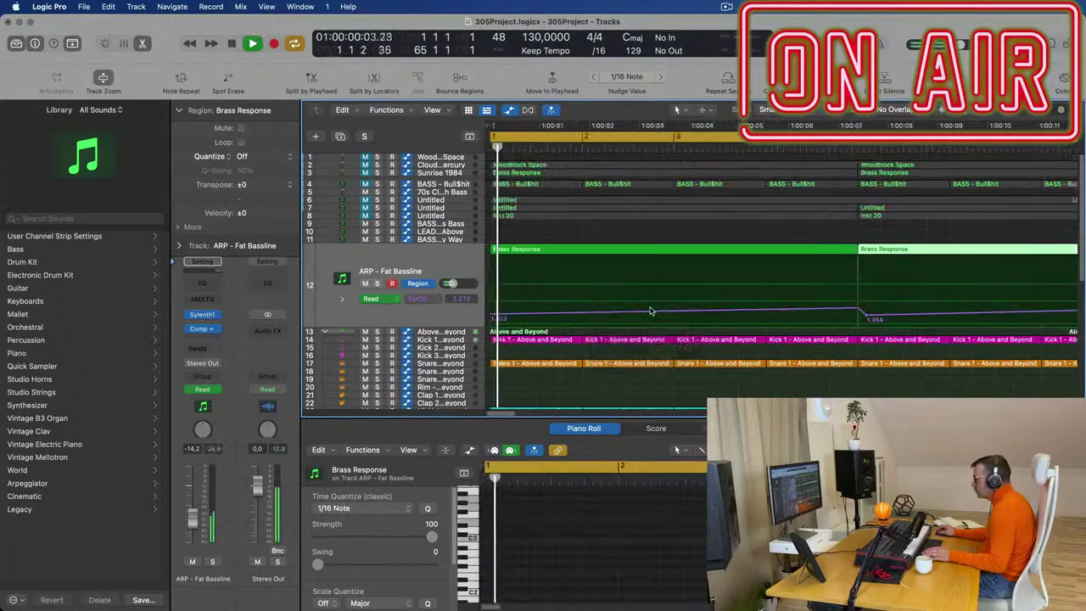
Replay the intro from bar 1 to listen to the arpeggio's filter ramps
scroll(620, 310, down, 4)
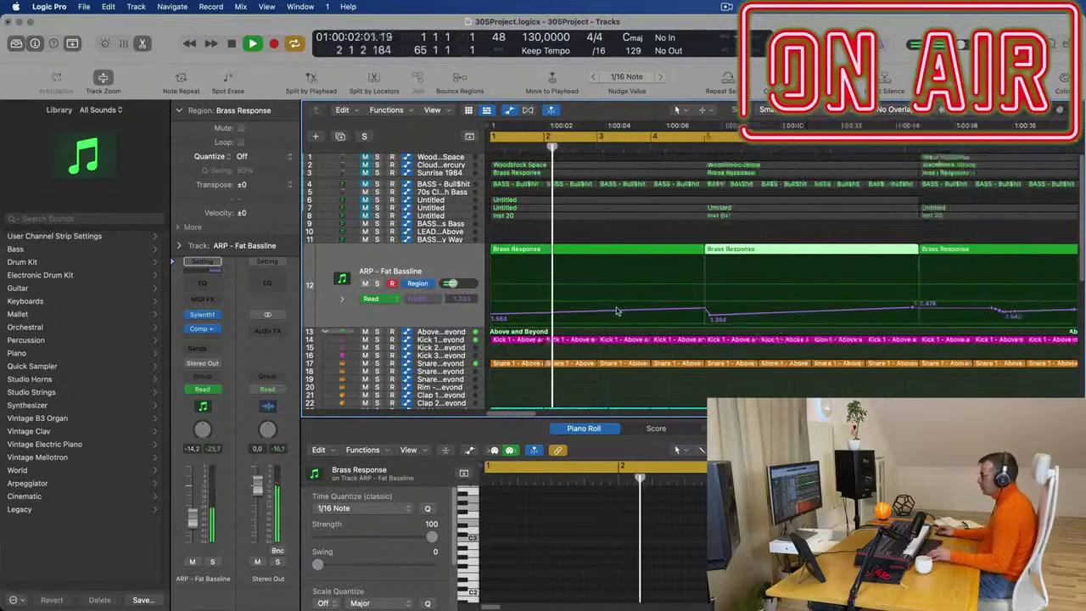
key(Return)
scroll(591, 353, down, 2)
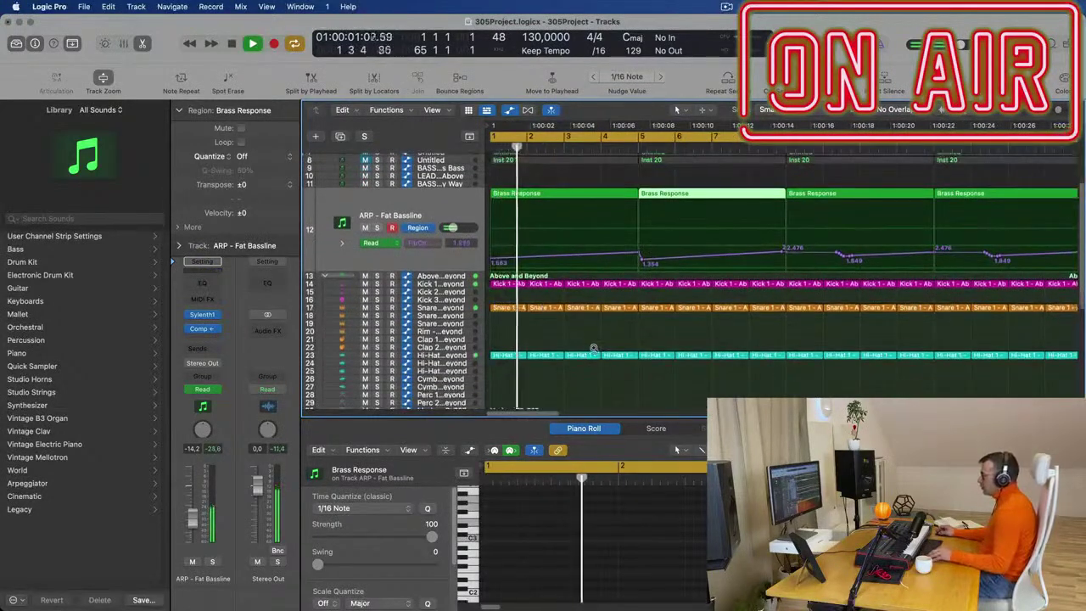
click(583, 261)
scroll(526, 221, up, 3)
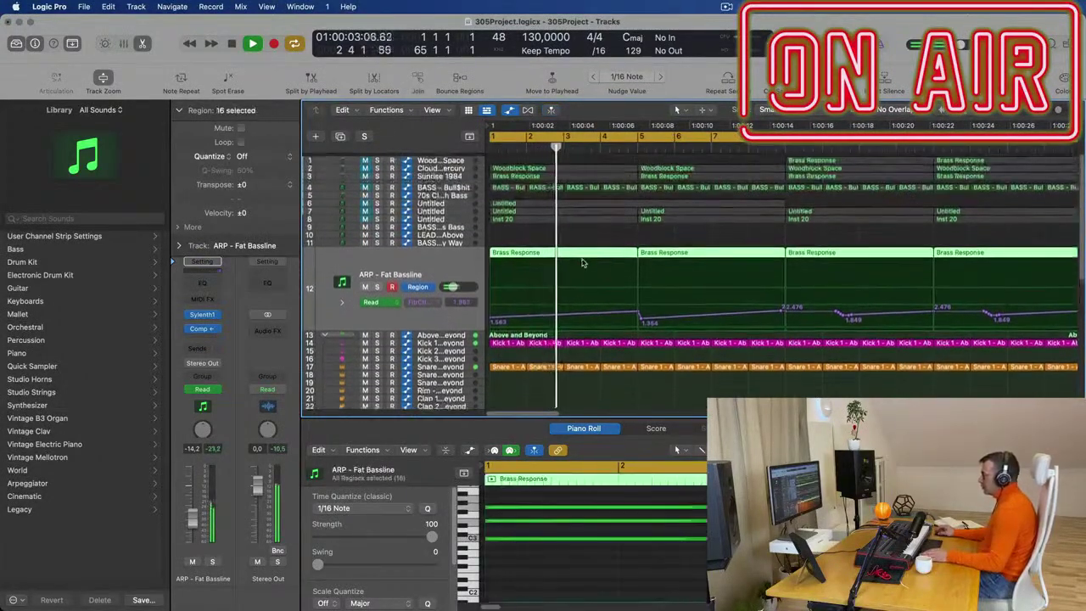
key(Return)
key(space)
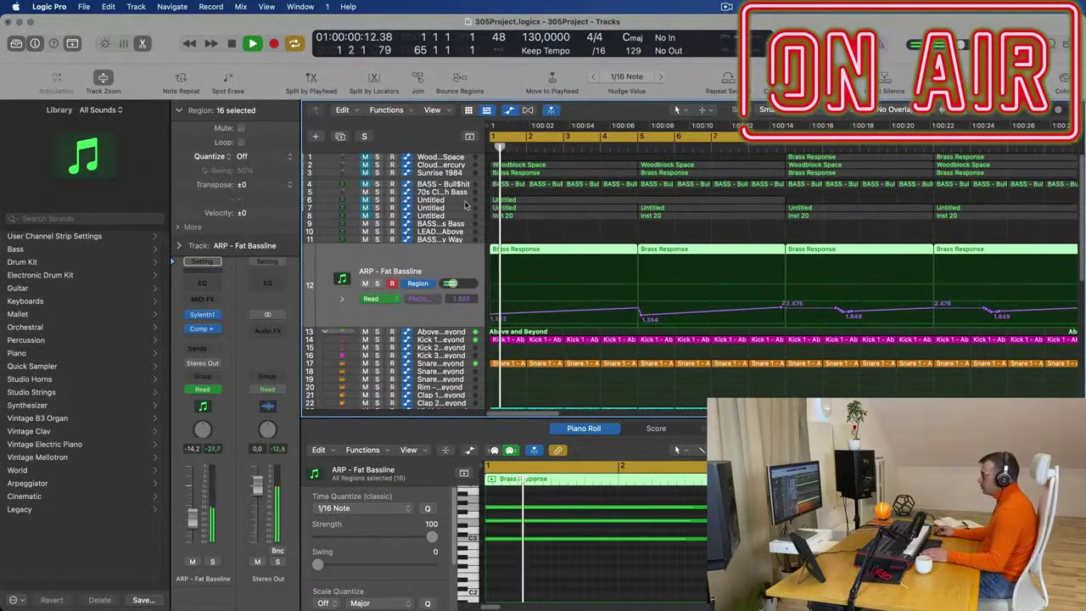
Unmute the Untitled pad on track 6 and cut away its first region from bar 5 to bar 9
click(404, 200)
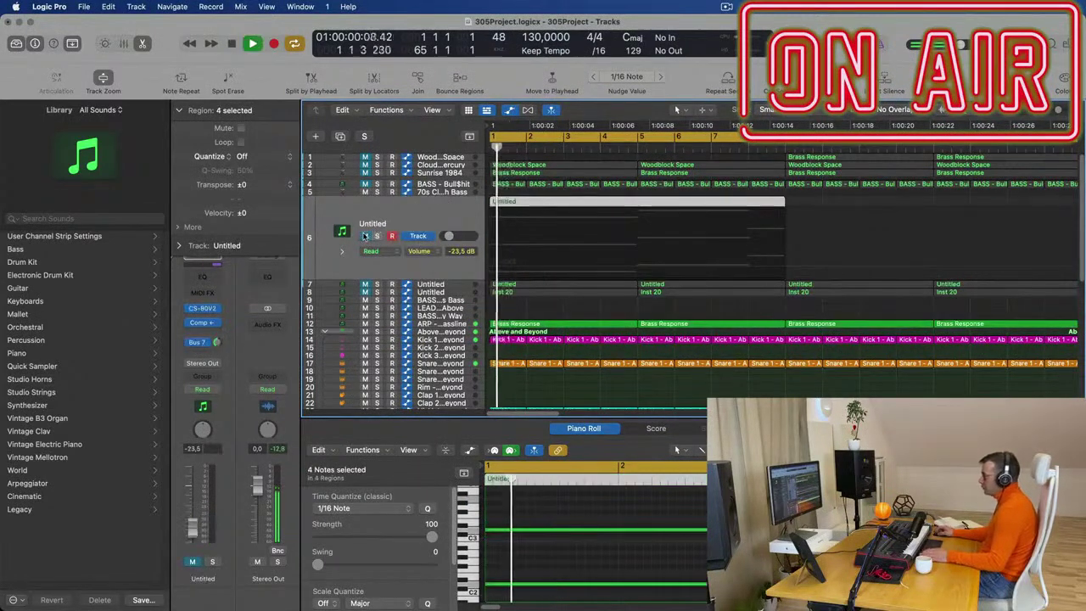
key(space)
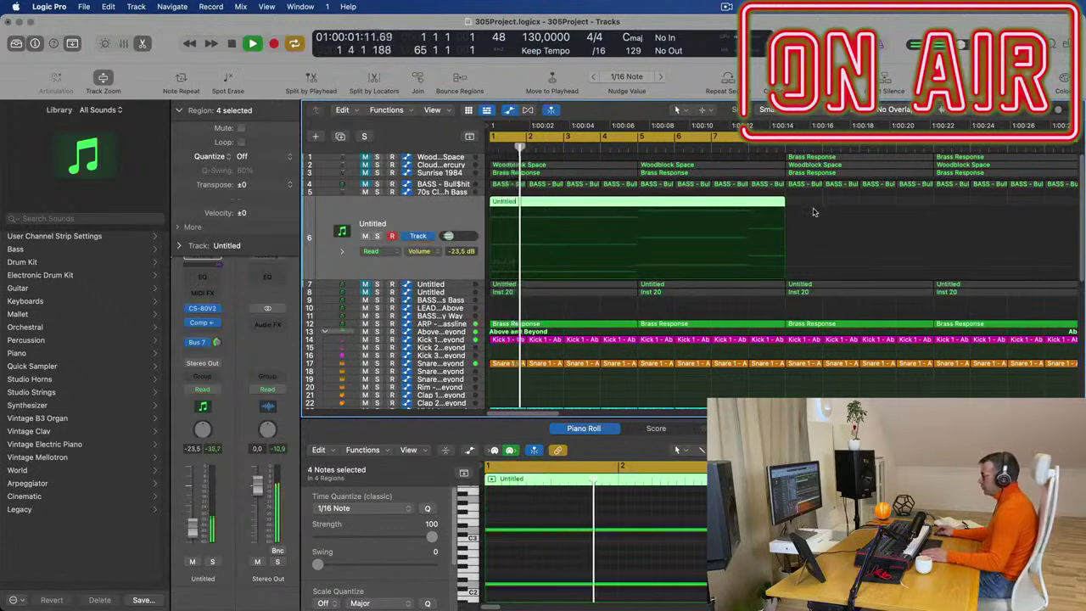
key(space)
key(space)
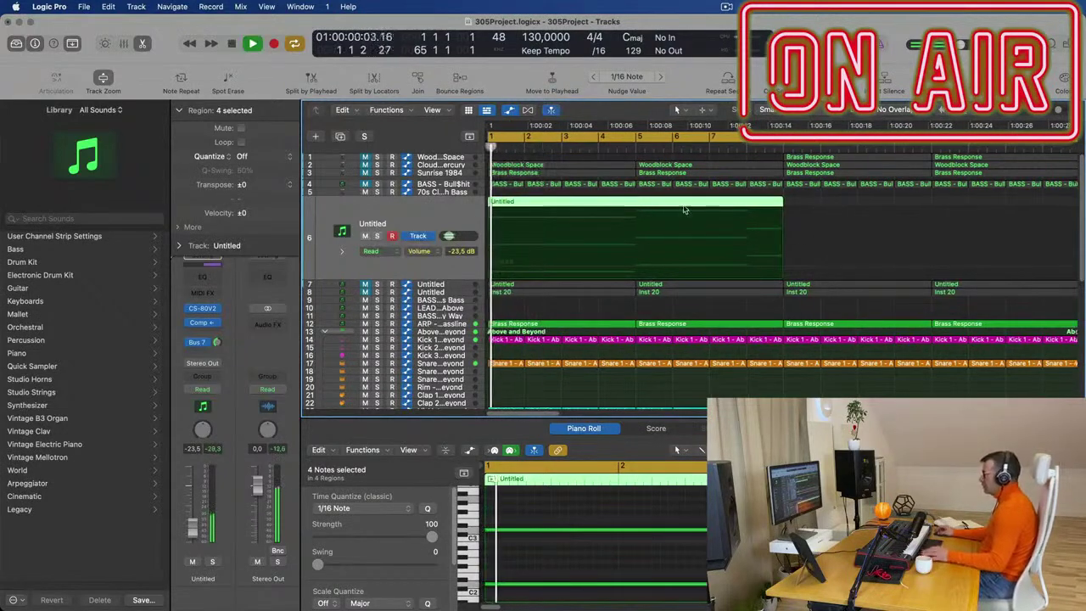
click(634, 203)
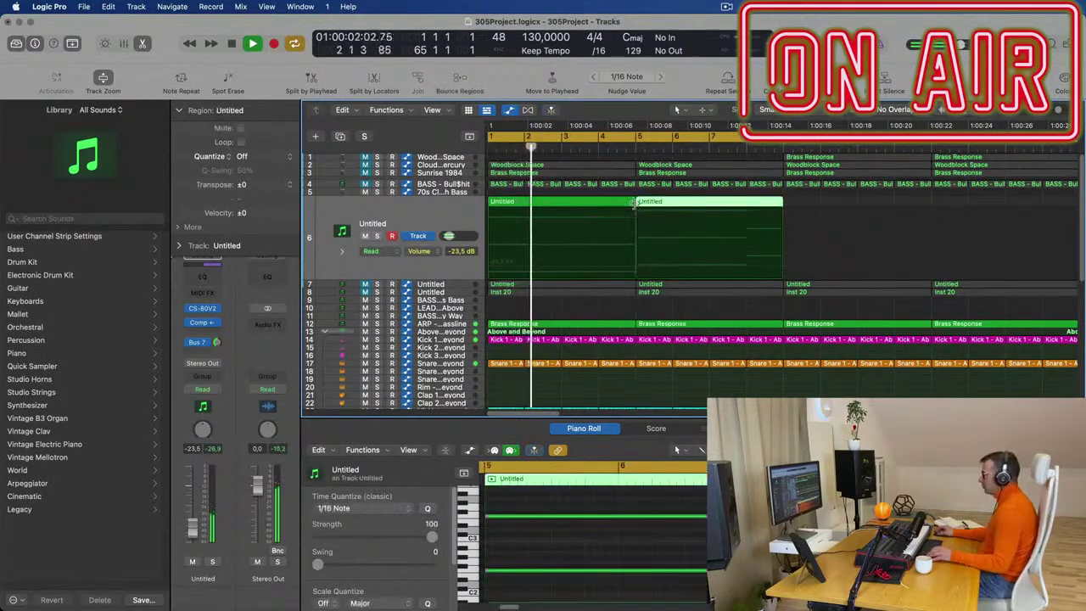
key(Delete)
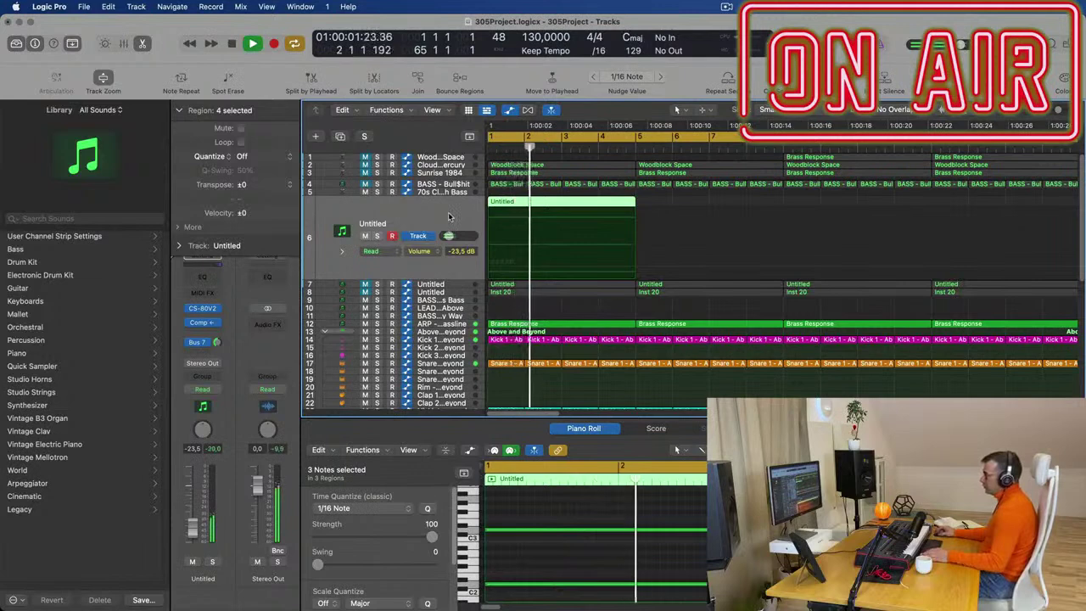
Replace the CS-80V2 instrument on track 6 with Sylenth1 and replay from the start
click(202, 308)
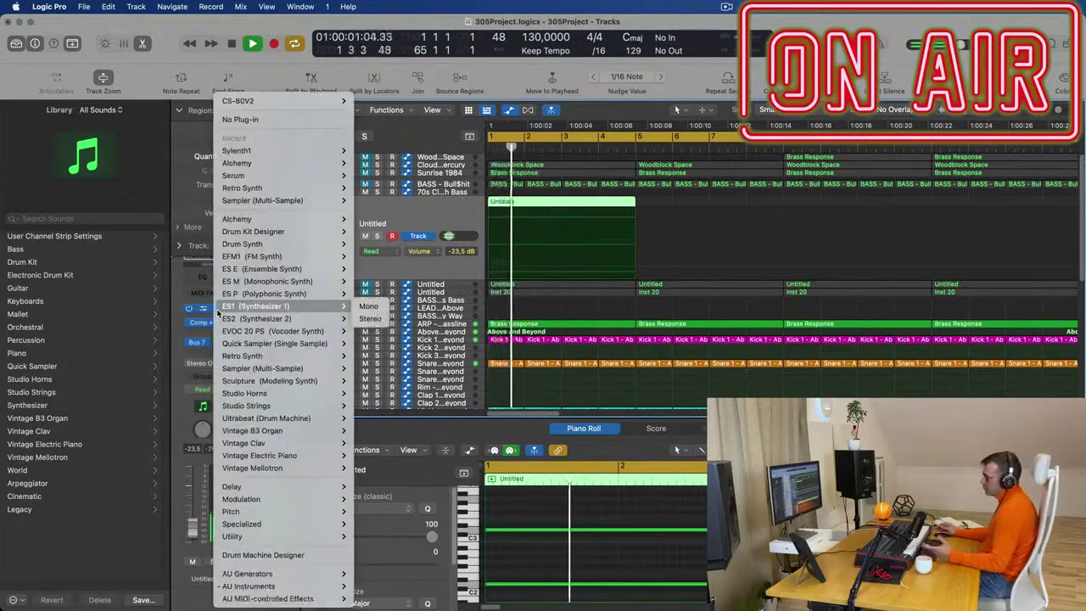
mouse_move(269, 586)
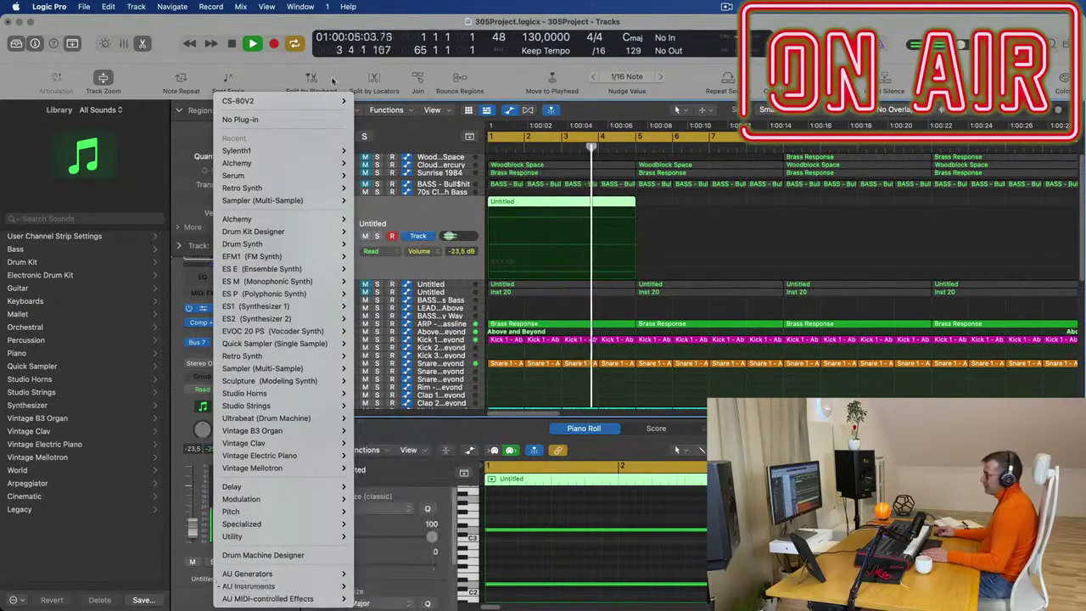
mouse_move(313, 150)
click(370, 150)
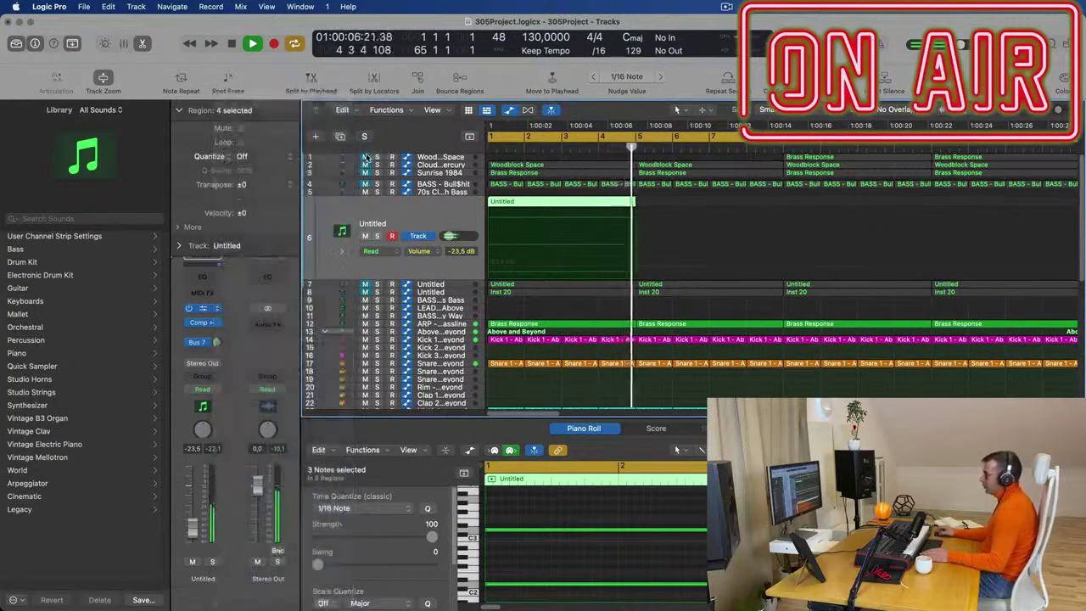
key(space)
drag(699, 174, 620, 149)
key(space)
key(space)
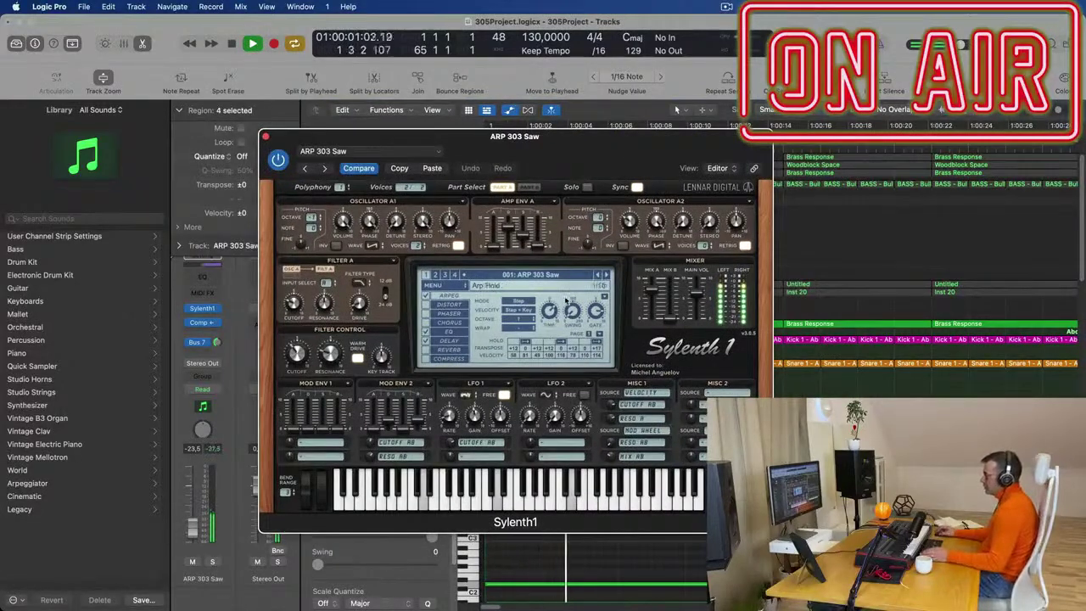
Browse Sylenth1's preset banks up to the third, audition pads from PD Lost Memories onward, and load PD NoisePad
click(554, 275)
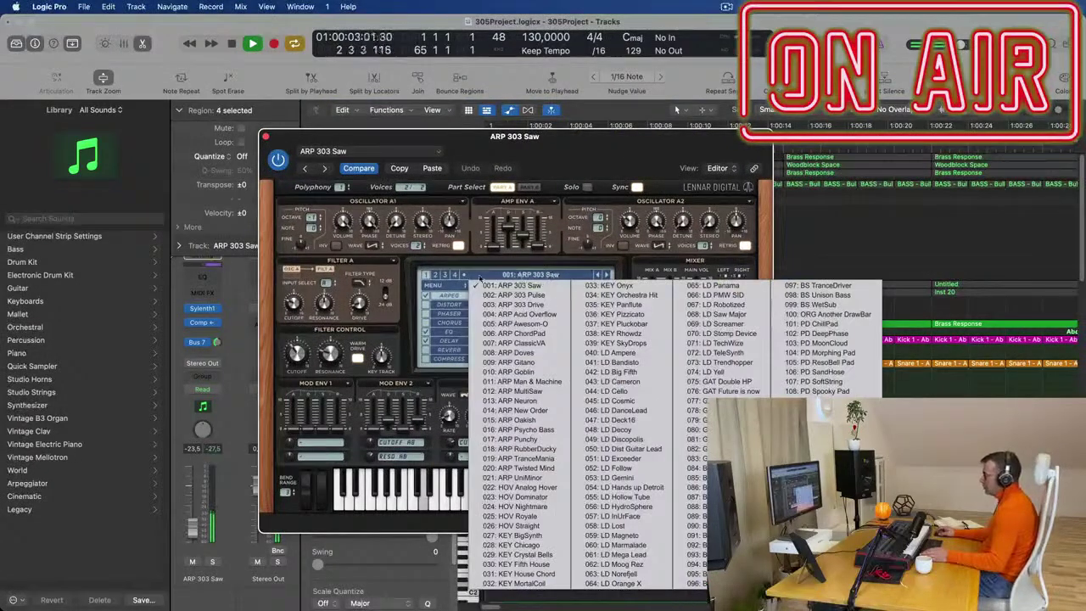
click(435, 275)
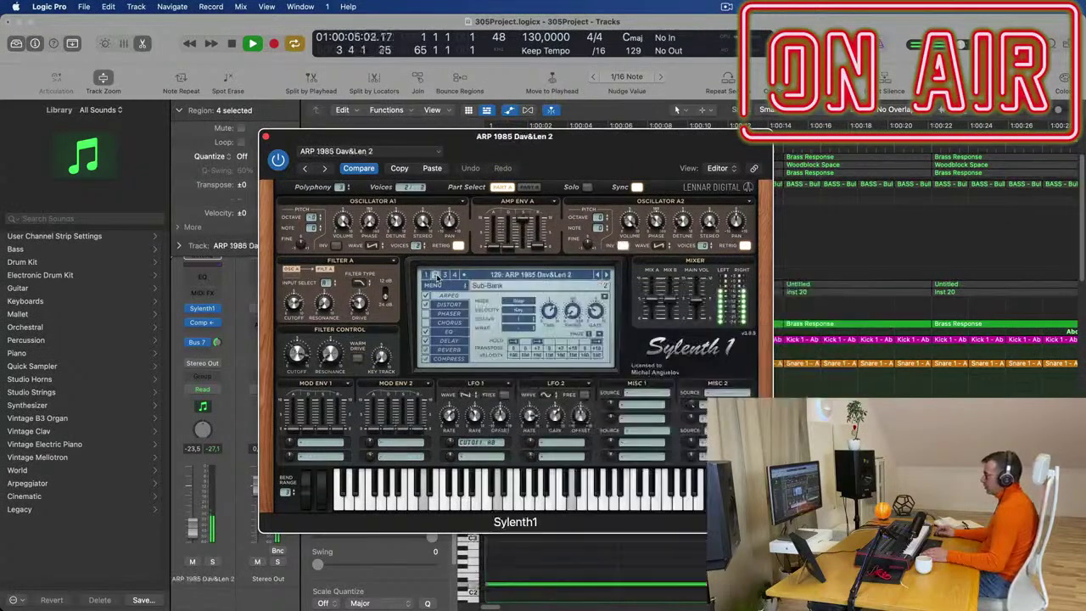
click(536, 277)
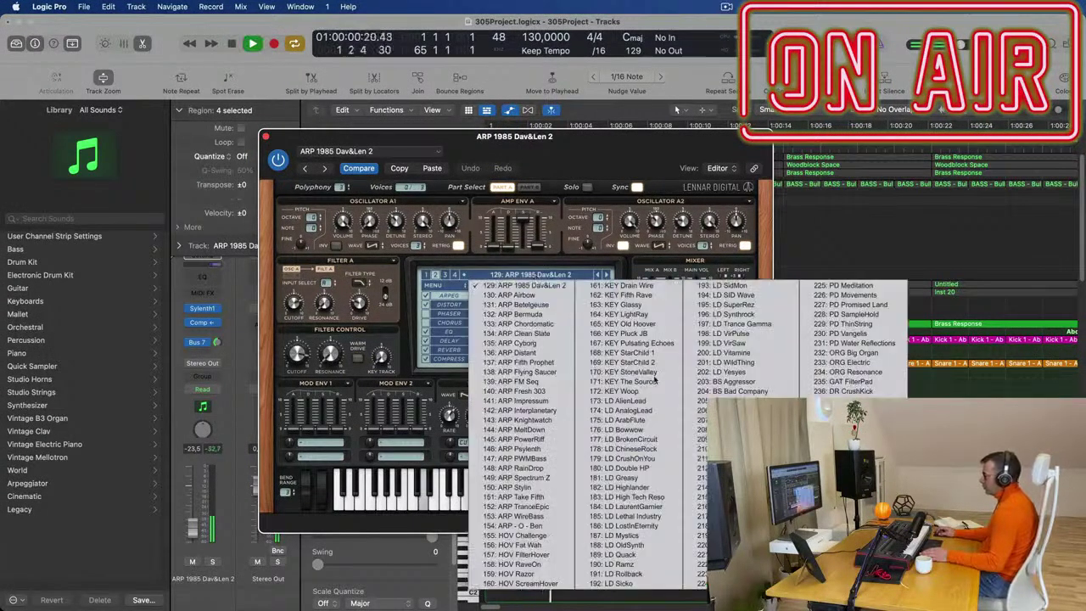
click(445, 275)
click(531, 277)
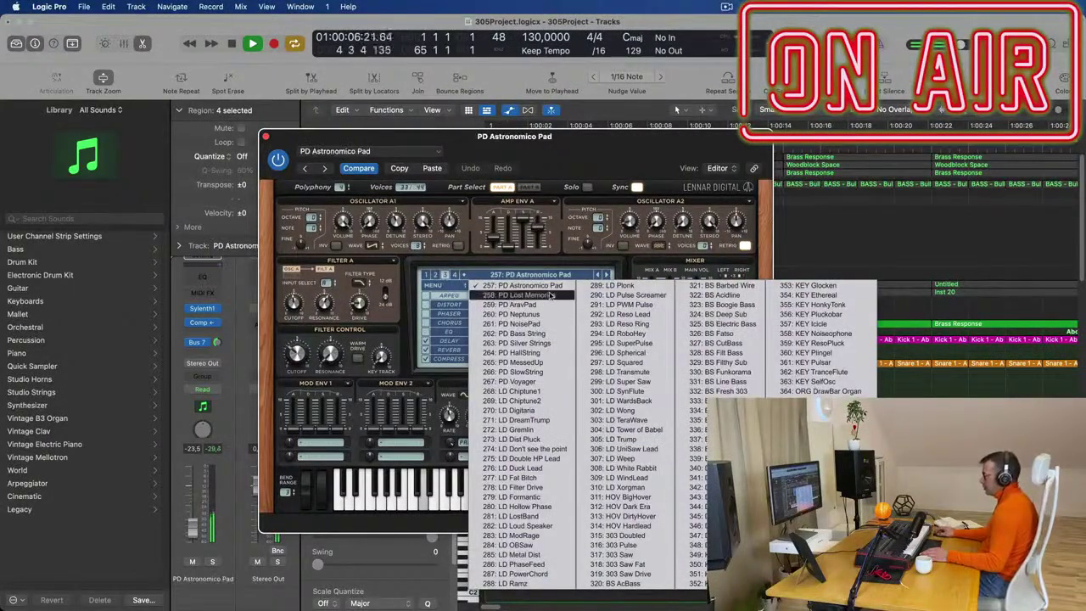
click(543, 295)
key(space)
drag(510, 136, 795, 136)
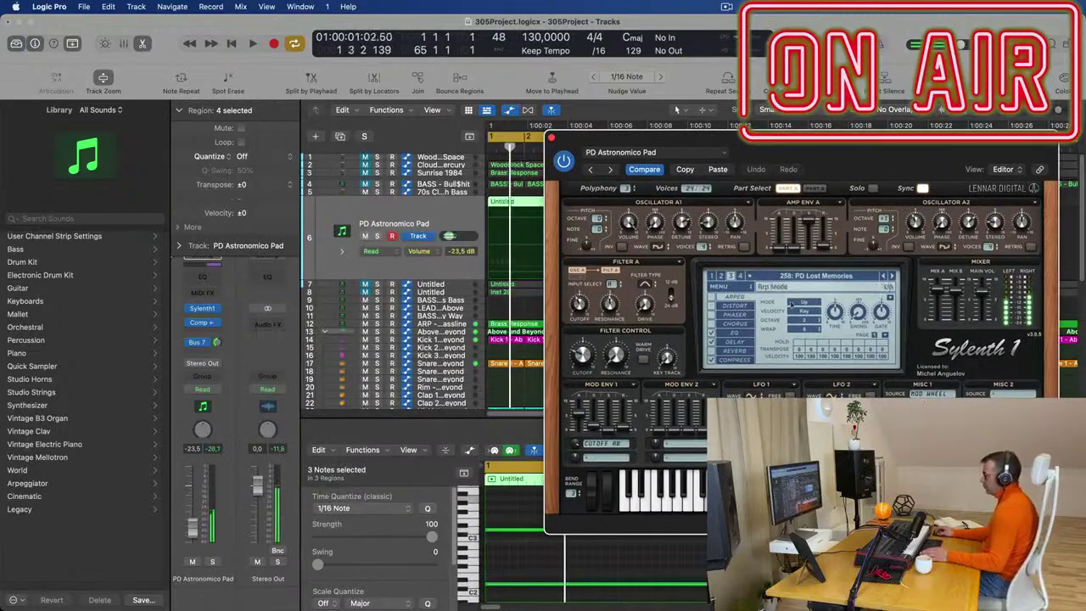
click(891, 277)
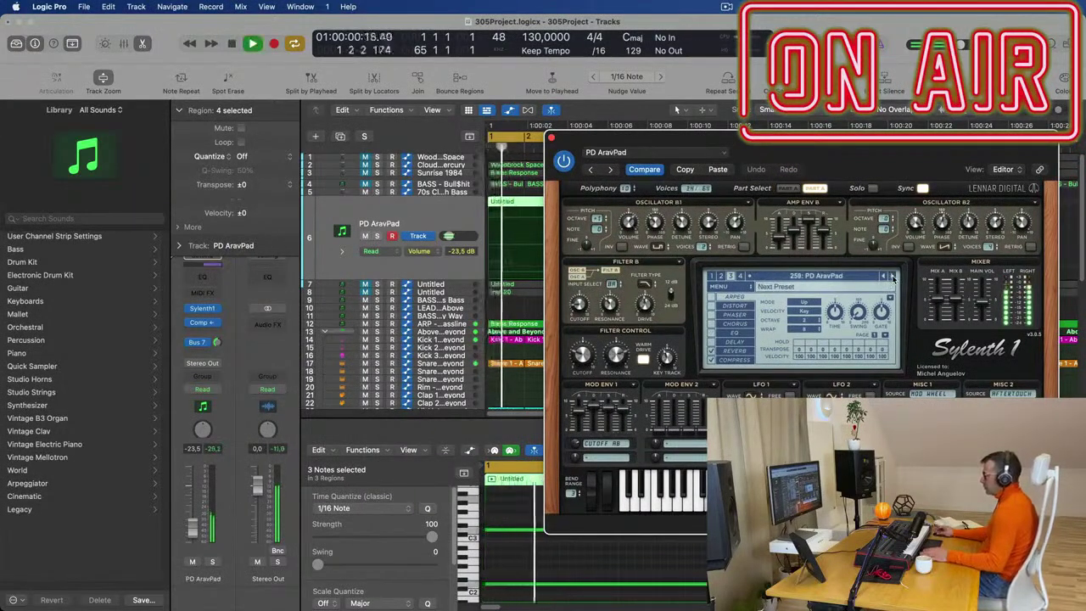
click(891, 276)
click(891, 276)
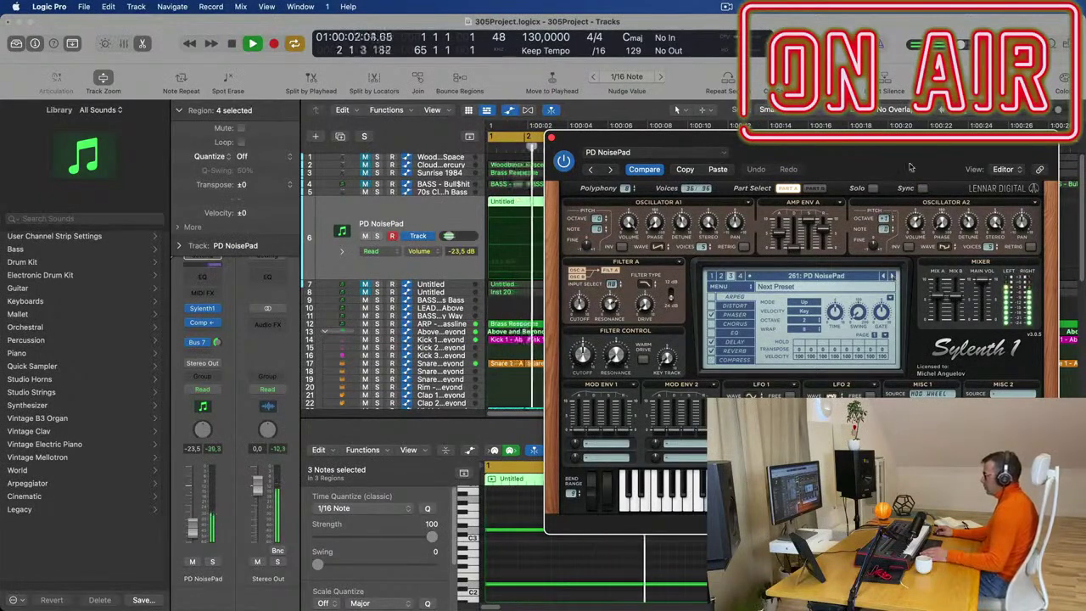
Close Sylenth1 and lower the PD NoisePad track's volume to -27.5 dB
drag(917, 142, 723, 192)
click(356, 186)
key(space)
key(space)
drag(197, 530, 196, 533)
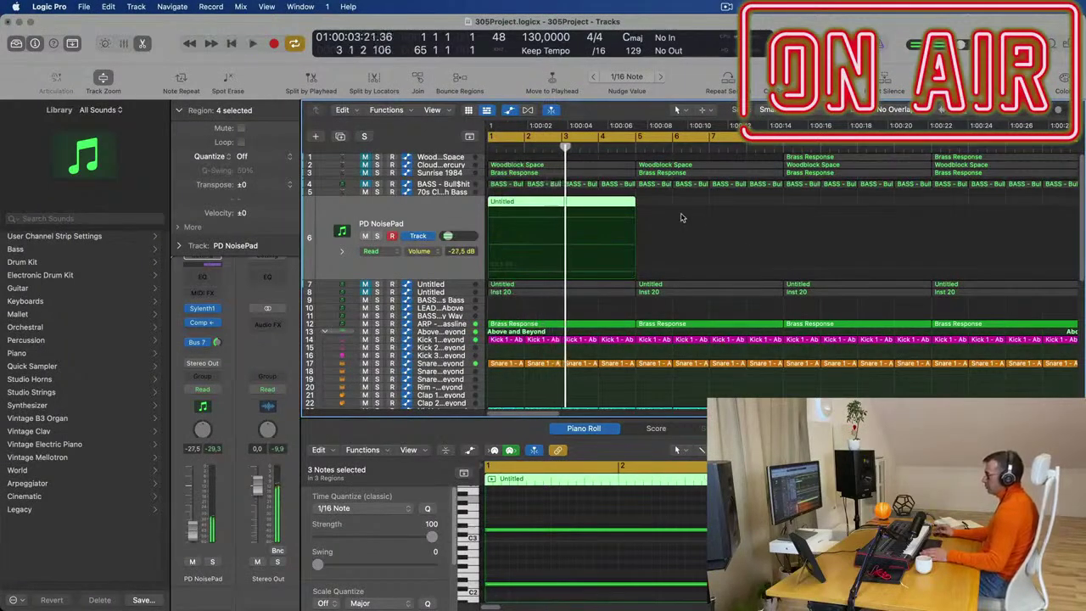
Replay from the start and delete the three PD NoisePad regions after the first one
key(Return)
key(super+Left)
key(super+Left)
key(super+Left)
key(super+Left)
key(super+Left)
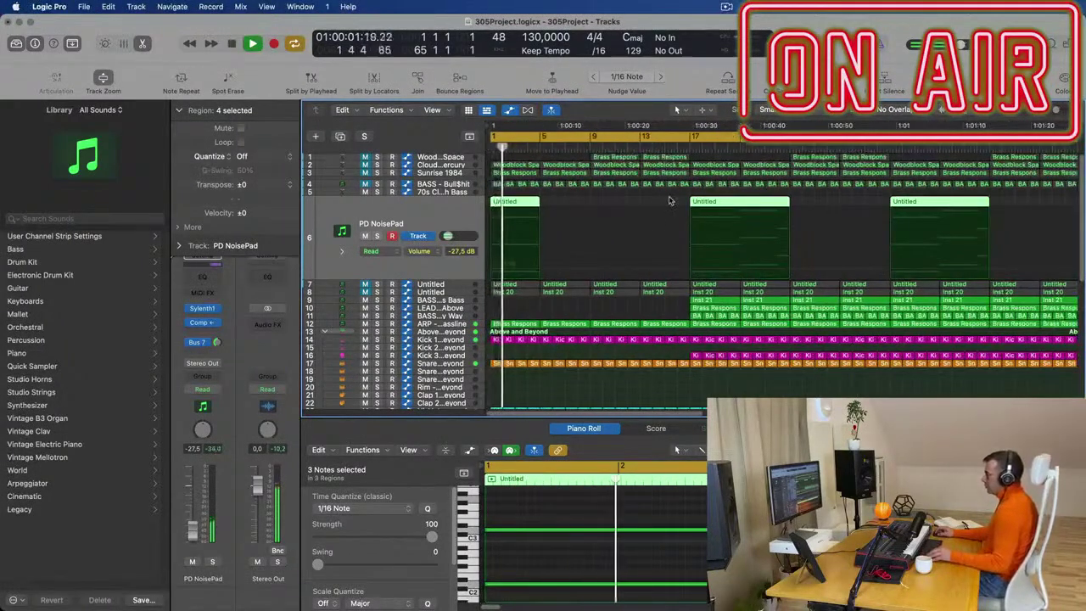
key(super+Left)
drag(623, 201, 988, 210)
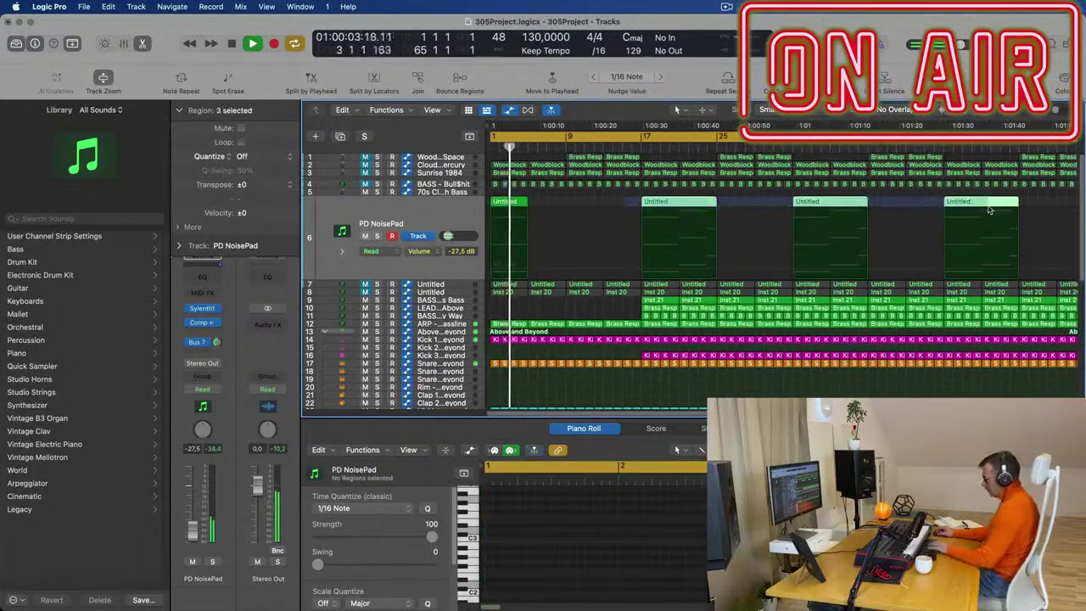
key(Delete)
Repeat the first PD NoisePad region three times to fill bars 1 to 16, and restart playback from bar 1
click(494, 203)
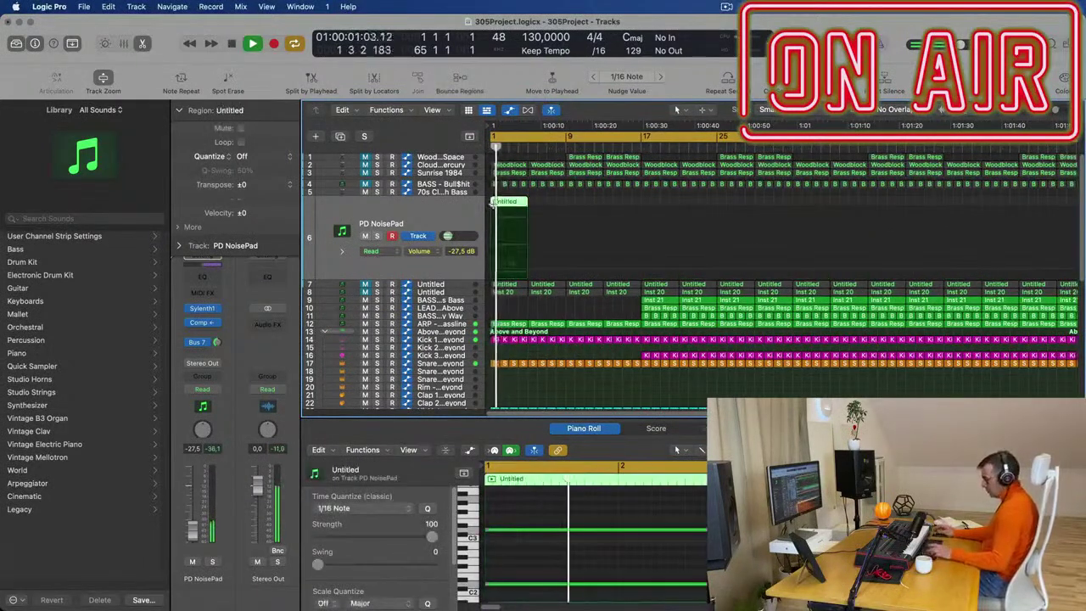
key(super+r)
key(super+r)
key(super+r)
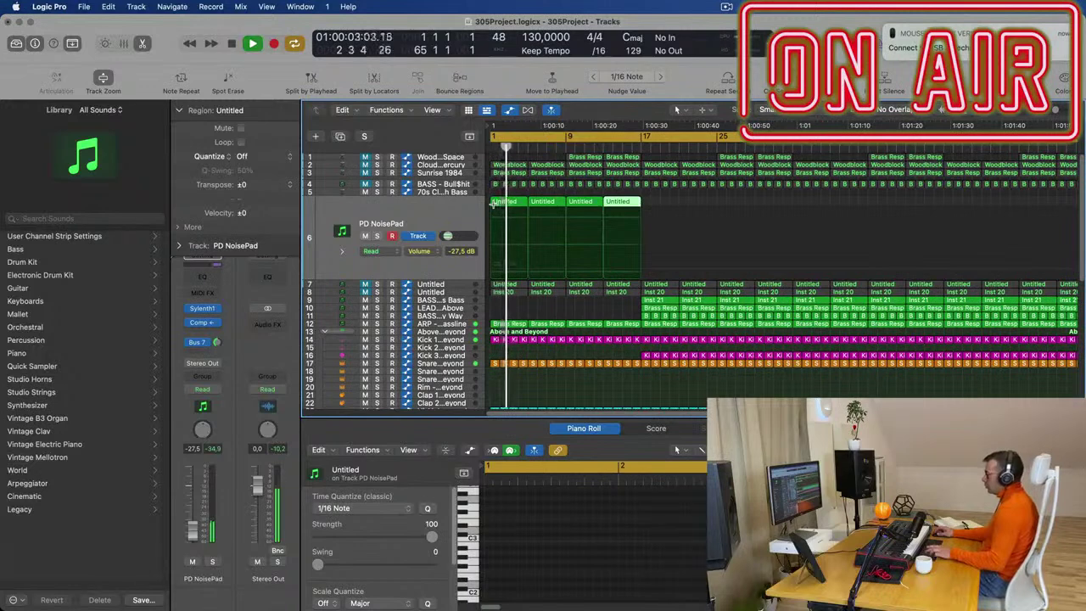
key(Return)
key(space)
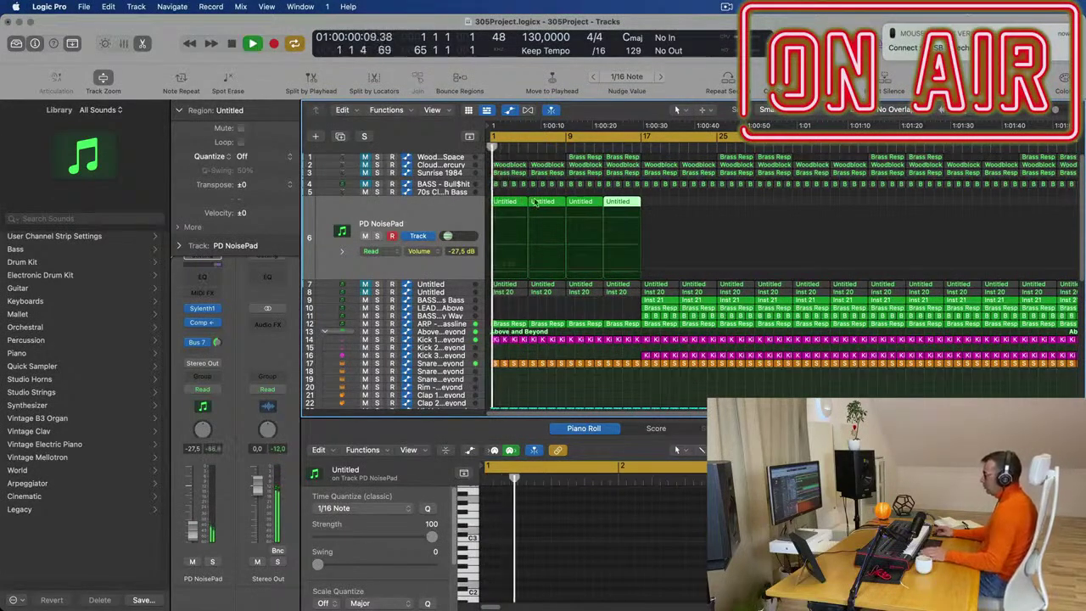
Set Sylenth1's filter control cutoff on PD NoisePad to 4.017, close the plug-in and raise the track's volume to -22.0 dB
click(453, 220)
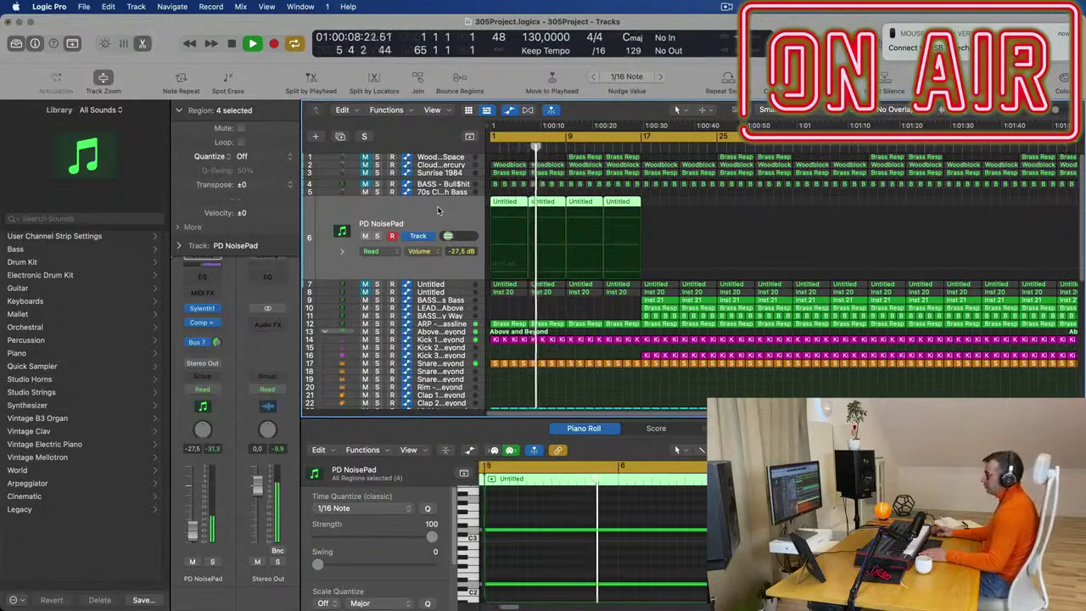
key(Return)
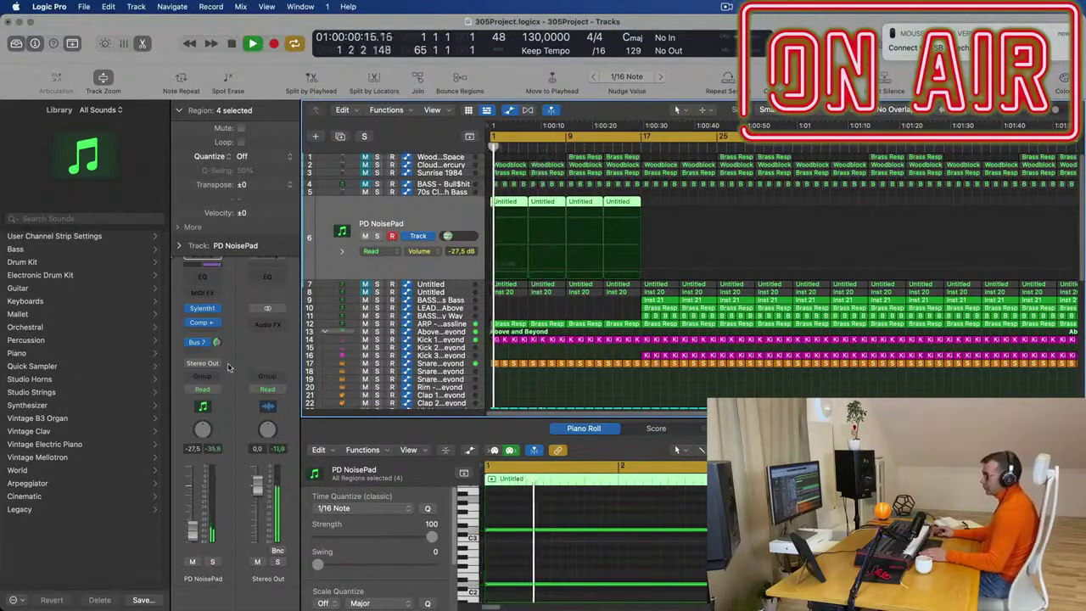
click(204, 310)
drag(392, 387, 386, 409)
key(space)
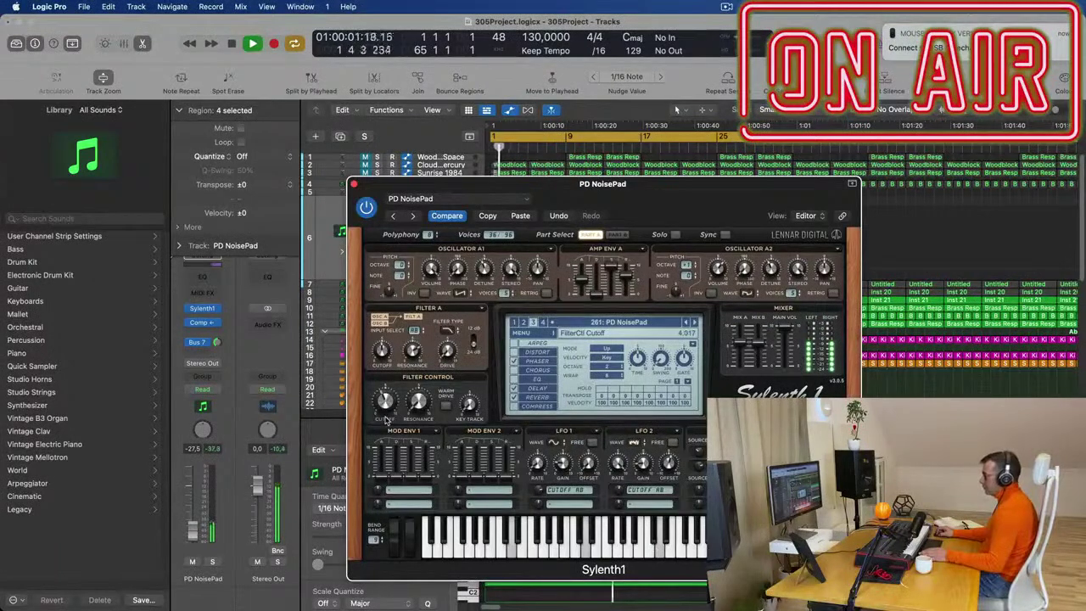
click(353, 183)
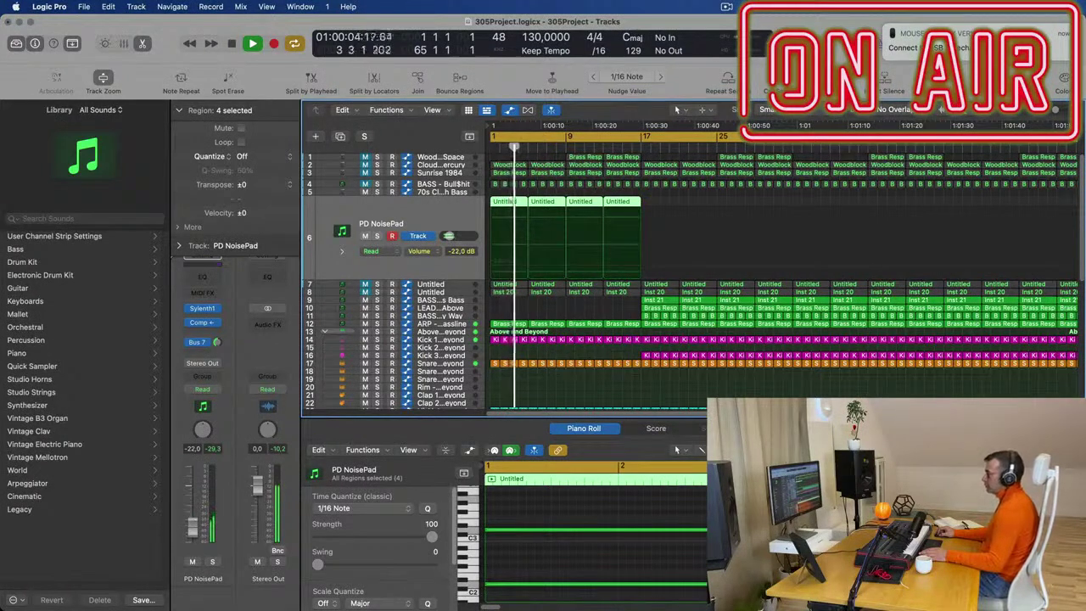
Lower the Snare 1 - Above and Beyond track's volume to -14.4 dB while replaying from the start
scroll(526, 258, down, 5)
scroll(524, 231, up, 1)
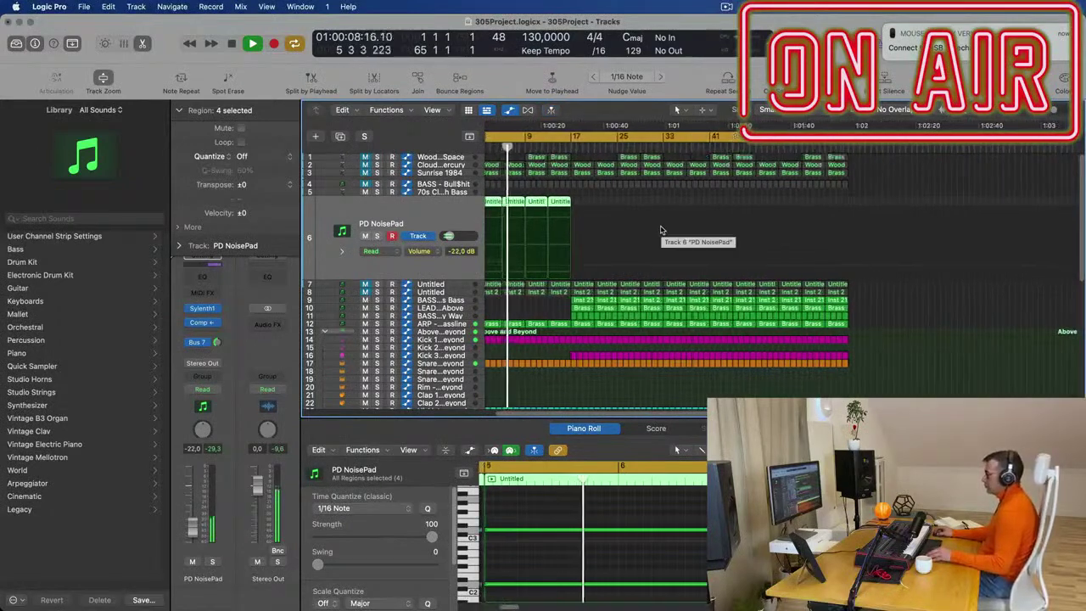
scroll(664, 231, up, 3)
scroll(720, 227, up, 5)
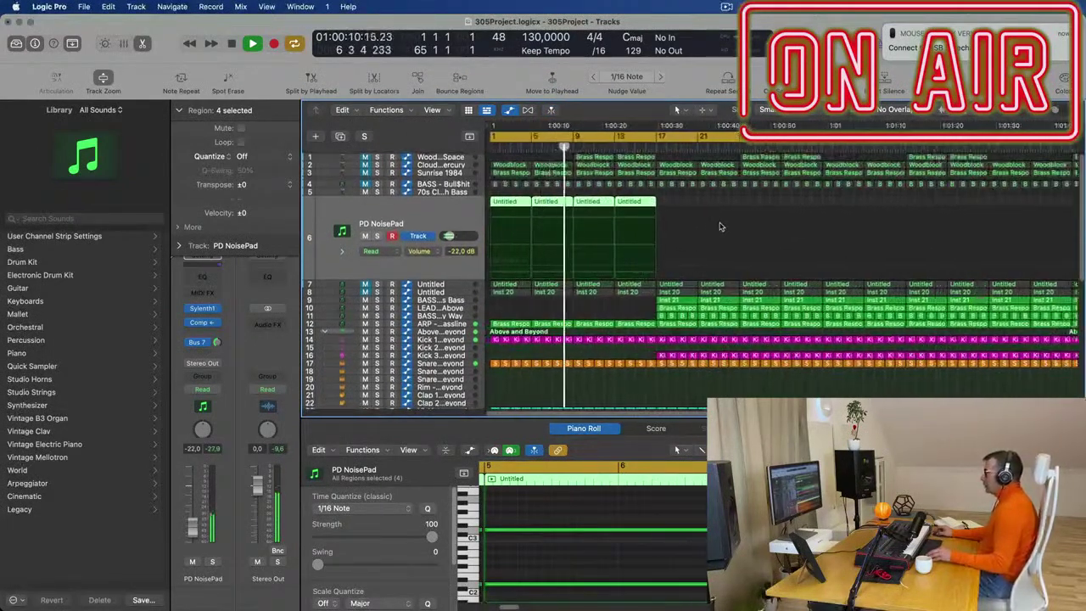
key(Return)
scroll(544, 330, down, 2)
scroll(543, 327, down, 3)
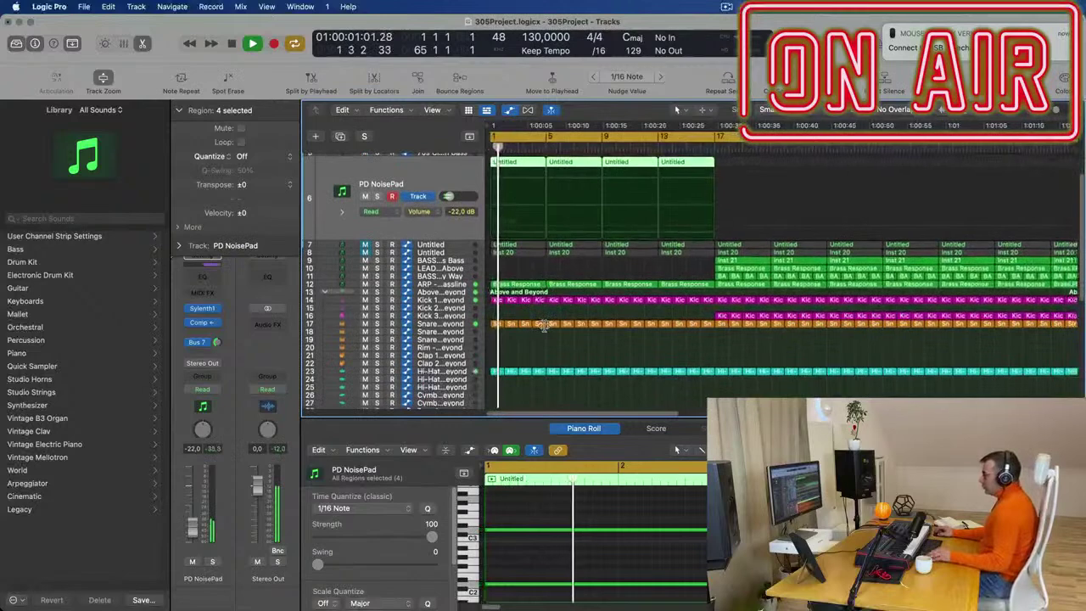
click(405, 325)
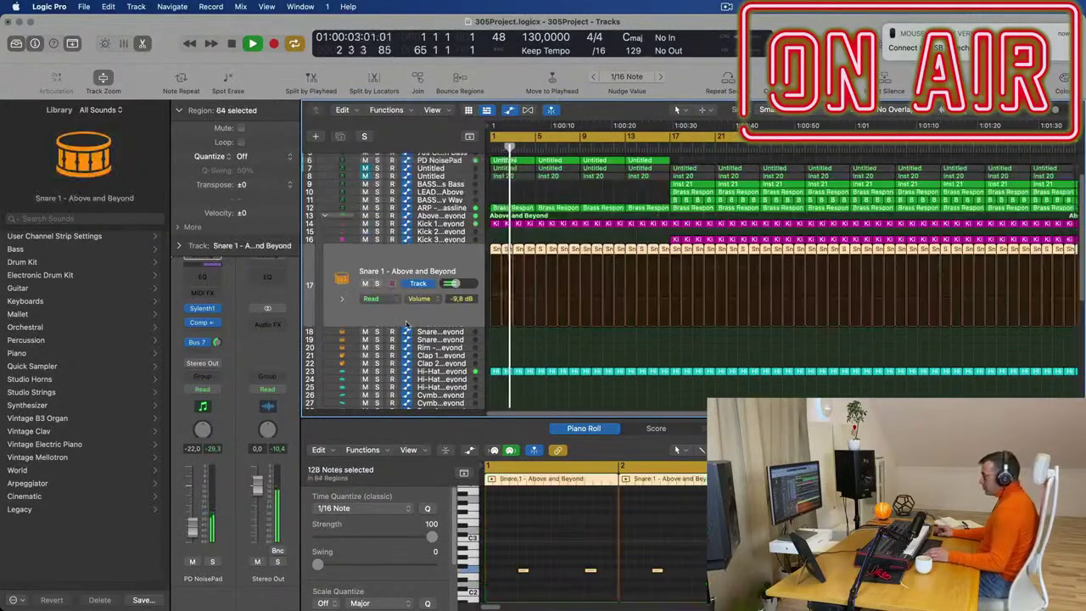
key(Return)
drag(189, 518, 190, 525)
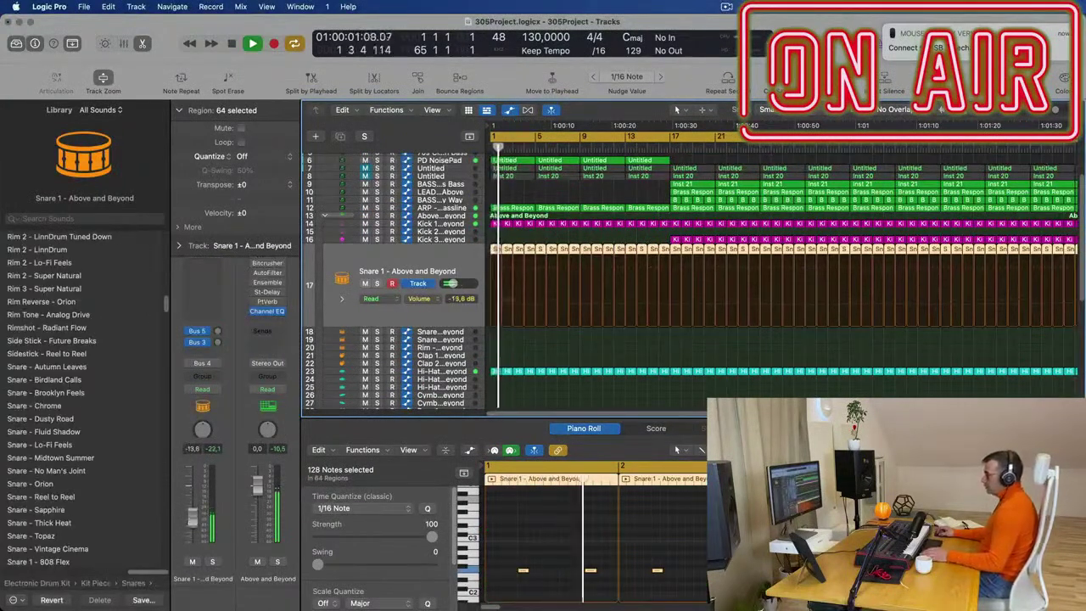
Copy the first Hi-Hat region from track 38 to bar 1 of the Snare 1 - Modern TR-707 track and restart playback
scroll(550, 310, down, 6)
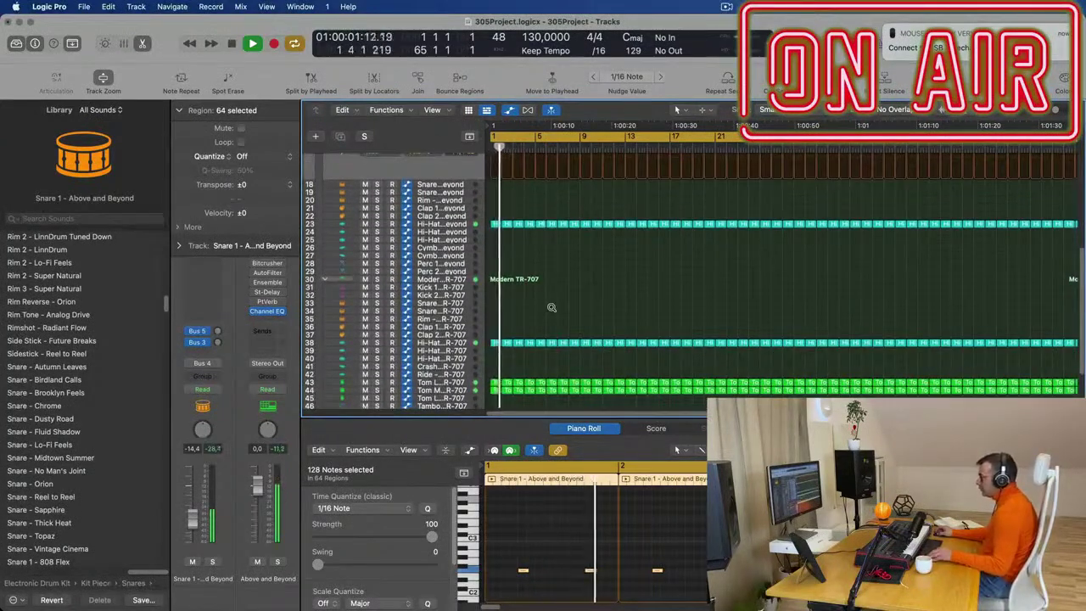
scroll(504, 203, up, 2)
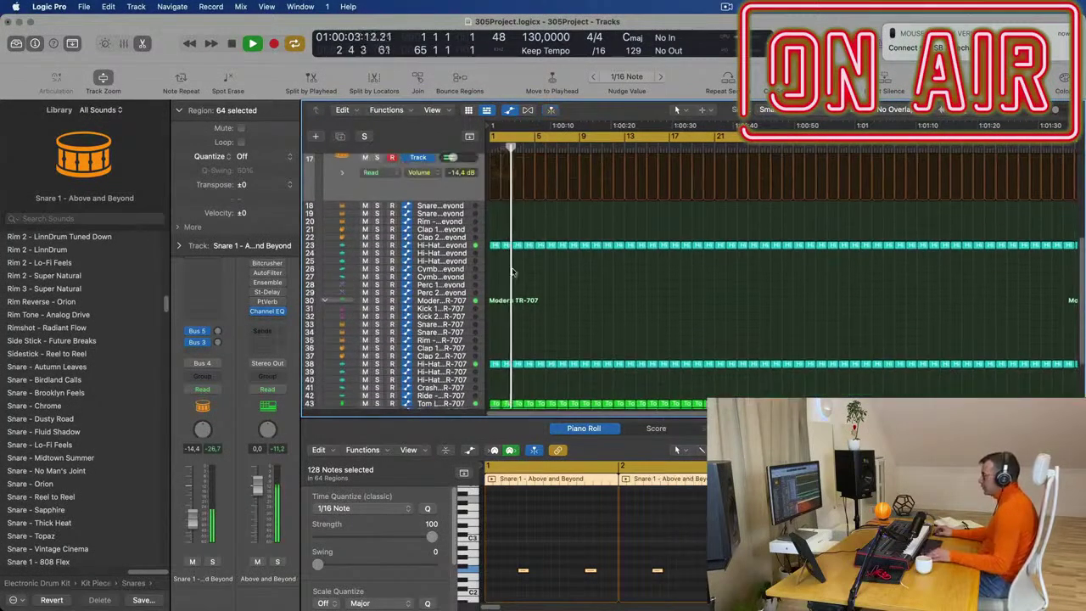
click(497, 365)
drag(495, 364, 497, 326)
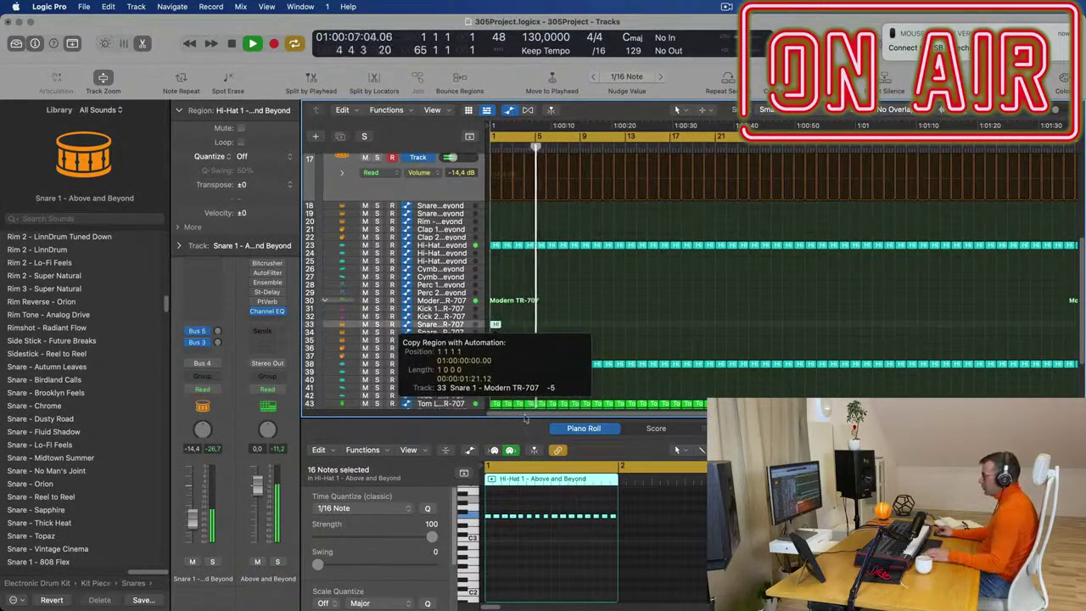
drag(521, 388, 521, 388)
key(space)
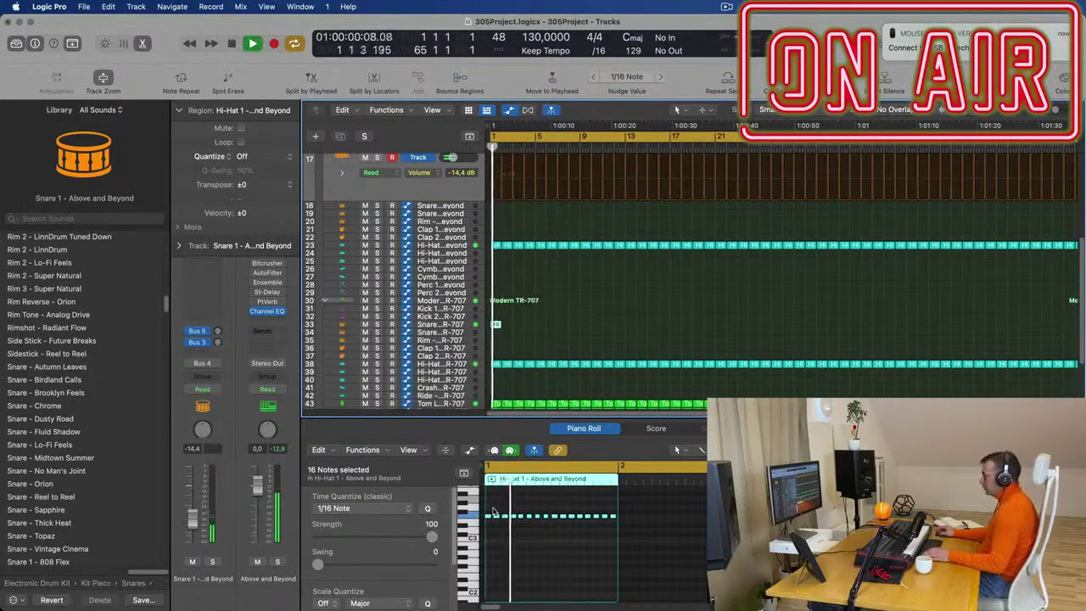
Reduce the copied snare region to two notes, on the eighth and sixteenth sixteenths, and transpose both down an octave
scroll(594, 526, up, 3)
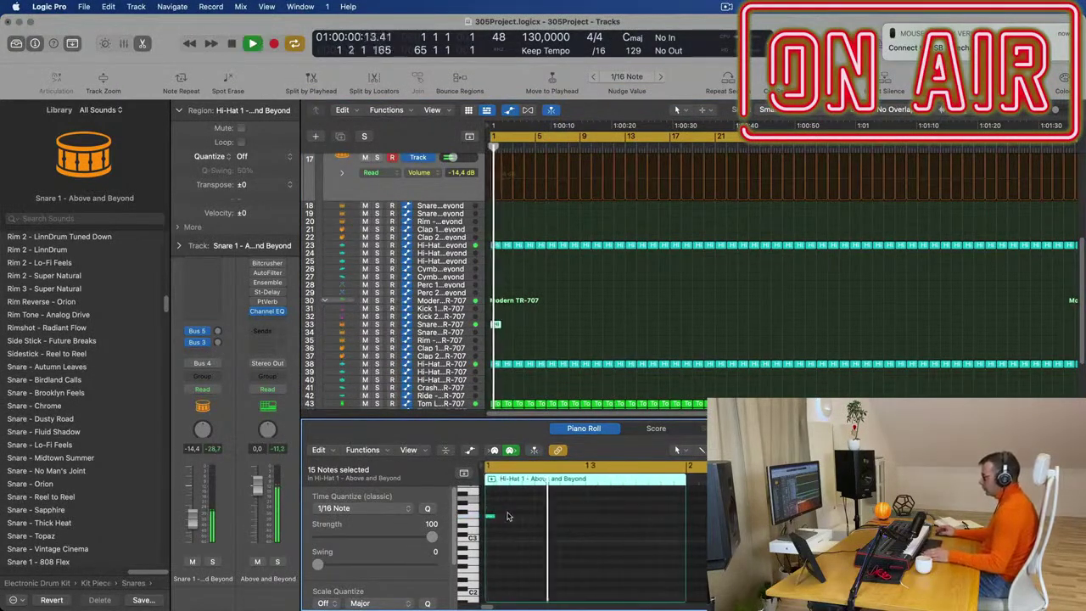
drag(492, 514, 578, 516)
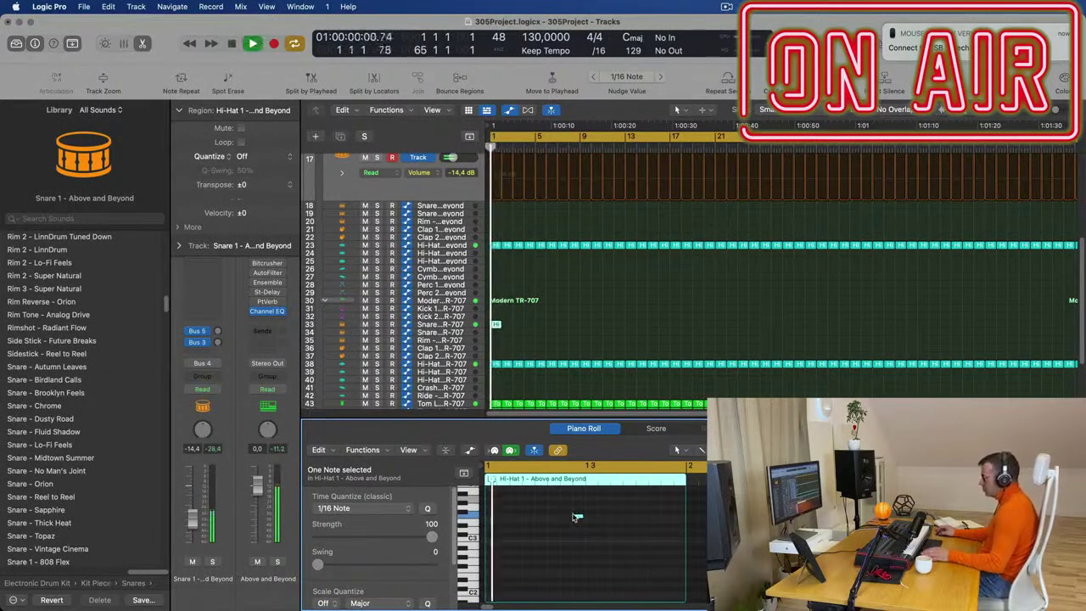
drag(578, 519, 679, 519)
drag(560, 506, 689, 541)
key(alt+shift+Down)
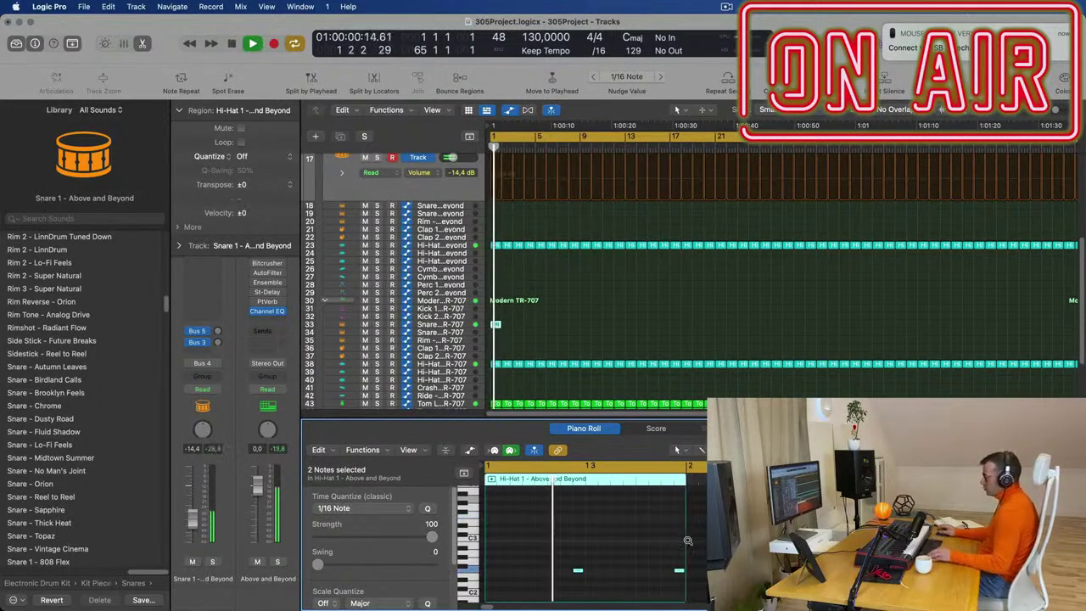
Repeat the one-bar snare region along track 33 to fill all 64 bars, and restart playback
scroll(556, 305, down, 4)
drag(560, 325, 475, 333)
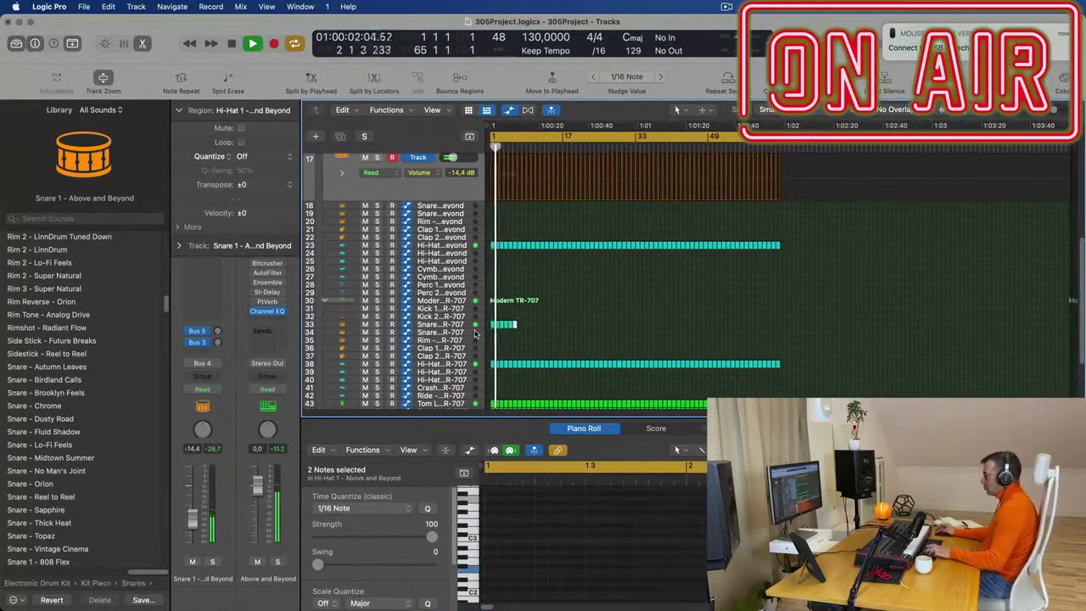
drag(580, 326, 468, 333)
key(super+r)
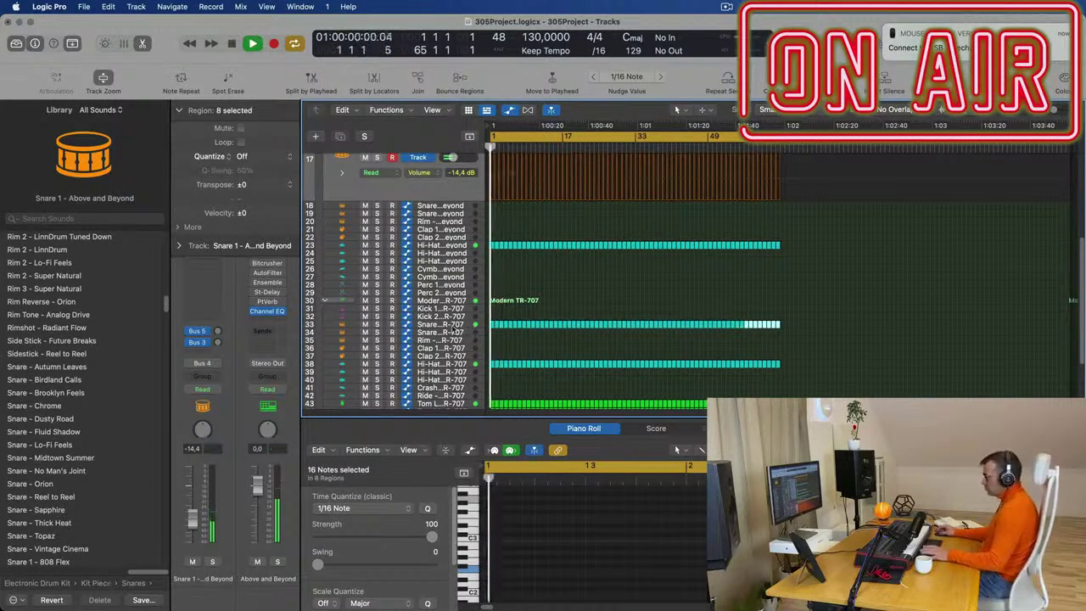
key(space)
Lower the Snare 1 - Modern TR-707 track's volume to -14.0 dB and replay the arrangement from the start
click(453, 326)
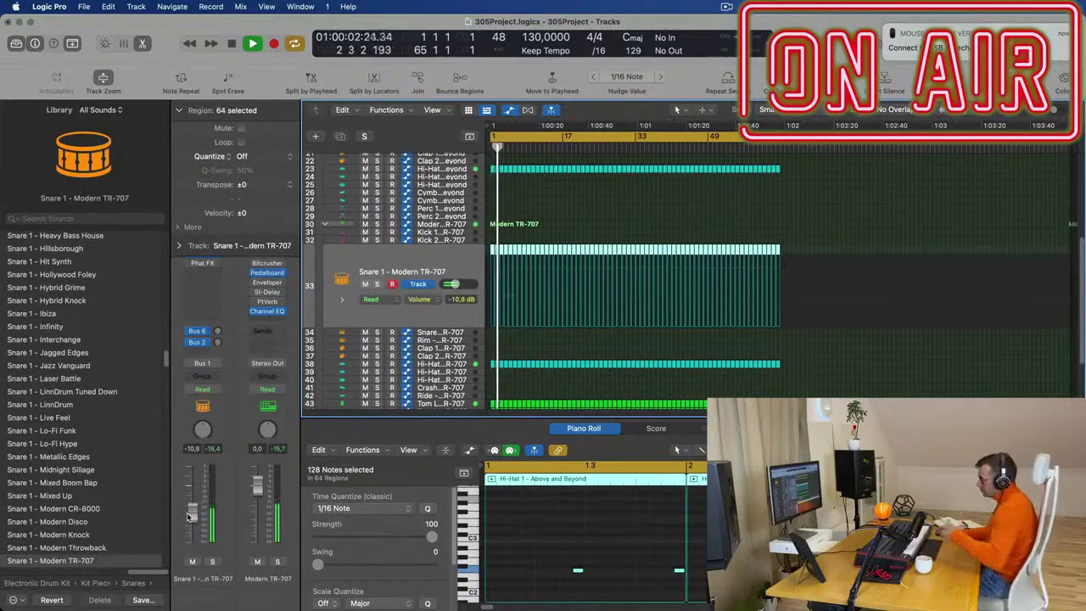
drag(192, 512, 194, 518)
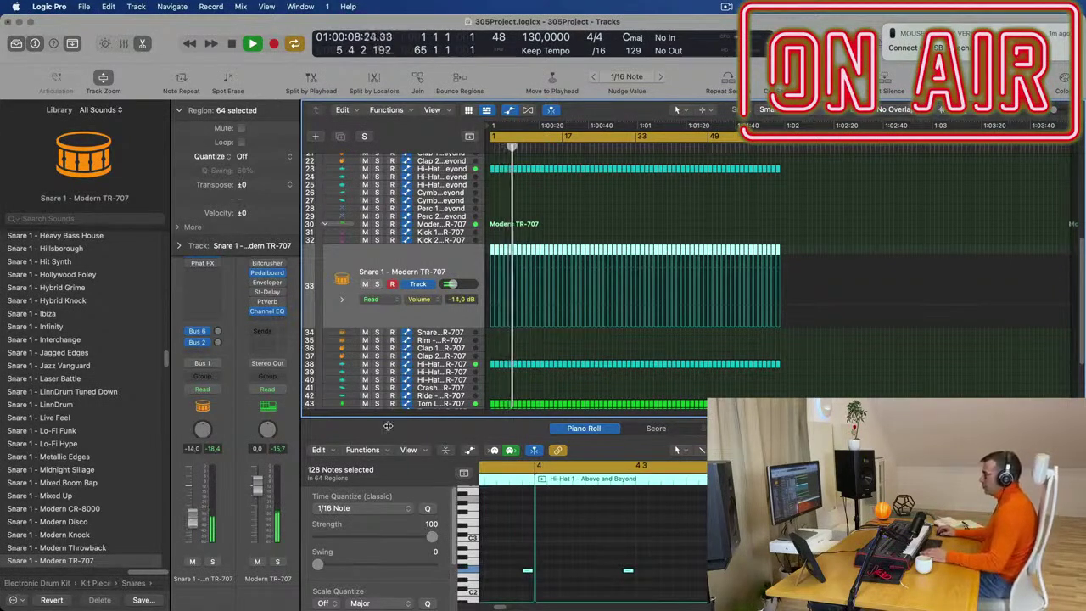
scroll(593, 237, up, 10)
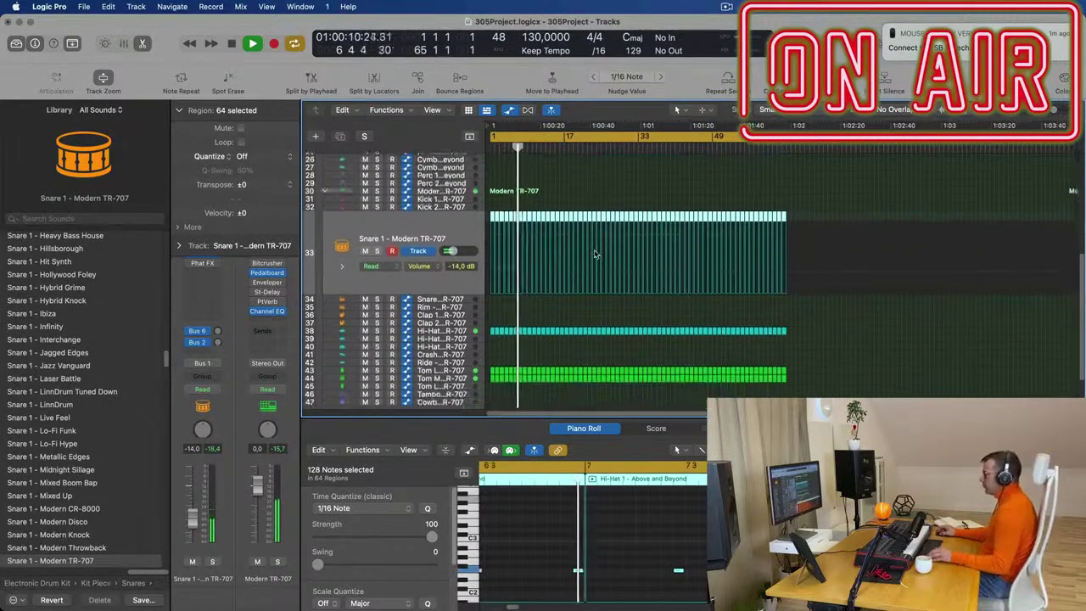
key(Return)
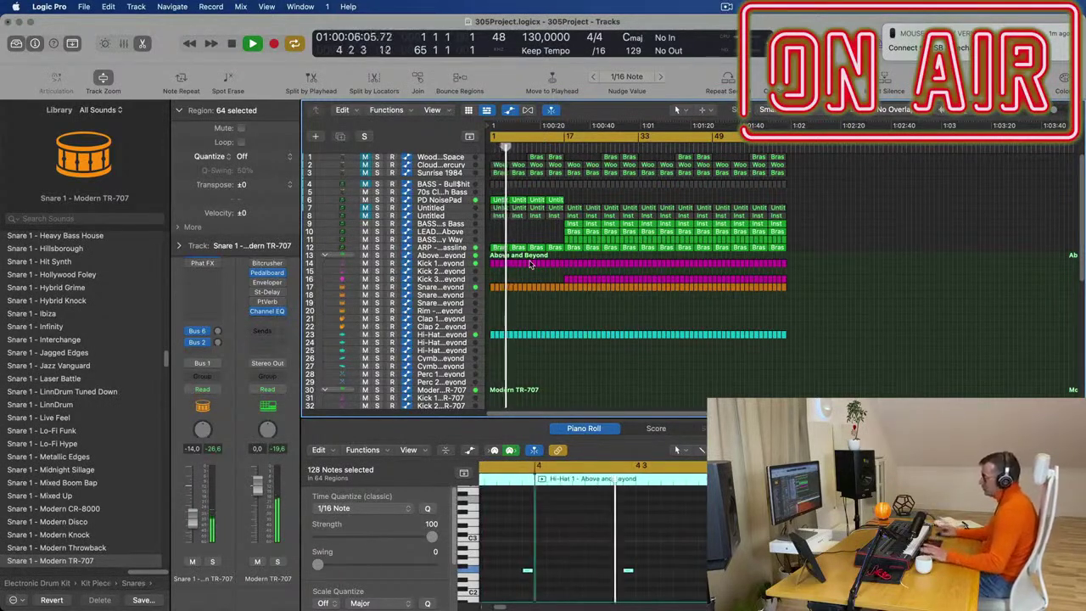
Copy the first Hi-Hat region from track 38 to bar 1 of the Rim - Modern TR-707 track and restart playback
scroll(554, 299, up, 2)
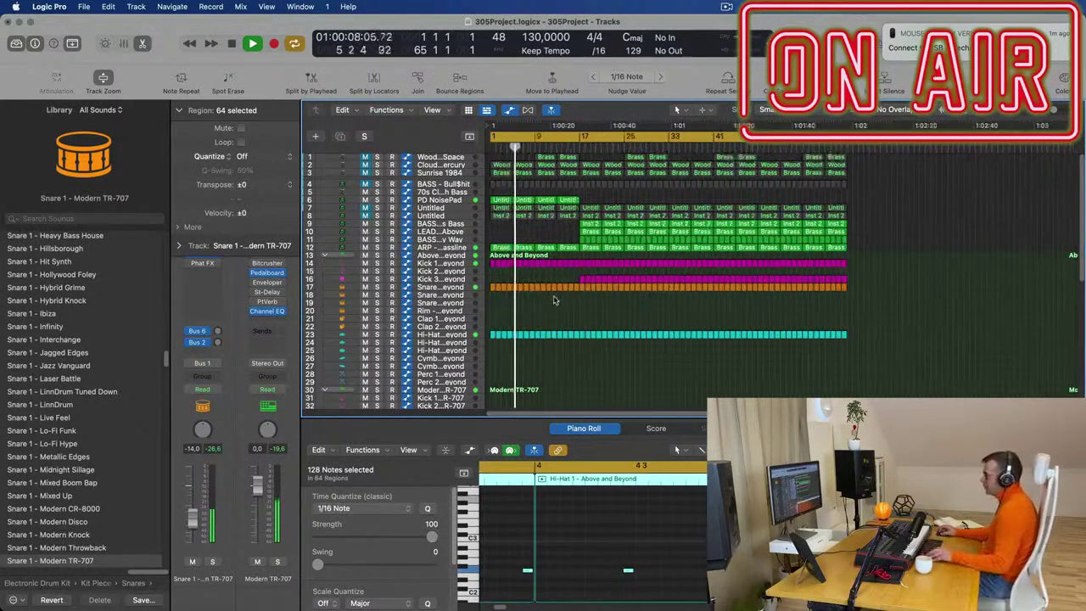
scroll(555, 297, down, 5)
key(Return)
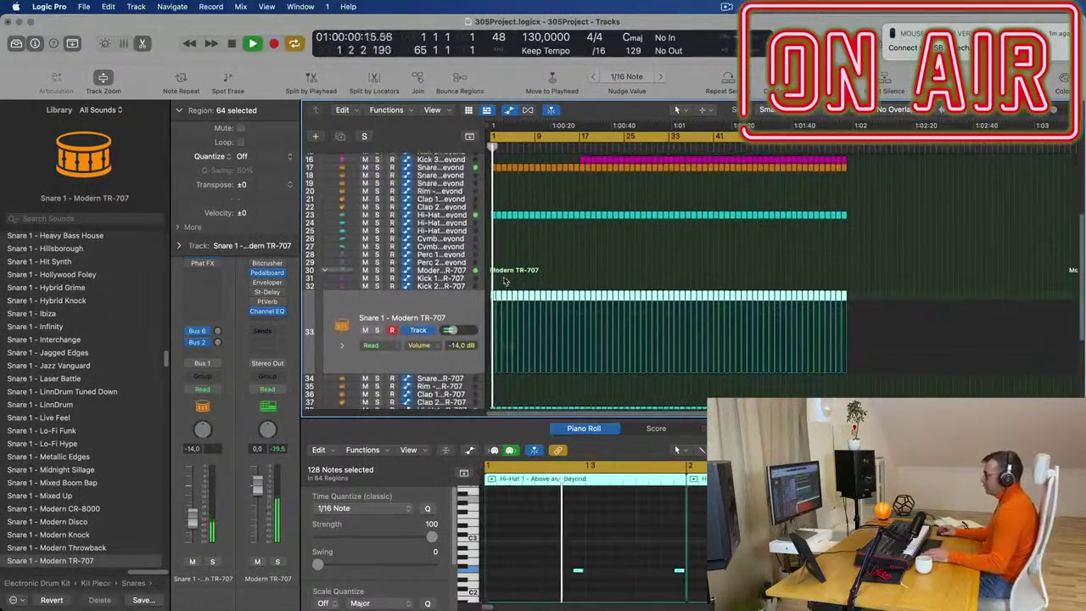
scroll(504, 281, down, 1)
scroll(639, 281, down, 3)
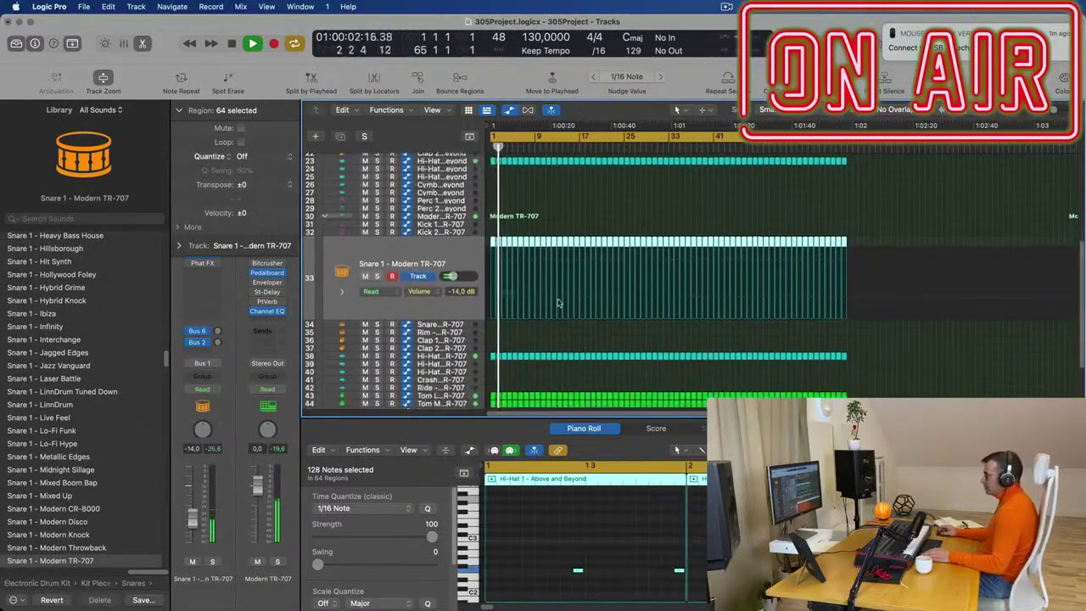
key(space)
drag(491, 357, 495, 333)
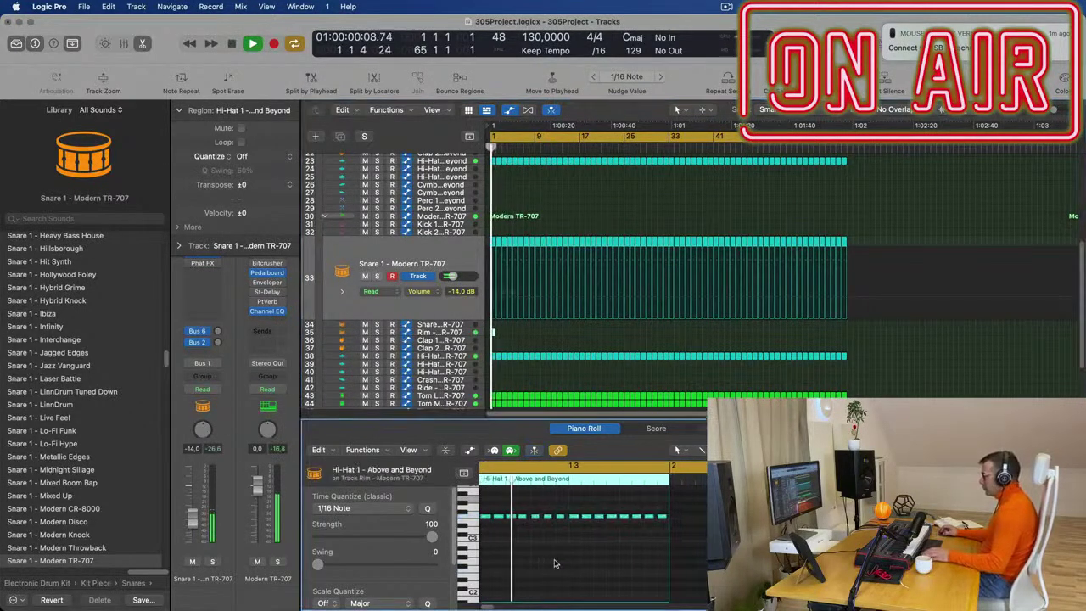
key(space)
Reduce the copied rim region to six notes, on sixteenths 5 to 7 and 14 to 16, and restart playback
drag(490, 500, 568, 529)
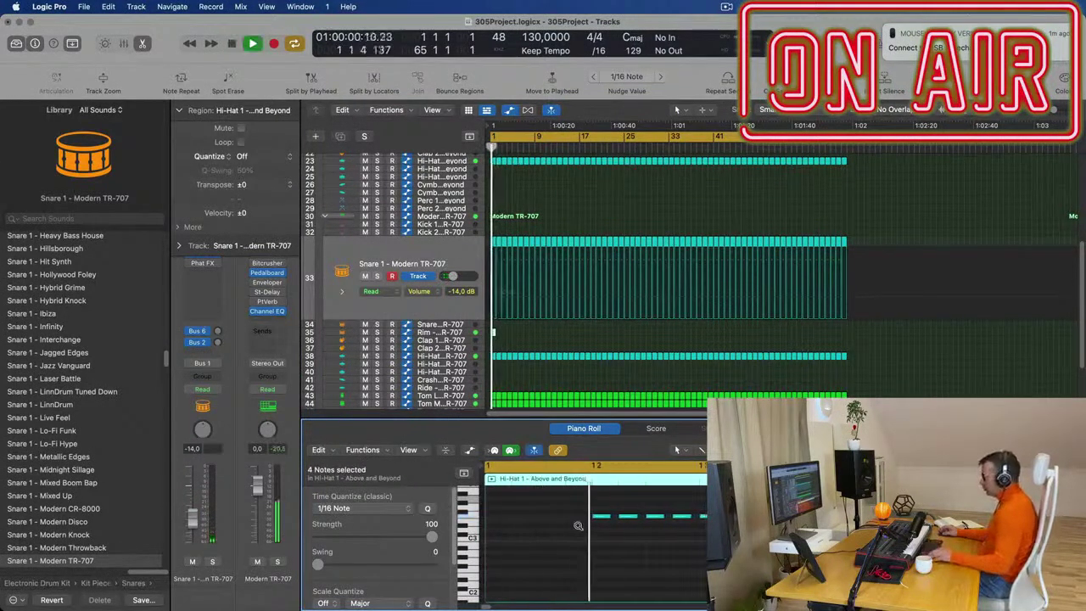
scroll(578, 527, down, 5)
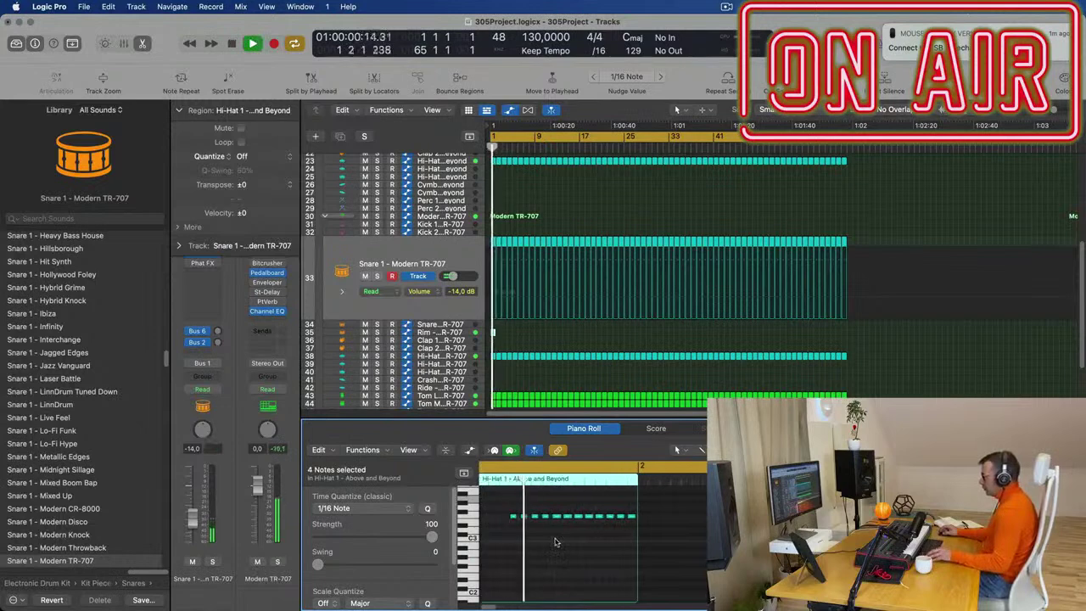
key(space)
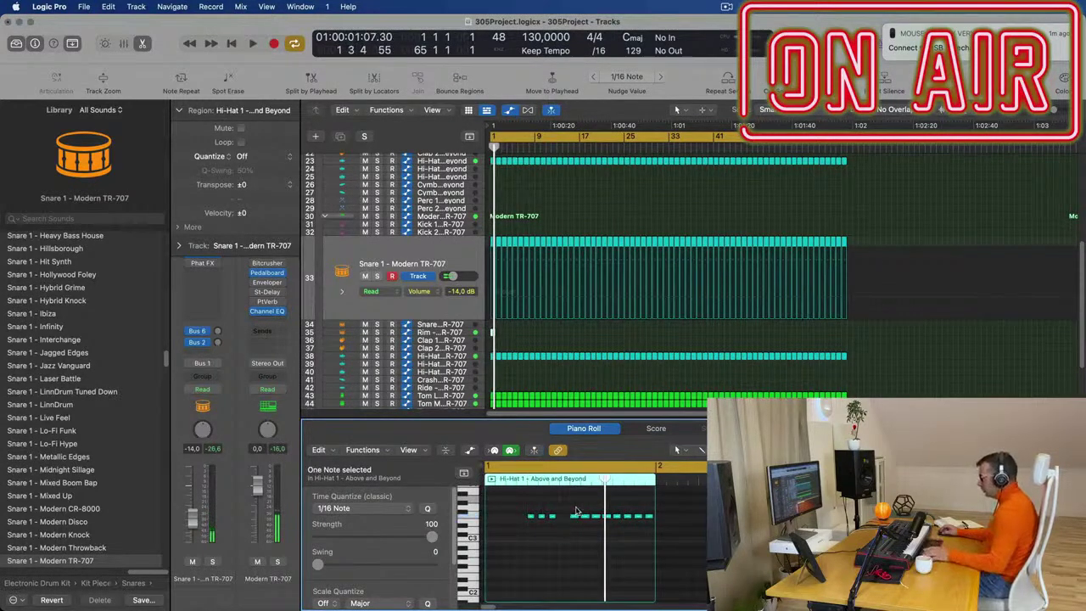
drag(609, 511, 670, 529)
drag(570, 504, 607, 527)
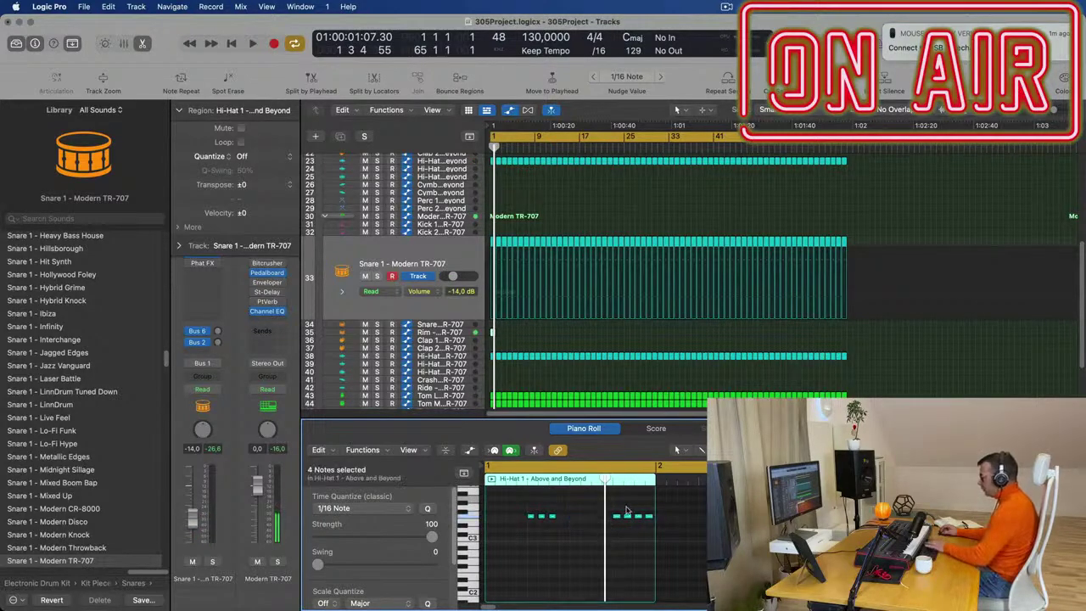
key(space)
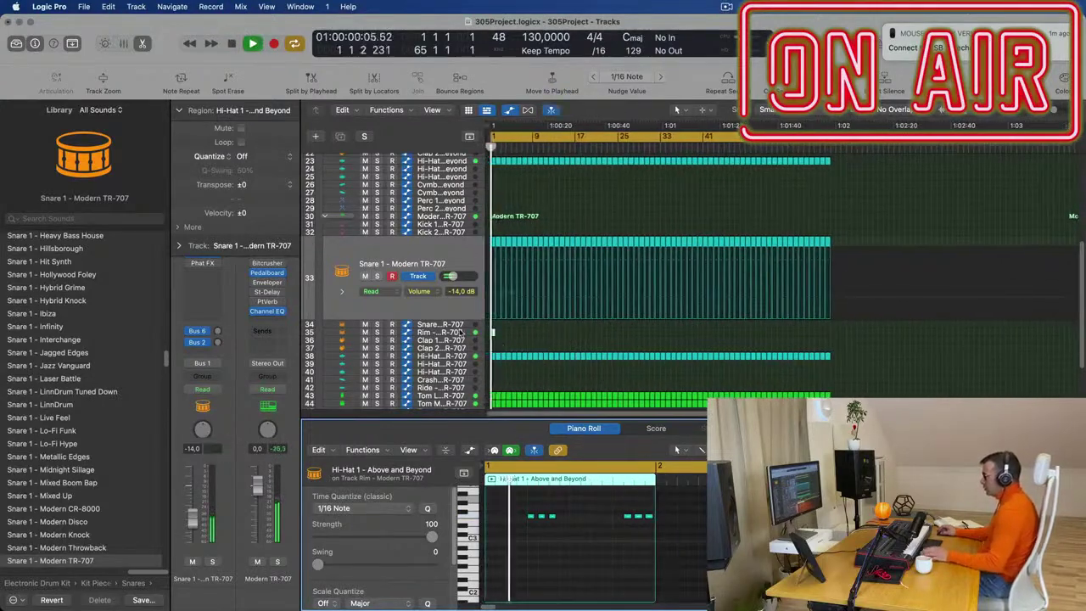
Transpose all six rim notes down an octave and lower the Rim - Modern TR-707 track's volume to -19.5 dB
click(501, 338)
key(super+a)
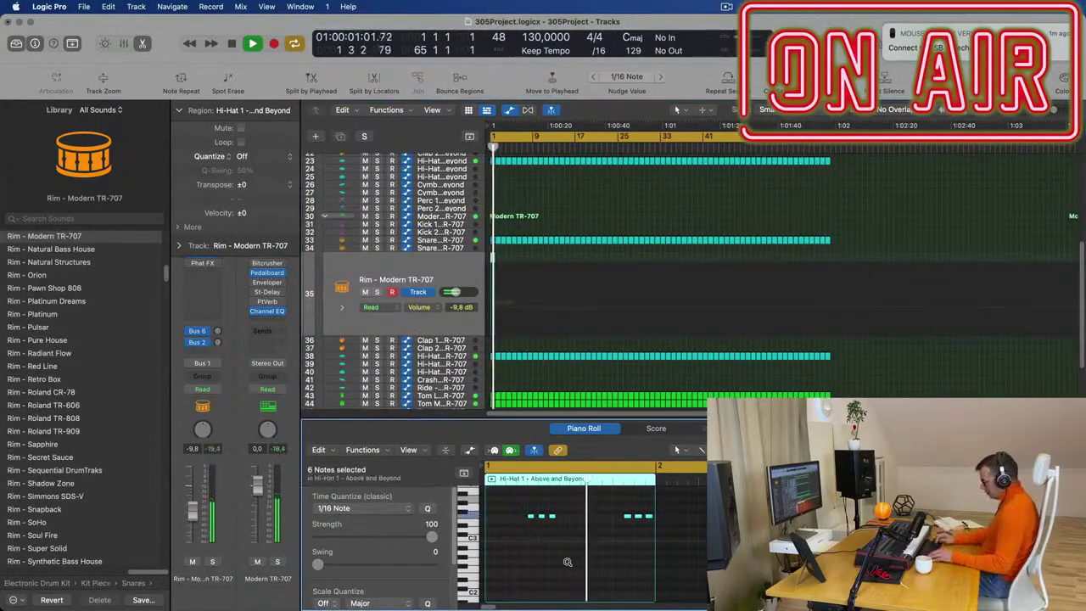
key(shift+alt+Down)
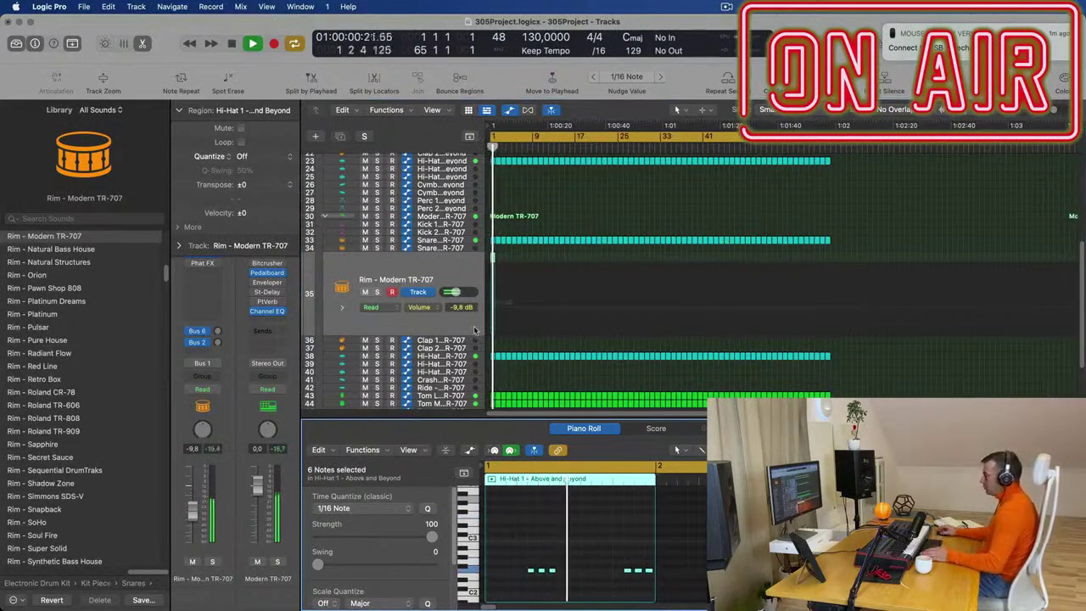
drag(194, 516, 202, 523)
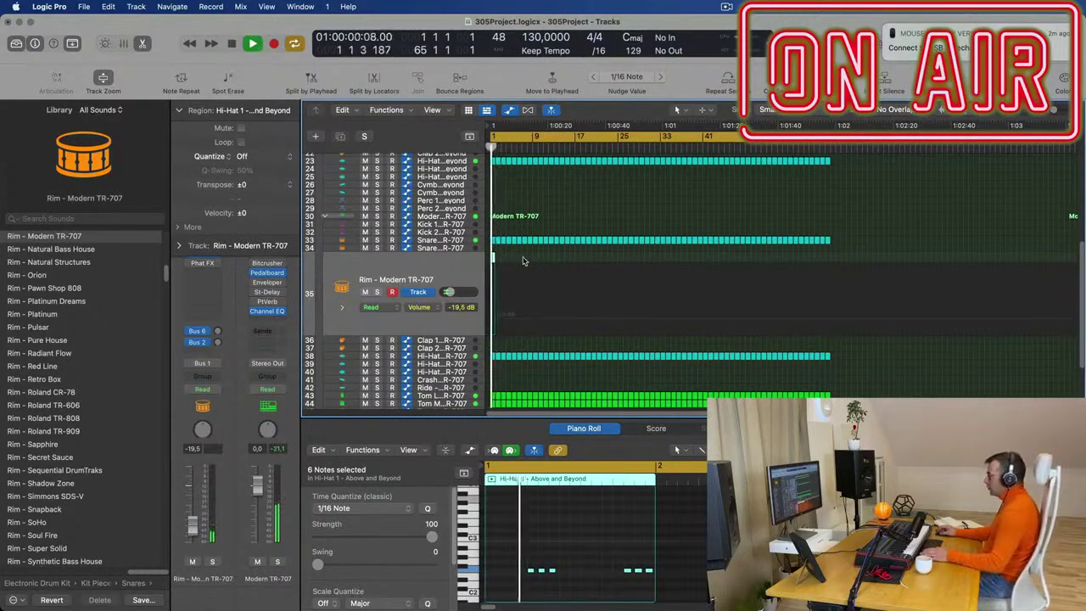
Extend the rim region on track 35 to a length of two bars
key(super+Right)
key(super+Right)
key(super+Right)
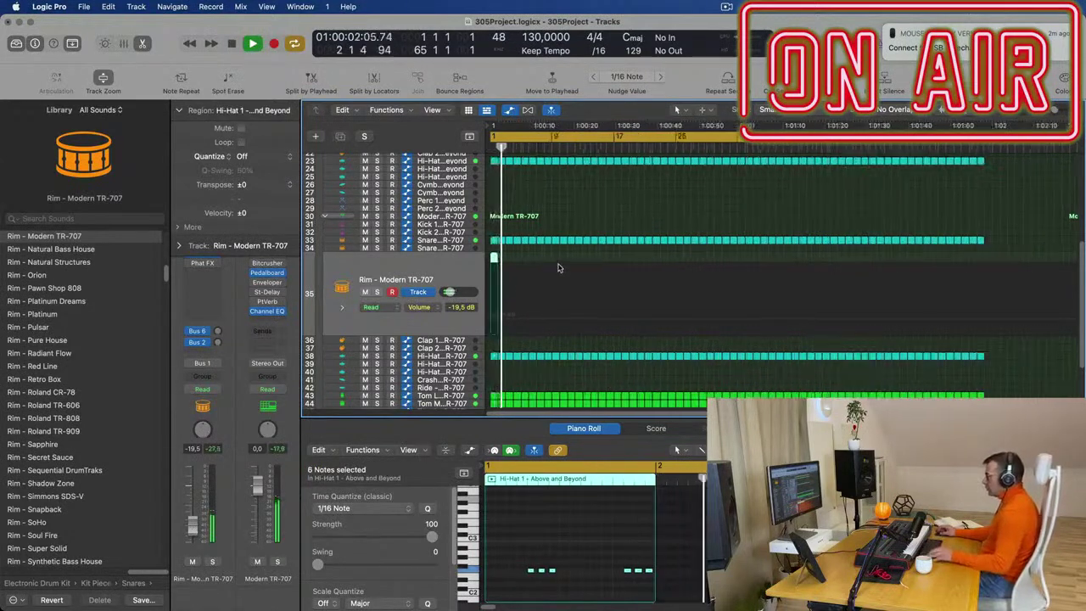
drag(498, 258, 515, 263)
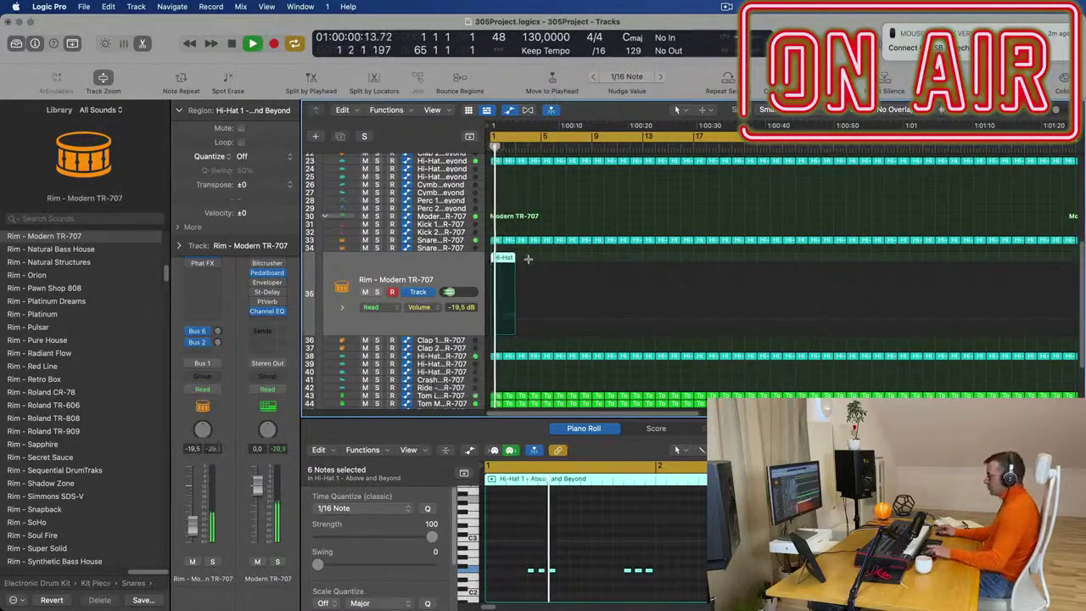
Repeat the two-bar rim region along track 35 to fill 64 bars, delete the excess copies, and restart playback
key(l)
scroll(543, 261, down, 5)
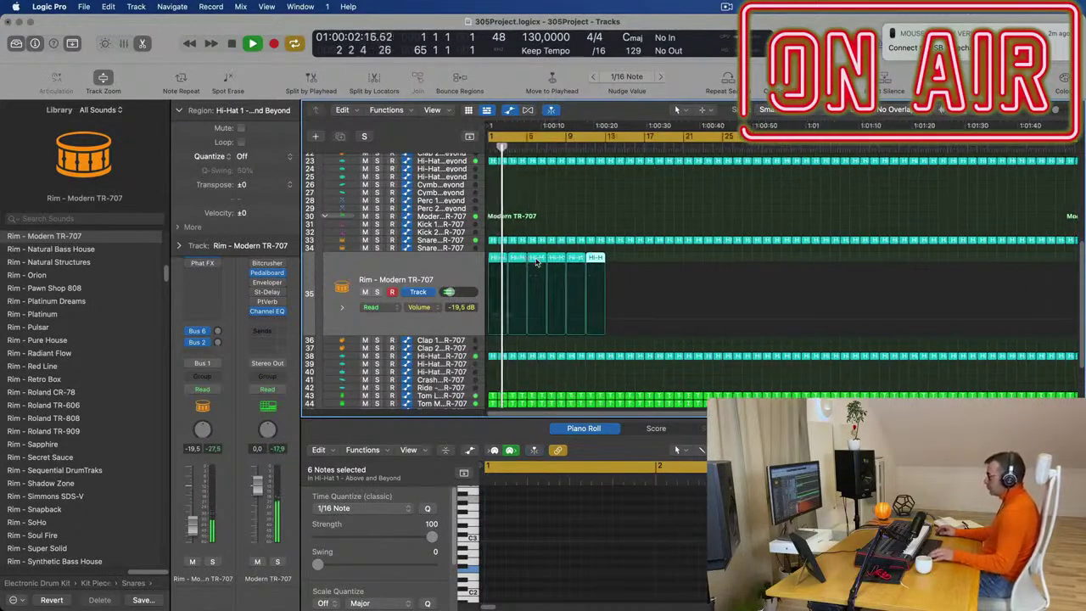
click(558, 261)
drag(557, 261, 497, 259)
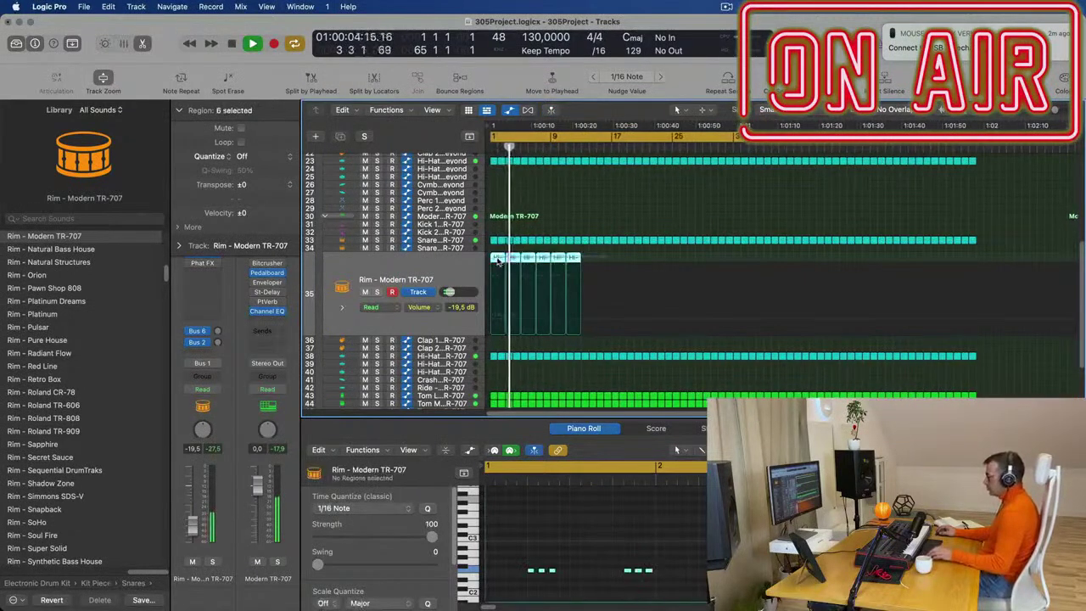
key(super+r)
key(super+r)
key(super+r)
key(super+r)
key(super+r)
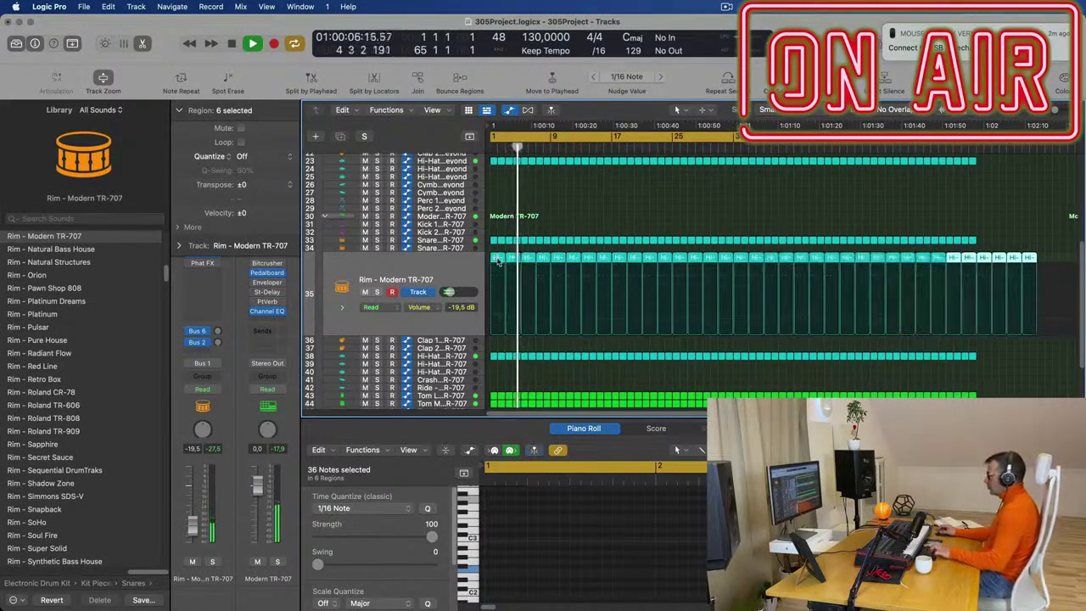
drag(1057, 258, 990, 264)
key(Delete)
key(space)
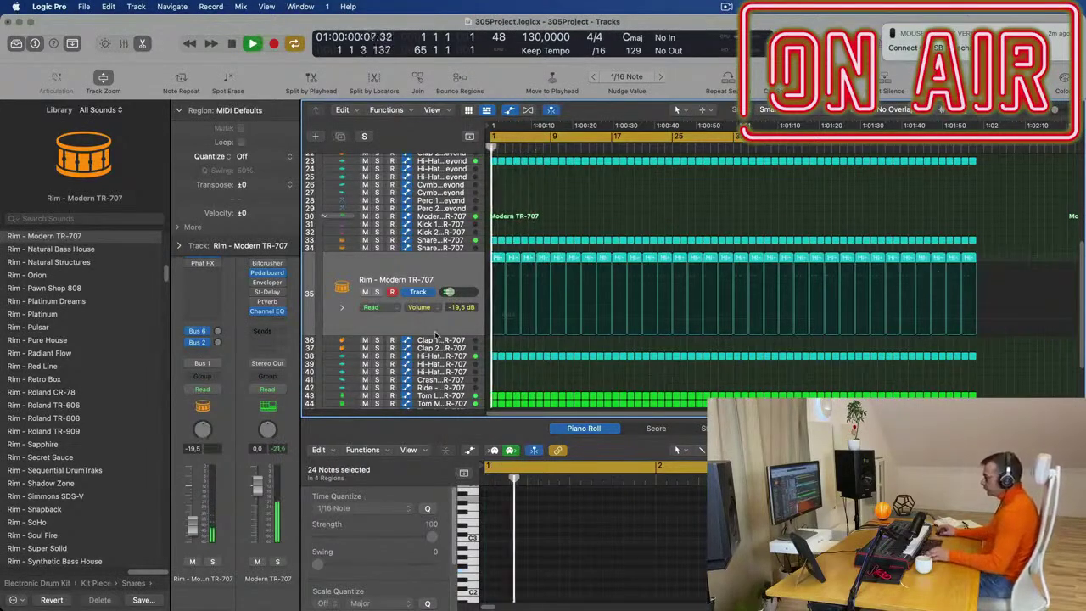
Copy the first Hi-Hat region from track 38 to bar 1 of the Crash - Modern TR-707 track
key(super+Right)
key(super+Right)
key(super+Right)
key(super+Right)
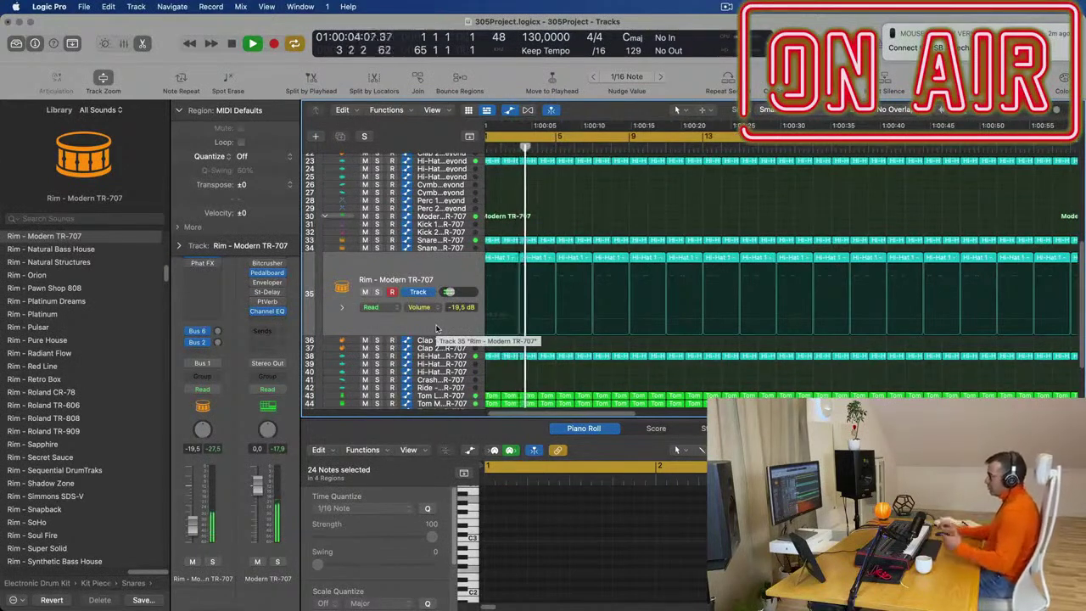
scroll(438, 329, down, 1)
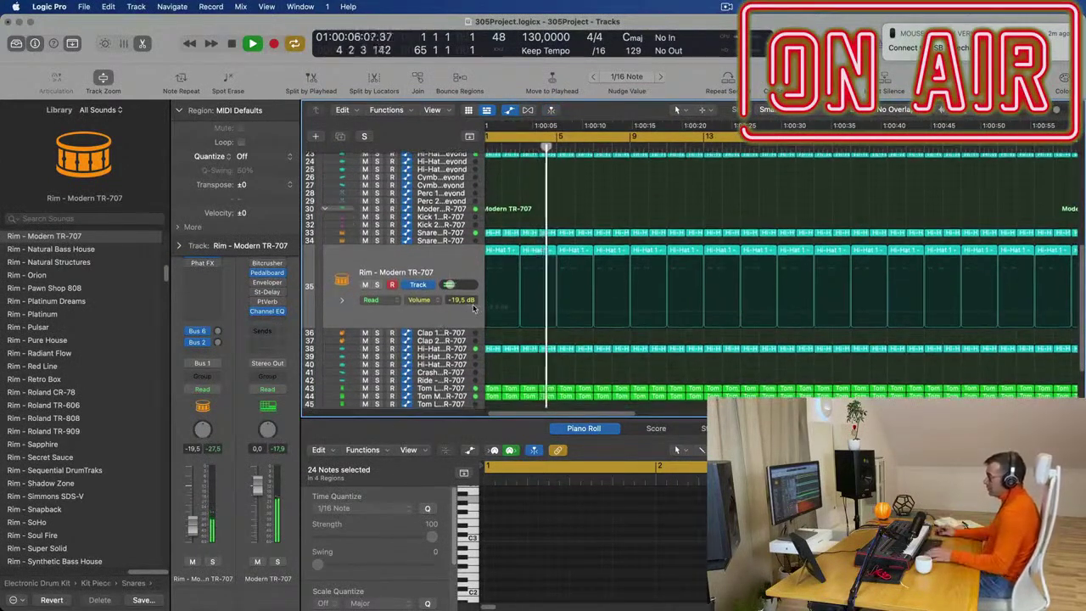
scroll(485, 316, down, 3)
click(501, 321)
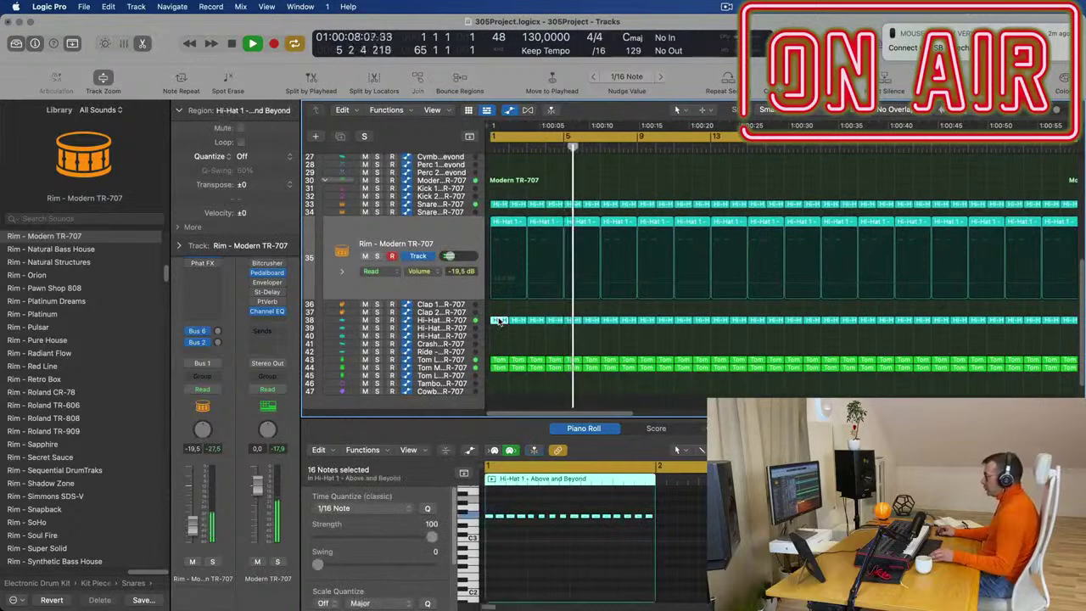
drag(501, 321, 499, 348)
Delete all notes except the first one in the copied crash region and replay from the start
drag(502, 507, 652, 537)
key(Delete)
key(space)
key(Return)
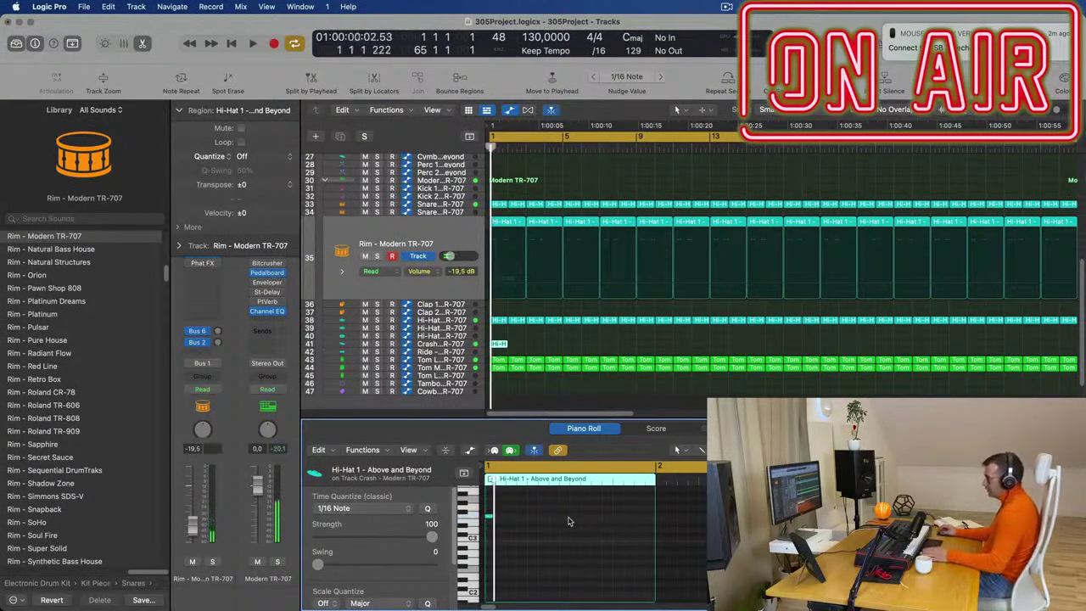
click(472, 516)
key(space)
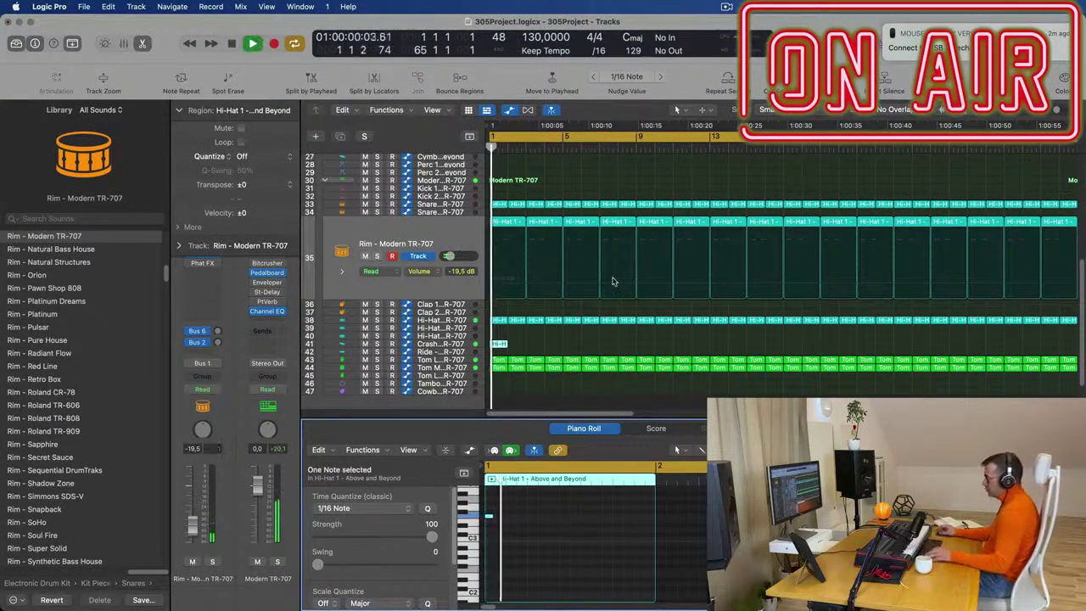
Select the Crash - Modern TR-707 track and move its one-note region from bar 1 to bar 17
scroll(526, 349, down, 3)
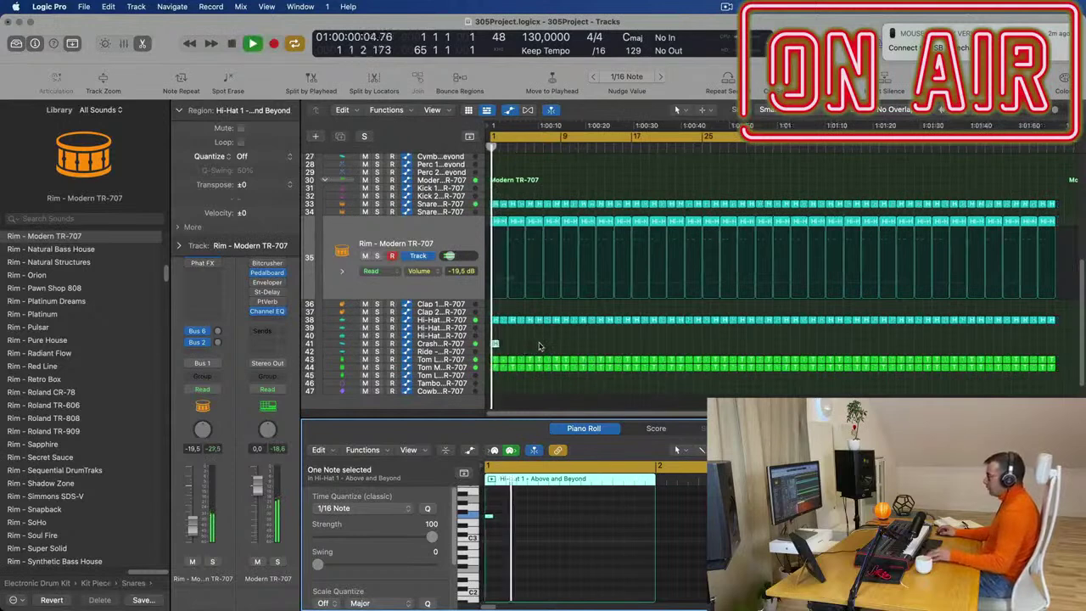
scroll(509, 348, up, 3)
click(454, 344)
scroll(548, 297, down, 3)
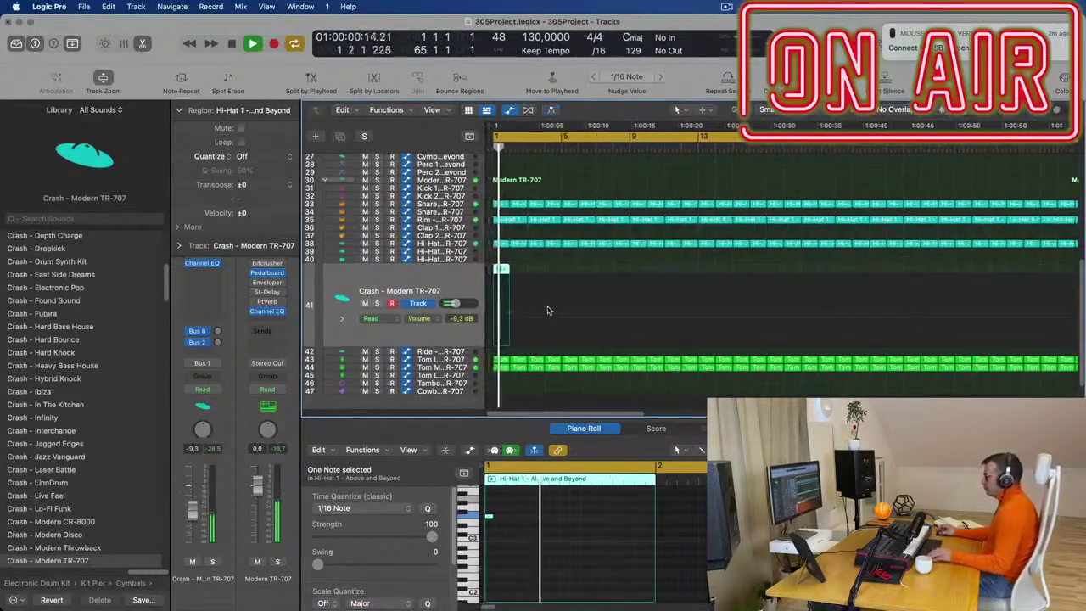
scroll(549, 276, down, 2)
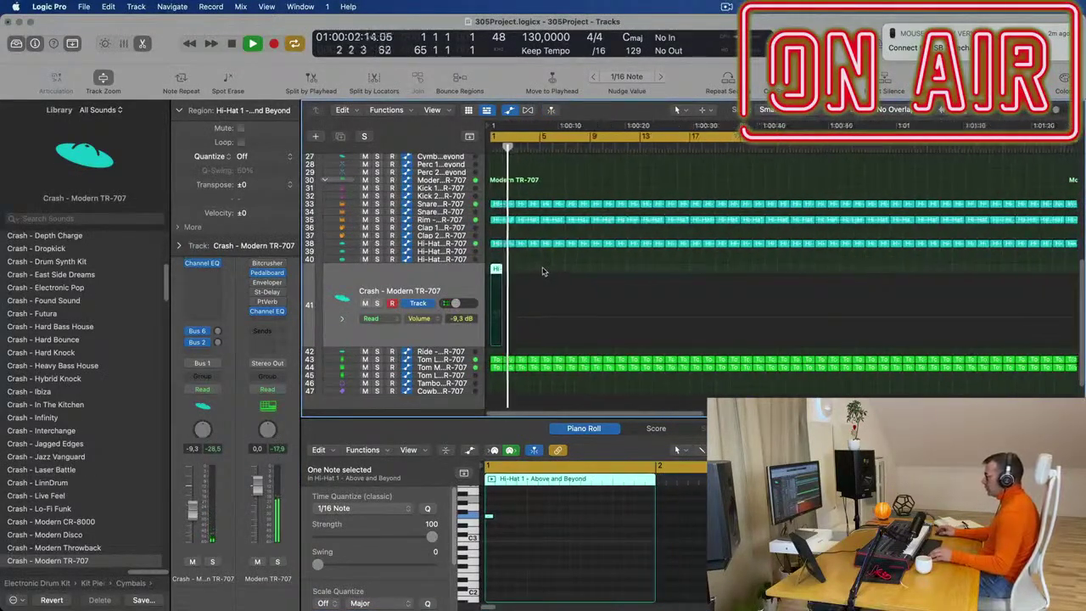
drag(499, 271, 697, 278)
Duplicate the PD NoisePad track with its settings and return playback to the start
scroll(651, 276, up, 5)
scroll(656, 273, down, 1)
scroll(651, 284, up, 3)
scroll(643, 289, down, 2)
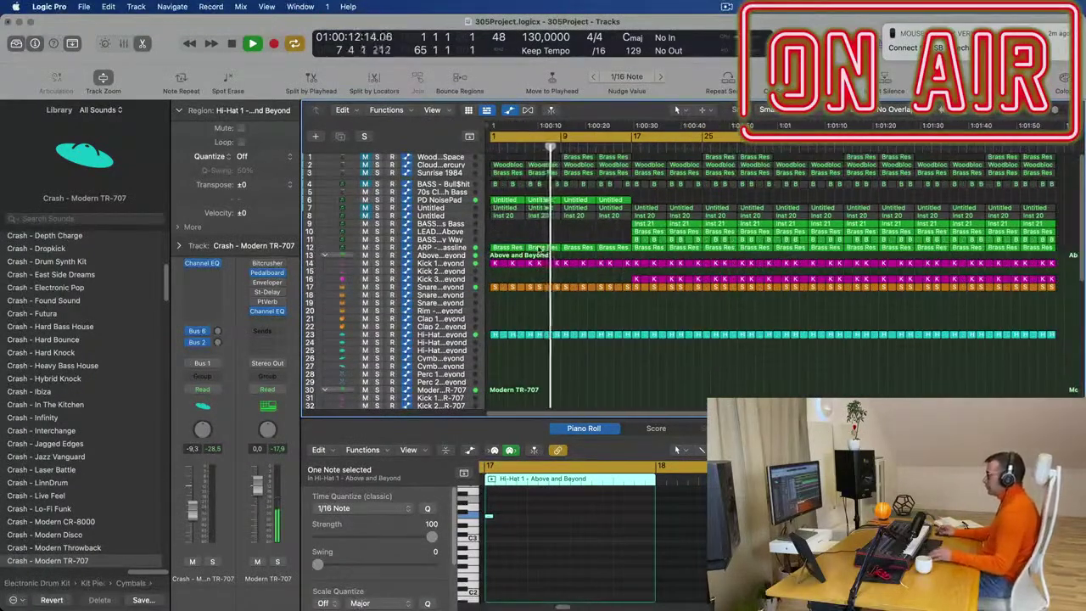
scroll(543, 244, down, 2)
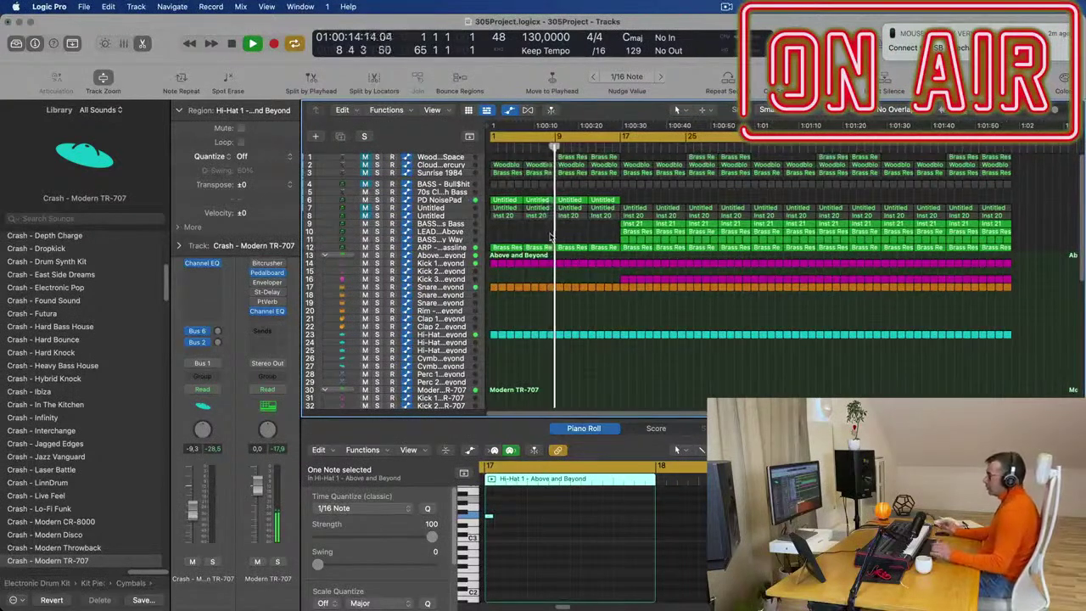
click(459, 200)
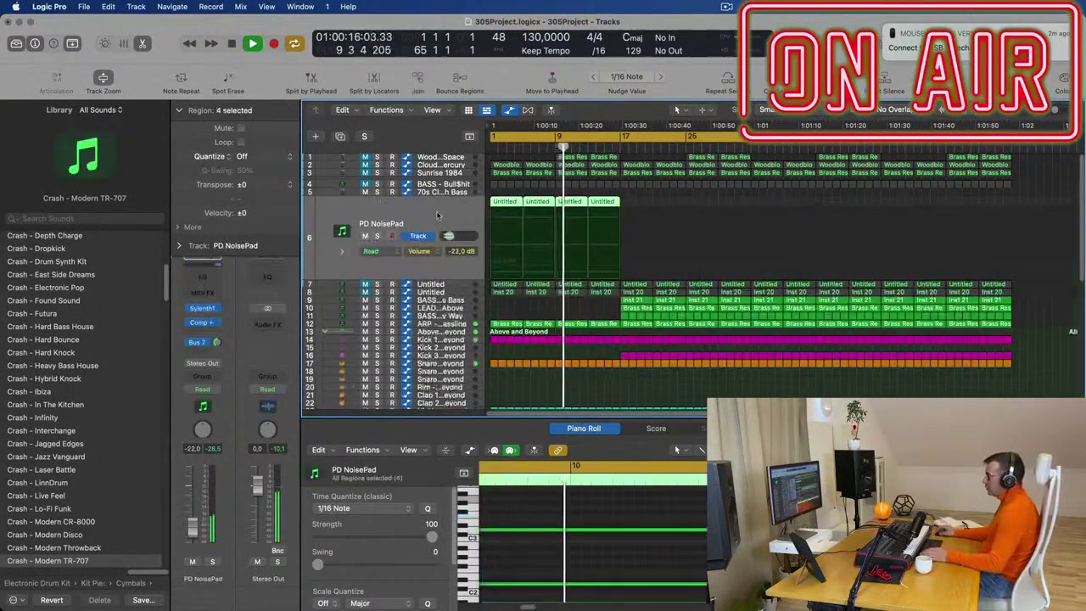
key(Return)
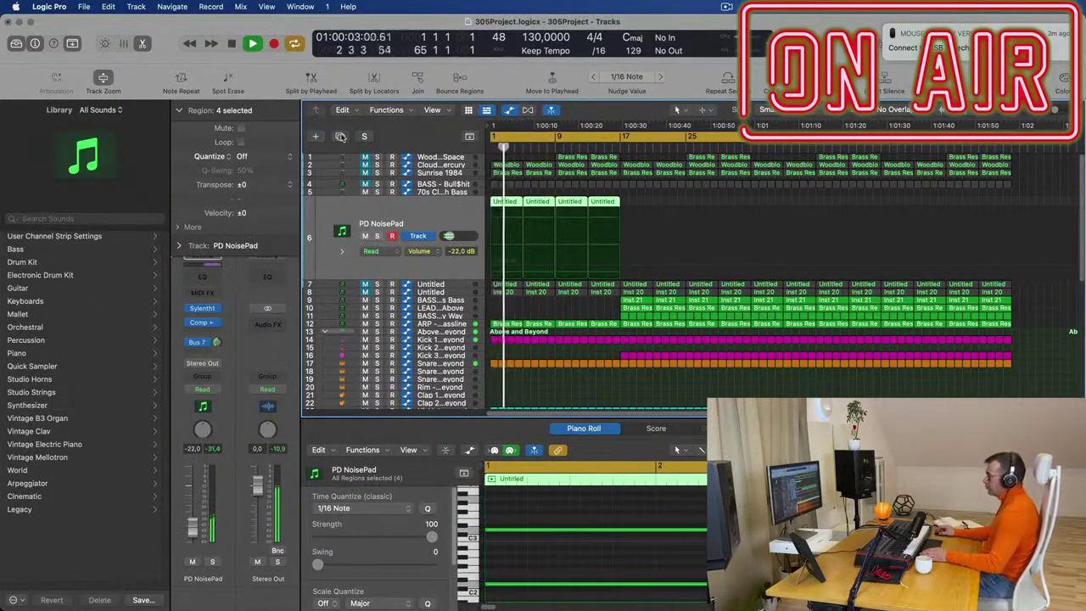
click(340, 136)
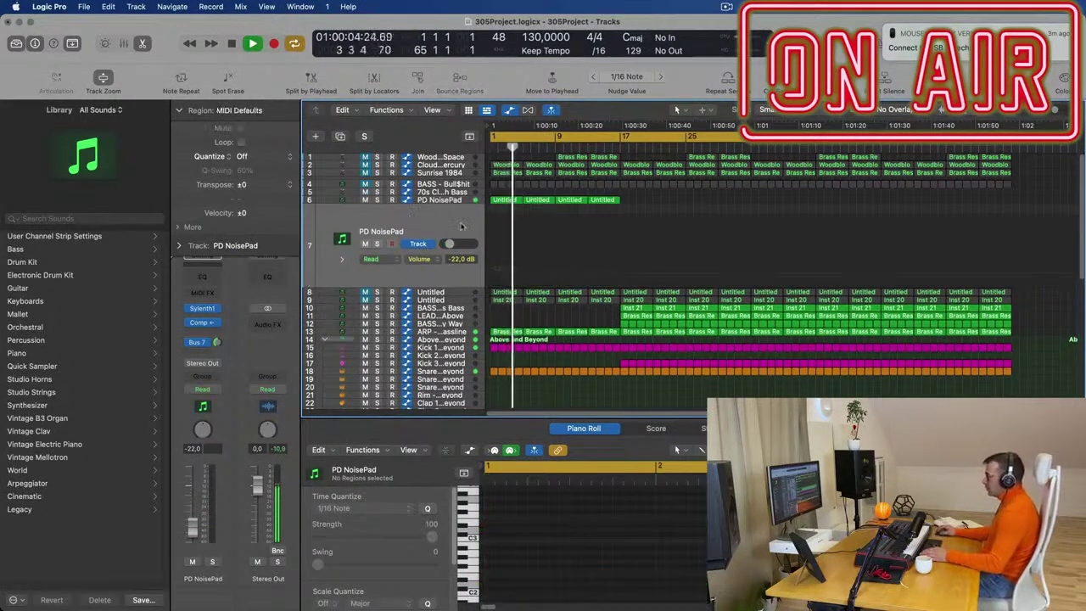
key(Return)
Load the preset 372: SFX Drops of Electricity in the duplicated track's Sylenth1 and move the plugin window clear of the track
click(202, 309)
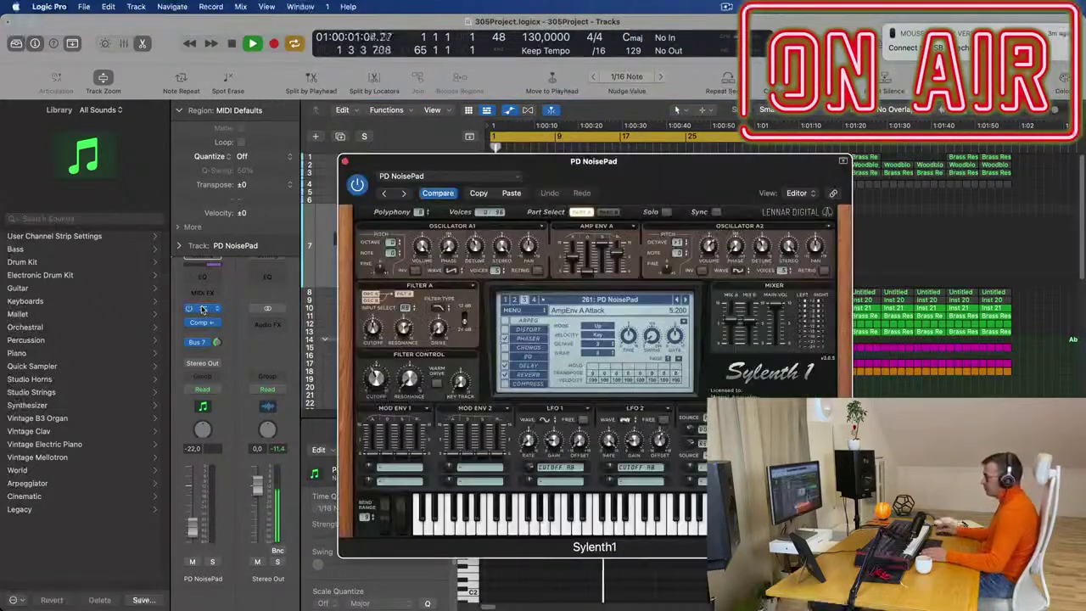
click(686, 301)
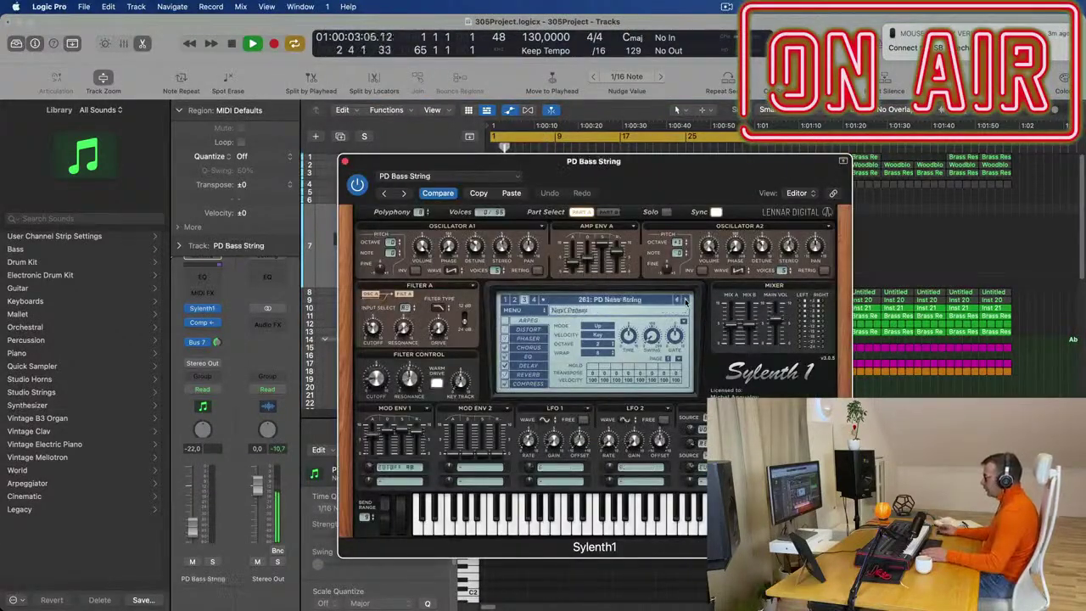
click(684, 303)
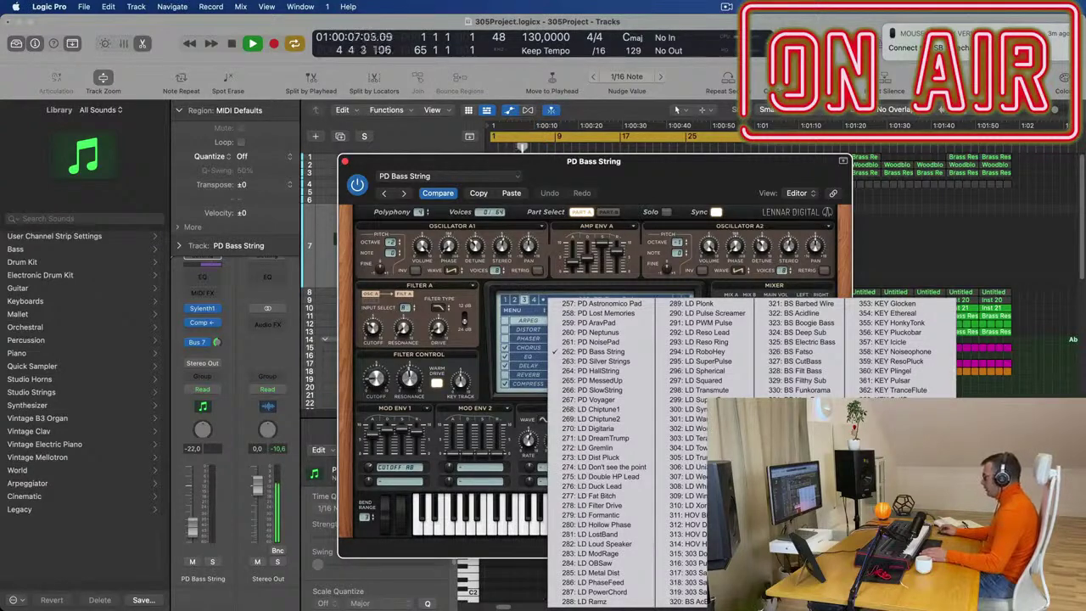
click(898, 486)
drag(647, 158, 496, 272)
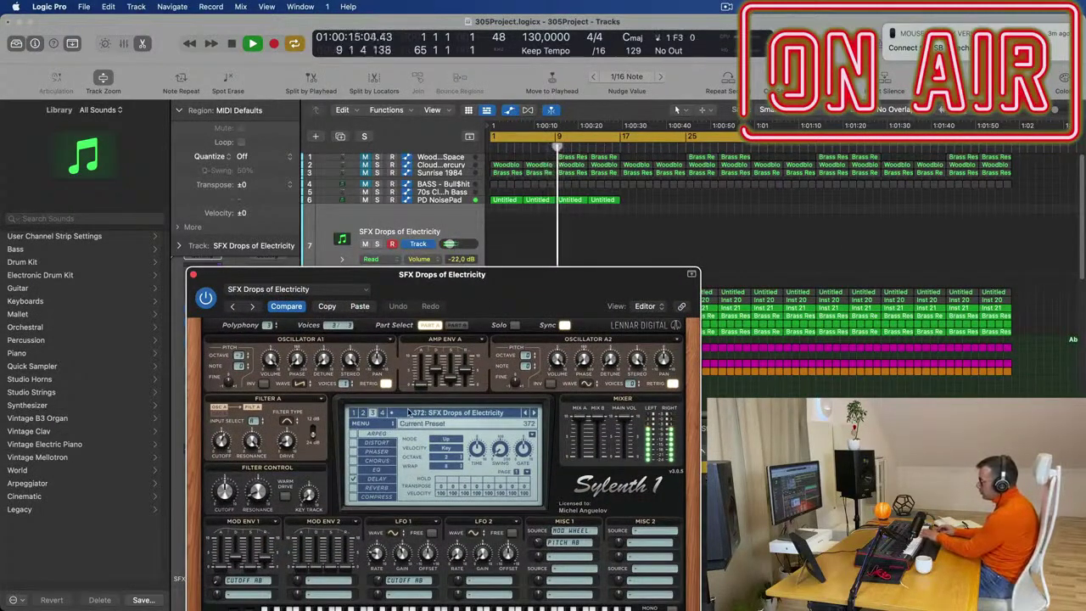
Step through the SFX presets to 375: SFX Helicopter, reposition the Sylenth1 window, and replay the arrangement from the start
click(534, 413)
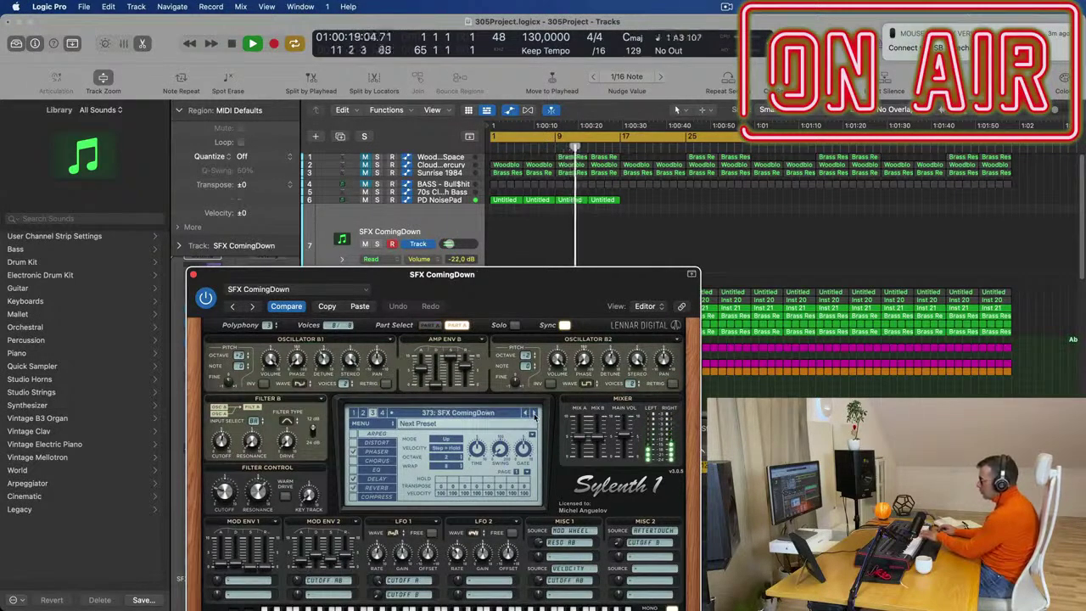
click(534, 414)
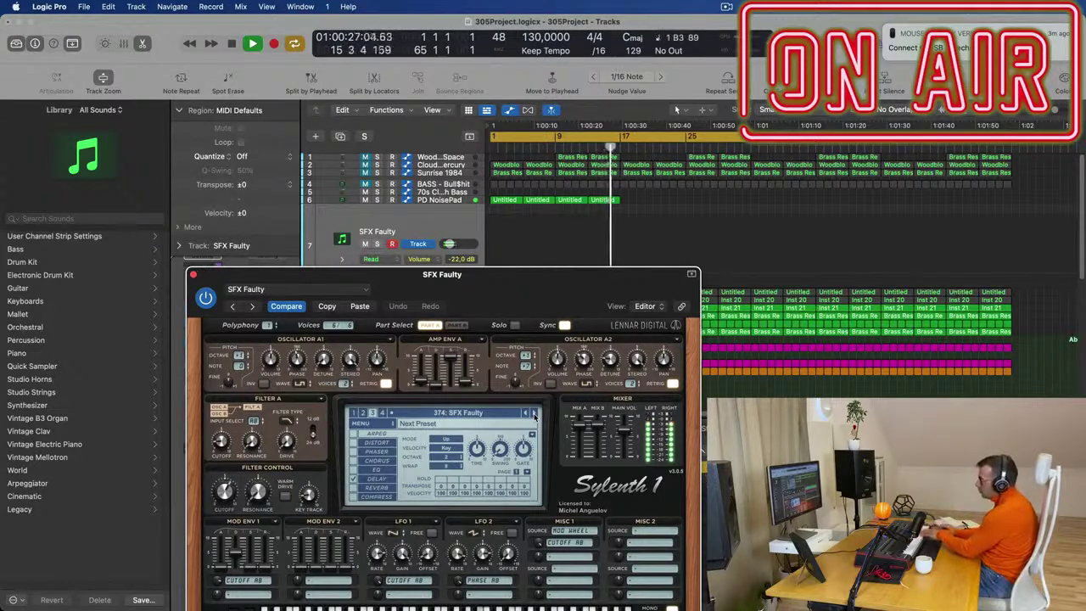
click(534, 413)
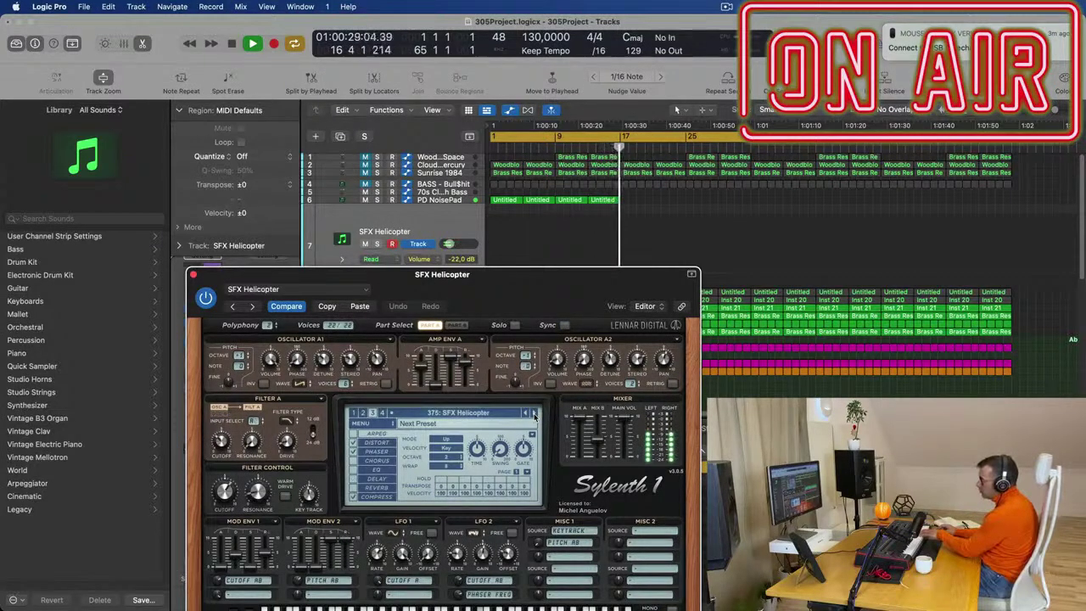
drag(522, 304, 722, 349)
key(space)
key(space)
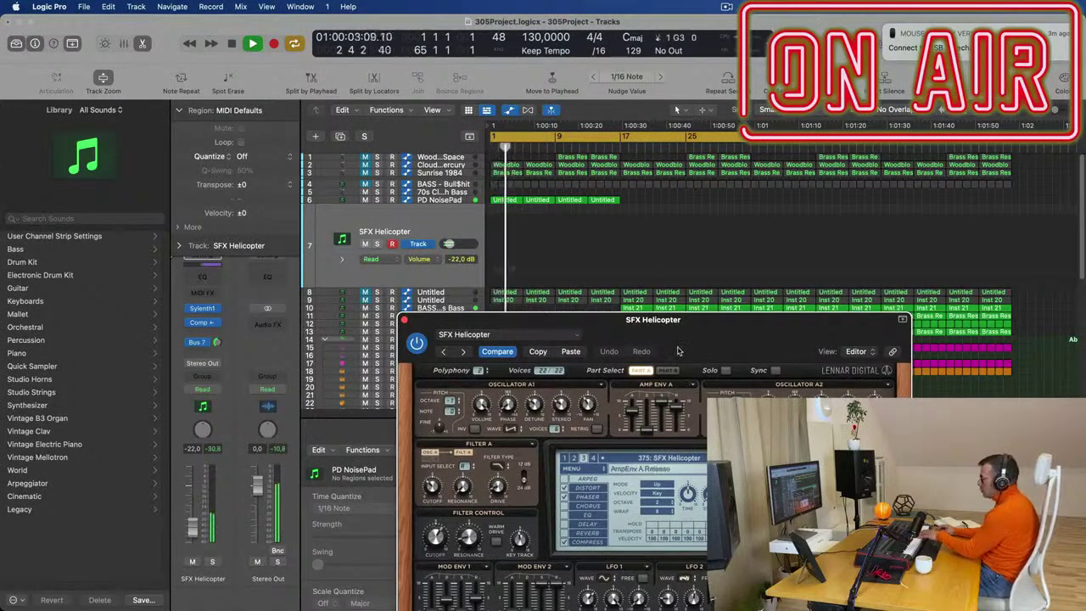
Load the preset 376: SFX Modulator in Sylenth1 and move the plugin window clear of the arrangement
click(736, 459)
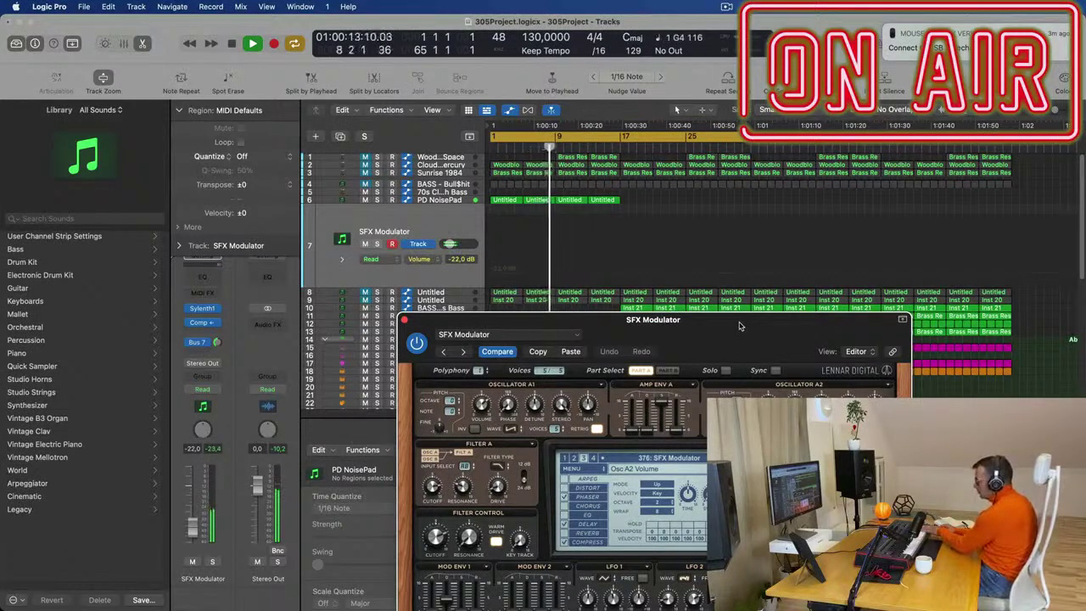
drag(739, 326, 694, 603)
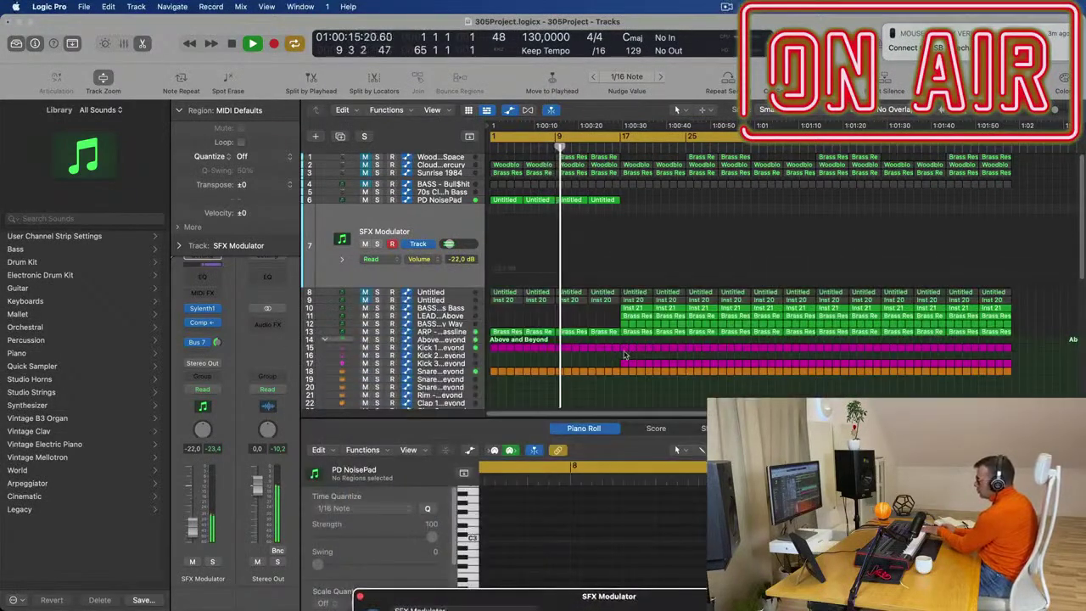
Copy the PD NoisePad region at bar 9 onto the SFX Modulator track at the same bar and inspect its notes
click(572, 201)
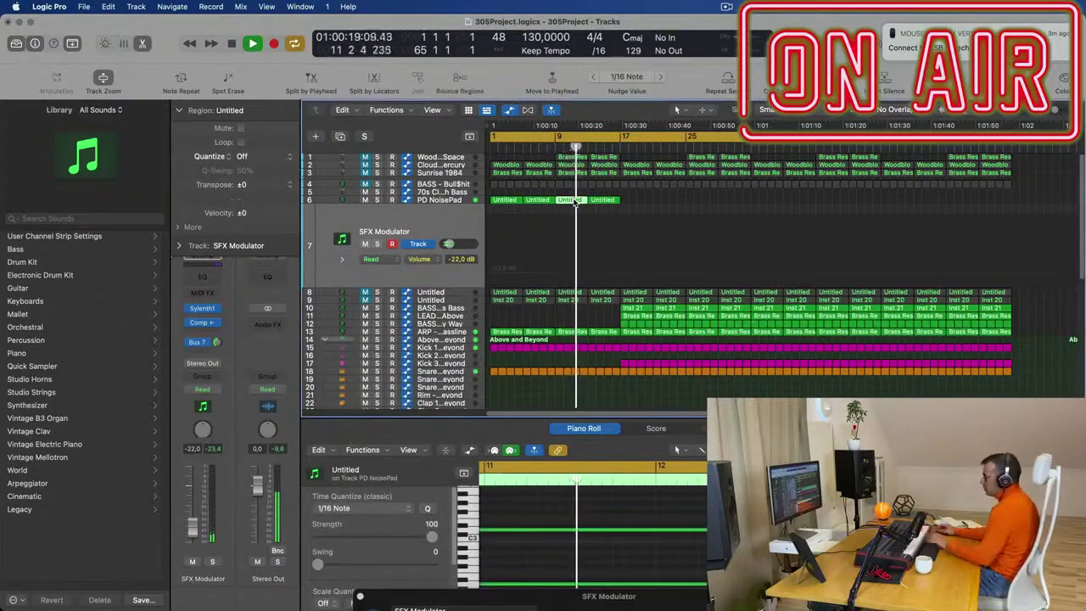
drag(572, 201, 574, 263)
scroll(585, 507, down, 3)
scroll(587, 518, up, 3)
scroll(593, 528, down, 4)
scroll(594, 534, down, 3)
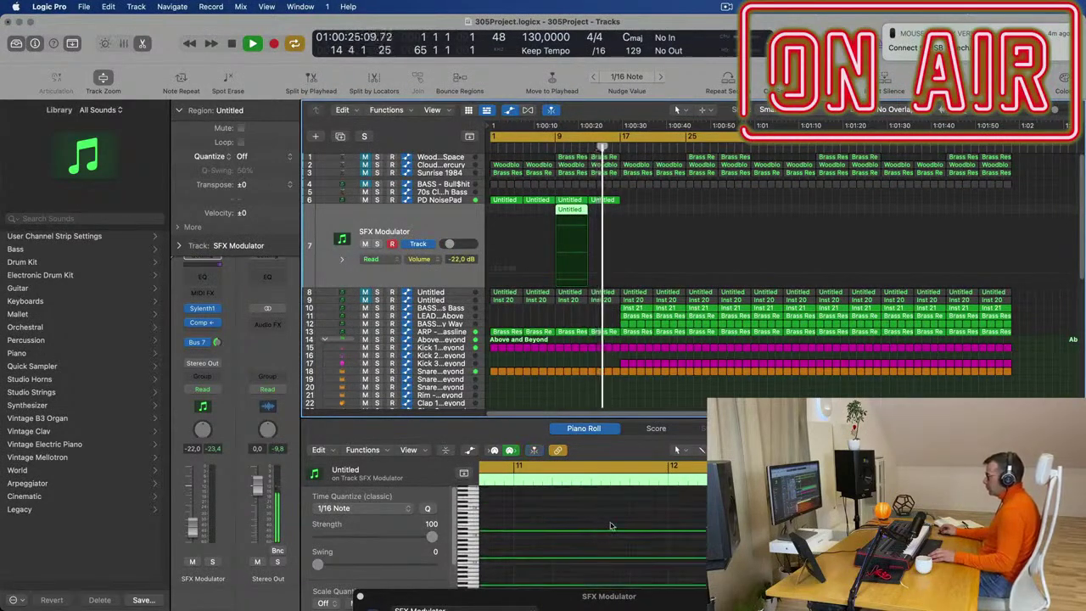
Select all notes of the copied SFX Modulator region, restart playback, and extend the region's end to bar 17
key(super+a)
key(space)
key(space)
click(570, 210)
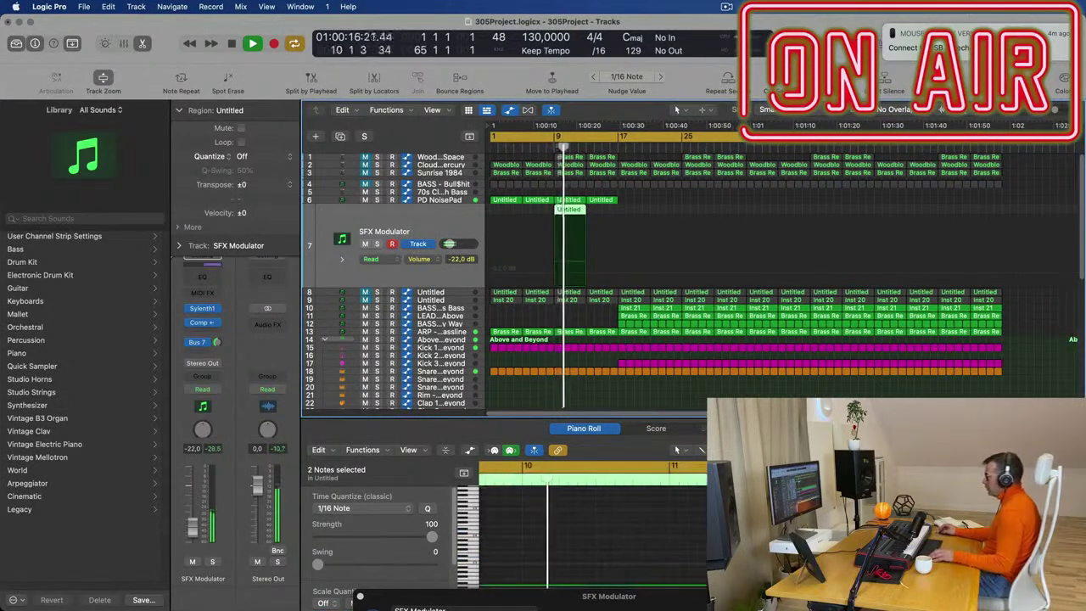
drag(585, 210, 617, 212)
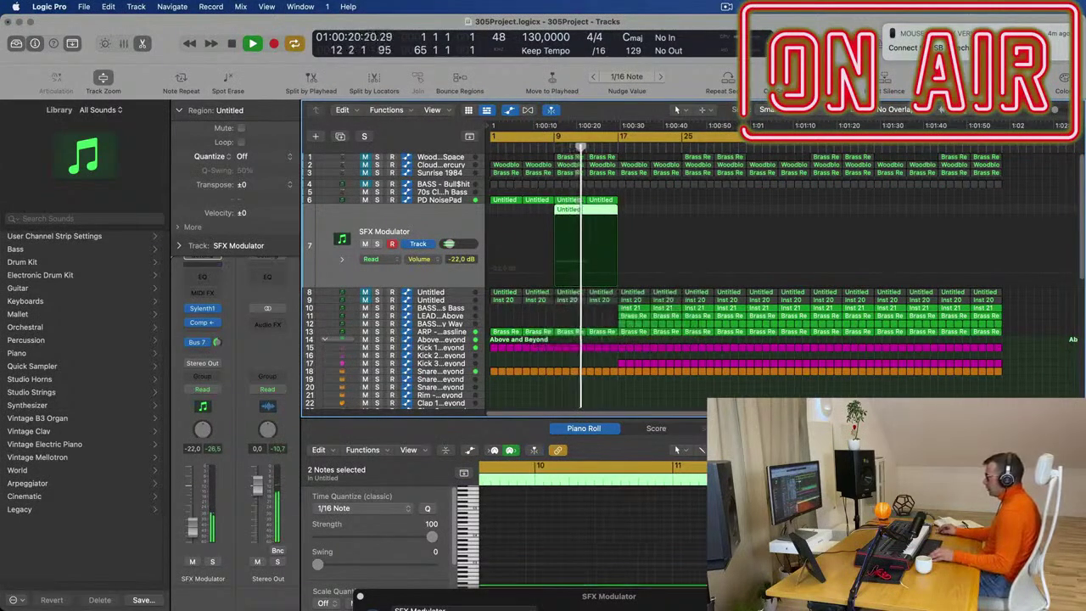
Return playback to the start and set the SFX Modulator track's volume to -19.0 dB
key(Return)
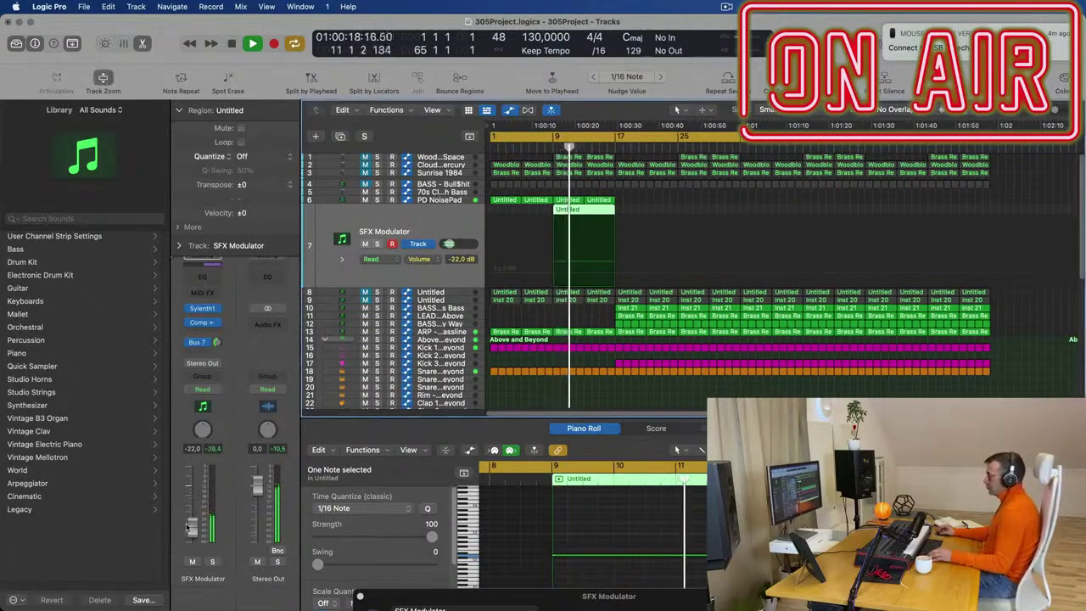
drag(193, 532, 192, 527)
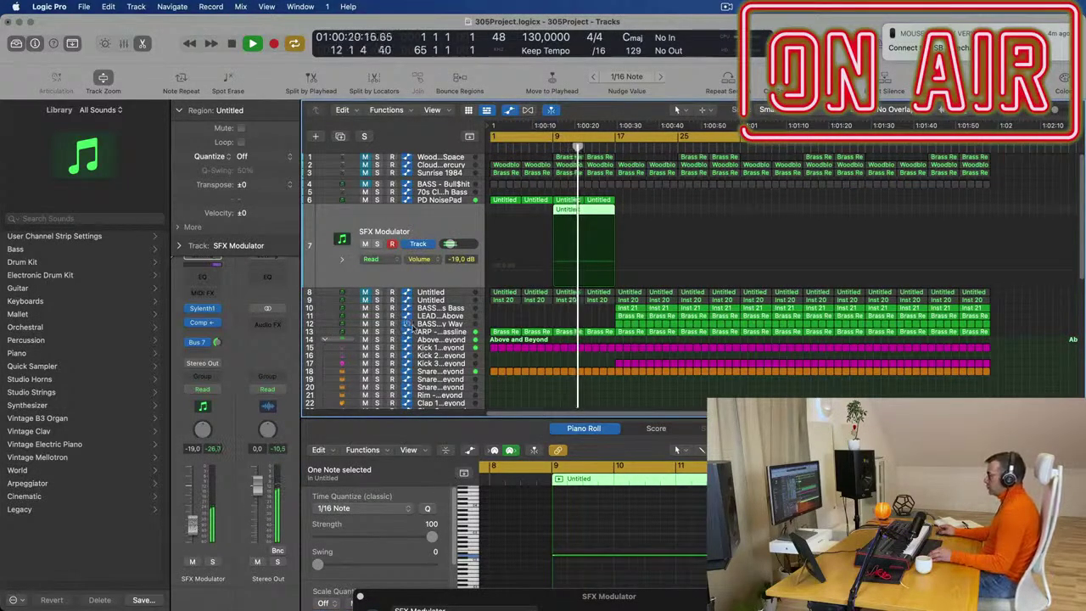
Add a marker at the start of the arrangement and replay from about bar 8, just before the SFX Modulator region
scroll(635, 288, up, 6)
scroll(634, 288, down, 2)
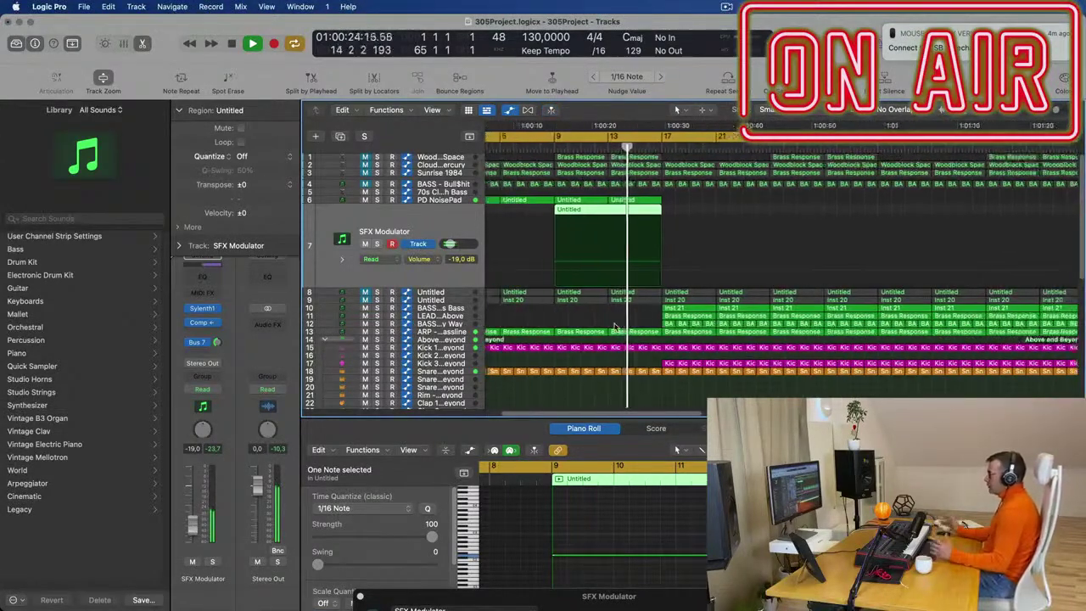
scroll(615, 327, down, 1)
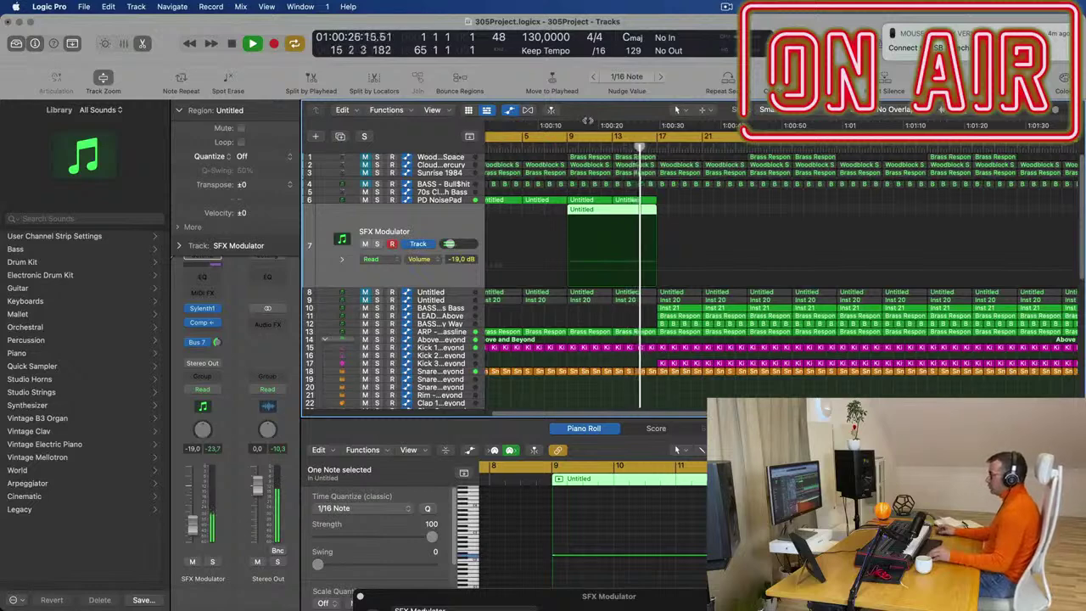
drag(558, 145, 533, 210)
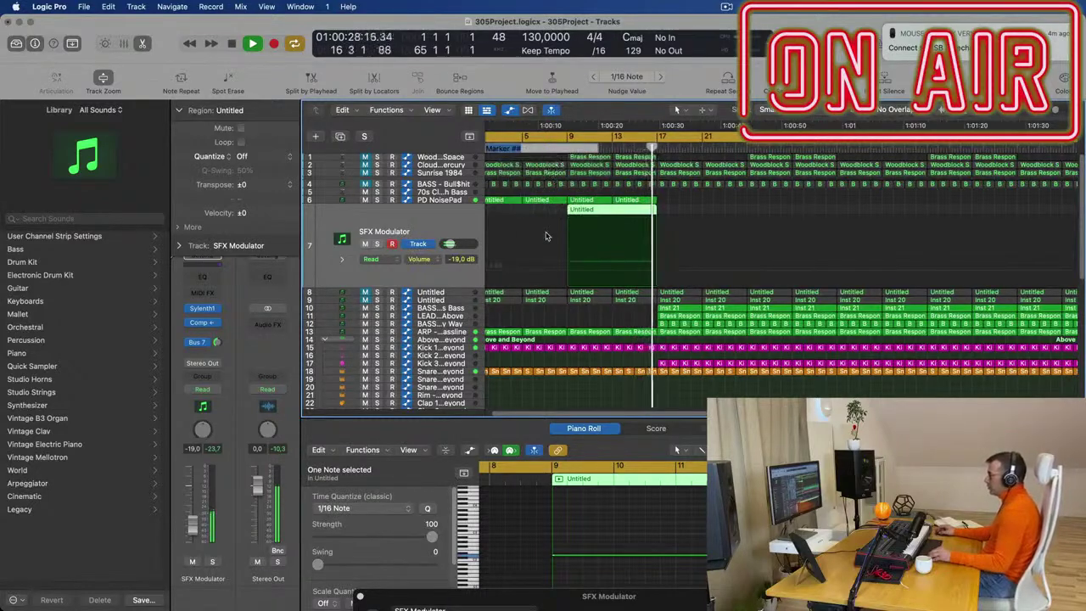
click(701, 196)
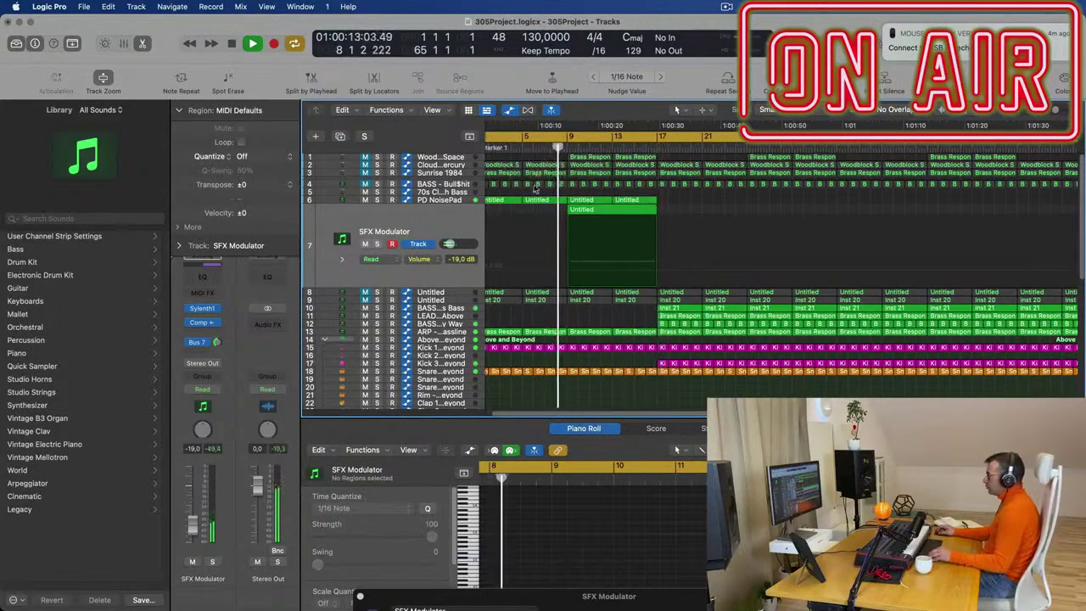
scroll(538, 263, down, 2)
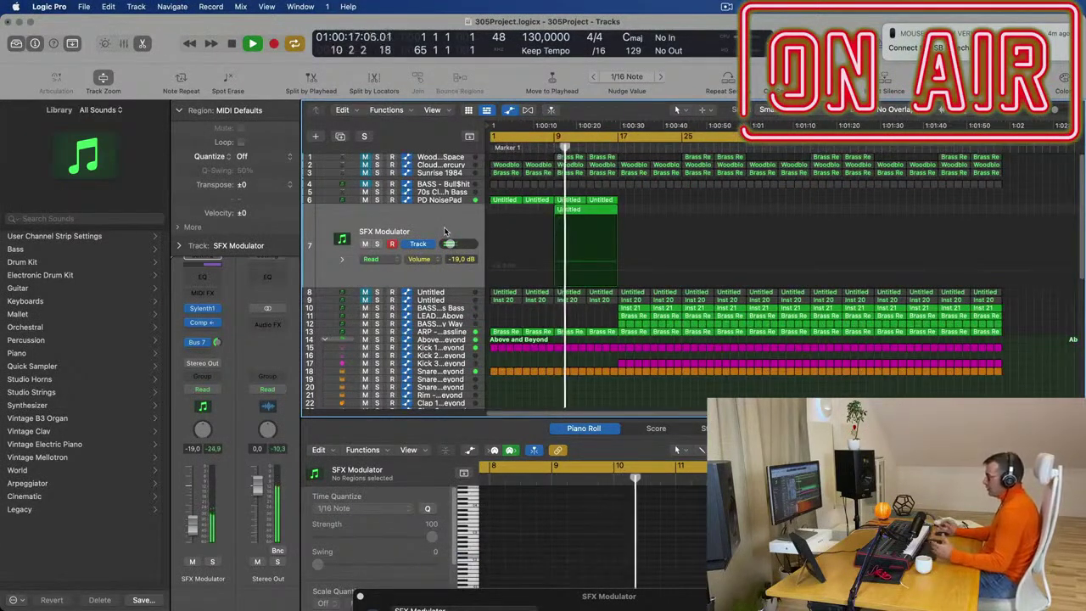
Select the Above and Beyond drum track and play the arrangement from the beginning
scroll(463, 329, up, 1)
scroll(458, 322, down, 2)
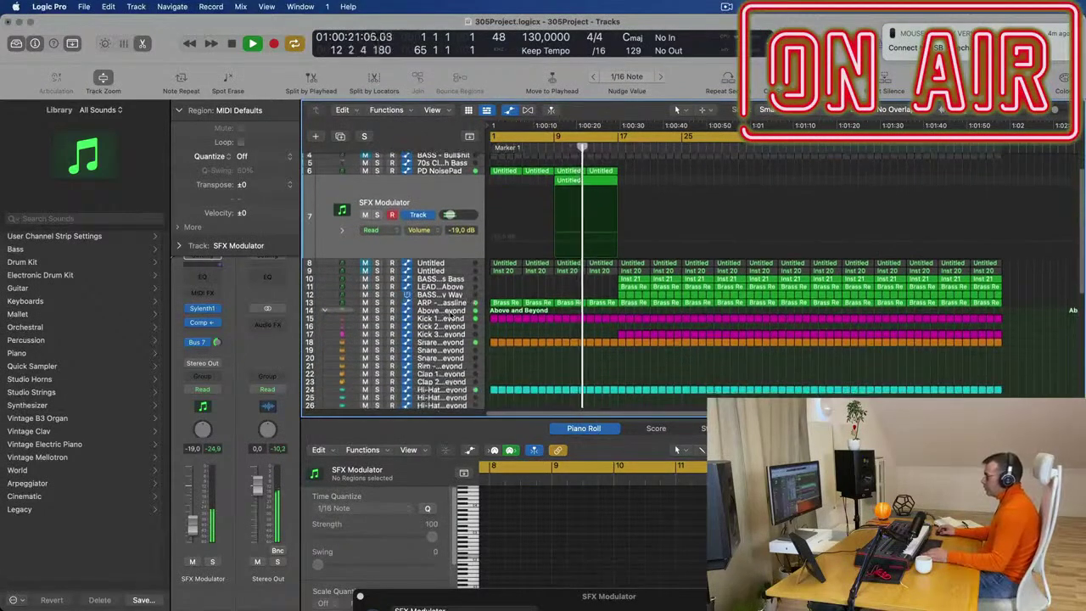
click(446, 312)
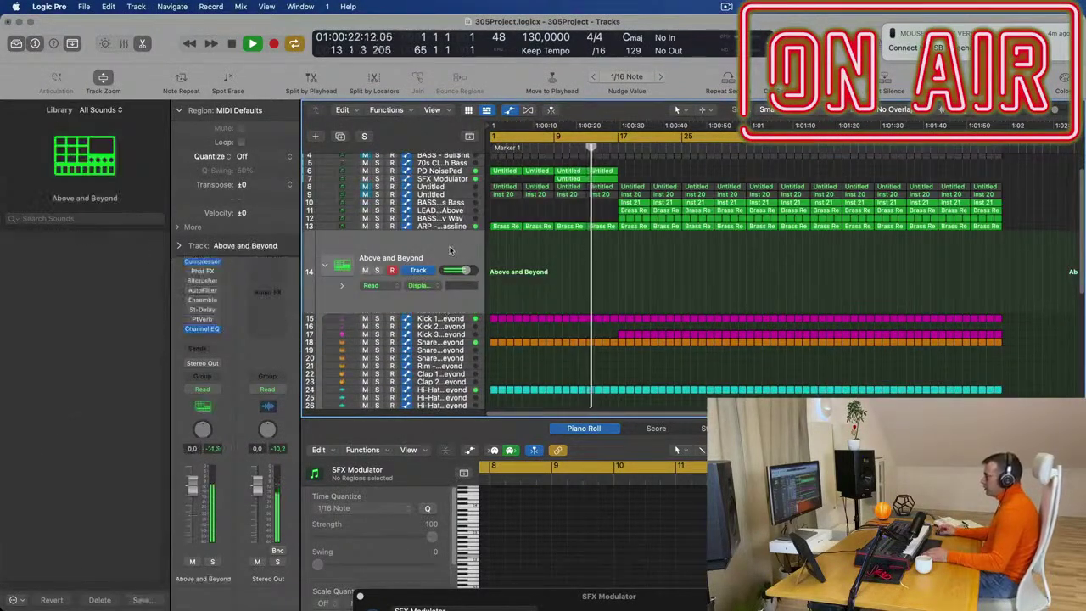
key(Return)
key(space)
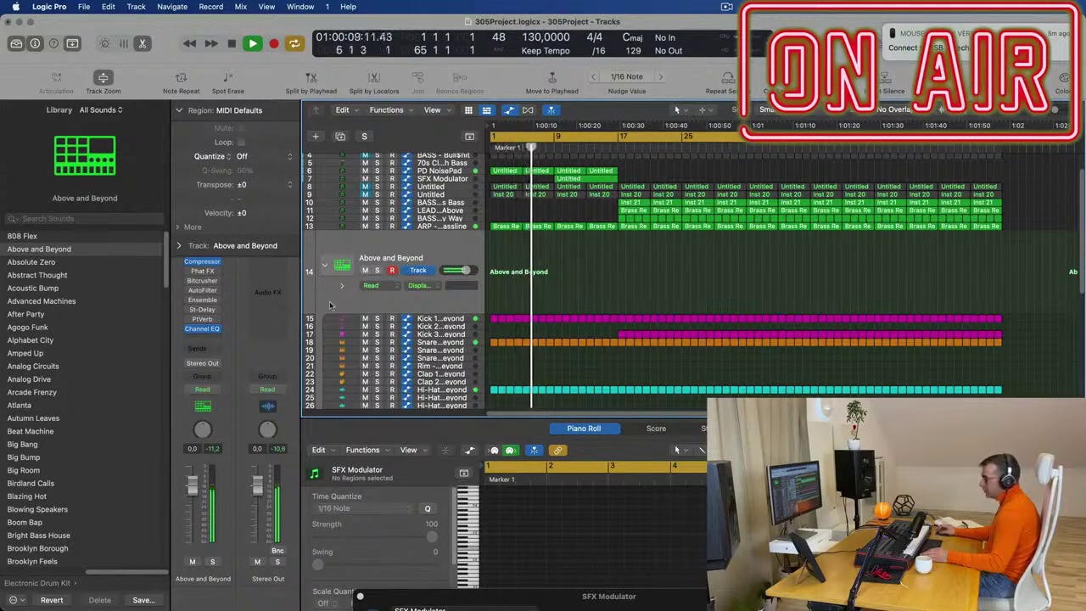
click(178, 246)
click(179, 246)
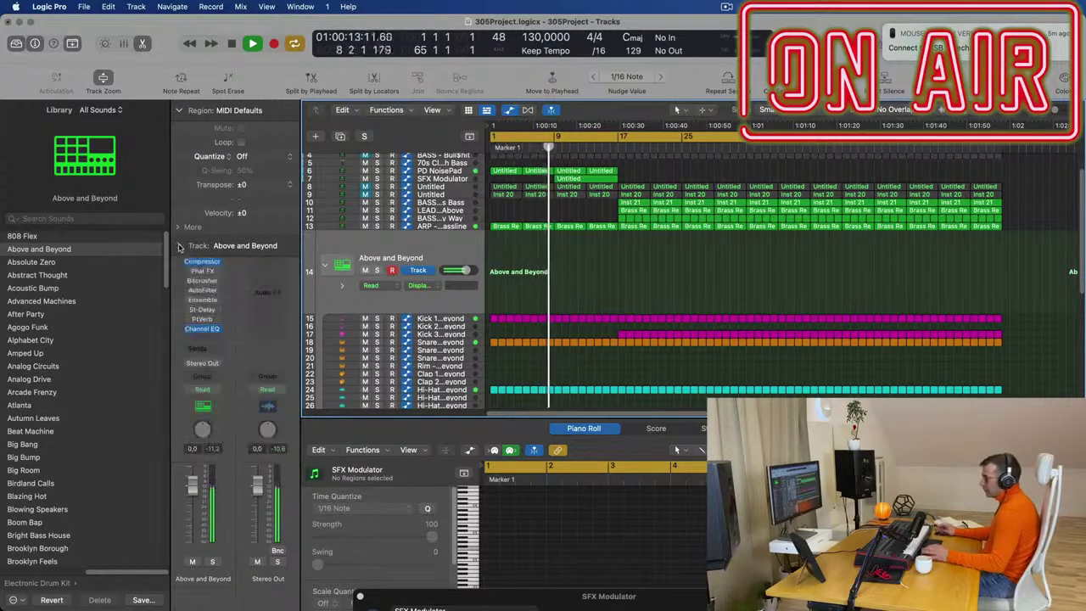
scroll(459, 270, up, 3)
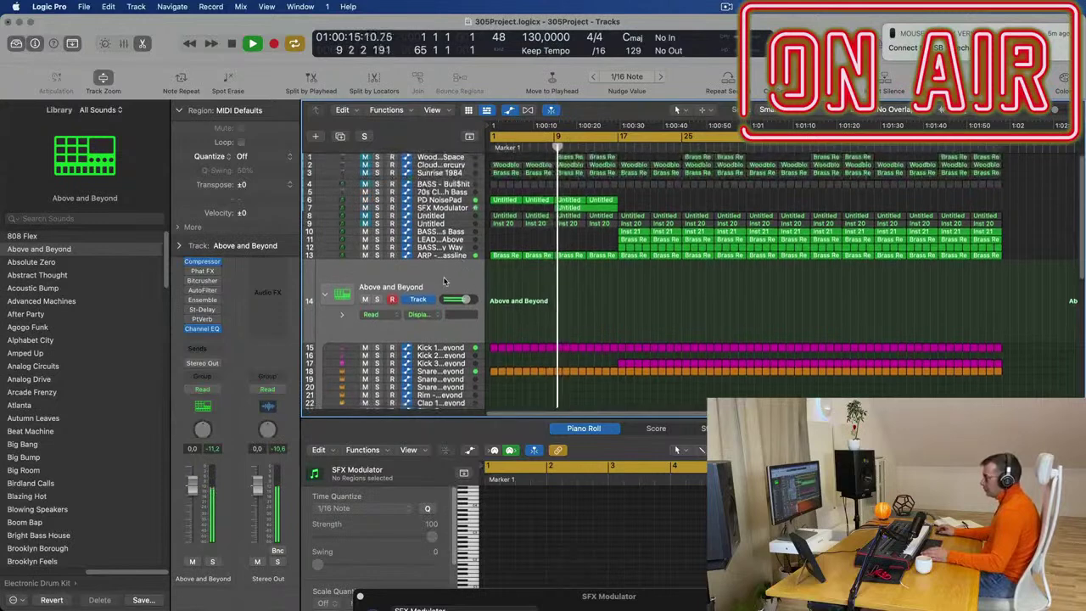
key(Return)
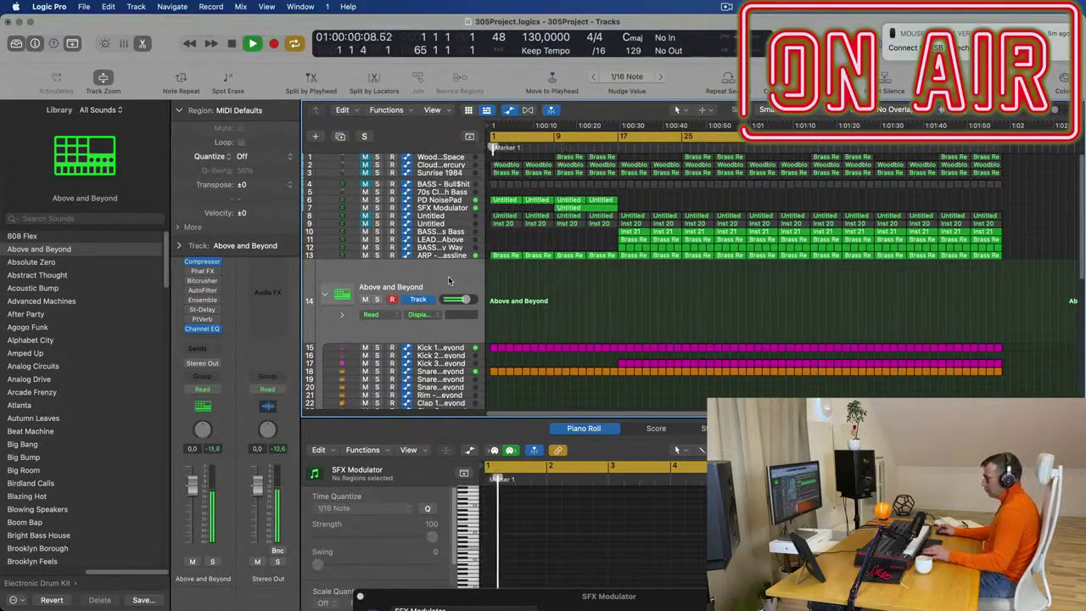
Open the Above and Beyond track's drum machine from the mixer and view its kit controls
key(x)
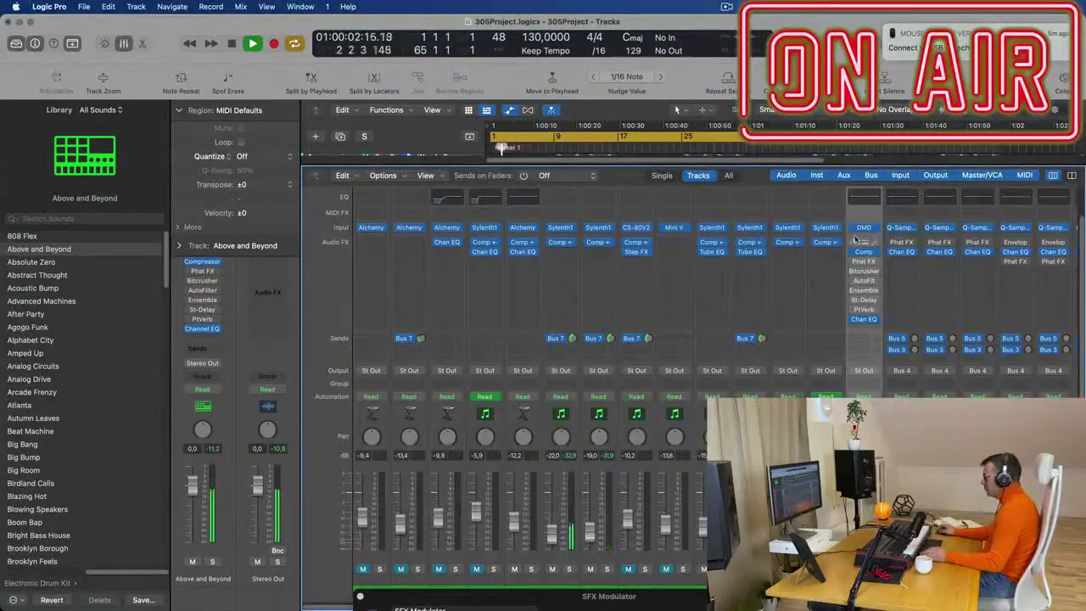
click(864, 228)
drag(857, 203, 526, 193)
key(x)
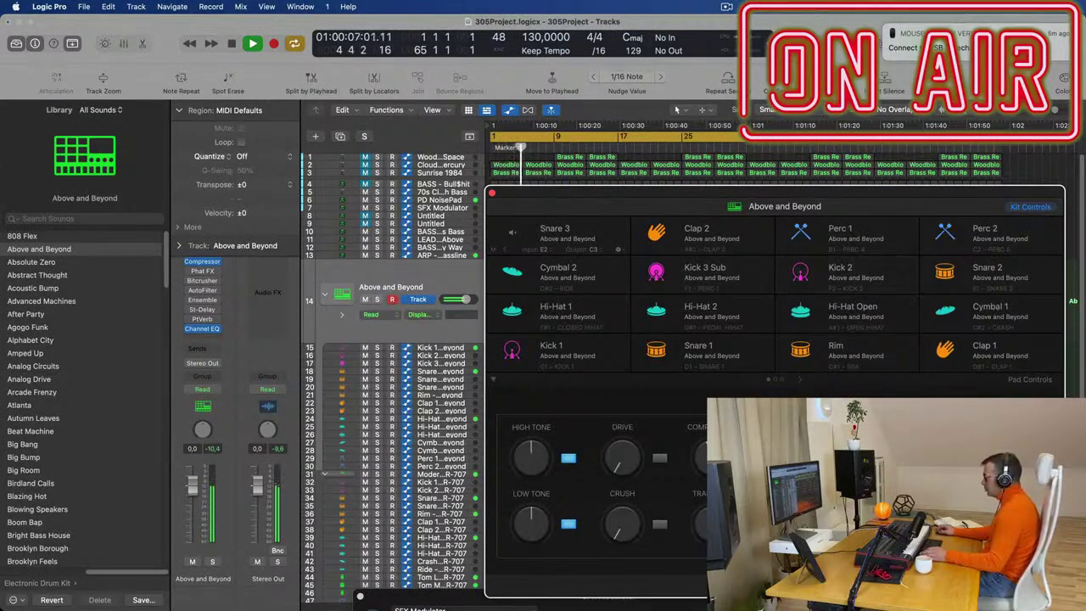
drag(548, 192, 887, 232)
Hide the plug-in windows, set the cycle range to start at bar 13, and play from there
click(584, 148)
key(space)
key(v)
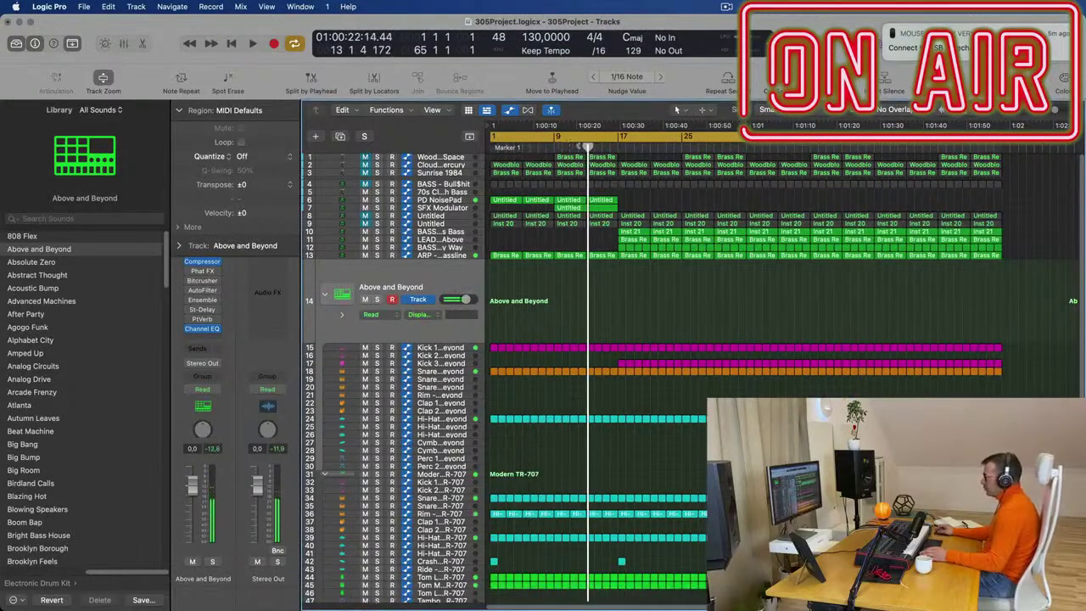
drag(491, 136, 588, 147)
key(space)
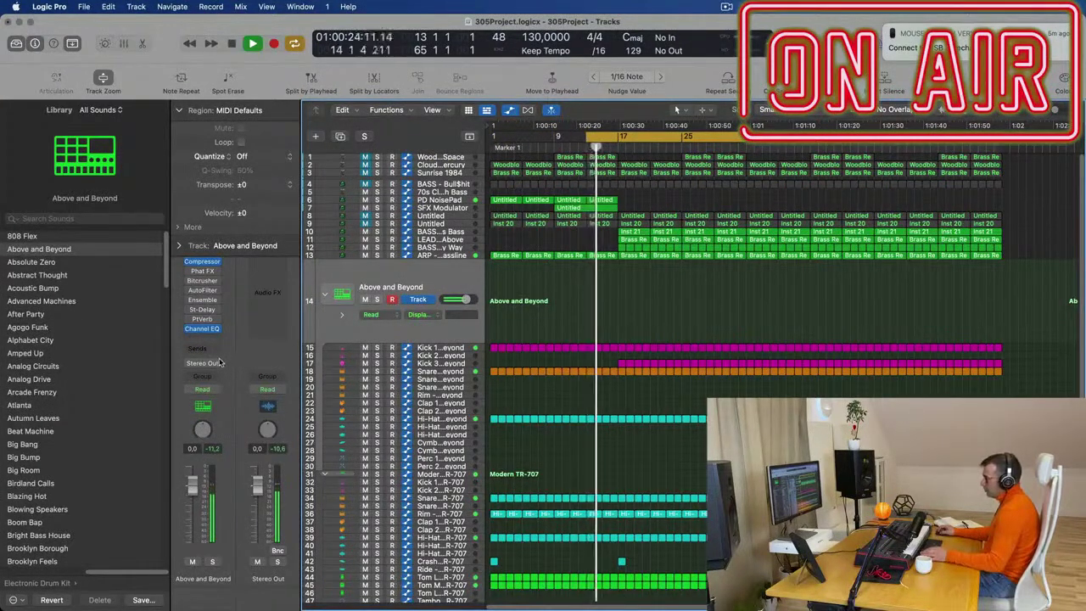
Set the Above and Beyond track's automation mode to Touch and stop playback
click(216, 390)
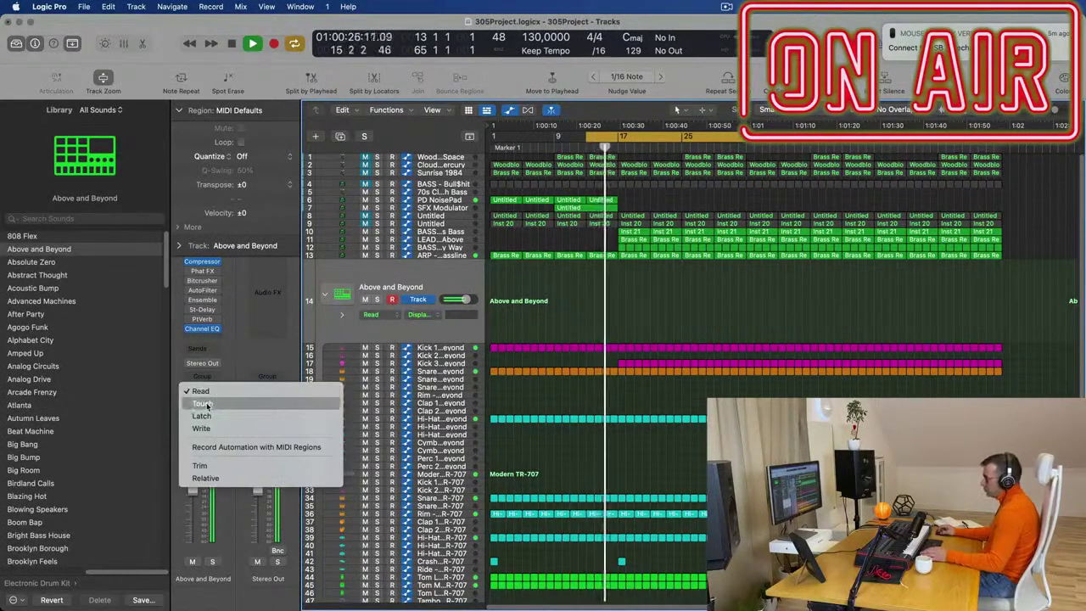
click(214, 403)
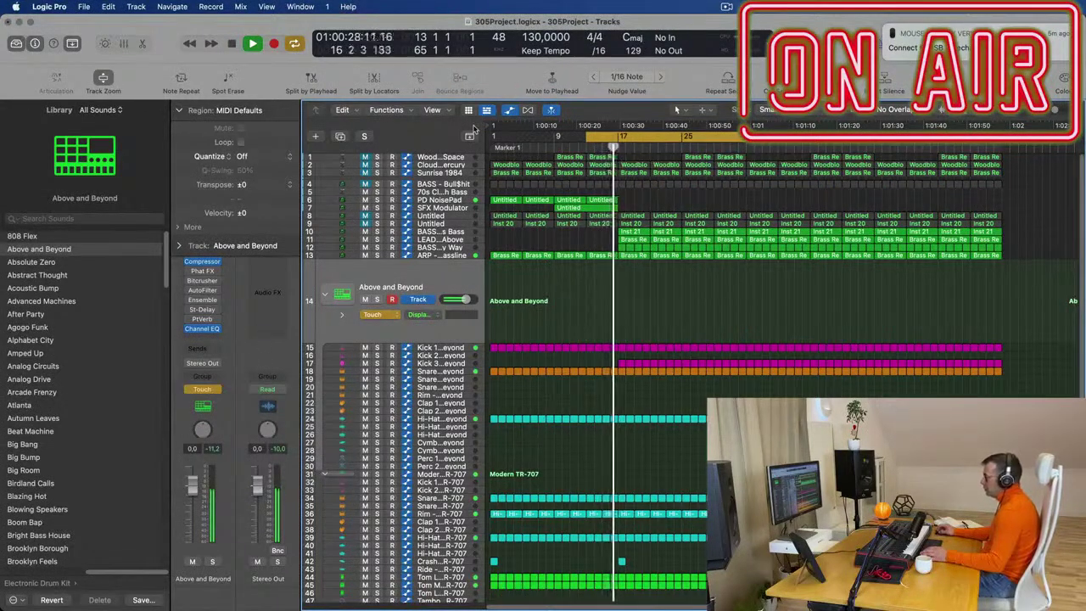
key(space)
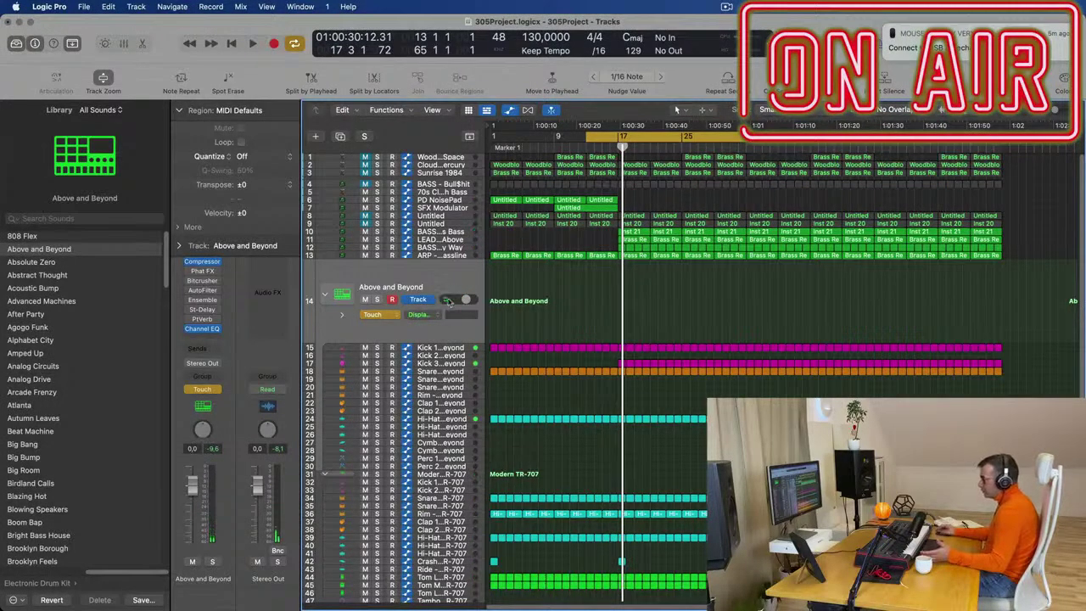
Open the Above and Beyond drum machine and record a low-cut automation move during playback, closing the plug-in window when done
key(x)
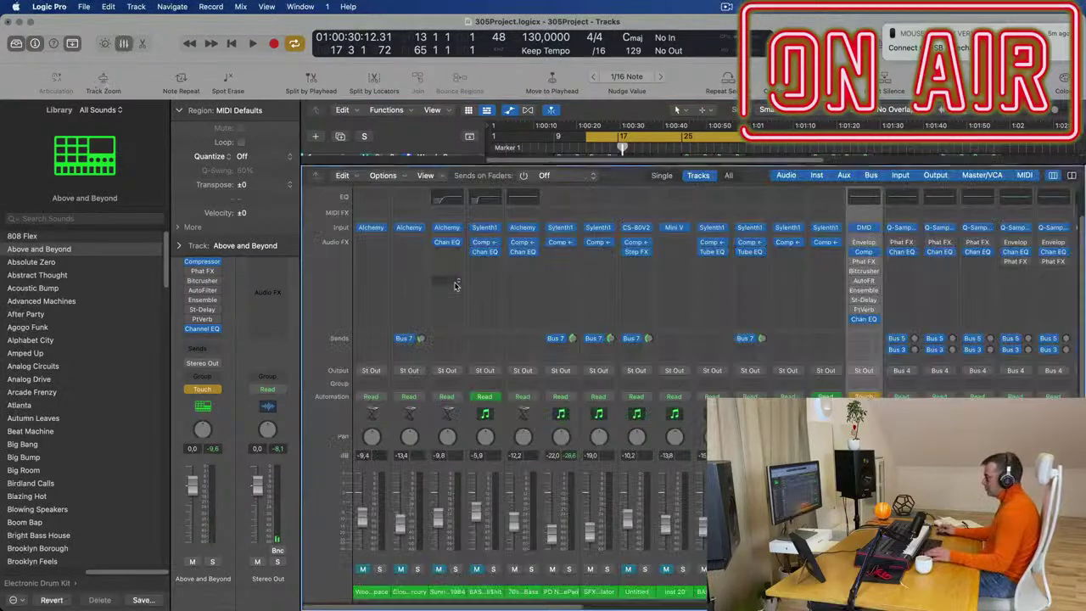
click(866, 228)
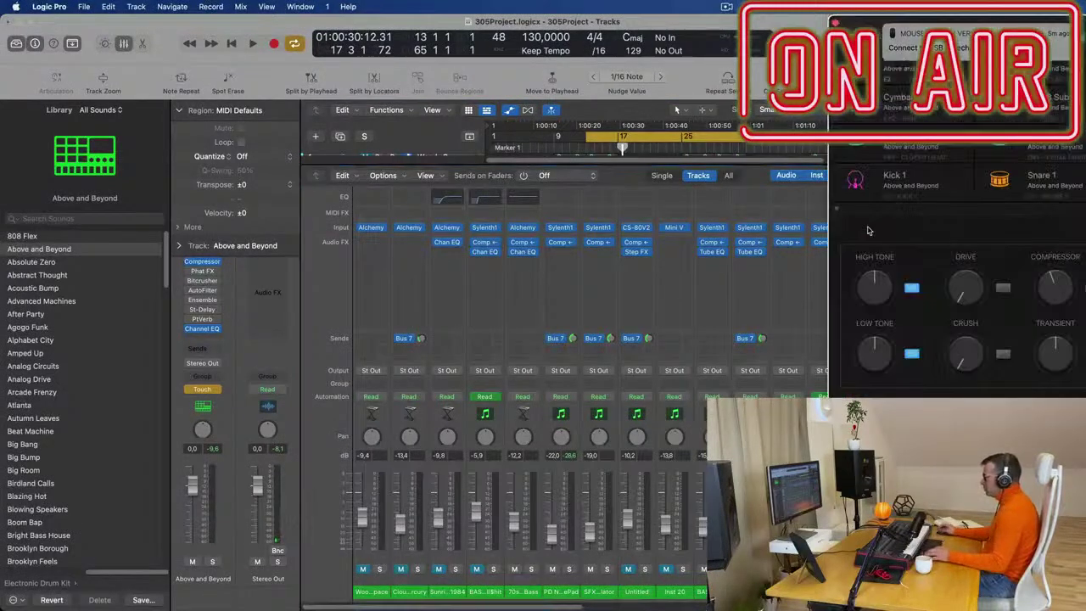
drag(853, 24, 459, 110)
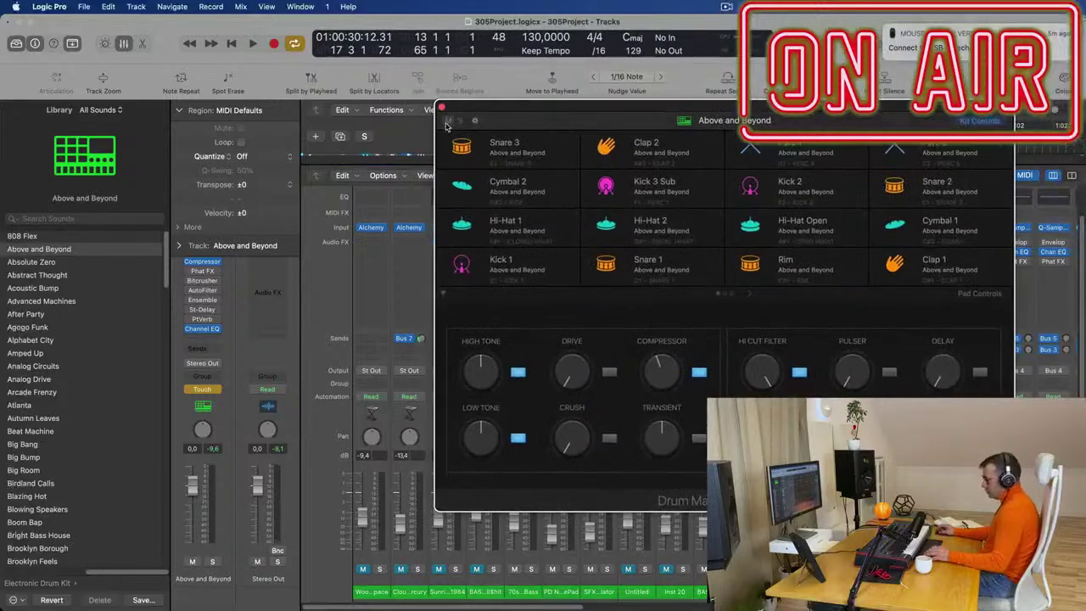
key(x)
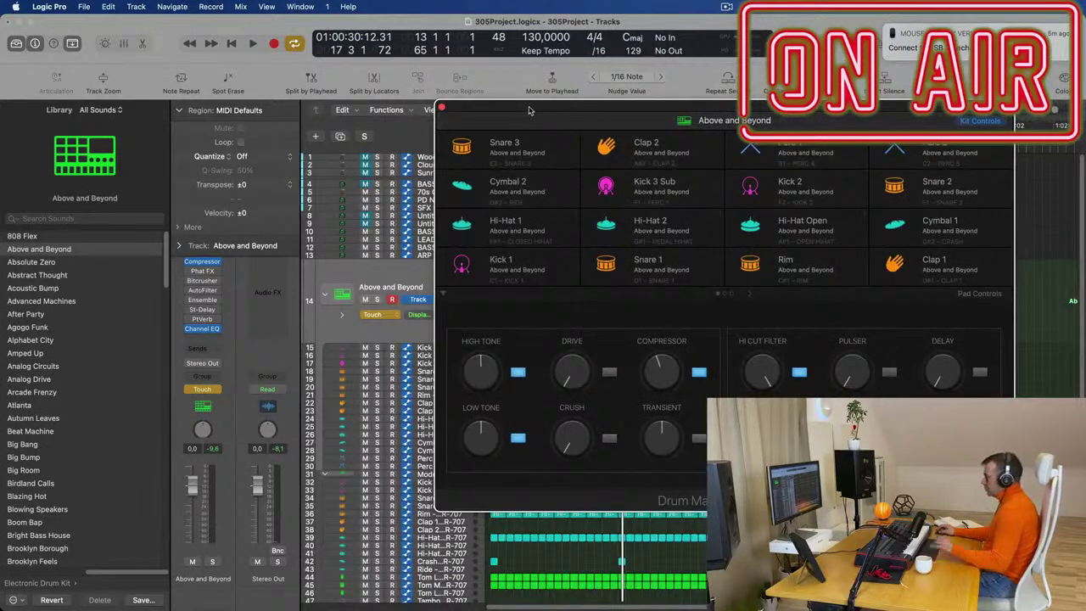
key(space)
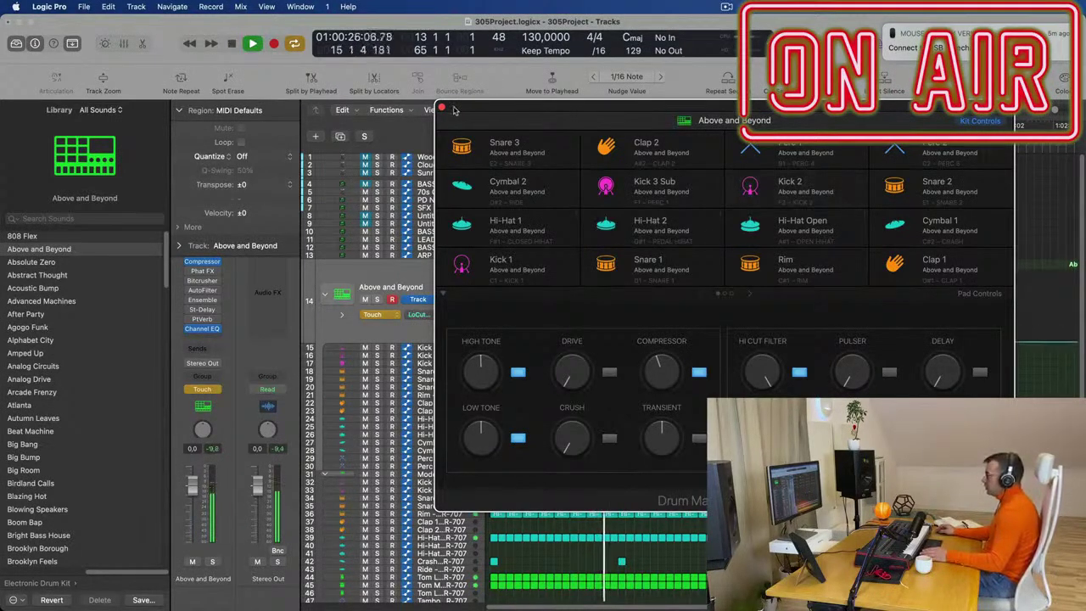
key(super+w)
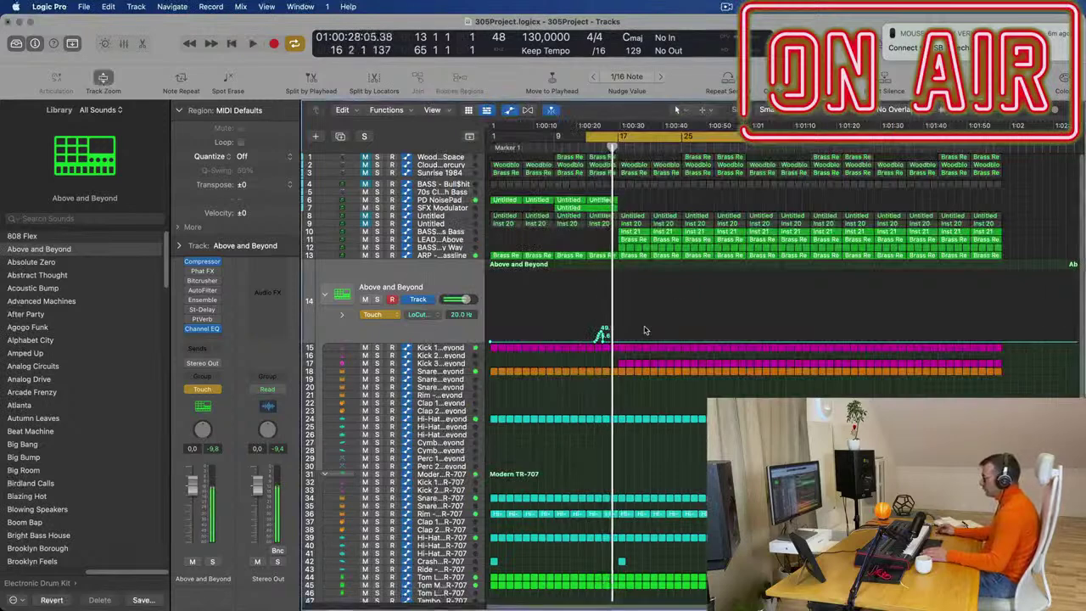
Shape the low-cut automation into a ramp from about 20.8 Hz at bar 13 to about 8250 Hz just before bar 17
click(613, 343)
drag(612, 341, 617, 274)
drag(597, 343, 587, 341)
key(space)
key(space)
key(super+Right)
key(super+Right)
key(super+Right)
key(super+Right)
key(super+Right)
key(super+Right)
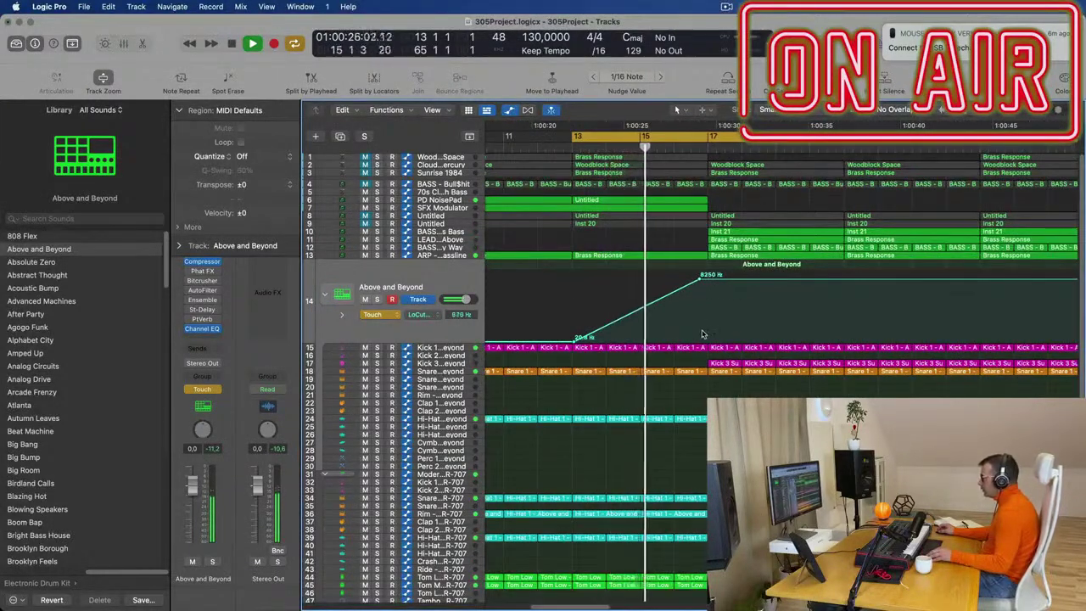
Drop the low-cut automation back to 20 Hz at bar 17 and replay the section from bar 13
drag(709, 276, 711, 348)
key(space)
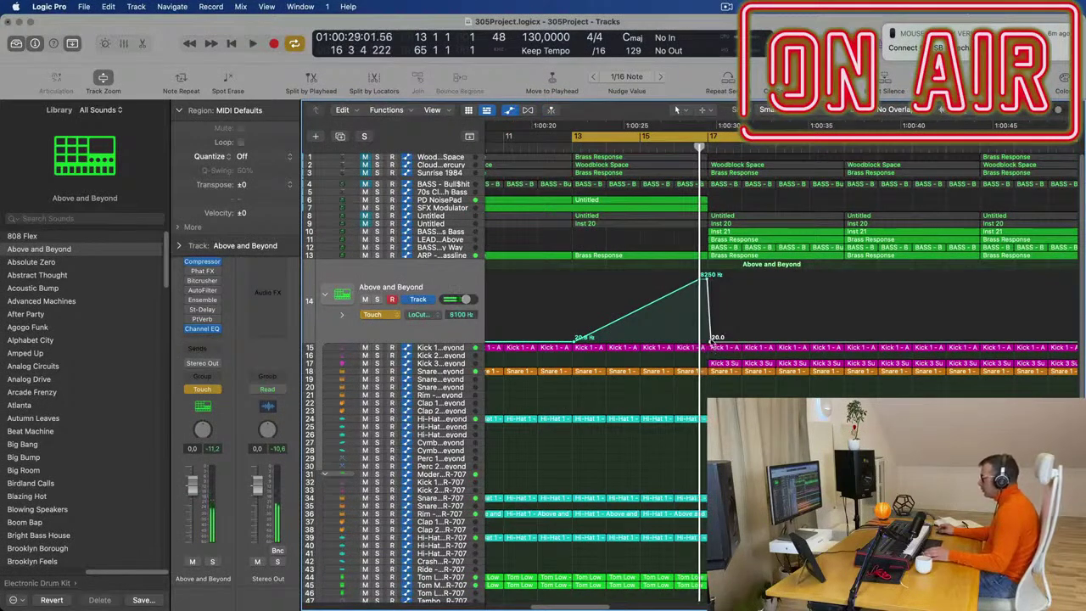
key(space)
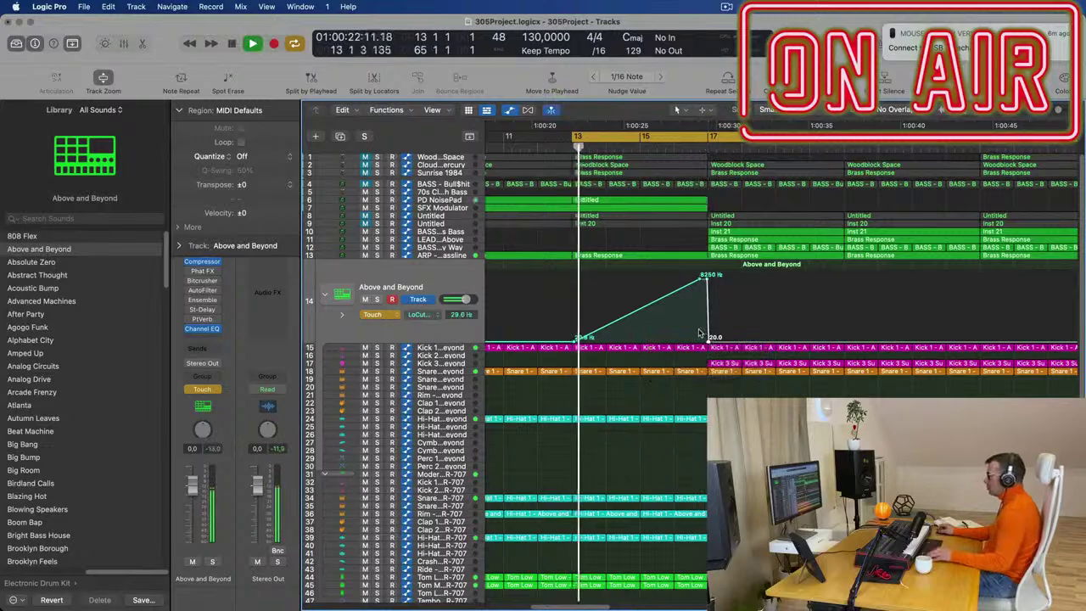
Bend the low-cut ramp with a point of about 51.5 Hz near bar 15 and align its 8250 Hz peak with bar 17
key(super+Left)
key(super+Left)
key(super+Left)
key(super+Left)
key(super+Left)
key(super+Left)
key(super+Left)
key(super+Right)
key(super+Right)
key(super+Right)
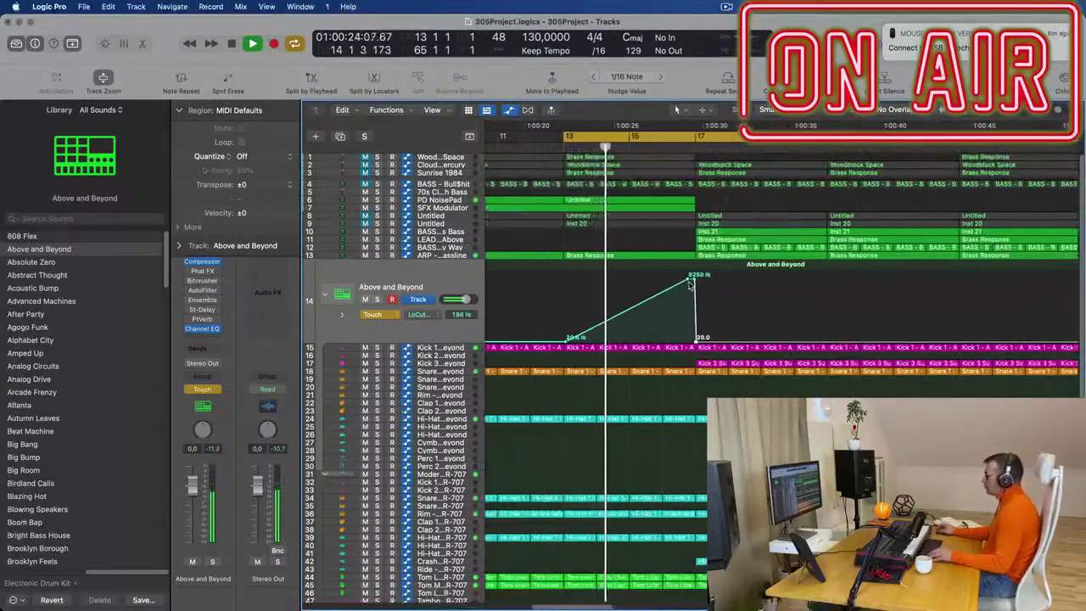
key(space)
key(space)
drag(619, 318, 636, 335)
drag(702, 275, 697, 344)
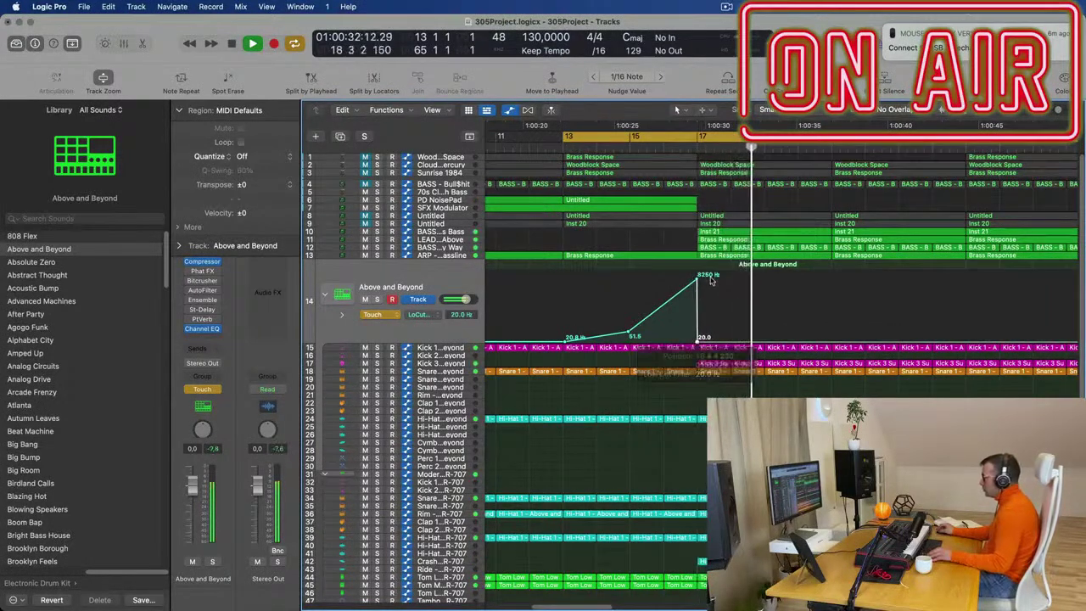
scroll(687, 260, down, 2)
key(space)
key(space)
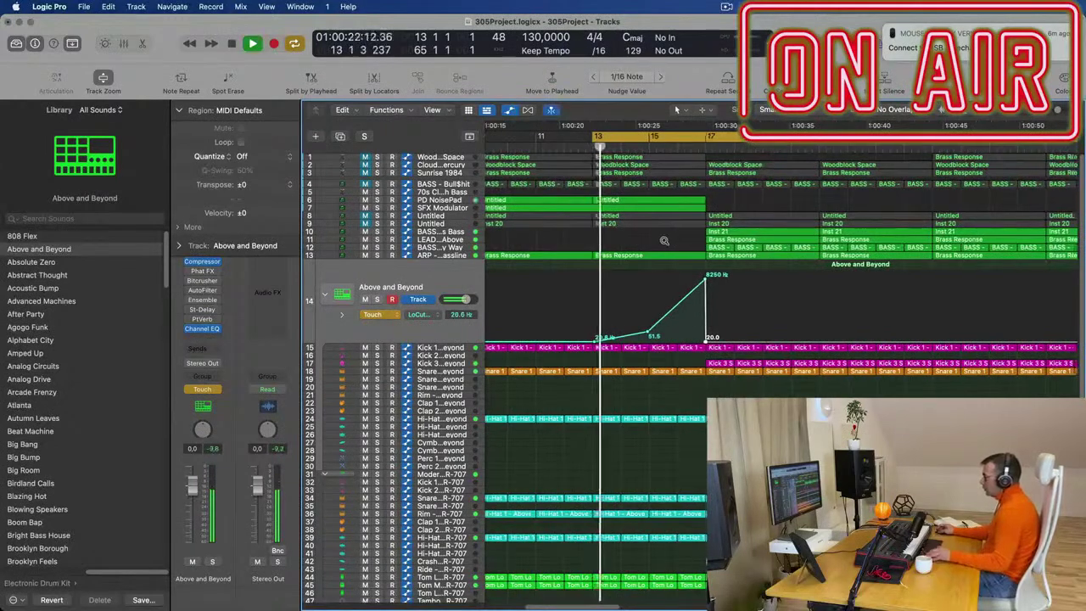
Delete the Brass Response region at bar 17 on the LEAD - From Above track
scroll(665, 240, down, 5)
click(443, 232)
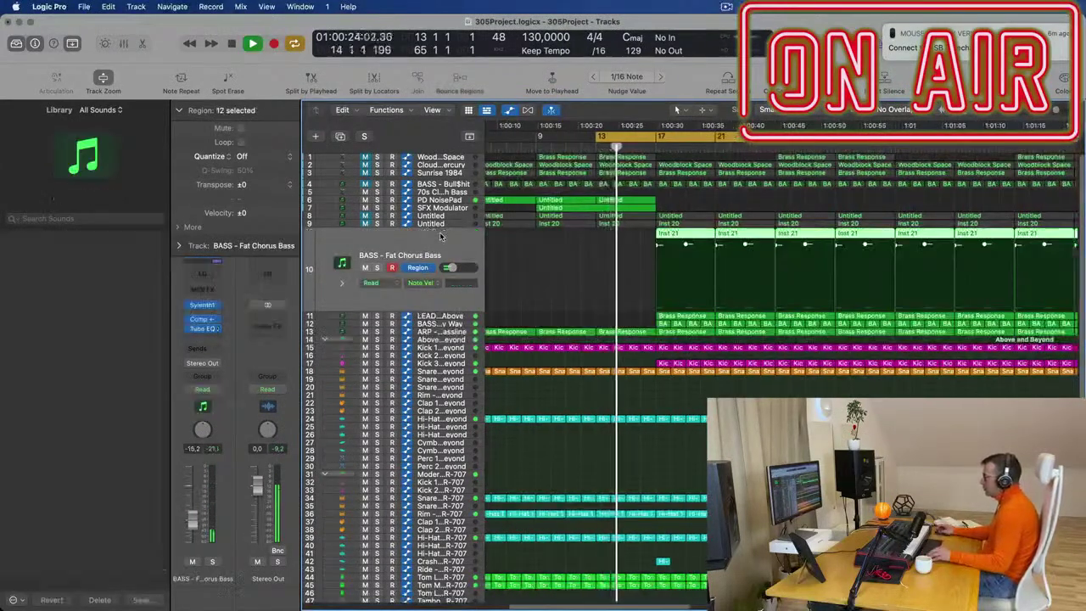
click(450, 318)
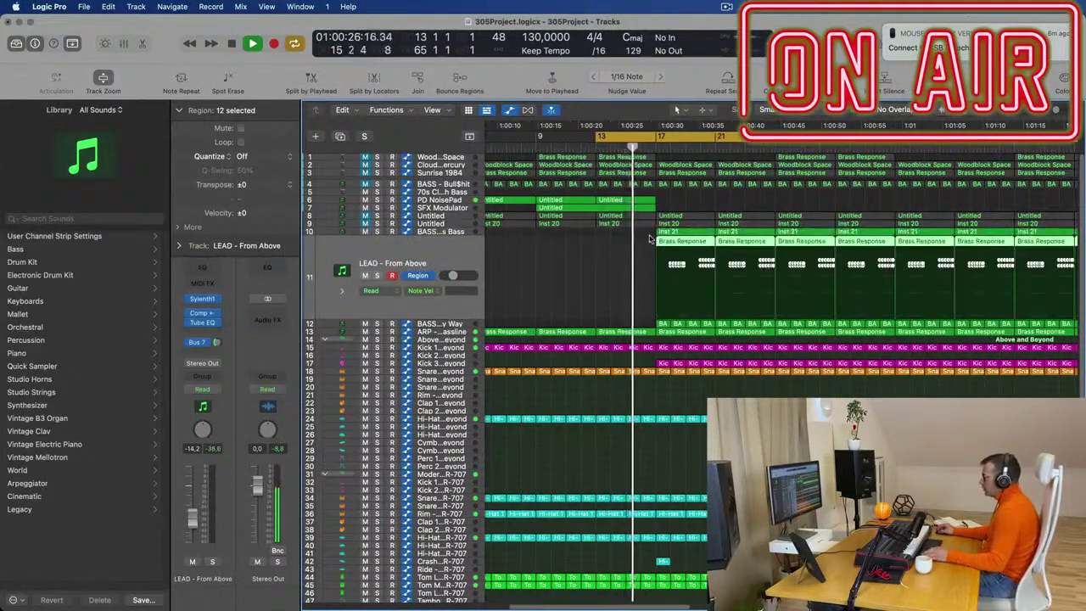
click(680, 244)
key(Delete)
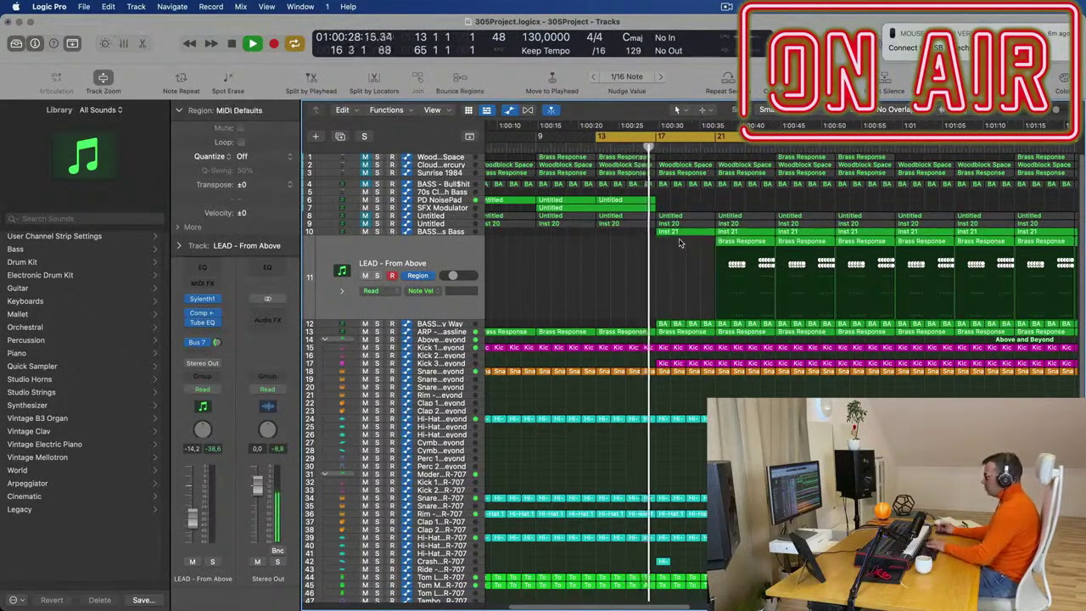
Delete the Inst 21 region at bar 17 on the BASS - Fat Chorus Bass track
click(720, 241)
click(683, 234)
key(Delete)
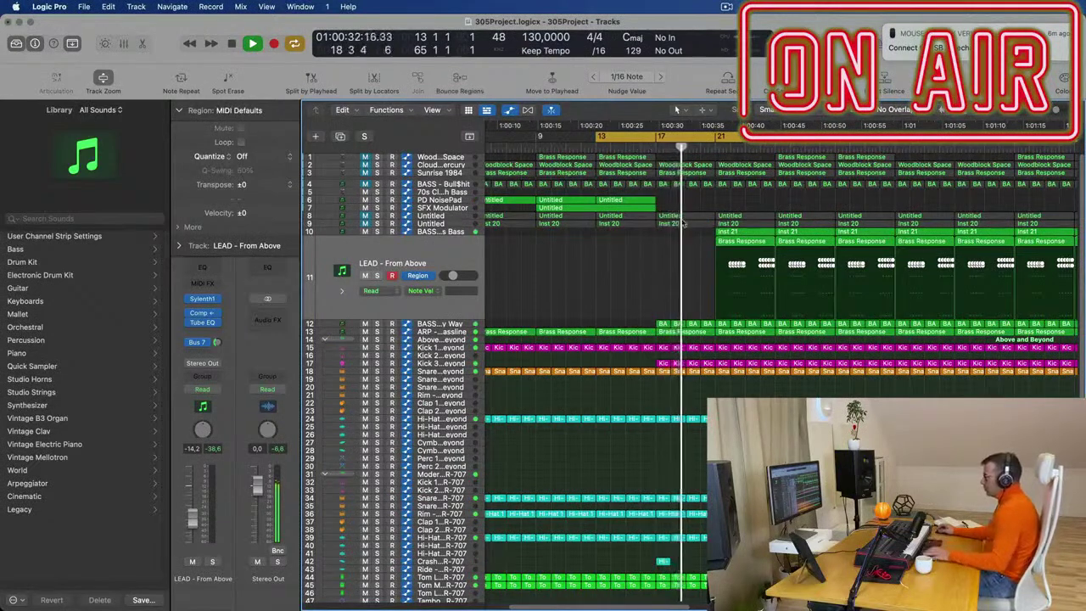
Replay from bar 13 and switch the BASS - Get Outta My Way track from region to track automation
click(597, 149)
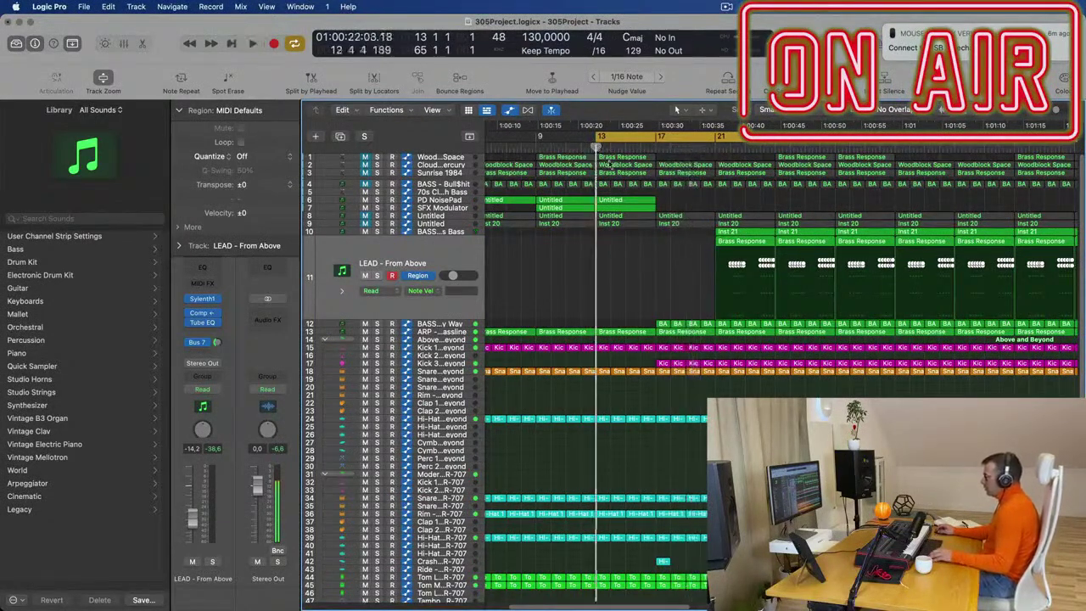
key(super+Left)
key(super+Left)
click(446, 324)
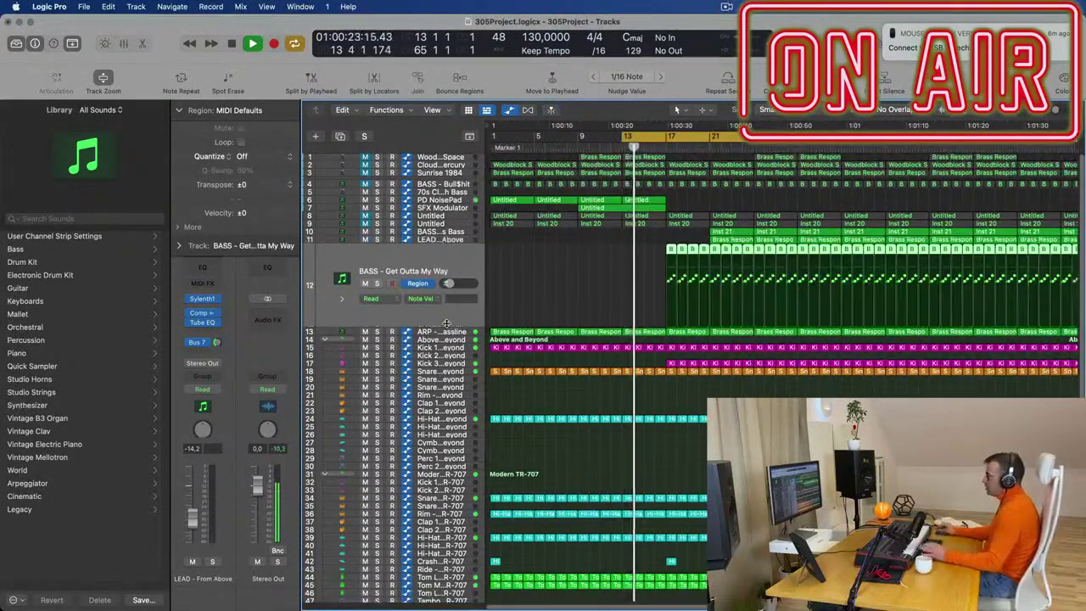
key(super+Right)
key(super+Right)
key(super+Right)
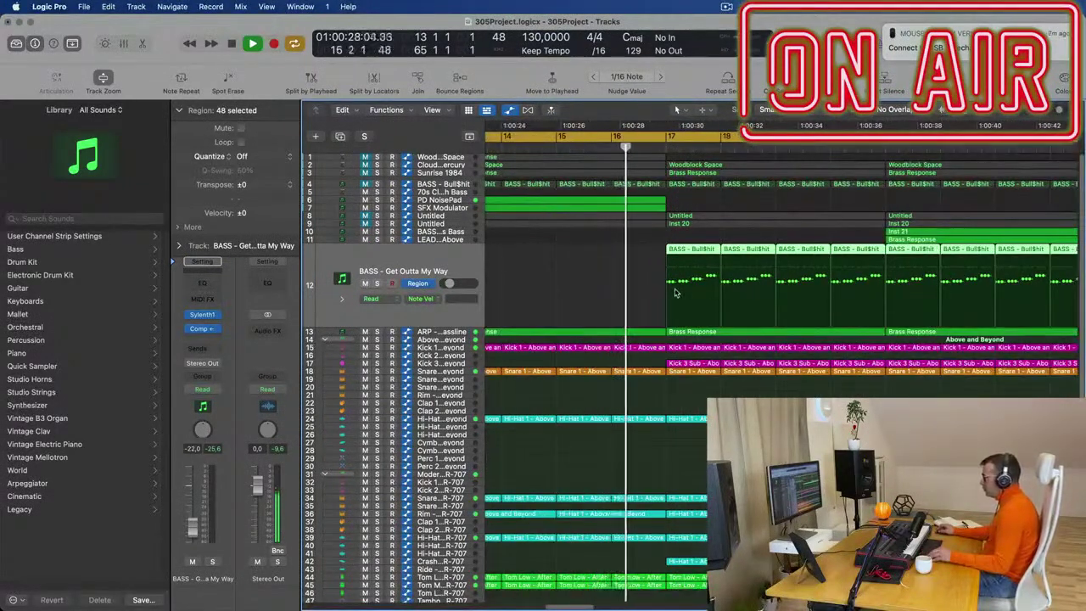
click(417, 285)
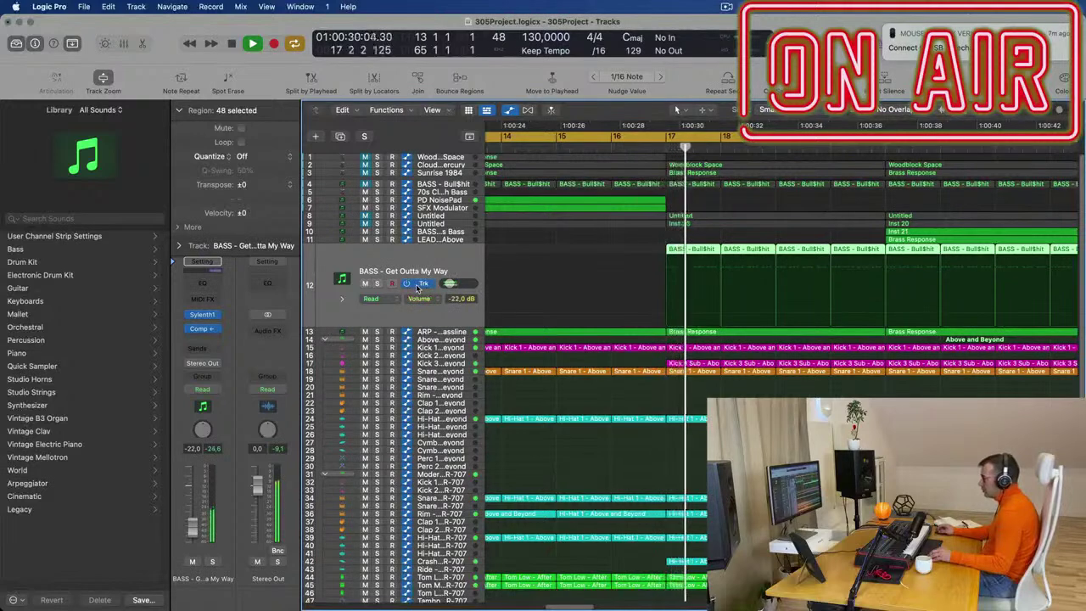
key(super+Left)
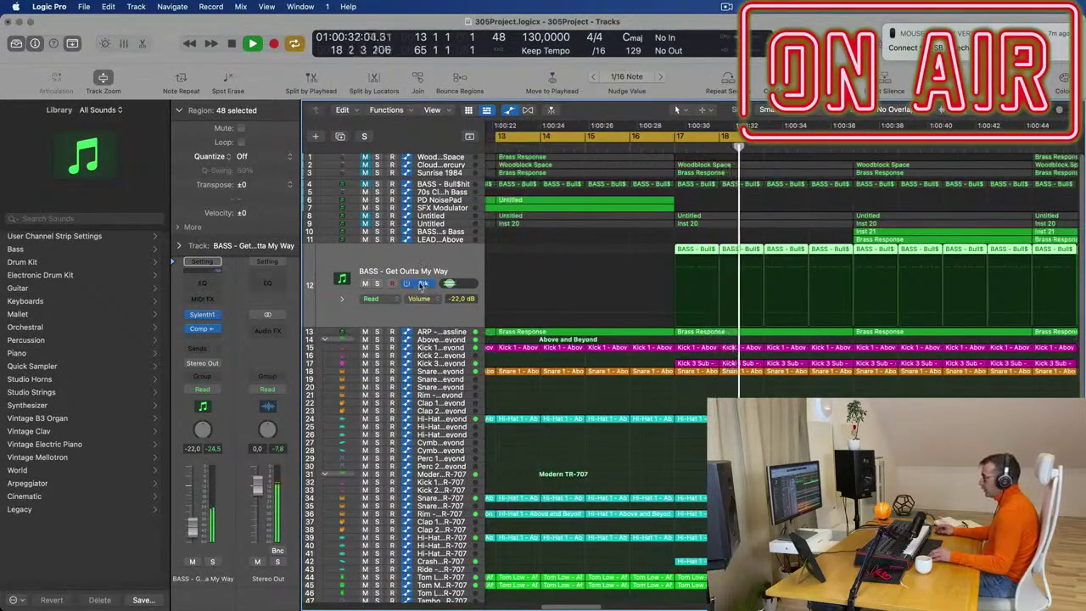
Delete the bar 21 regions on the BASS - Fat Chorus Bass and LEAD - From Above tracks
scroll(598, 258, down, 5)
scroll(592, 259, up, 3)
key(space)
key(space)
scroll(594, 238, up, 5)
scroll(550, 331, down, 2)
click(606, 241)
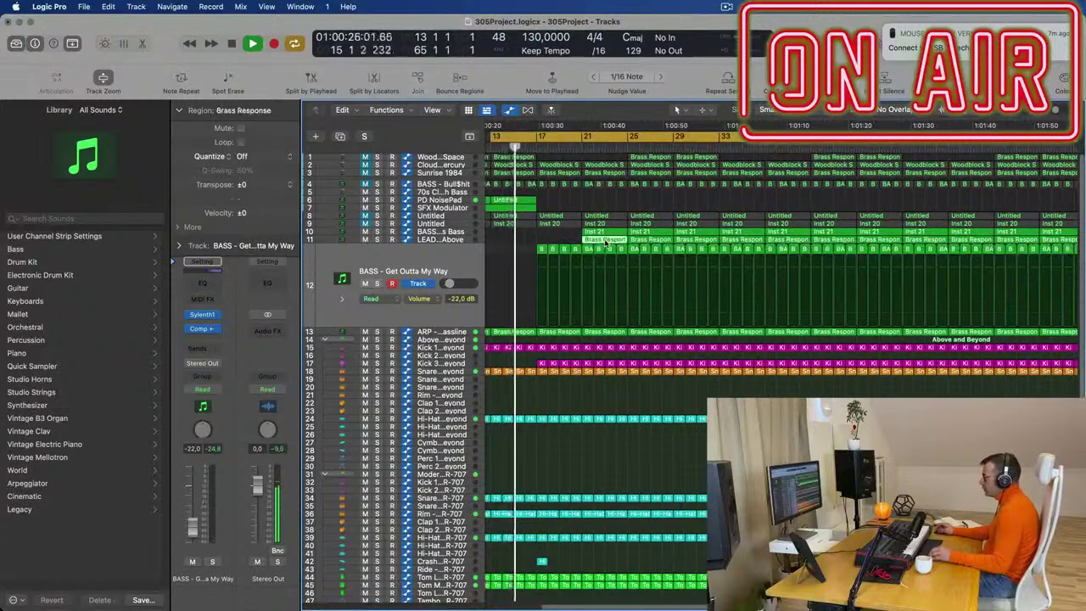
key(Delete)
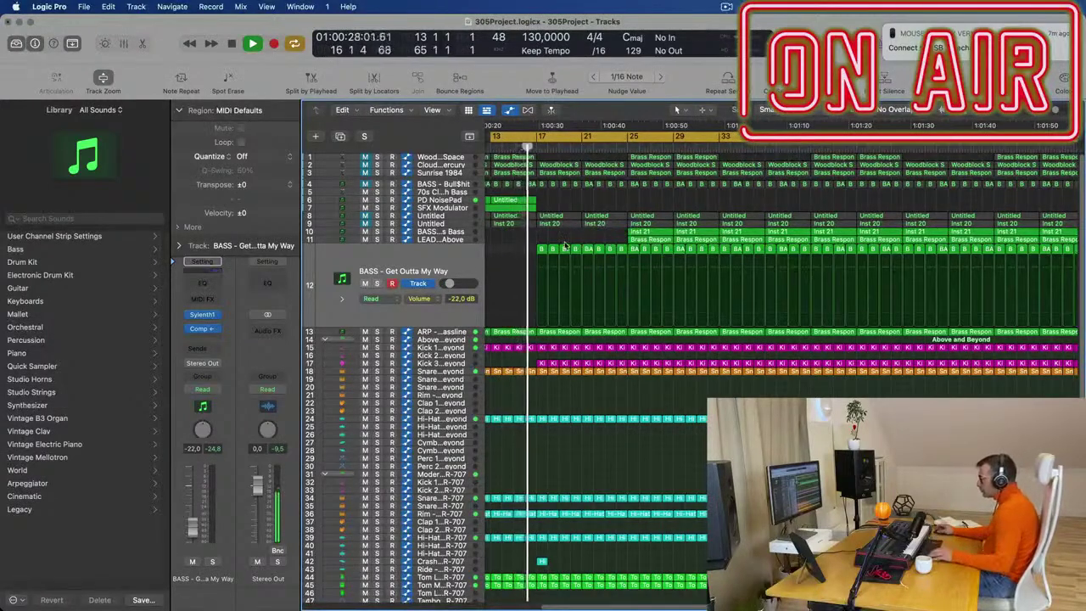
Copy two Untitled regions on the PD NoisePad track to fill bars 17 to 25
scroll(585, 206, down, 3)
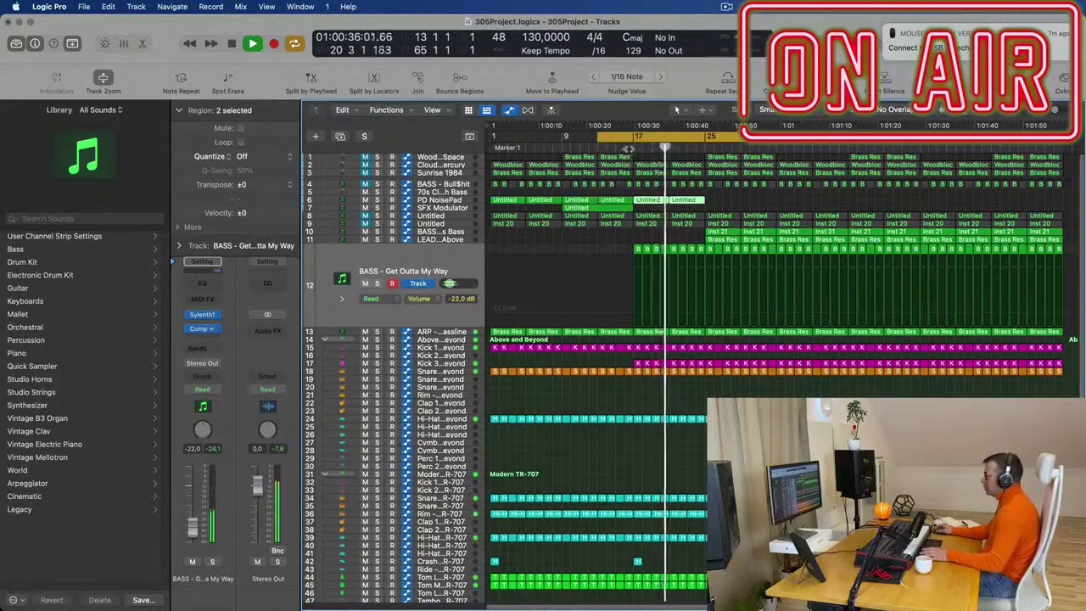
scroll(630, 199, down, 4)
scroll(662, 200, up, 4)
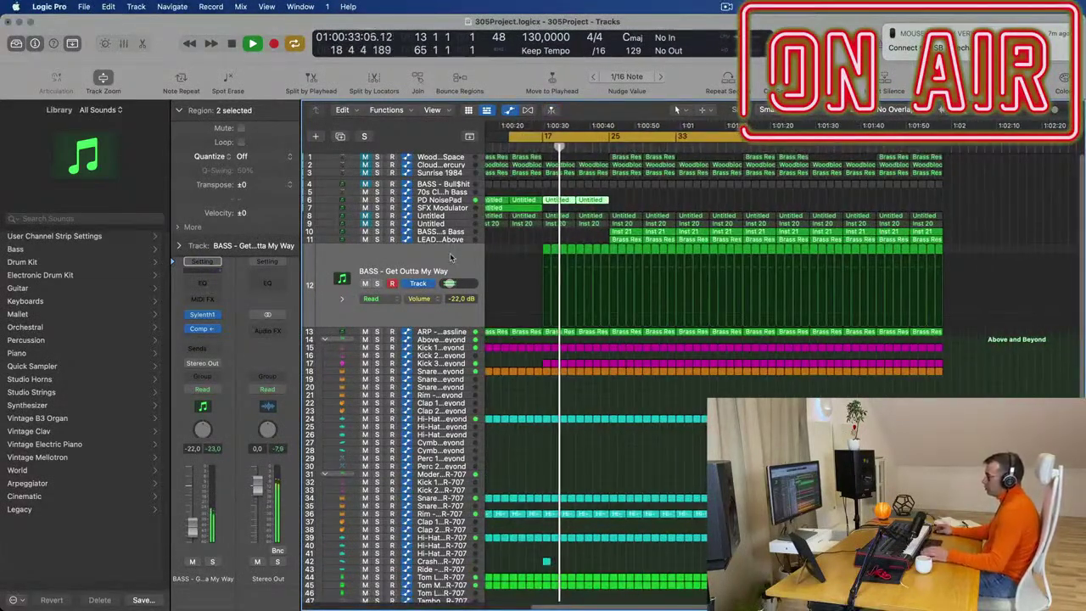
Select the BASS - Get Outta My Way track, then set the cycle range to bars 17 to 25 and play it
click(451, 260)
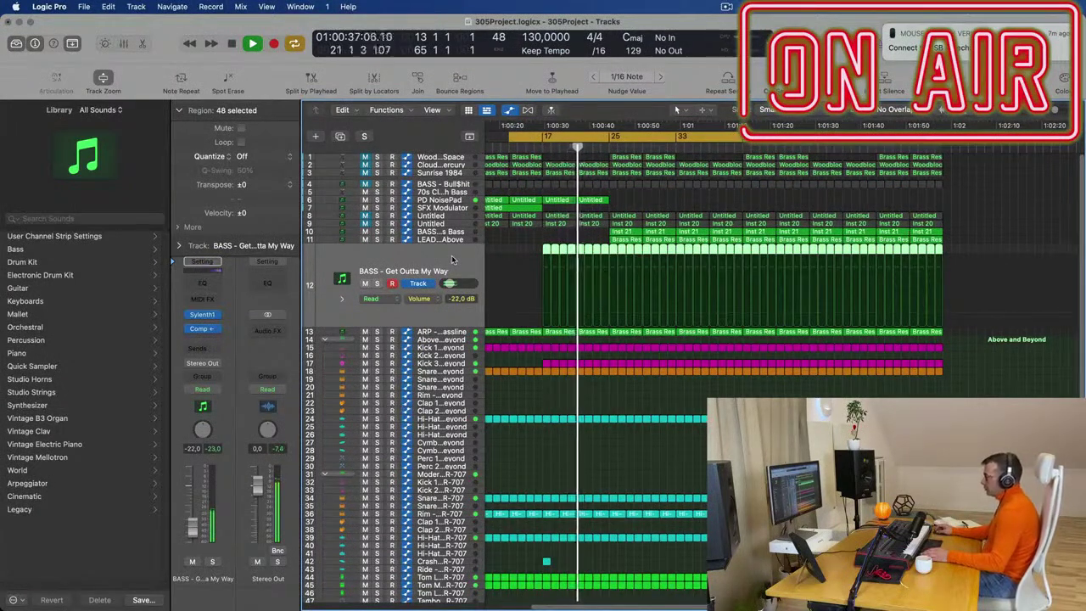
scroll(453, 267, up, 2)
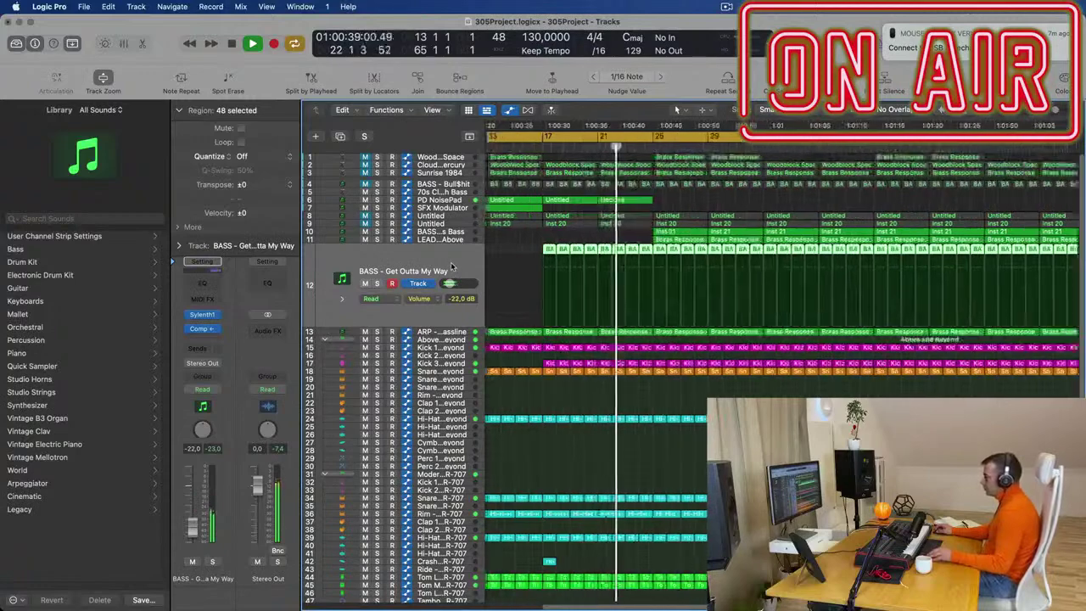
scroll(450, 266, left, 3)
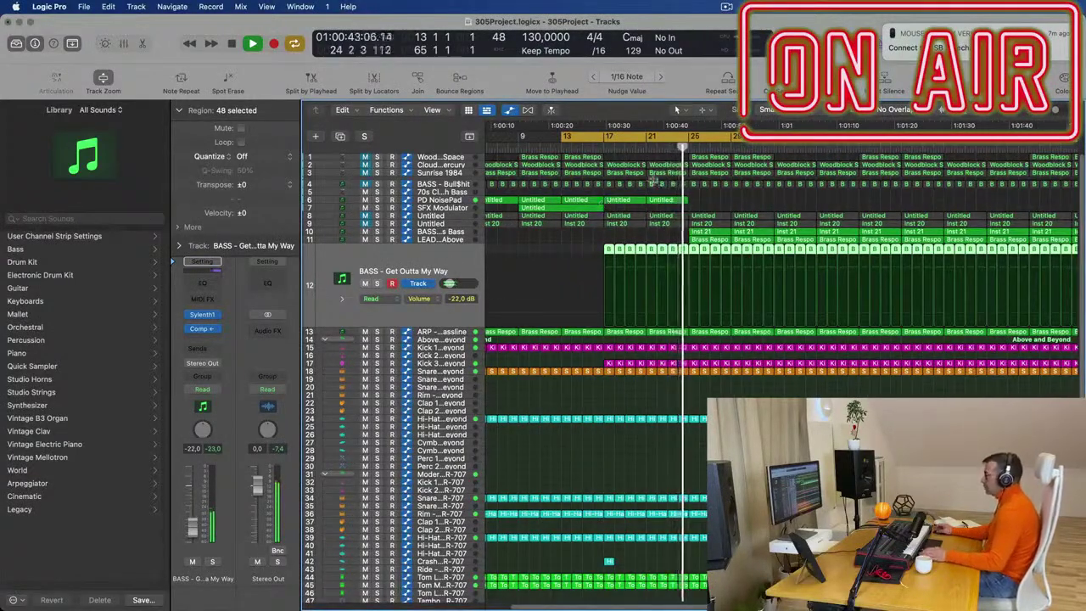
key(space)
key(space)
drag(504, 143, 548, 143)
key(space)
key(space)
drag(1058, 141, 633, 145)
scroll(645, 286, down, 1)
scroll(645, 286, down, 3)
key(space)
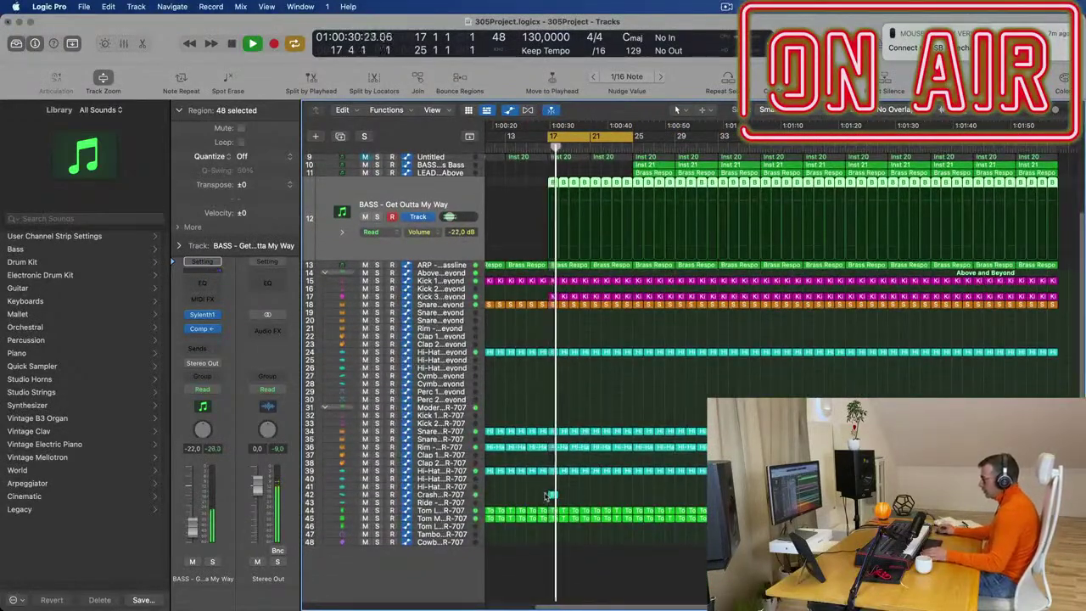
Copy the Hi-Hat 1 region at bar 17 to the Ride - Modern TR-707 track and open the copy in the Piano Roll
click(553, 471)
drag(553, 473, 553, 503)
double_click(552, 502)
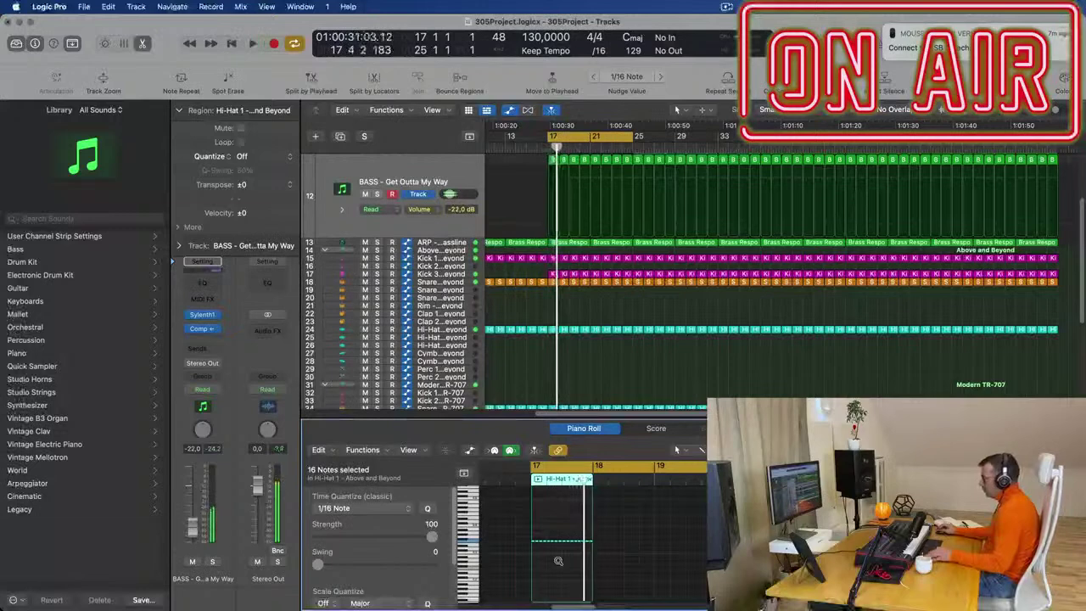
Select four notes of the copied ride region in the Piano Roll and replay from bar 17
ctrl+alt+click(559, 561)
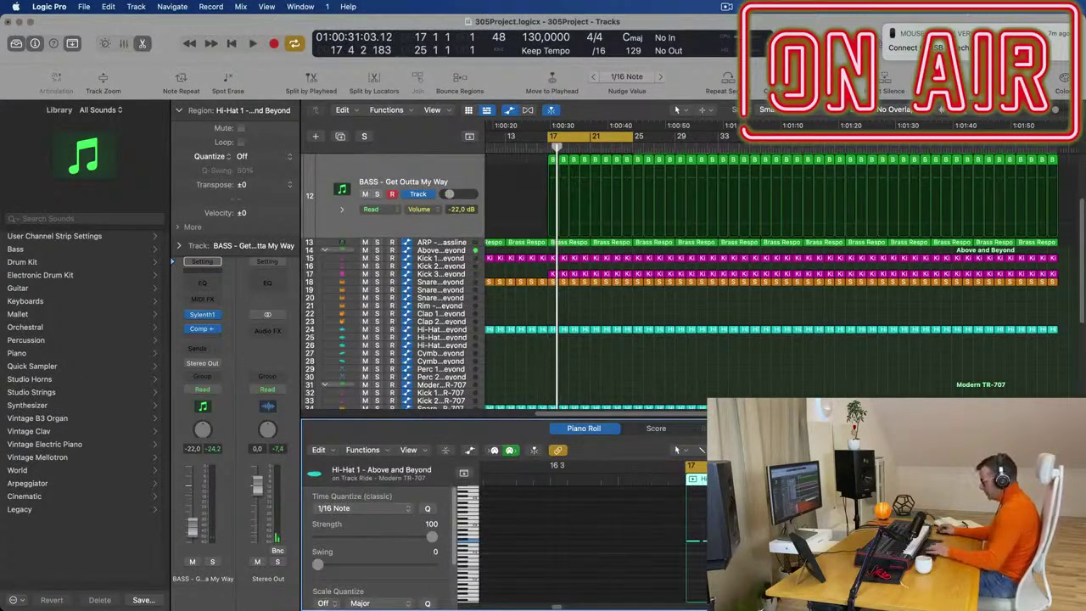
click(747, 540)
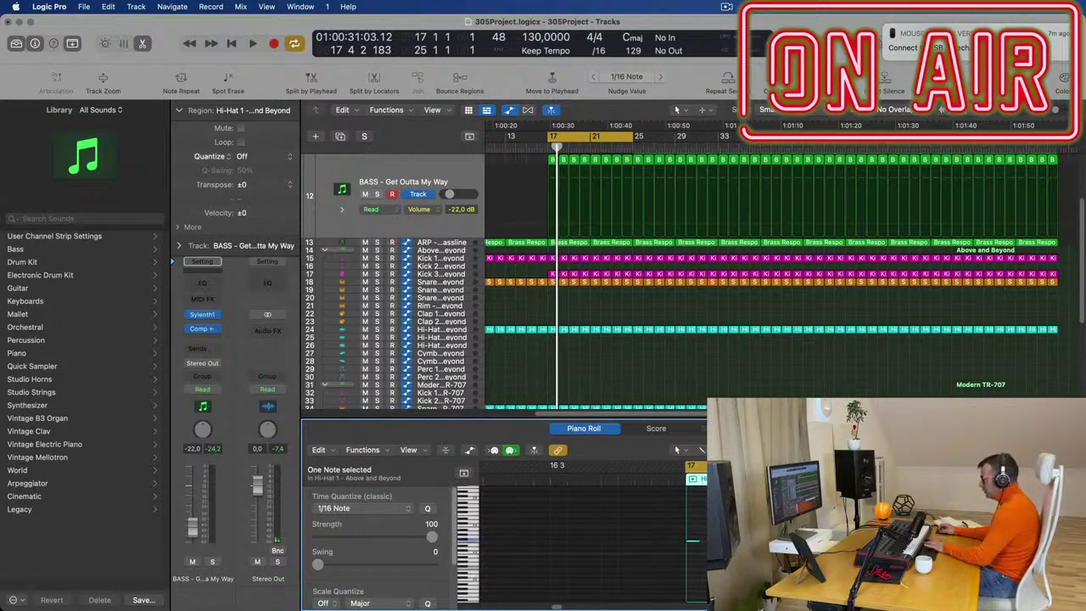
key(space)
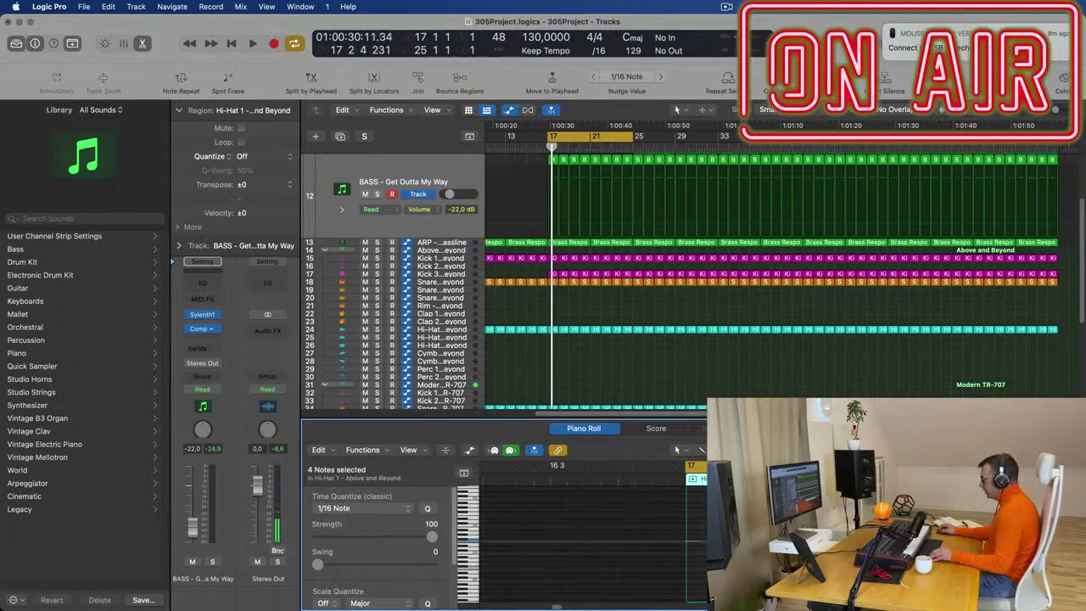
key(space)
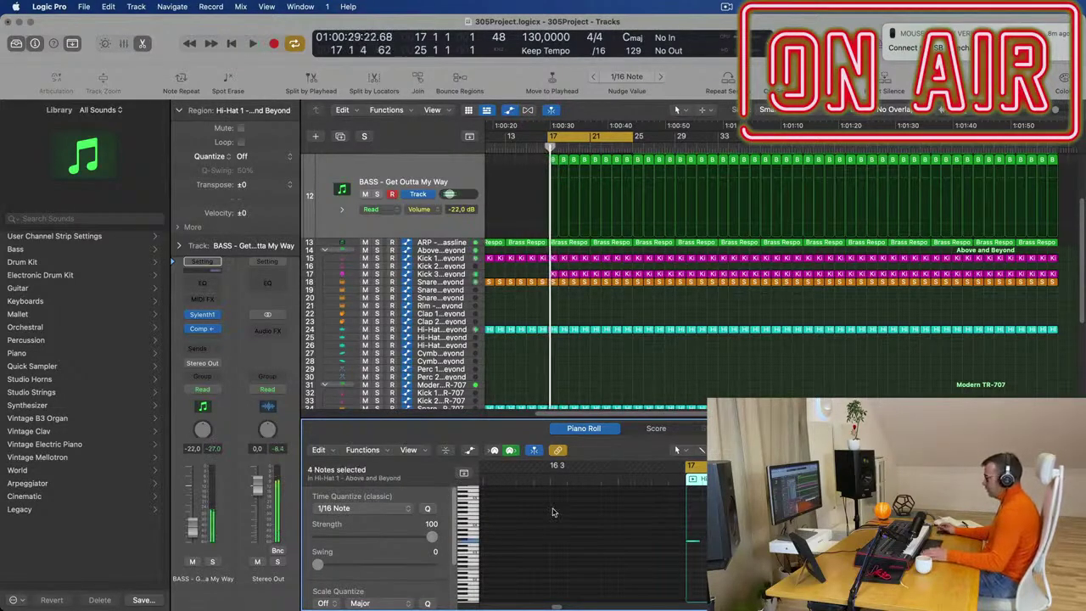
Select the Ride - Modern TR-707 track and repeat its one-bar region from bar 17 up to bar 25
scroll(634, 373, down, 5)
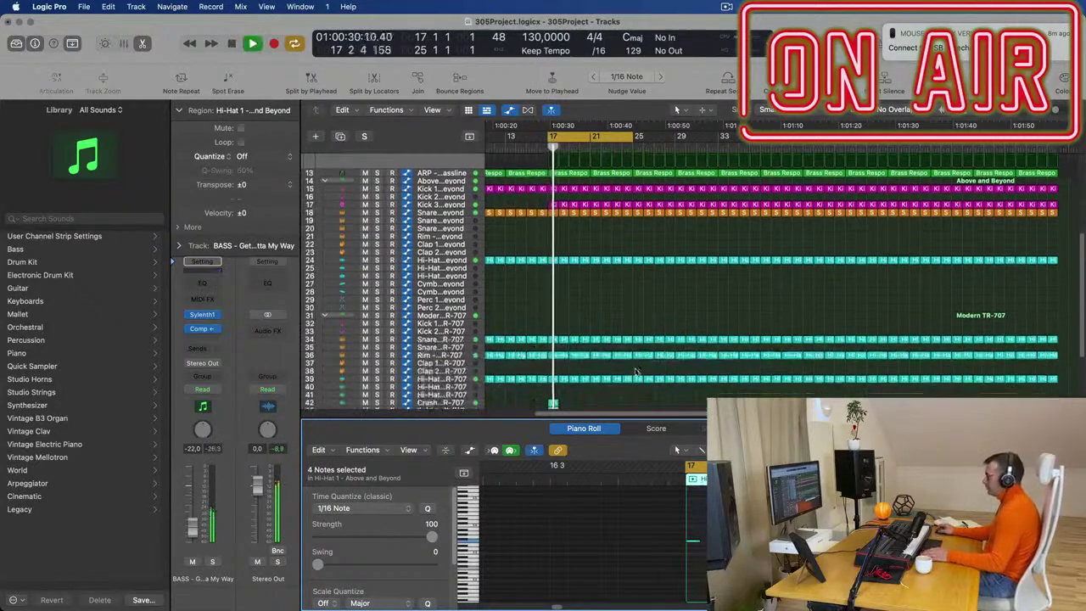
key(space)
key(space)
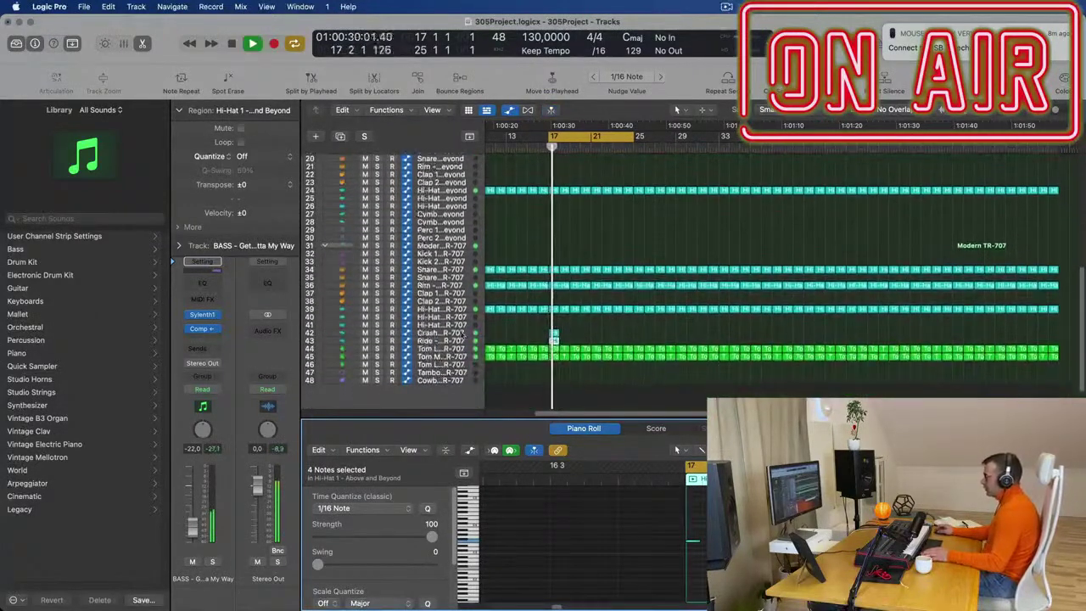
click(403, 340)
key(space)
key(space)
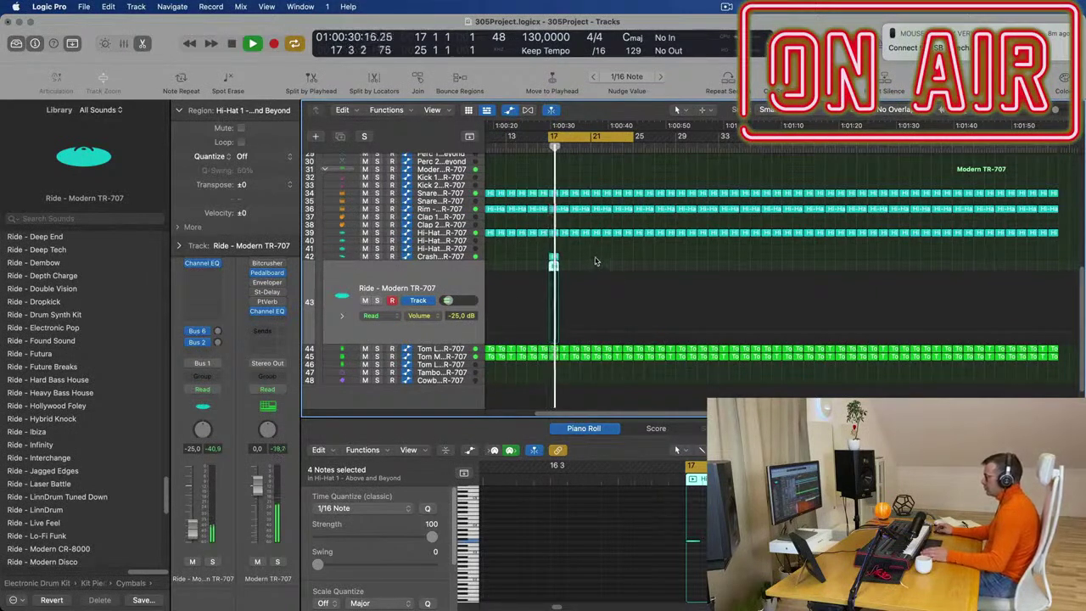
key(space)
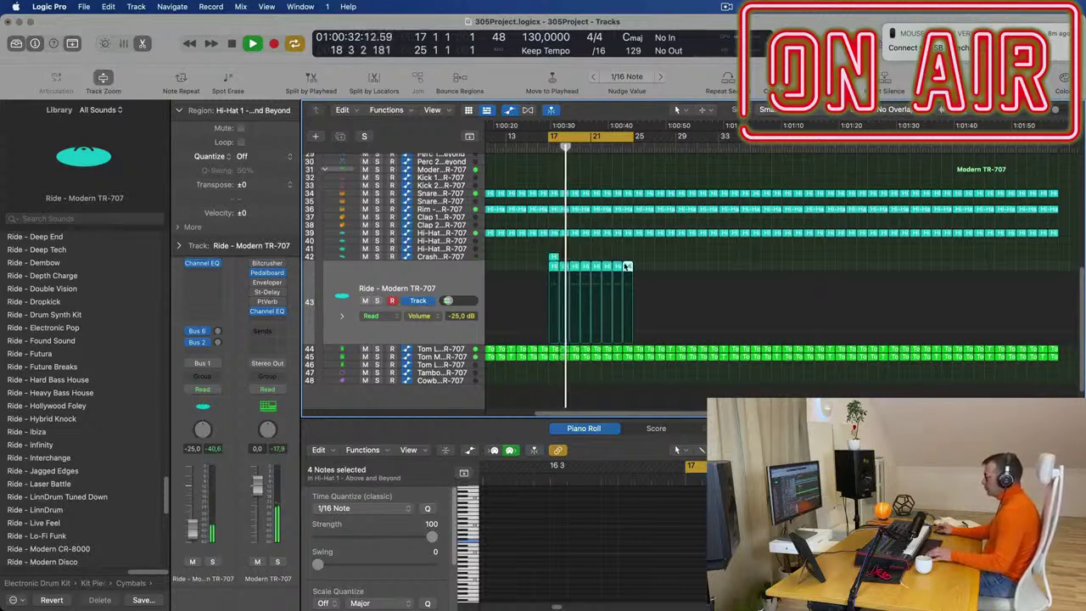
Ramp the region automation on the ARP - Fat Bassline track from 2.476 at bar 17 to 4.706 at bar 21
scroll(642, 257, up, 5)
scroll(644, 283, left, 3)
scroll(643, 283, up, 3)
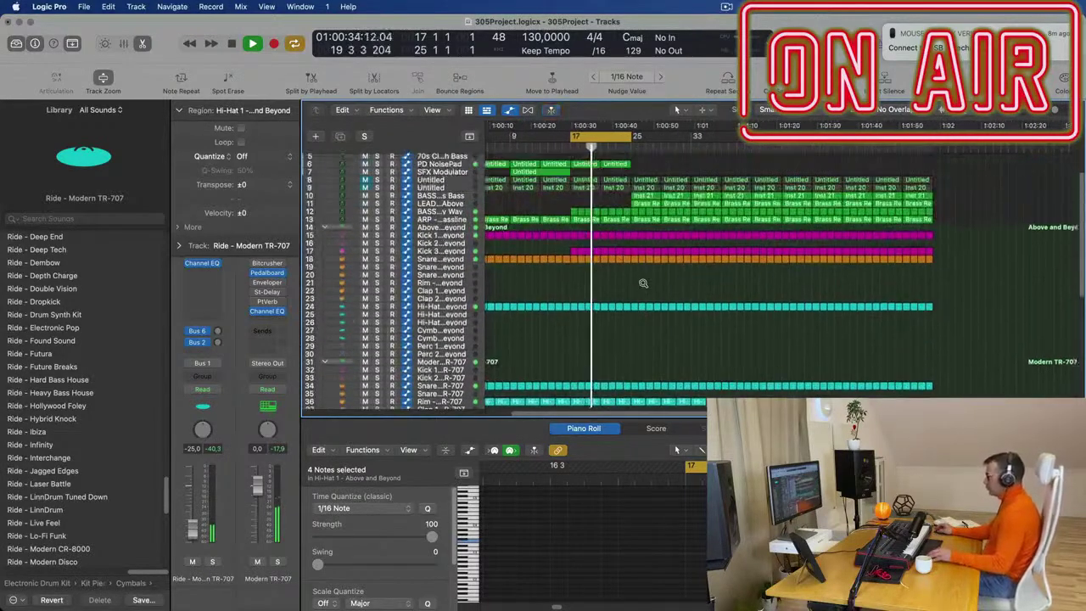
scroll(644, 284, down, 3)
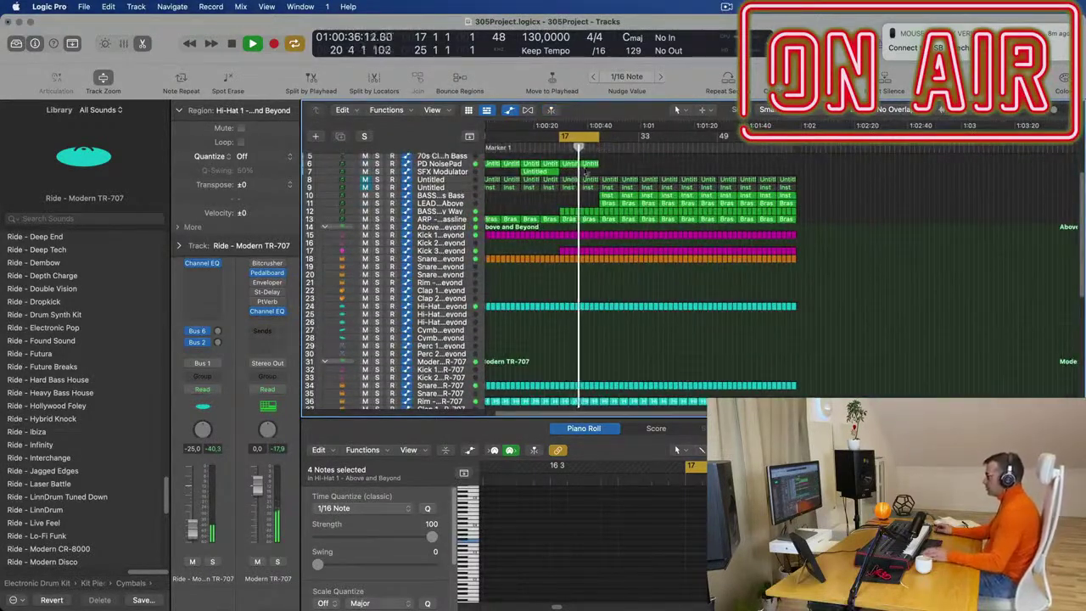
click(447, 218)
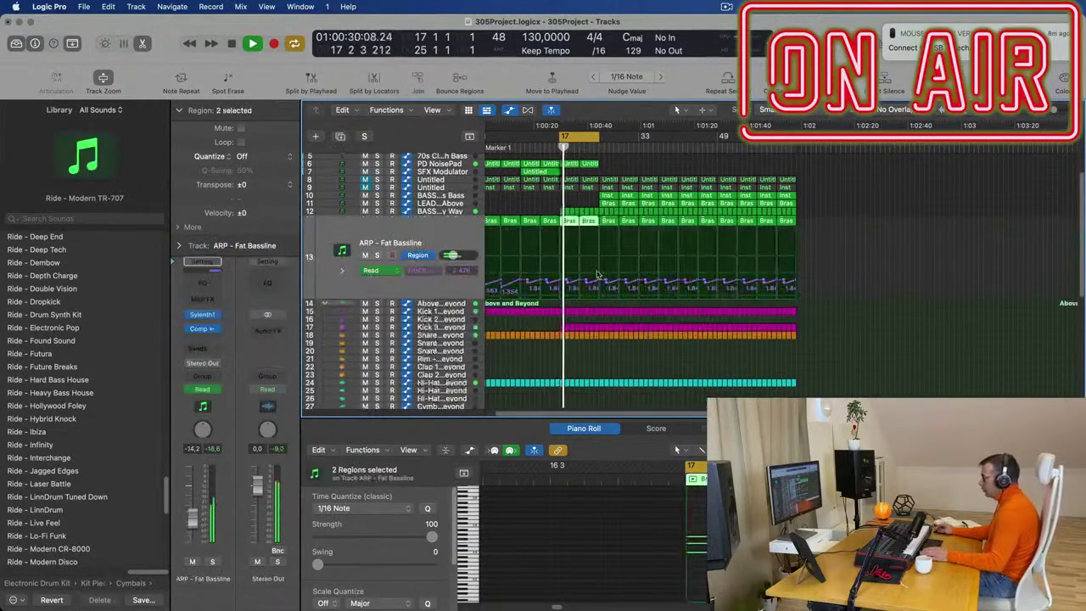
scroll(595, 289, up, 2)
scroll(590, 287, up, 2)
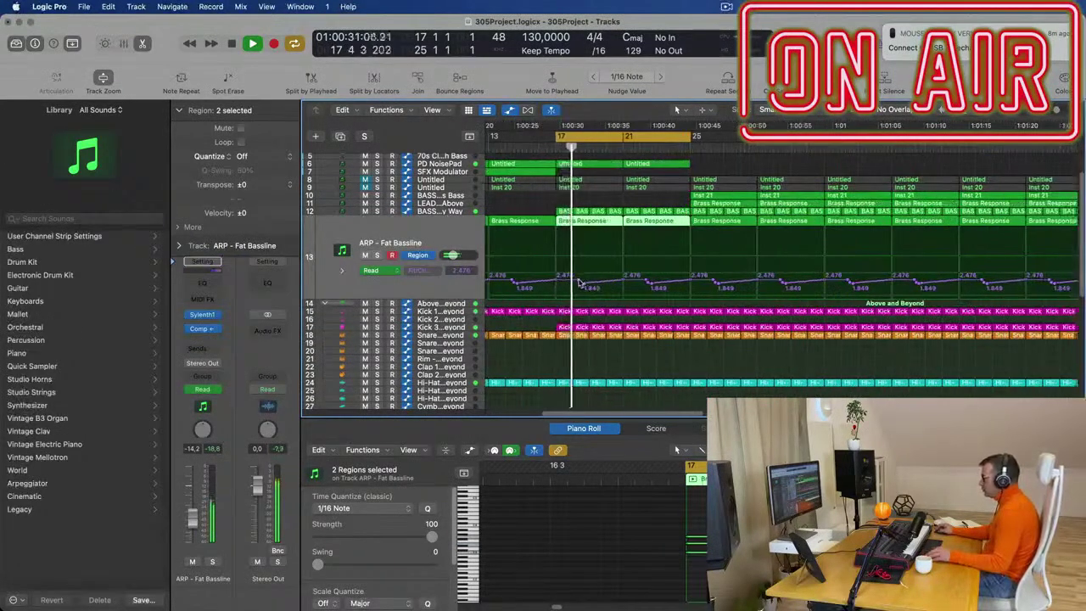
drag(622, 282, 622, 264)
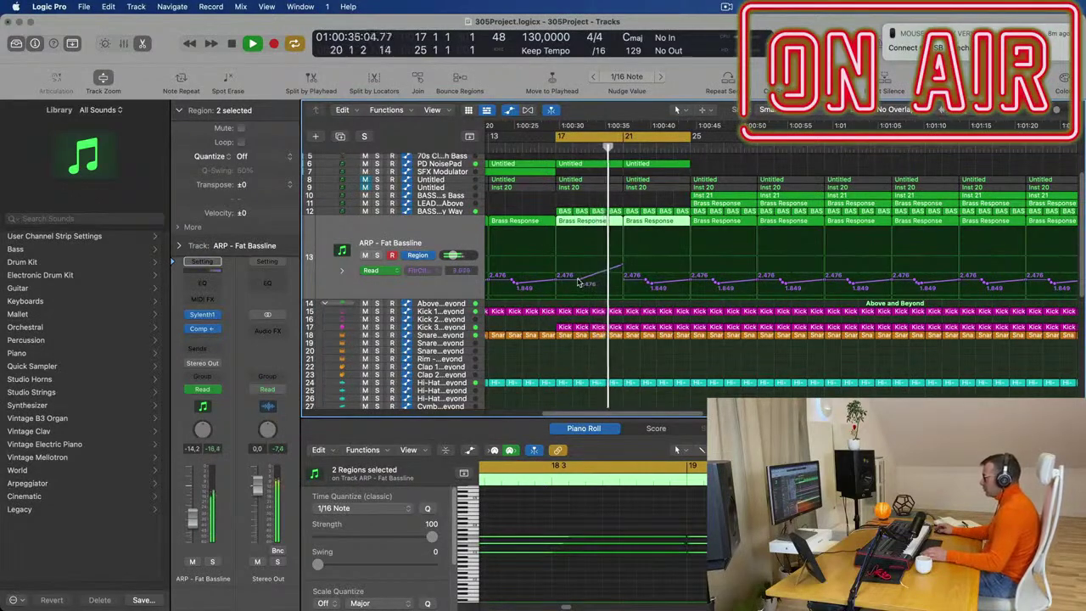
scroll(585, 278, down, 1)
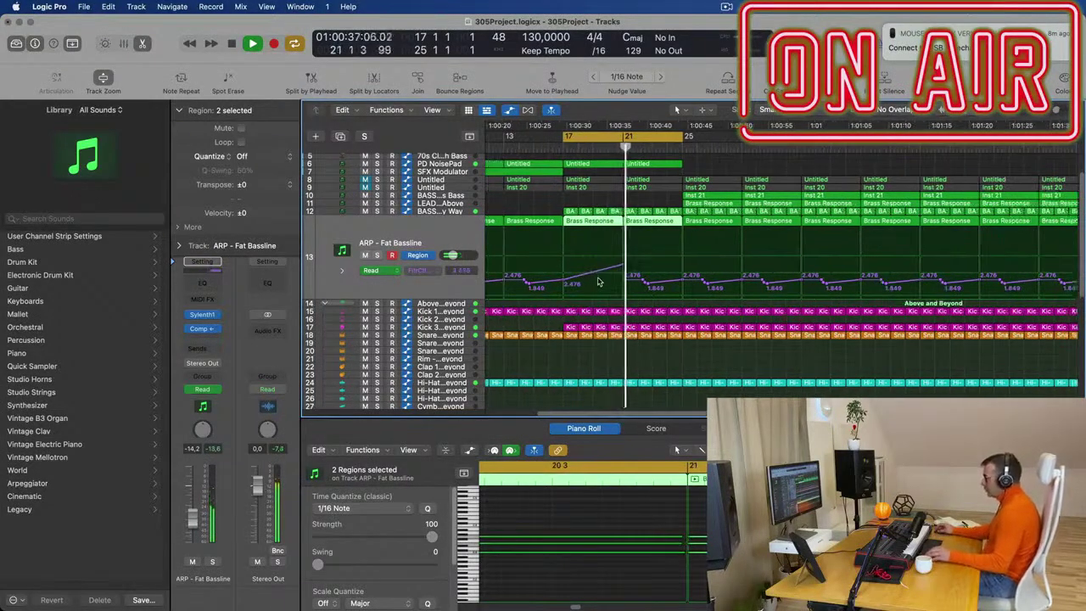
key(space)
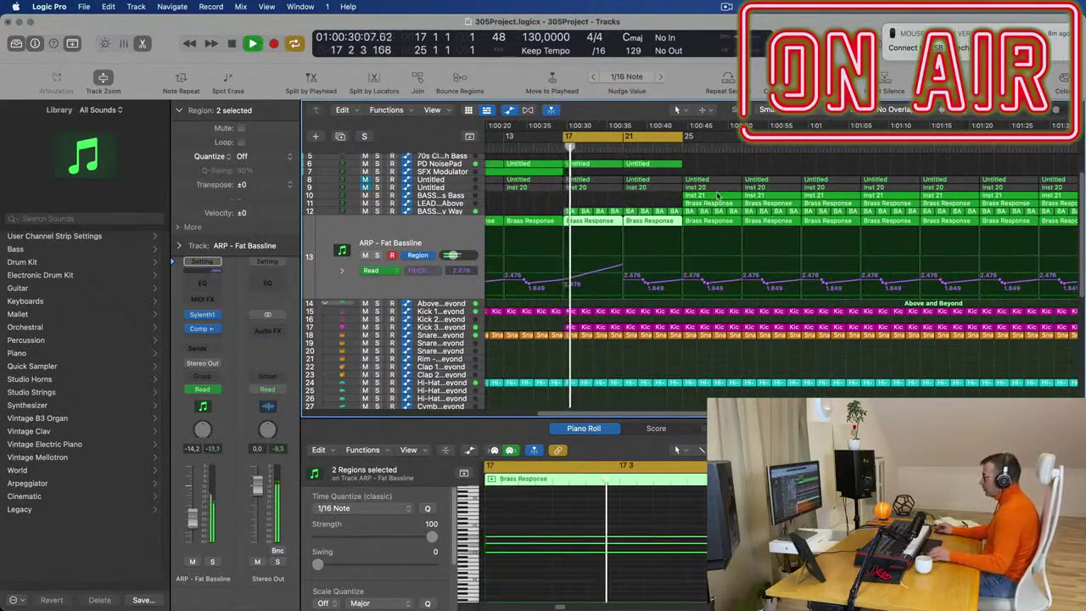
Copy the Inst 21 region from bar 25 to bar 21 on the BASS - Fat Chorus Bass track and select that track
drag(717, 195, 659, 200)
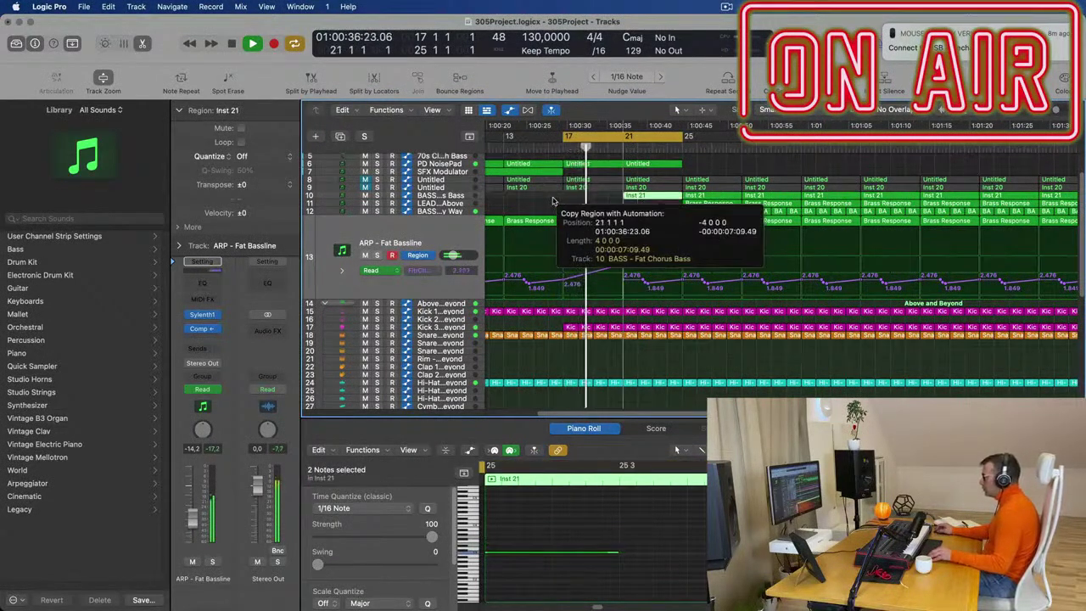
key(super+Left)
key(super+Left)
key(super+Left)
click(452, 200)
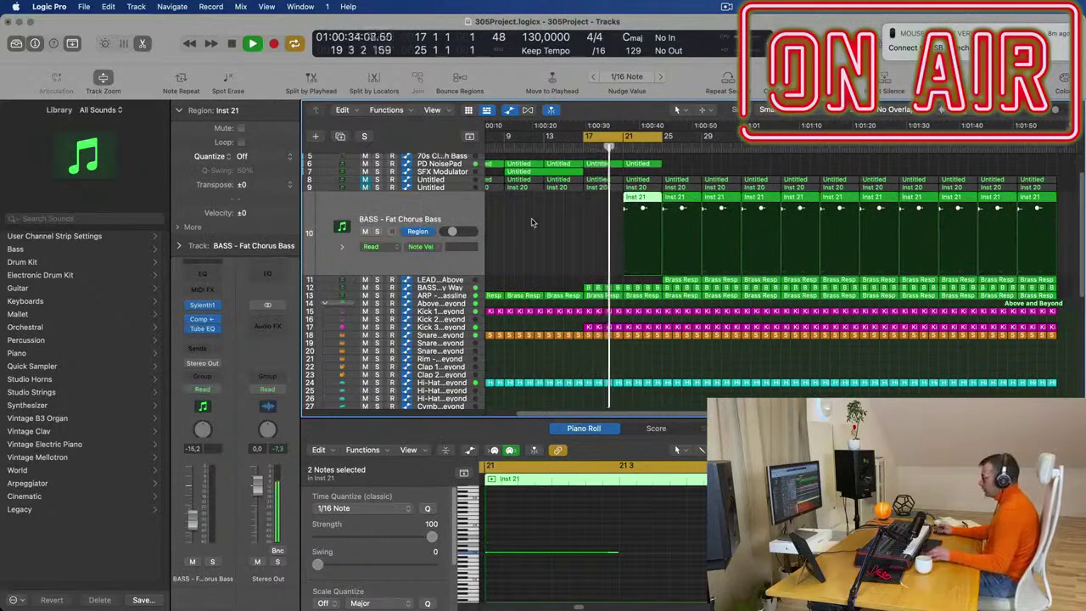
key(super+Left)
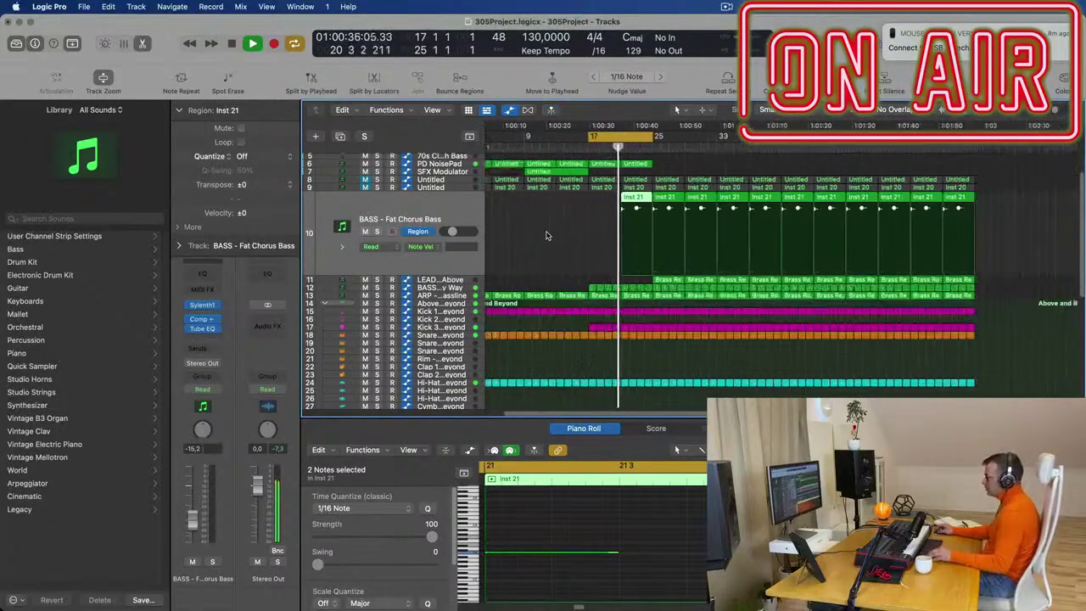
key(super+Right)
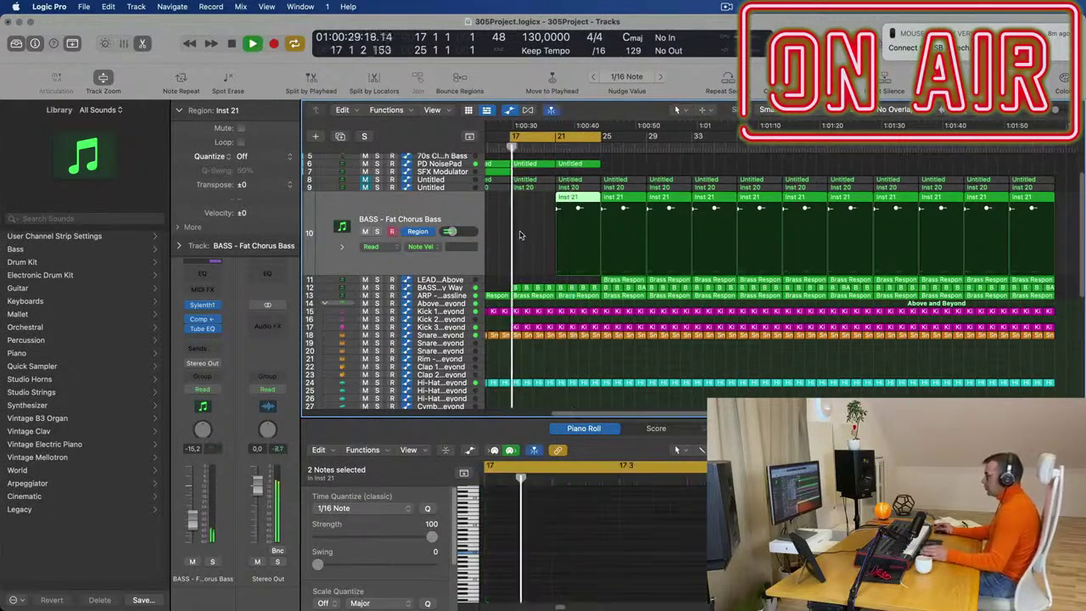
key(super+Right)
key(super+Left)
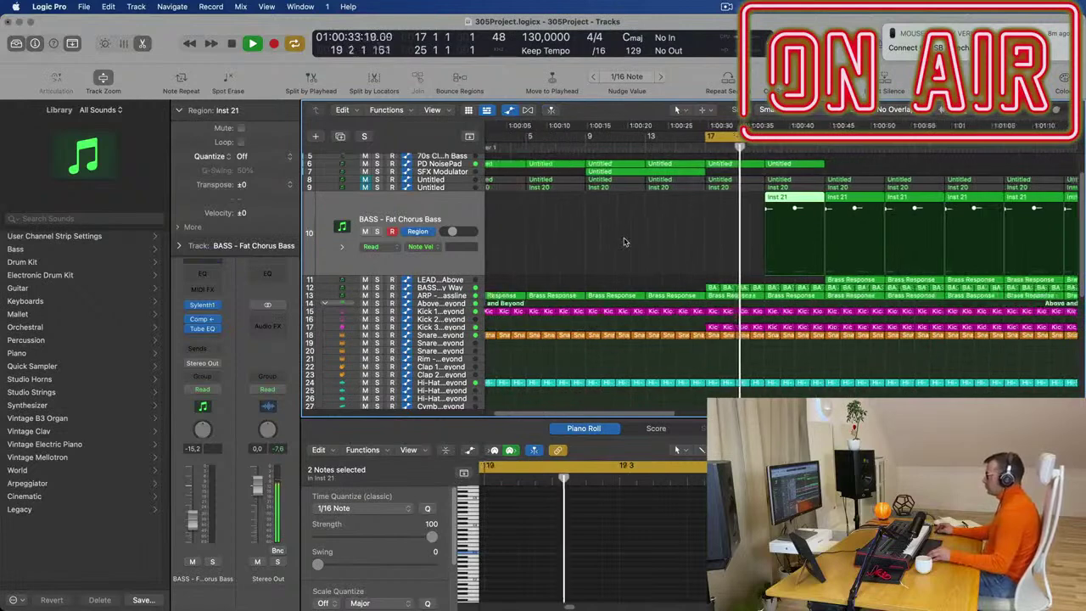
key(super+Left)
key(super+Right)
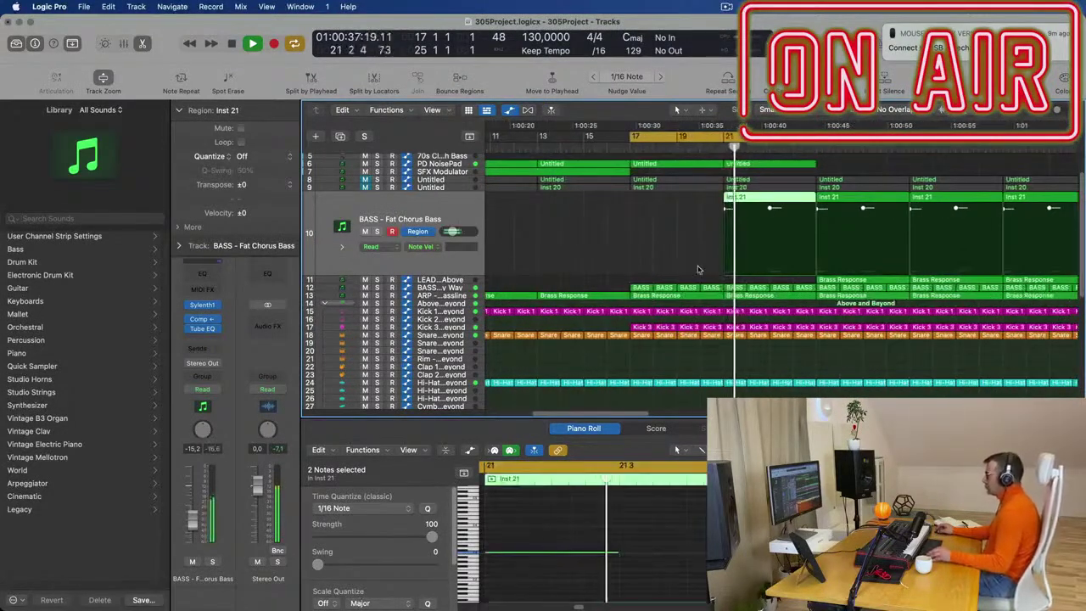
Join the two Brass Response regions between bars 17 and 25 on the ARP - Fat Bassline track
click(462, 289)
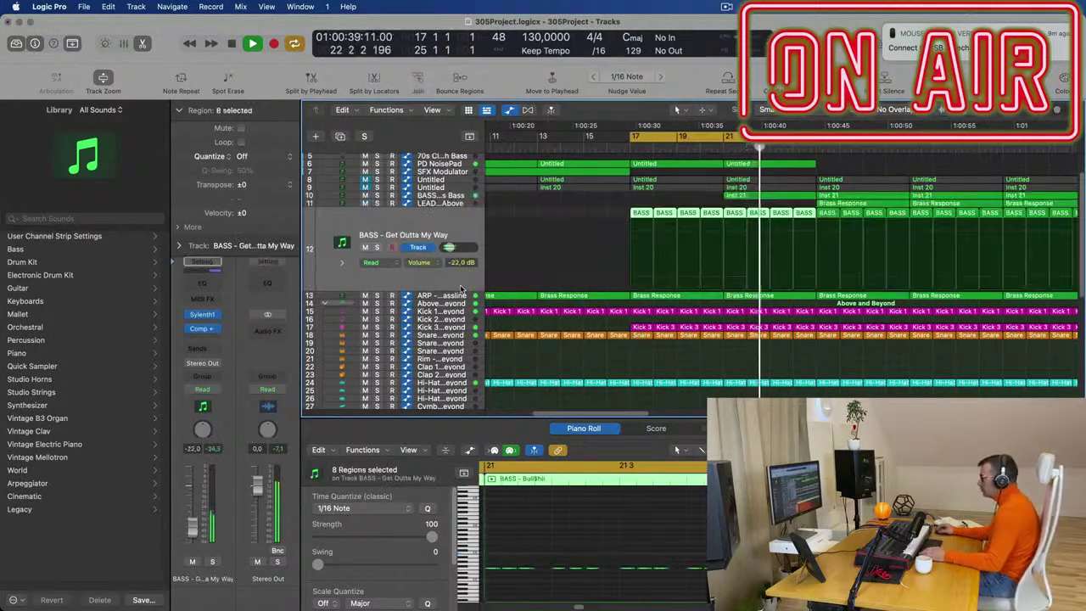
click(458, 297)
click(730, 268)
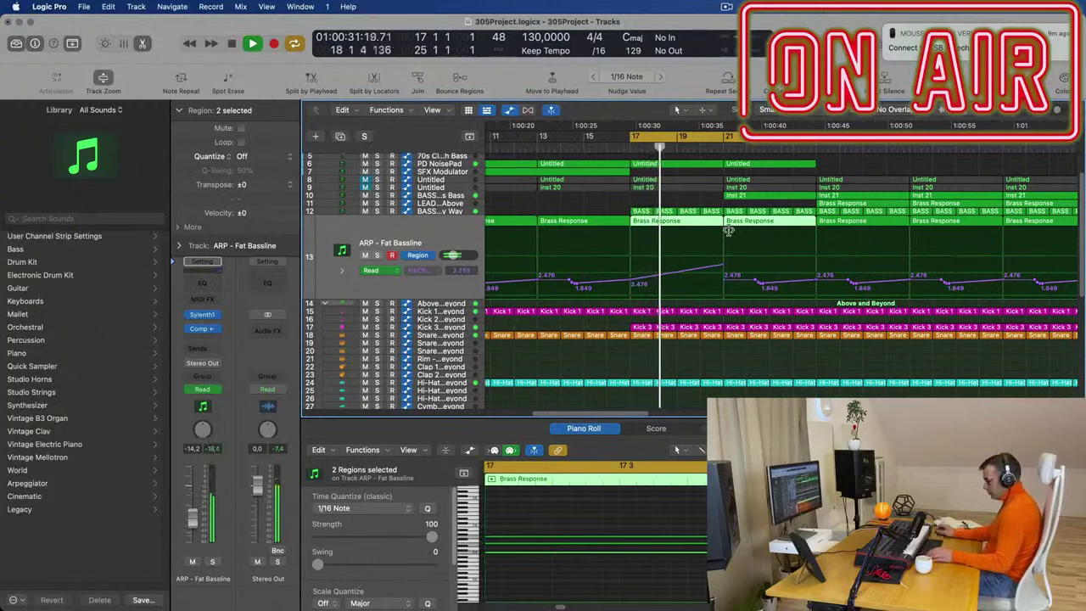
click(726, 282)
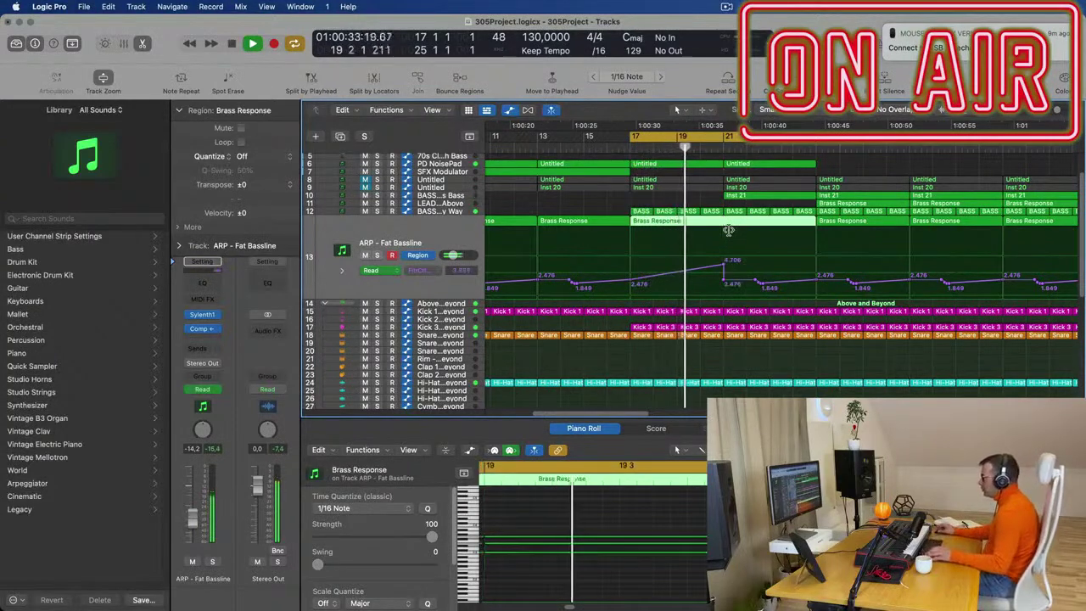
click(726, 282)
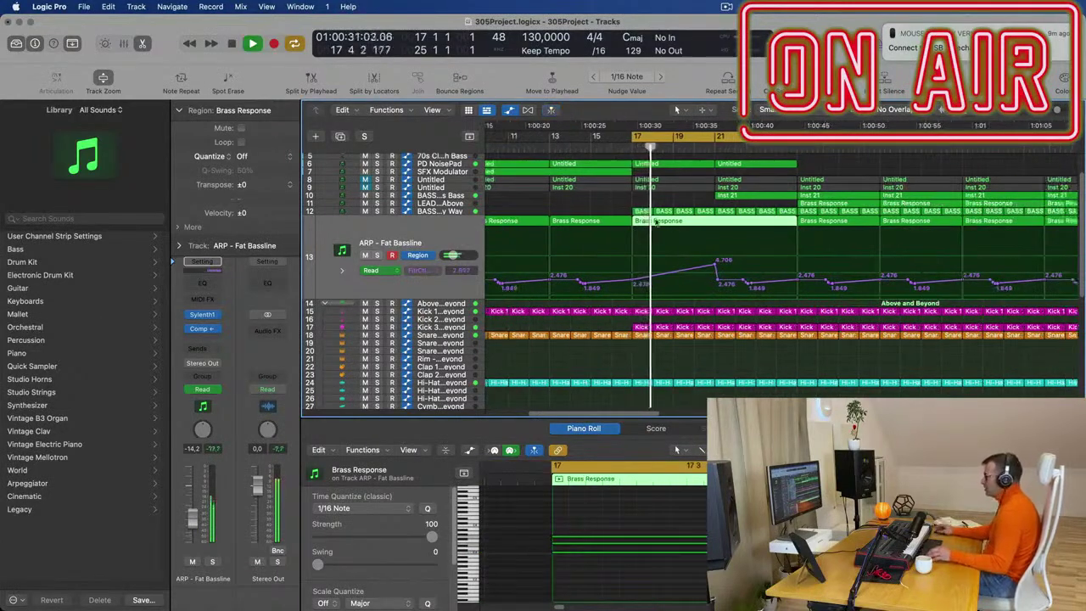
key(super+Left)
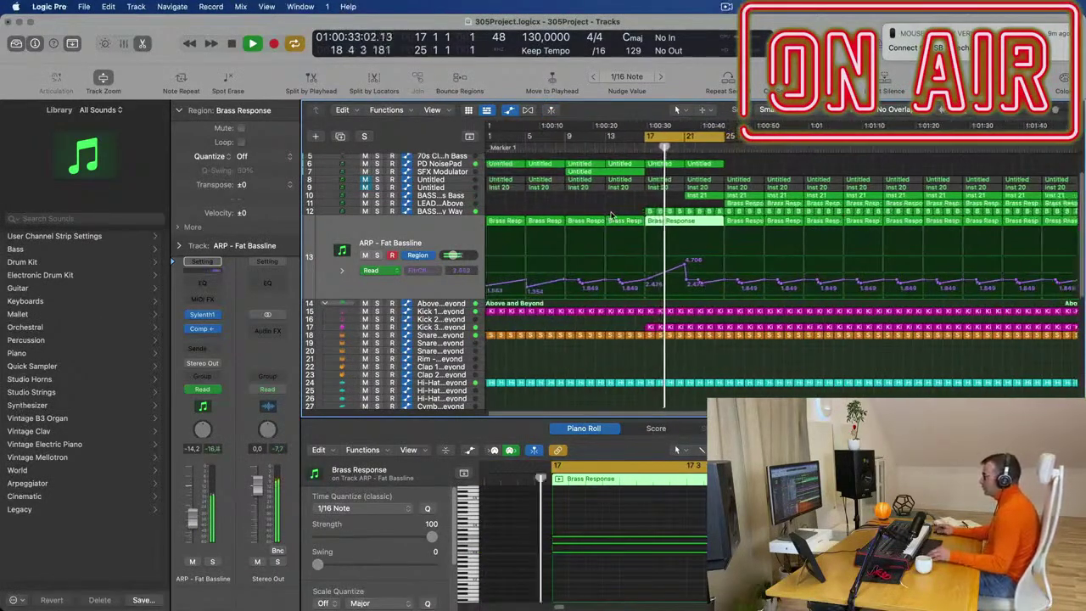
Open the Inst 21 region at bar 21 on the BASS - Fat Chorus Bass track and shorten its first note
scroll(637, 237, up, 2)
key(super+Right)
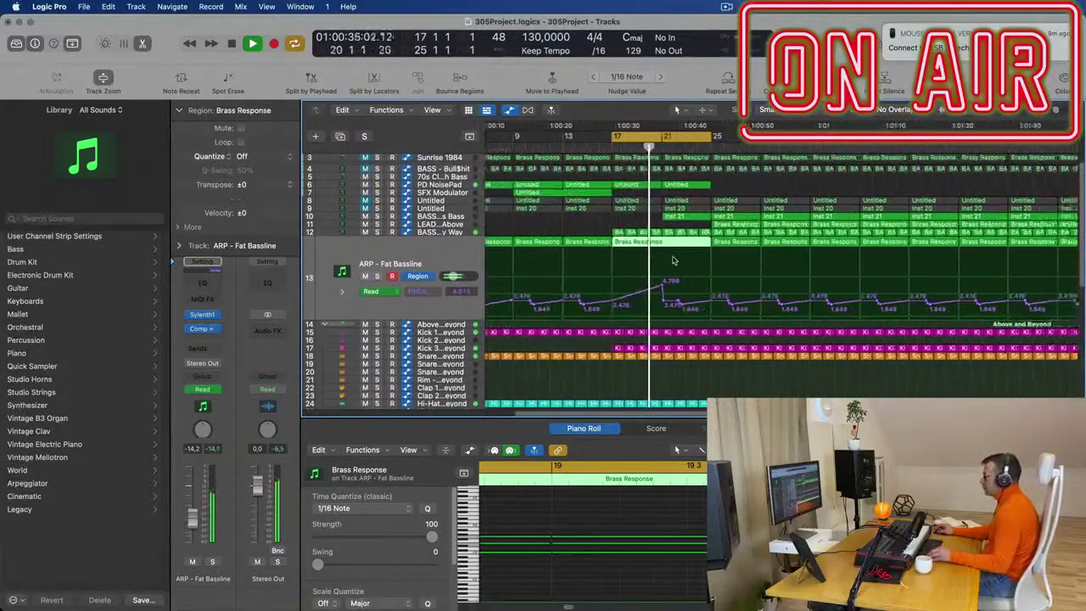
click(472, 219)
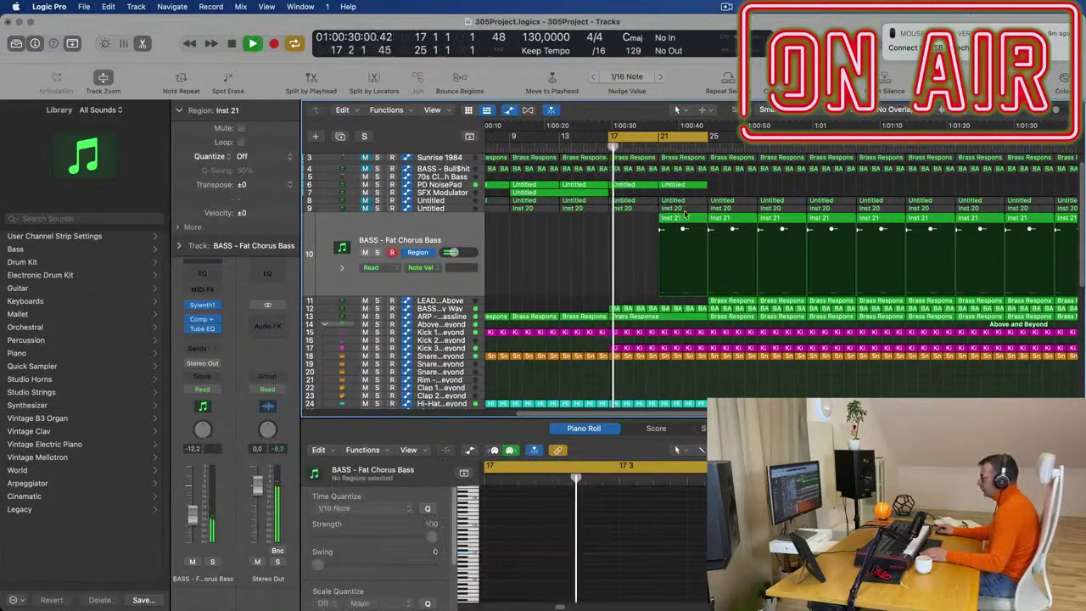
key(p)
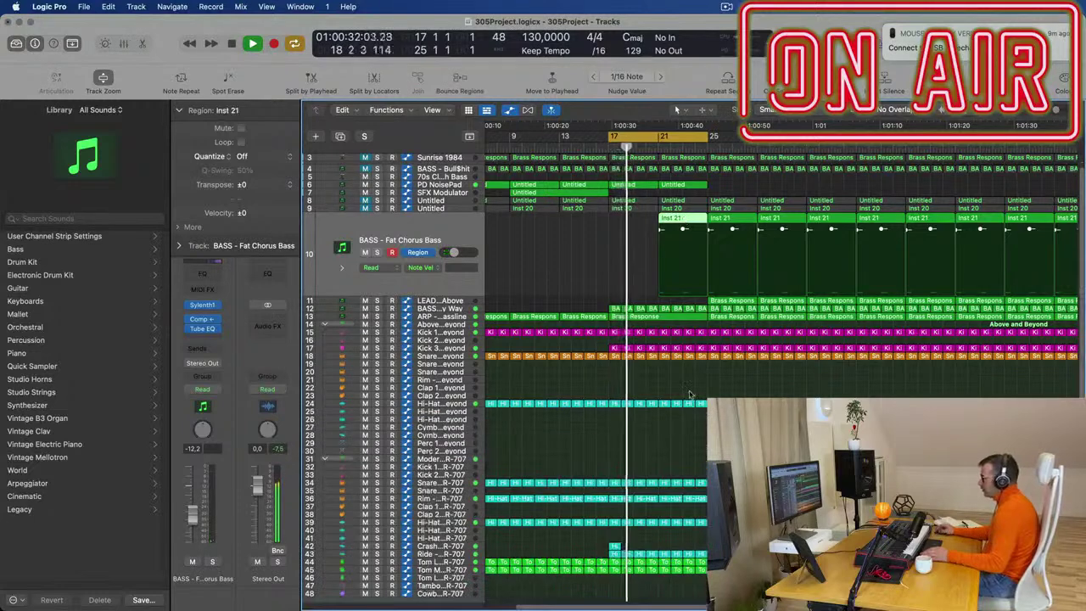
double_click(684, 219)
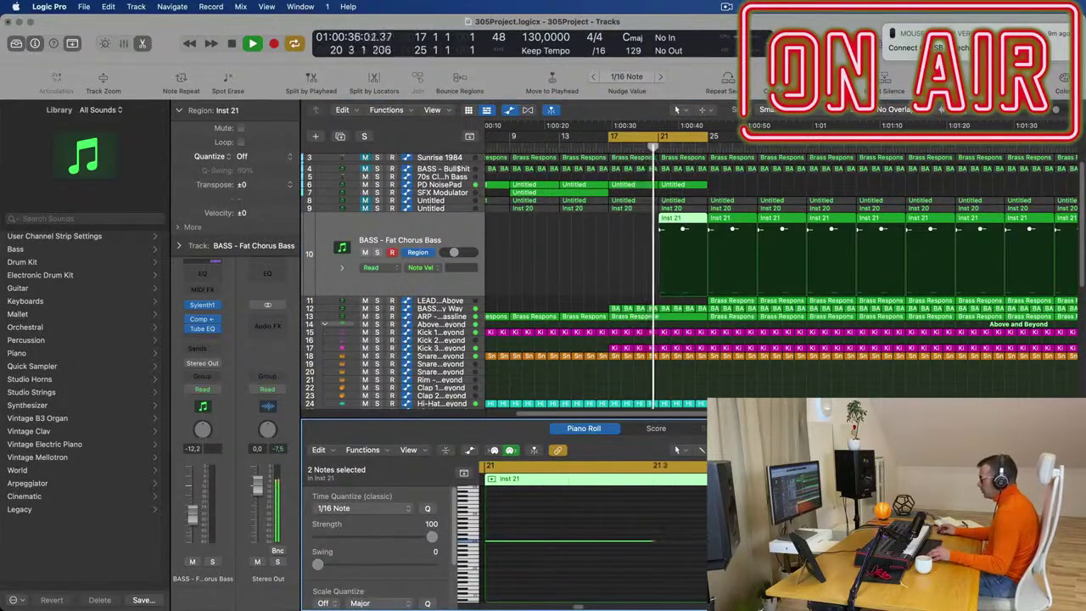
click(569, 522)
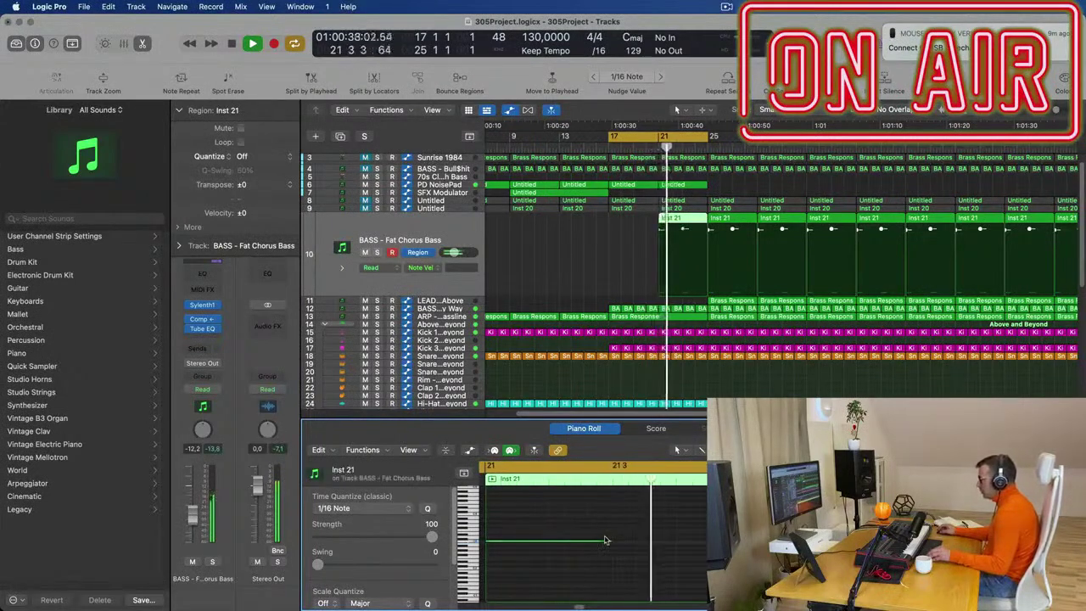
drag(609, 541, 533, 551)
key(Return)
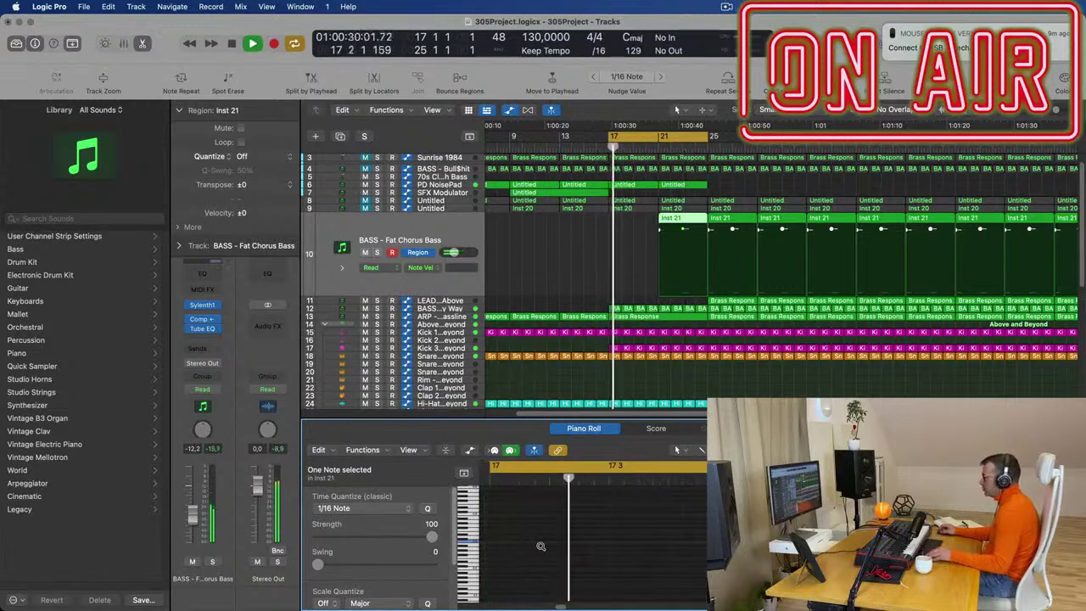
scroll(574, 260, left, 3)
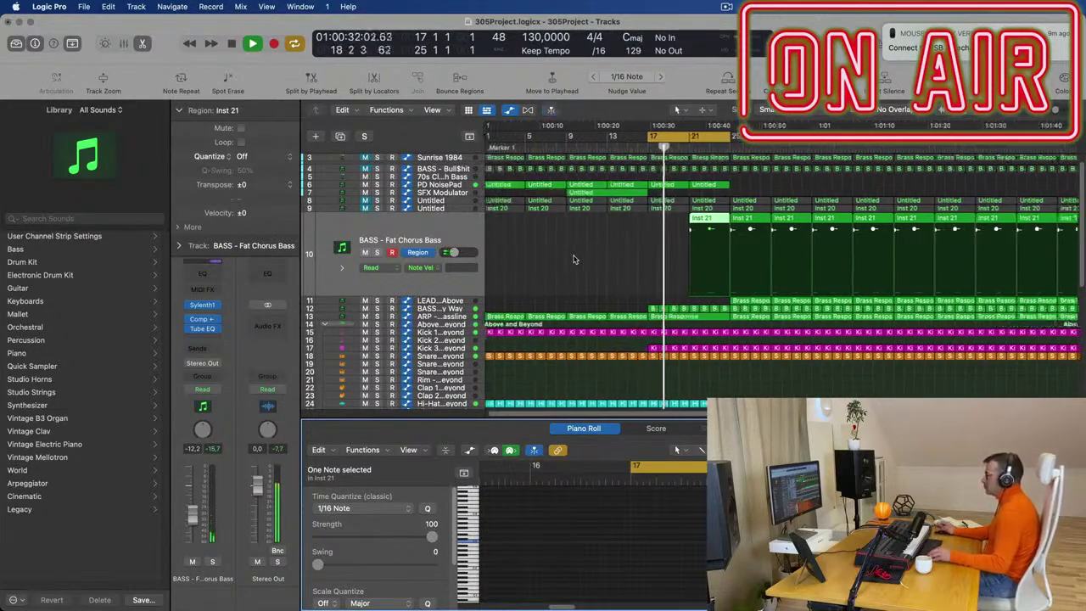
scroll(620, 258, right, 5)
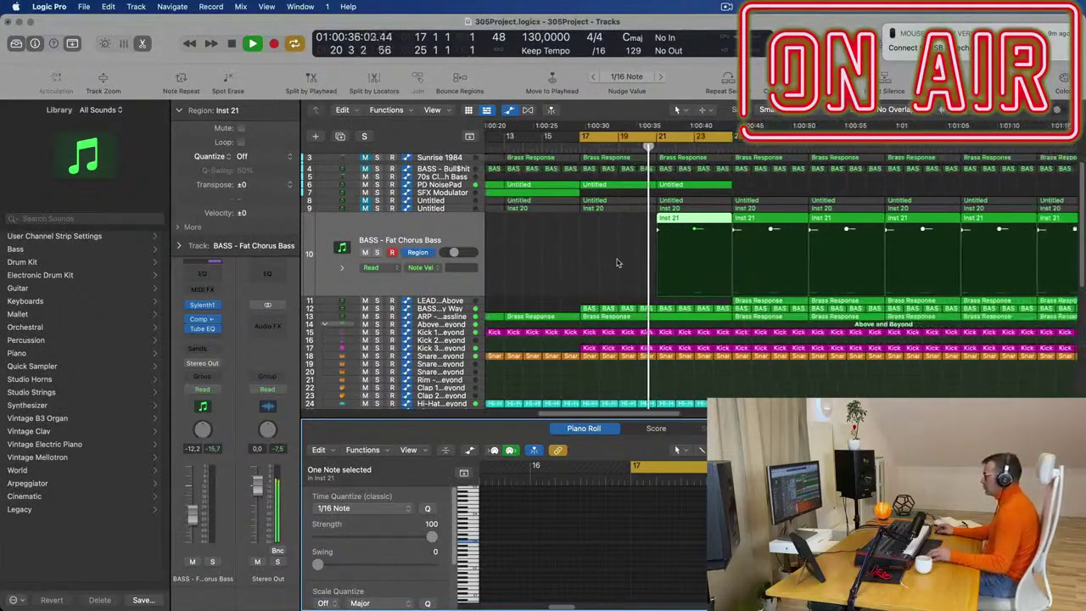
scroll(621, 260, left, 3)
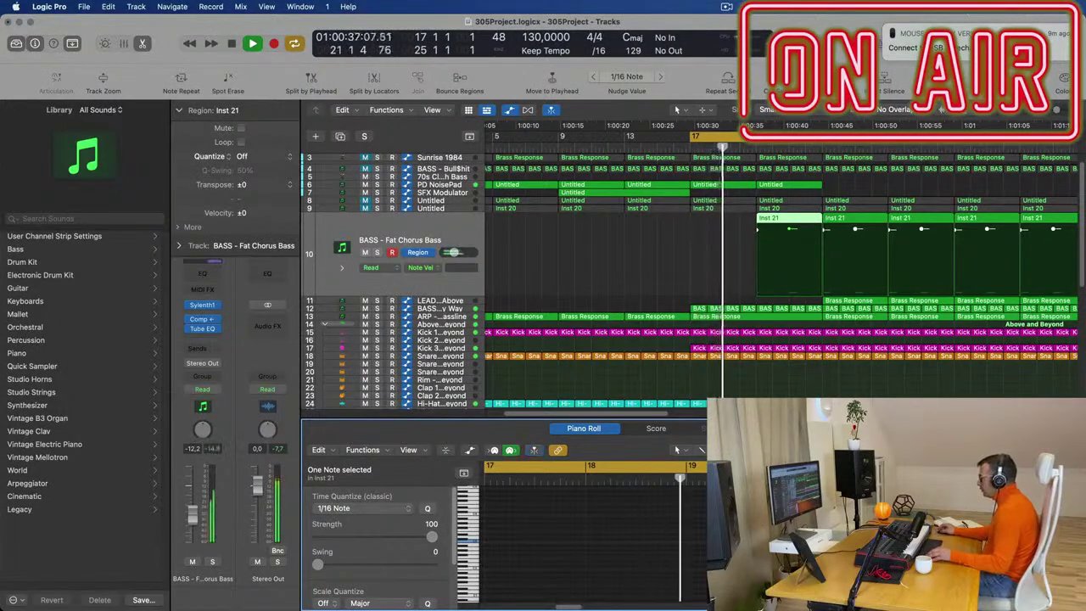
click(461, 229)
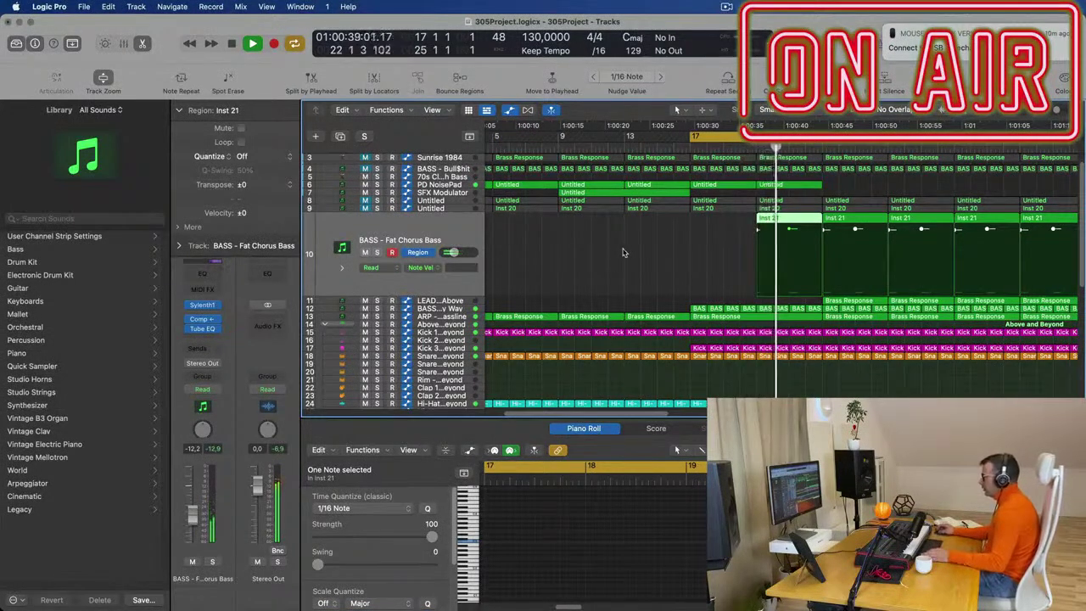
key(super+Right)
key(super+Right)
key(super+Right)
key(super+Right)
key(super+Right)
key(Return)
key(super+Left)
key(super+Left)
key(super+Left)
key(super+Left)
key(super+Left)
key(super+Left)
Copy a one-bar Snare 1 - Above and Beyond region to beat 2 of bar 21 on the Snare 3 - Above and Beyond track
scroll(766, 294, down, 5)
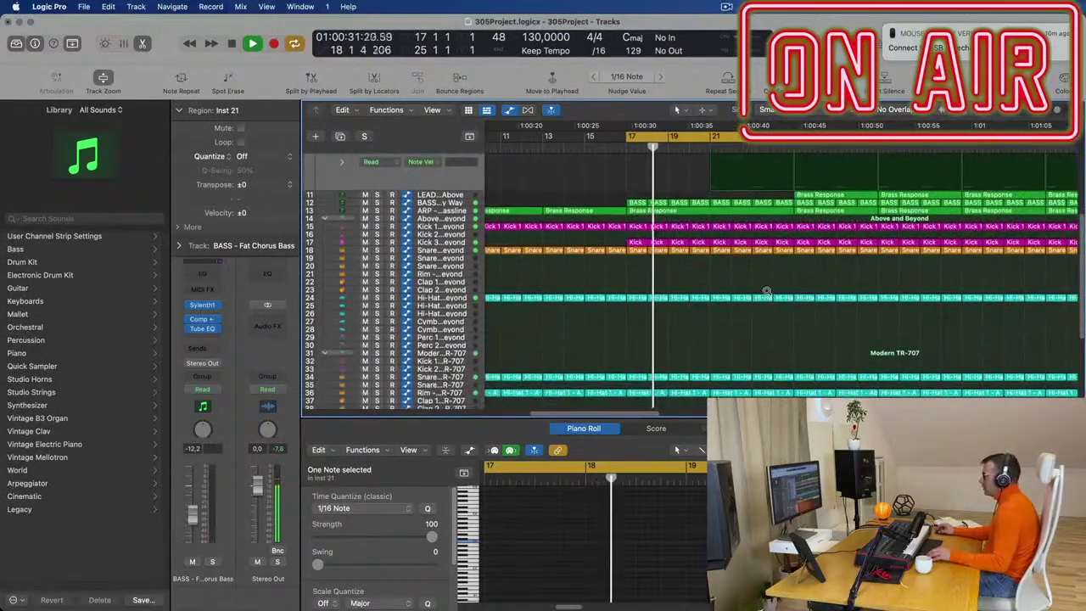
scroll(730, 306, up, 4)
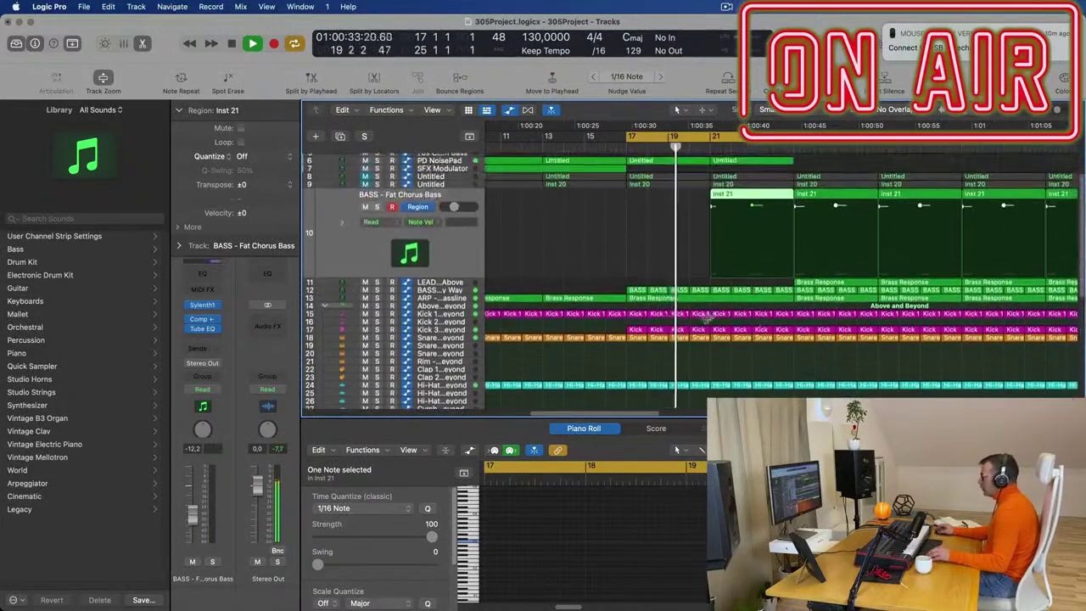
drag(703, 339, 727, 350)
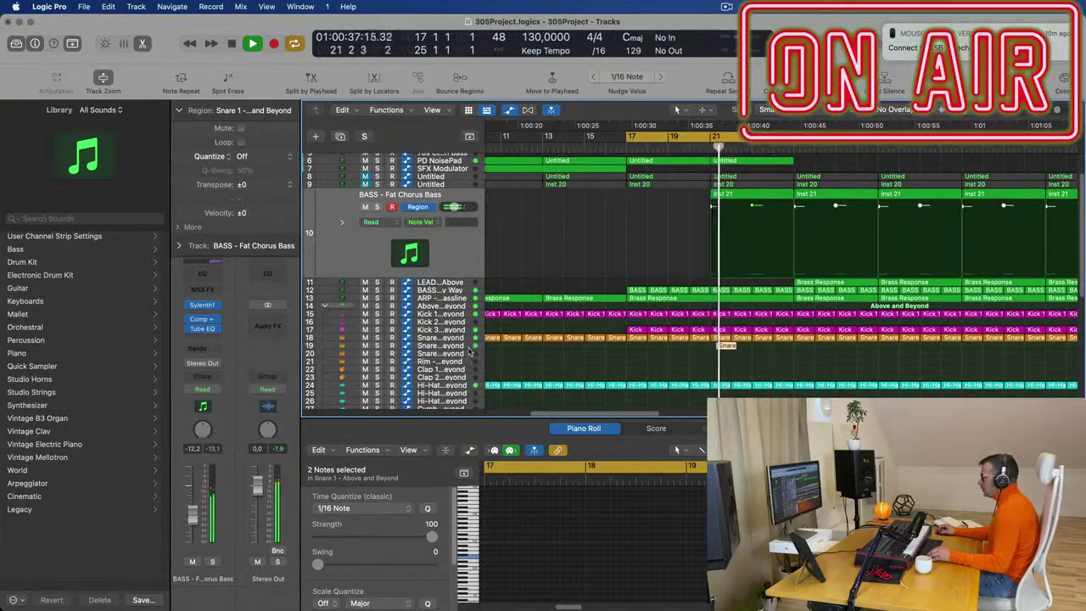
click(442, 347)
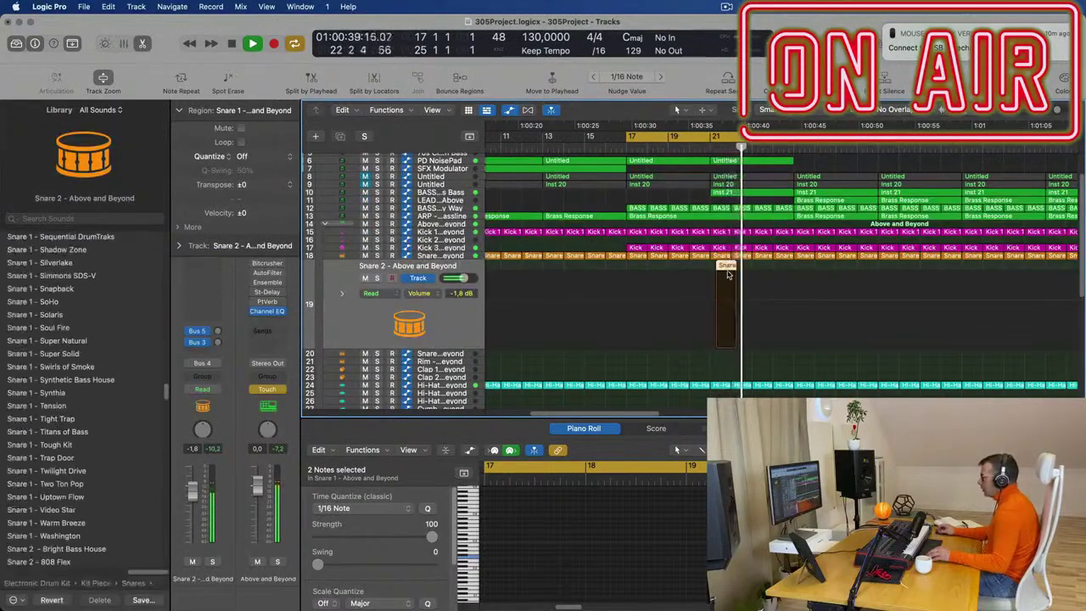
drag(724, 343, 724, 358)
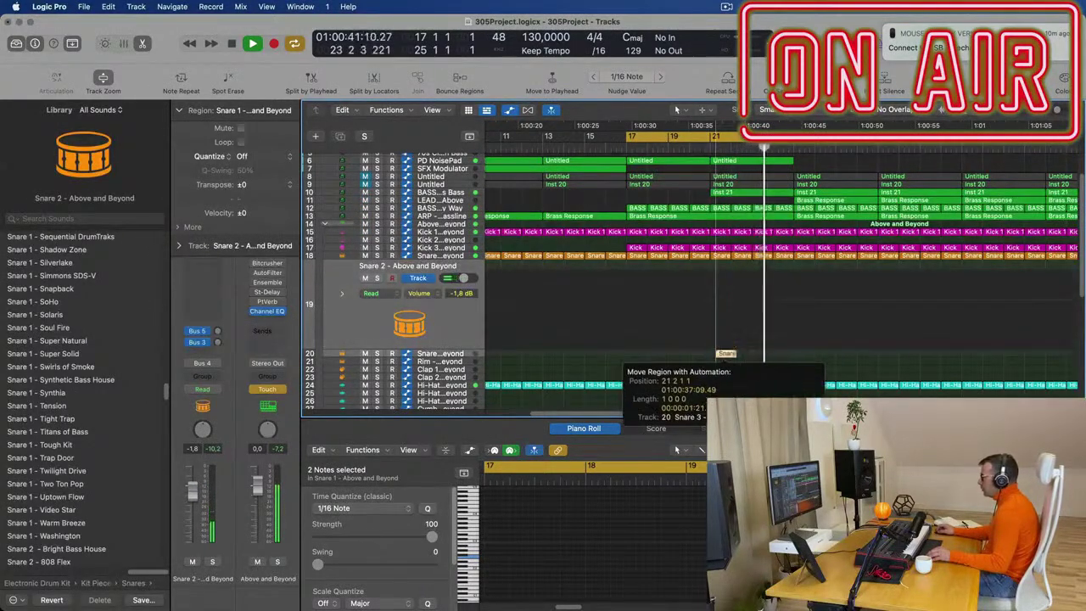
Extend the copied snare region to cover bars 21 and 22 and rearrange its notes into a syncopated pattern
click(713, 147)
key(super+Left)
key(super+Left)
key(super+Left)
key(super+Left)
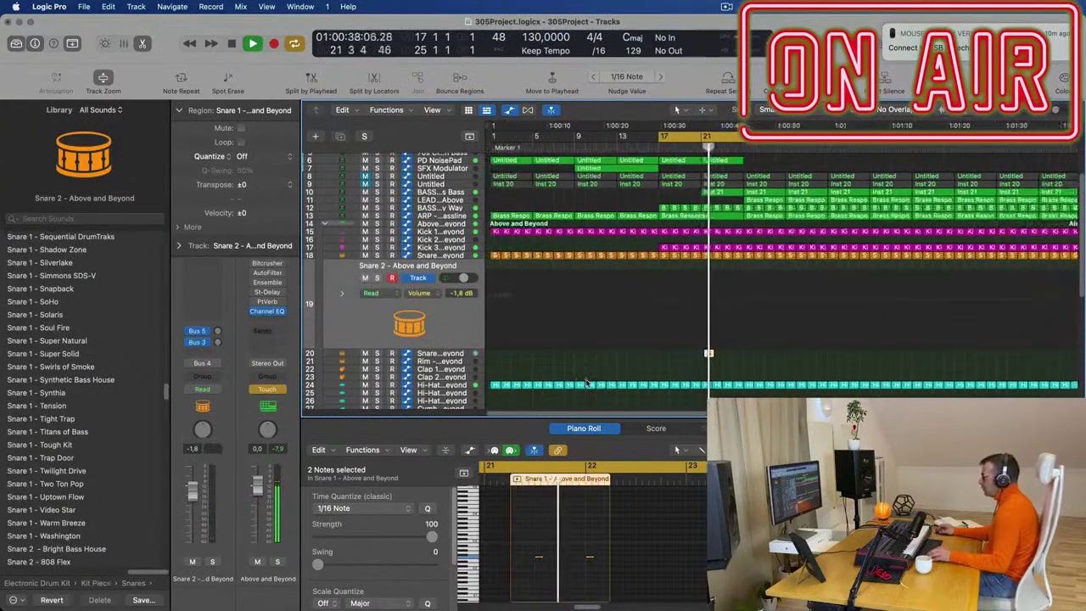
key(super+Right)
key(super+Right)
key(super+Right)
key(super+Right)
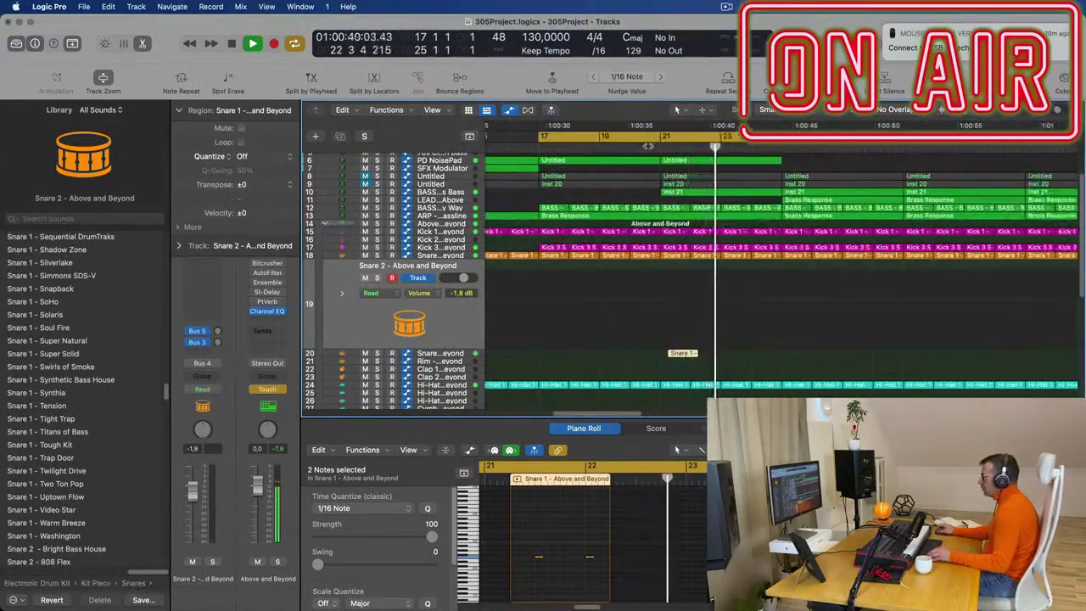
click(647, 146)
drag(637, 544, 704, 569)
key(super+Right)
key(super+Right)
mouse_move(621, 559)
mouse_down()
mouse_move(582, 560)
mouse_move(600, 560)
mouse_up()
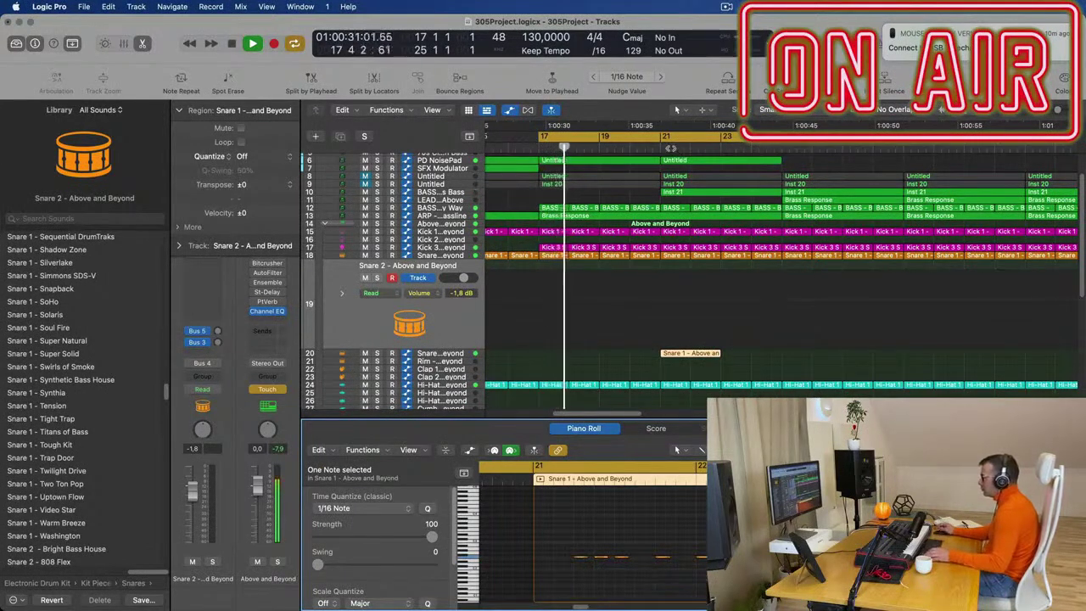
Lower the Snare 2 - Above and Beyond volume to -6.0 dB and select the bar 21 region on the Snare 3 track
click(437, 340)
drag(213, 459, 188, 509)
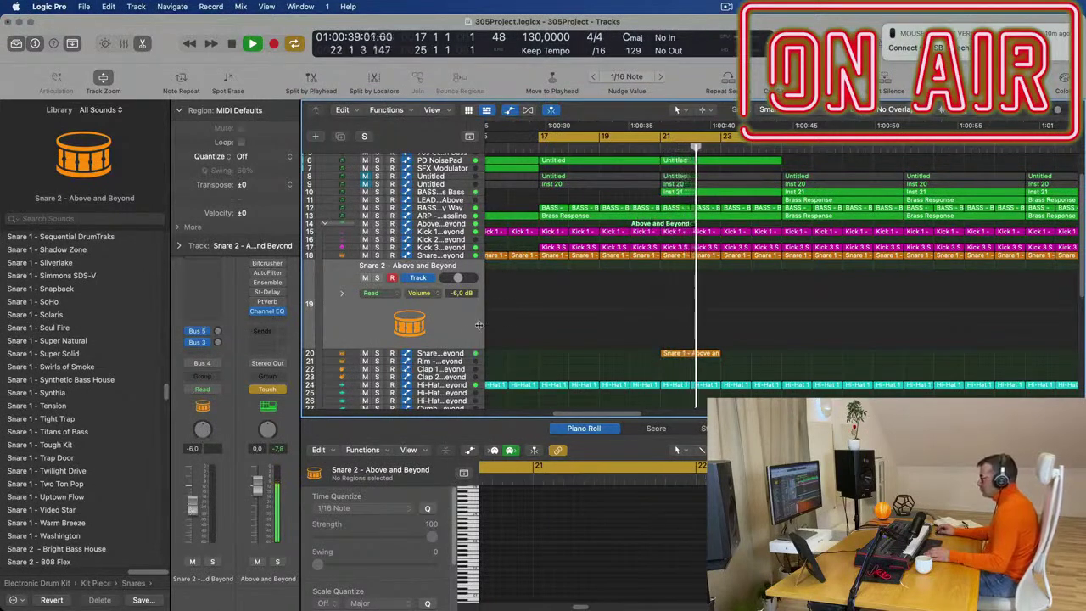
drag(456, 349, 458, 342)
click(715, 346)
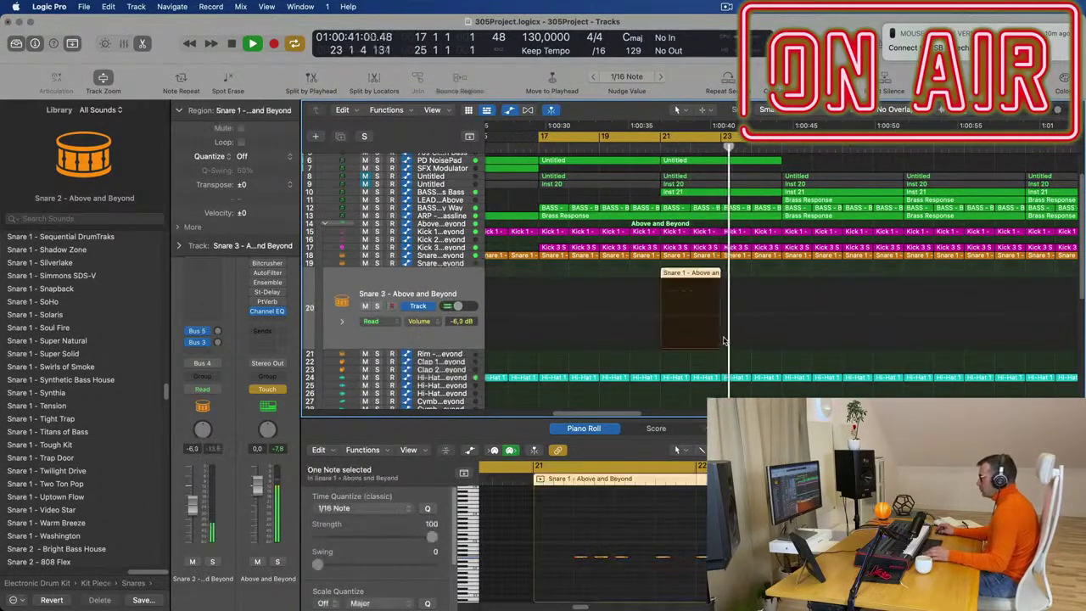
Copy the bar 21 region from Snare 3 to the Hi-Hat Open - Modern TR-707 track and delete the Snare 3 original
scroll(737, 336, down, 6)
scroll(741, 334, up, 1)
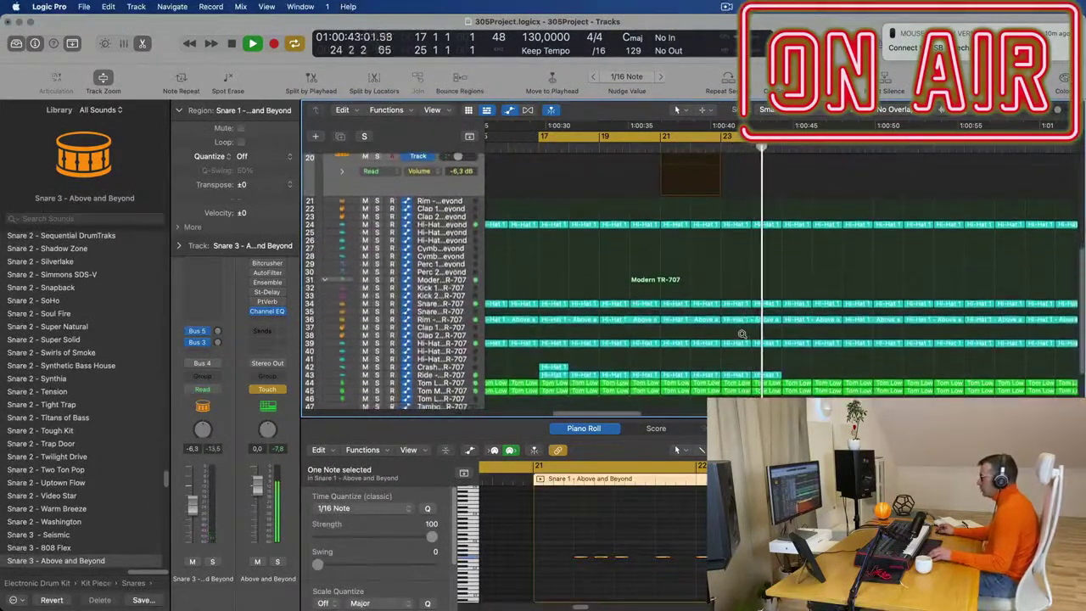
scroll(730, 212, up, 3)
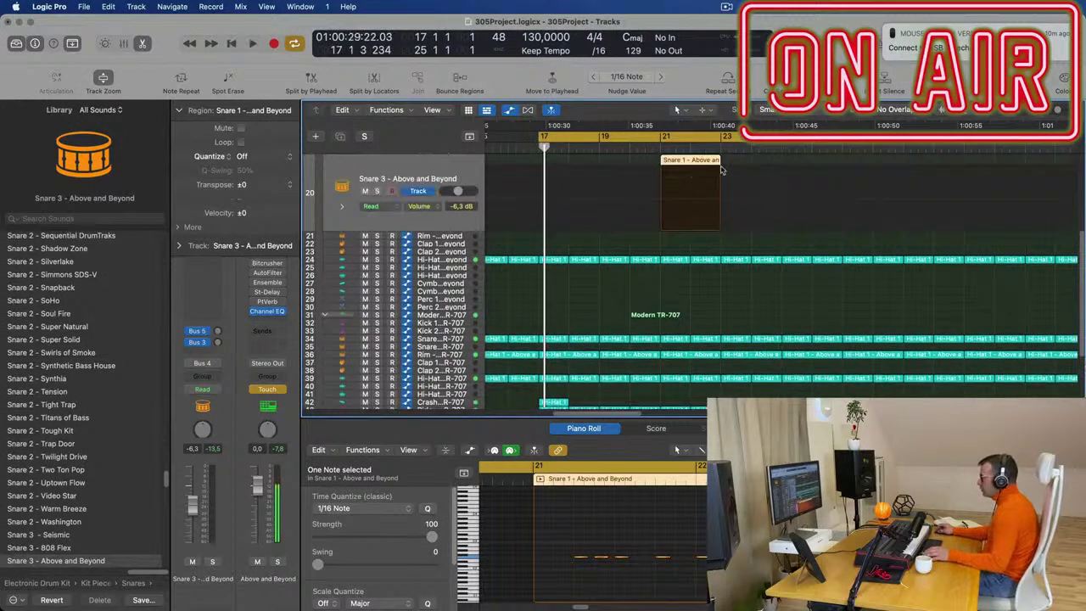
drag(696, 162, 695, 399)
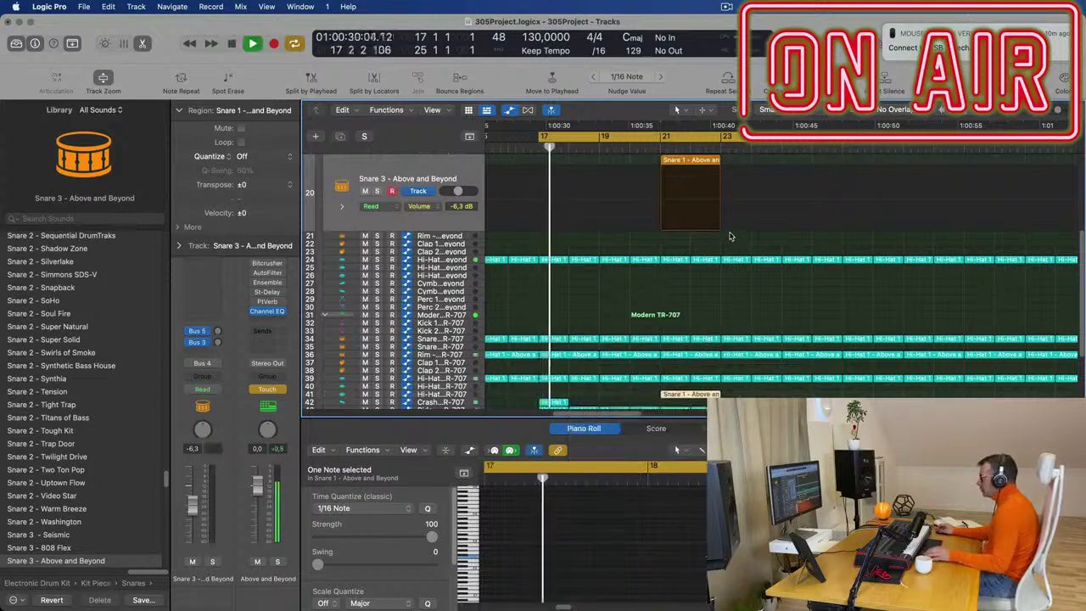
click(710, 161)
key(Delete)
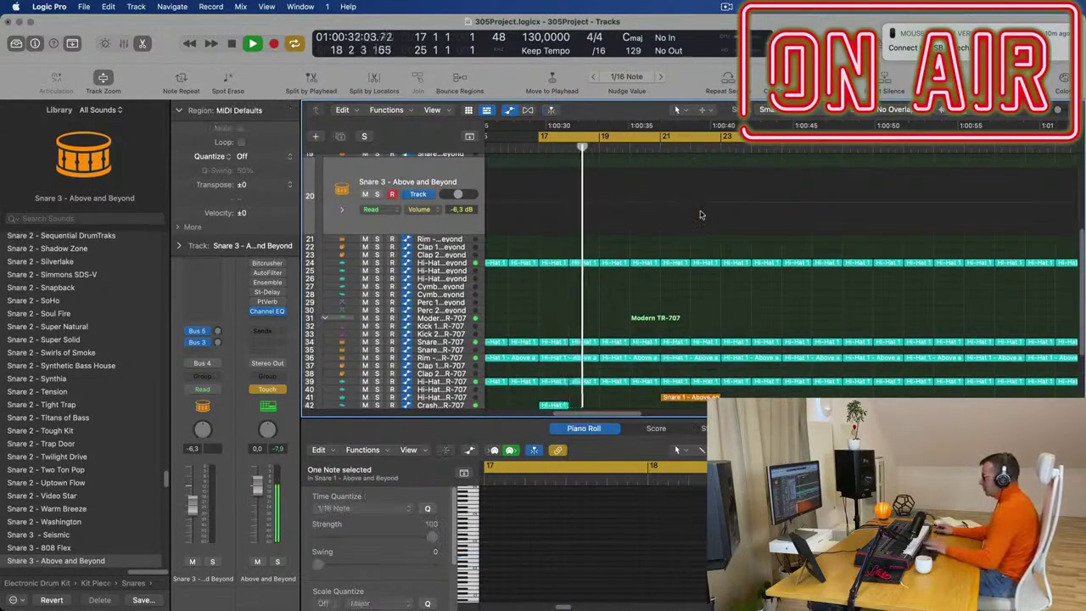
Select all notes of the bar 21 region on the Hi-Hat Open - Modern TR-707 track and move them up in pitch
key(super+Right)
key(super+Right)
key(super+Left)
key(super+Left)
scroll(737, 265, down, 5)
key(super+Right)
key(super+Right)
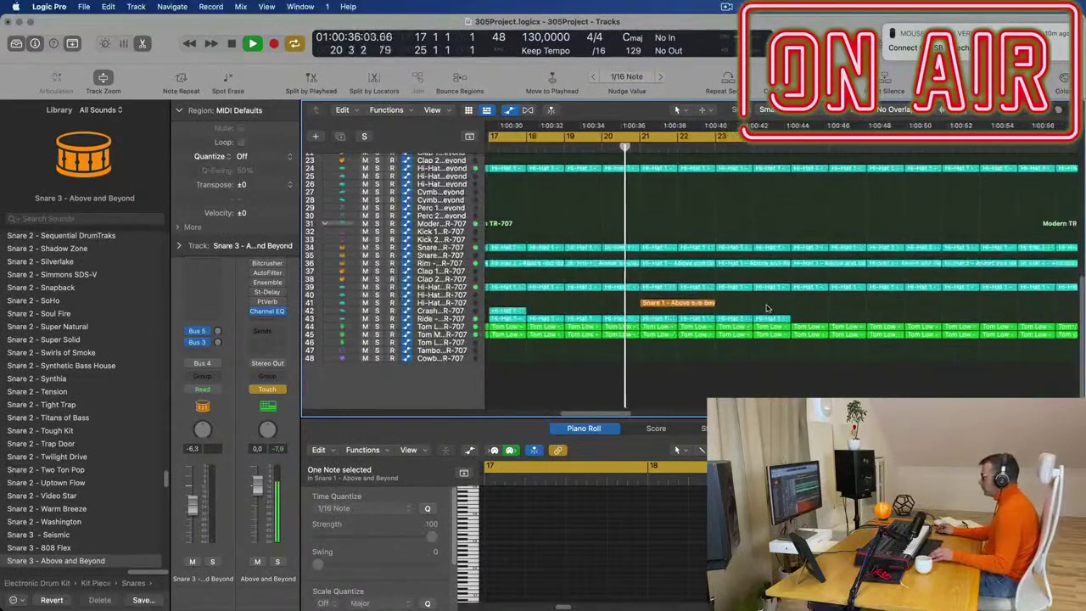
key(super+Left)
scroll(752, 302, left, 2)
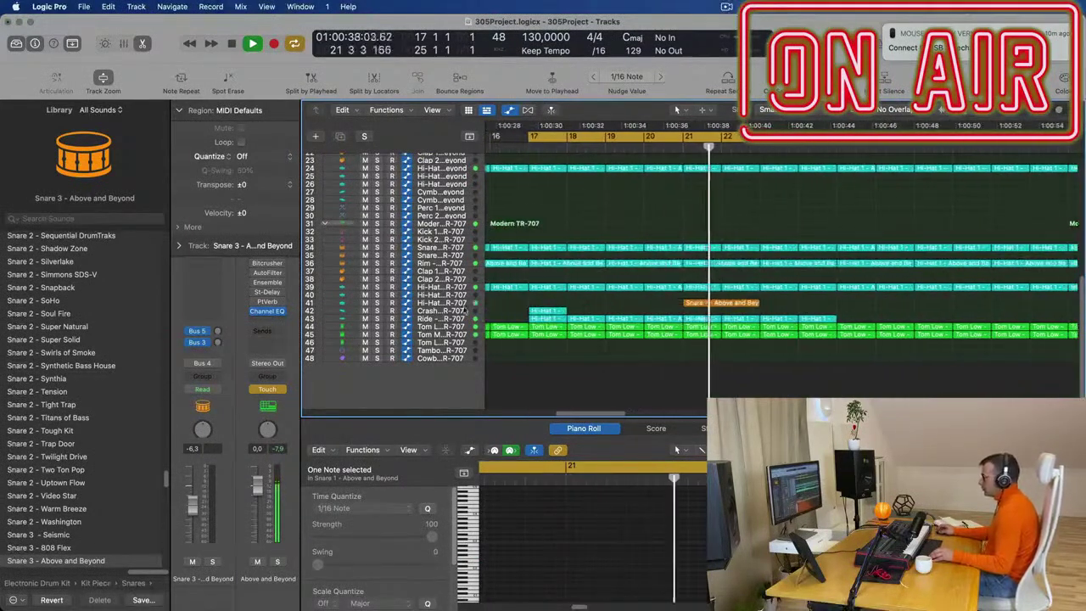
click(721, 303)
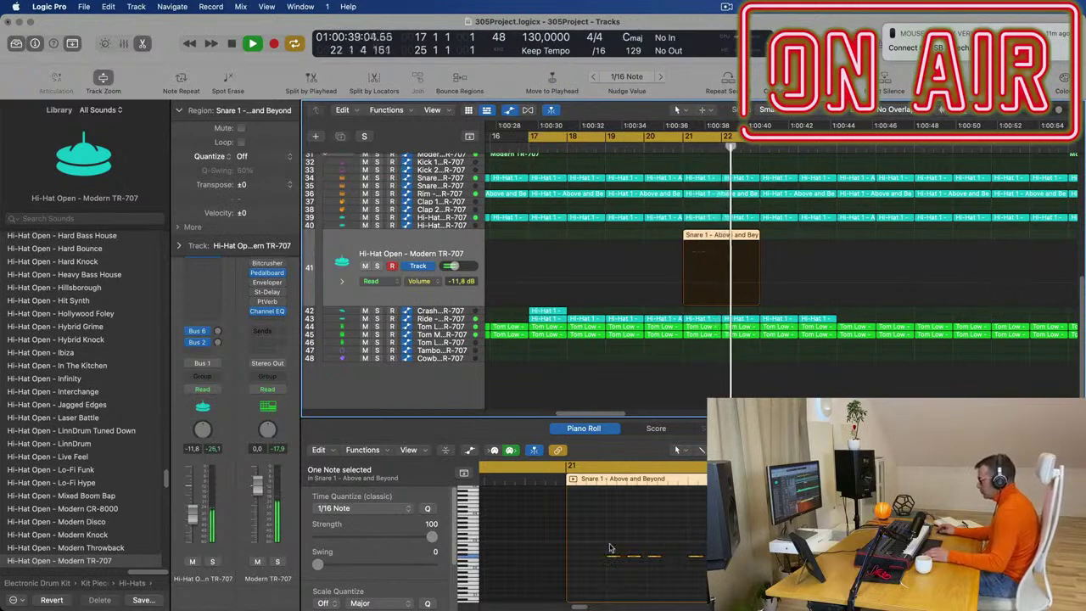
click(656, 586)
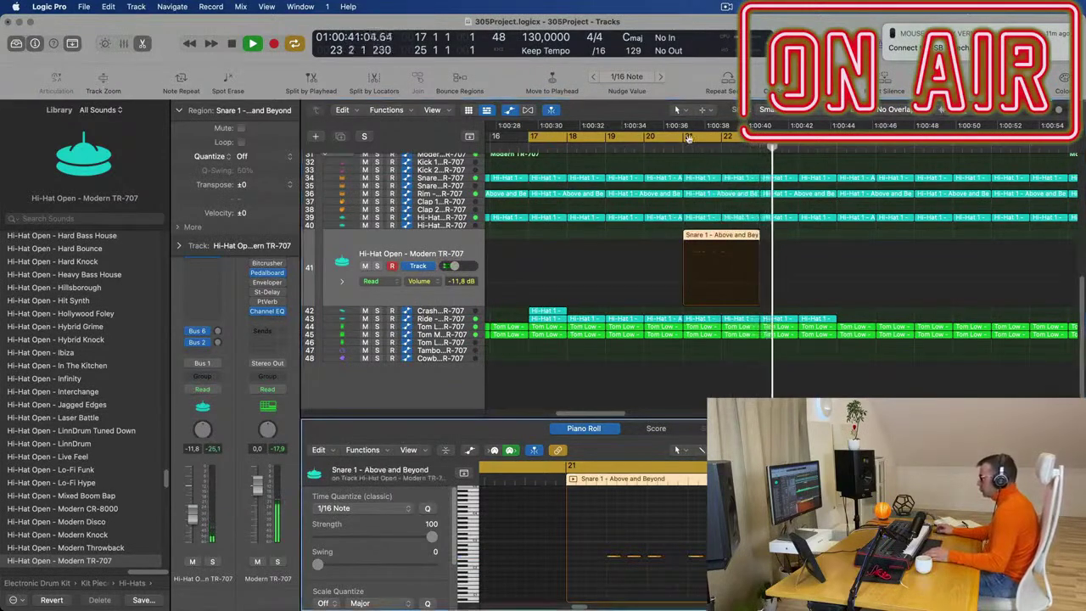
key(shift+space)
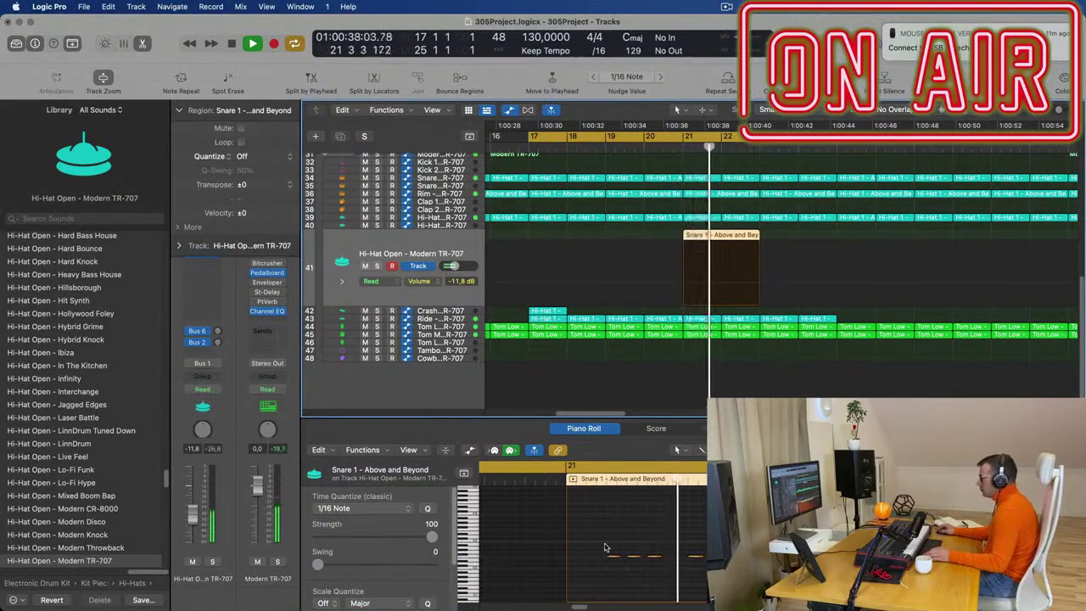
drag(605, 548, 708, 572)
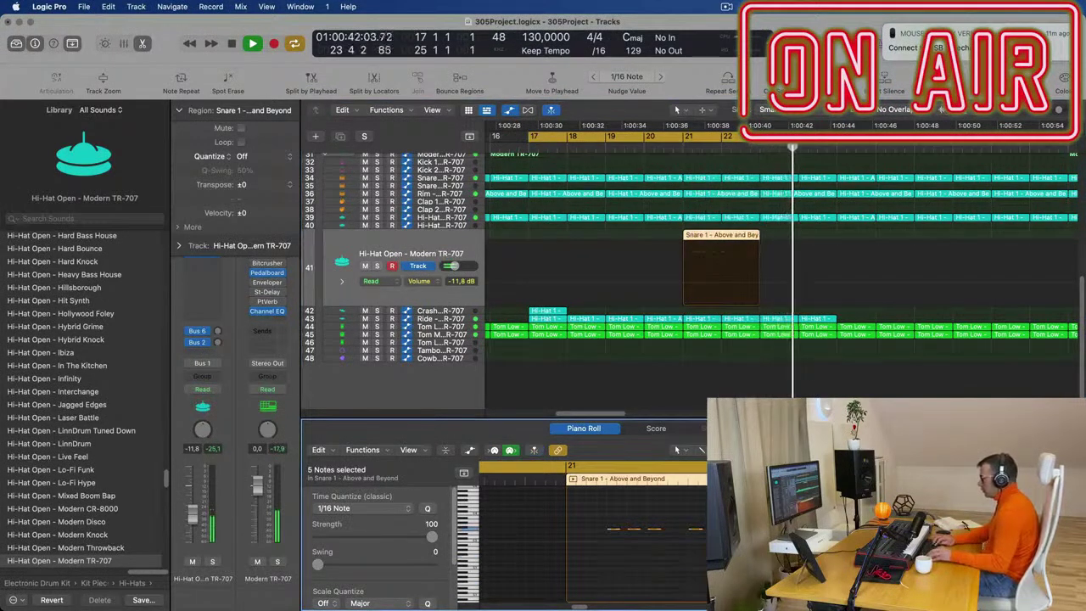
Move the closing notes around bar 22 in the Hi-Hat Open - Modern TR-707 region slightly later
click(678, 147)
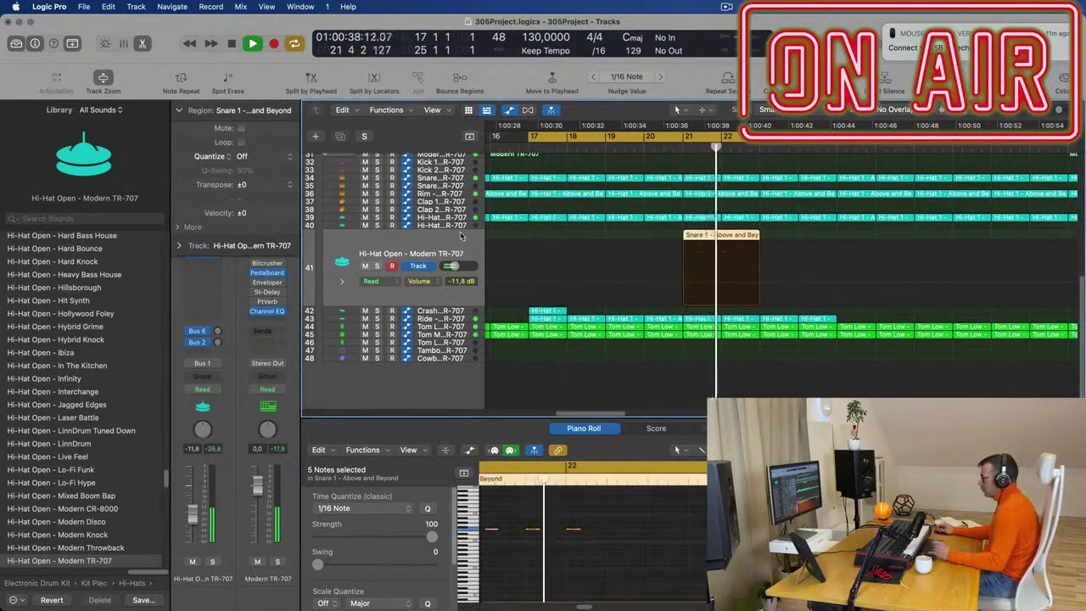
click(556, 549)
drag(557, 549, 558, 546)
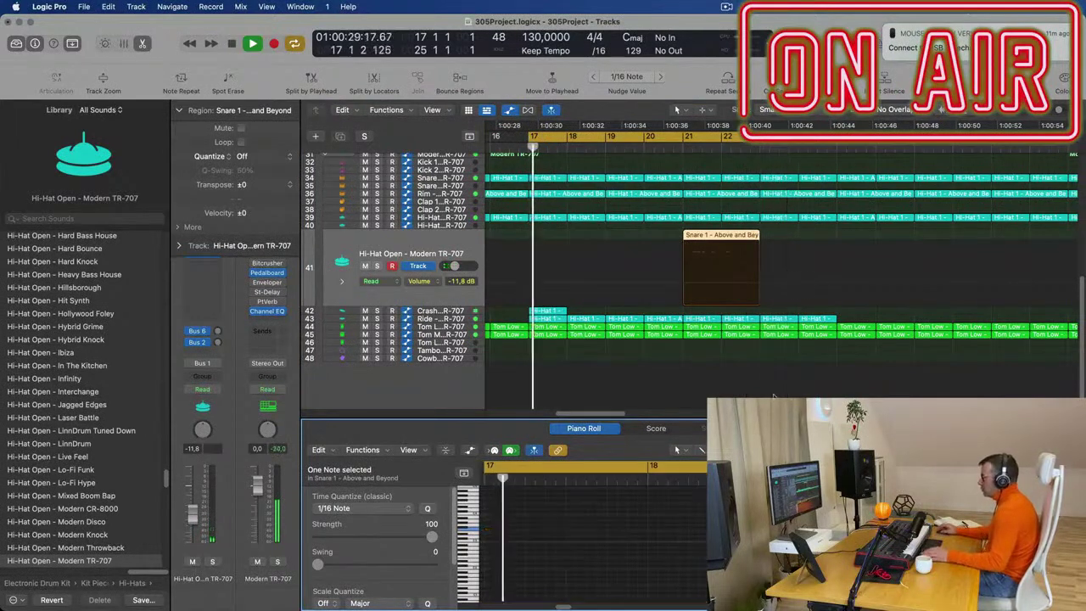
key(super+Left)
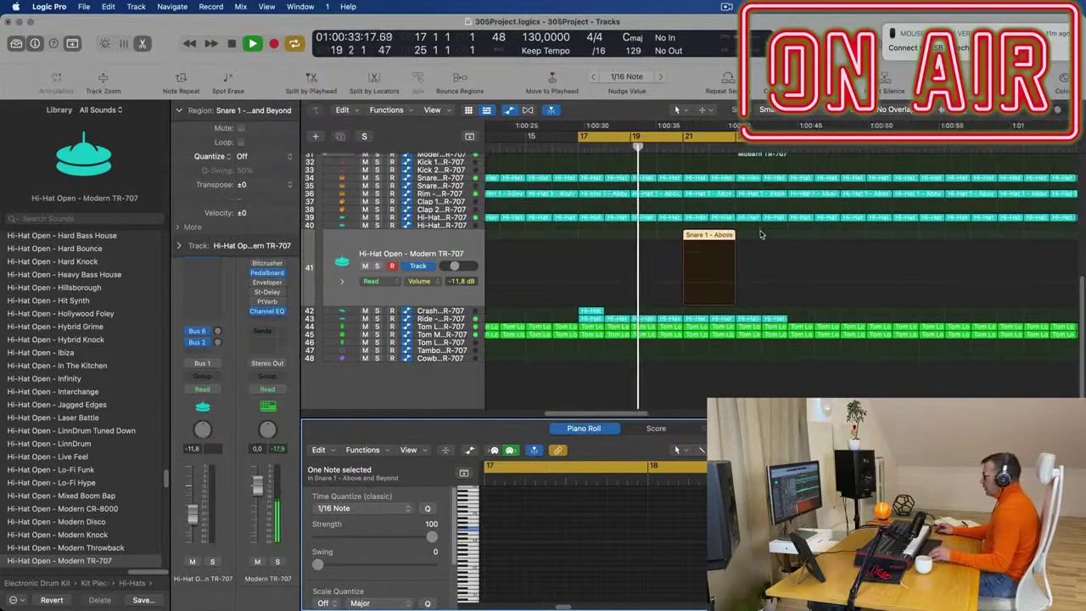
scroll(759, 235, up, 10)
scroll(762, 233, down, 2)
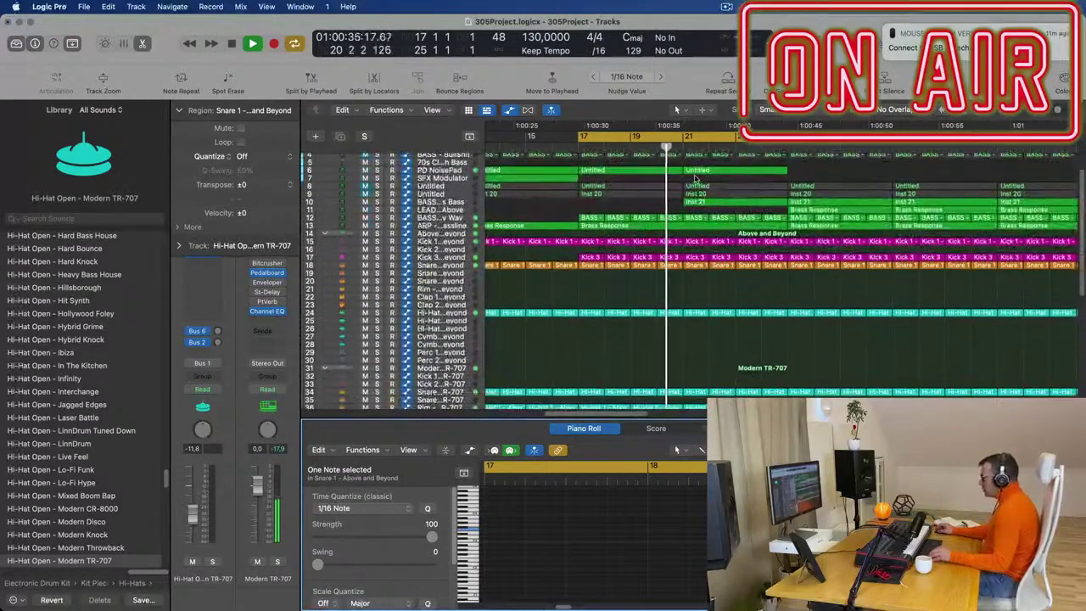
scroll(762, 267, down, 2)
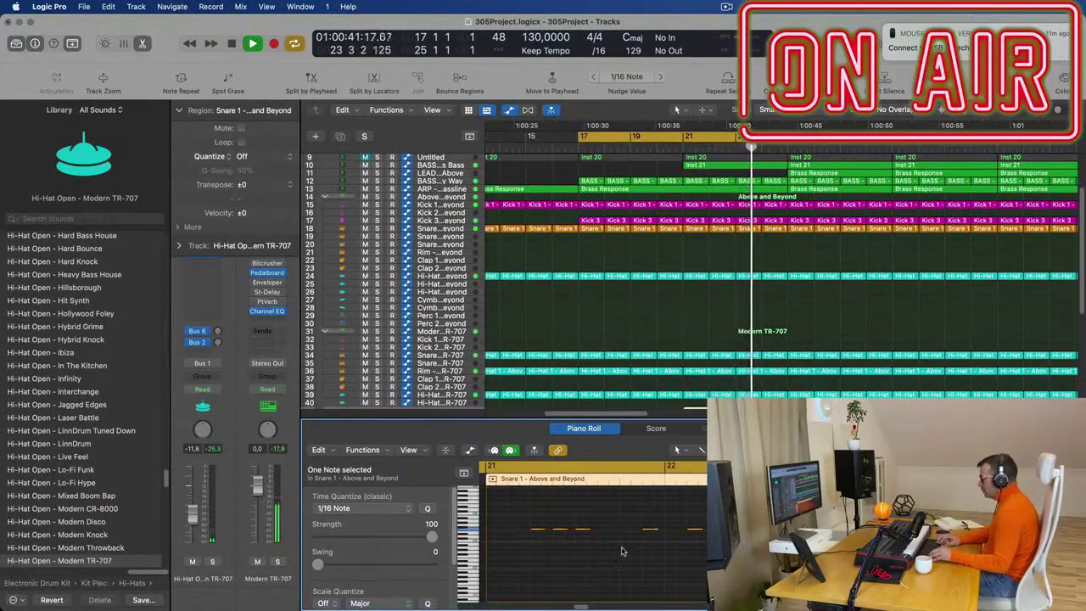
Move the bar 21 region from the Hi-Hat Open - Modern TR-707 track to the Snare 2 - Modern TR-707 track
scroll(749, 357, down, 5)
scroll(749, 356, down, 3)
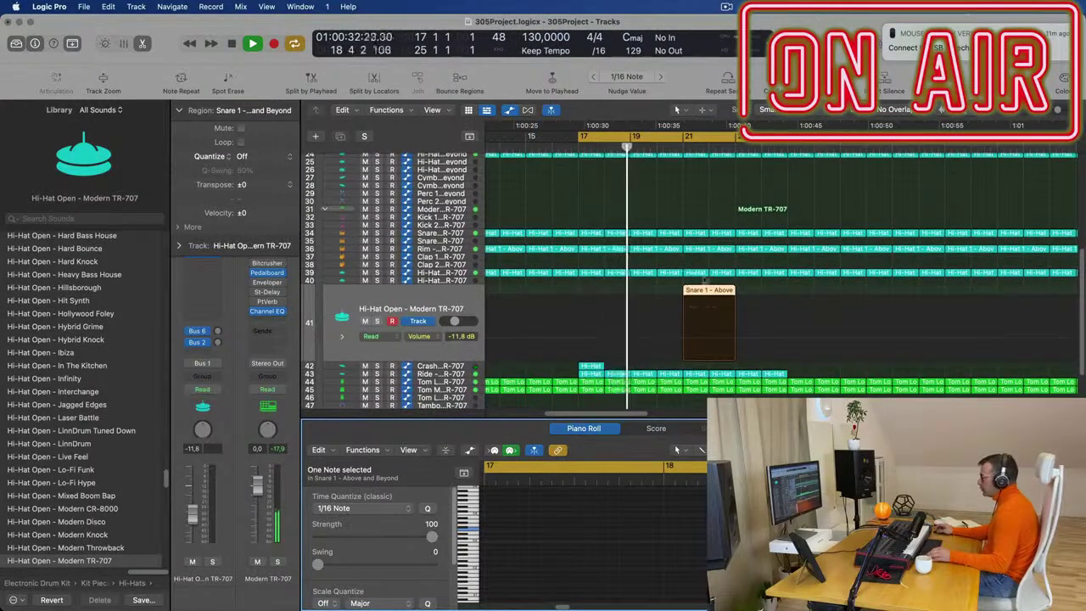
drag(706, 297, 703, 238)
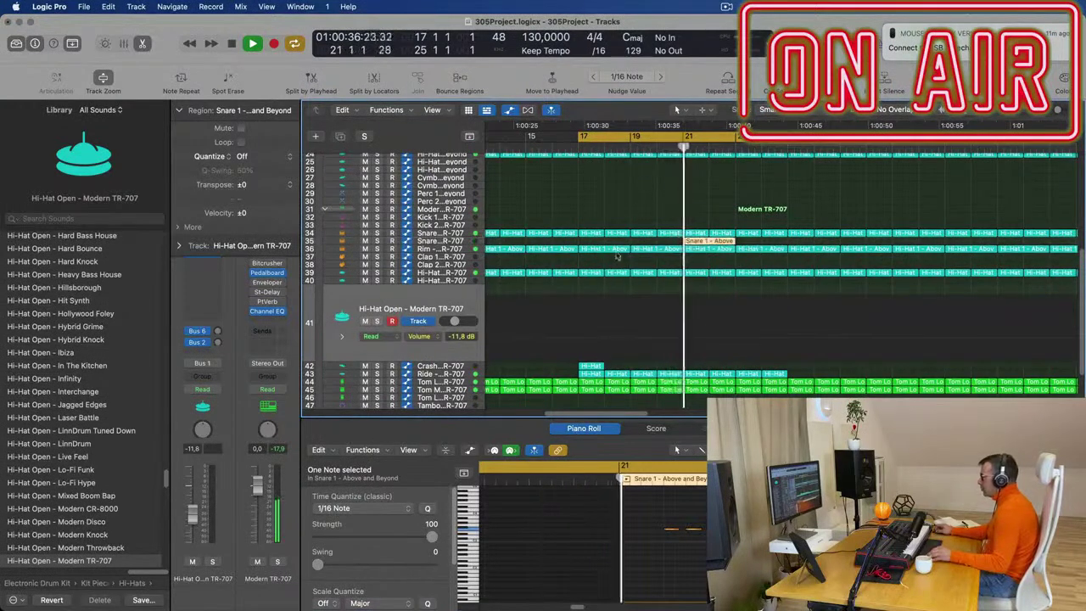
Transpose all notes of the bar 21 region on the Snare 2 - Modern TR-707 track down one octave
drag(651, 514, 815, 551)
key(alt+shift+Up)
key(alt+shift+Down)
key(alt+shift+Down)
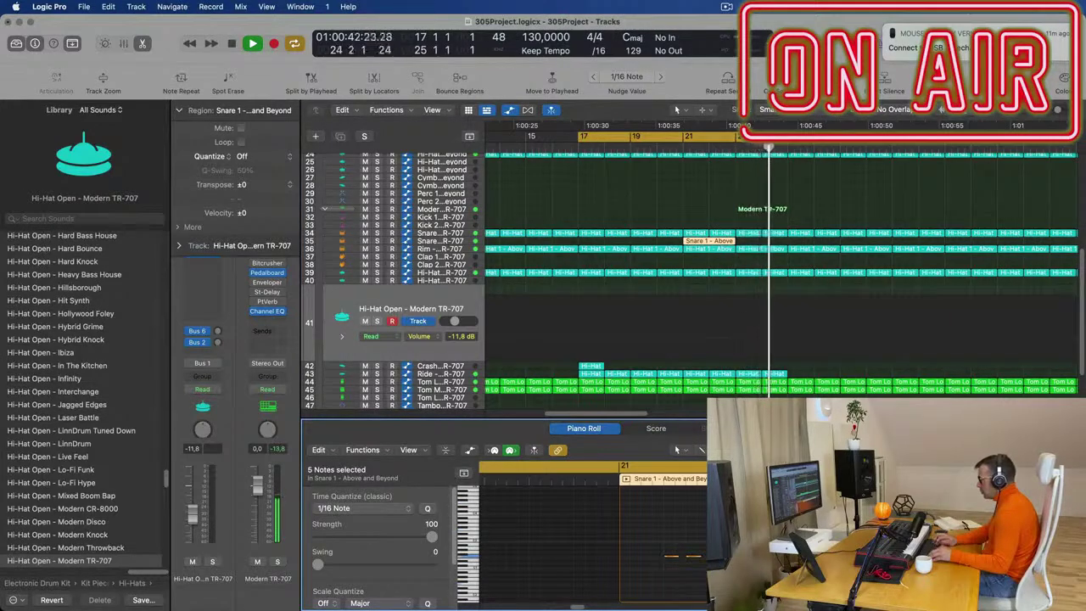
click(536, 208)
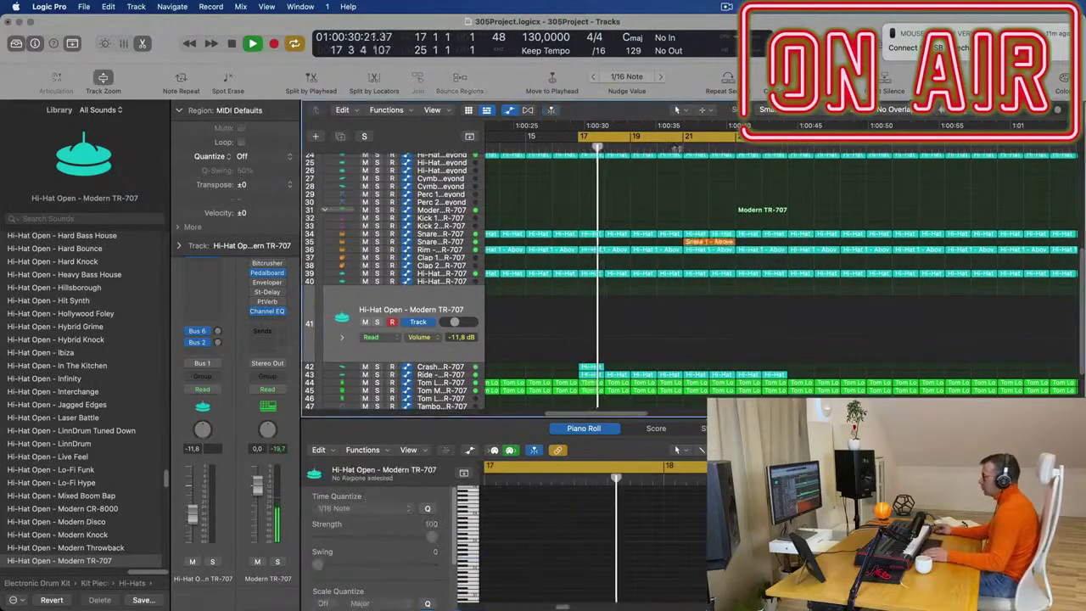
click(771, 242)
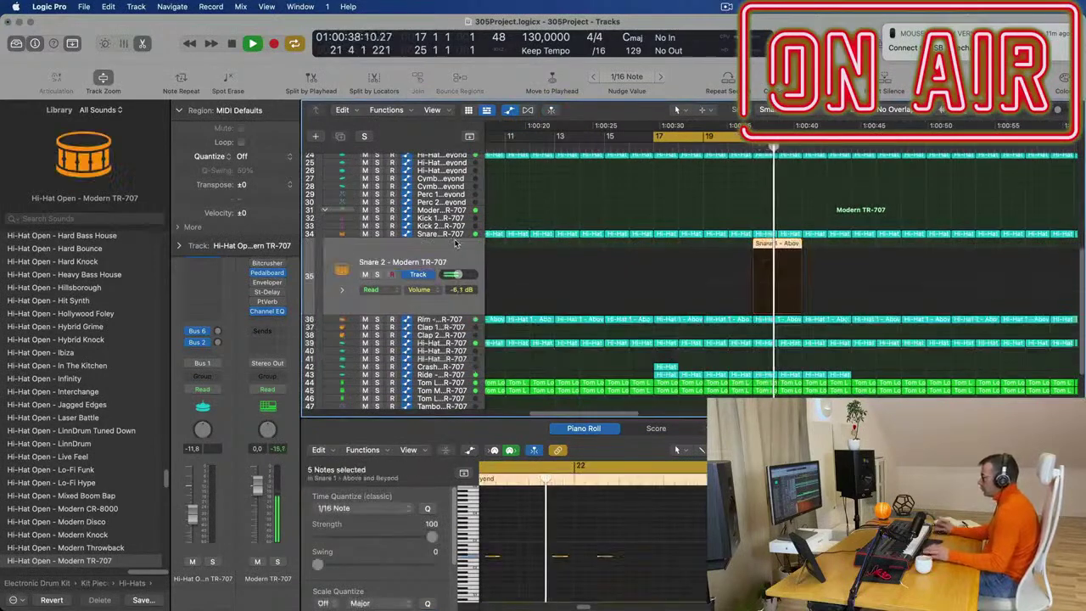
Play the section from bar 17 and review how the new snare part fits with the synth and drum tracks
key(space)
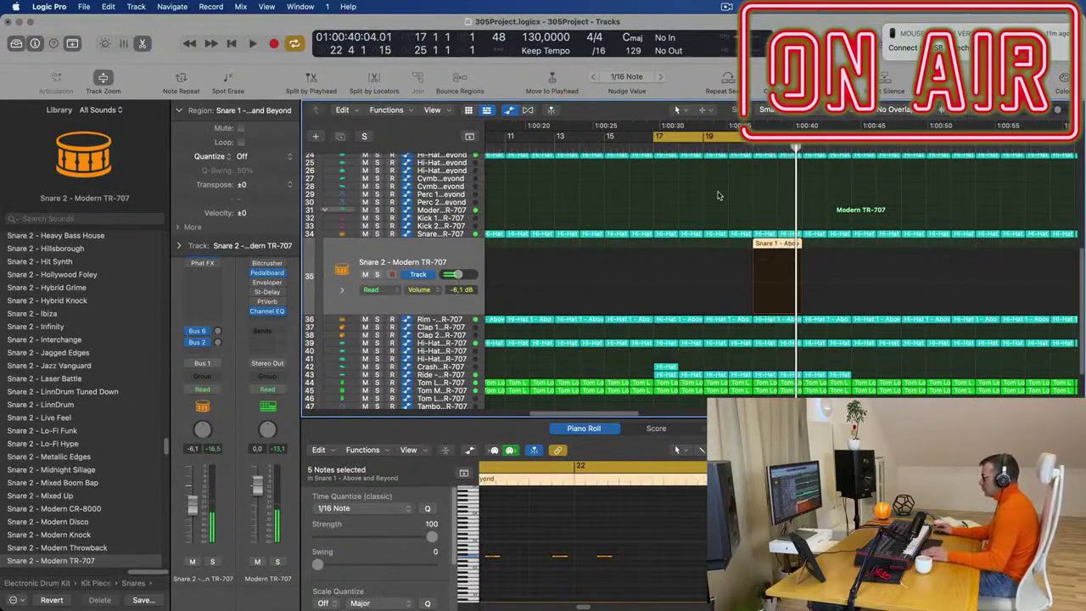
key(space)
scroll(723, 208, left, 3)
scroll(723, 218, left, 2)
scroll(747, 254, up, 10)
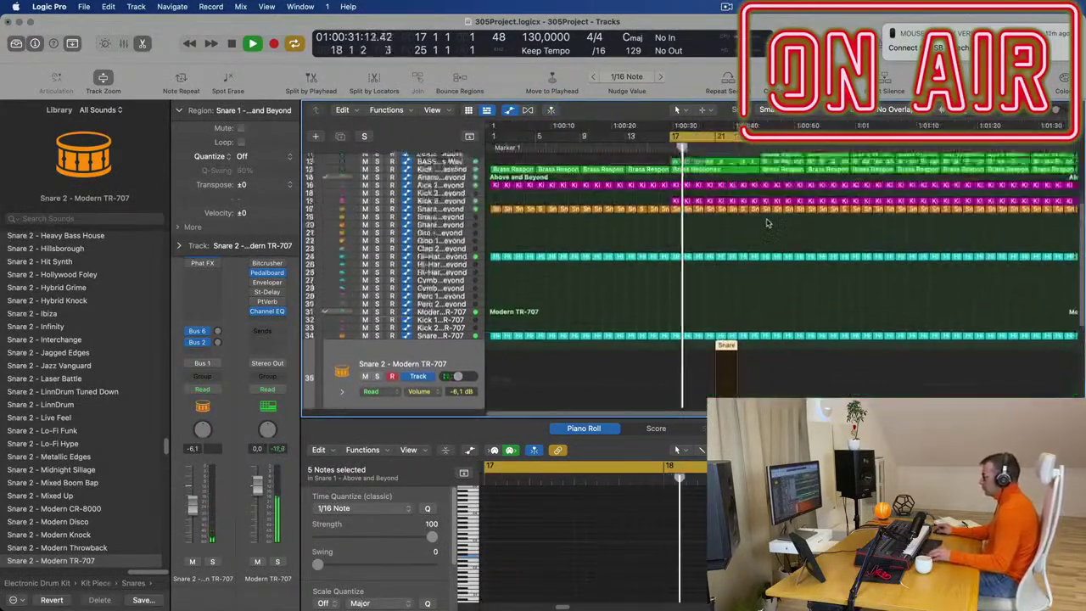
scroll(781, 309, left, 3)
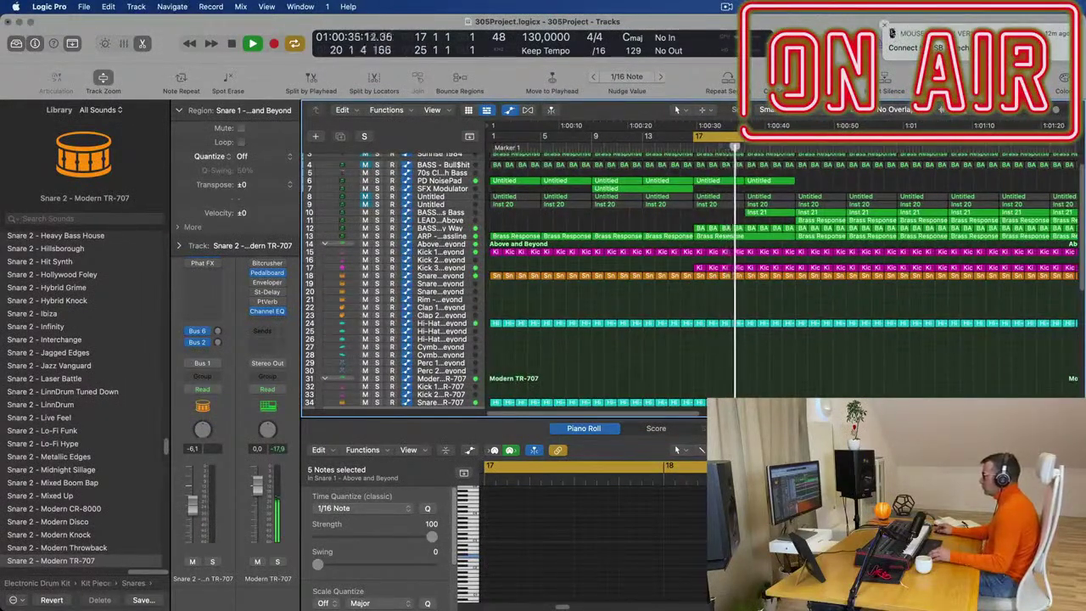
scroll(624, 317, down, 3)
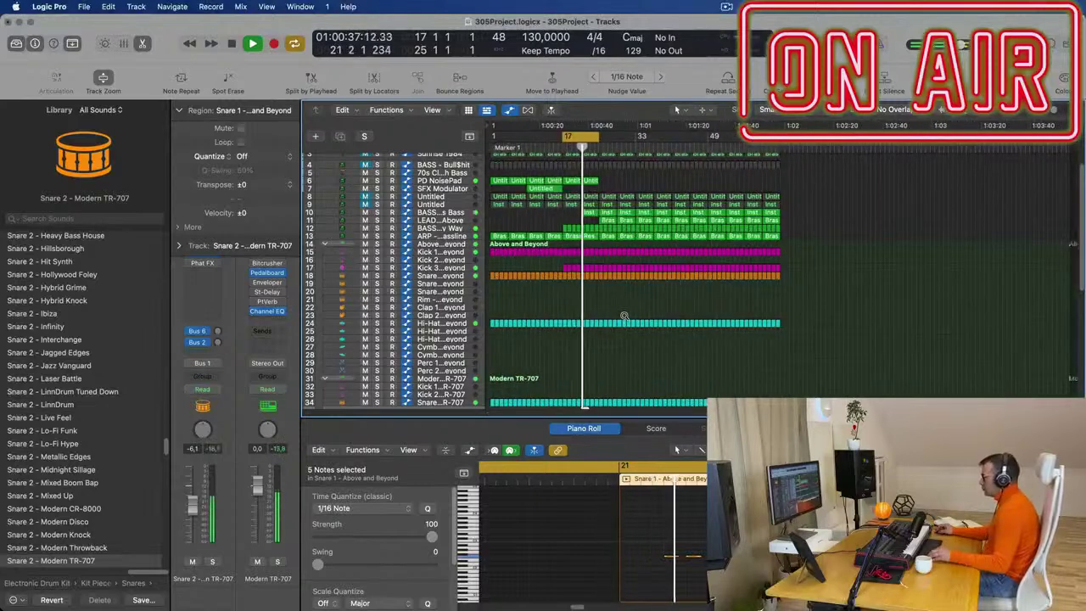
scroll(624, 316, up, 3)
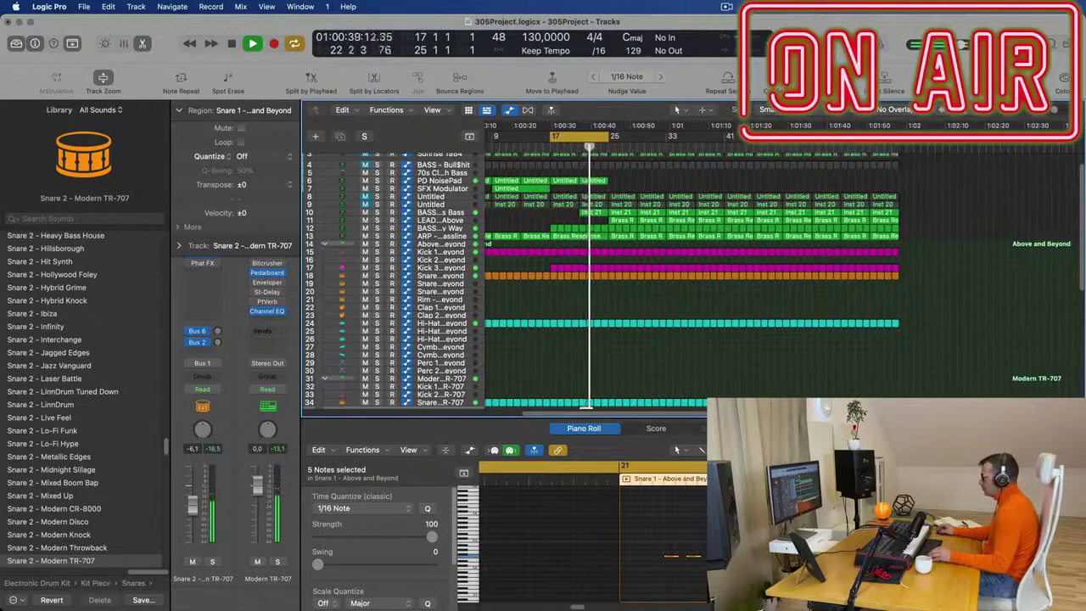
key(space)
key(space)
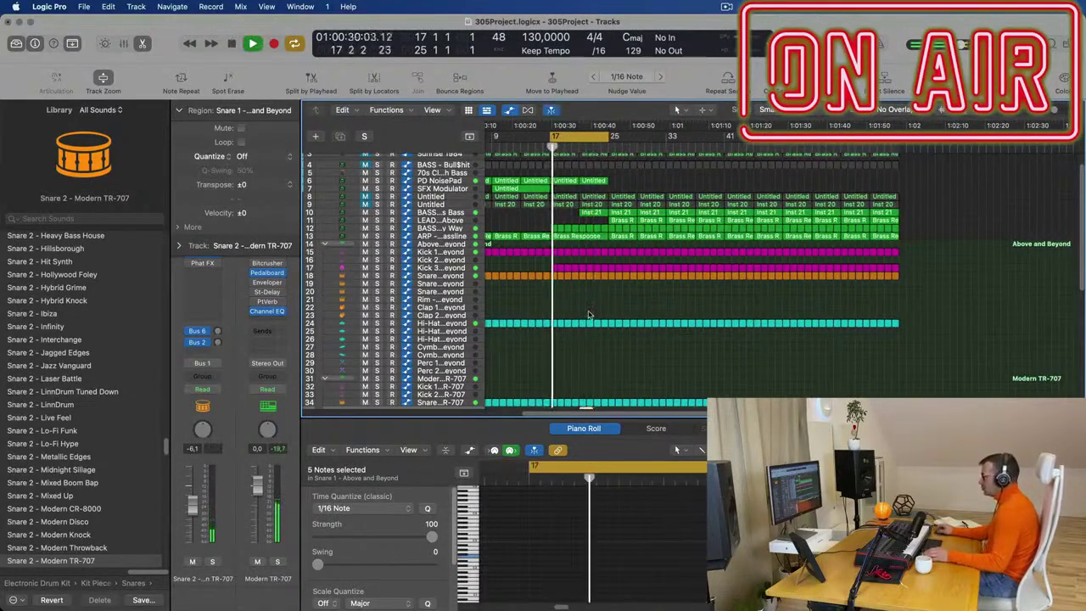
scroll(611, 310, down, 5)
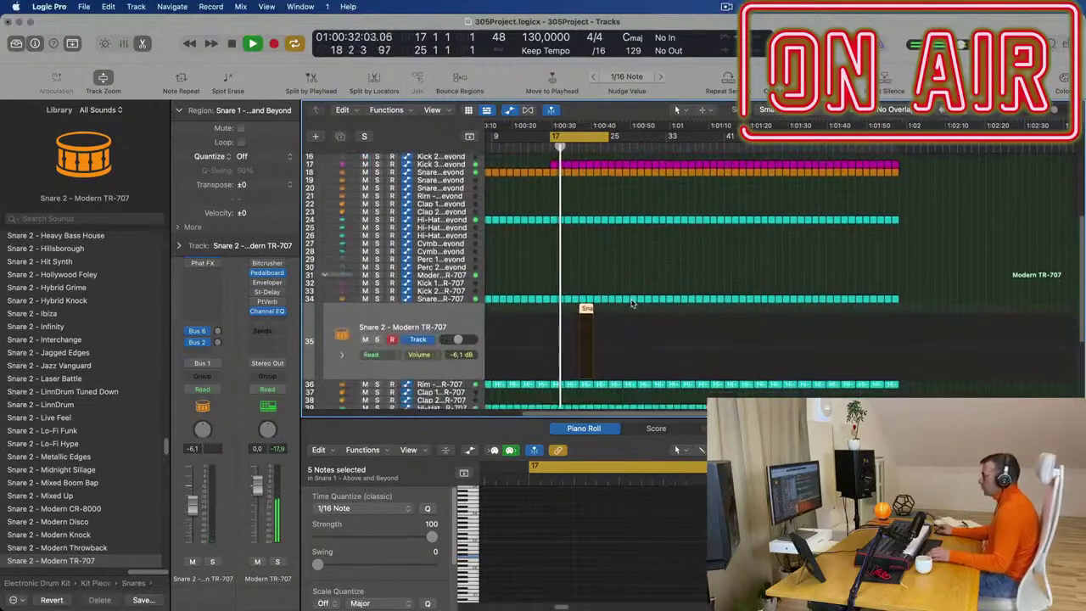
scroll(633, 304, up, 5)
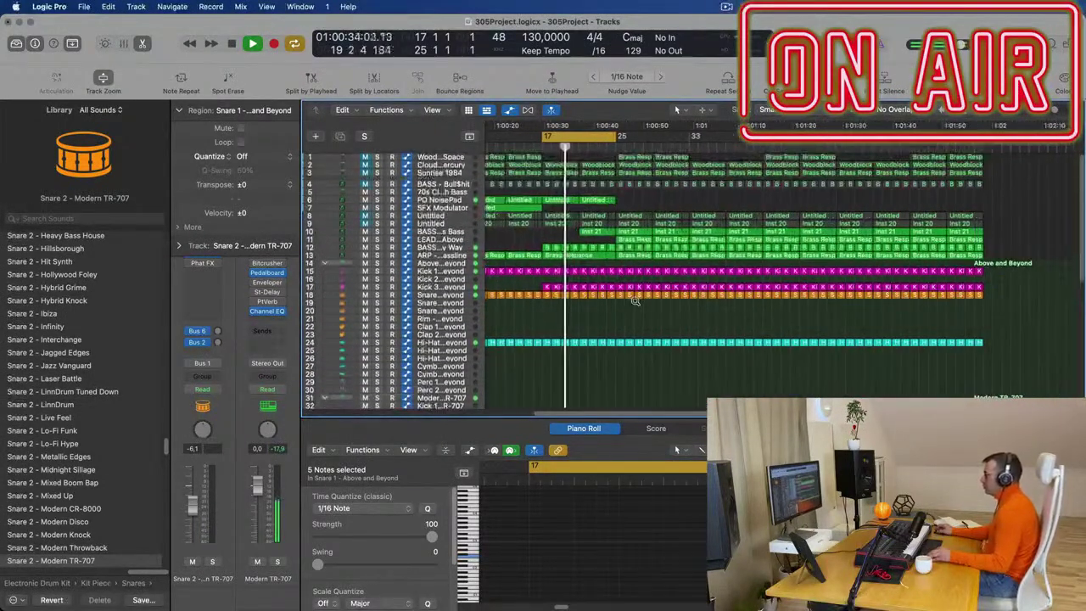
key(super+Right)
scroll(617, 291, left, 1)
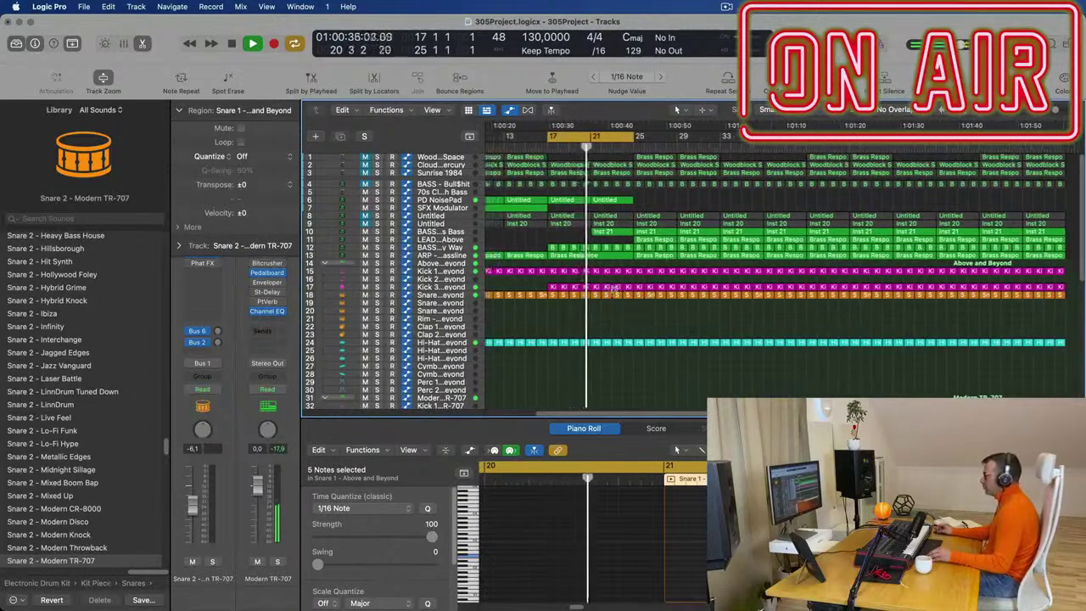
scroll(614, 289, left, 2)
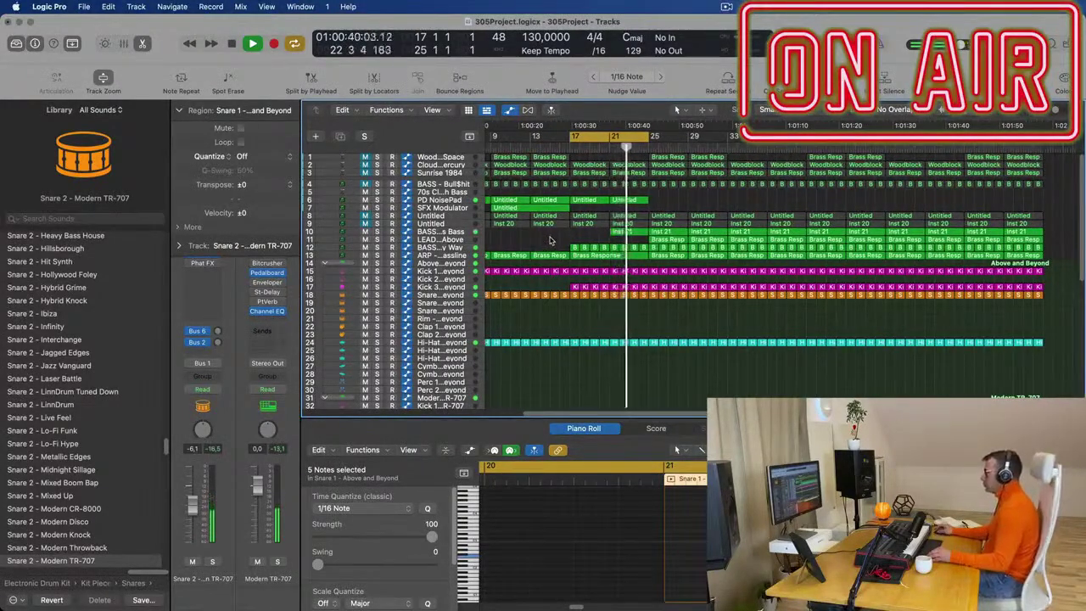
Duplicate the bar 21 region on the Snare 2 - Modern TR-707 track to bar 23 and select both regions
scroll(657, 391, down, 10)
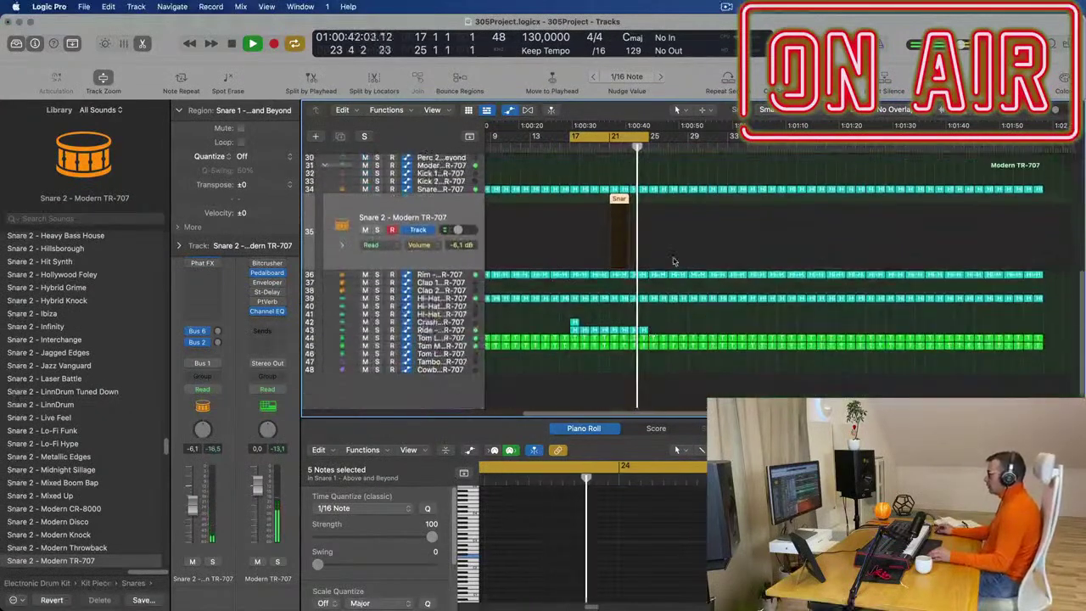
scroll(639, 202, right, 1)
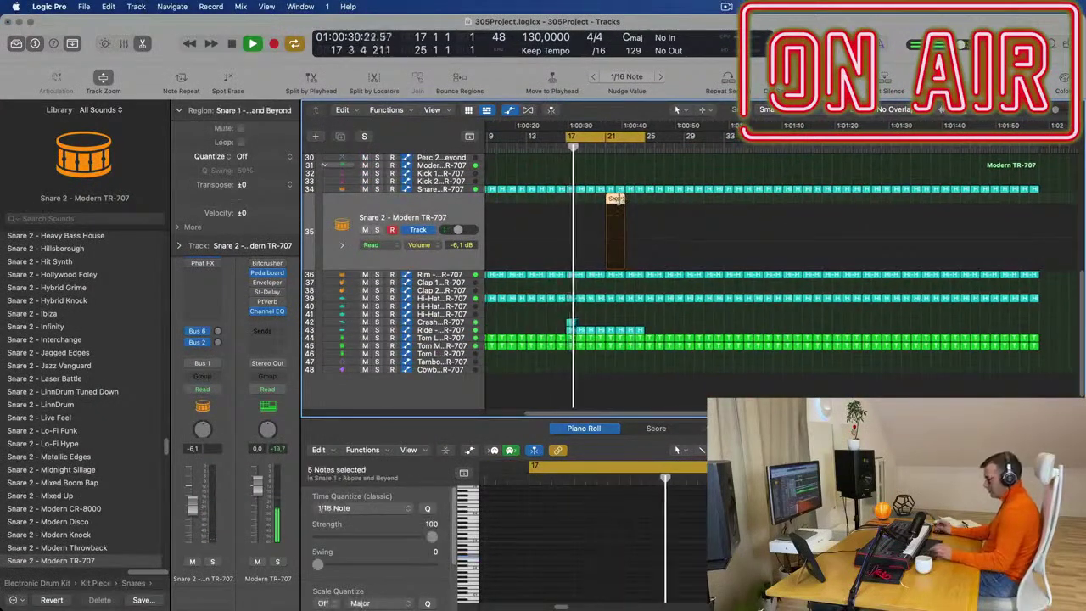
scroll(648, 198, up, 5)
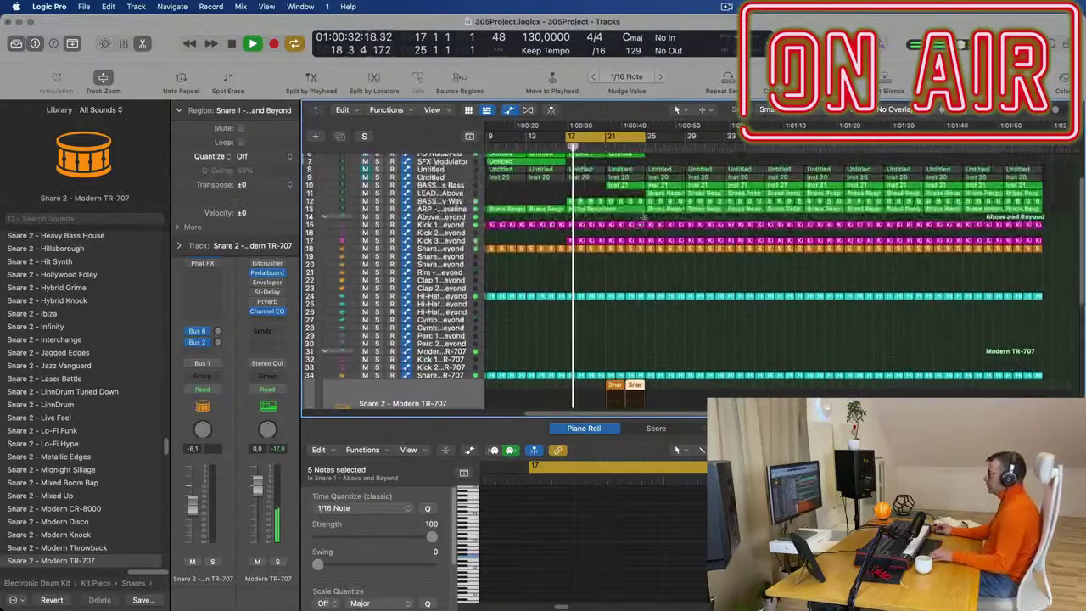
scroll(669, 273, down, 2)
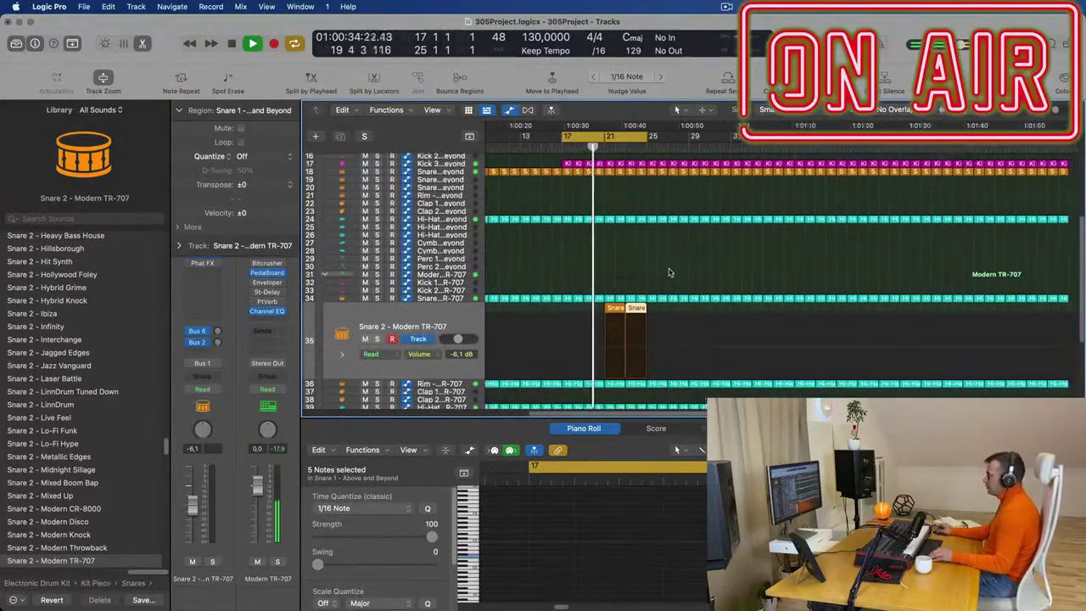
scroll(656, 272, down, 2)
click(664, 274)
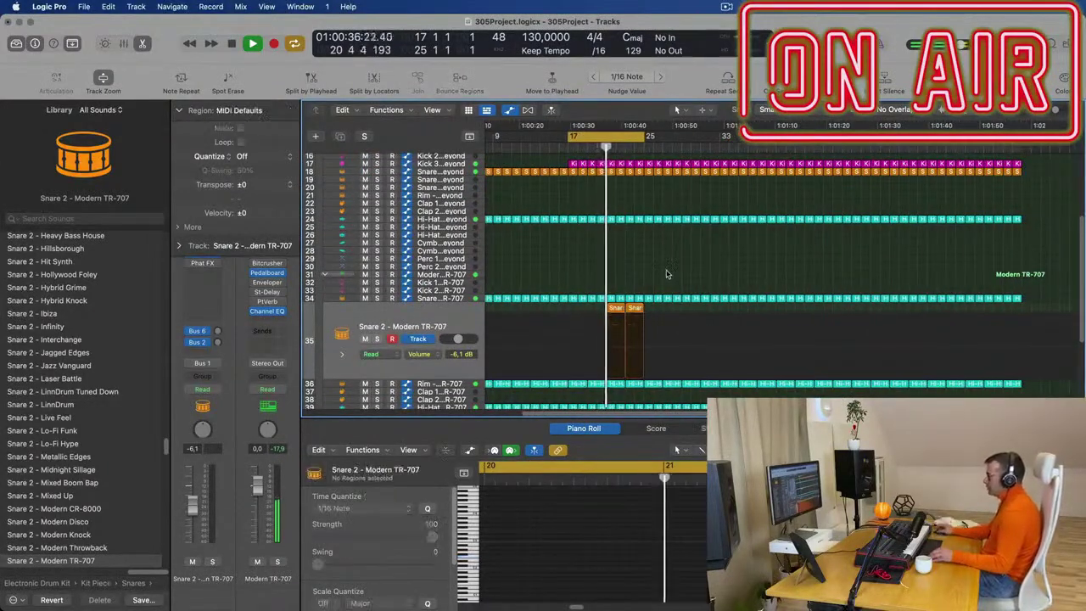
scroll(614, 279, up, 2)
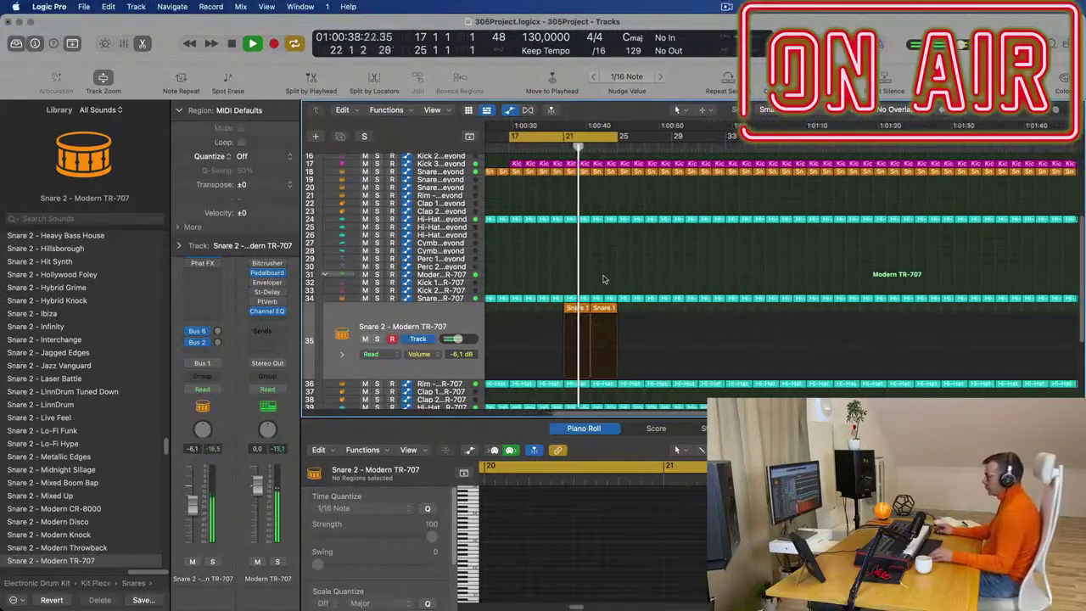
click(468, 321)
Select the BASS - Fat Chorus Bass track and shorten the cycle range to bars 21 to 25
scroll(633, 232, up, 5)
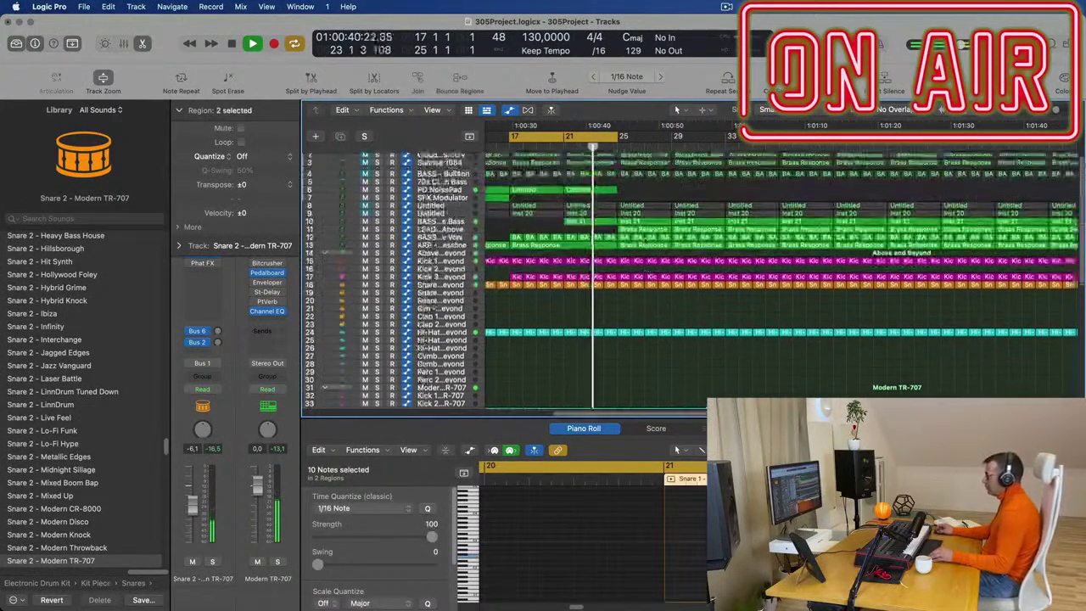
scroll(659, 195, up, 3)
scroll(659, 196, down, 2)
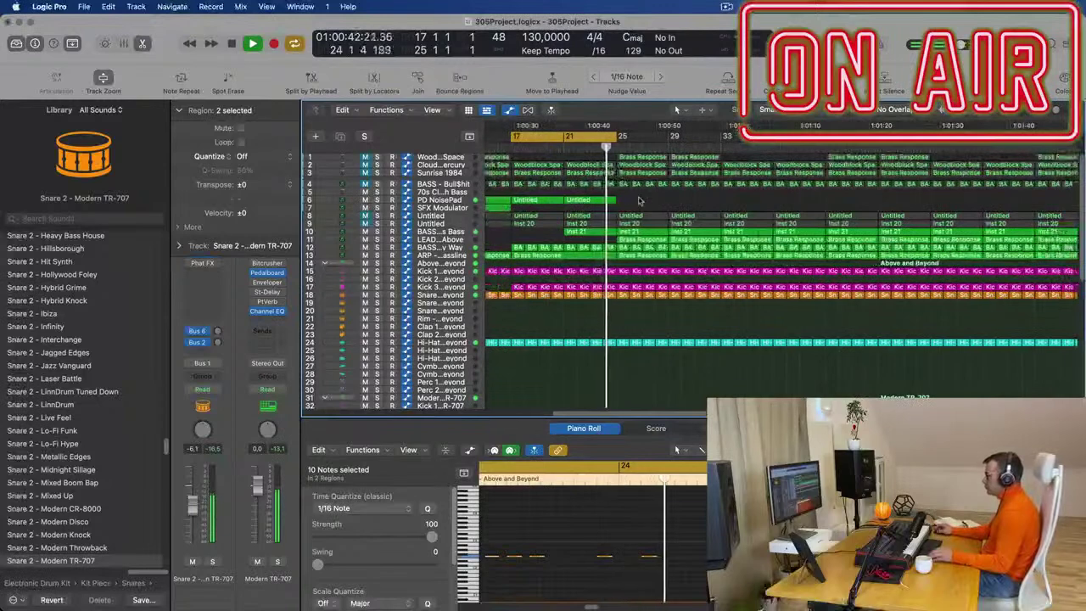
click(558, 146)
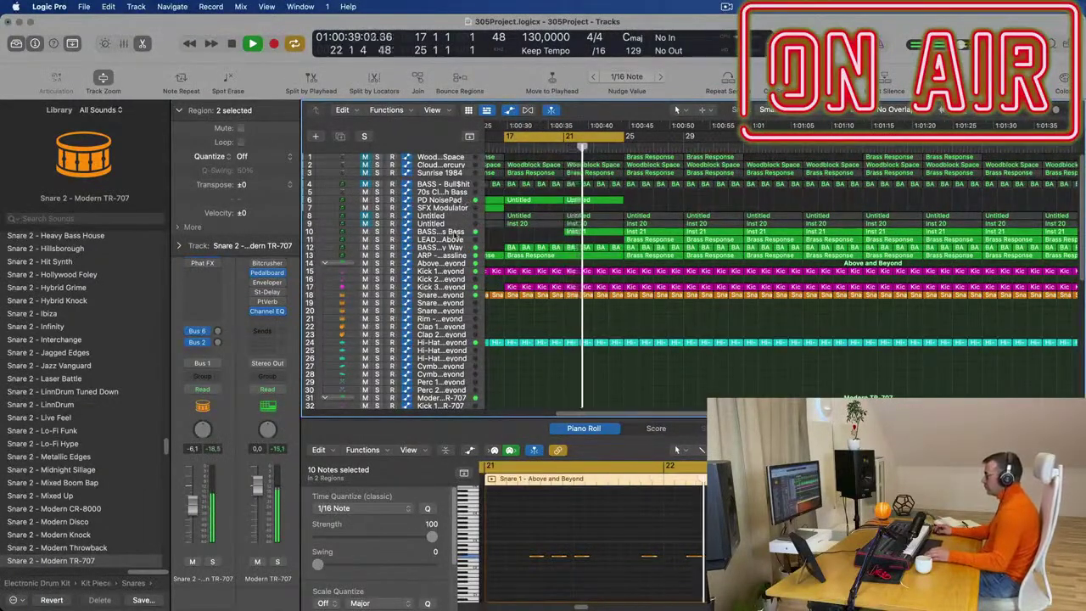
click(456, 231)
click(506, 146)
click(564, 146)
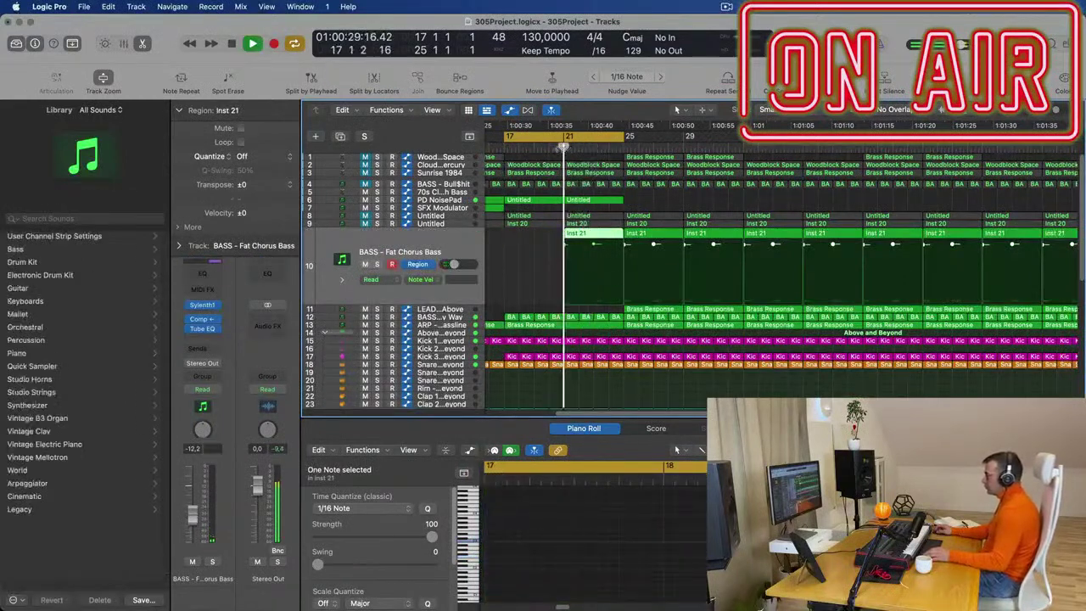
click(500, 137)
drag(506, 137, 567, 136)
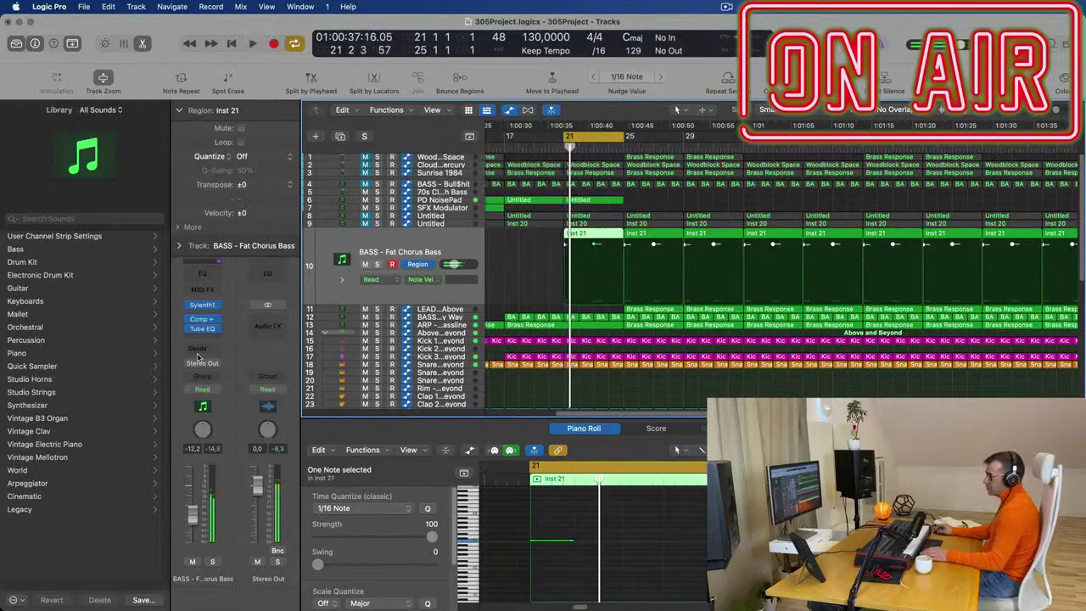
Open the bass track's Sylenth1 instrument and audition its presets from BASS - Fat Saws up to BASS - Get Outta My Way
click(202, 305)
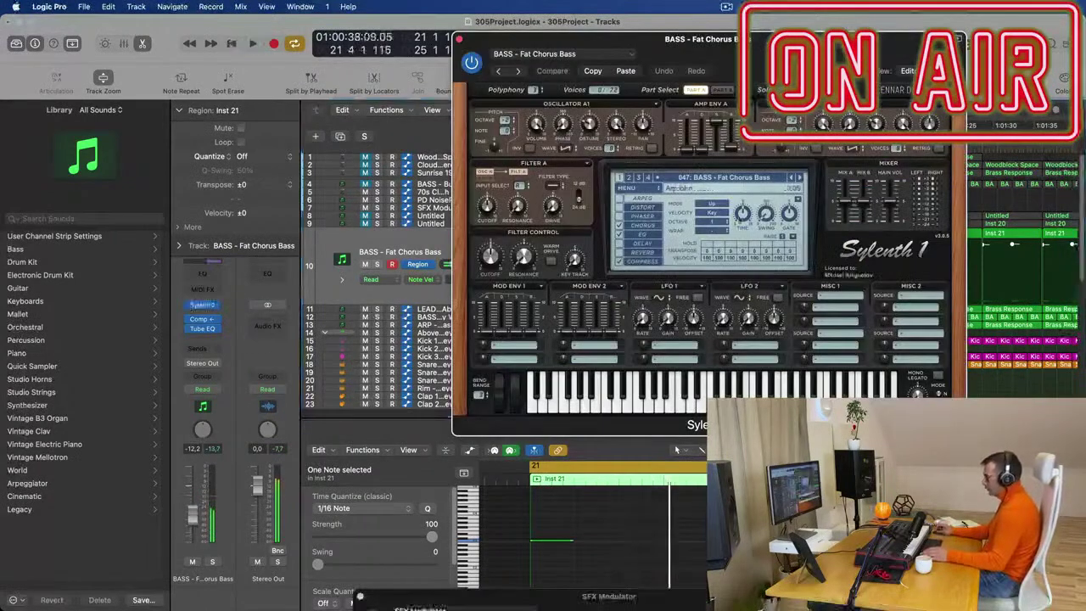
click(799, 177)
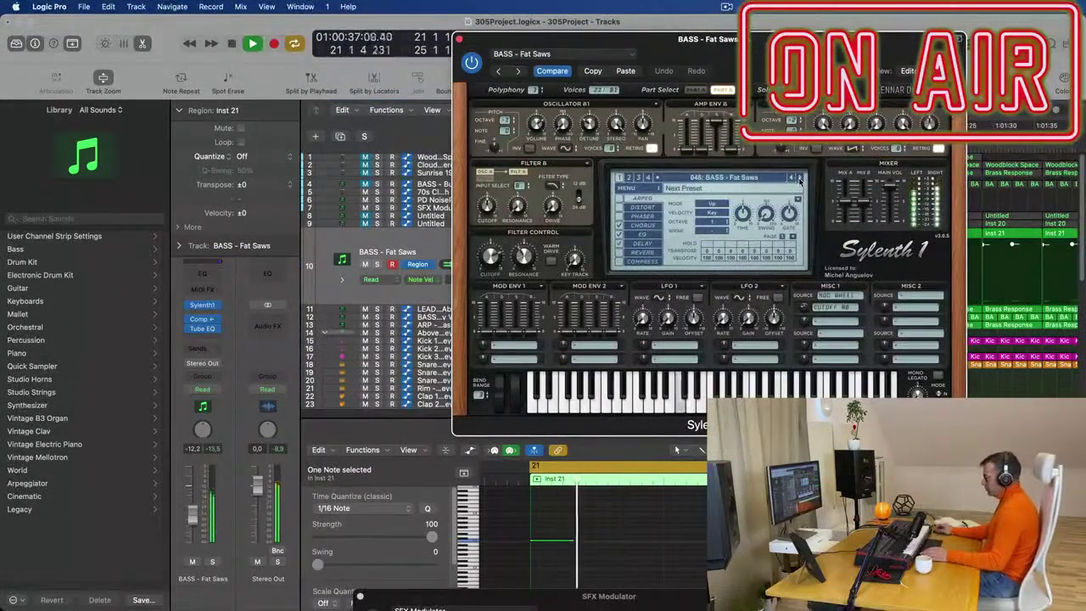
click(799, 178)
click(793, 178)
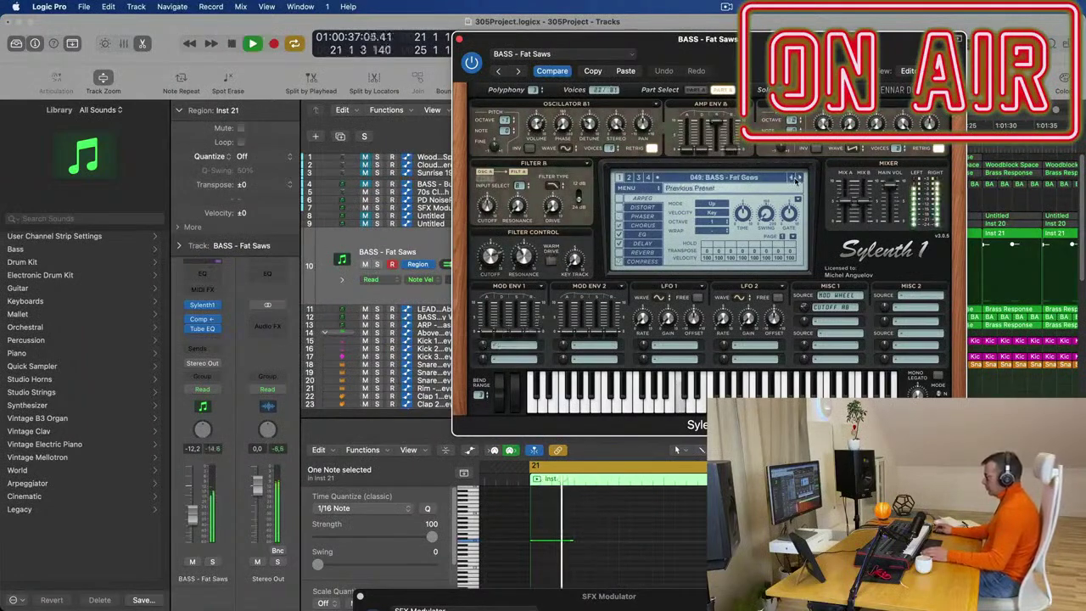
key(space)
click(799, 177)
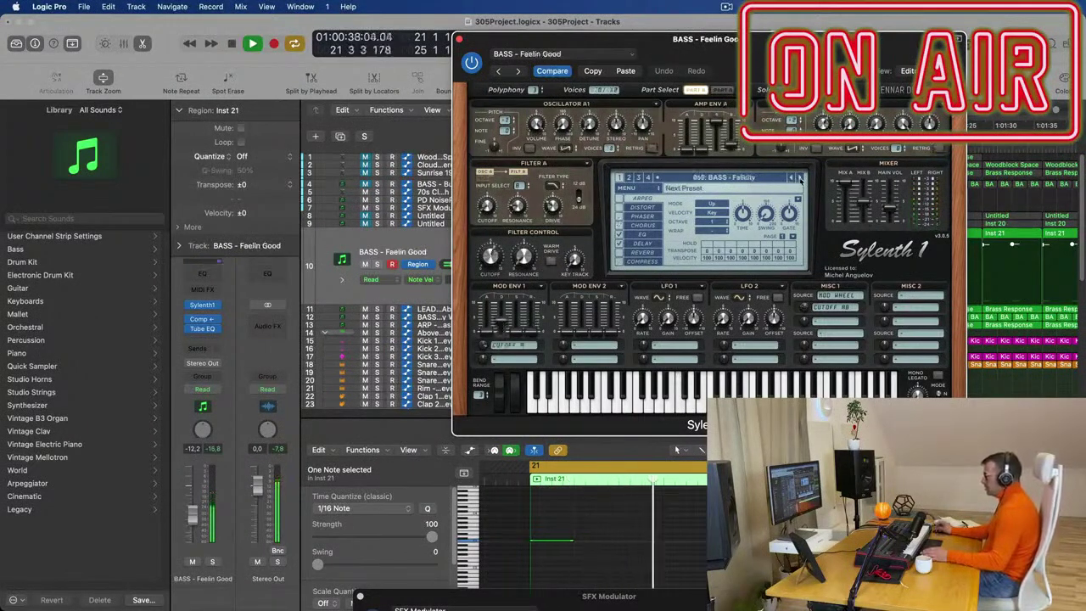
click(800, 179)
click(800, 178)
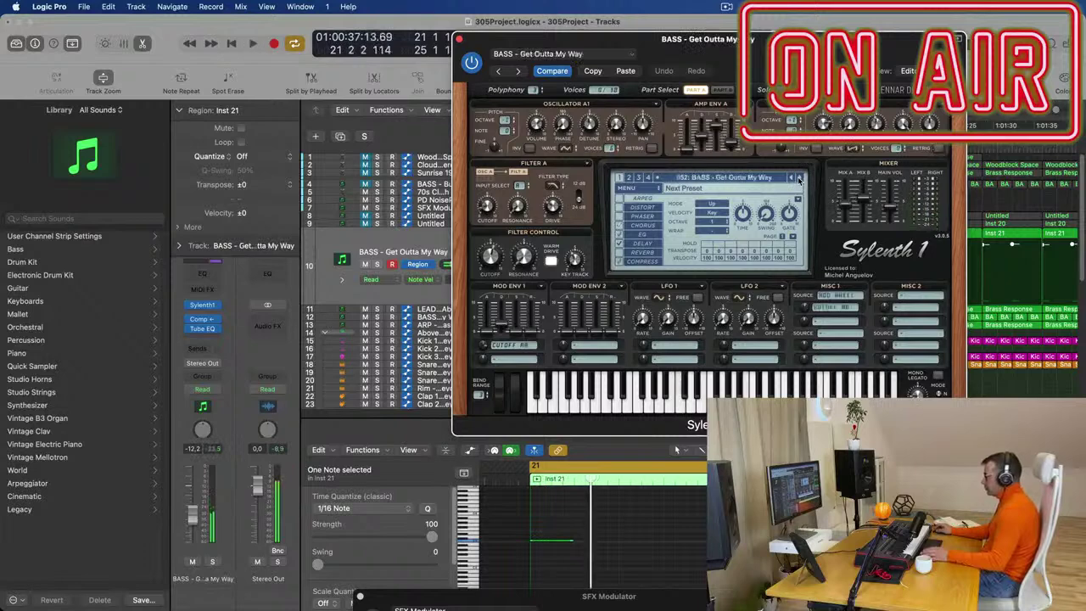
Audition the following Sylenth1 bass presets up to BASS - M-Bass and set its filter control cutoff to about 4.936
click(800, 178)
click(800, 178)
key(space)
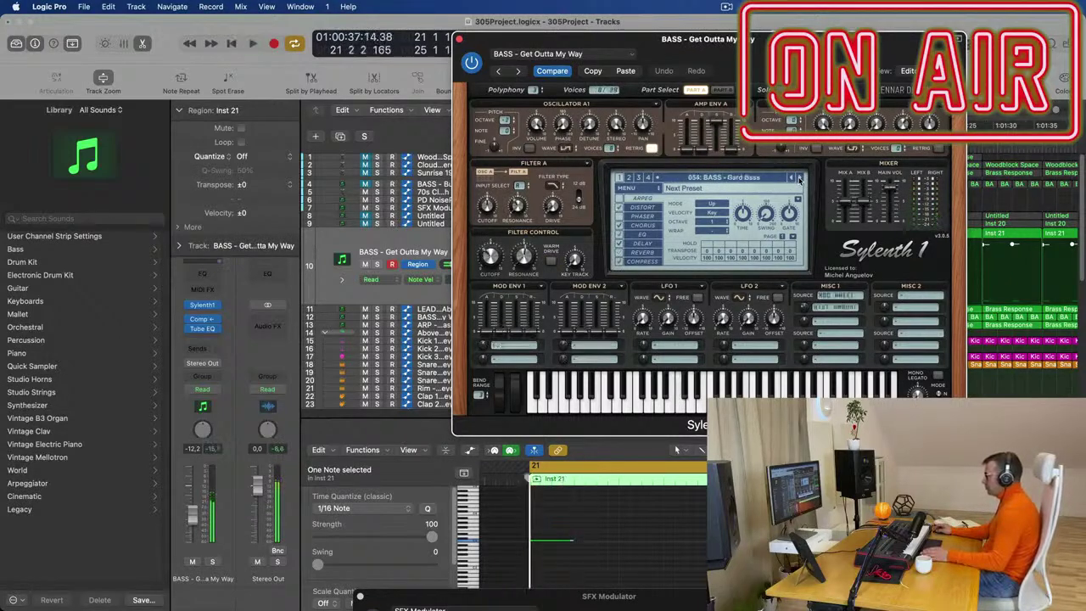
click(799, 178)
click(799, 178)
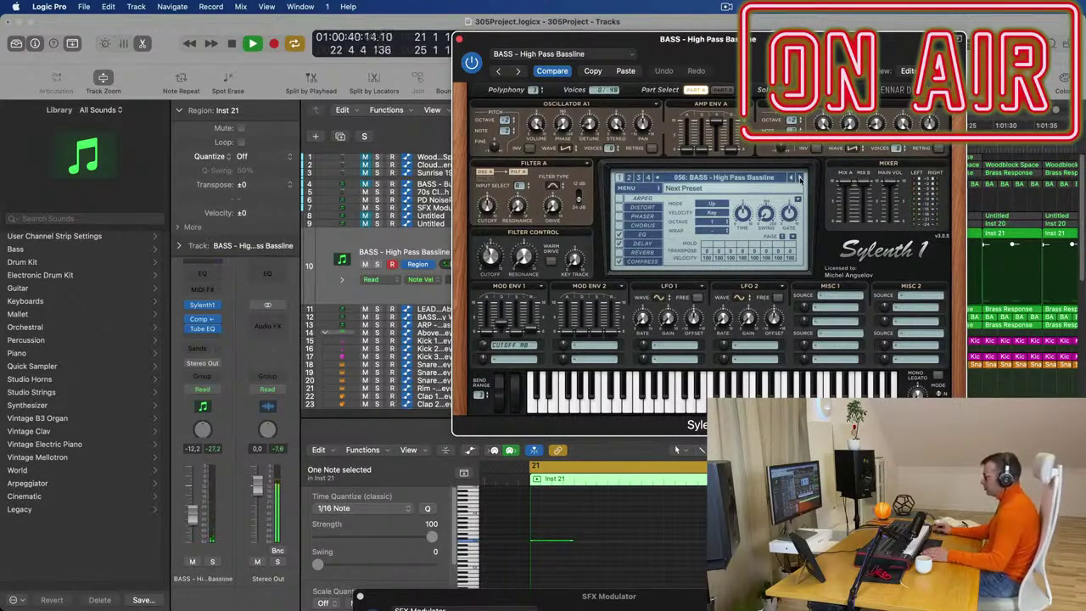
click(800, 179)
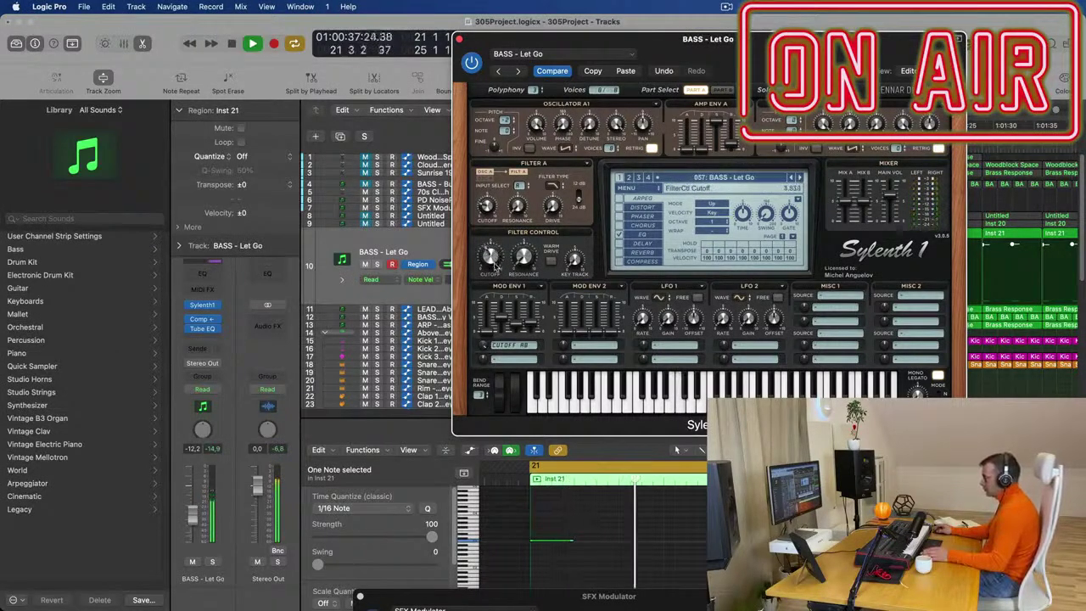
click(799, 178)
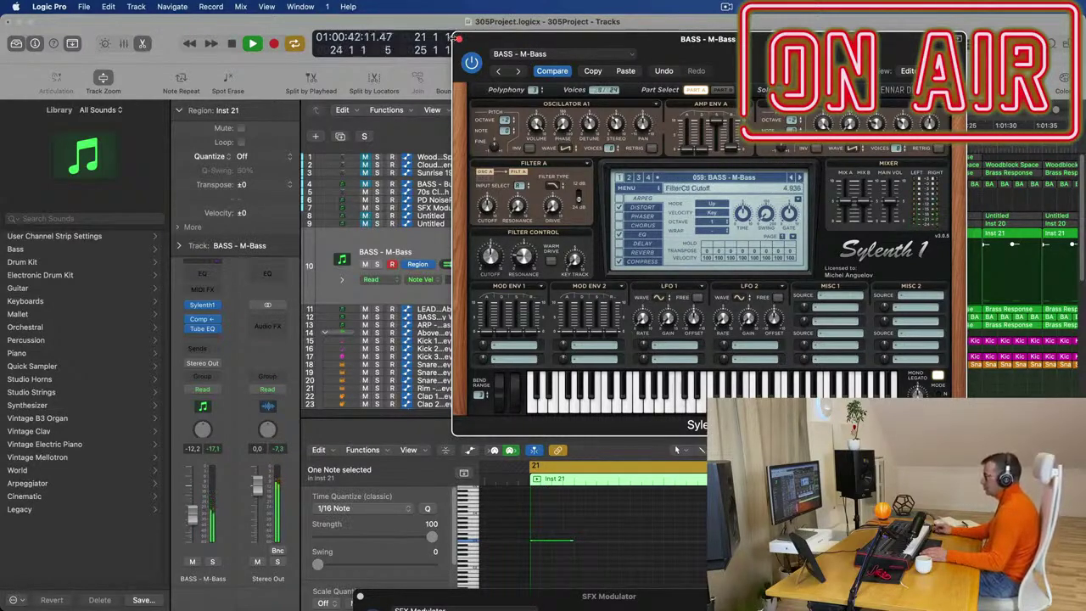
Close the bass track's Sylenth1 window and listen to the arrangement looping from bar 21 to bar 25
click(459, 39)
key(super+Left)
key(super+Left)
key(super+Left)
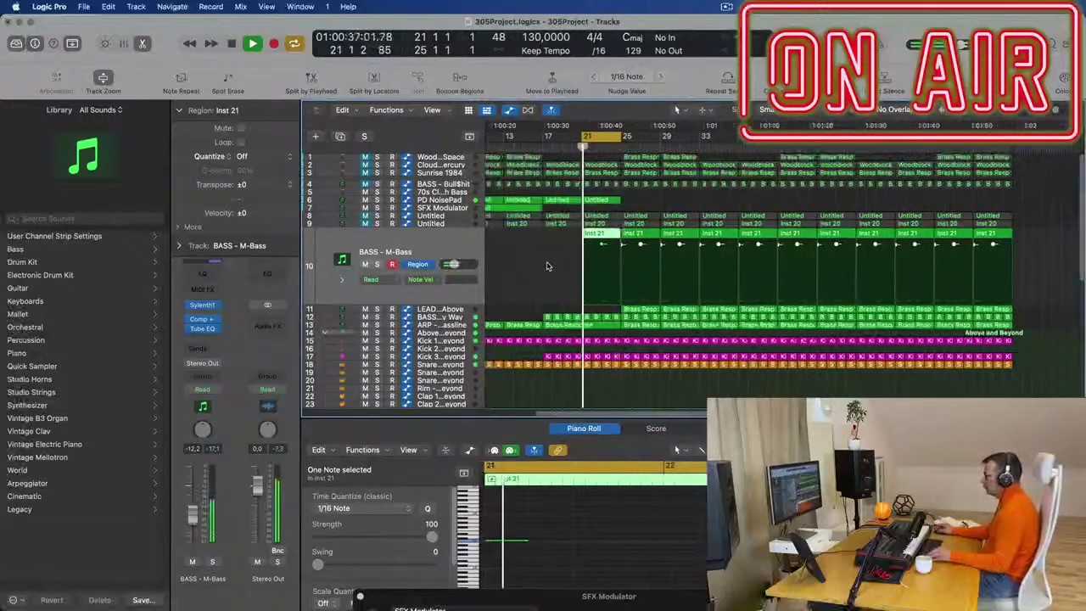
key(super+Right)
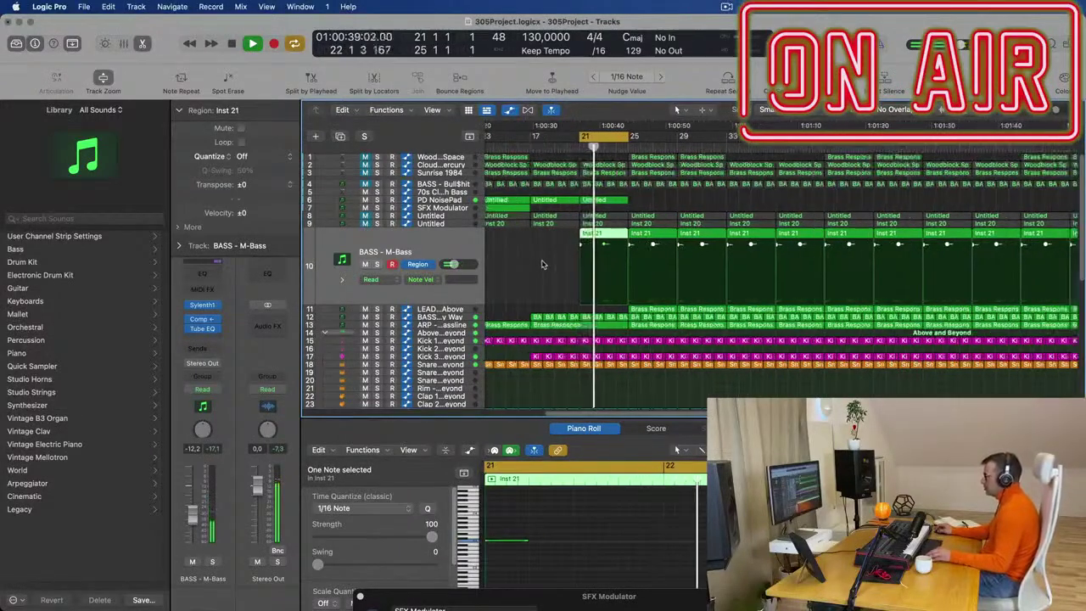
key(super+Right)
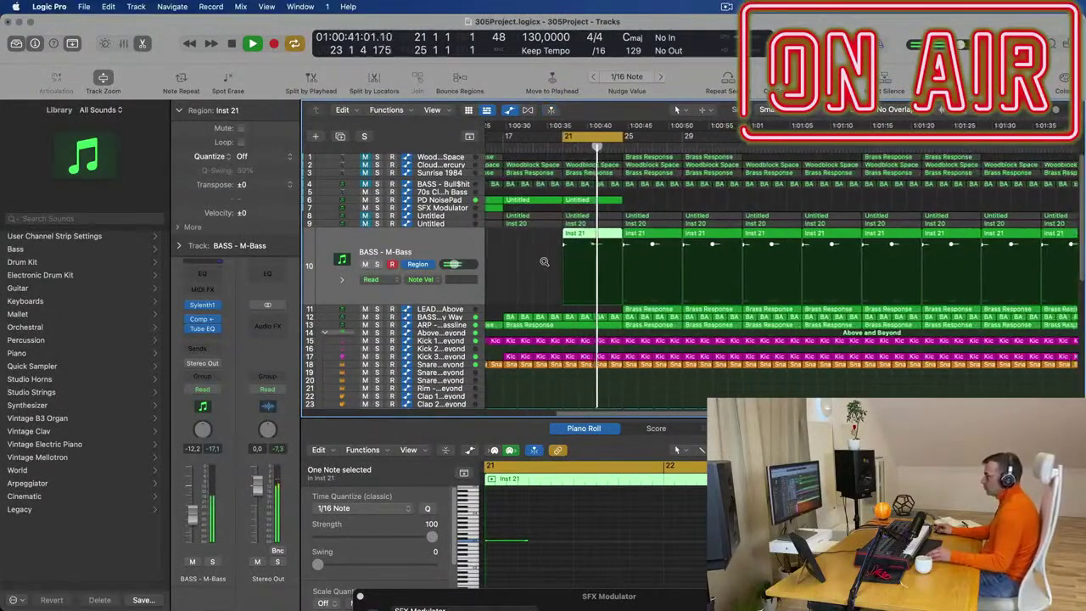
scroll(544, 262, left, 2)
key(super+Right)
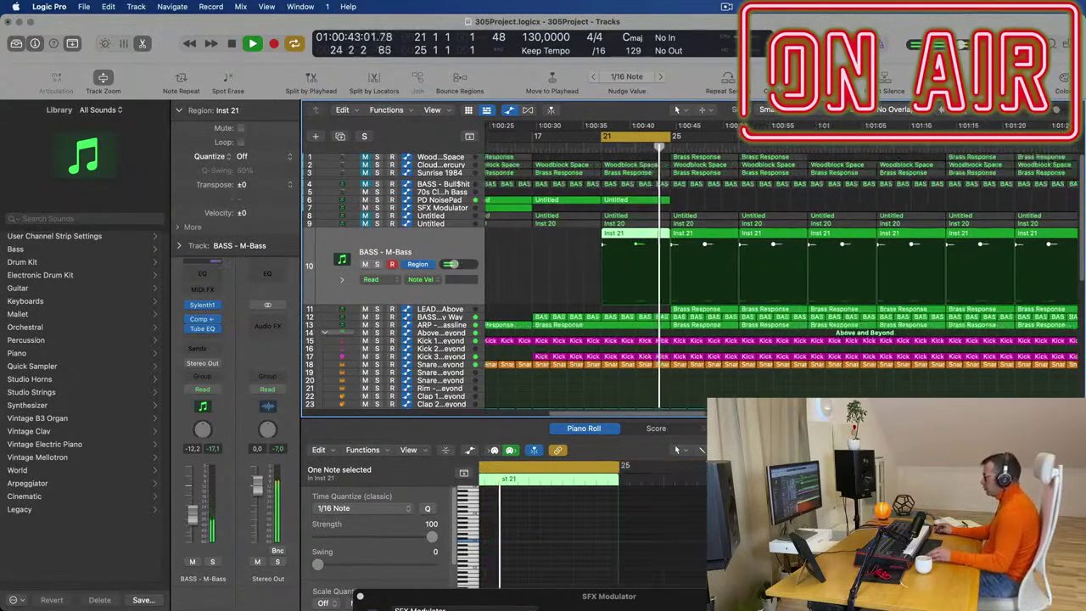
key(super+Left)
scroll(585, 238, left, 3)
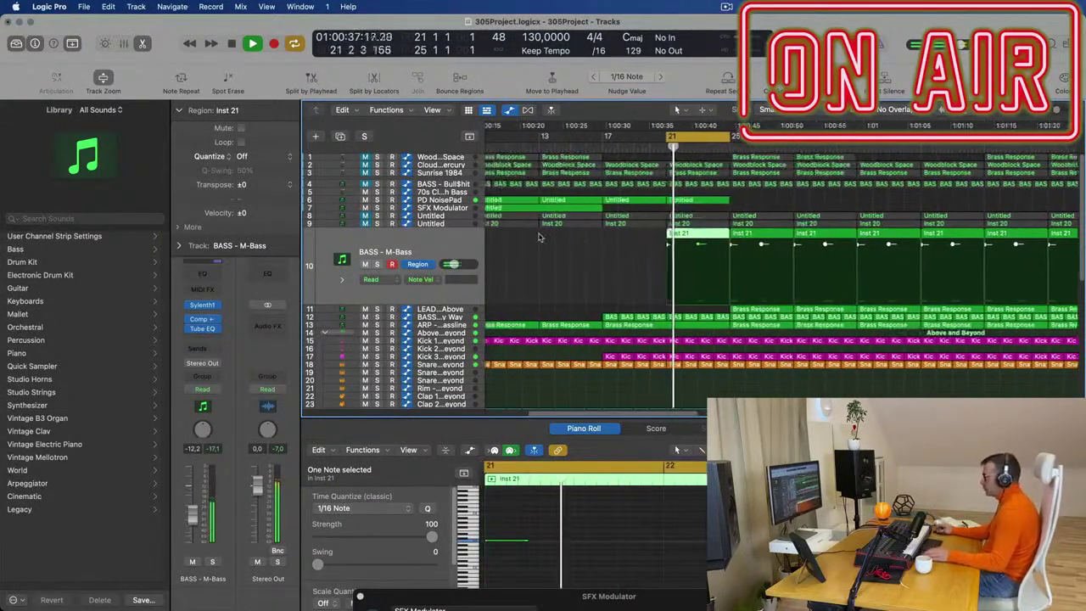
Select the ARP - Fat Bassline track and lower its FilterCtl Cutoff automation just after bar 21 to about 2.476
click(452, 226)
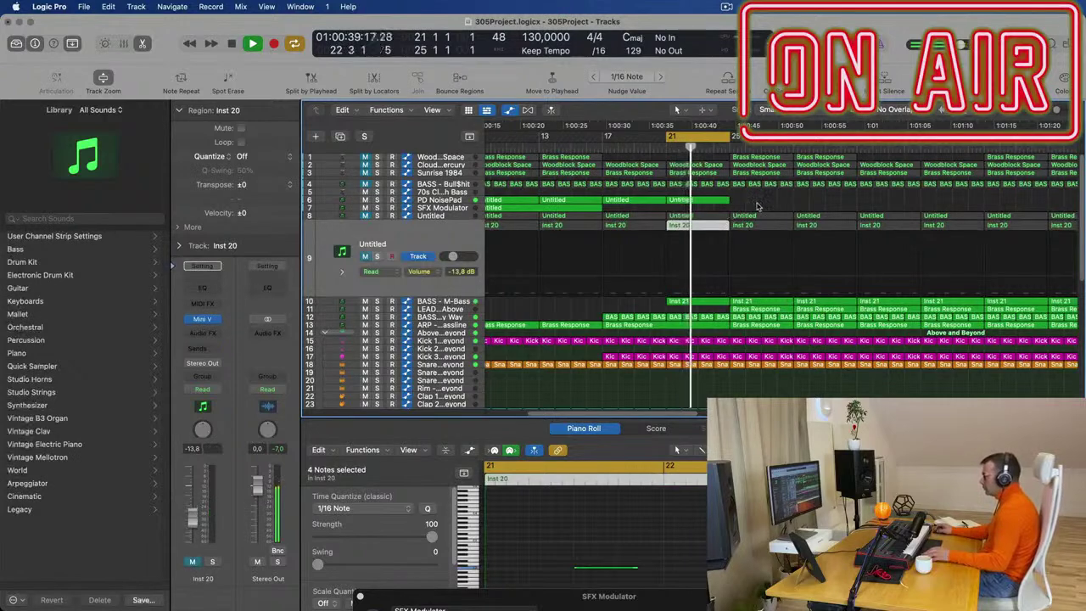
click(732, 309)
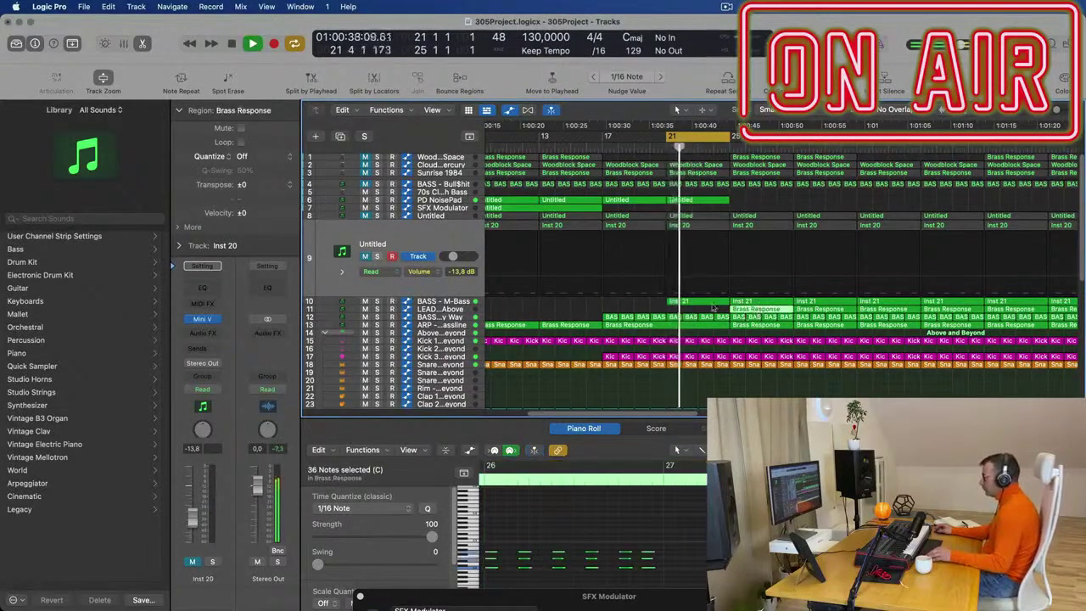
click(455, 304)
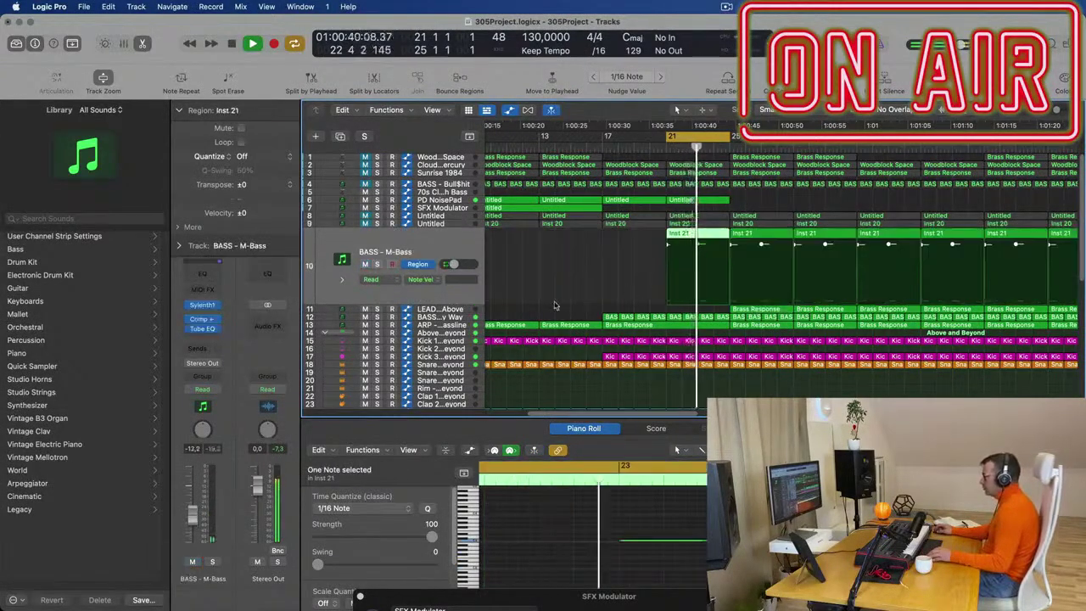
click(458, 326)
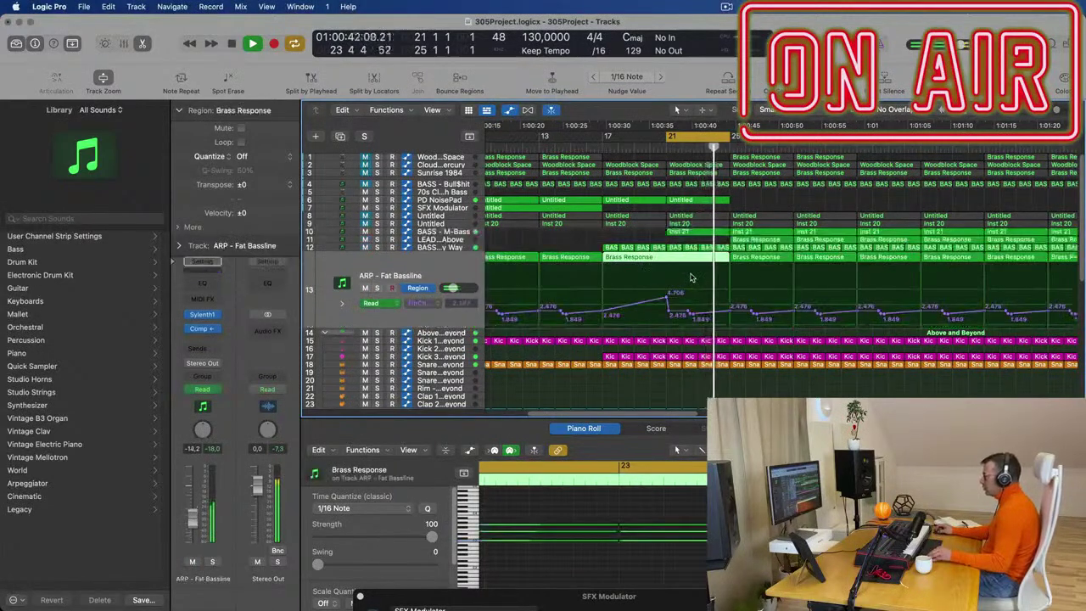
key(super+Left)
key(super+Left)
key(super+Left)
drag(650, 295, 648, 311)
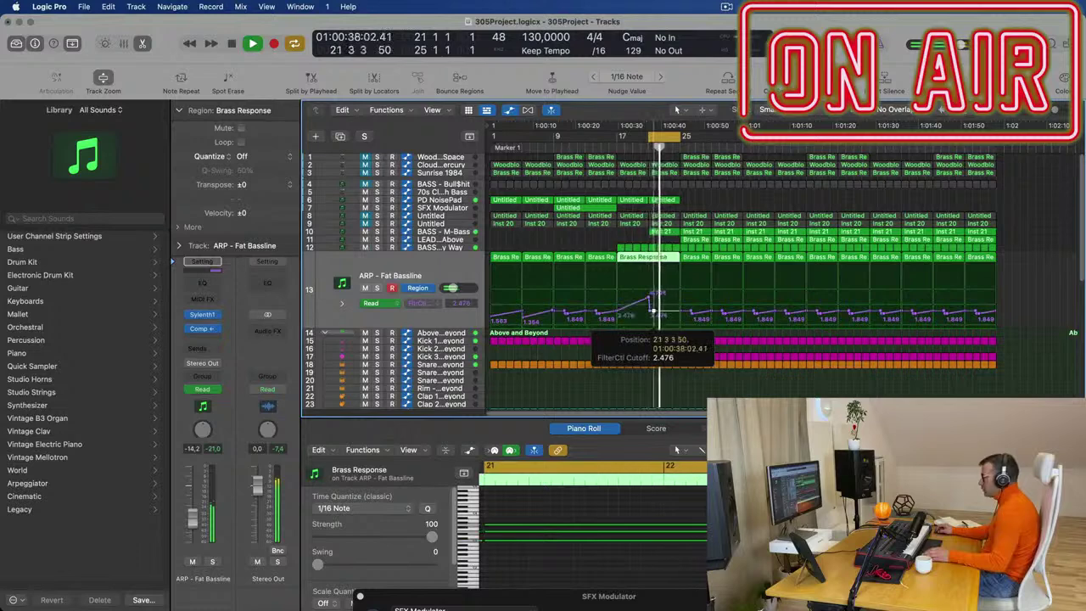
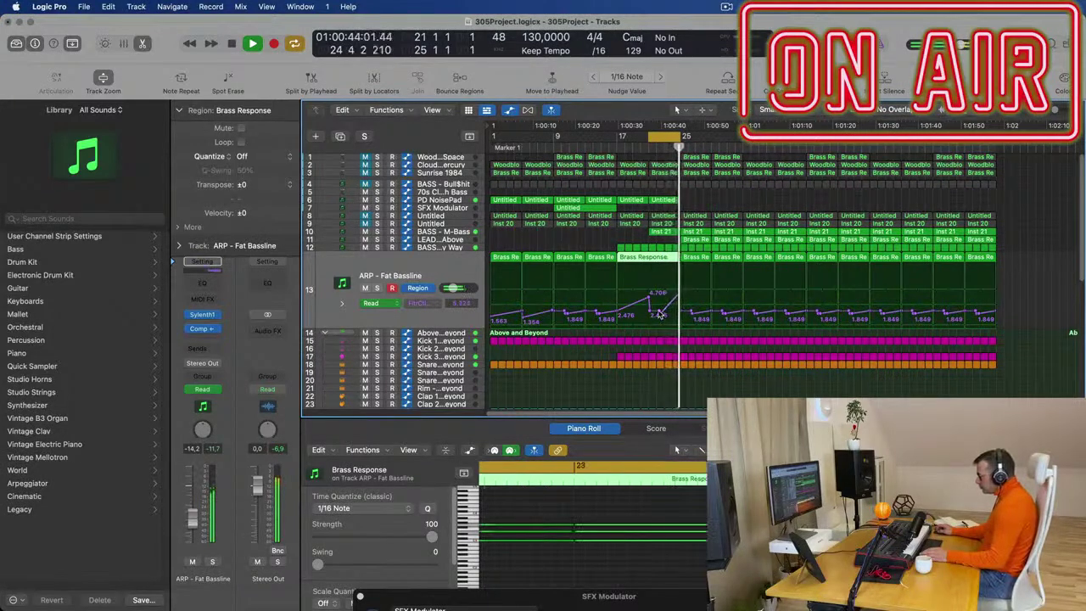
Reshape the ARP track's FilterCtl Cutoff automation into a gentle ramp from about 2.270 at bar 21 up to bar 25, and play it back
click(656, 315)
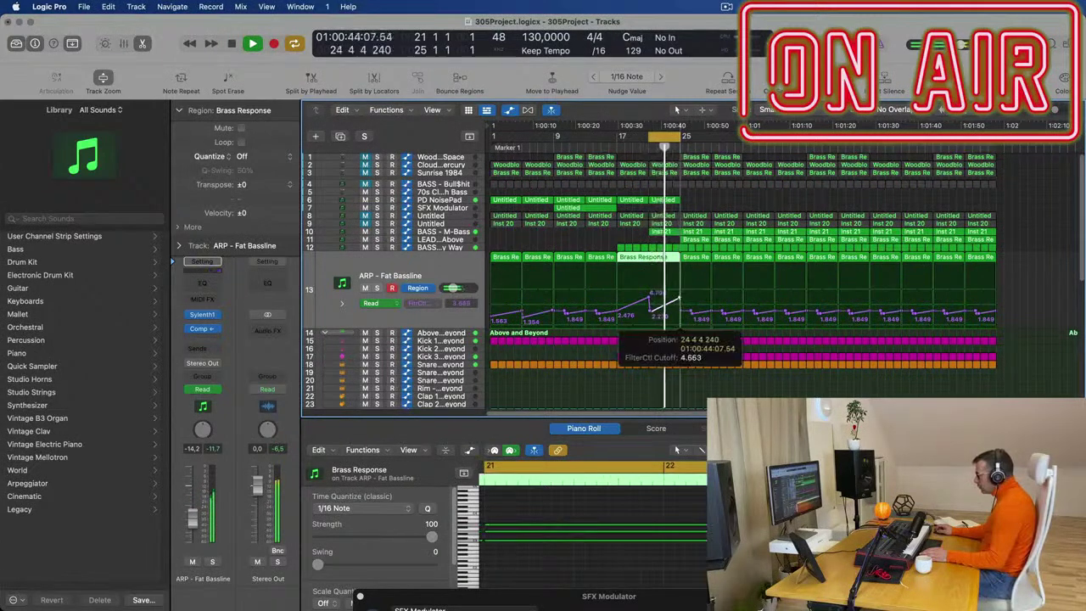
key(super+Left)
key(super+Left)
key(super+Left)
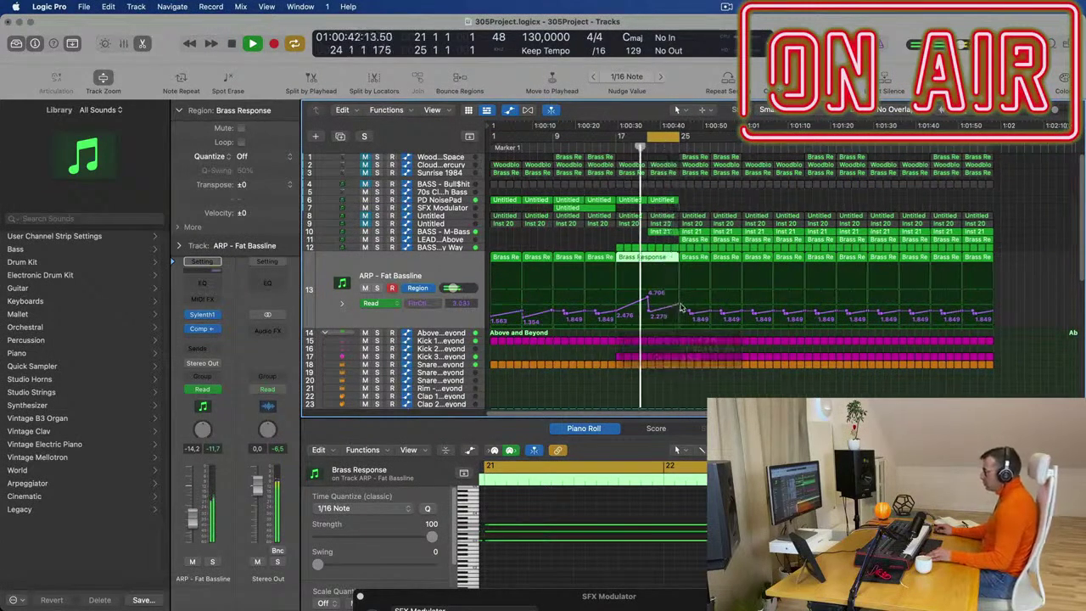
key(space)
key(space)
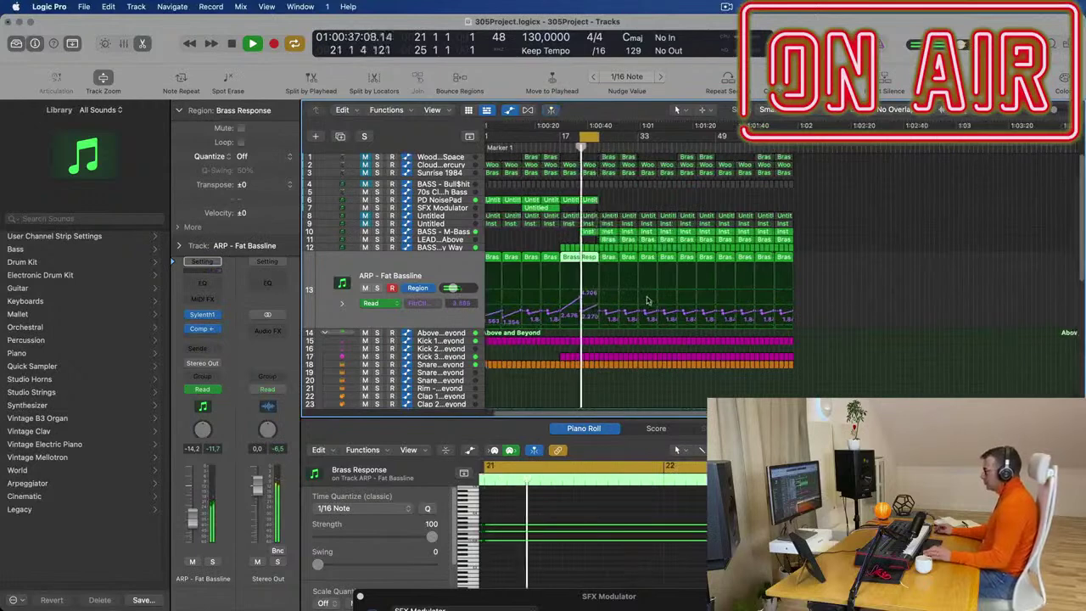
key(space)
key(space)
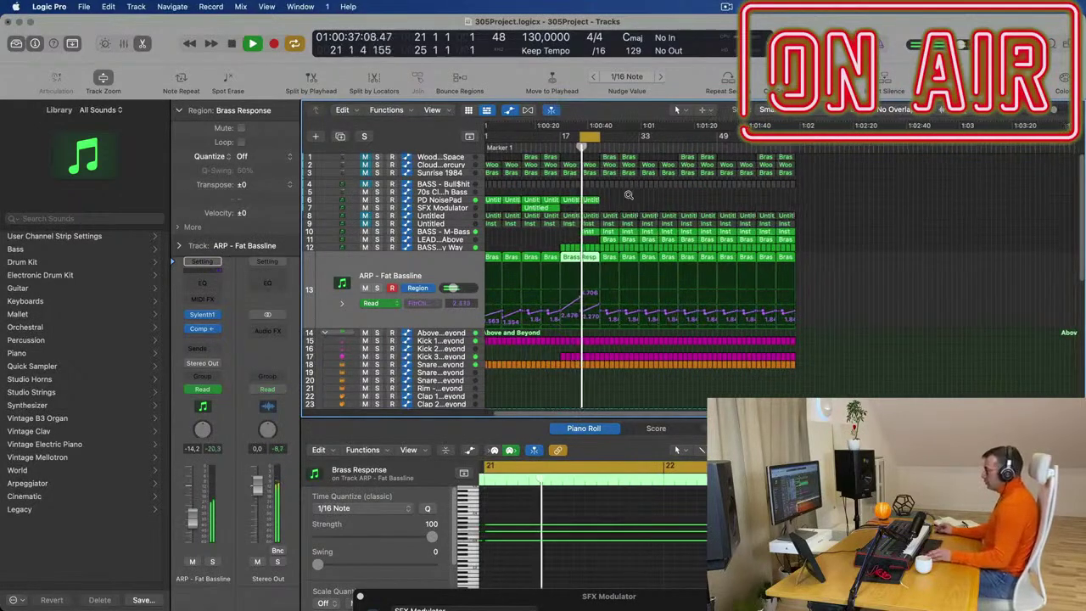
Extend the cycle range so it runs from bar 21 to bar 29
key(super+Right)
key(super+Right)
key(super+Right)
drag(609, 136, 643, 139)
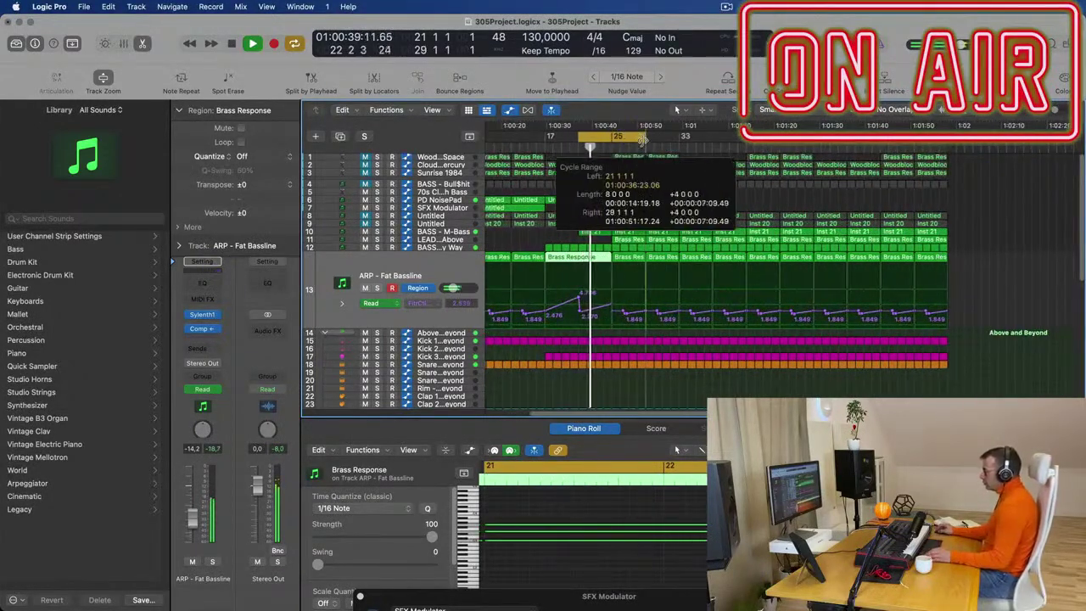
key(super+Right)
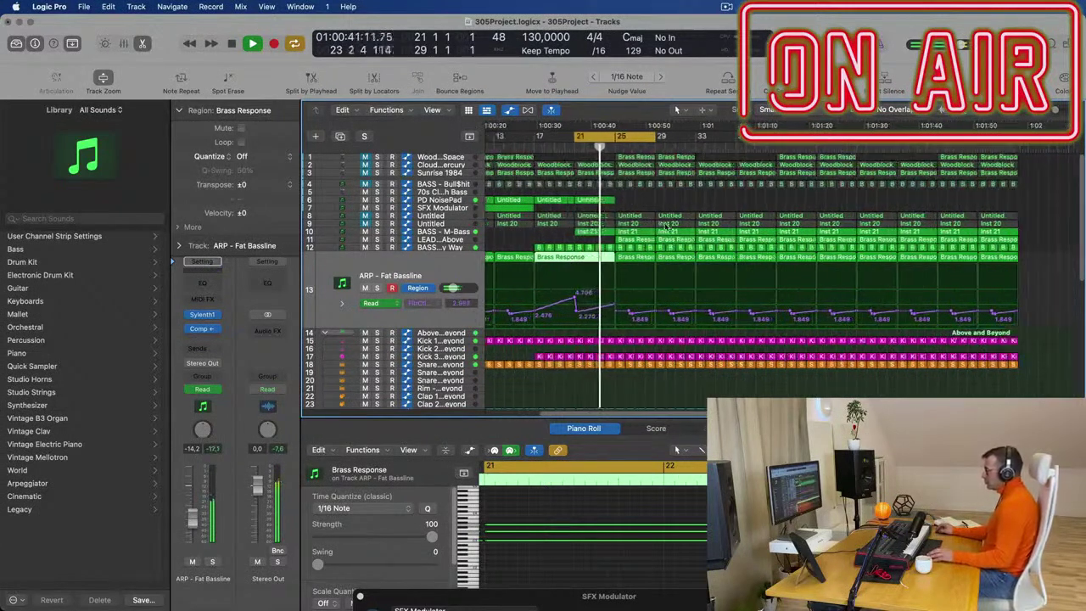
key(super+Left)
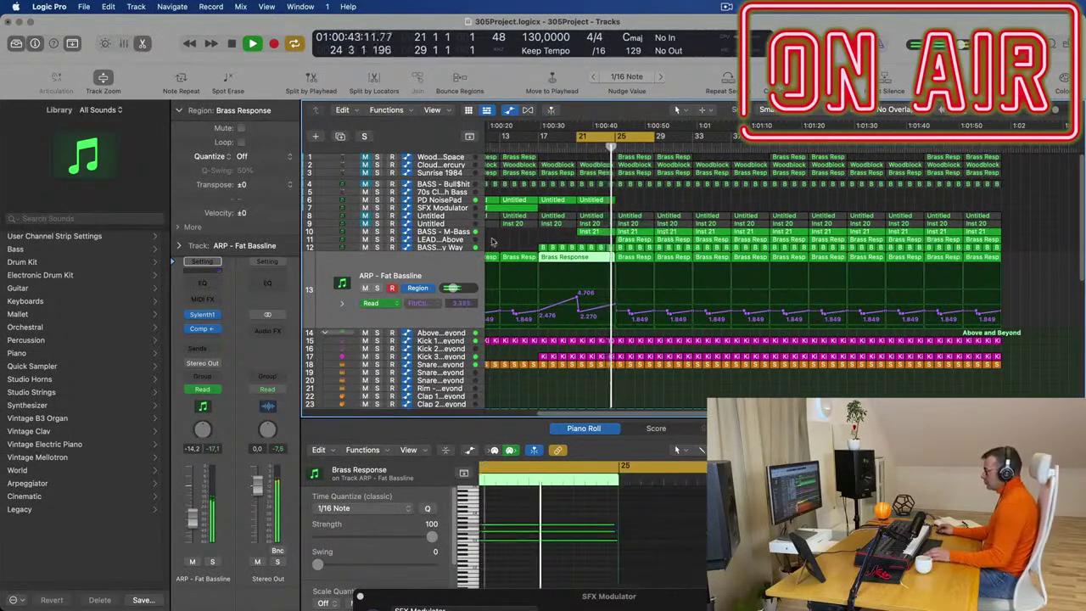
Delete the LEAD - From Above regions between bars 25 and 33 so the lead enters at bar 33
click(459, 241)
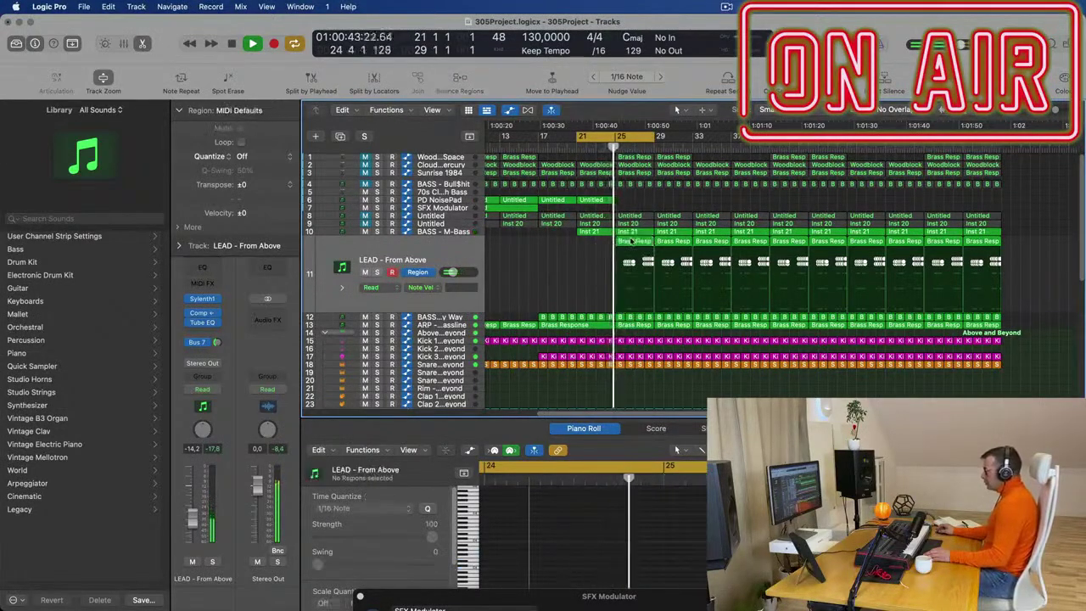
key(Delete)
scroll(586, 282, up, 5)
scroll(586, 282, down, 10)
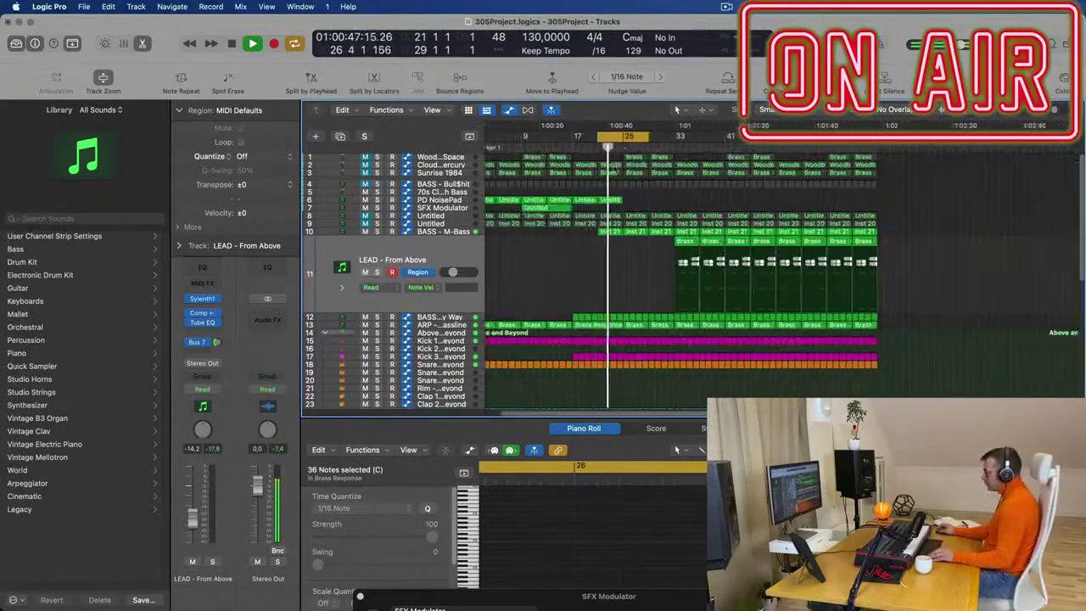
scroll(599, 254, up, 4)
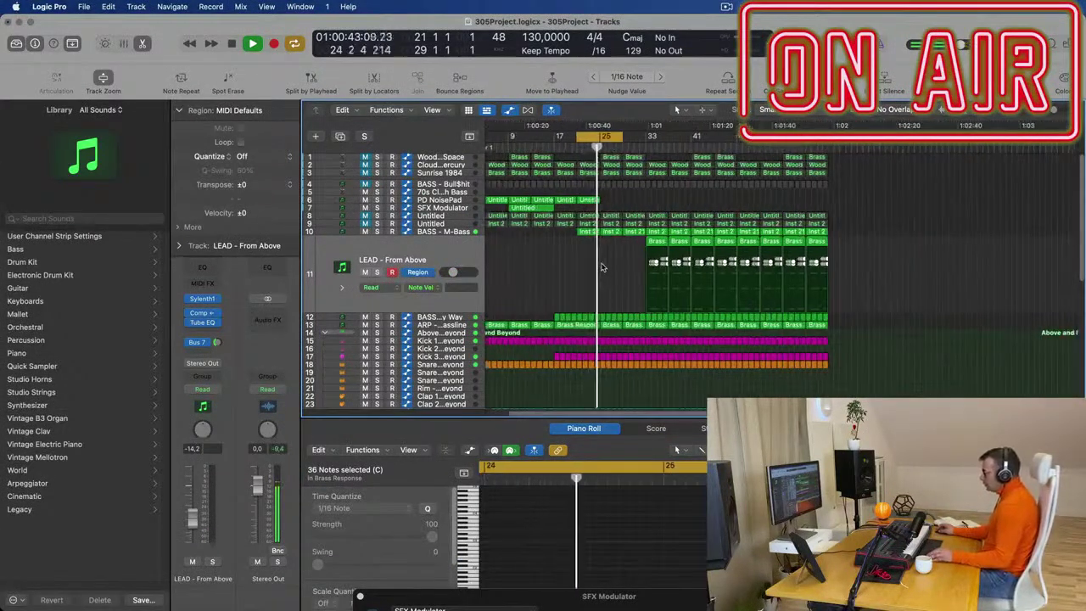
scroll(606, 287, up, 1)
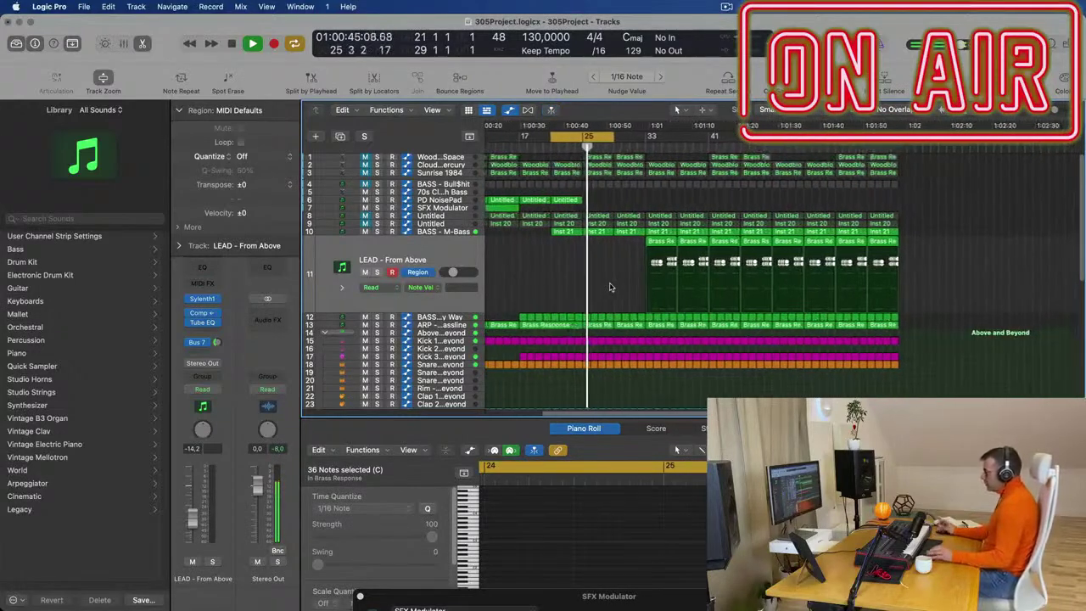
scroll(610, 267, down, 1)
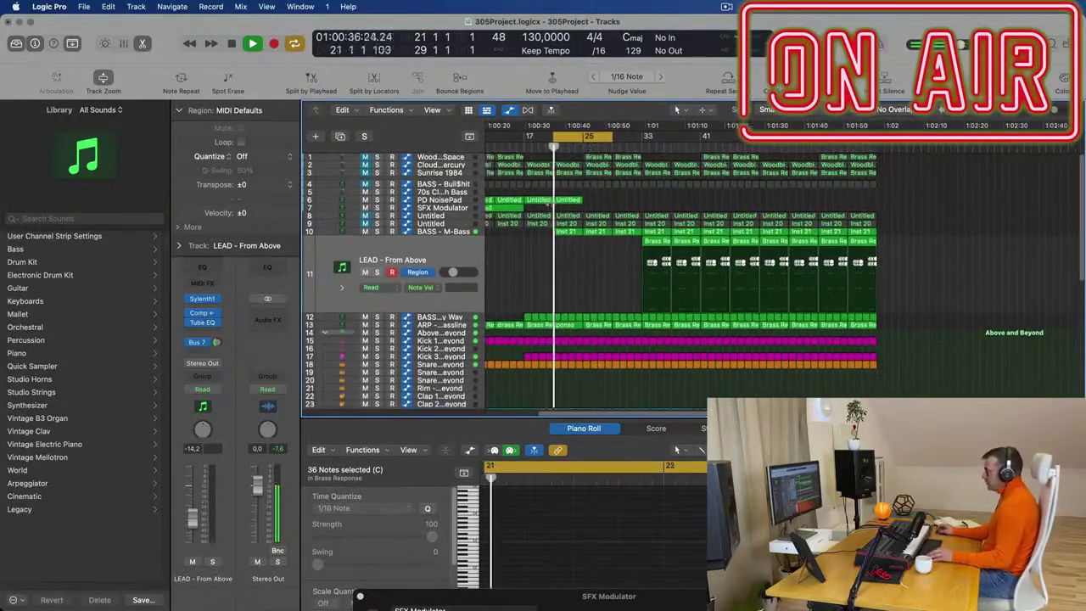
Repeat the two PD NoisePad regions at bars 17 and 21 so the pad continues from bar 25 to bar 33
key(comma)
drag(584, 202, 545, 202)
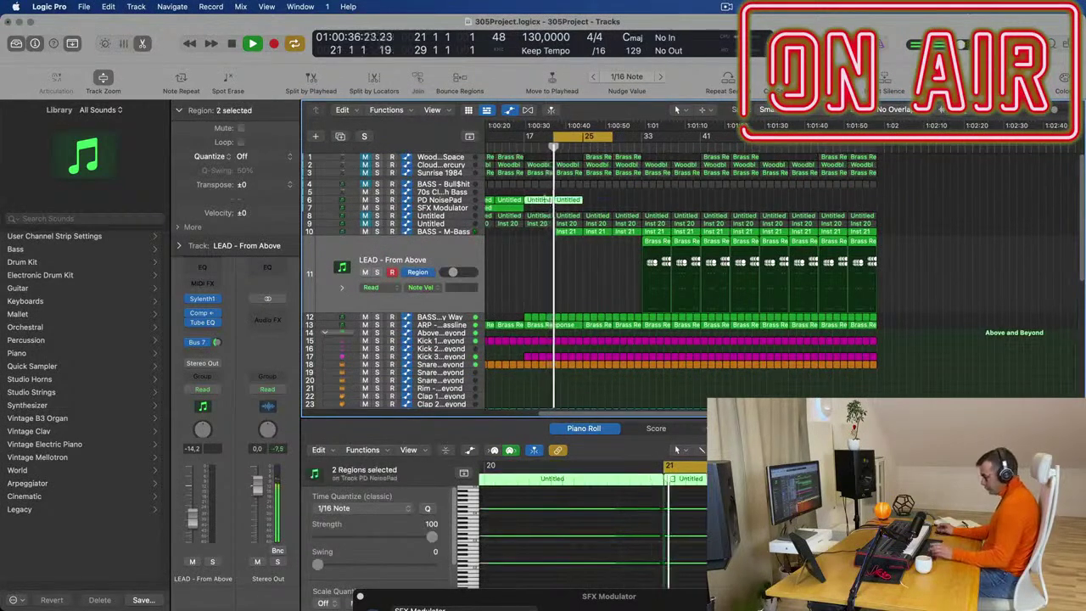
key(super+r)
click(515, 281)
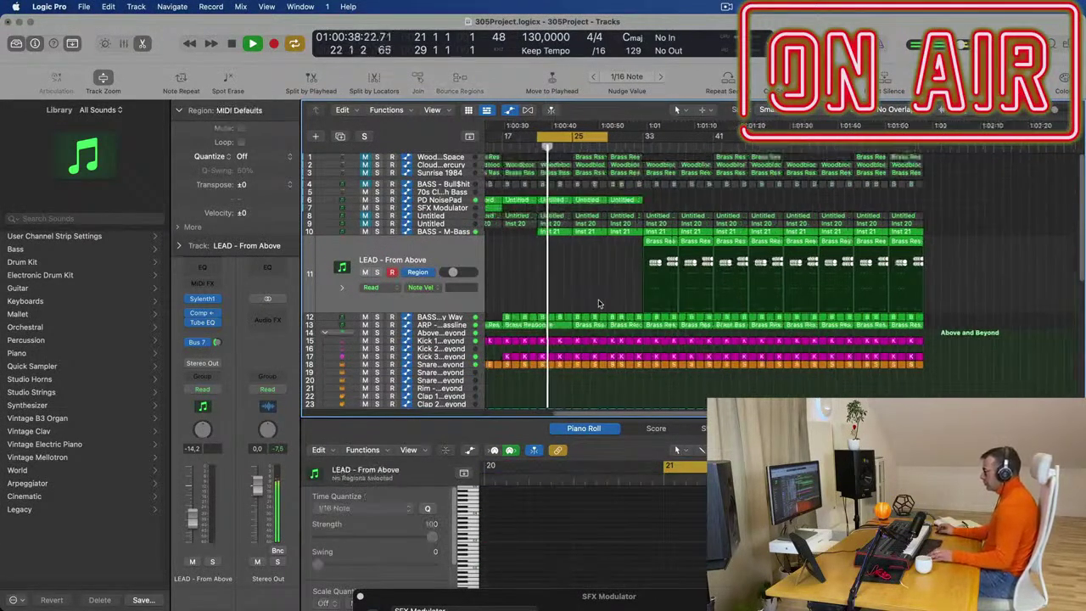
Repeat the two Snare 2 - Modern TR-707 regions at bars 21 and 23 to fill bars 25 to 29
scroll(594, 309, down, 5)
key(super+Left)
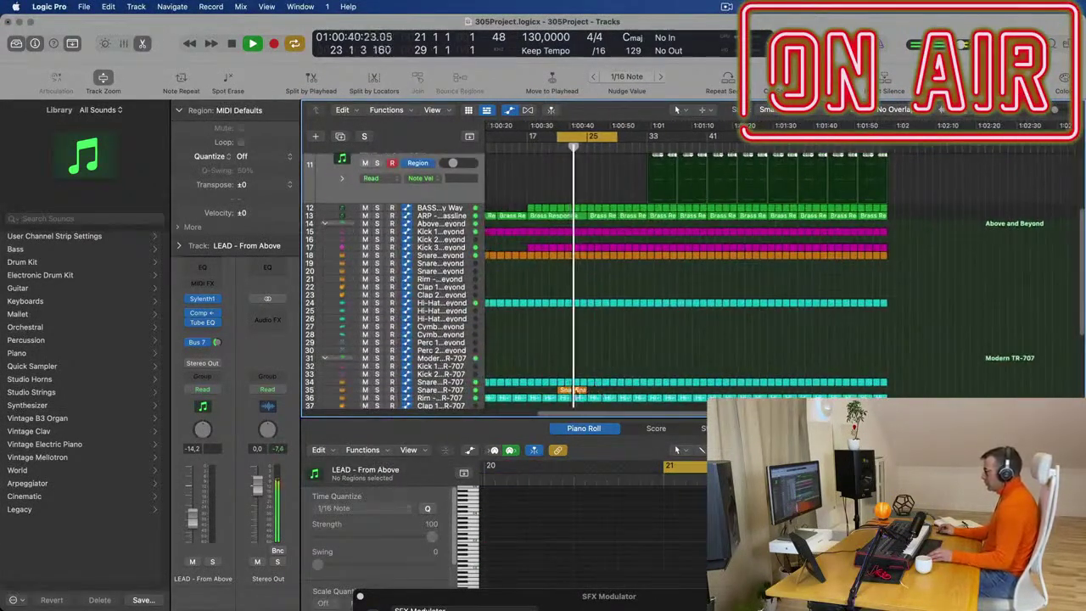
click(582, 390)
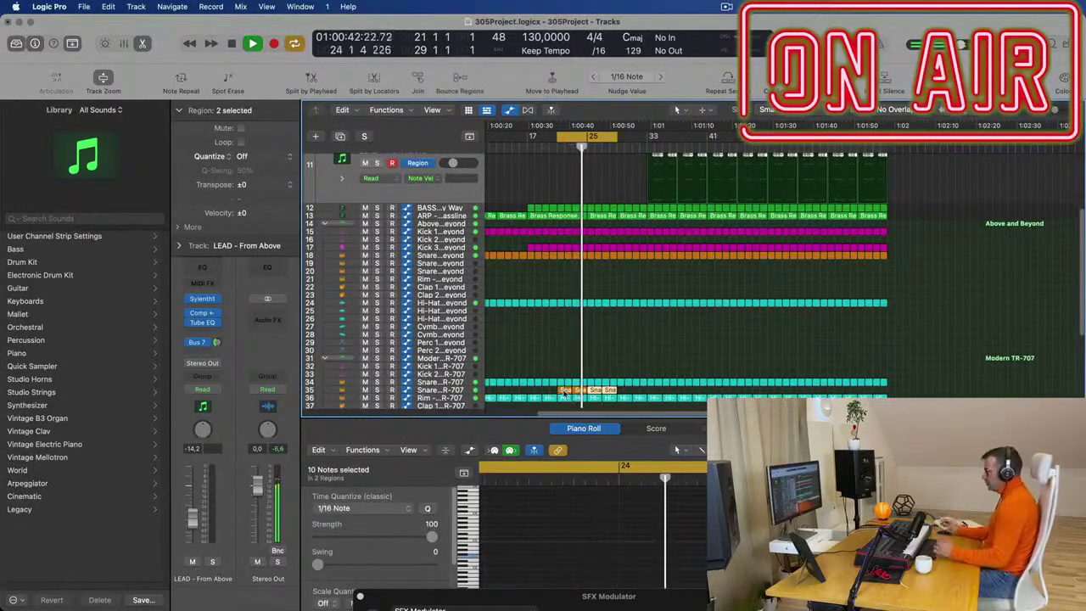
Return playback to bar 21, select the BASS - M-Bass track and duplicate it with its settings
scroll(584, 282, up, 5)
scroll(614, 222, up, 3)
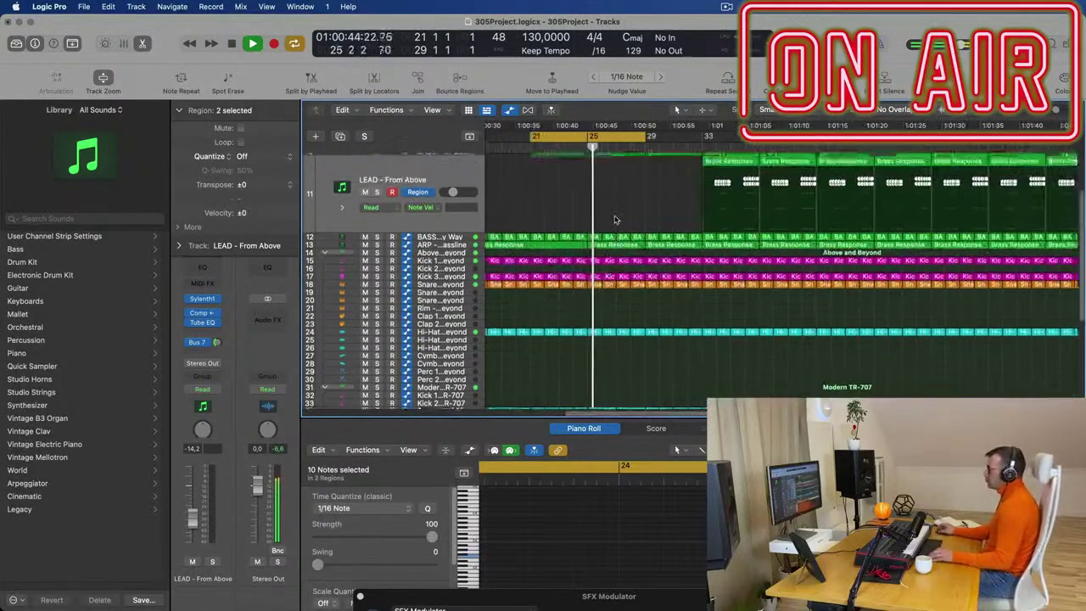
scroll(622, 218, up, 6)
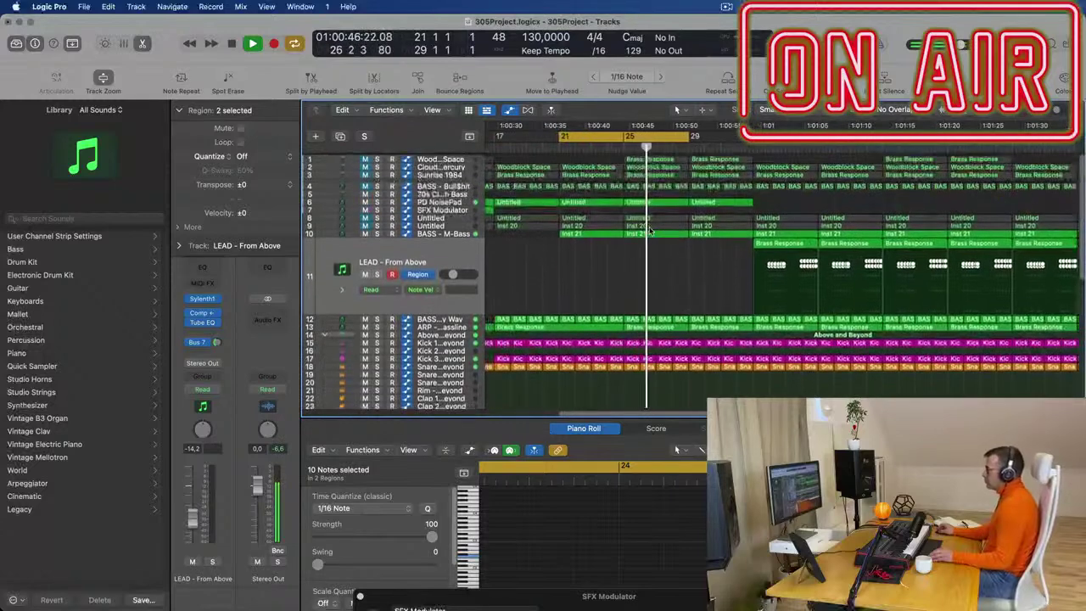
scroll(641, 276, up, 5)
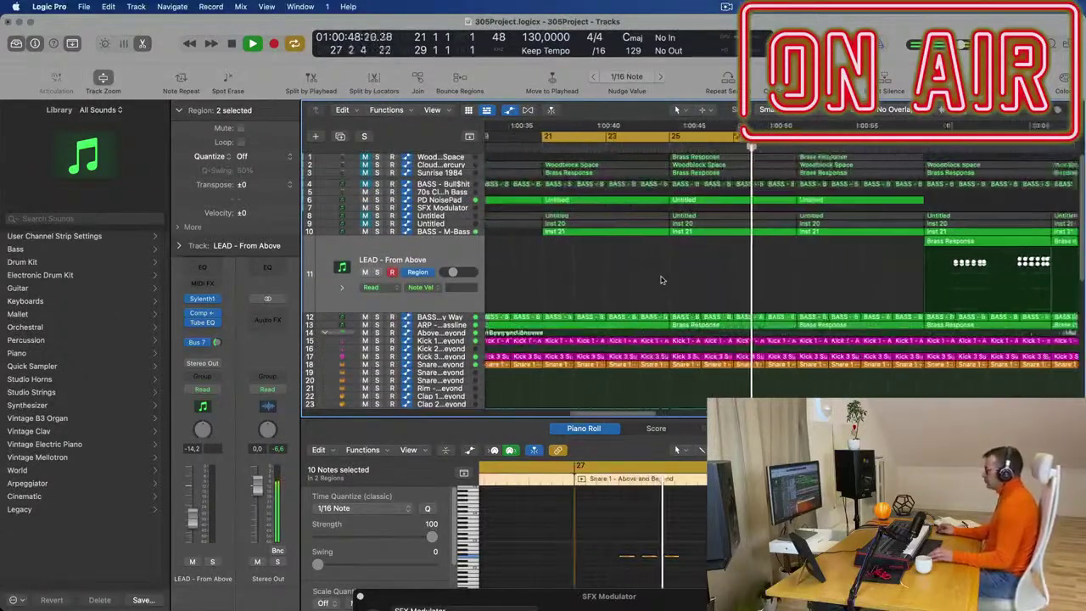
click(623, 146)
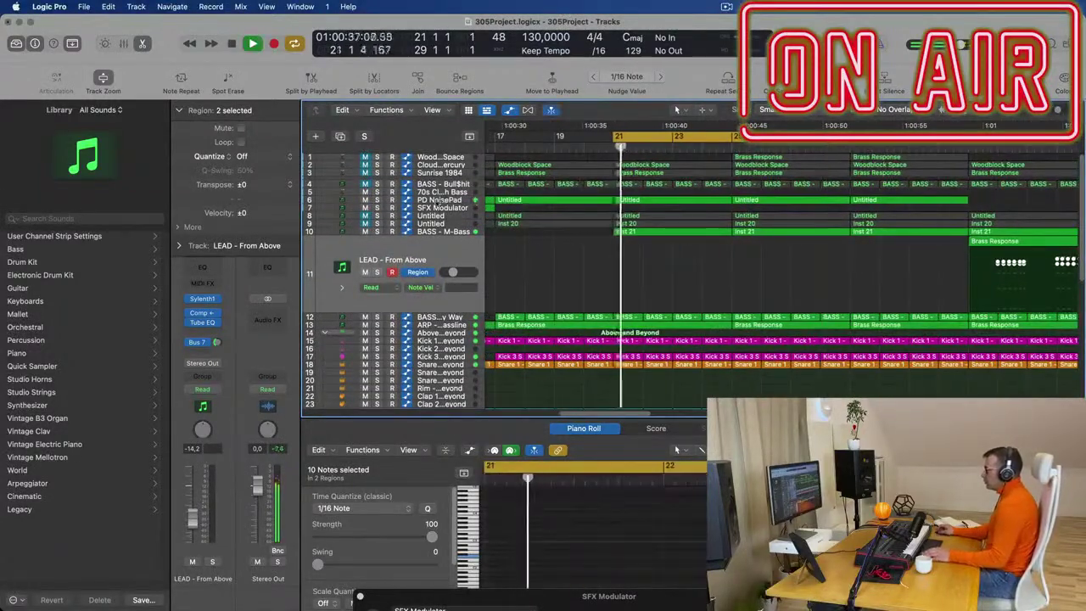
click(442, 201)
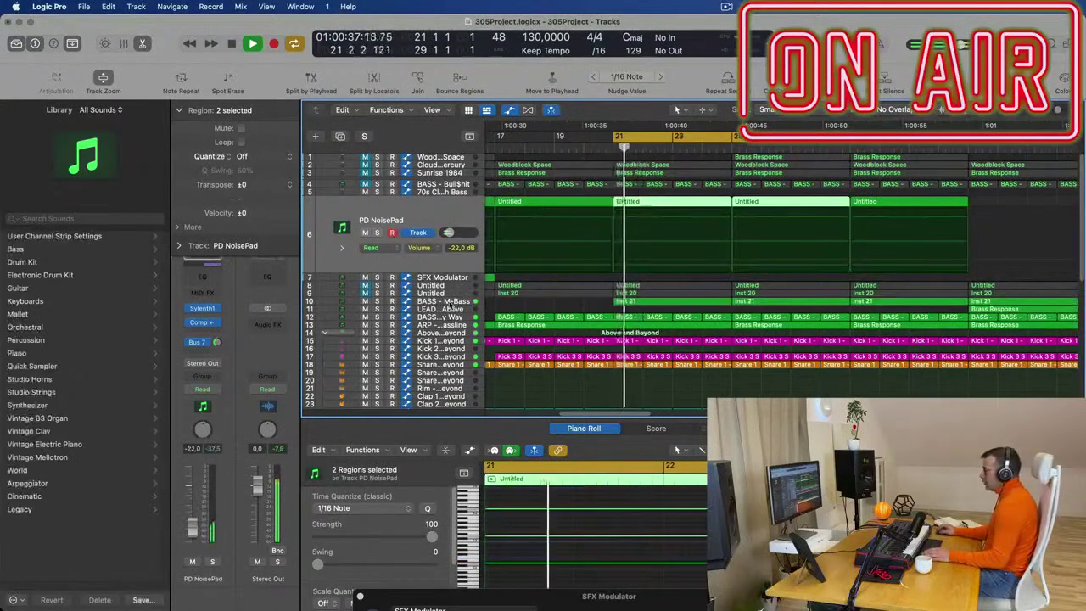
click(443, 301)
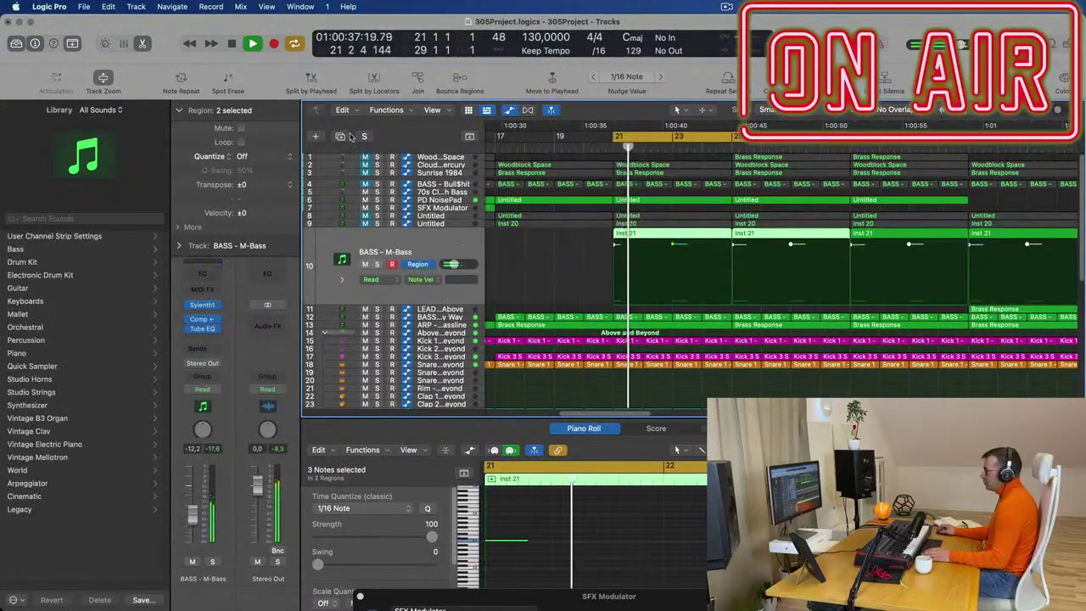
key(super+d)
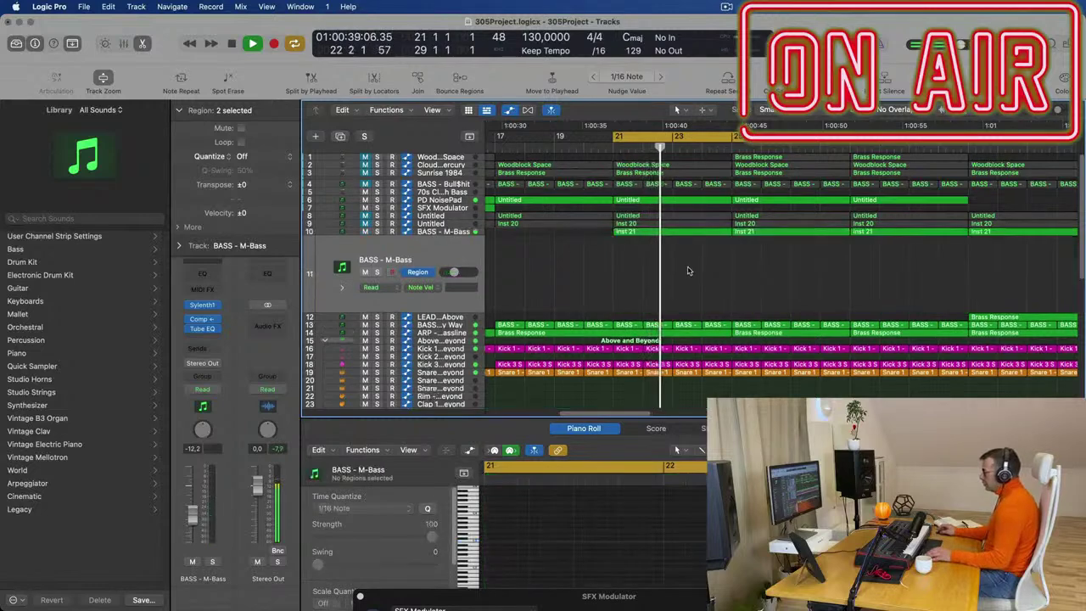
Copy the BASS - M-Bass regions at bars 21 and 25 onto the duplicated track below
key(Return)
drag(748, 246, 692, 248)
drag(521, 526, 662, 547)
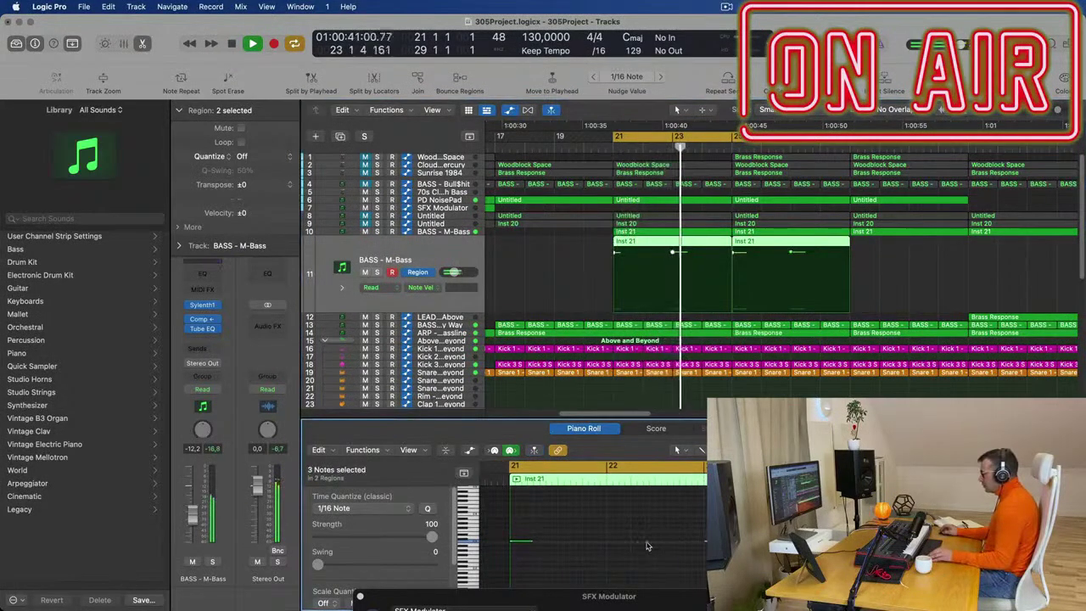
Move the four notes in the duplicated bass regions one bar later so the first one starts at bar 22
scroll(642, 546, down, 3)
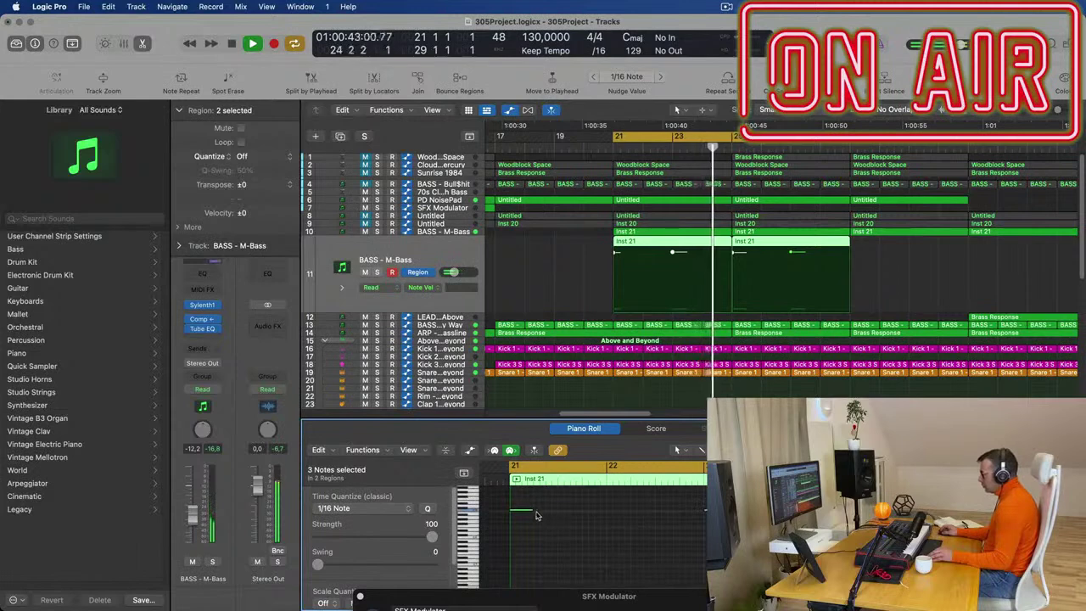
mouse_move(525, 512)
mouse_down()
mouse_move(625, 517)
mouse_move(528, 507)
mouse_up()
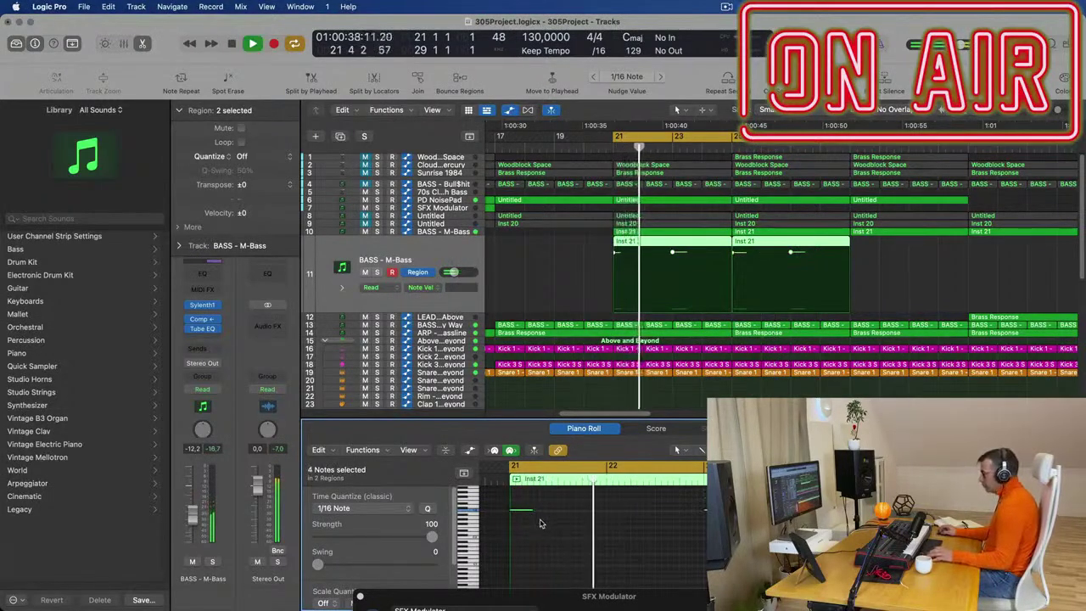
drag(526, 510, 622, 510)
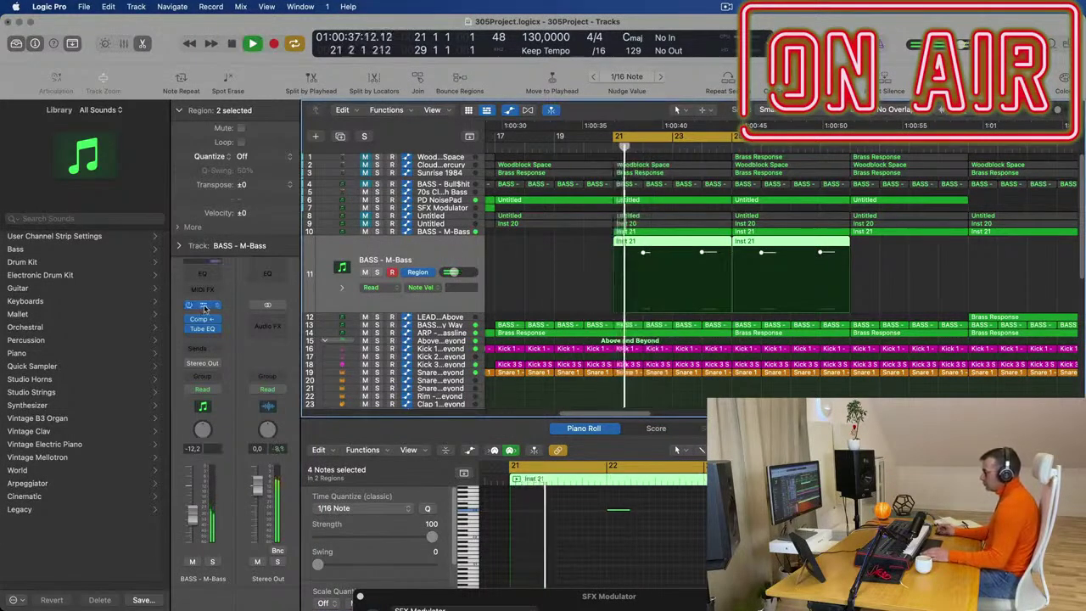
Open Sylenth1 on the duplicated bass track, step to the next preset and load BASS - DnB Bass
key(v)
click(686, 301)
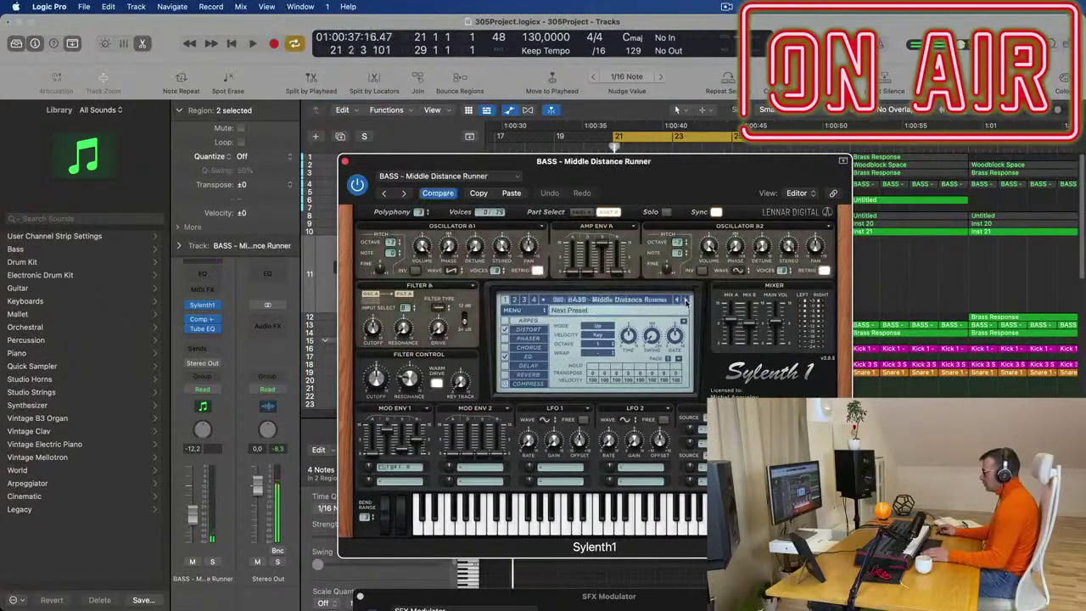
click(654, 302)
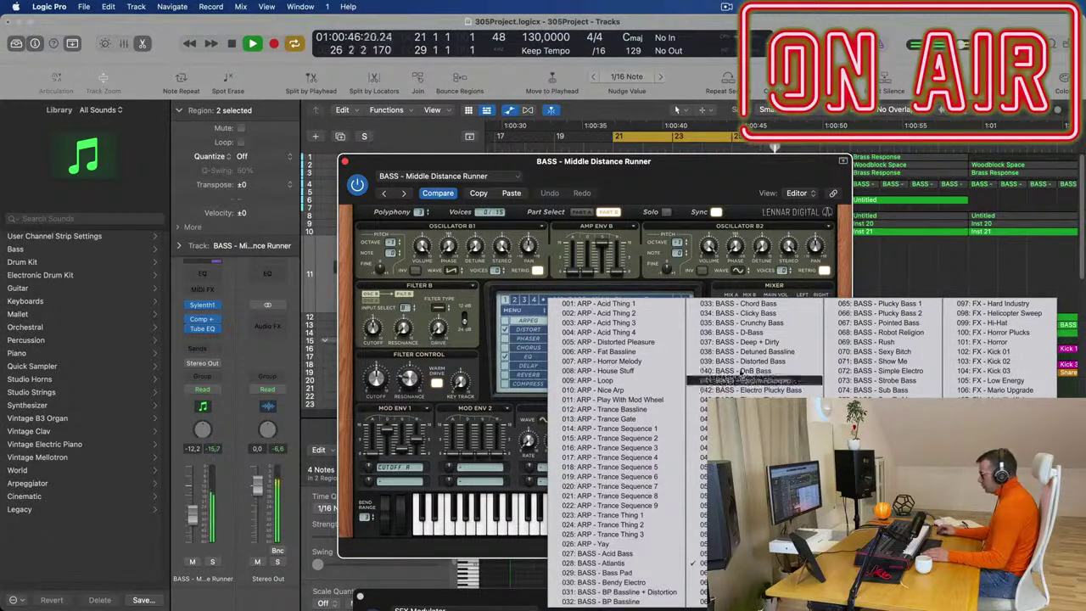
click(744, 371)
drag(642, 168, 679, 152)
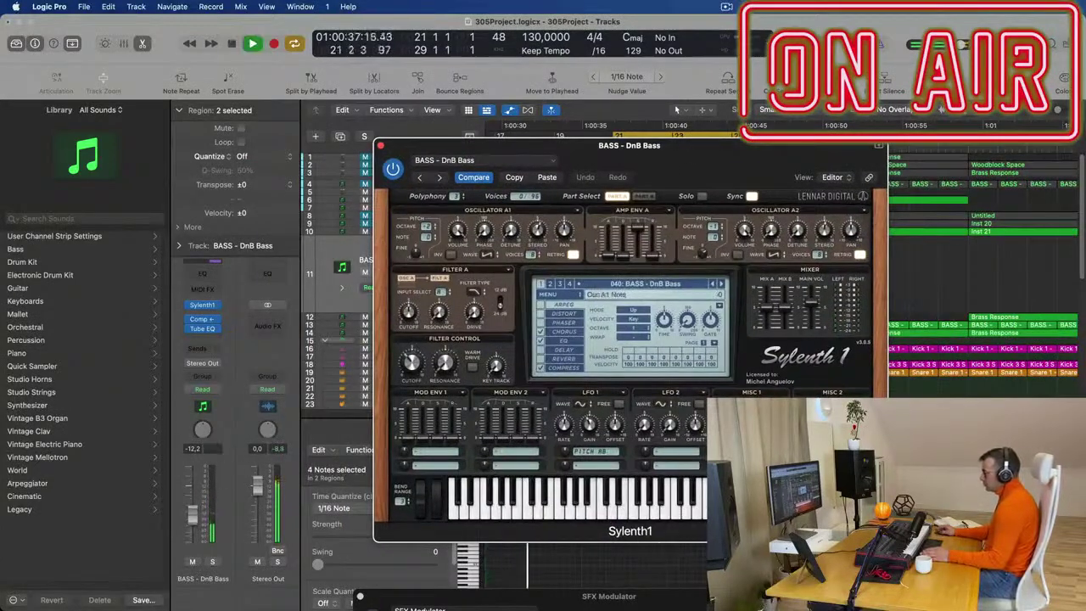
Adjust the DnB Bass filter cutoff to 4.059, set the track volume to -11.0 dB and switch off the preset's chorus and EQ
drag(411, 365, 410, 360)
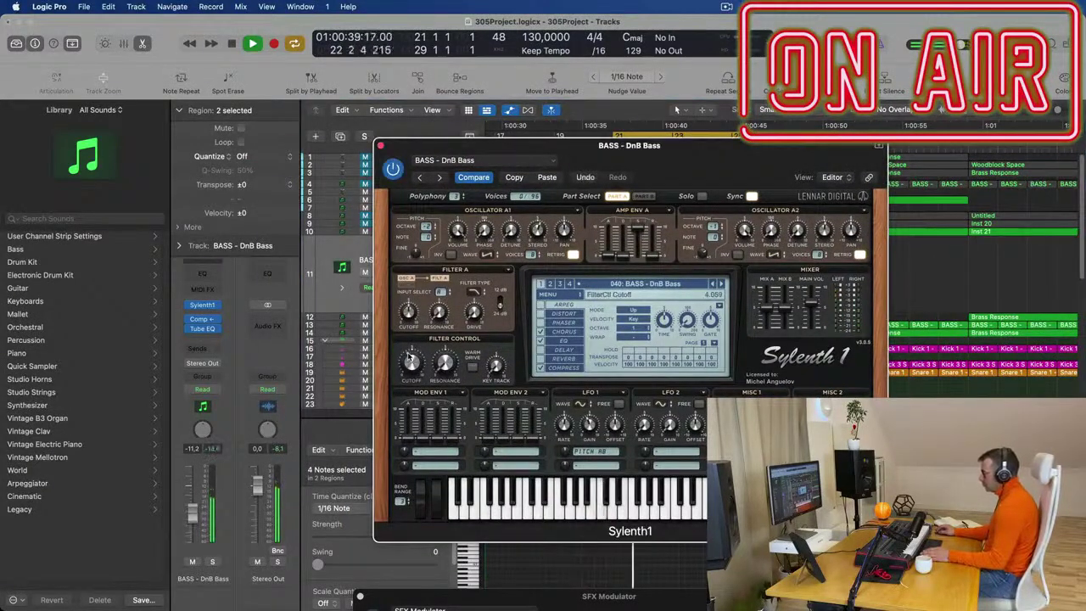
drag(193, 514, 195, 508)
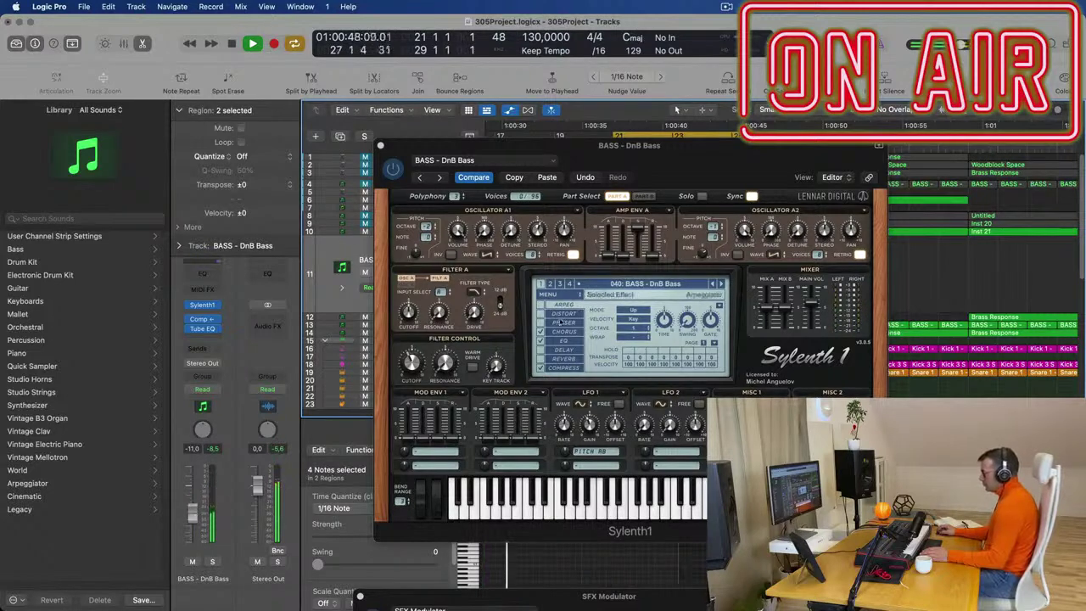
click(540, 340)
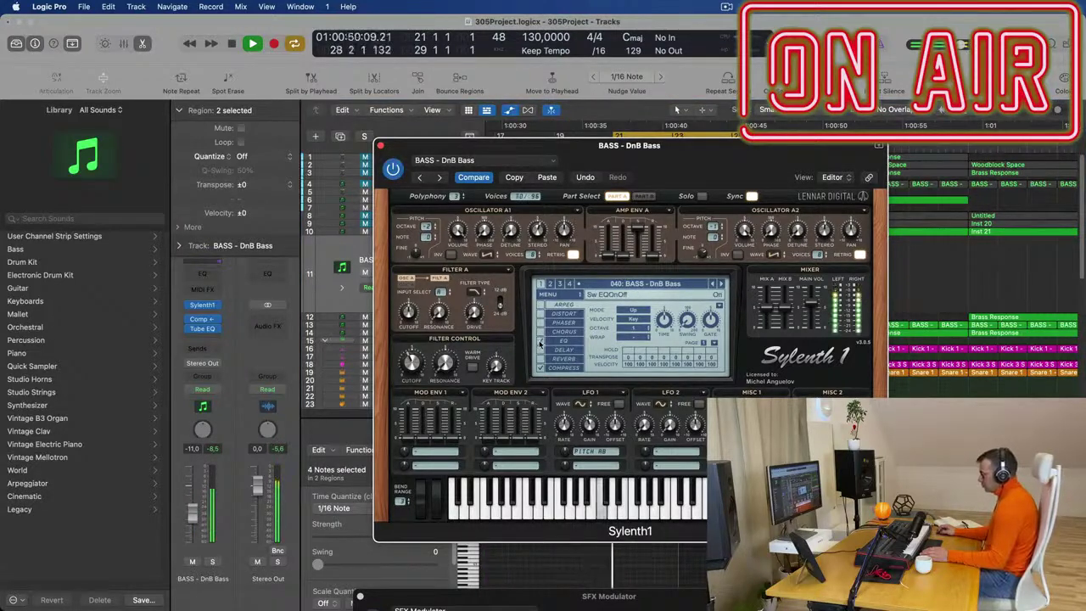
click(540, 341)
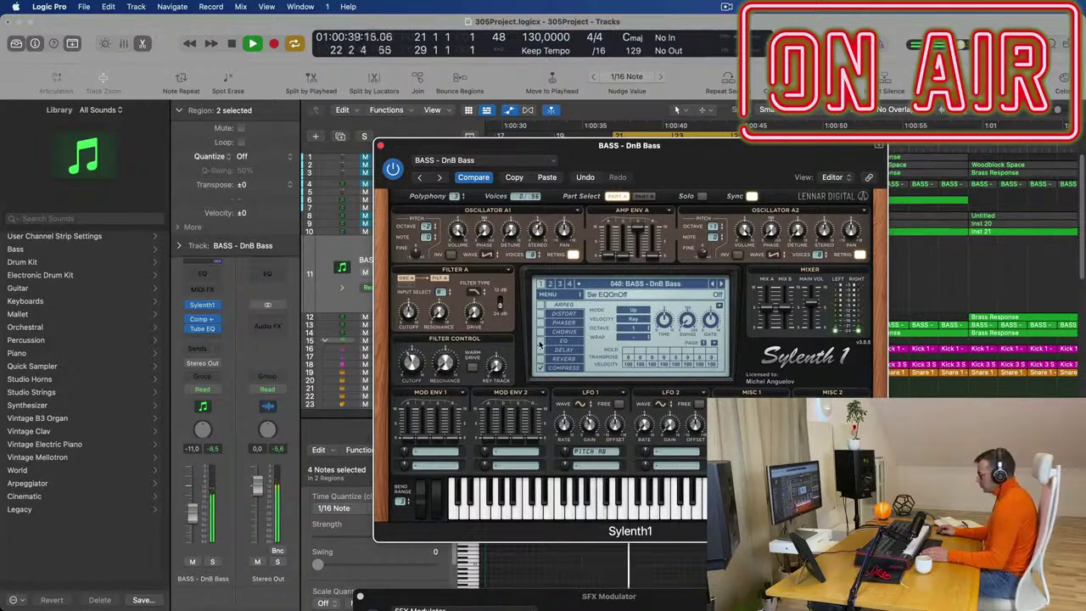
Audition the presets BASS - Electro Addicted and BASS - Acid Bass, continuing one by one through to BASS - Deep + Dirty
click(720, 285)
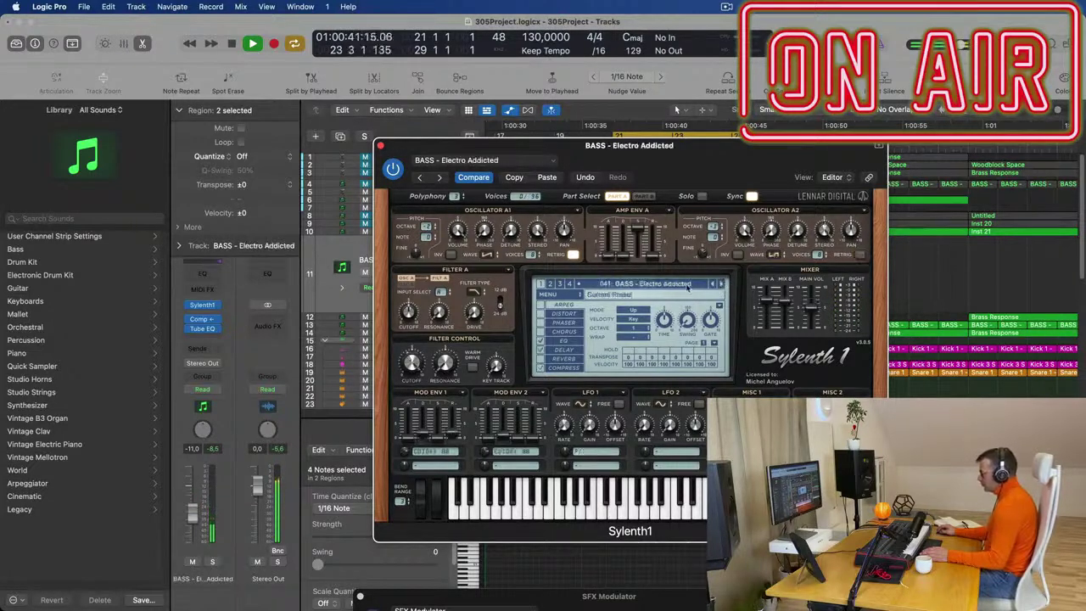
click(685, 286)
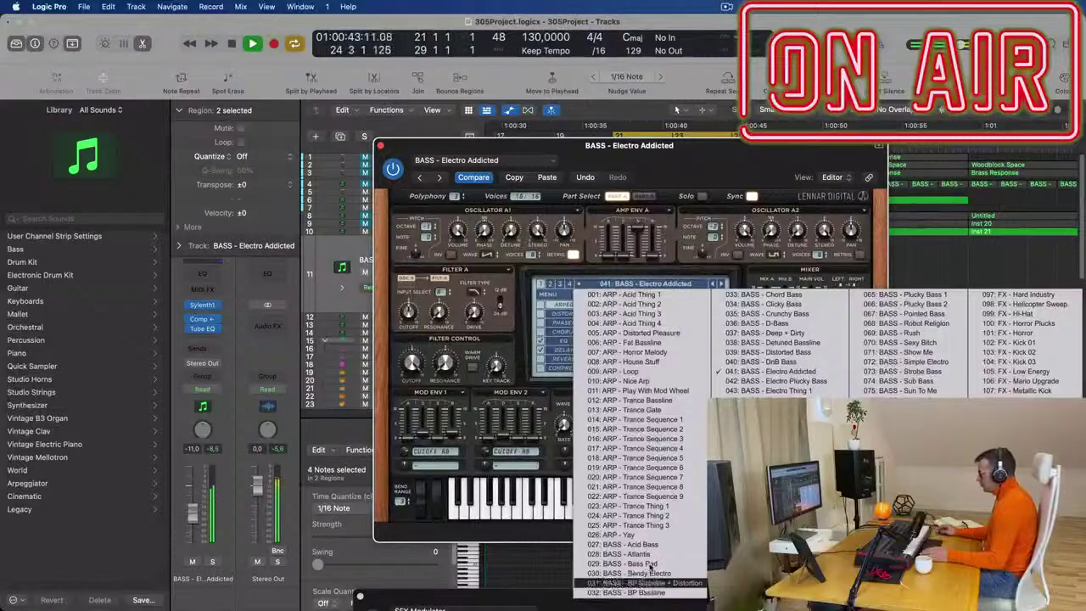
click(645, 554)
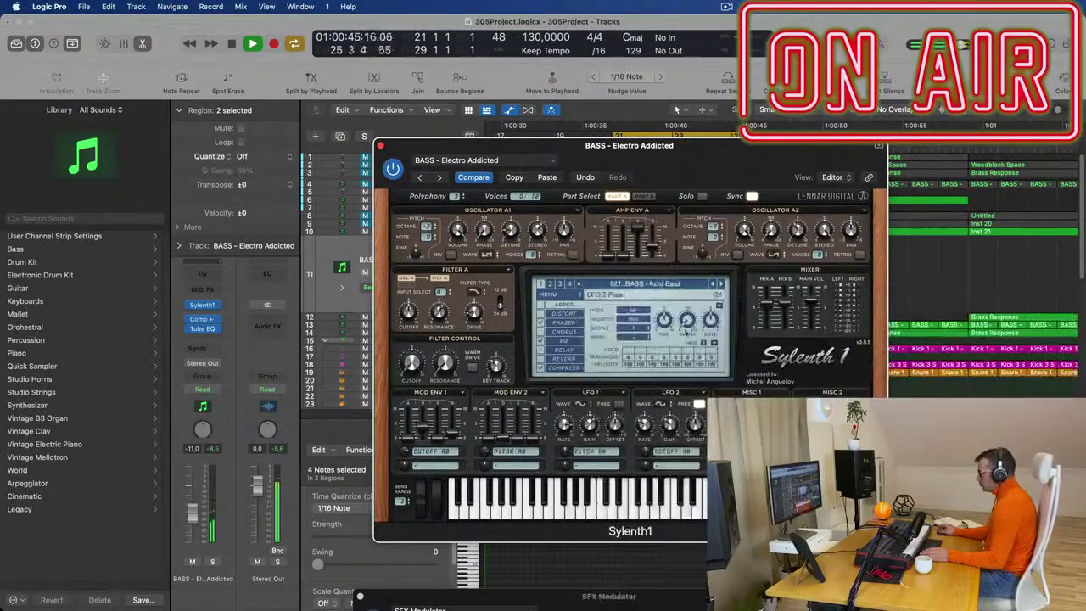
click(721, 285)
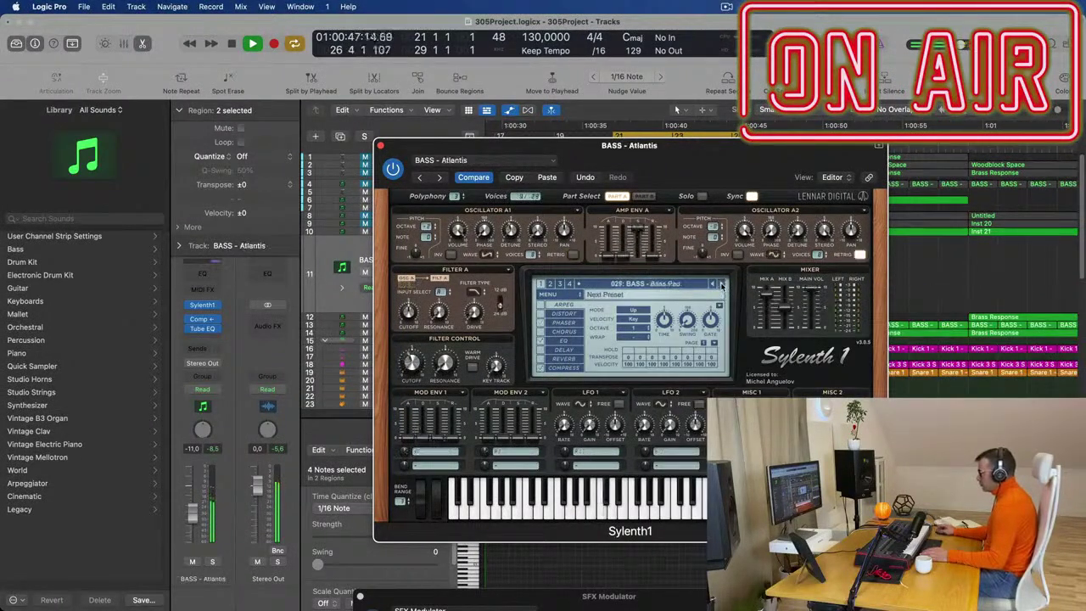
click(720, 285)
click(720, 286)
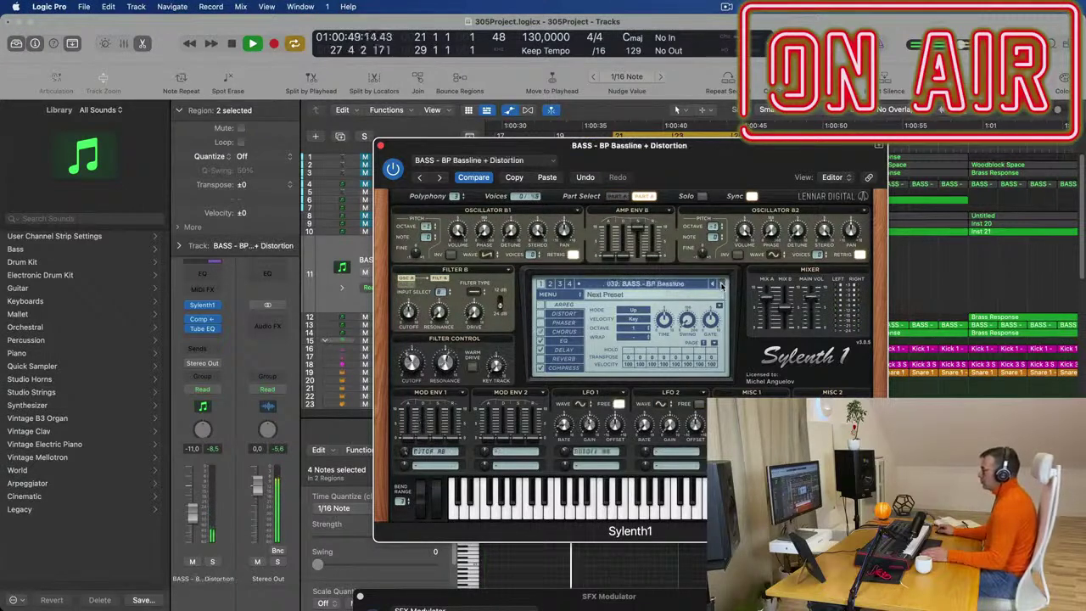
click(720, 285)
click(720, 285)
click(721, 285)
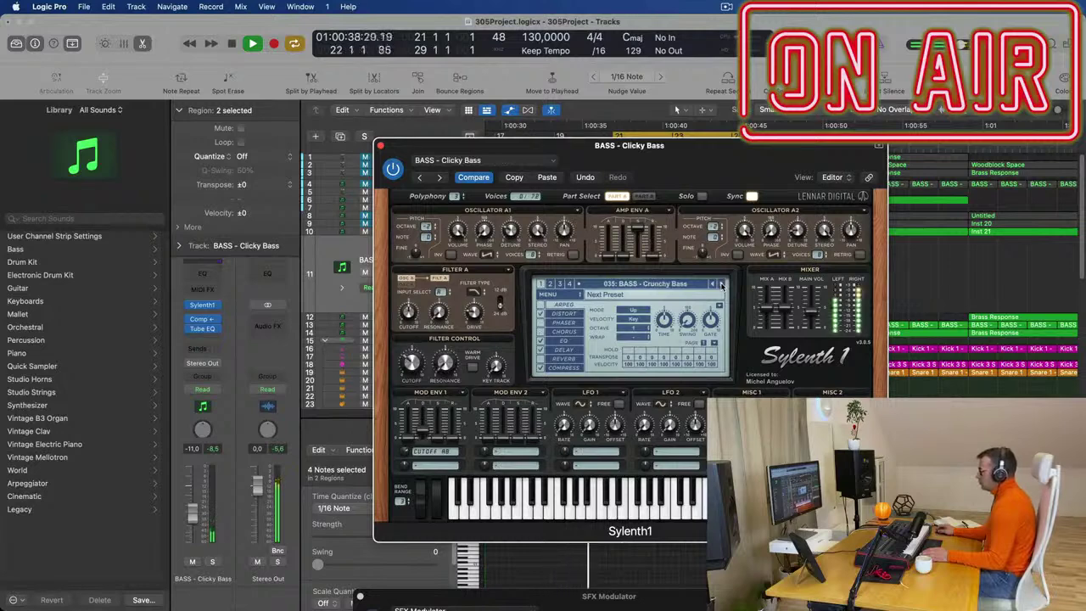
click(720, 286)
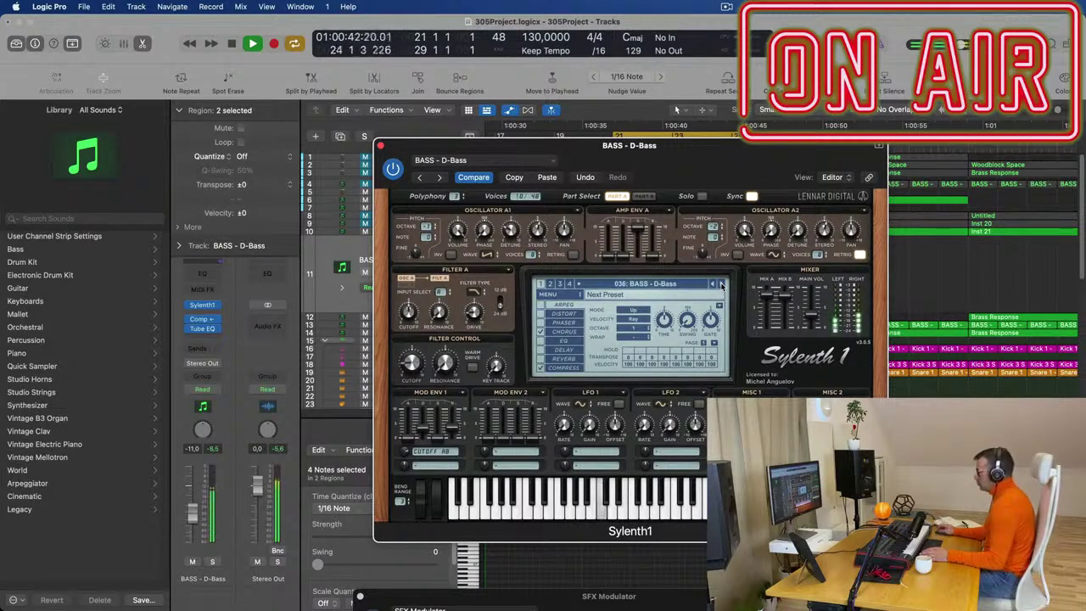
click(720, 285)
Load the BASS - Zeppelin preset and step back one preset to BASS - Wippenberg
click(687, 285)
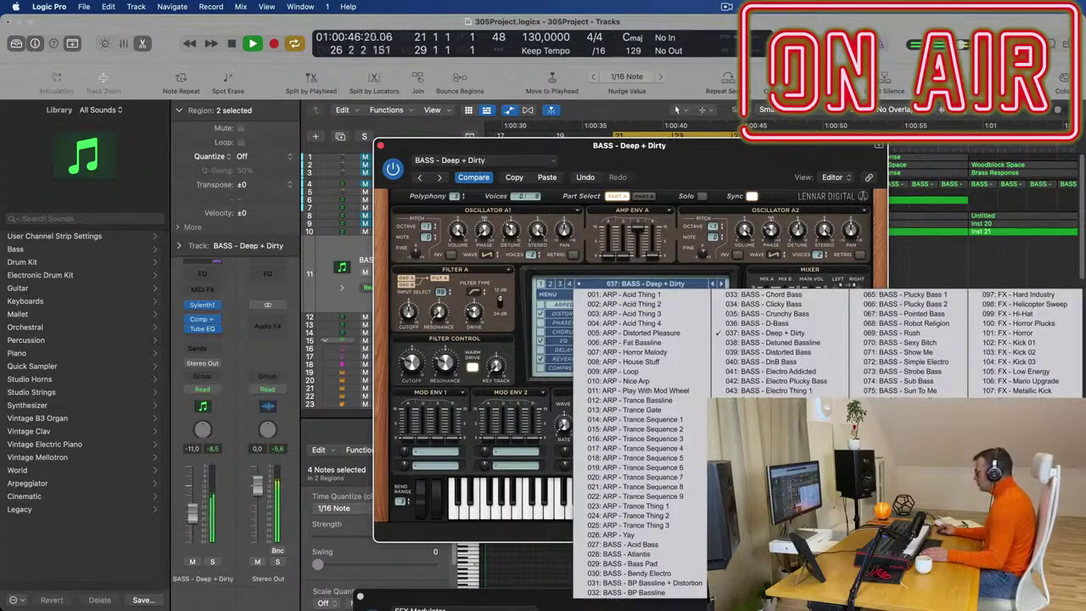
click(896, 477)
key(space)
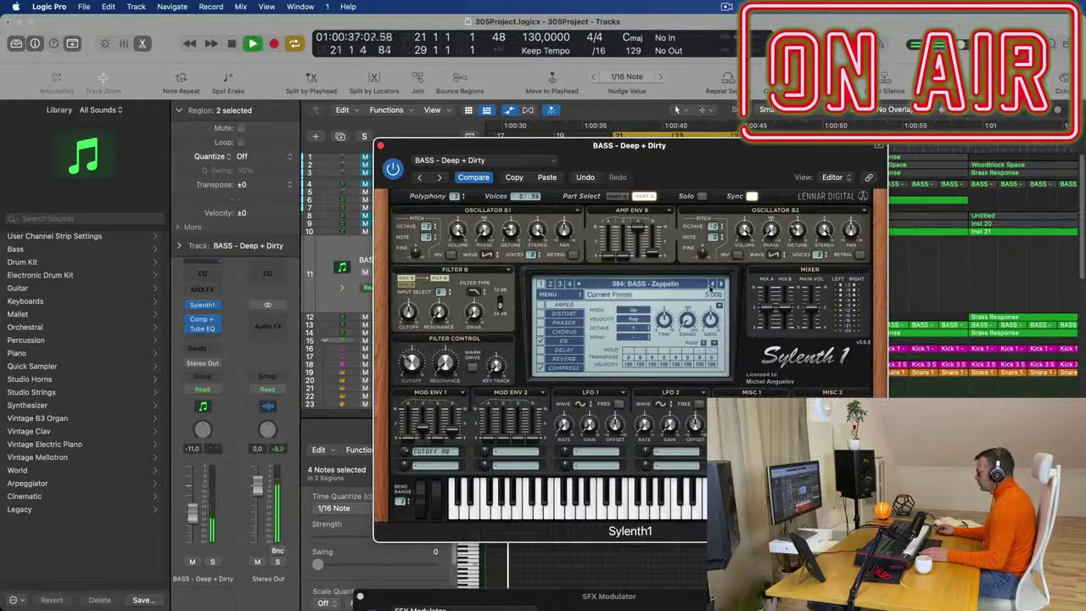
click(715, 285)
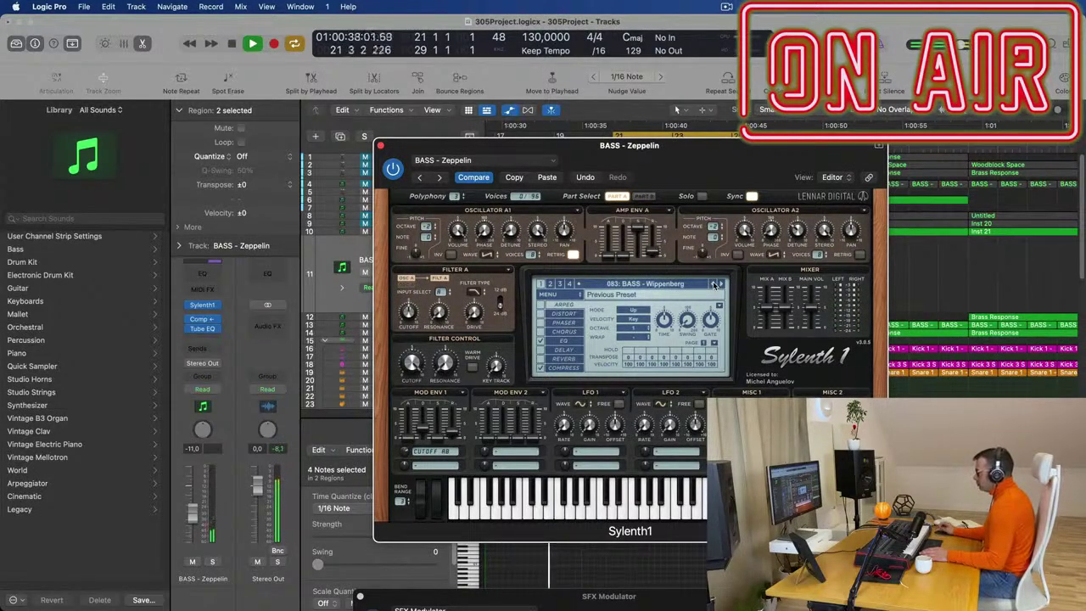
Lower the BASS - Wippenberg track volume to -17.6 dB and close the Sylenth1 window
key(space)
drag(195, 522, 187, 527)
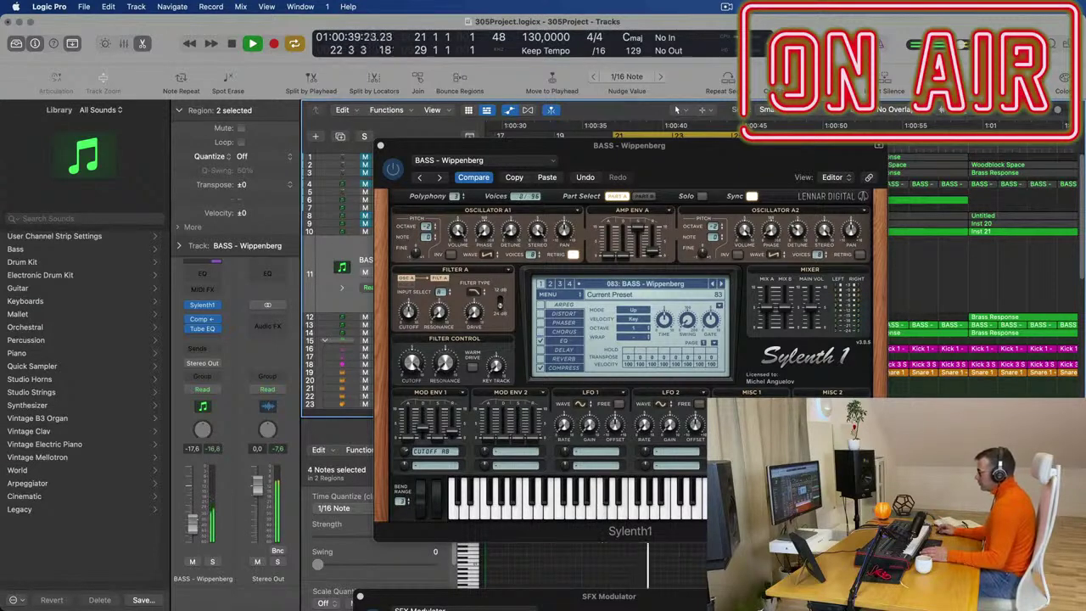
drag(722, 164, 513, 201)
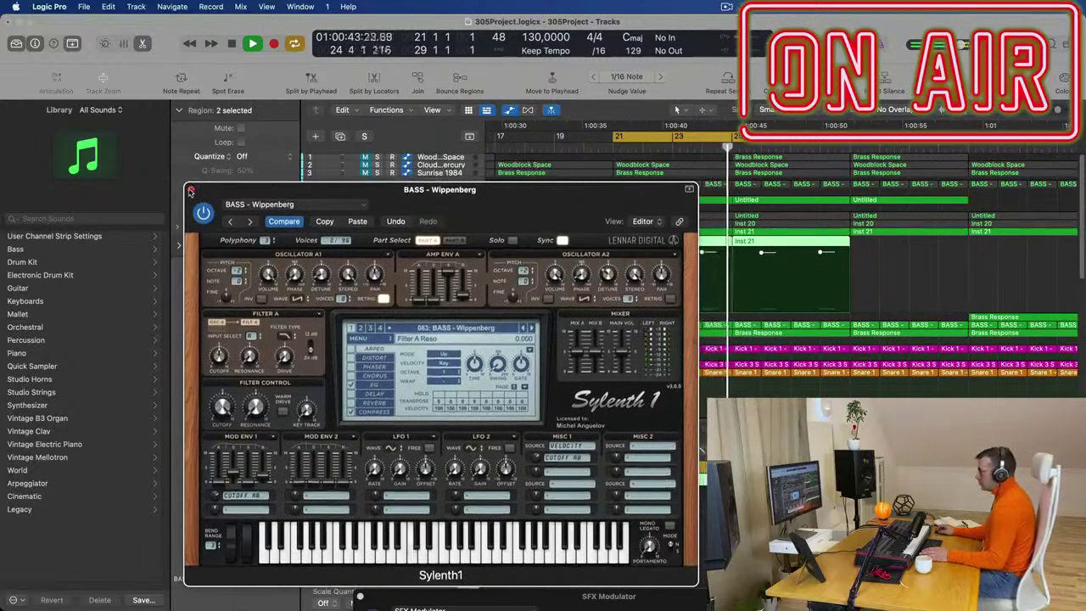
click(189, 193)
Copy the SFX Modulator region from bar 9 to bar 21 on the same track
key(super+Left)
key(super+Left)
key(super+Left)
key(super+Left)
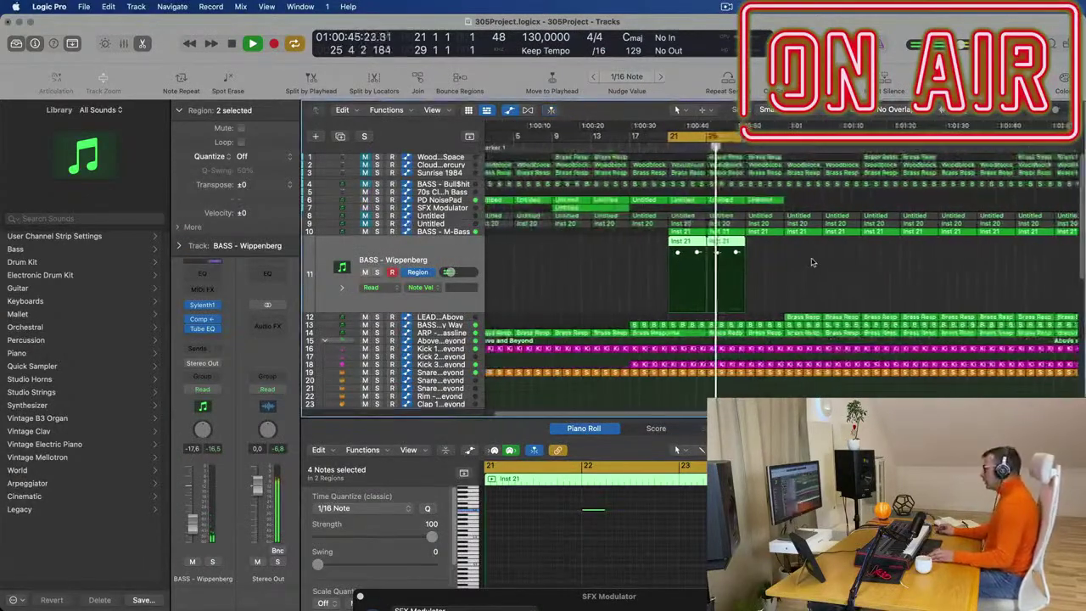
click(814, 276)
key(super+Left)
key(super+Left)
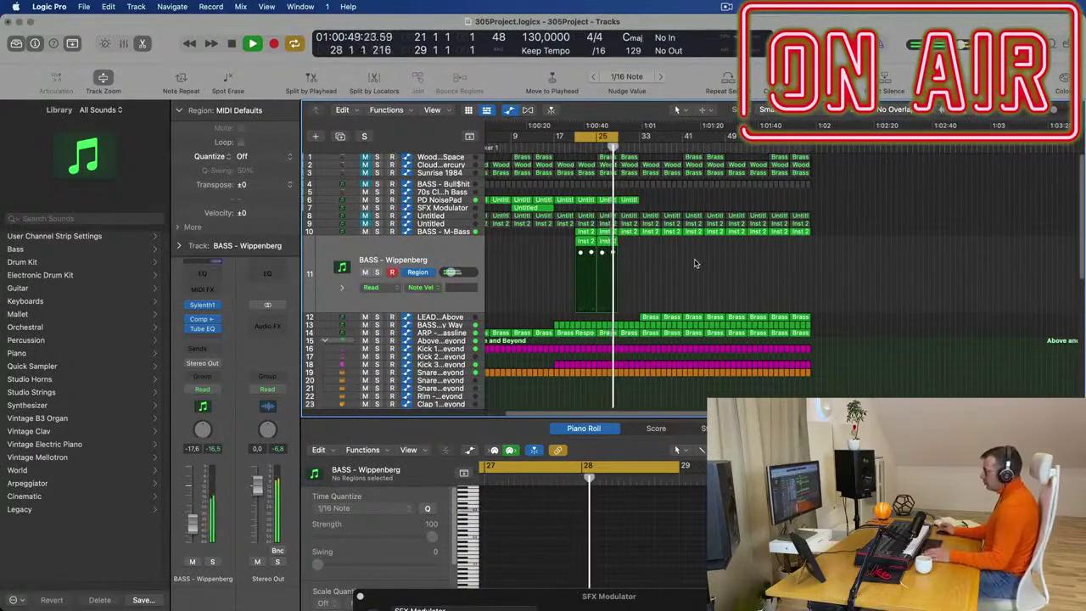
key(super+Right)
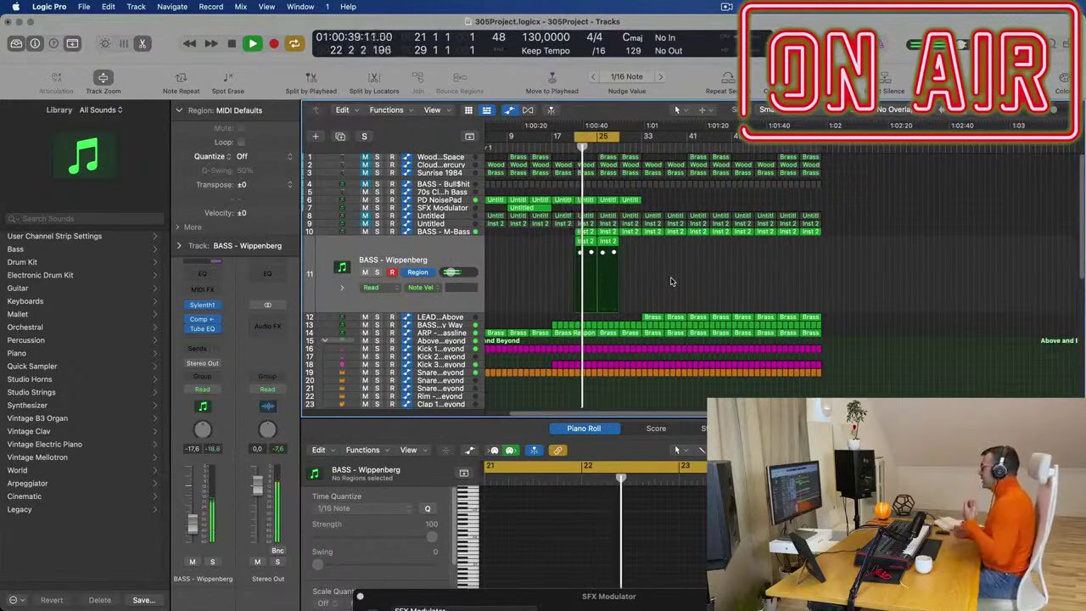
key(super+Right)
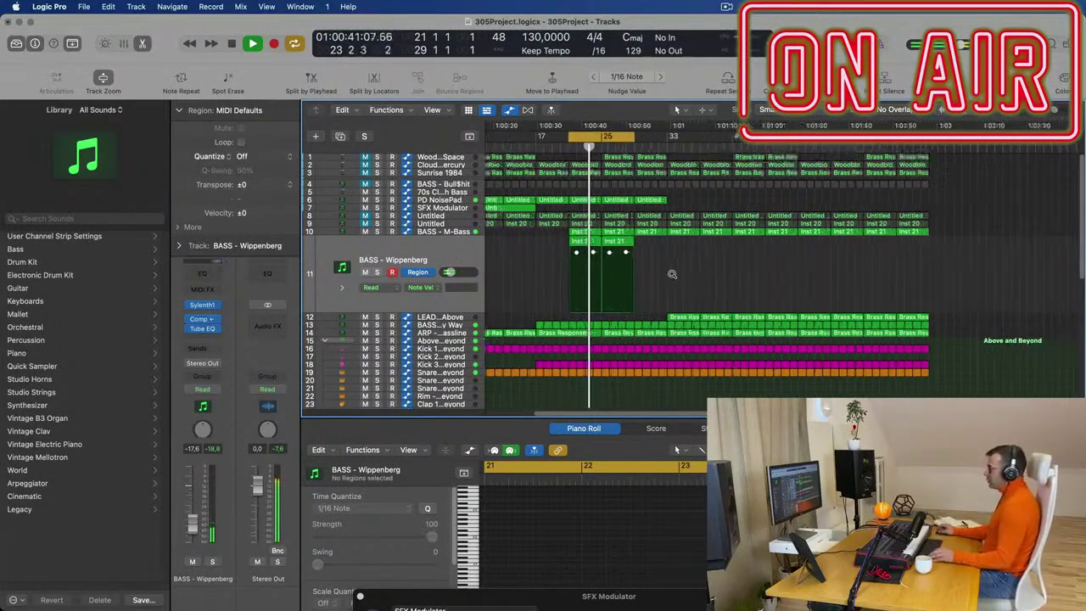
key(super+Left)
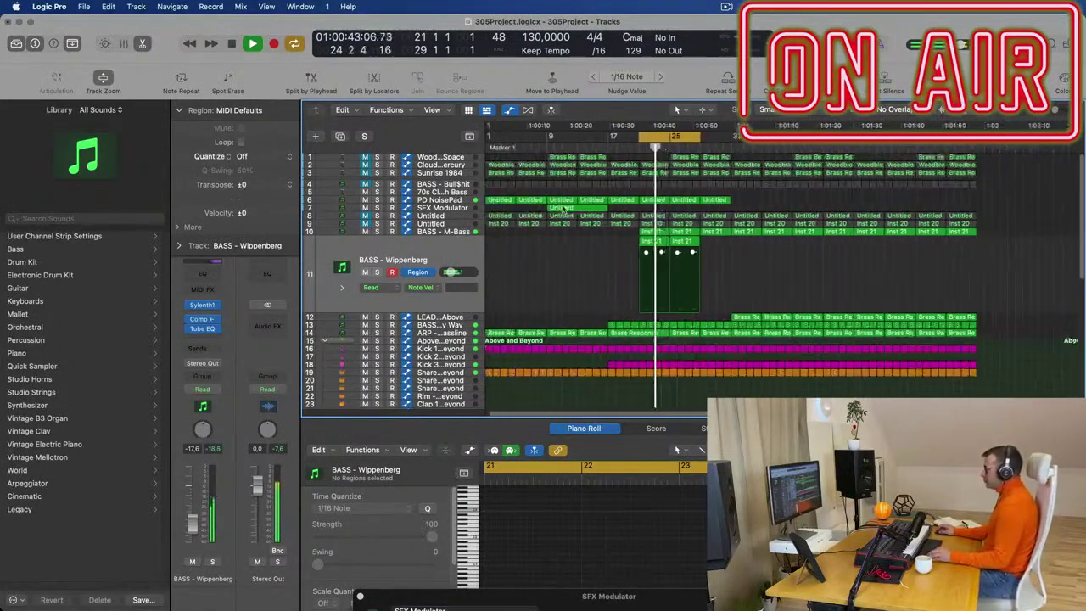
click(563, 209)
drag(563, 210, 641, 209)
key(Return)
Review the arrangement around bars 21 to 29 while the loop plays
scroll(590, 287, up, 3)
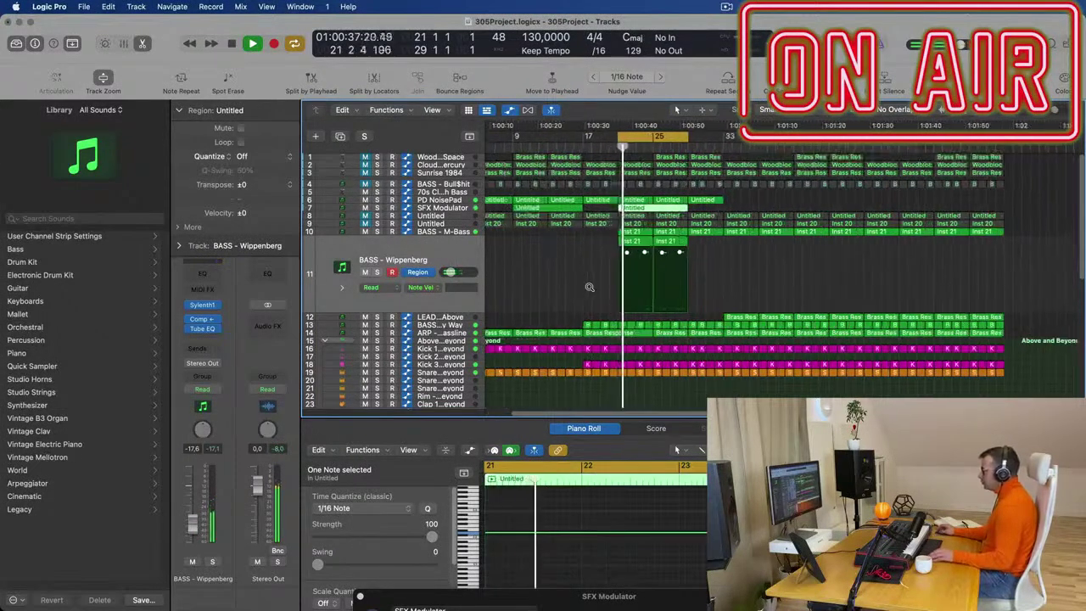
scroll(586, 287, down, 3)
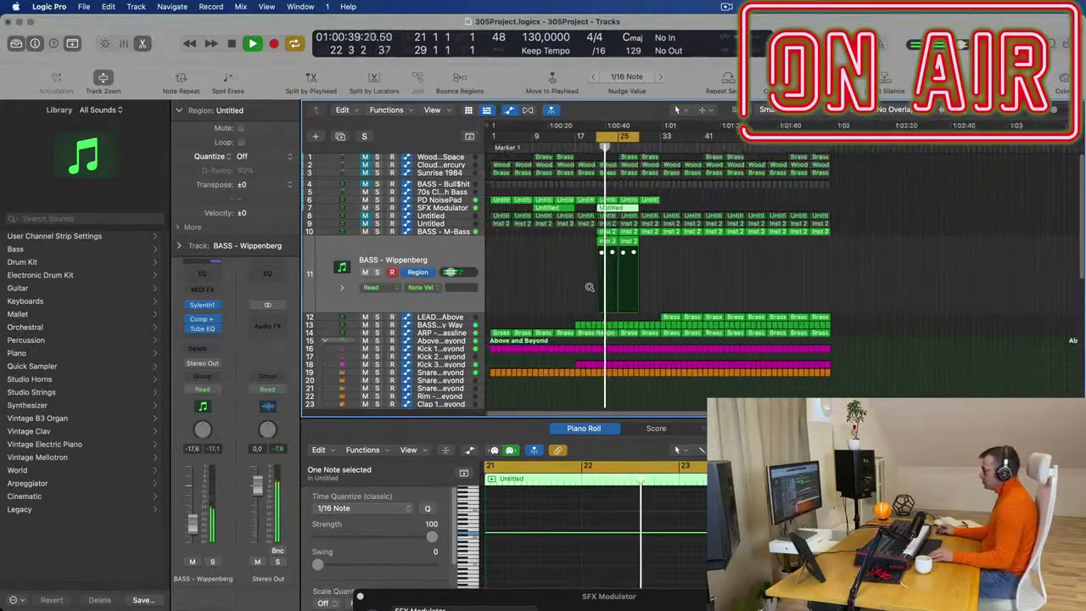
scroll(574, 288, up, 1)
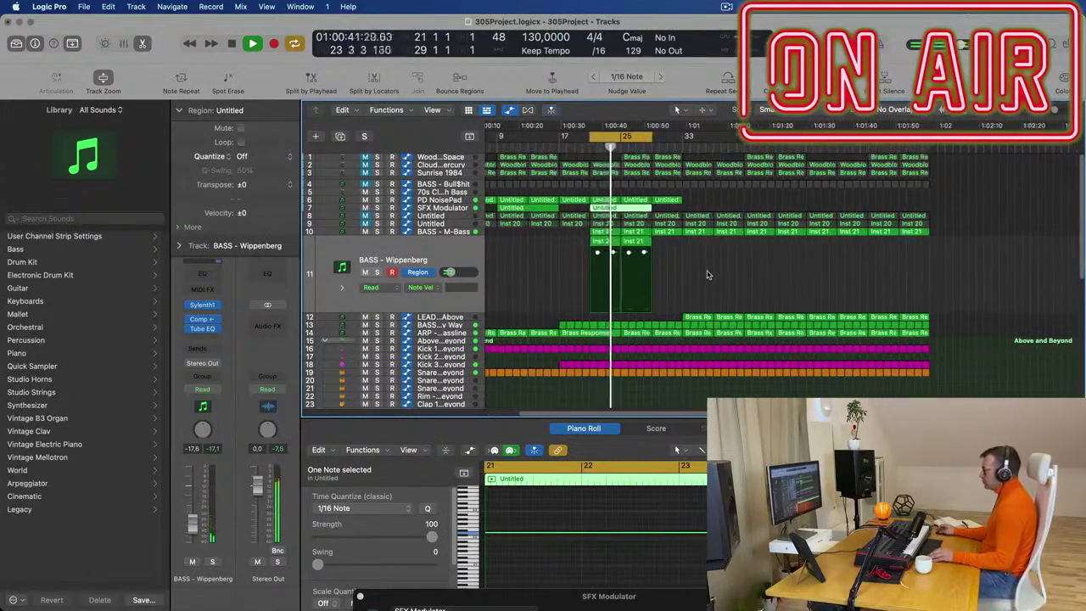
scroll(709, 274, up, 2)
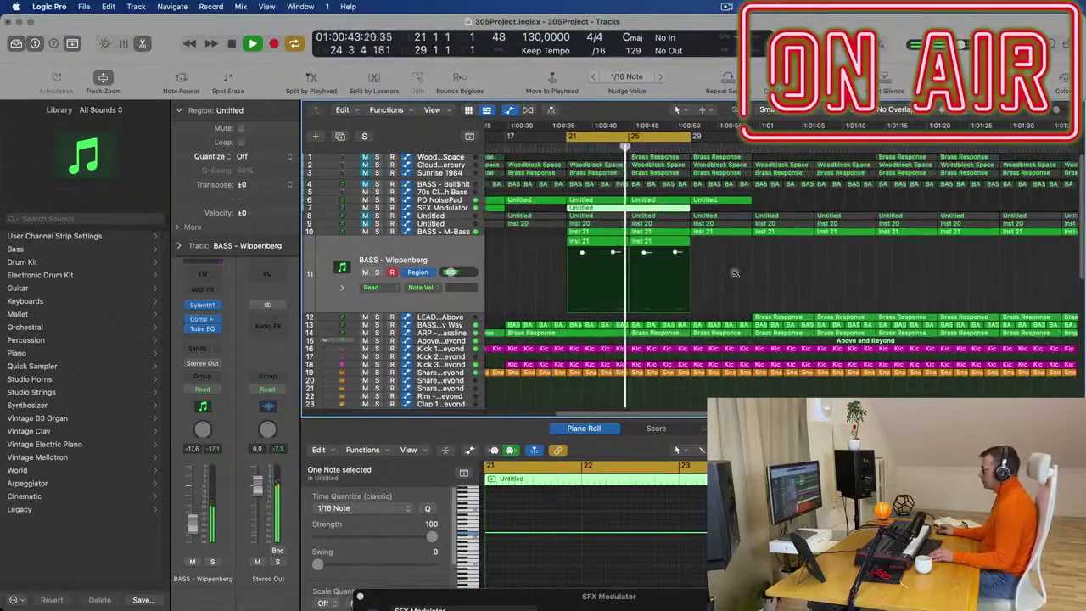
scroll(747, 275, down, 1)
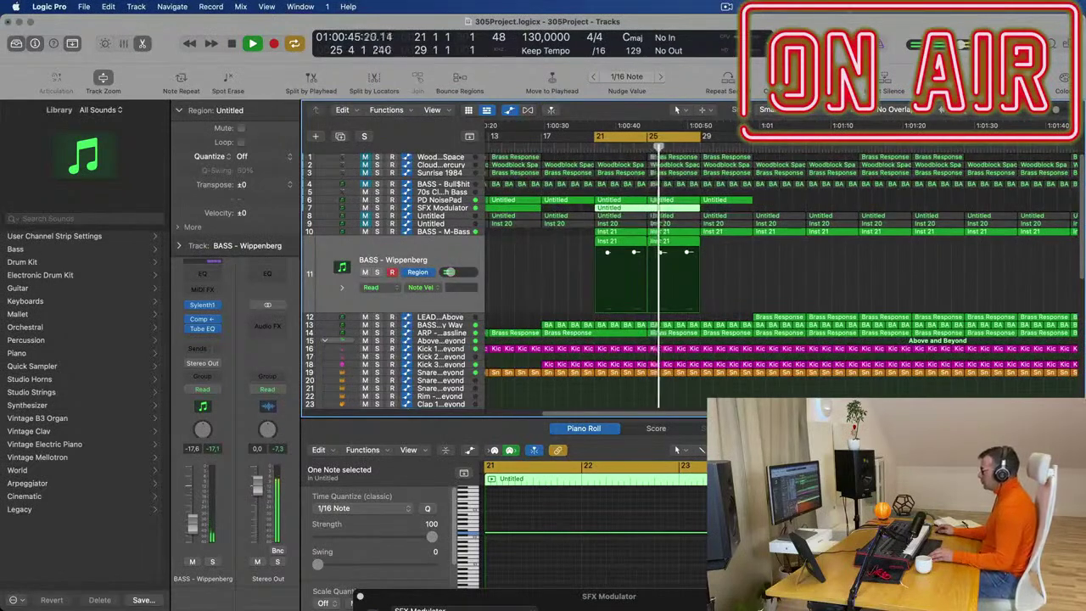
click(725, 7)
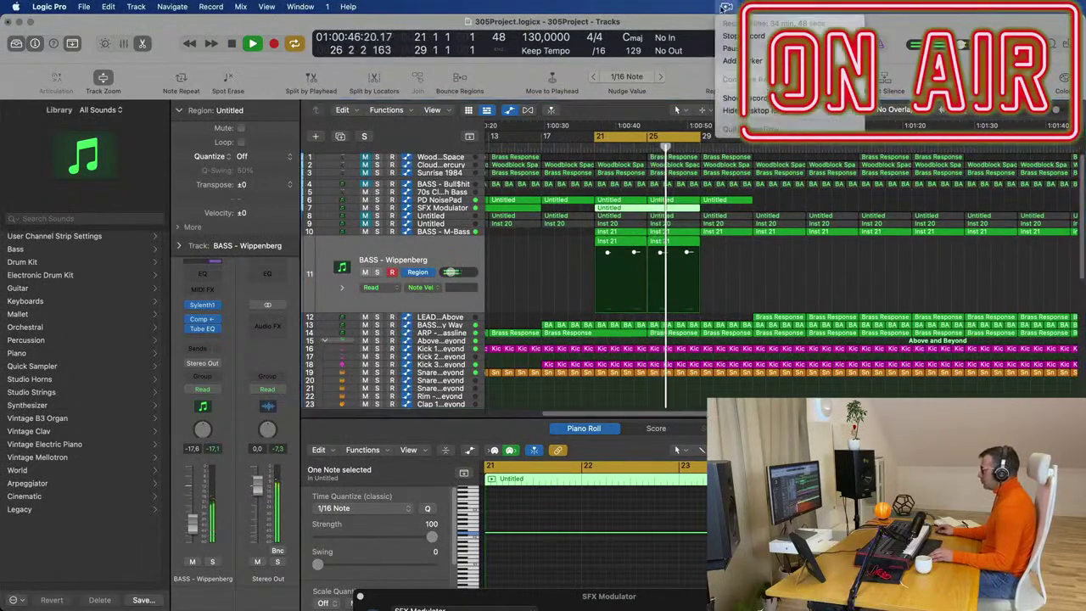
click(687, 77)
scroll(584, 223, down, 3)
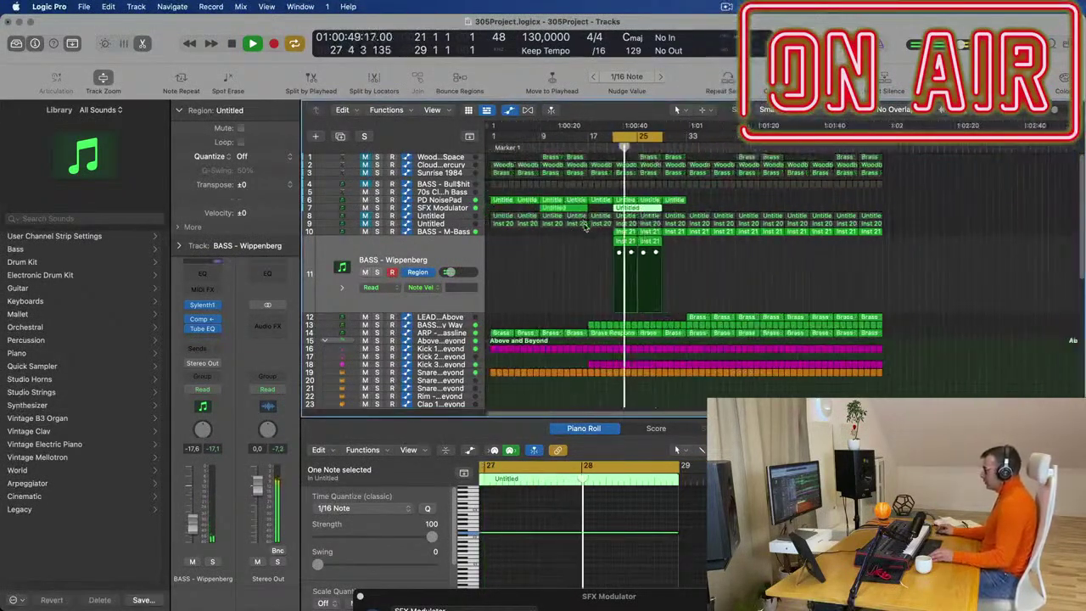
scroll(552, 237, up, 3)
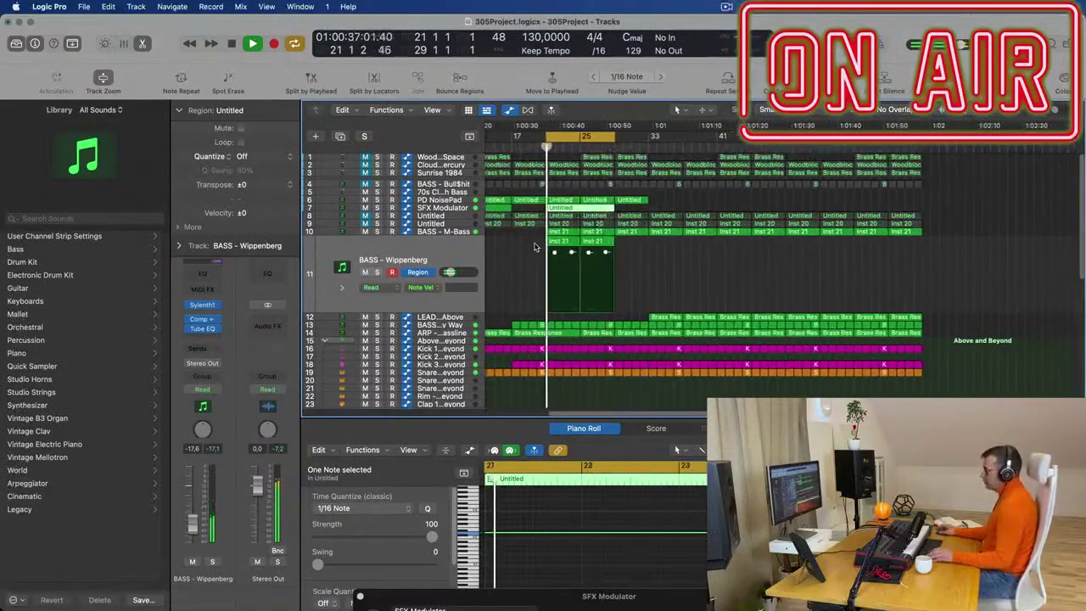
Unmute the Sunrise 1984 track and raise its volume to -5.2 dB
click(536, 254)
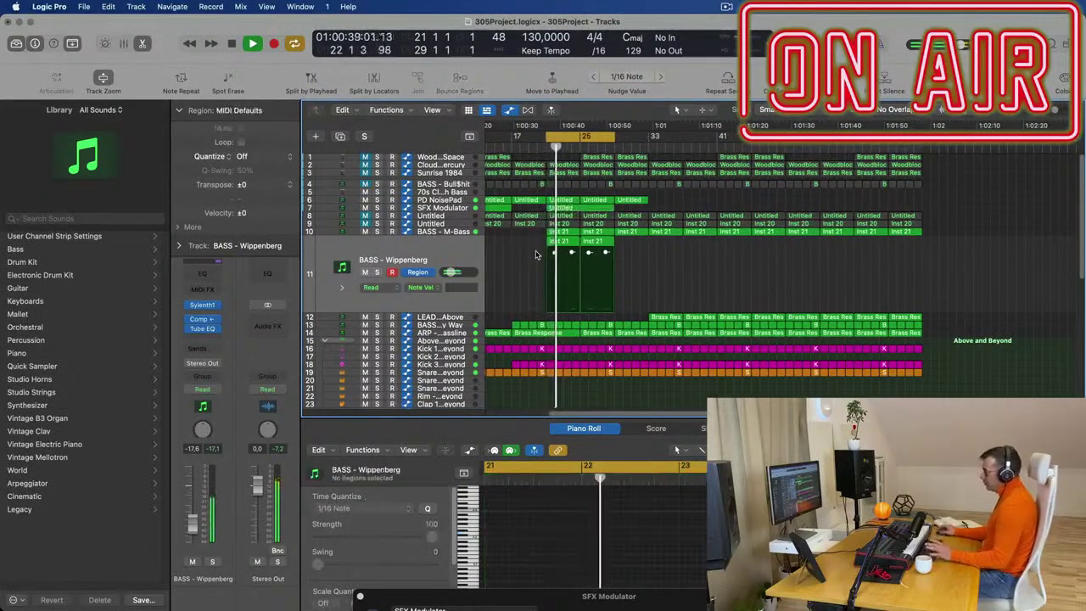
scroll(703, 280, up, 1)
scroll(703, 280, up, 1)
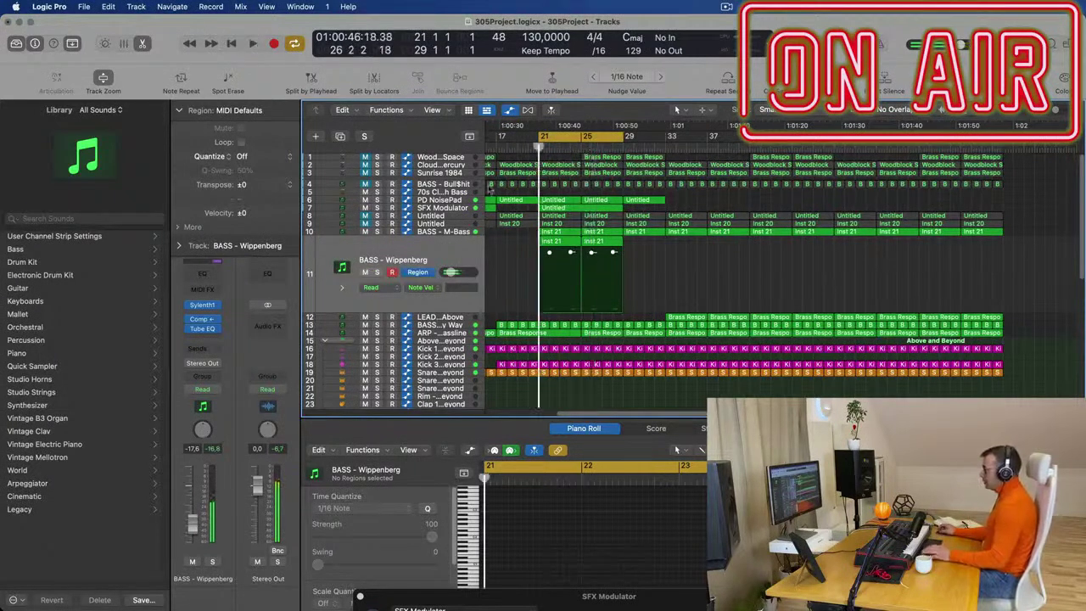
click(439, 165)
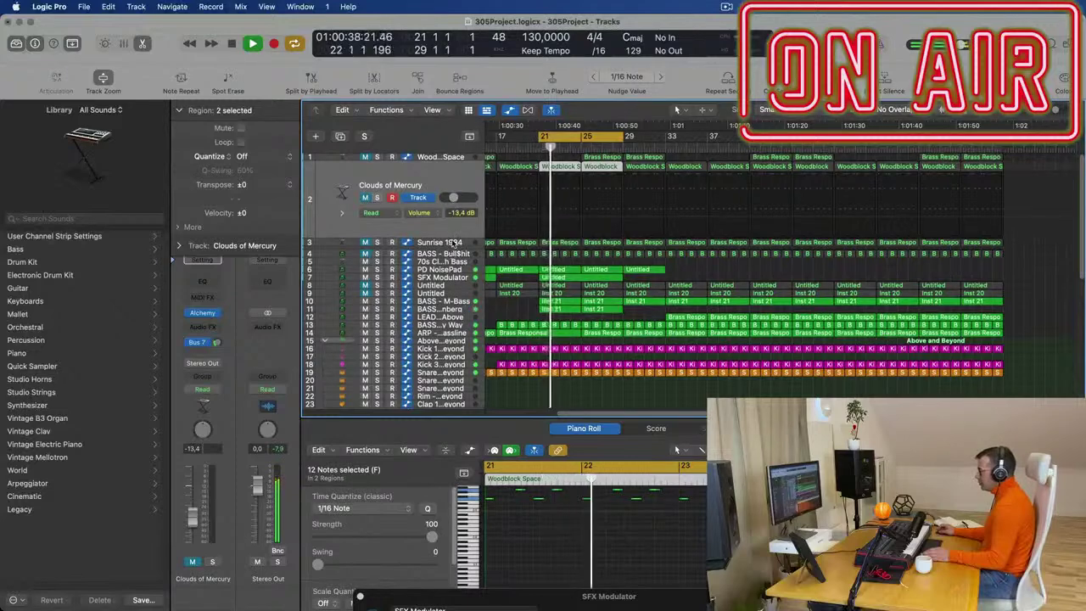
click(452, 244)
click(365, 206)
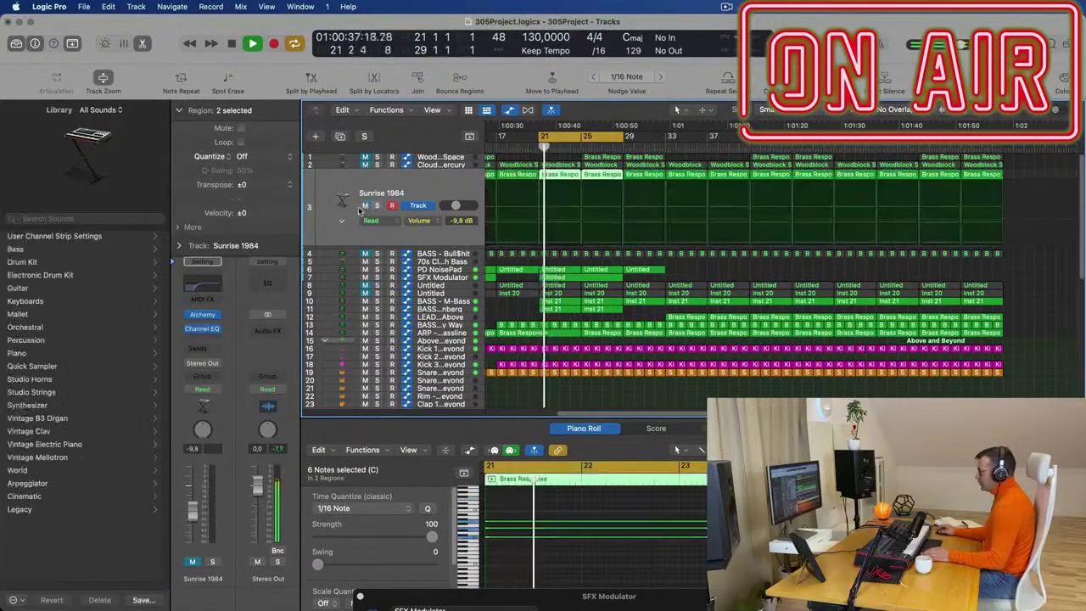
drag(194, 513, 193, 507)
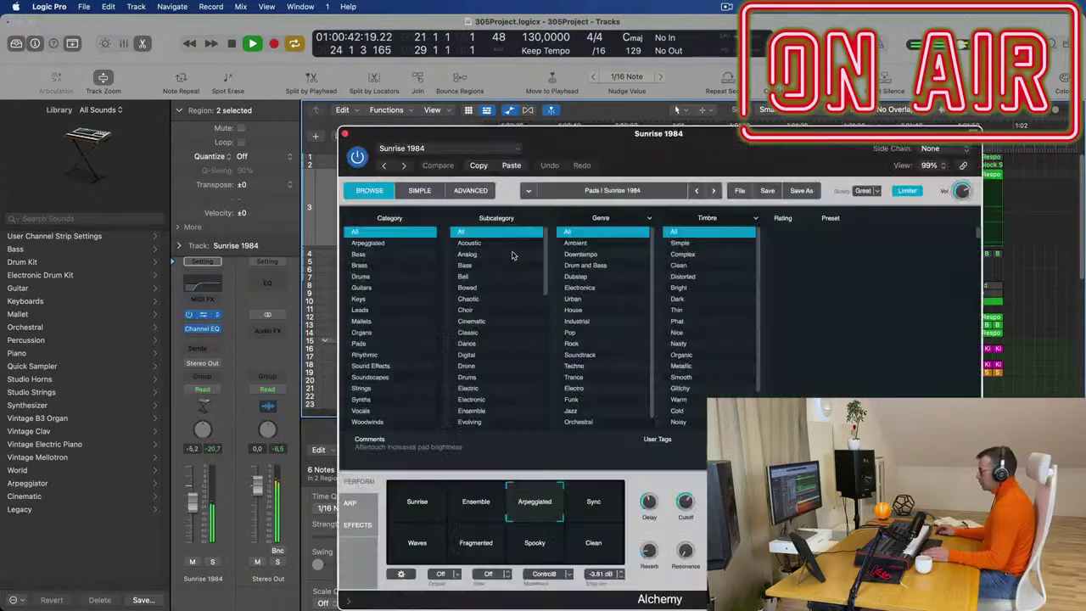
Change the arpeggiator's velocity step pattern in Sunrise 1984's Alchemy instrument and raise the track volume to -2.9 dB
click(202, 315)
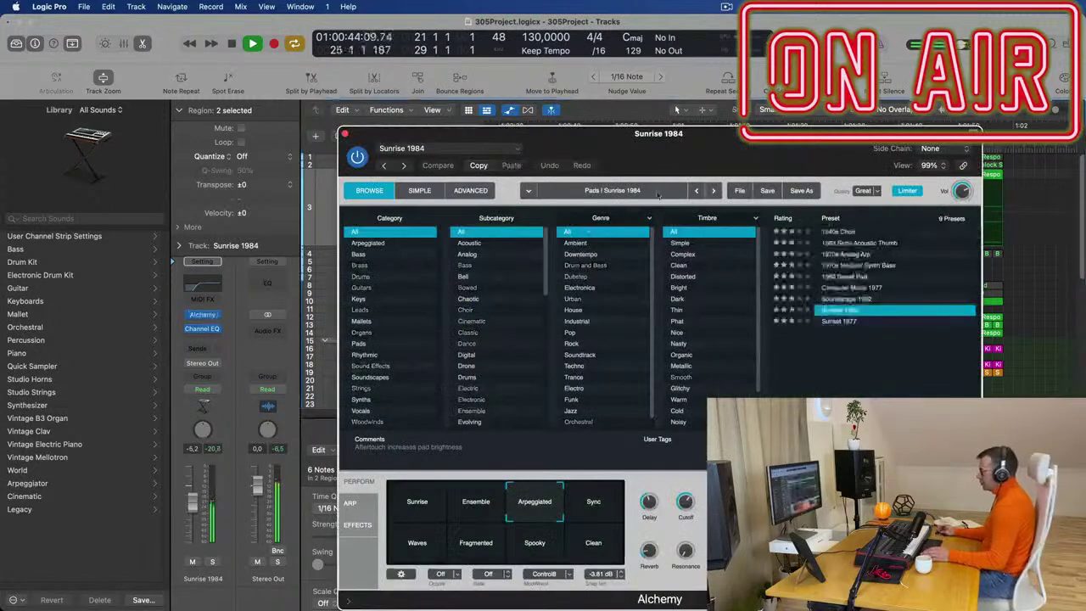
drag(682, 126, 718, 124)
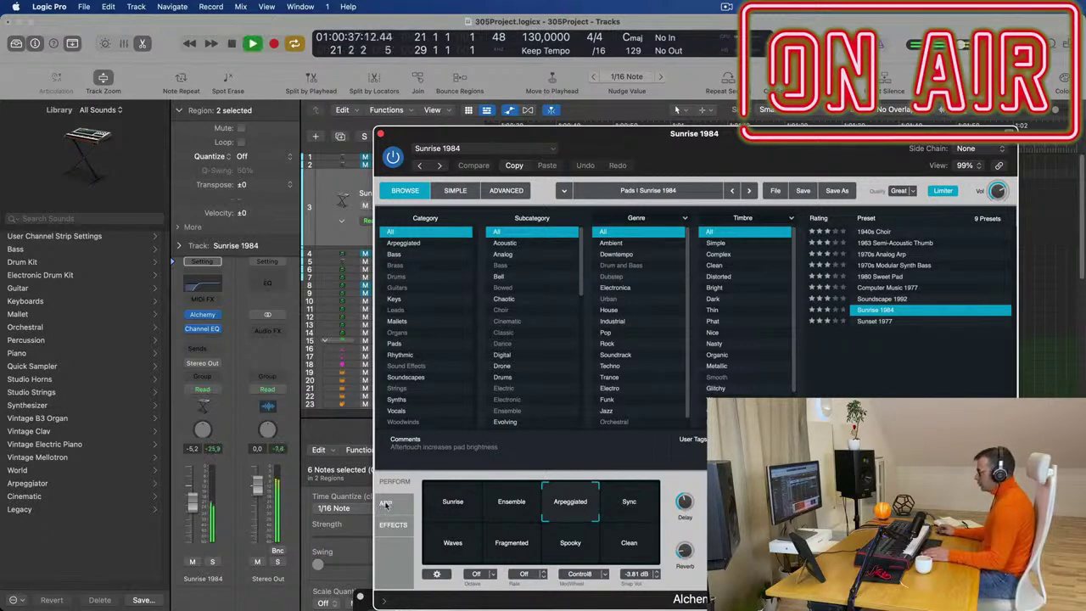
click(386, 503)
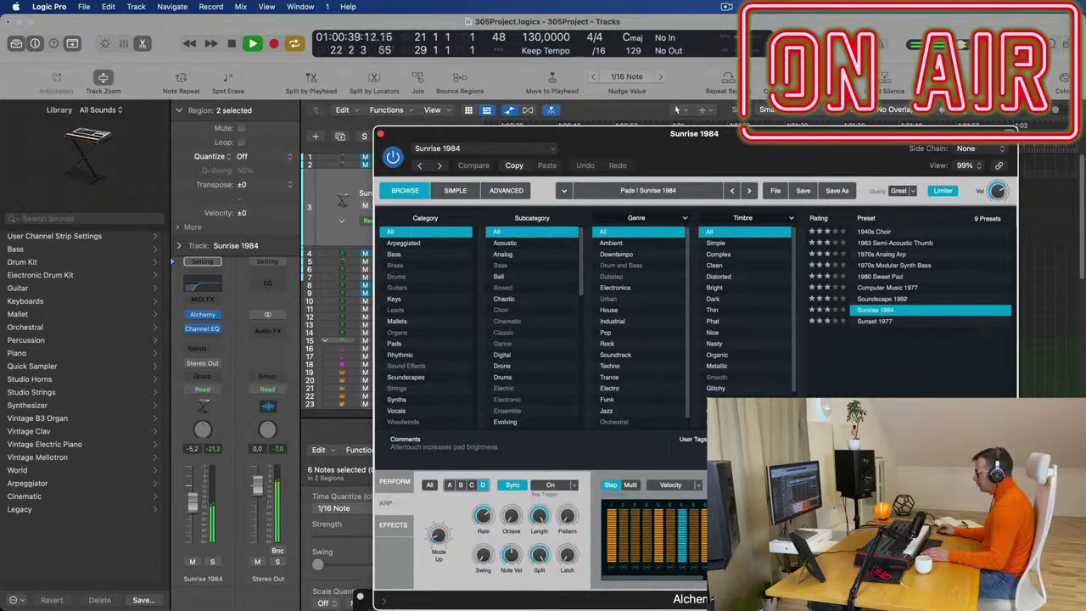
click(857, 485)
click(857, 462)
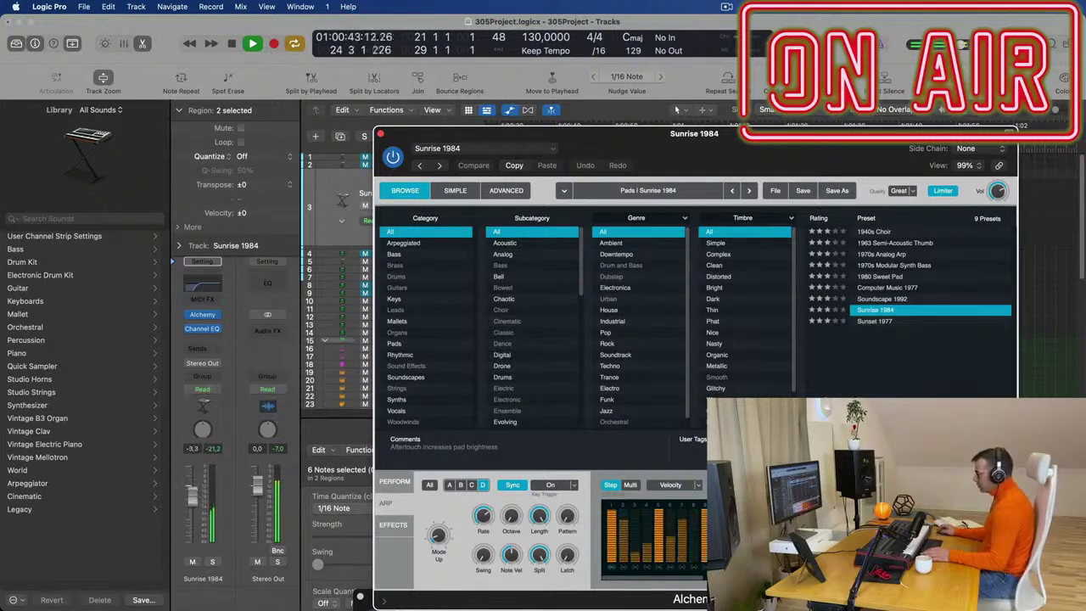
key(super+w)
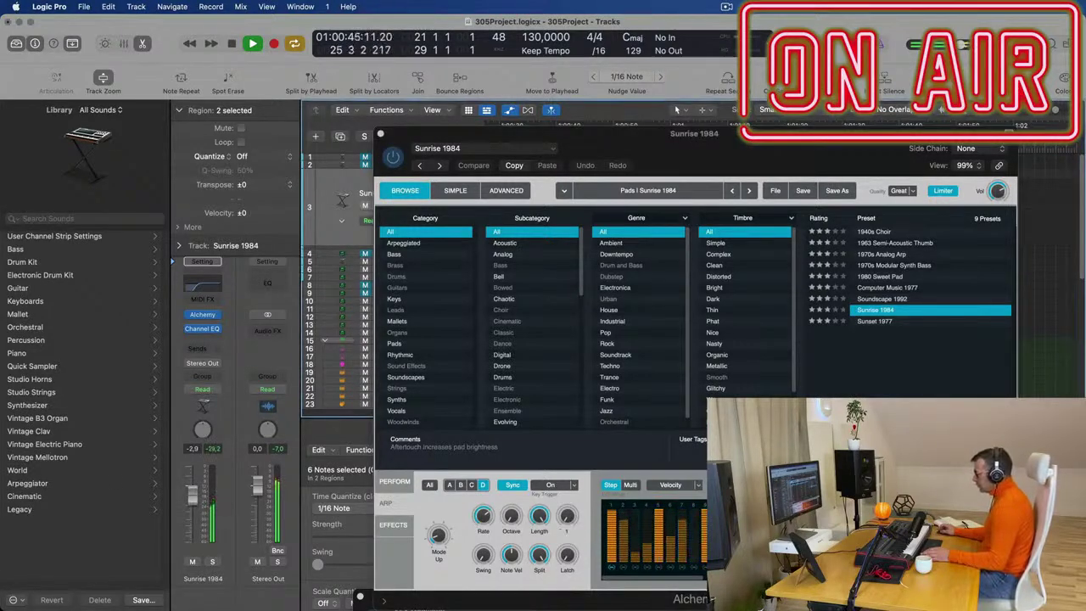
Give the Alchemy arpeggiator a rising velocity step pattern and set the Delay performance control to 68.5 %
click(857, 485)
click(857, 484)
click(855, 449)
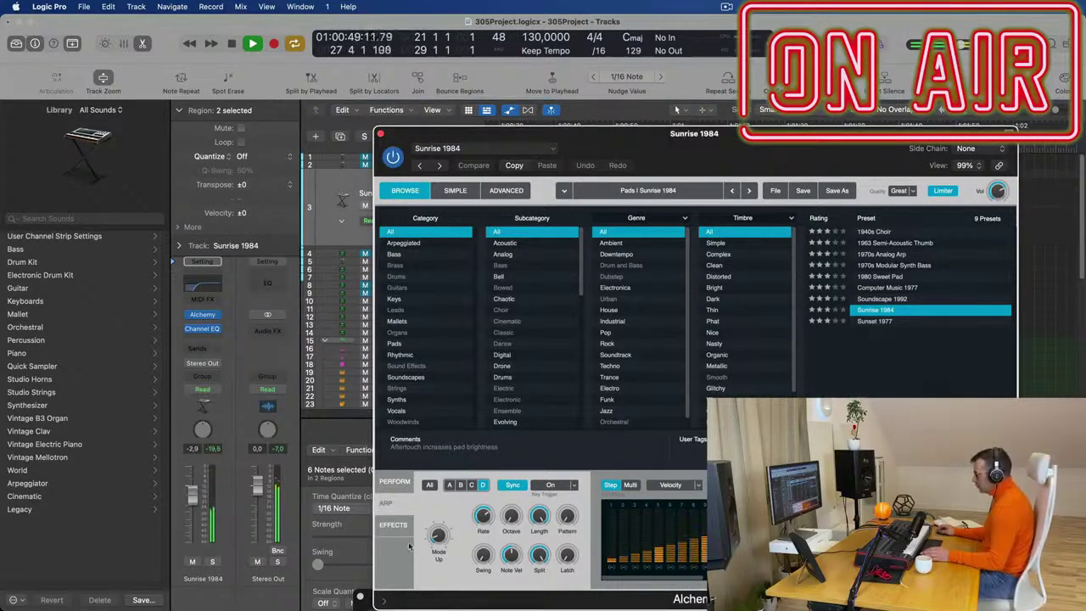
click(392, 481)
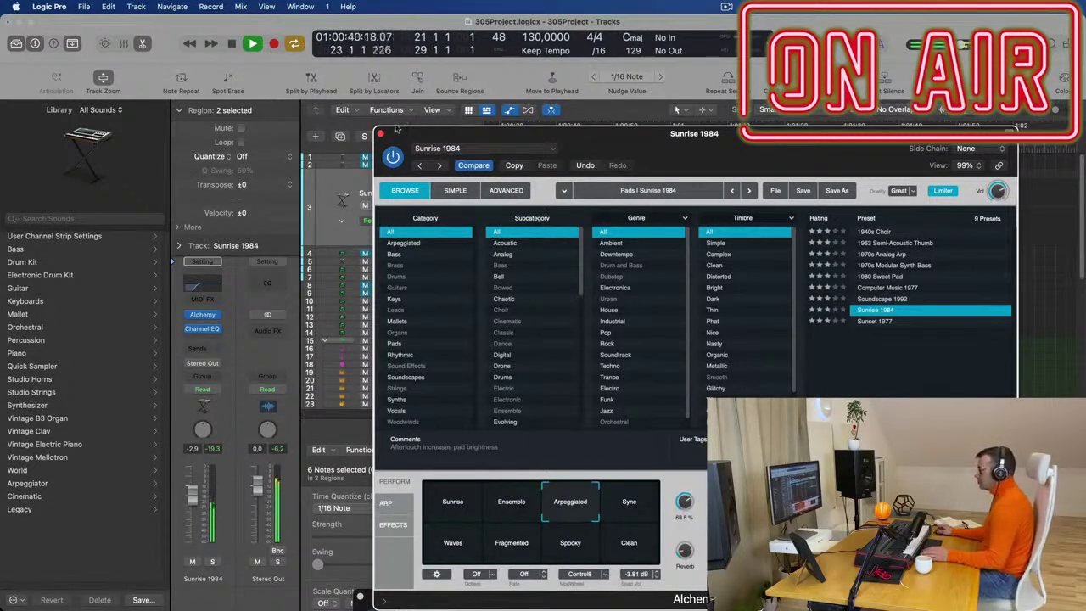
click(382, 135)
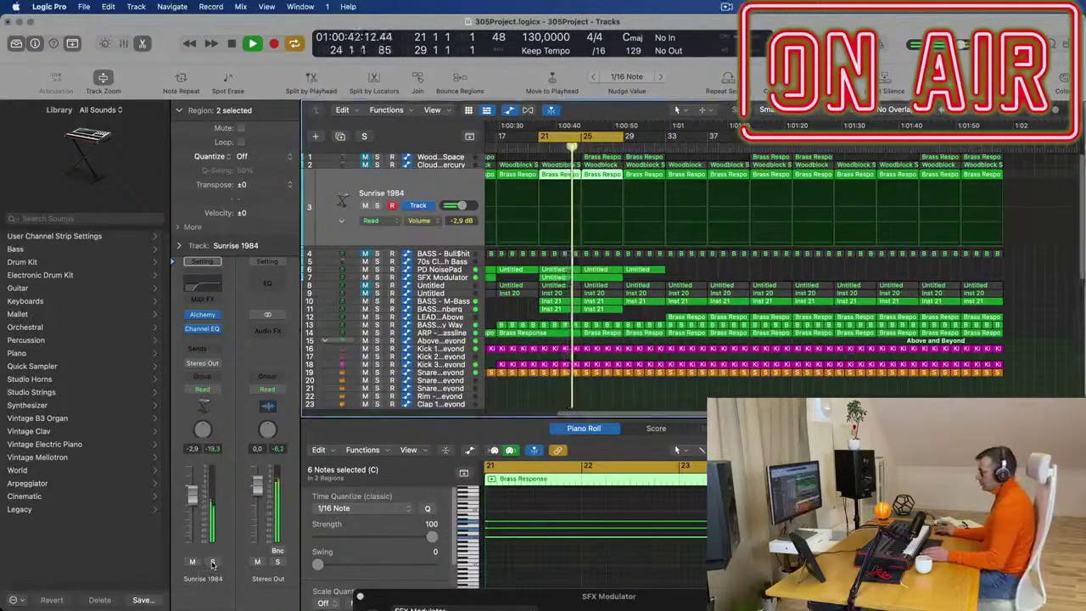
Solo Sunrise 1984 to check its sound, clear the solo, and mute the track
click(212, 562)
click(212, 563)
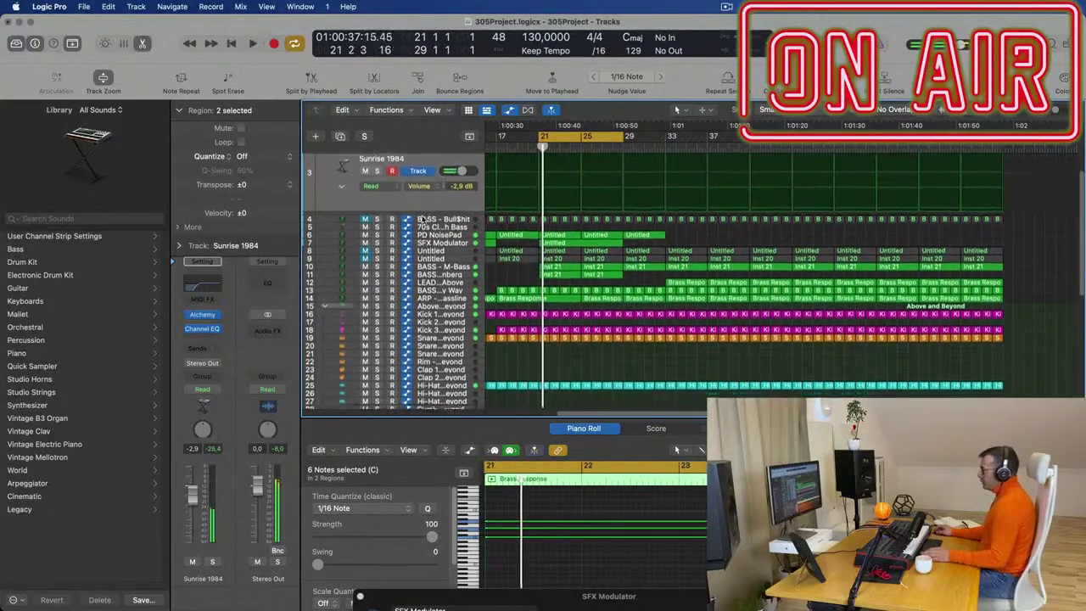
click(365, 206)
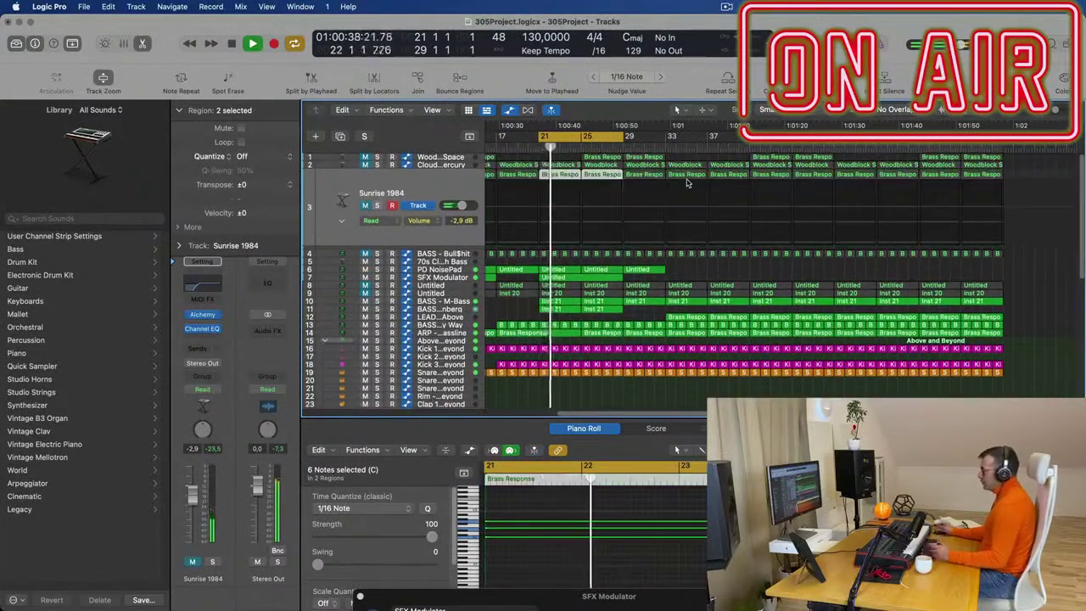
scroll(551, 279, down, 1)
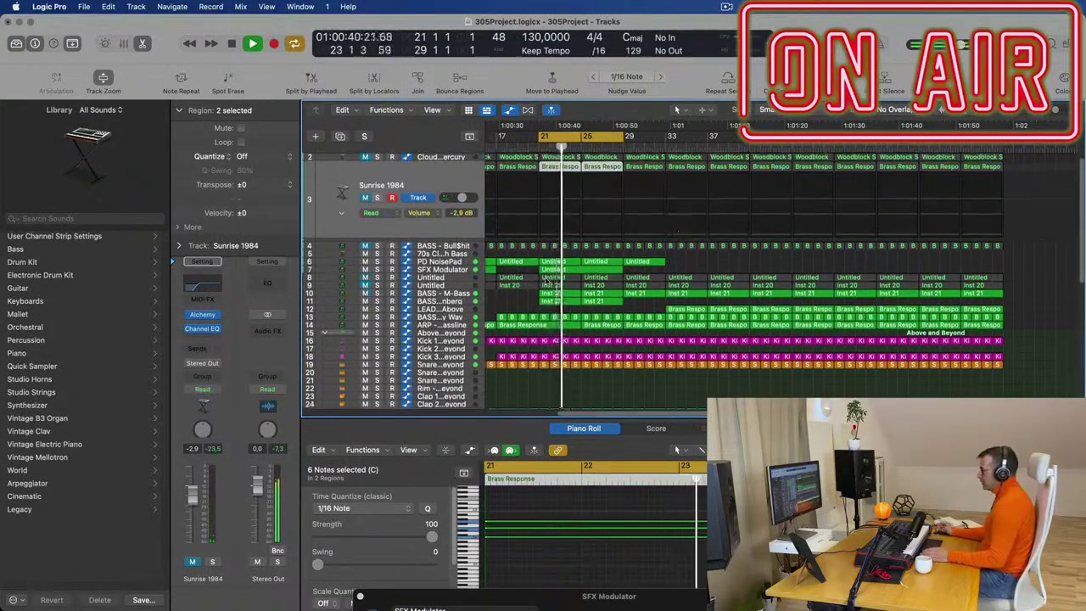
key(space)
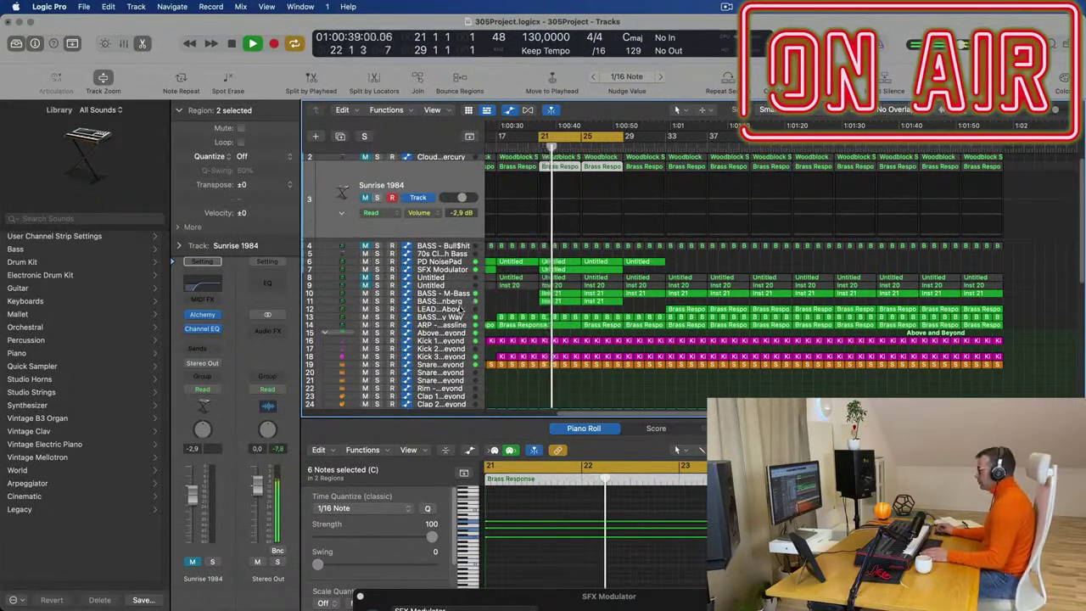
Create an empty duplicate of the LEAD - From Above track with the same settings directly below it
click(461, 308)
key(space)
key(space)
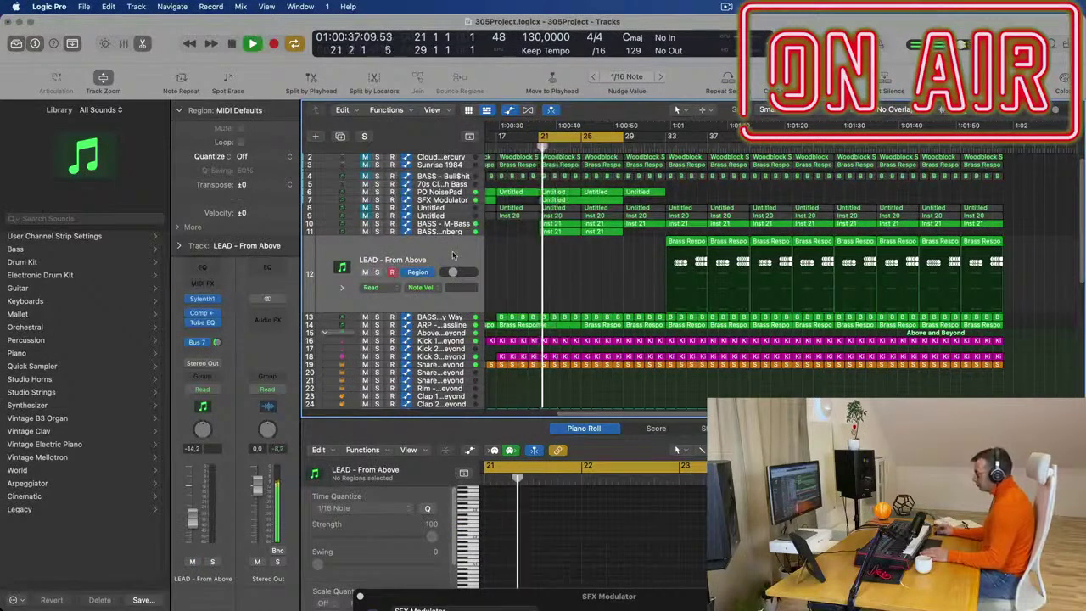
key(space)
key(space)
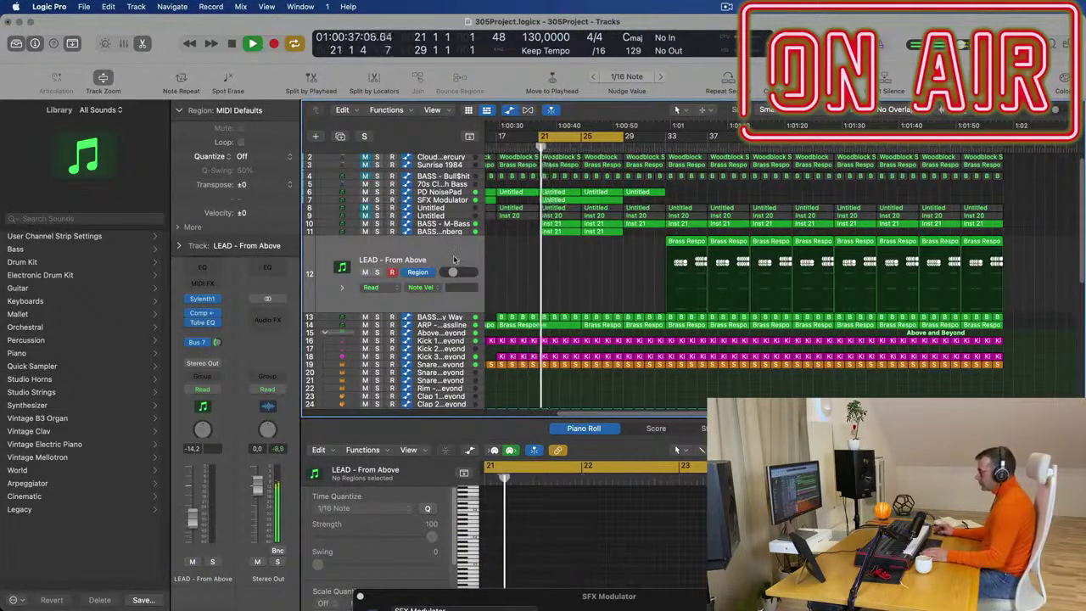
key(super+d)
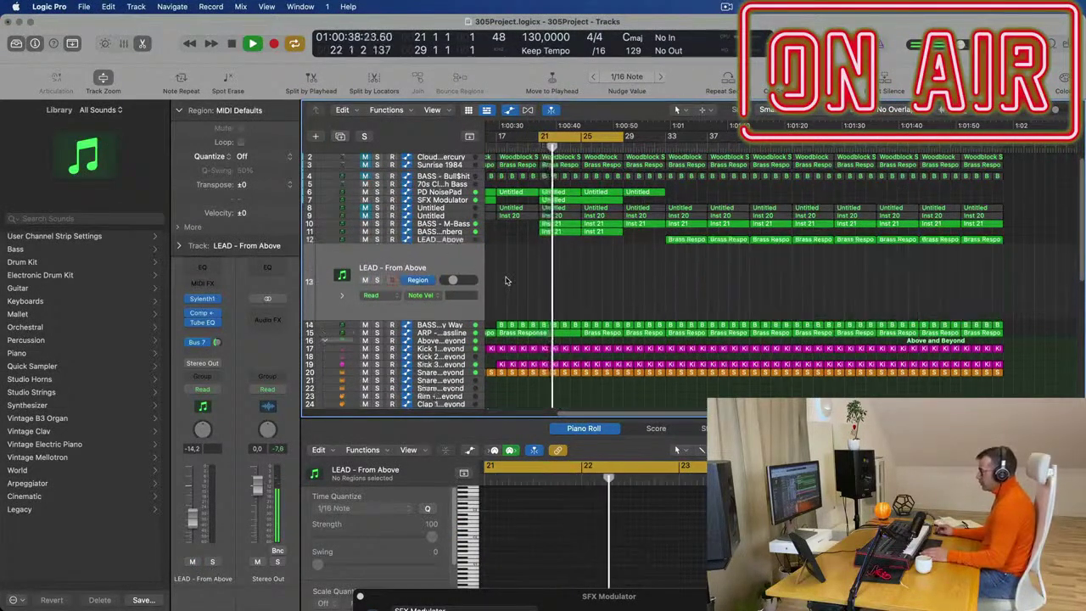
key(space)
key(space)
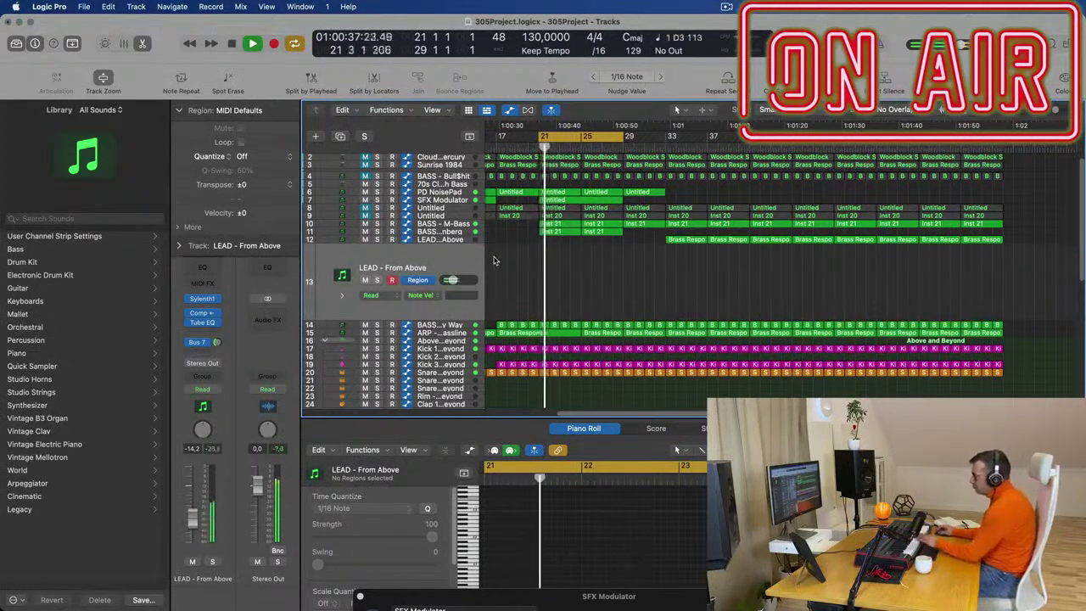
Load the PAD - Anjuna Pad preset in Sylenth1 on the duplicated track
click(205, 298)
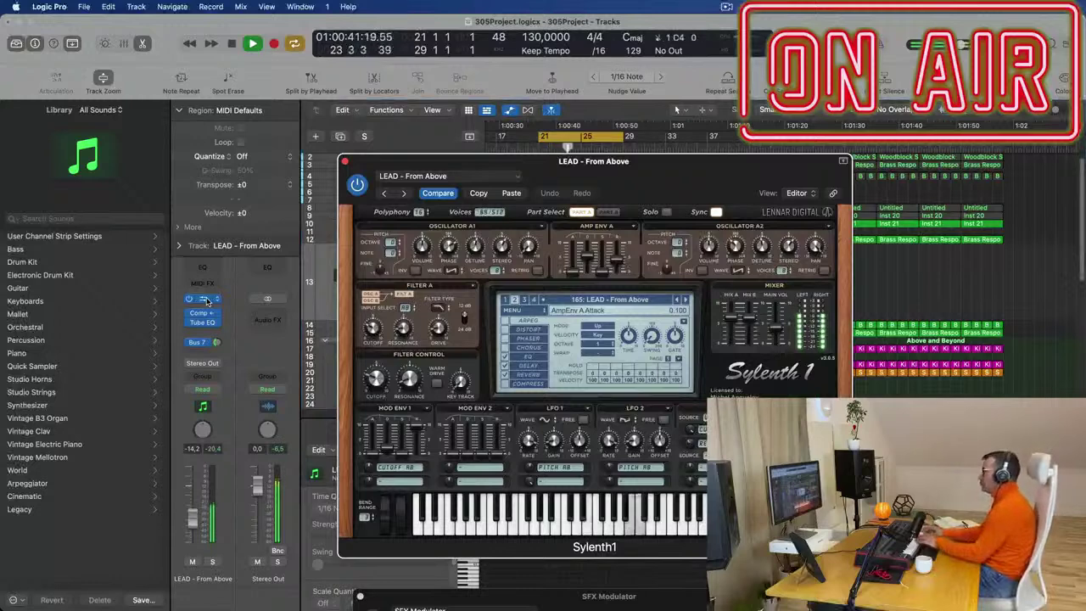
click(609, 300)
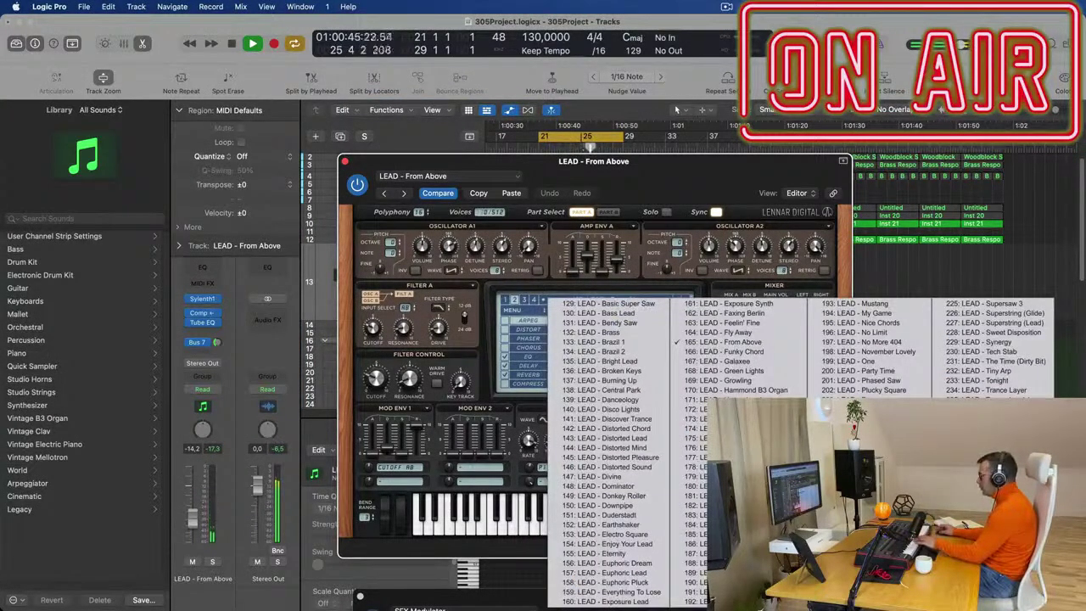
click(987, 515)
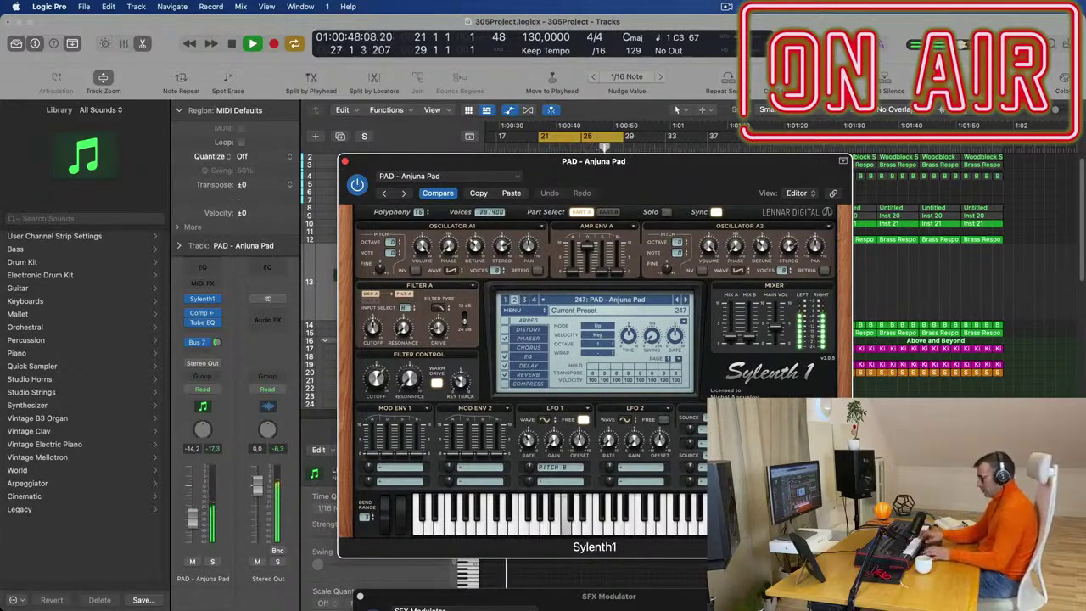
Record a pad part from bar 21 on the PAD - Anjuna Pad track and close the Sylenth1 window
key(r)
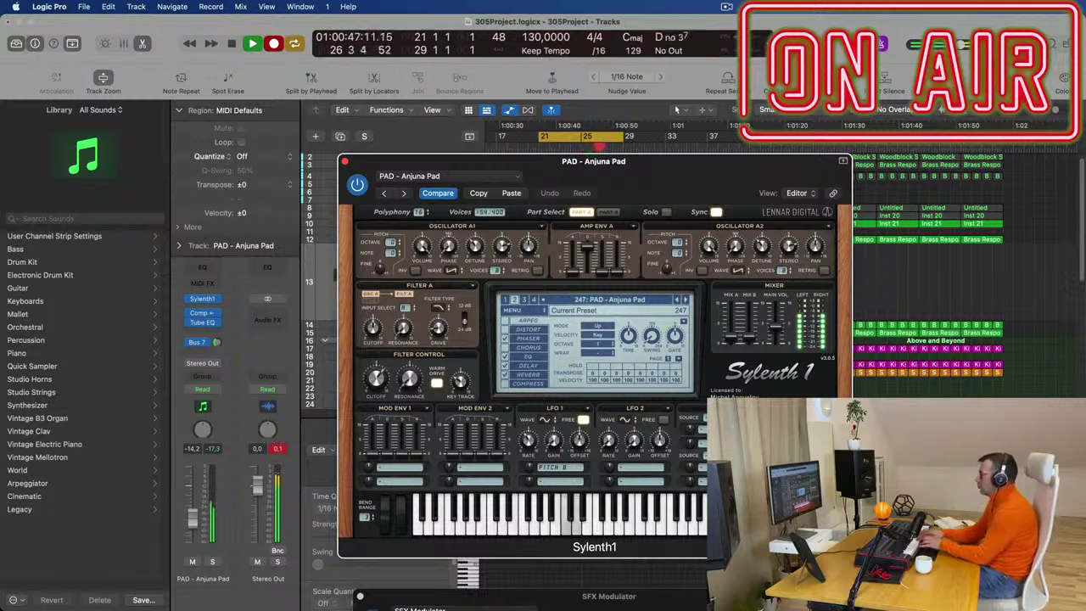
key(space)
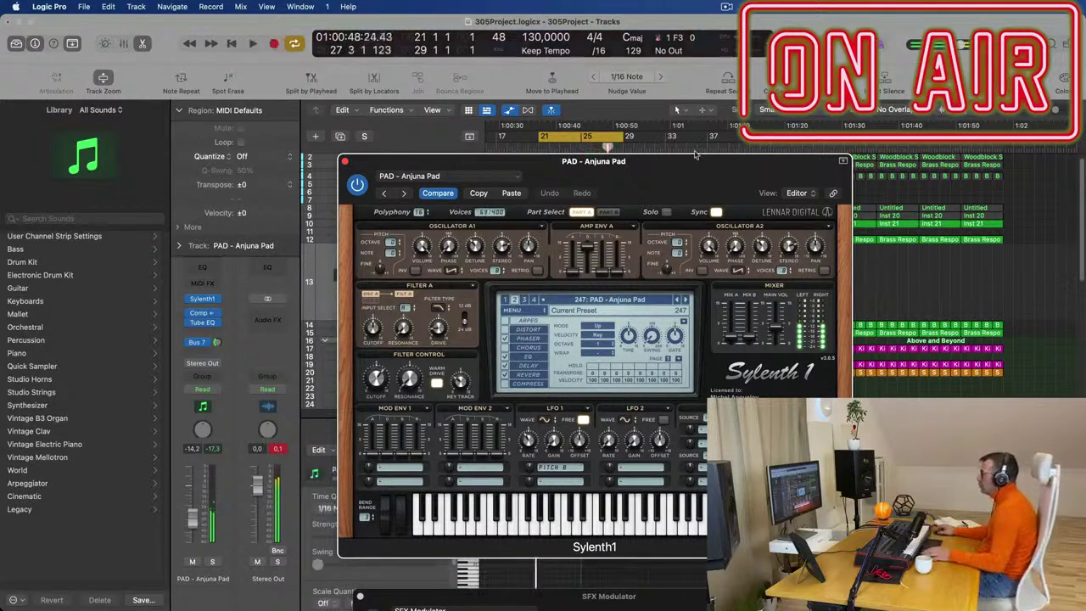
key(space)
key(super+w)
key(space)
key(space)
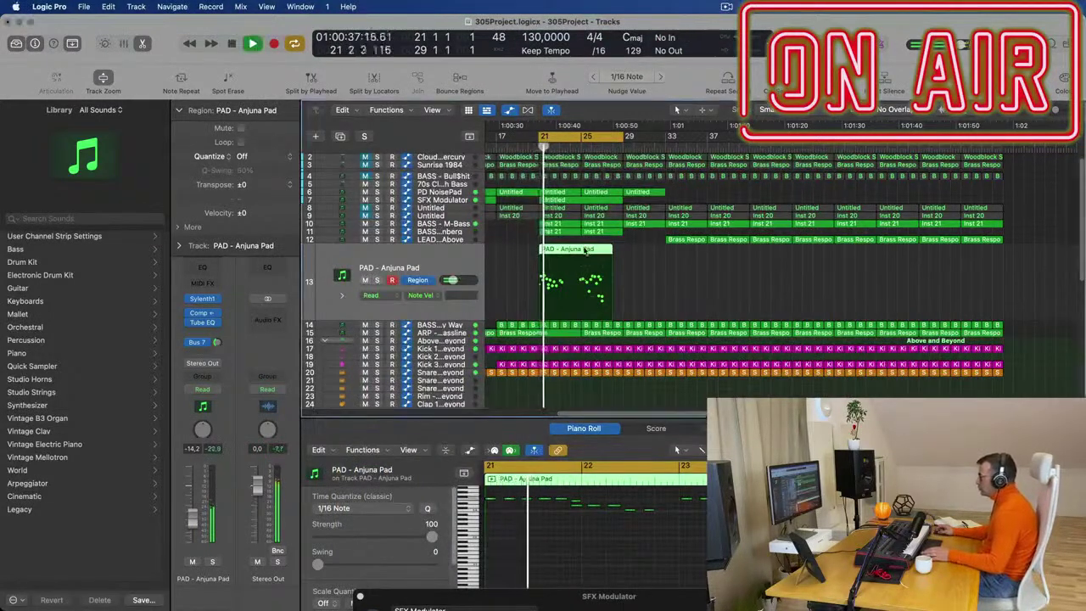
Select all notes of the recorded PAD - Anjuna Pad region in the Piano Roll
key(e)
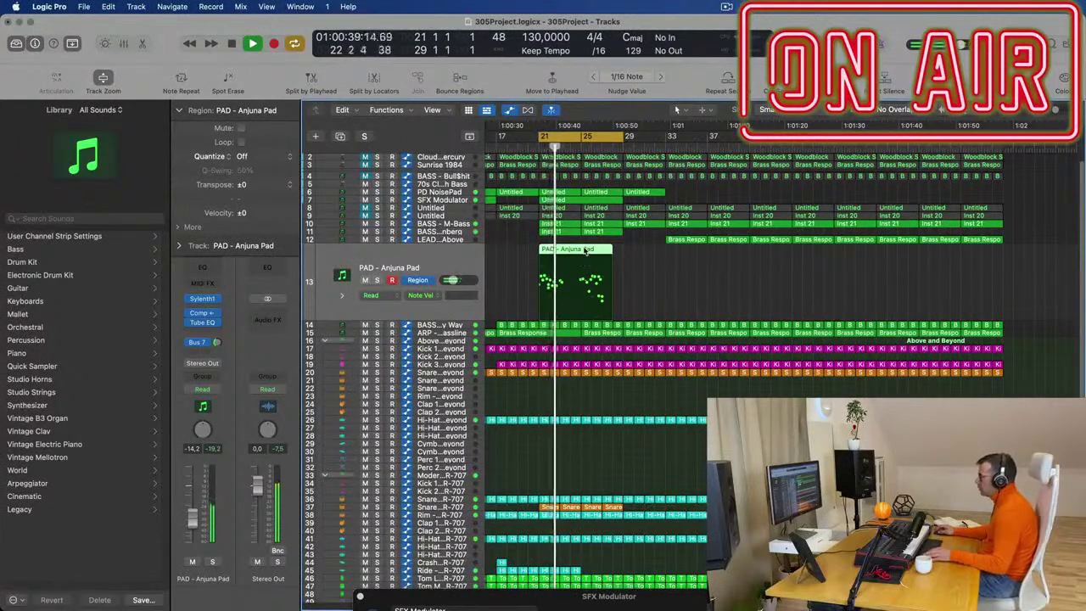
key(e)
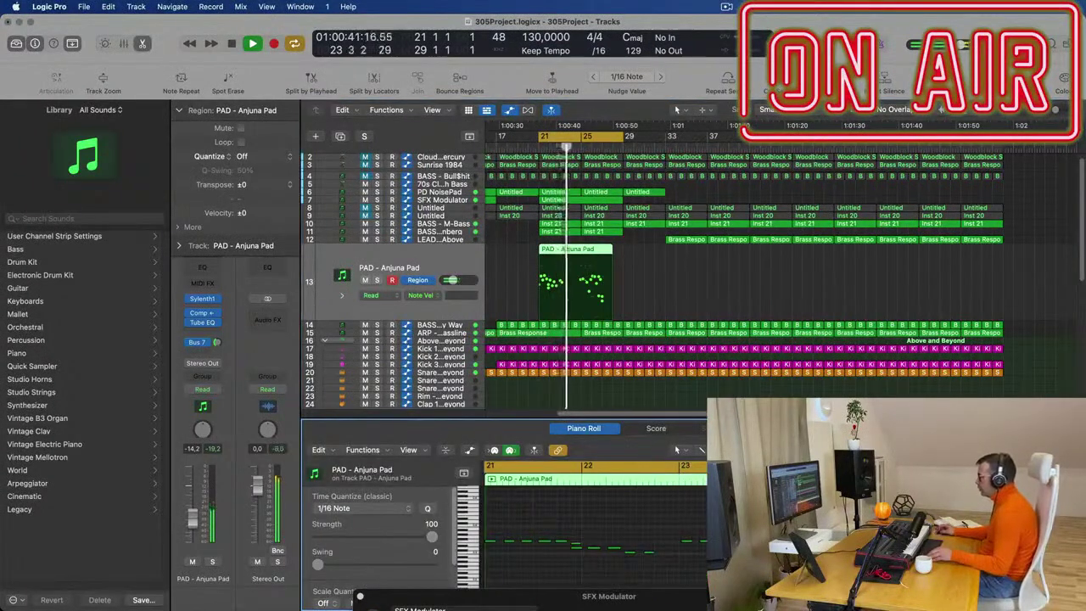
key(super+Left)
key(super+Left)
key(super+Left)
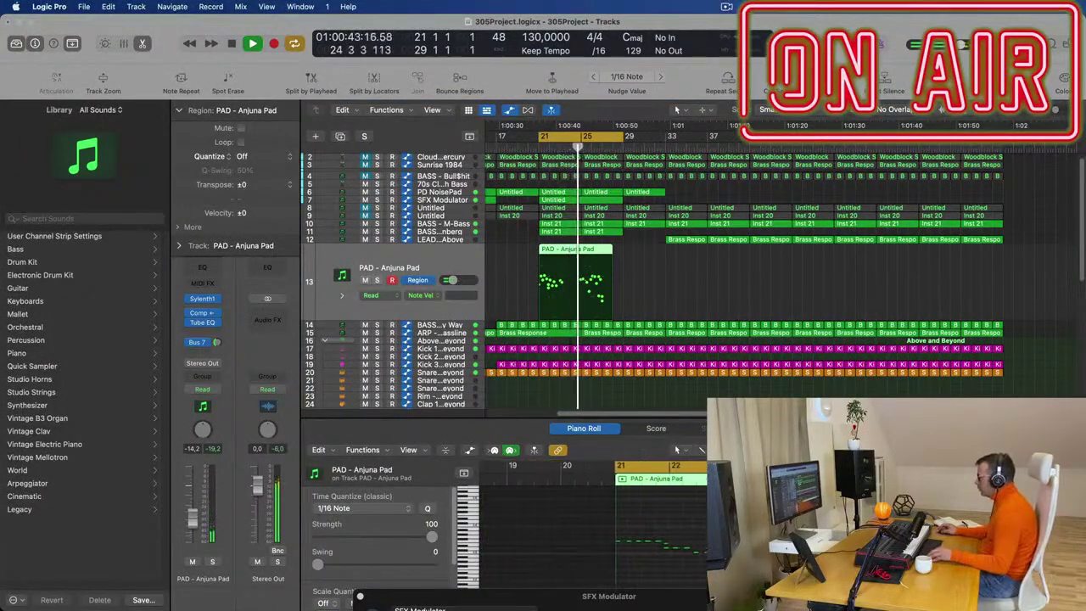
key(super+a)
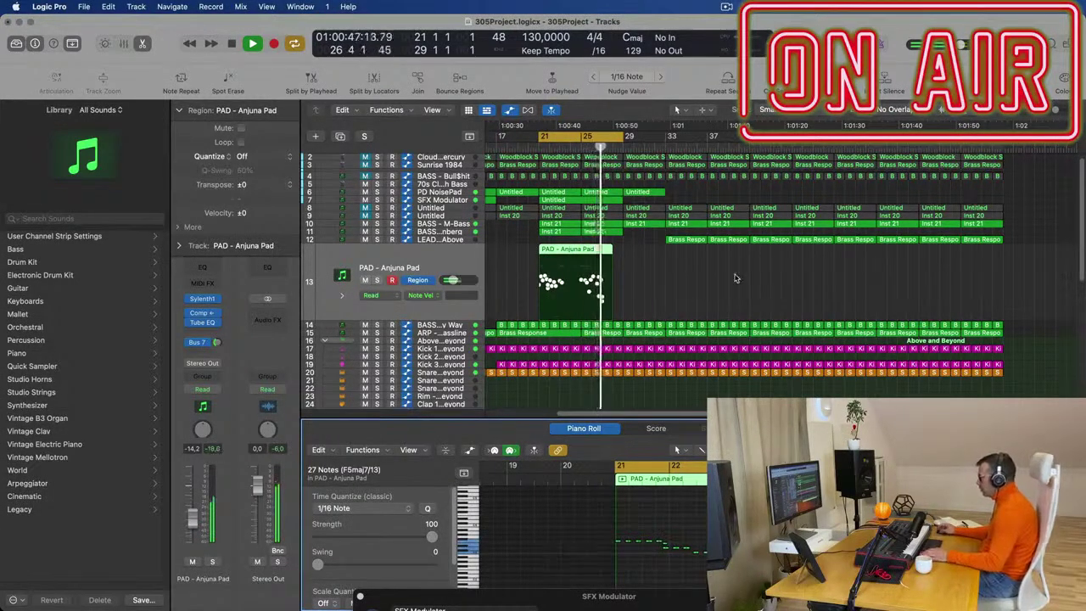
Keep only the PAD - Anjuna Pad region's part from bar 25, move it to bar 21, and show Track automation for the track
key(space)
key(space)
super+double_click(581, 251)
click(563, 250)
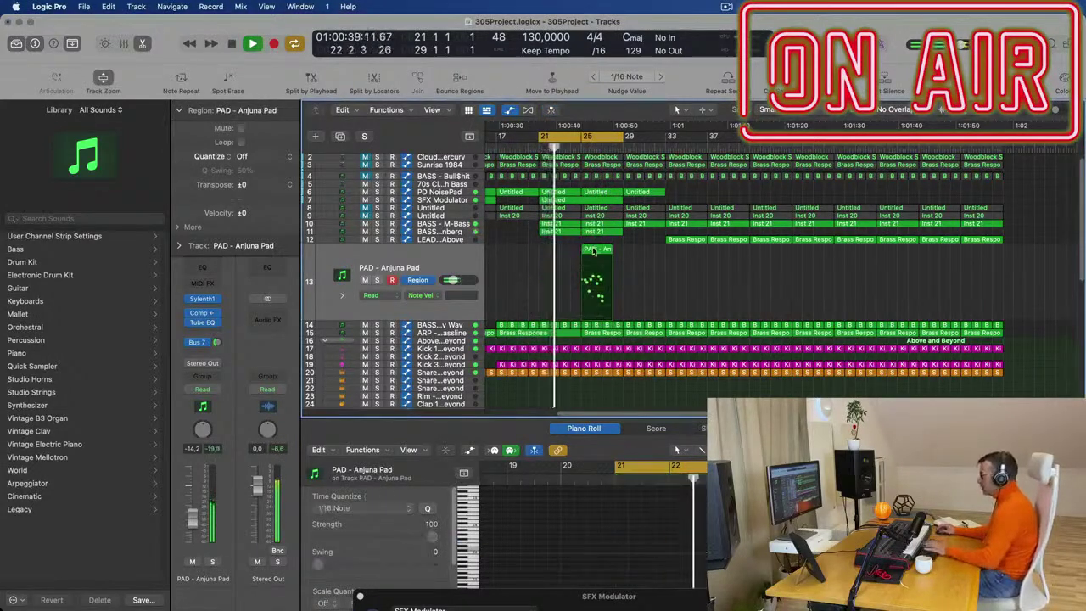
drag(564, 251, 551, 256)
click(420, 281)
Play back the moved PAD - Anjuna Pad region from bar 21 while examining its notes in the Piano Roll
key(space)
key(space)
scroll(684, 538, up, 5)
scroll(693, 540, up, 2)
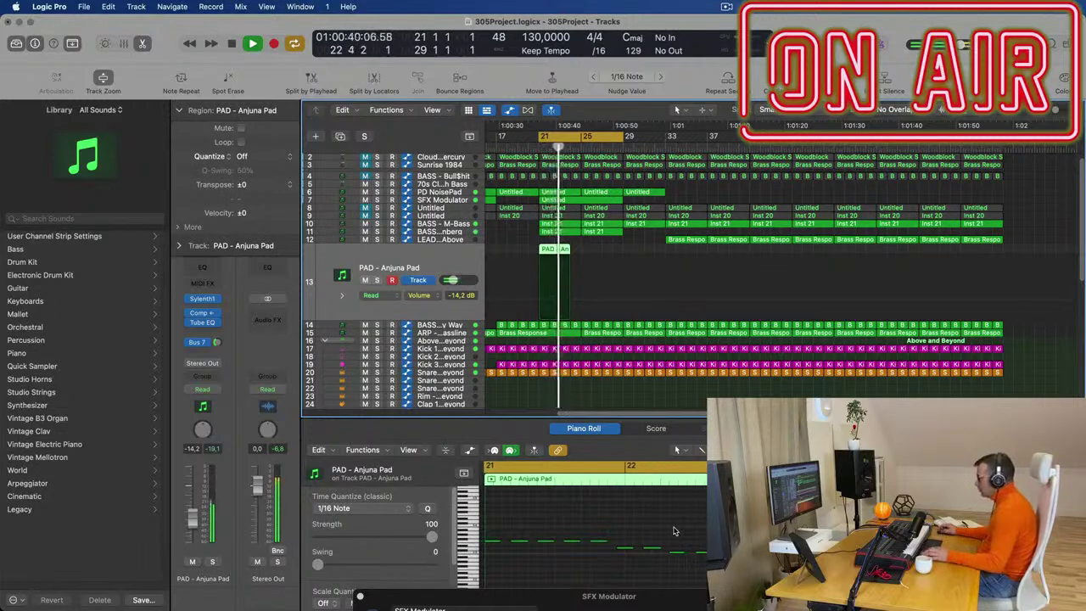
key(space)
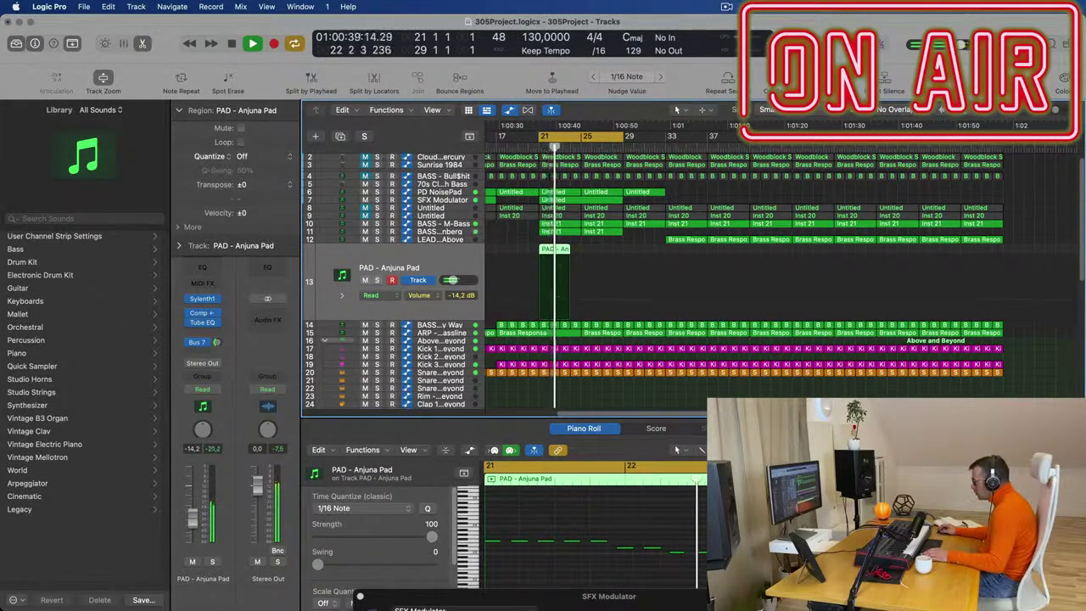
key(space)
click(689, 571)
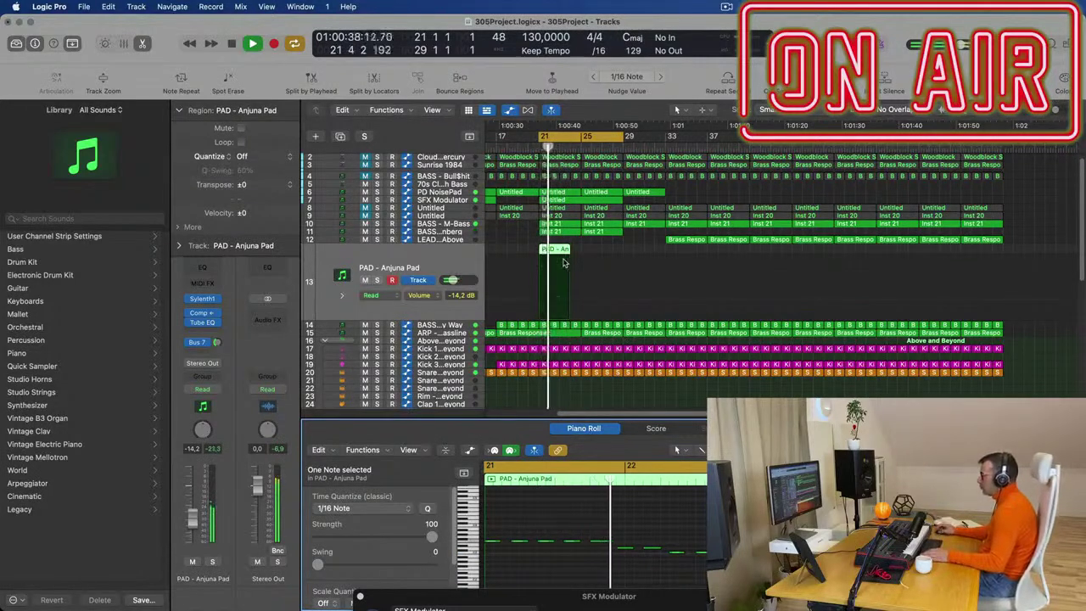
click(400, 273)
key(space)
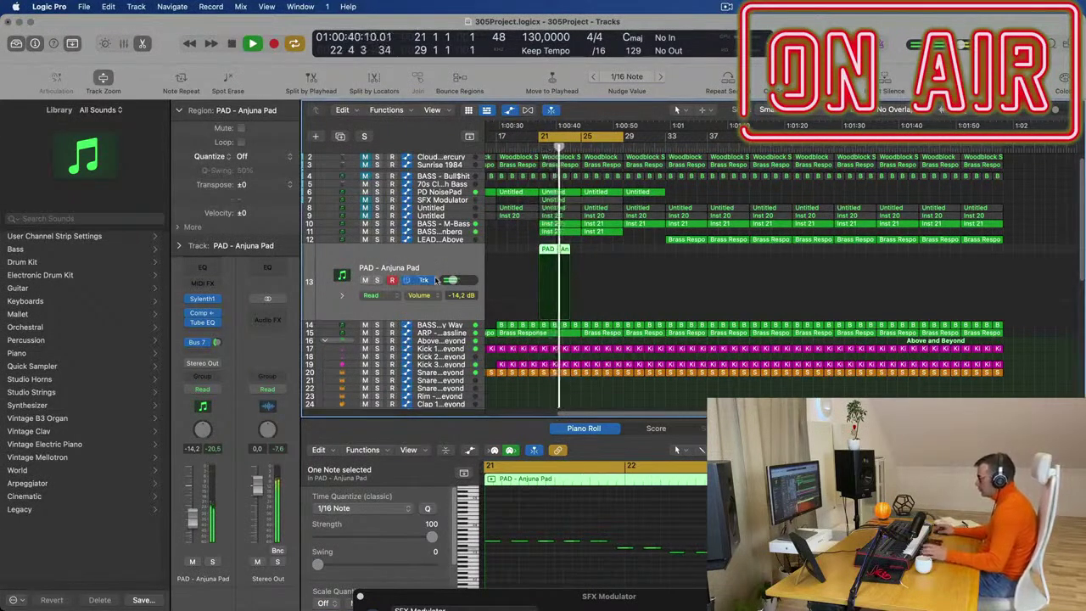
key(space)
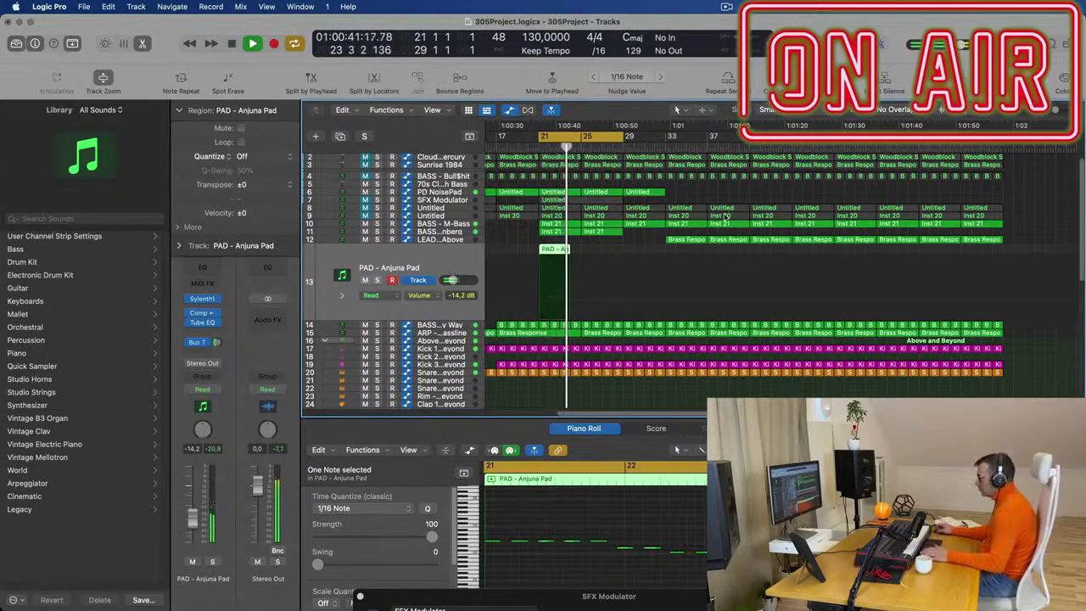
key(space)
Extend the PAD - Anjuna Pad region's end to bar 25 and select its notes in the Piano Roll
click(538, 249)
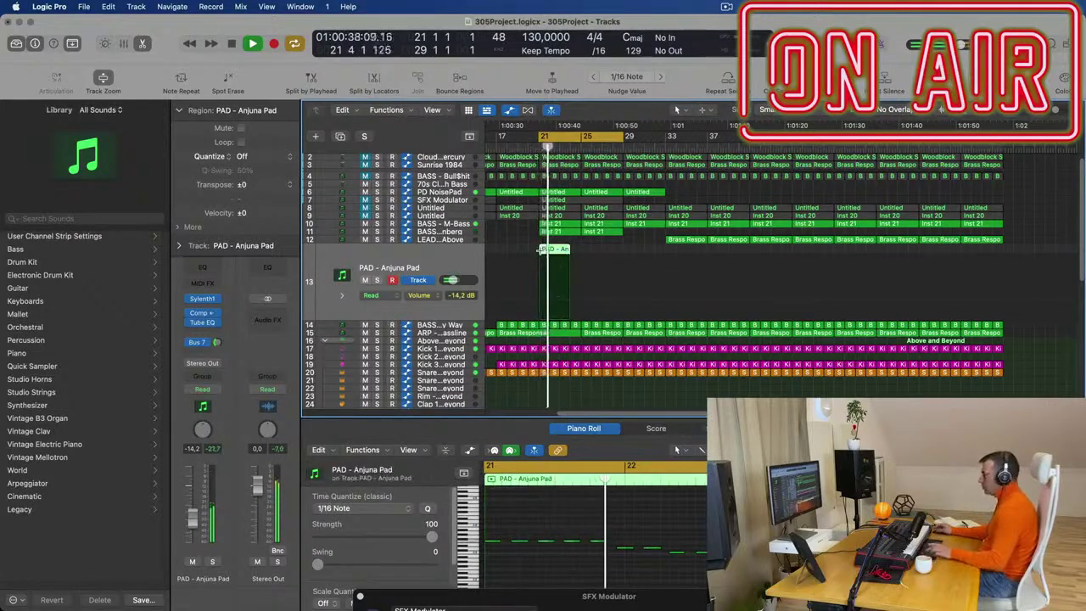
drag(570, 248, 581, 253)
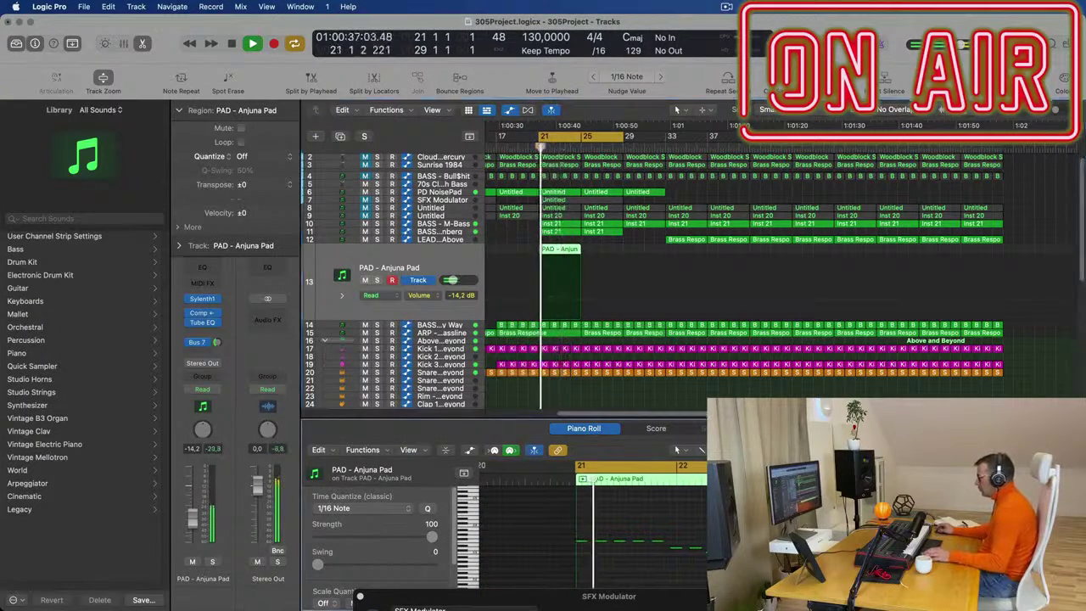
click(763, 547)
drag(763, 532, 583, 570)
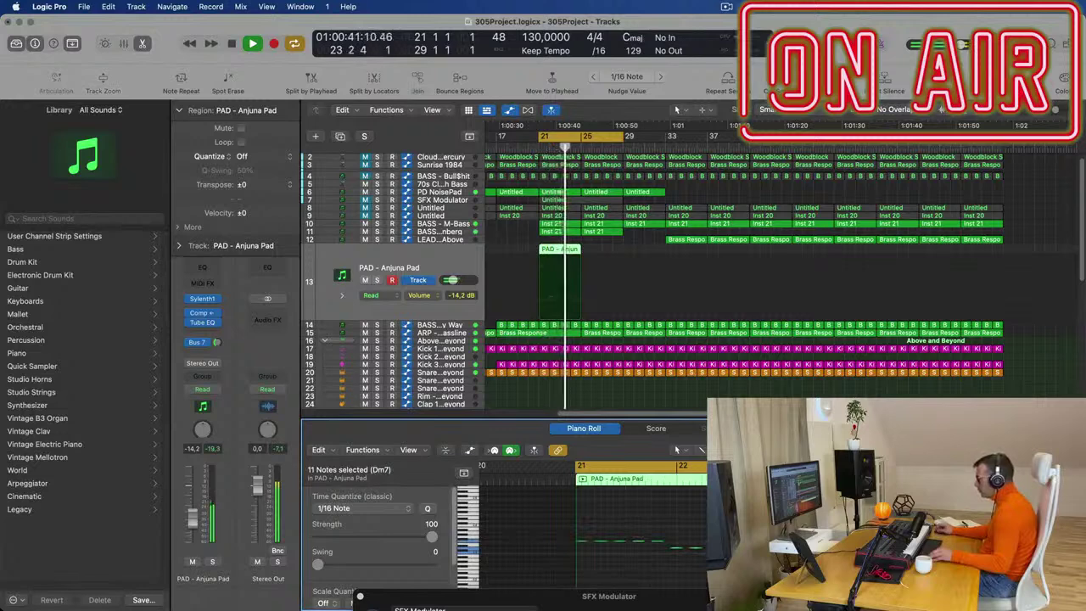
key(super+Left)
key(super+Left)
key(super+Left)
key(super+Left)
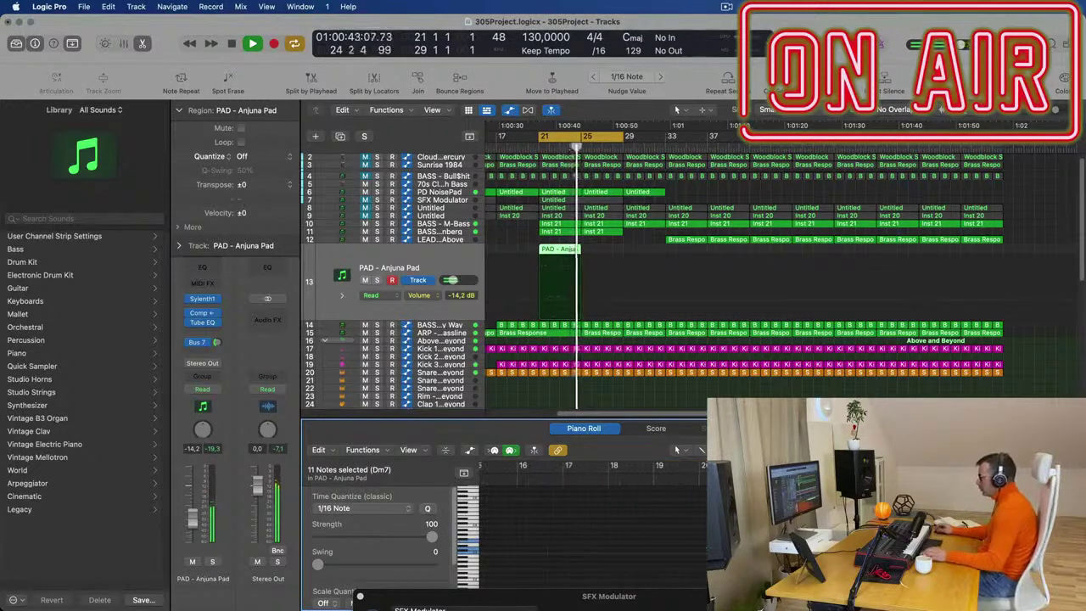
Repeat the PAD - Anjuna Pad region once from bar 25 and select both regions on the track
click(594, 251)
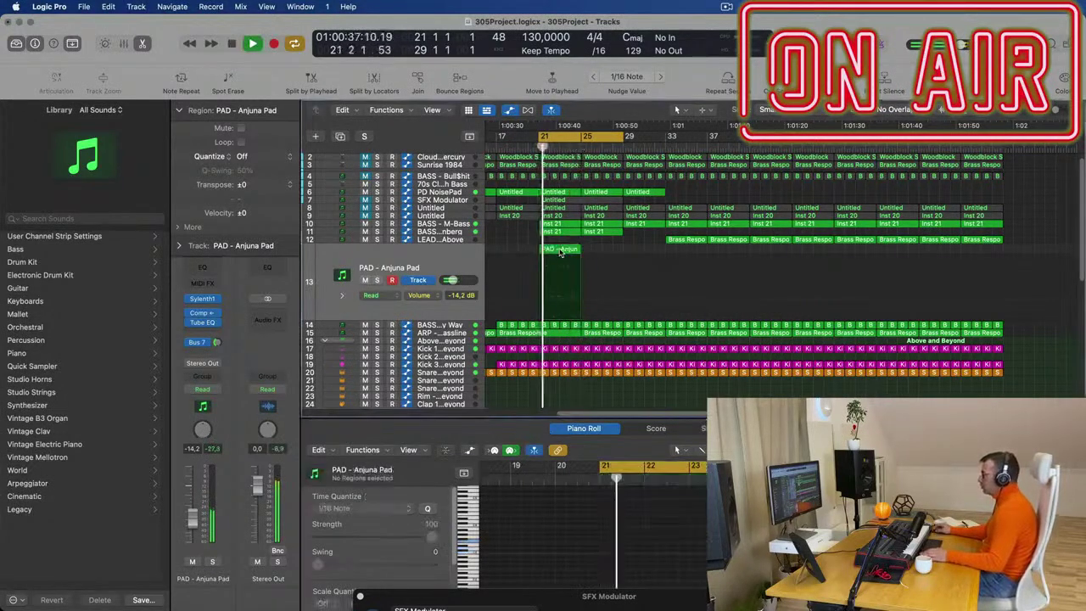
click(560, 249)
key(super+r)
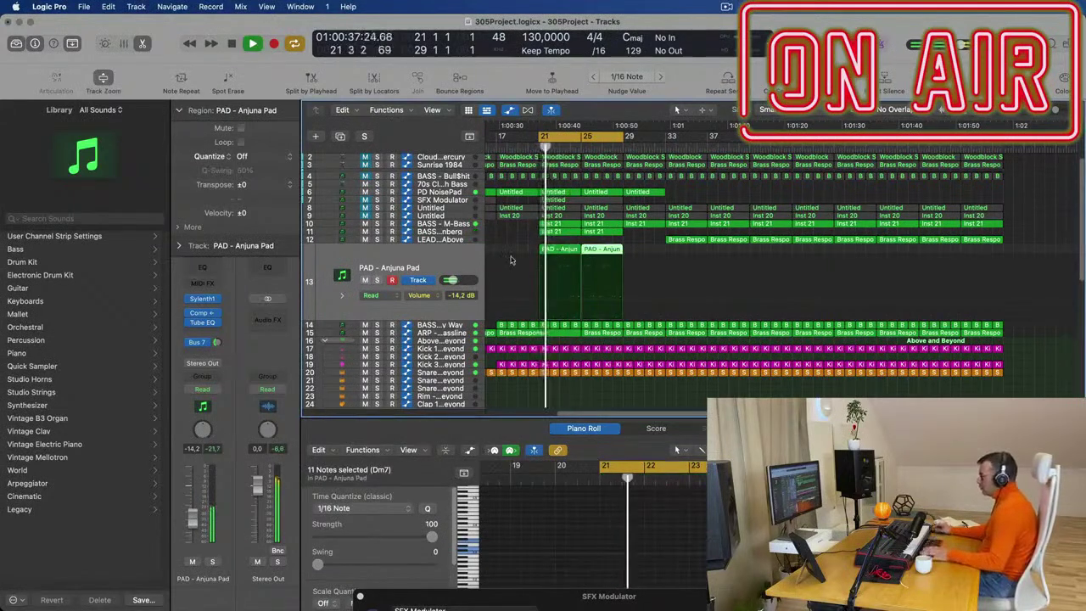
click(387, 269)
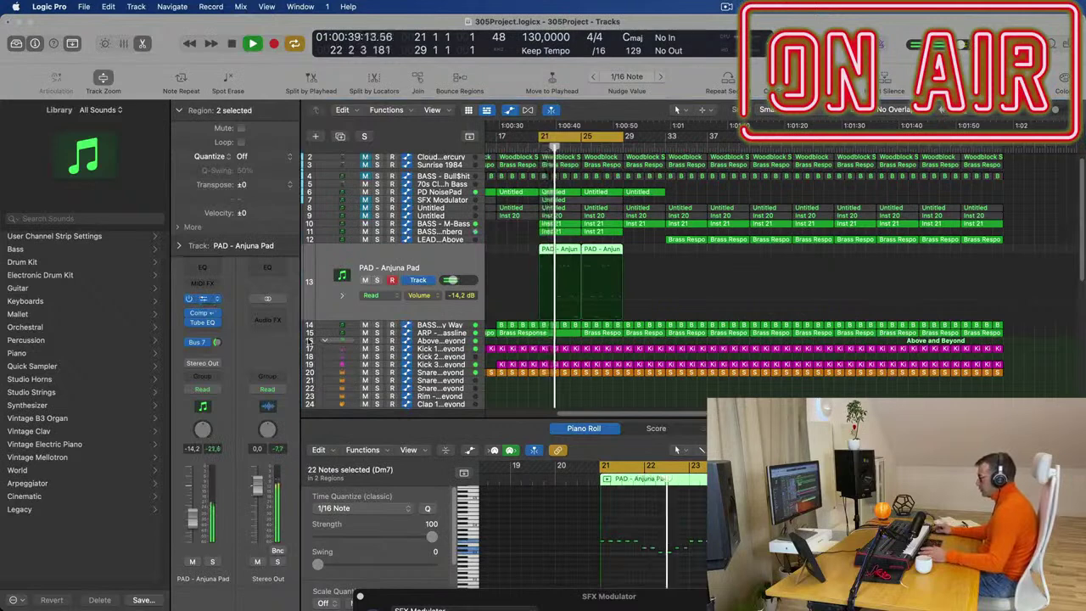
Set the Sylenth1 filter control cutoff of PAD - Anjuna Pad to about 9.46 and the track's volume to -12.0 dB
click(203, 298)
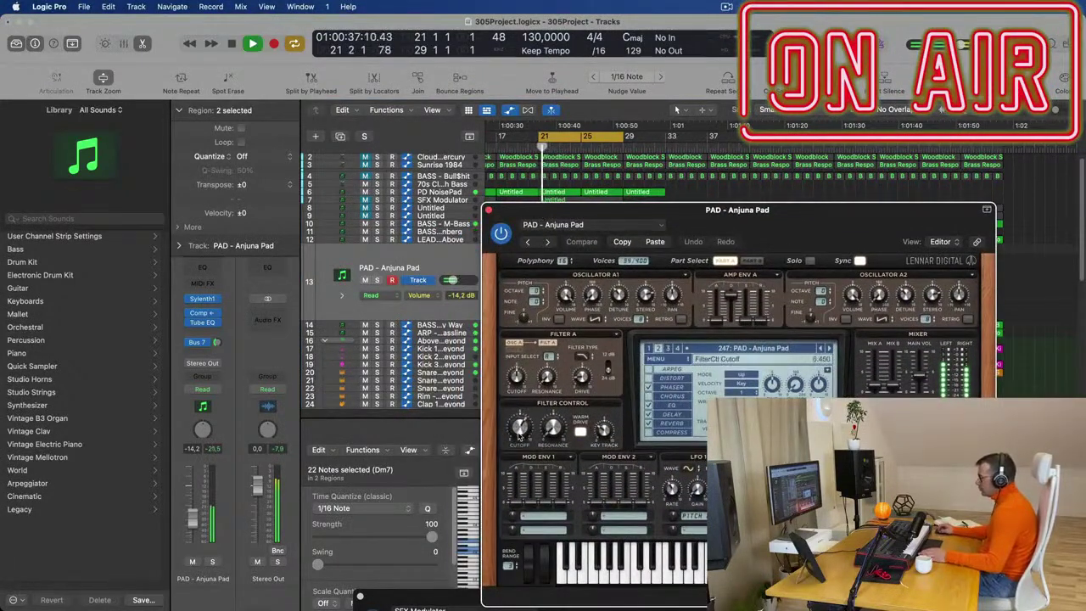
drag(520, 428, 522, 450)
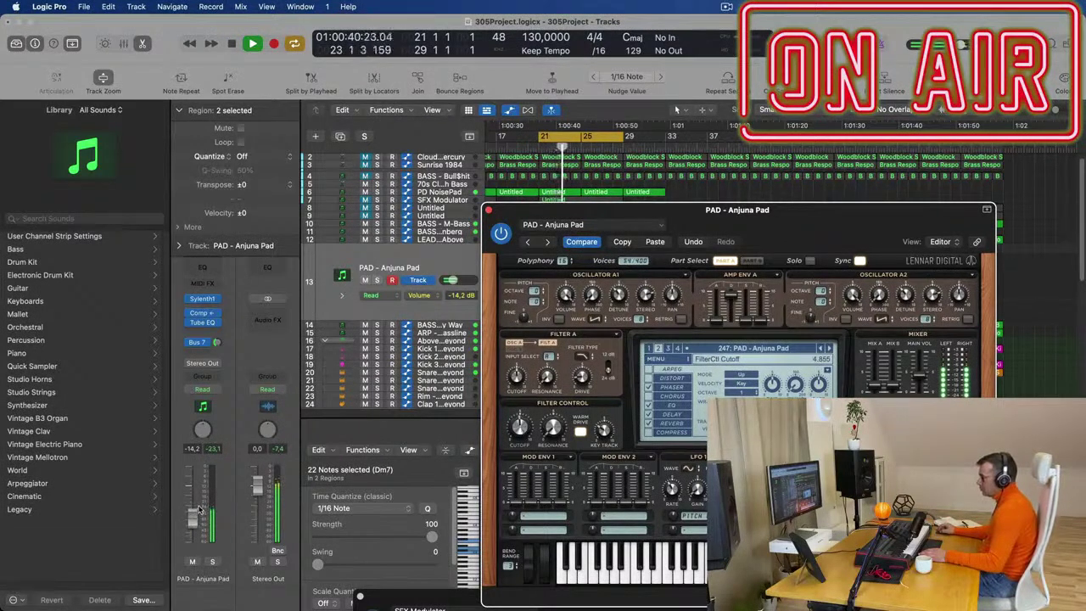
drag(199, 509, 198, 508)
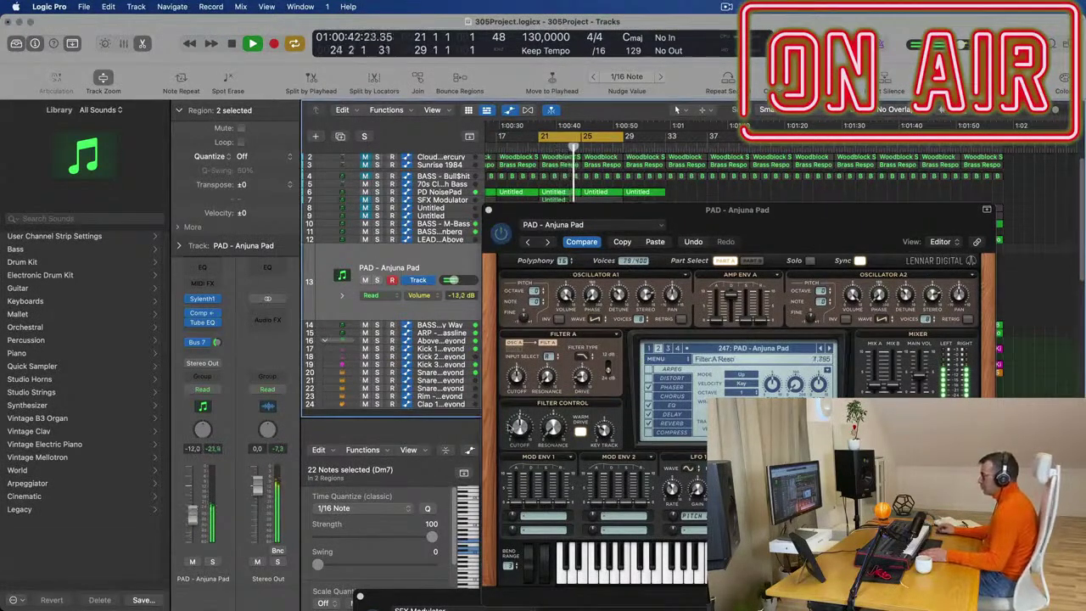
drag(518, 430, 516, 426)
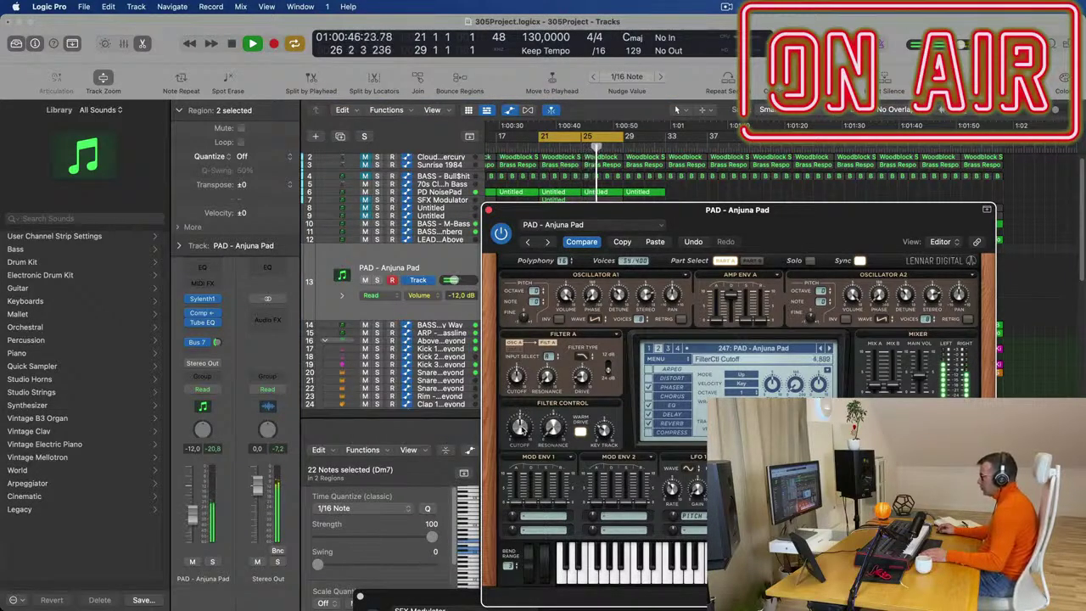
drag(732, 329, 735, 356)
drag(738, 301, 762, 185)
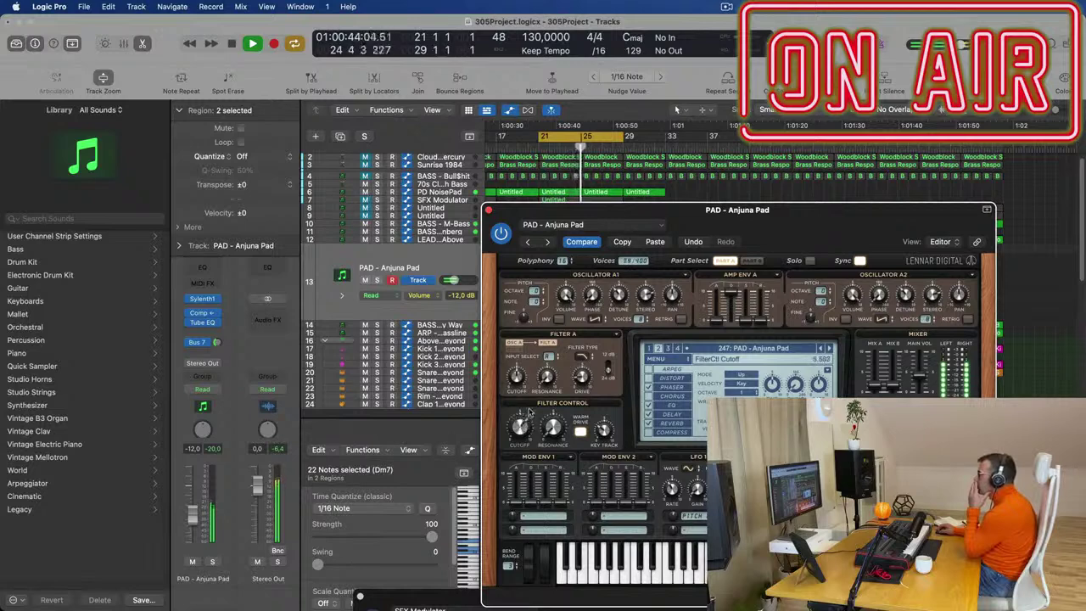
drag(530, 413, 530, 392)
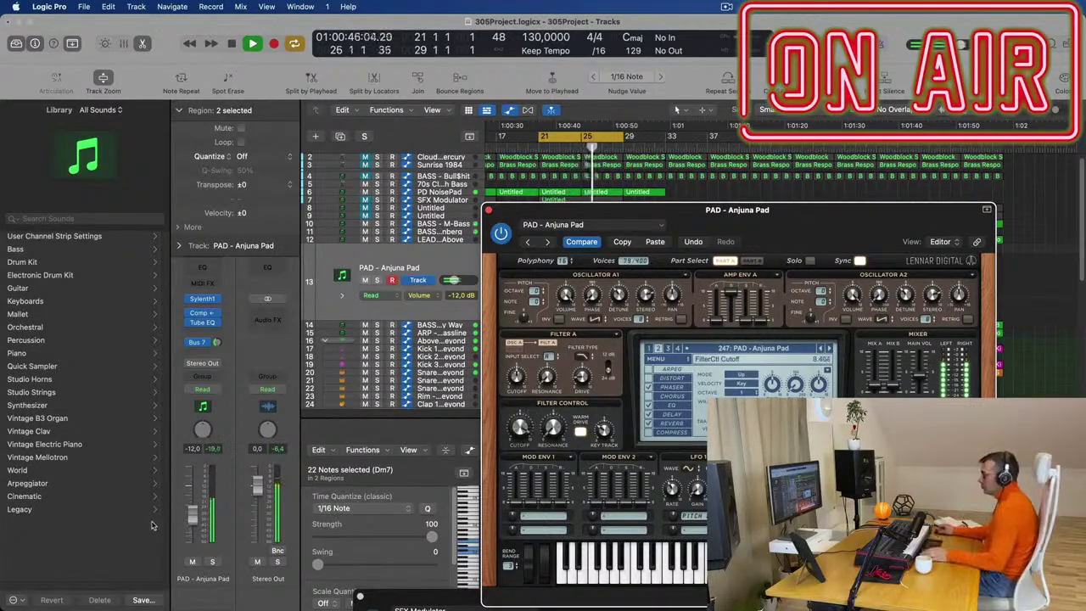
Lower the PAD - Anjuna Pad track's volume to -15.2 dB, adjust its Bus 7 send level, and close the Sylenth1 window
drag(193, 516, 192, 521)
click(218, 343)
drag(218, 343, 217, 326)
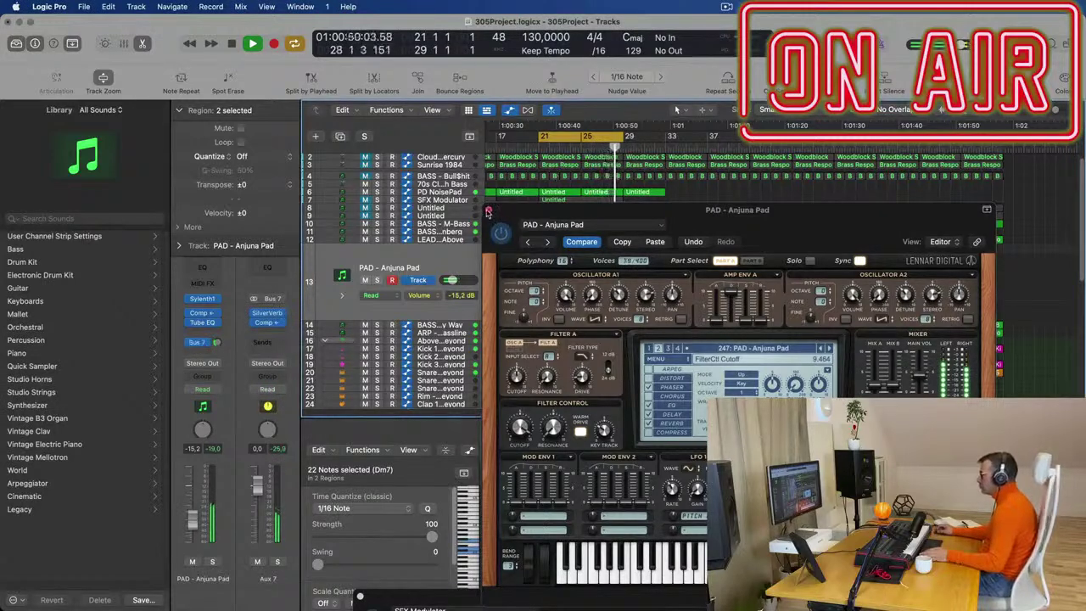
click(488, 211)
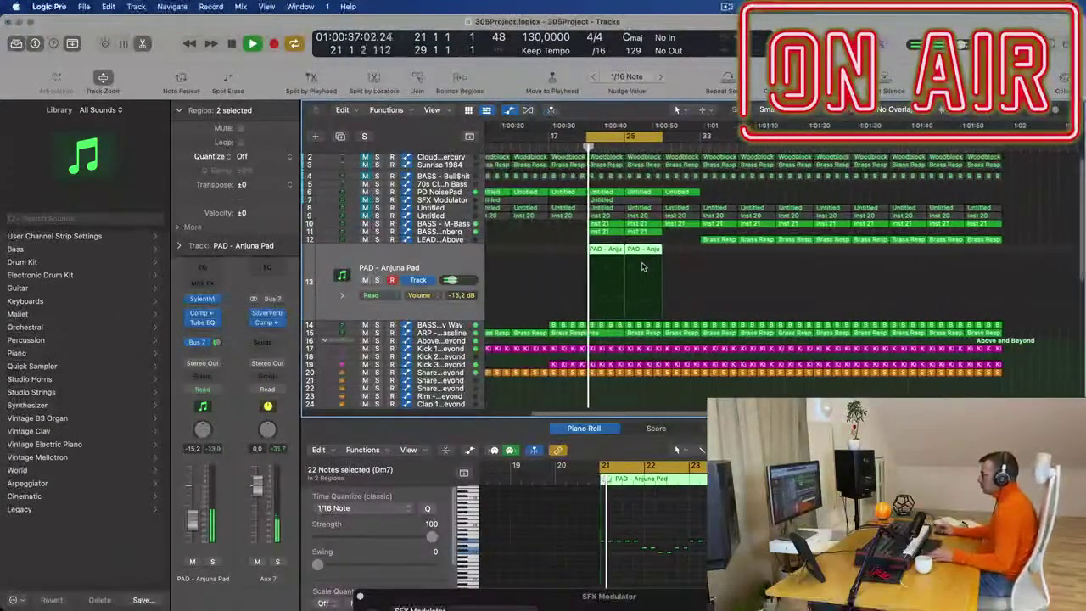
Examine the notes of the first PAD - Anjuna Pad region in the Piano Roll during playback
click(688, 250)
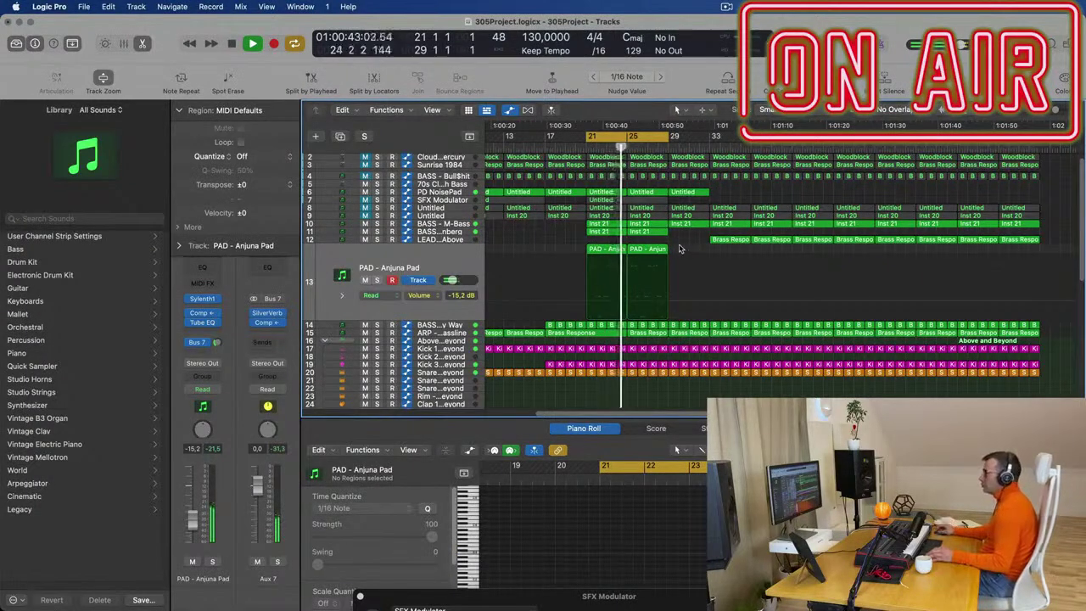
click(617, 249)
key(shift+space)
scroll(651, 507, up, 5)
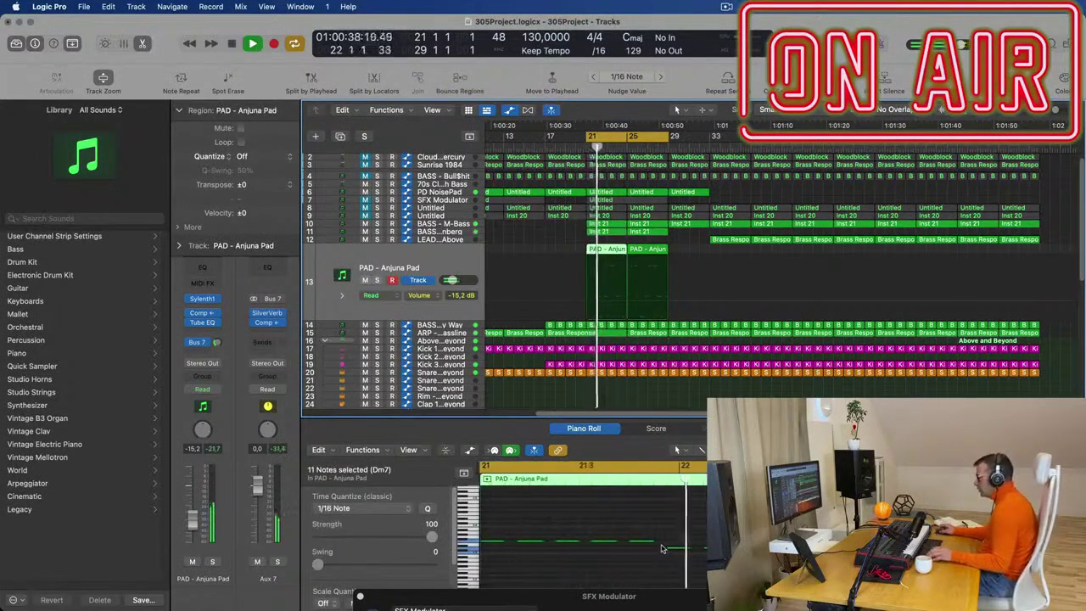
scroll(649, 552, left, 5)
key(space)
key(space)
scroll(595, 526, left, 3)
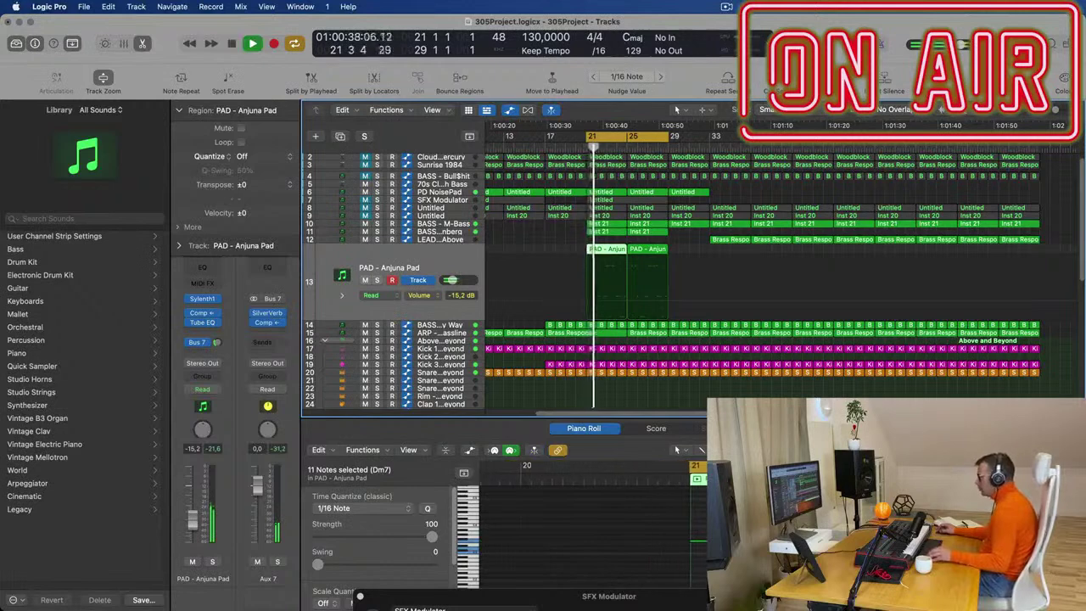
scroll(594, 526, right, 3)
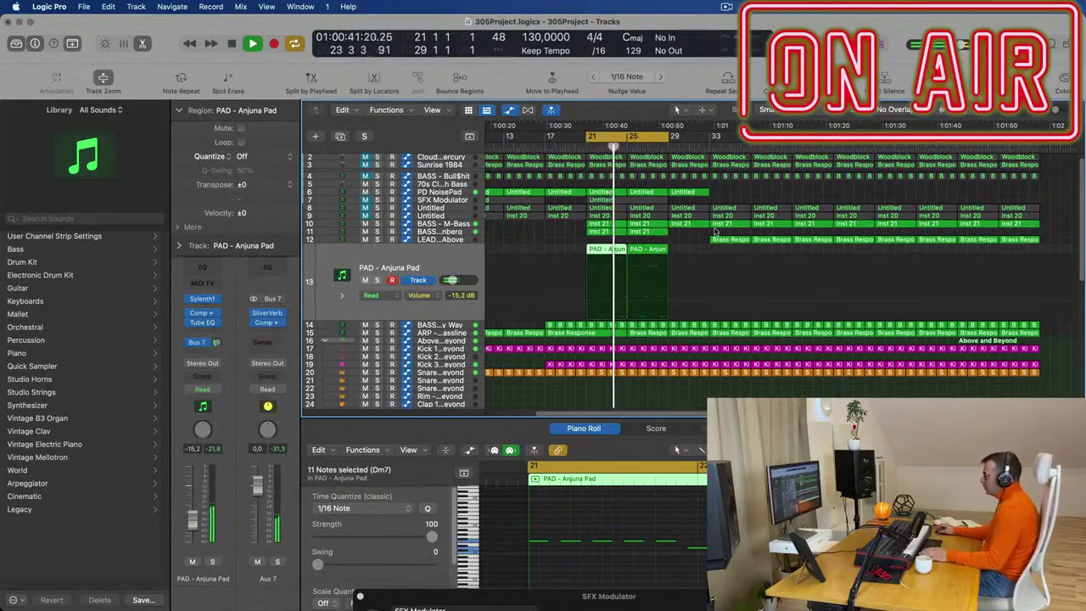
Select all notes of both PAD - Anjuna Pad regions in the Piano Roll
click(452, 261)
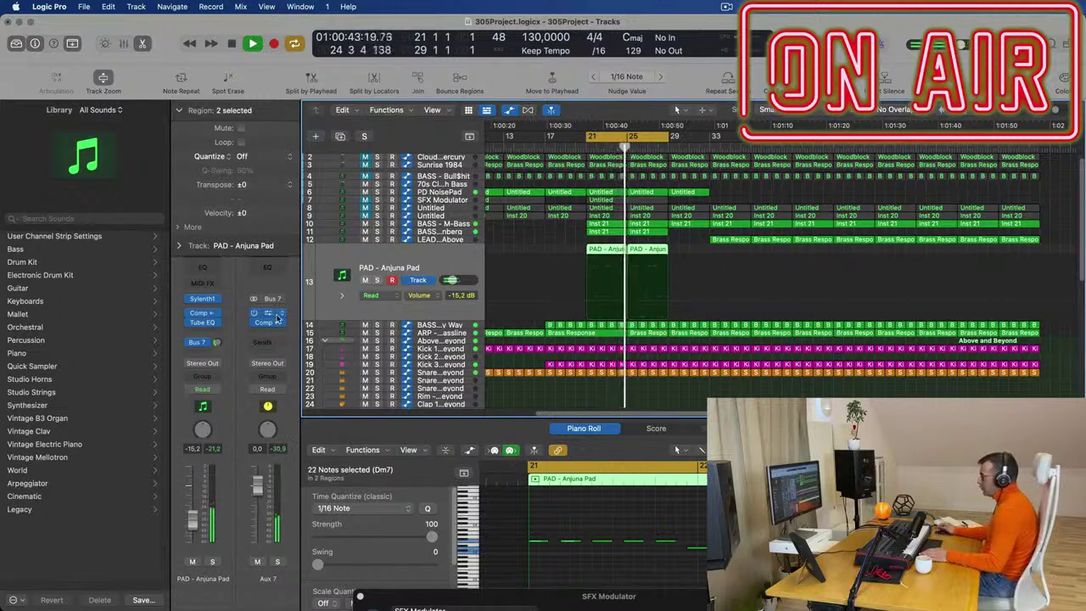
click(533, 450)
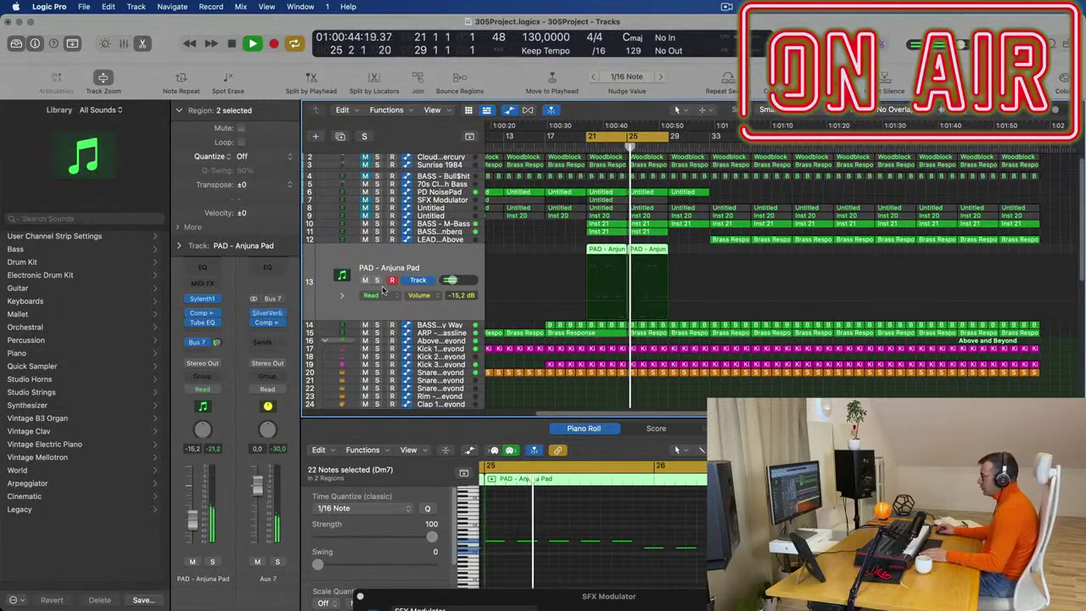
click(573, 528)
key(Return)
key(super+a)
scroll(573, 527, down, 2)
key(Return)
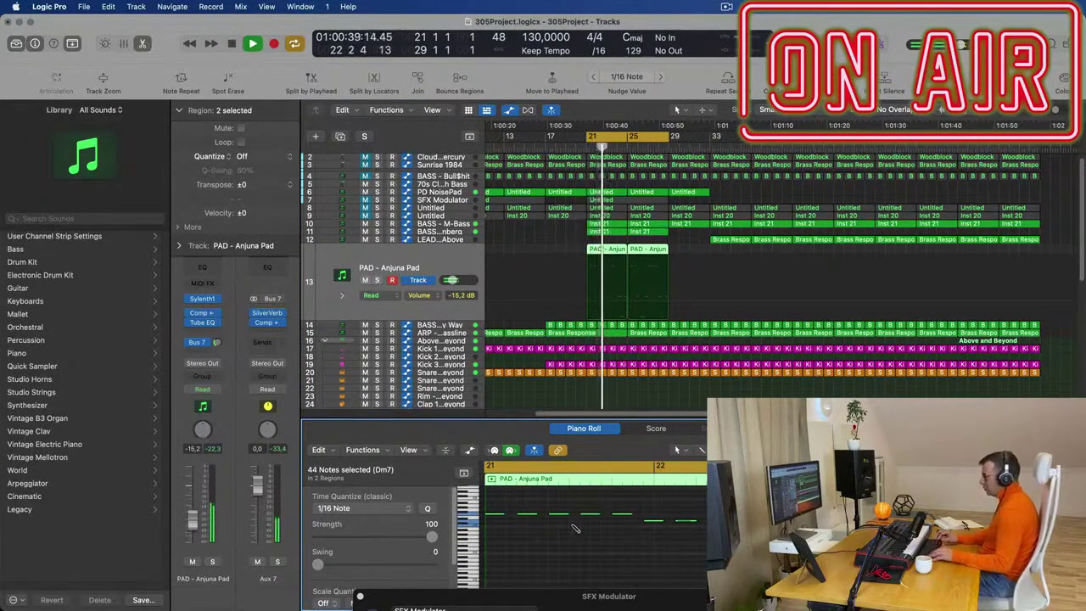
scroll(574, 528, up, 2)
key(Return)
key(Return)
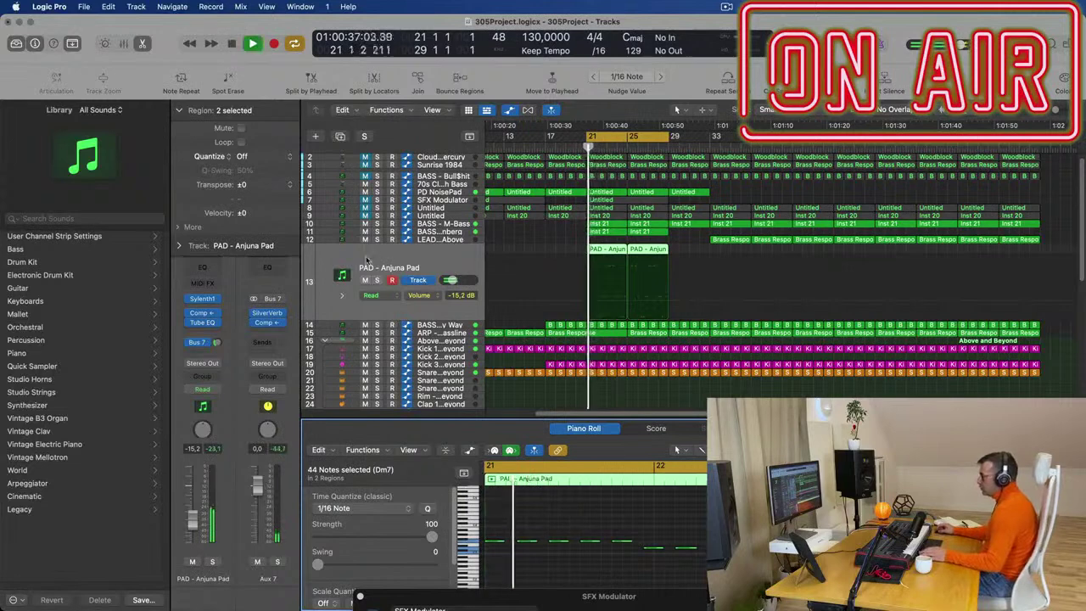
Duplicate the PAD - Anjuna Pad track and copy both regions from bars 21 and 25 onto the new track
click(454, 258)
key(Return)
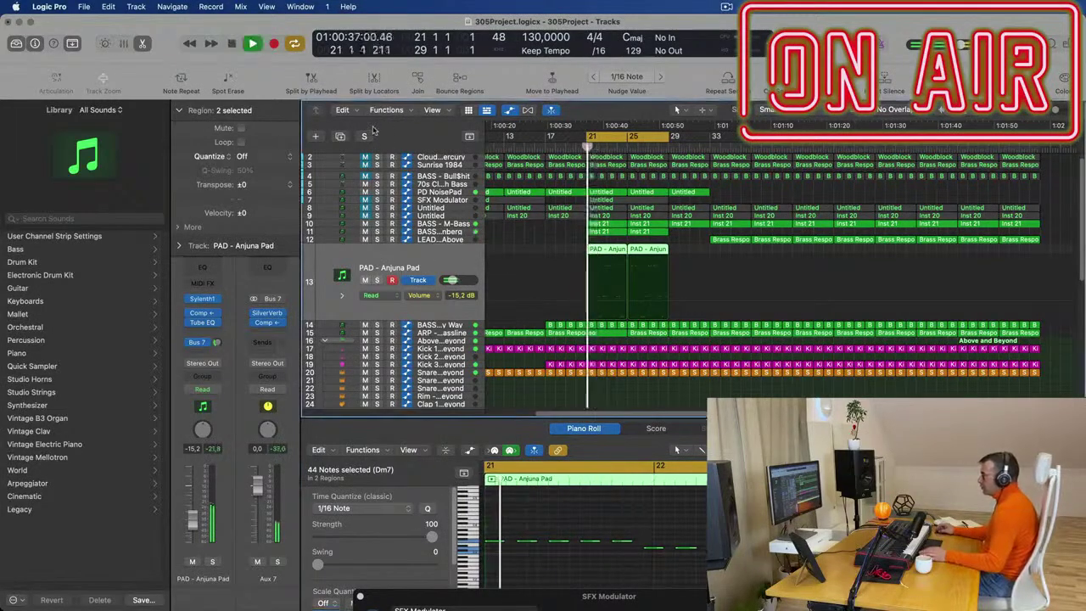
click(684, 249)
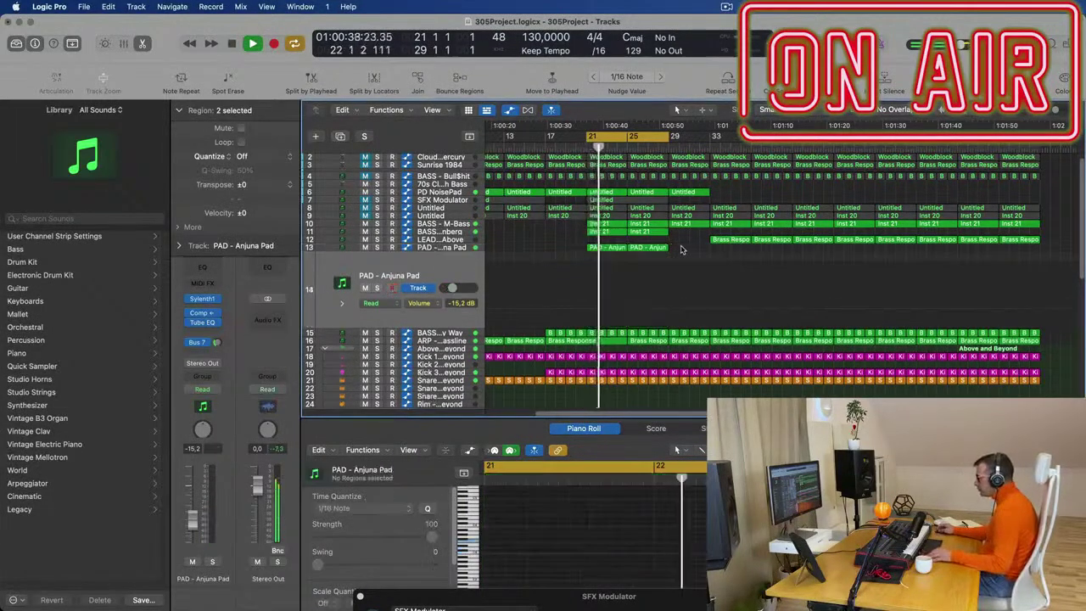
click(604, 248)
drag(603, 272, 604, 314)
key(space)
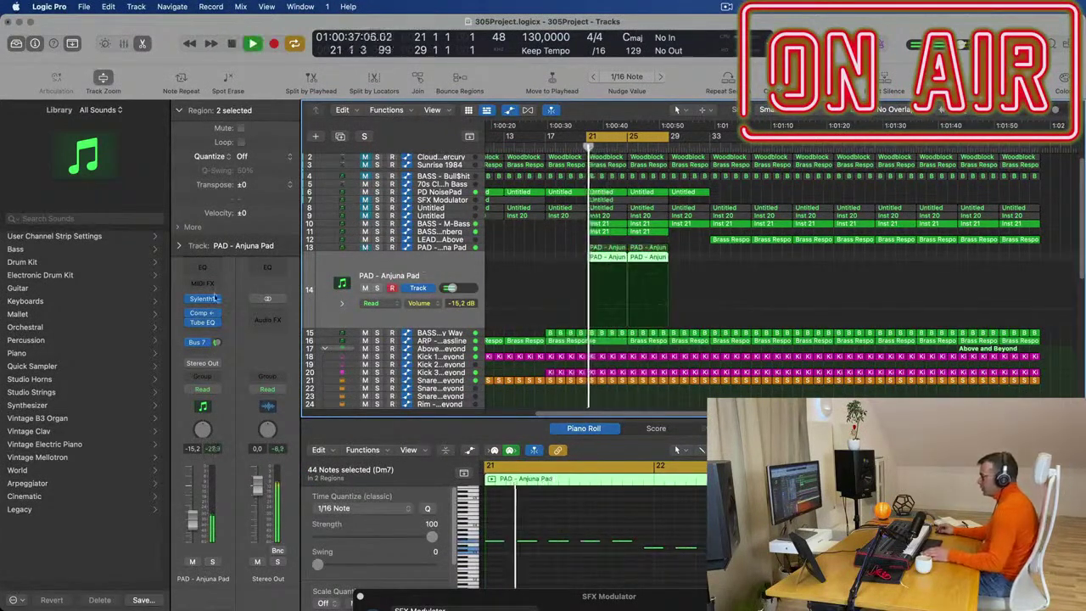
Load the LEAD - Xtreme Lead preset in Sylenth1 on the duplicated track
click(204, 299)
key(space)
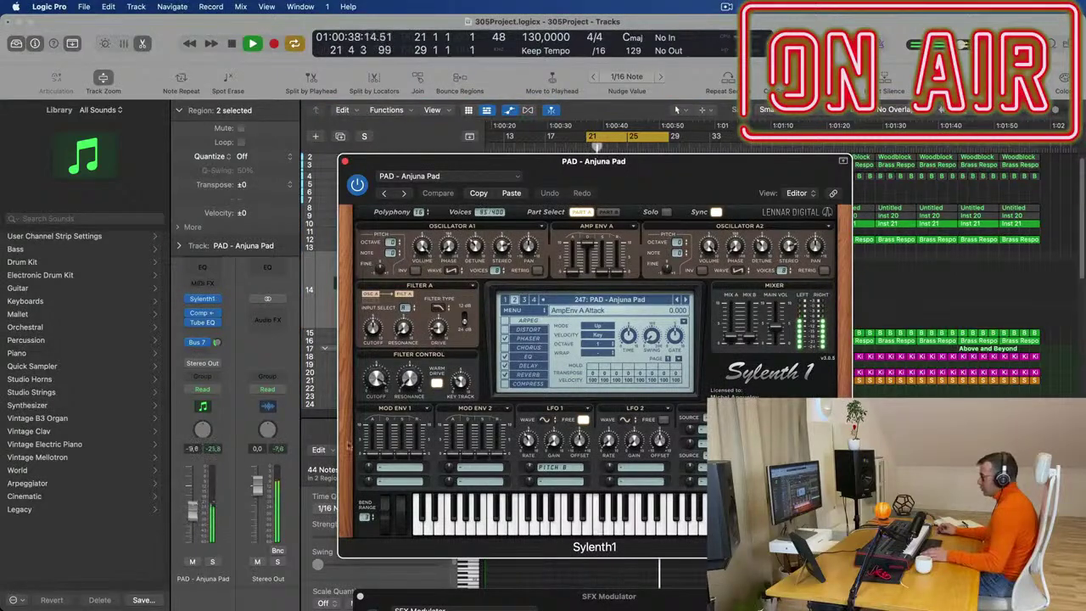
drag(653, 177, 732, 214)
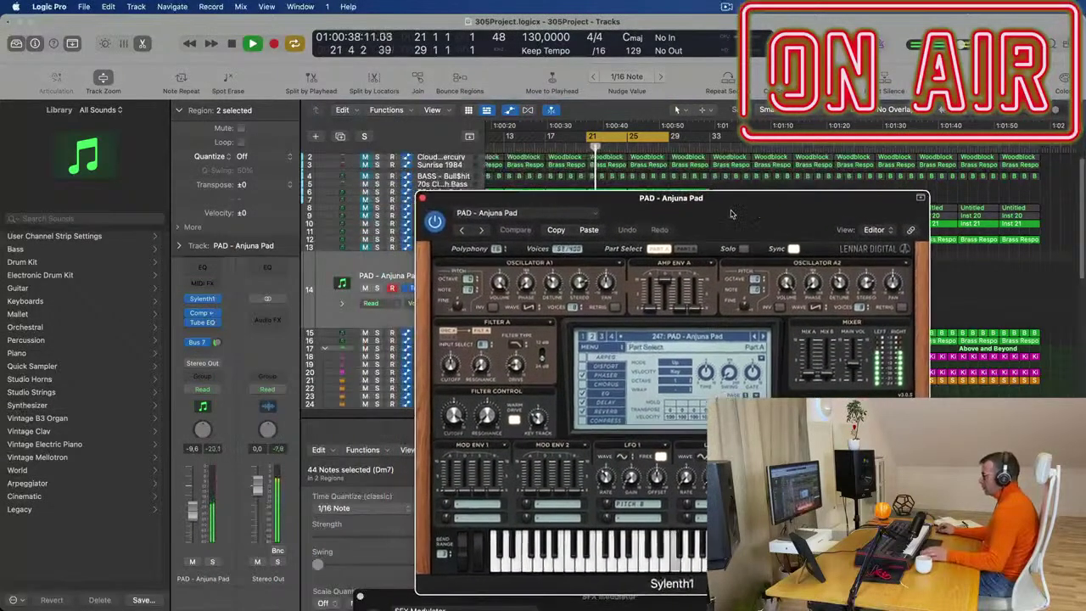
click(719, 338)
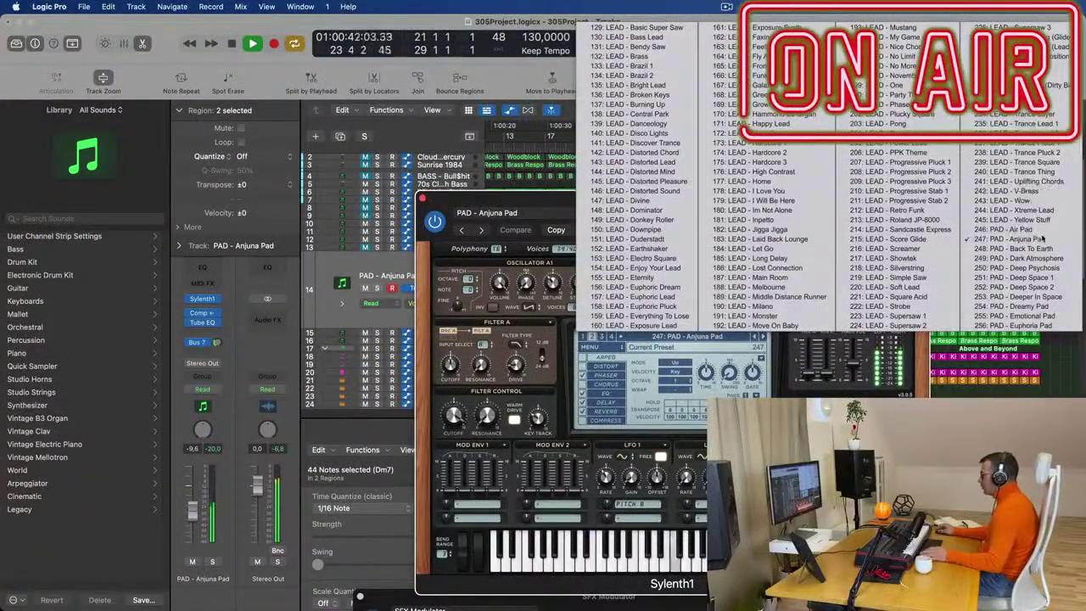
click(1031, 210)
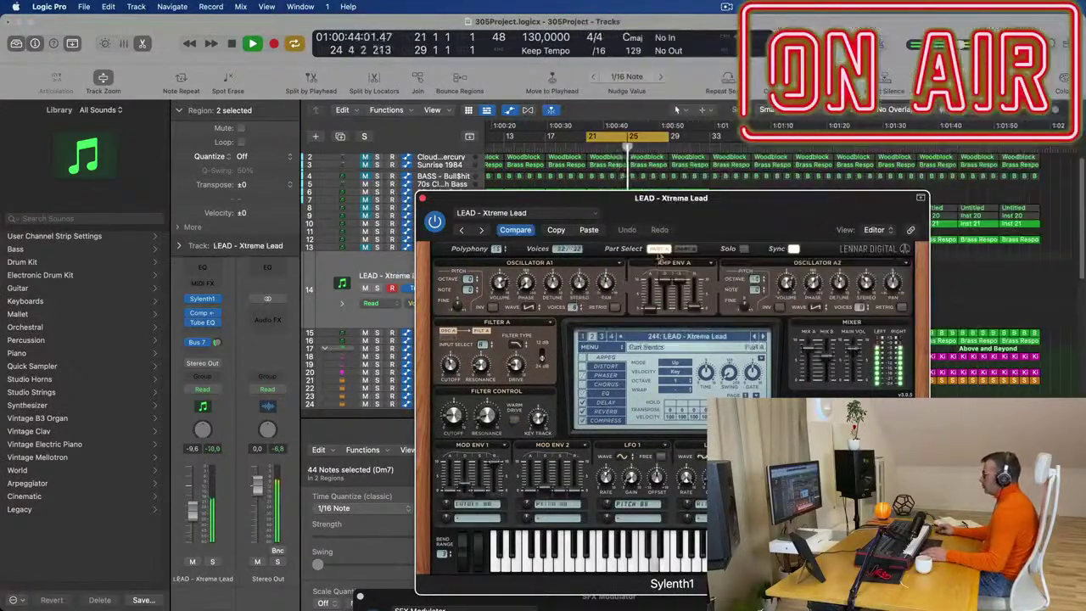
Audition the Sylenth1 lead presets preceding Xtreme Lead on track 14 during playback, including Uplifting Chords, Trance Thing and Trance Square
click(462, 230)
click(461, 231)
click(462, 231)
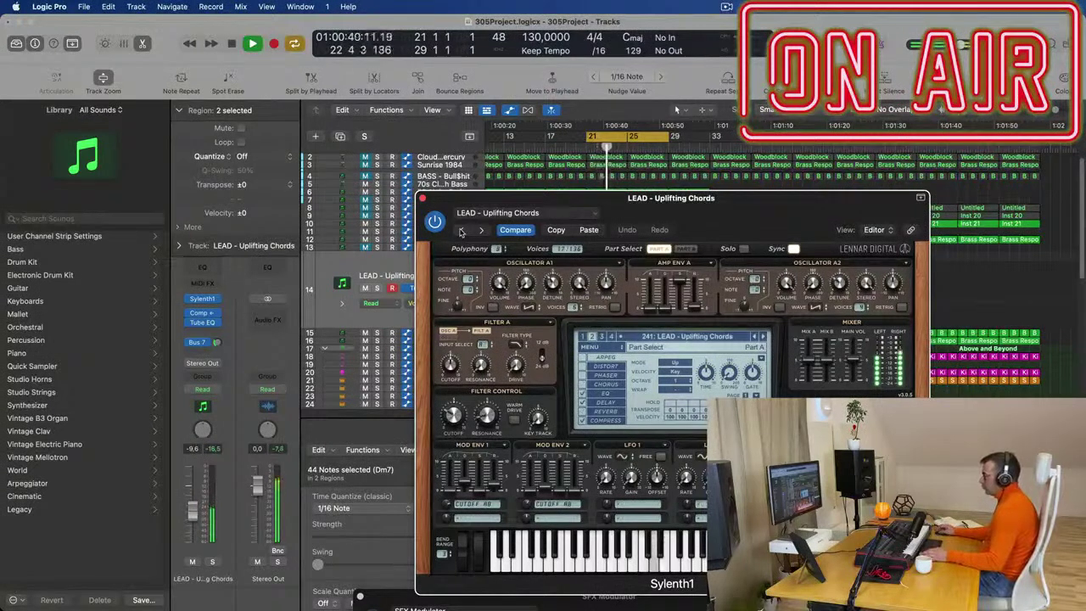
click(397, 291)
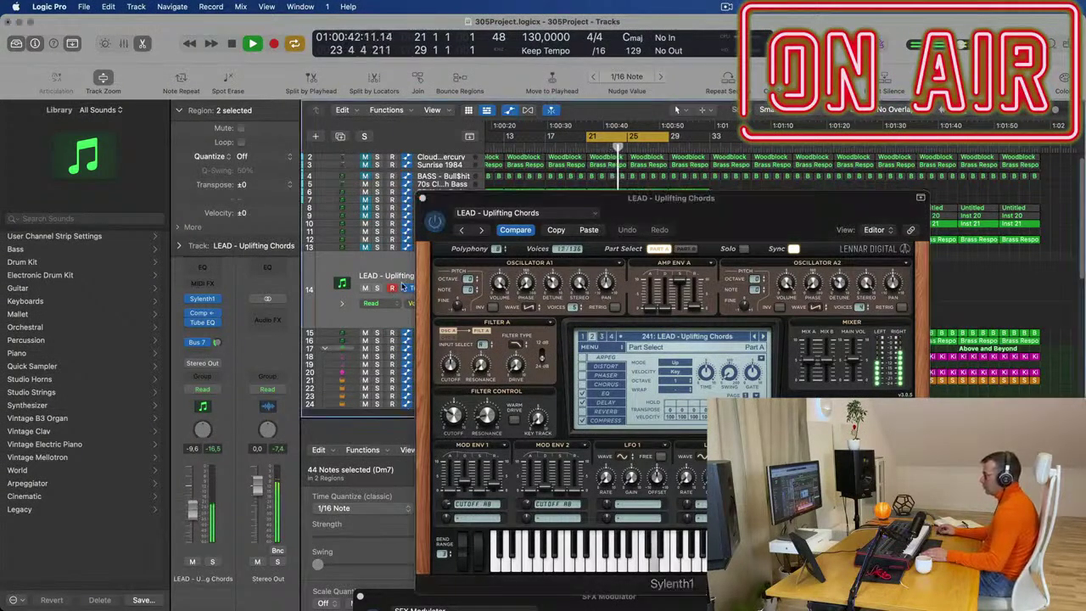
click(461, 231)
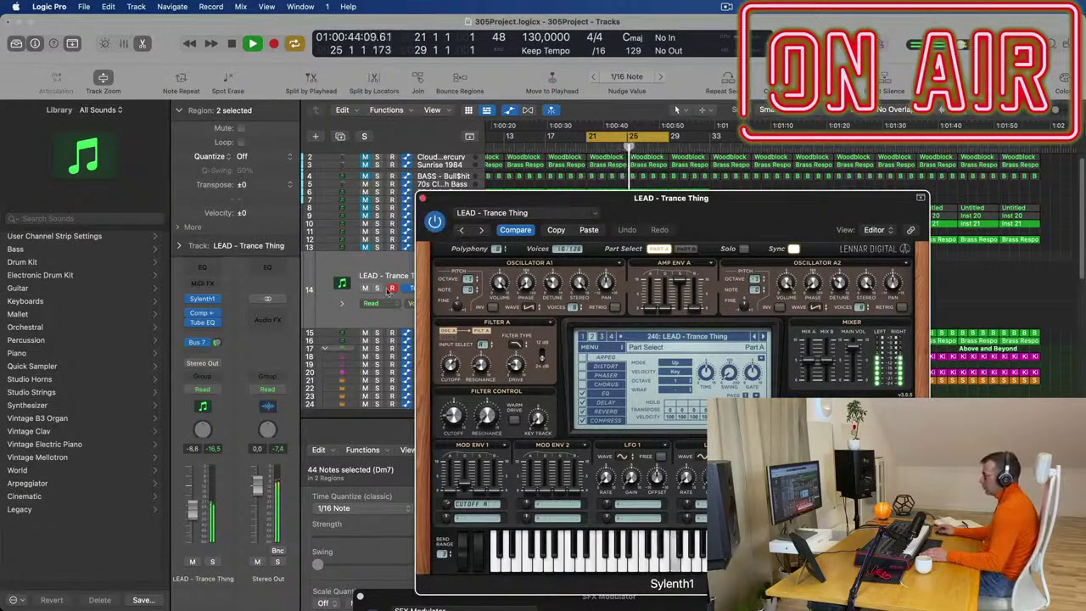
click(462, 231)
click(407, 238)
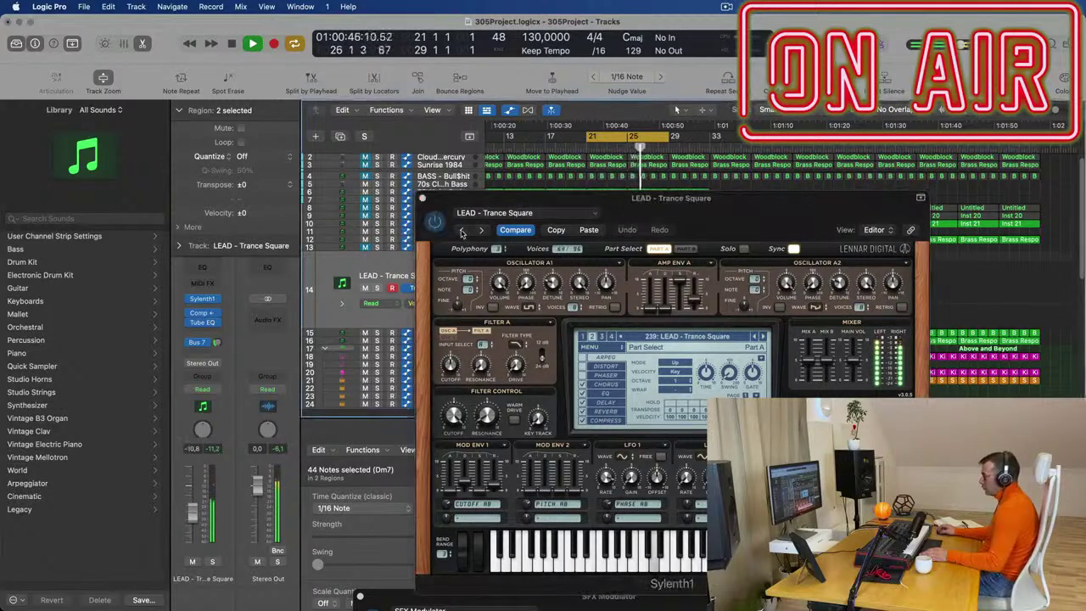
click(461, 232)
drag(713, 206, 609, 267)
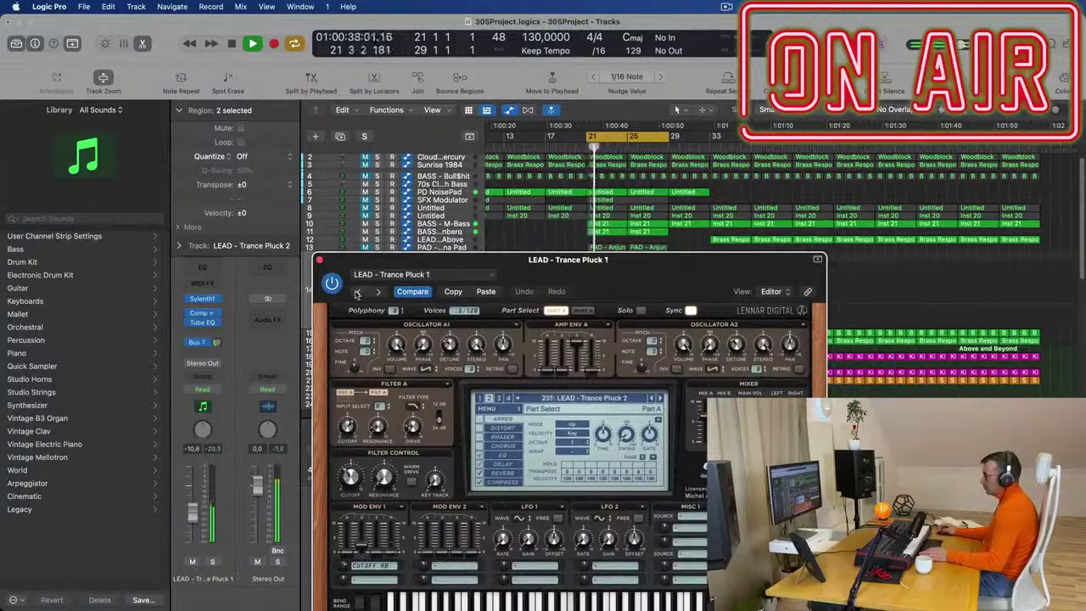
Continue back through the lead presets, load LEAD - Tech Stab in Sylenth1 on track 14, and close the plug-in window
click(359, 292)
click(356, 292)
click(357, 293)
click(356, 293)
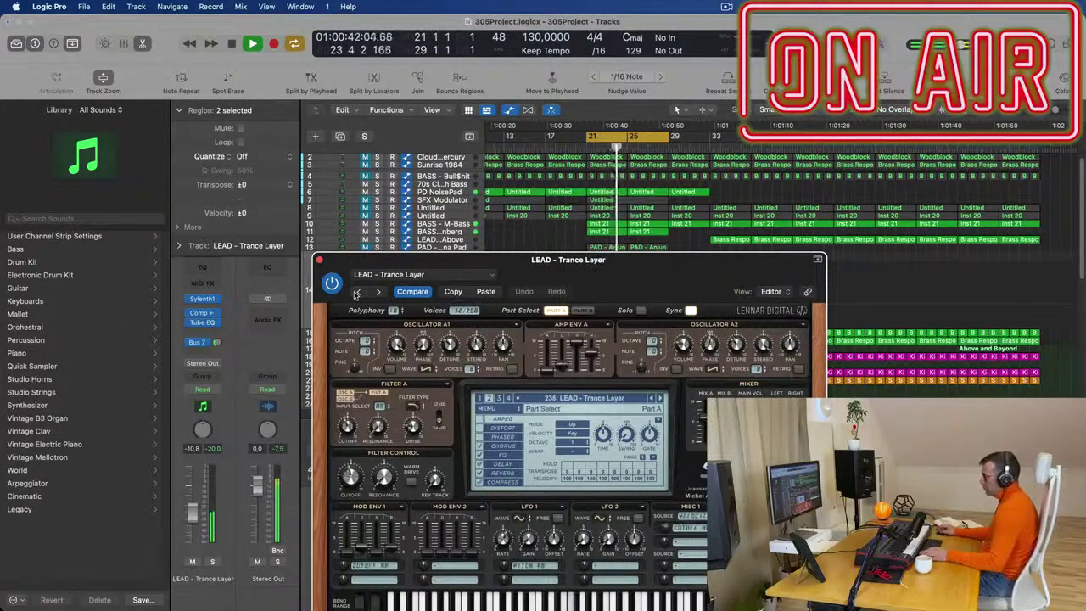
click(356, 293)
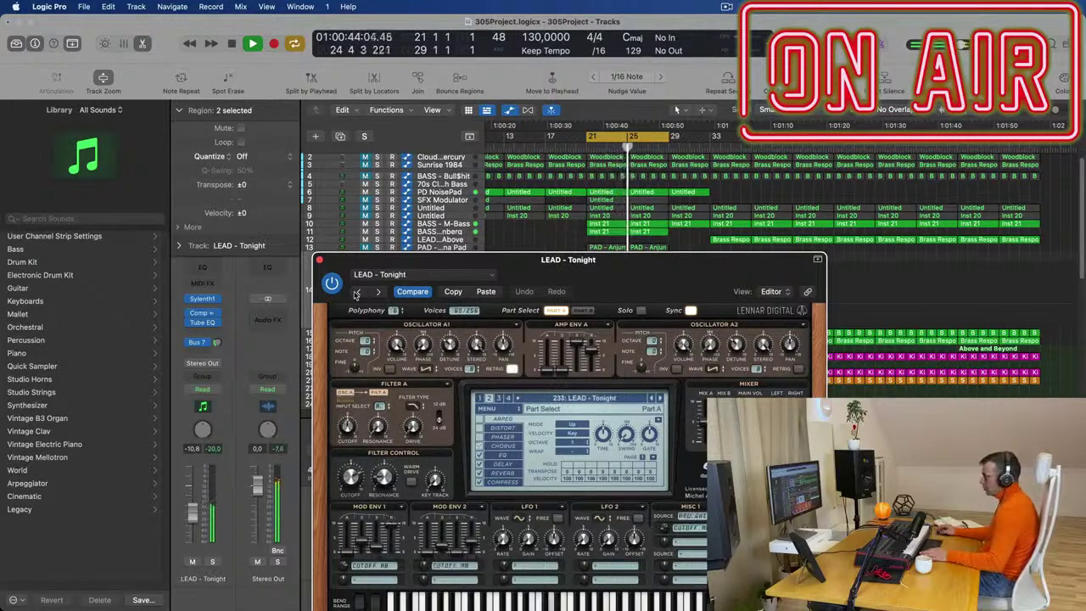
click(356, 292)
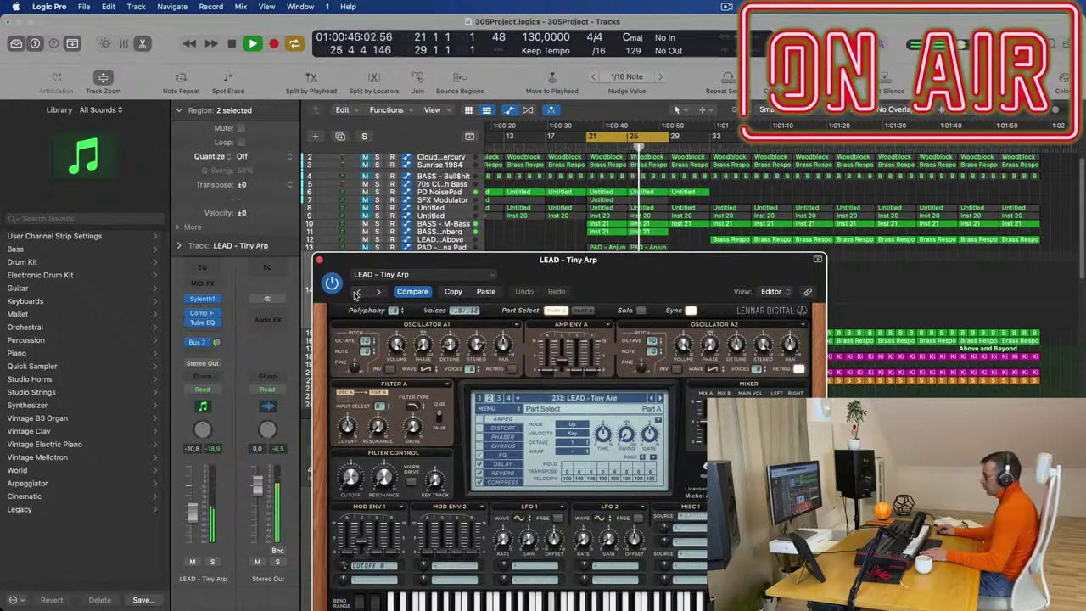
click(357, 293)
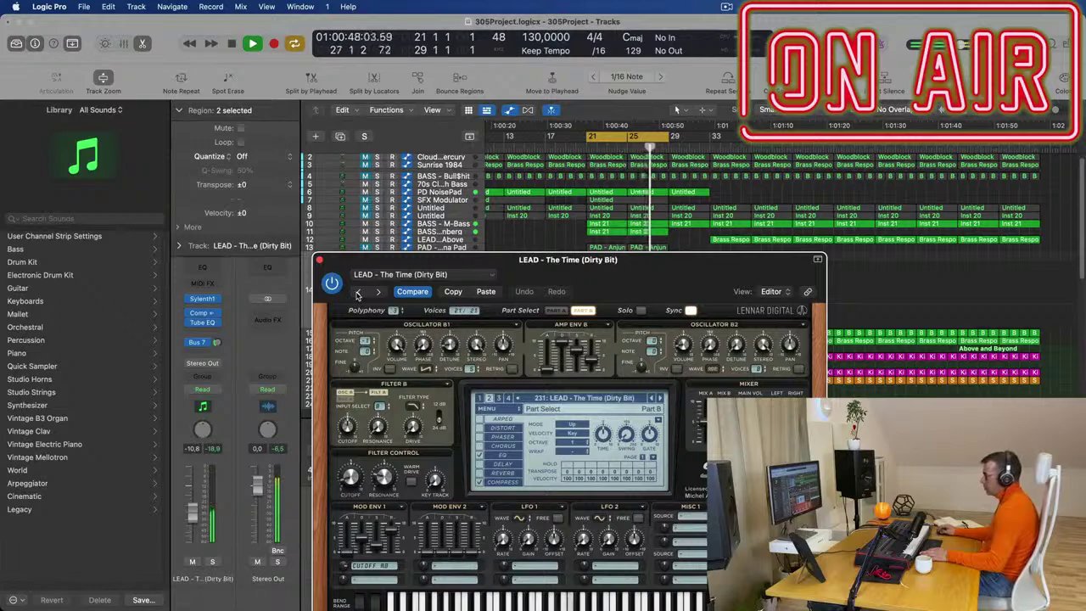
drag(648, 272, 699, 202)
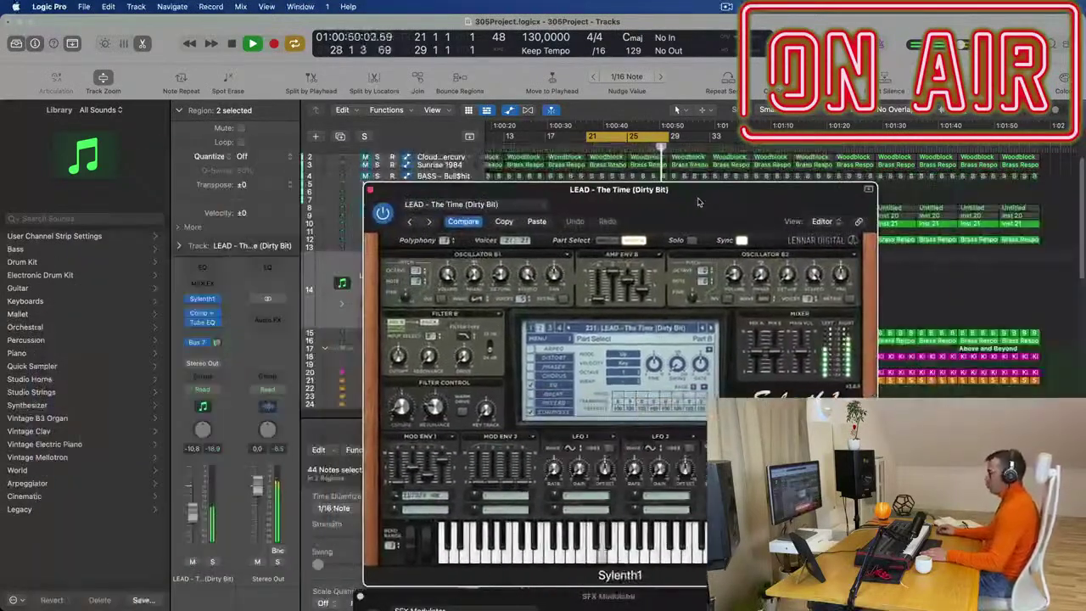
click(411, 222)
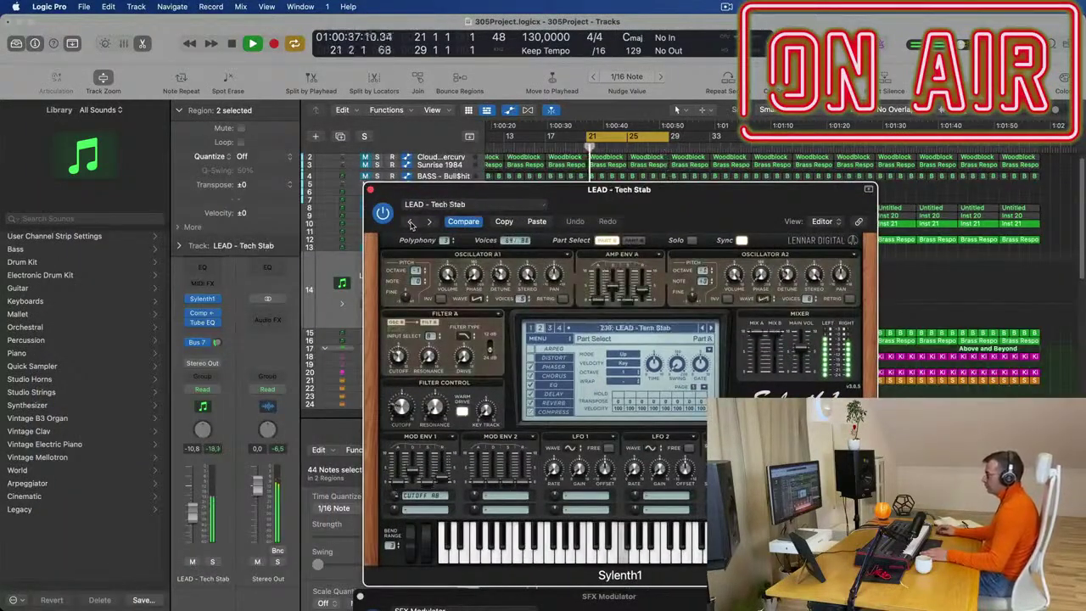
drag(664, 200, 351, 119)
drag(73, 112, 189, 173)
click(171, 178)
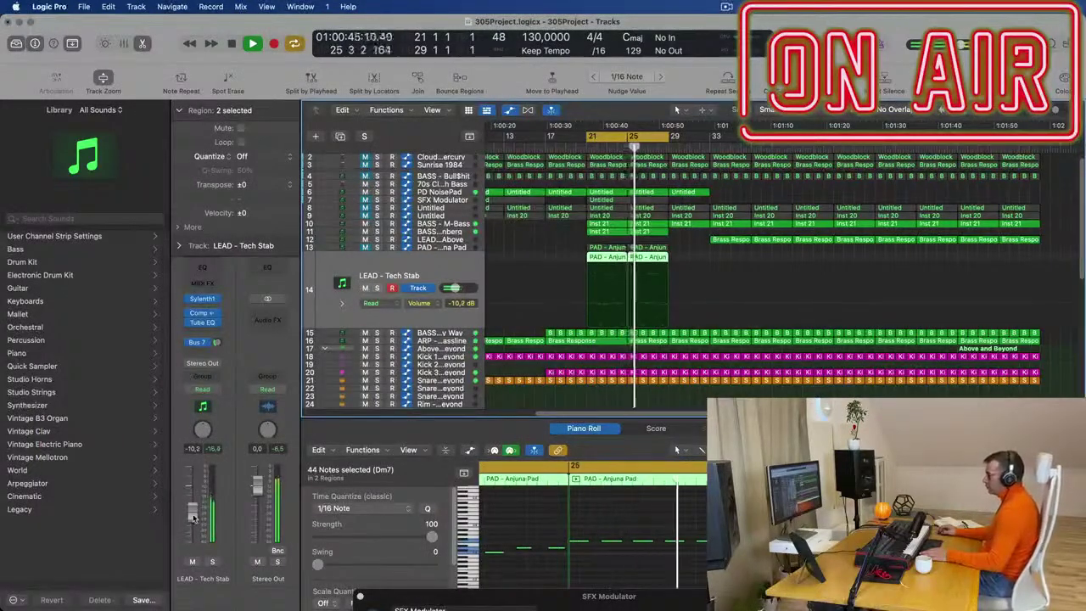
Set the LEAD - Tech Stab track volume to -10.4 dB and restart playback from bar 21
drag(195, 521, 195, 517)
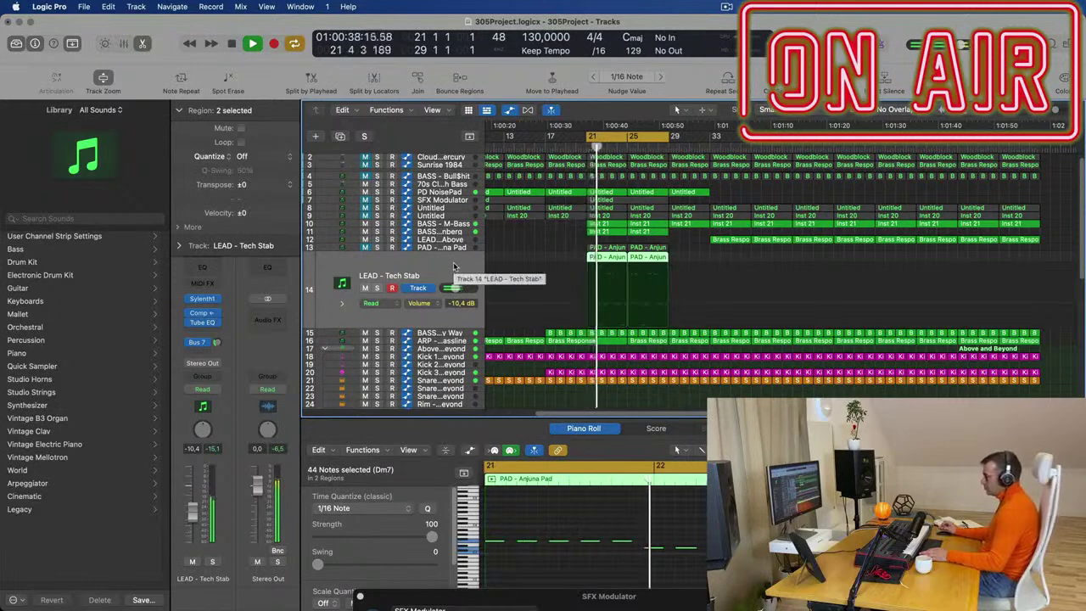
key(space)
key(space)
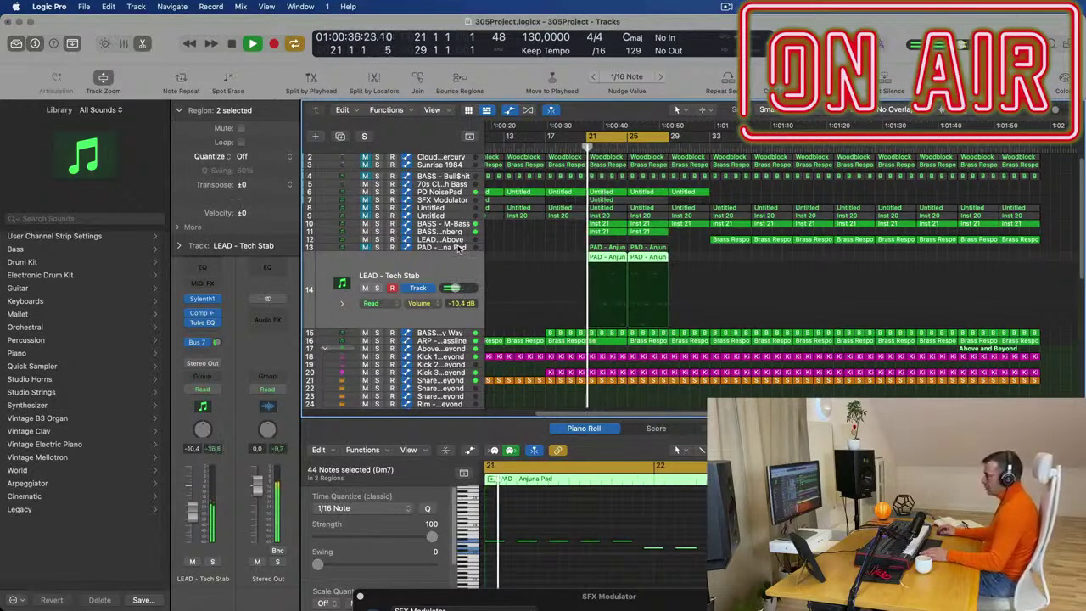
Unmute the PAD - Anjuna Pad track and set its volume to -22.0 dB during playback
click(452, 249)
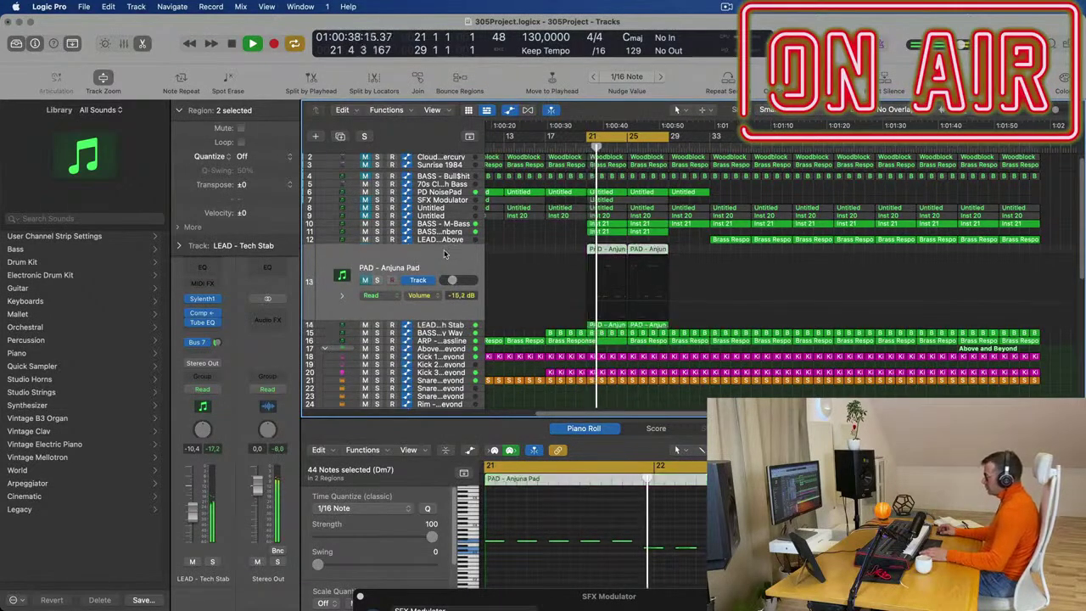
key(space)
click(364, 280)
click(364, 281)
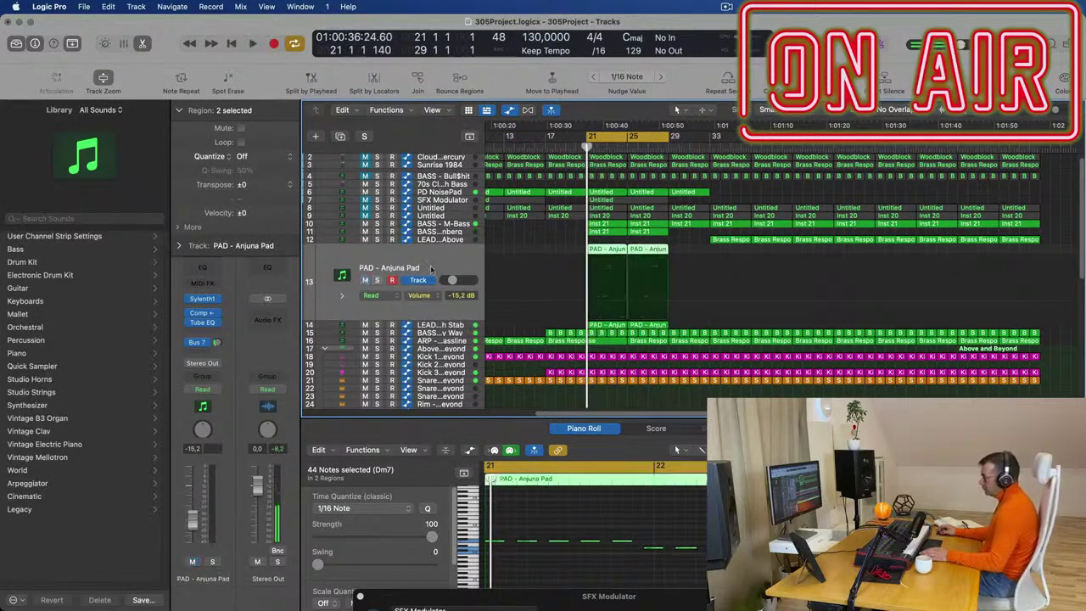
key(space)
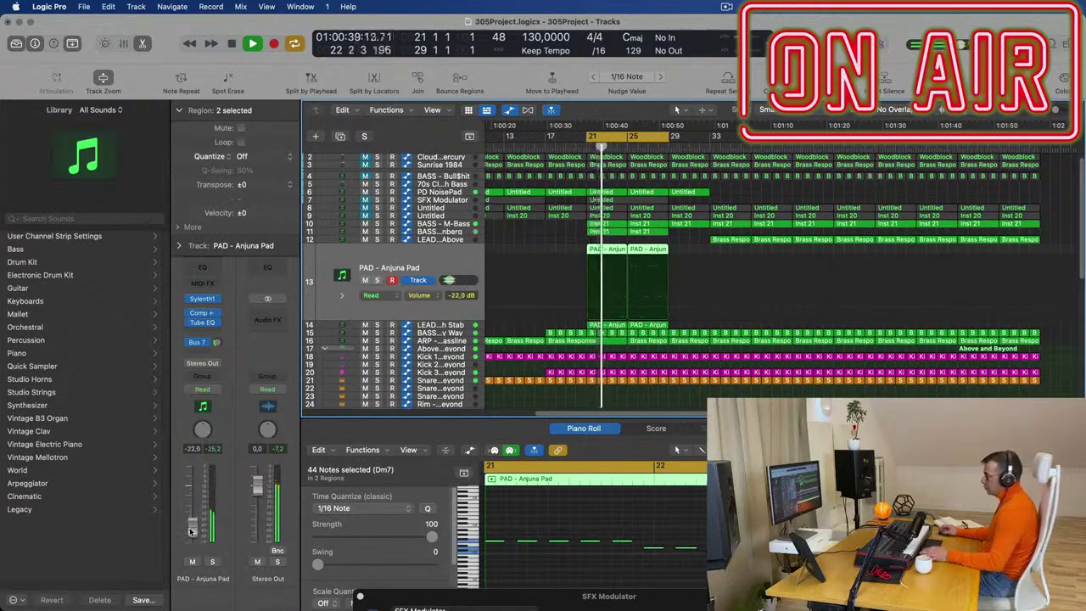
scroll(704, 276, down, 6)
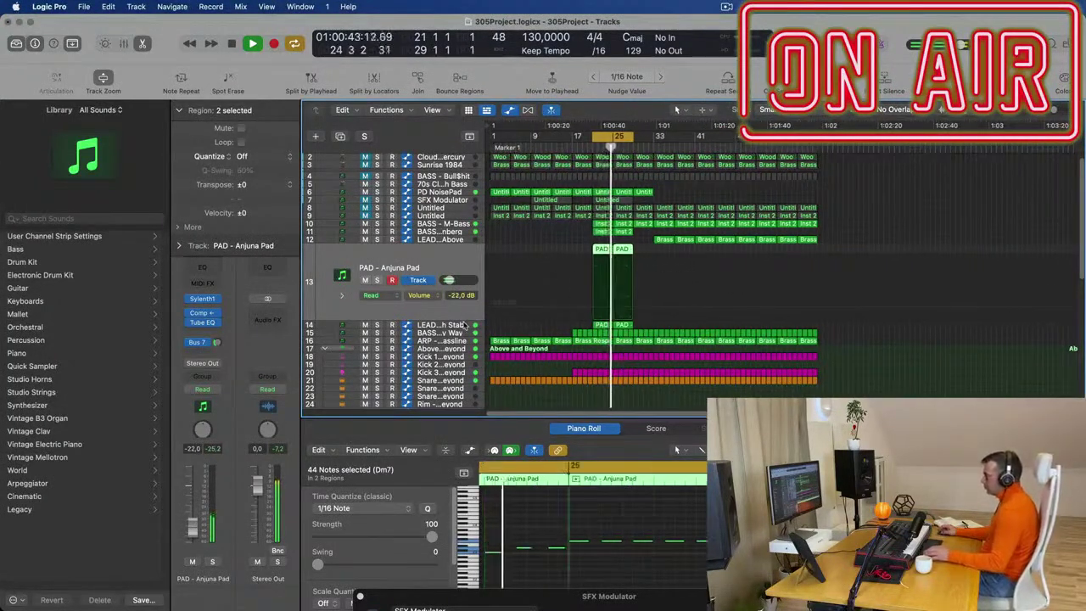
Set Osc A2 Detune to about 5.048 in Sylenth1 on the LEAD - Tech Stab track, close the plug-in, and restart playback
key(Down)
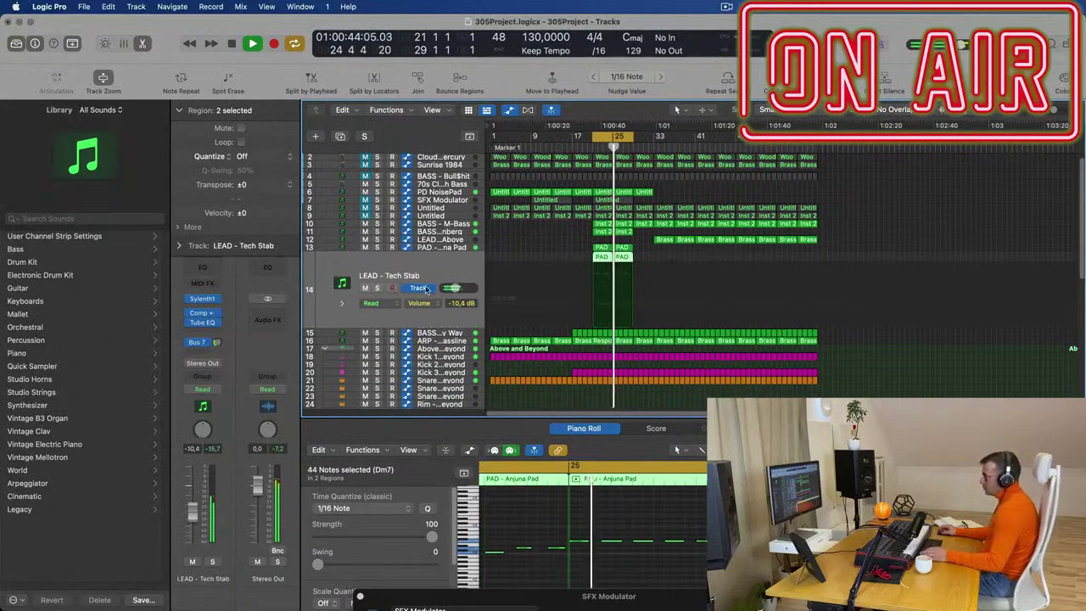
click(202, 300)
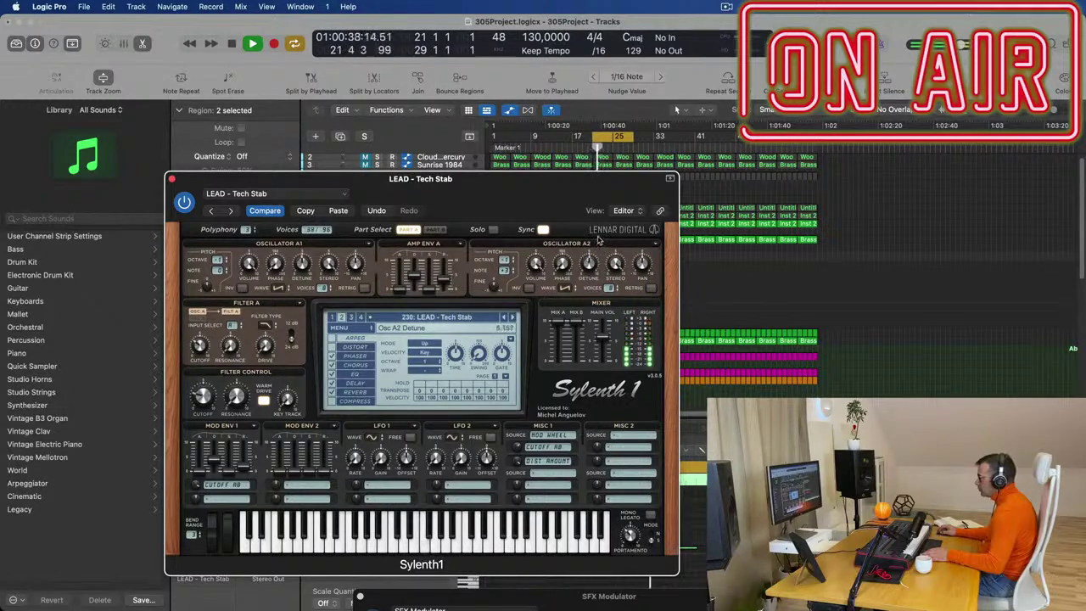
drag(490, 185, 649, 146)
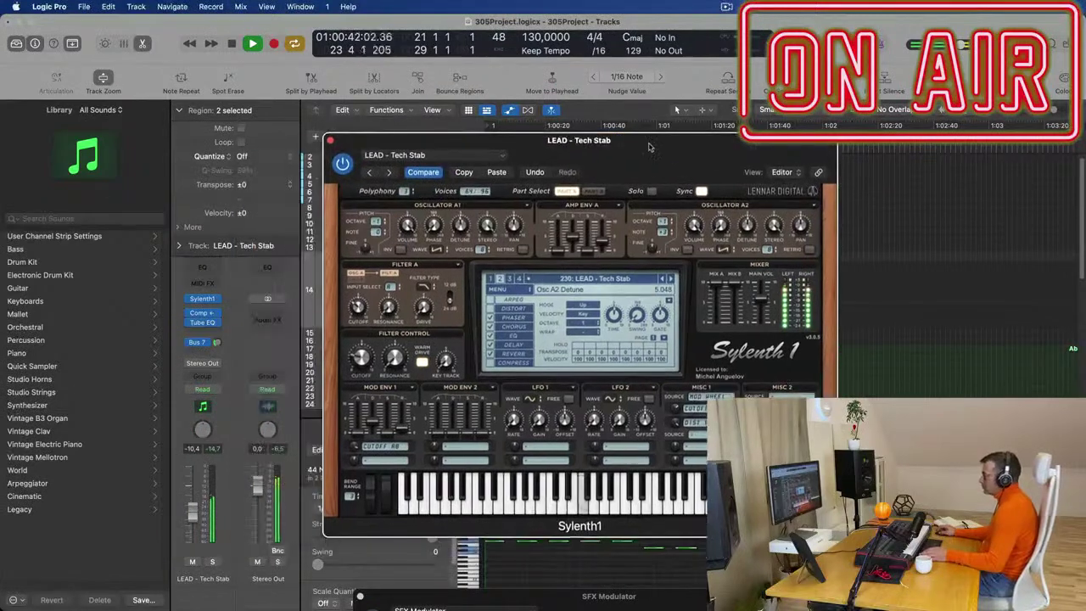
click(331, 140)
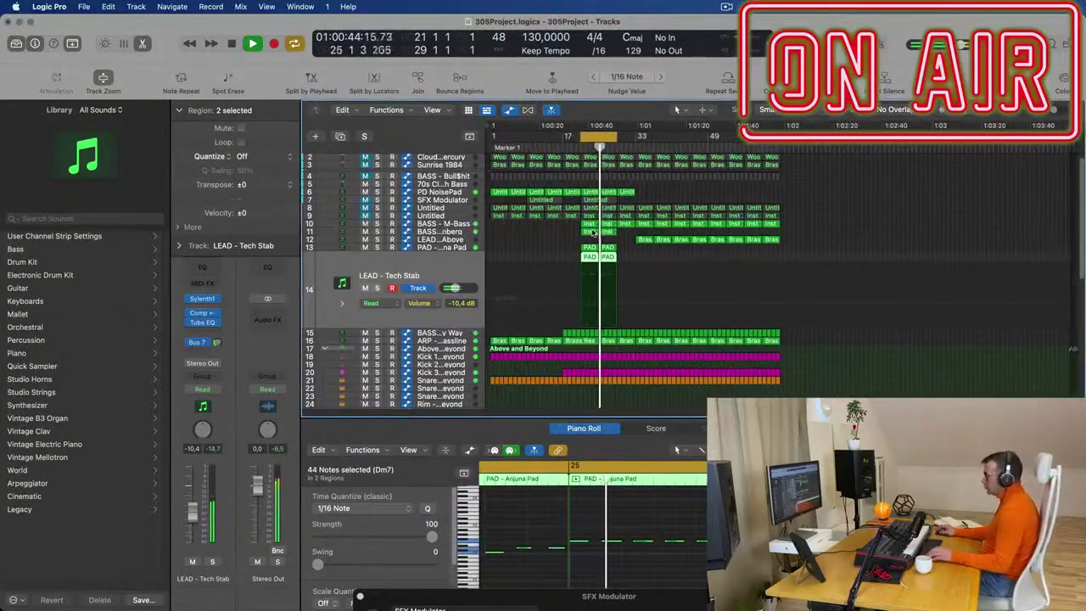
key(space)
key(space)
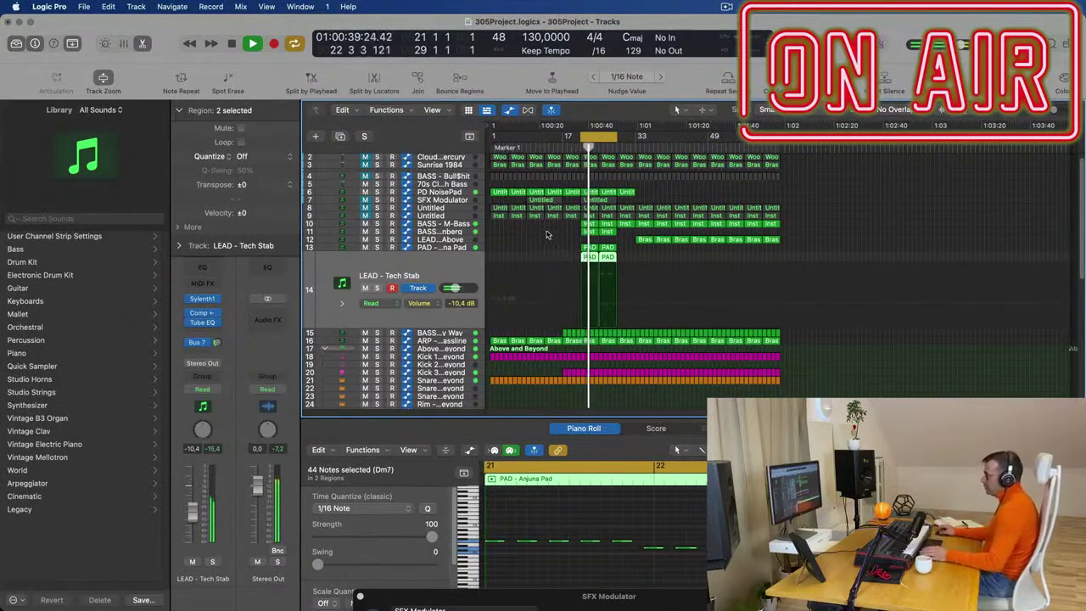
Delete the first two Brass Response regions on track 12 and repeat the six regions of tracks 11, 13 and 14 from bar 29
click(655, 243)
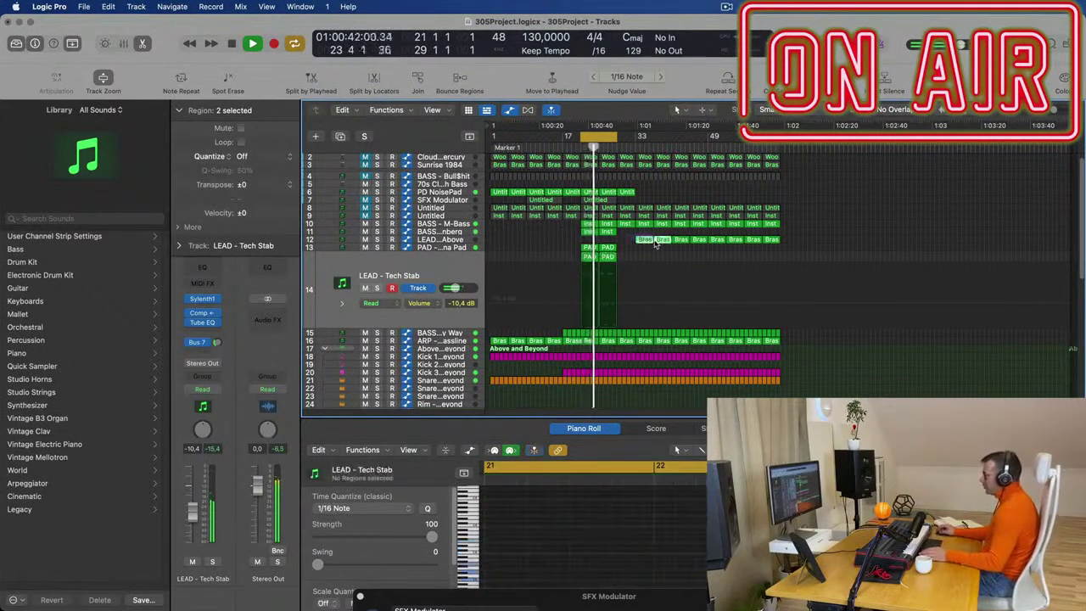
key(Delete)
drag(635, 232, 577, 263)
key(super+r)
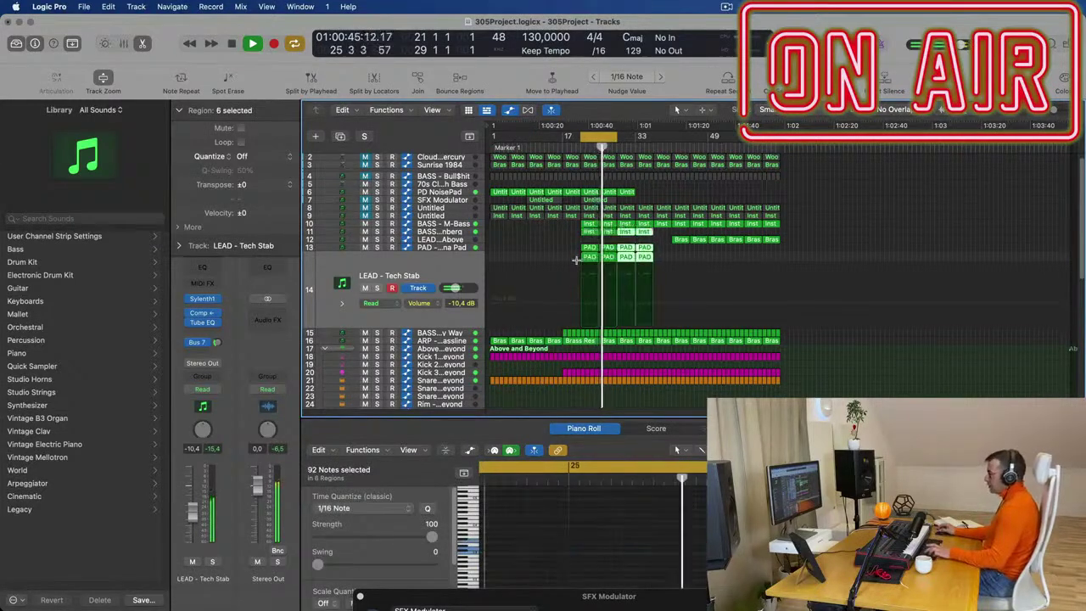
Mute the BASS - M-Bass track and the bass track below it, and restart playback from bar 21
click(679, 241)
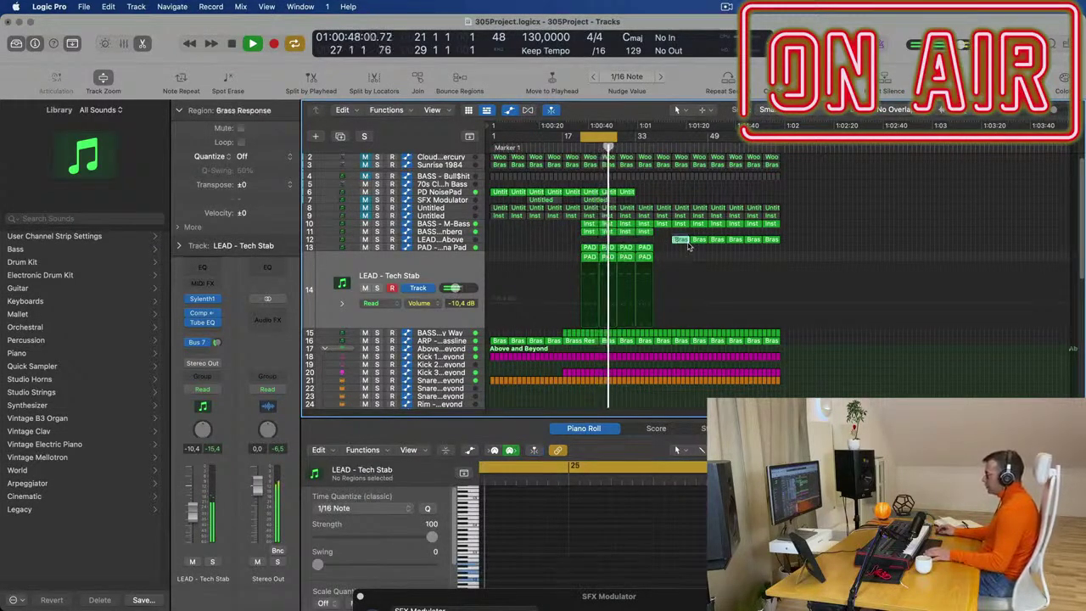
click(553, 236)
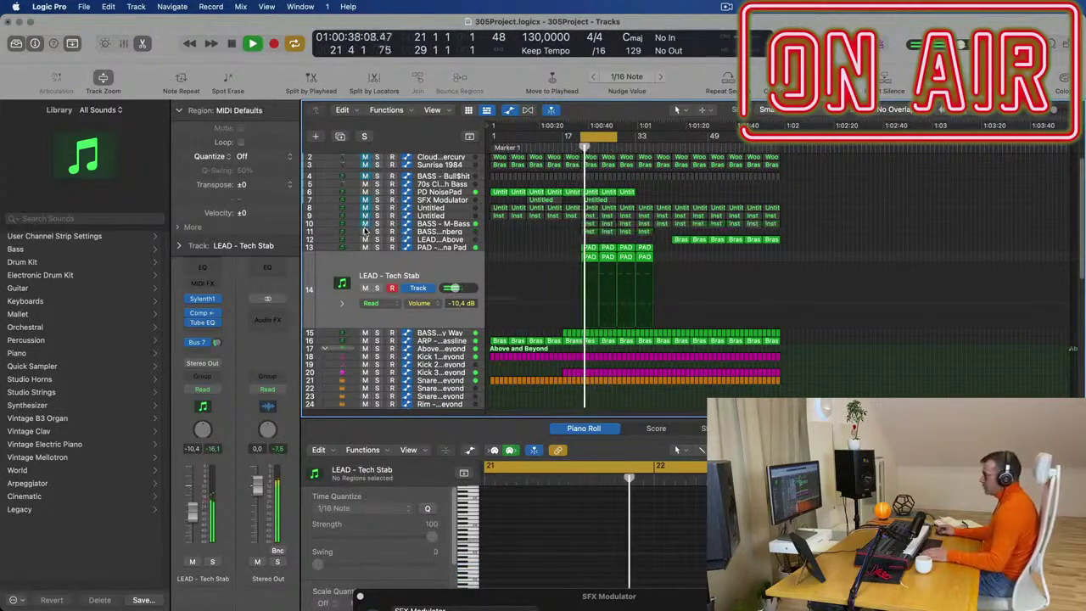
key(space)
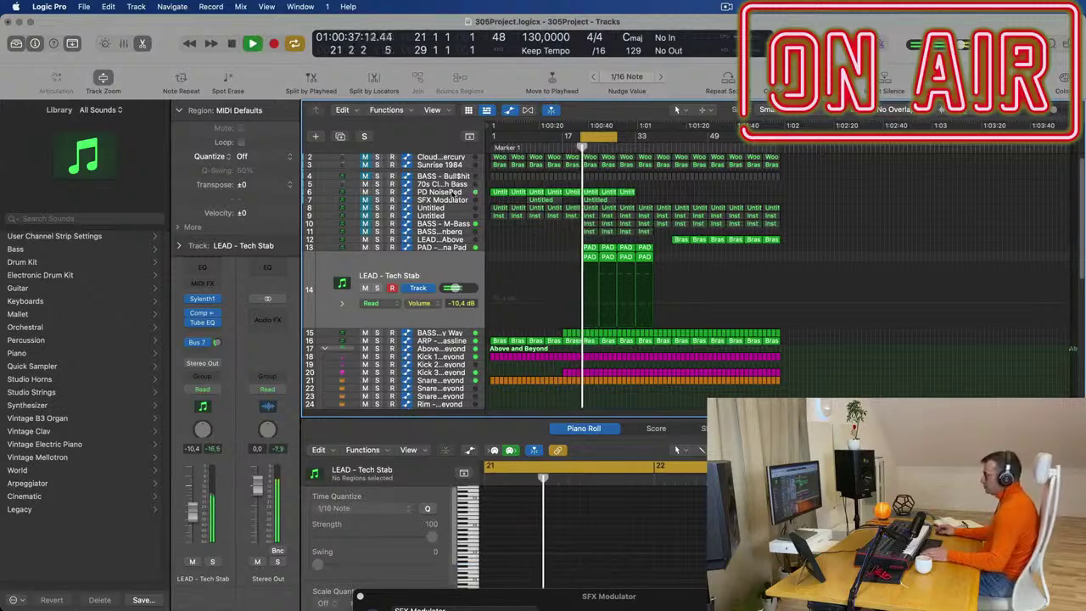
Delete the two PD NoisePad regions inside the cycle range at bars 21 and 25
click(432, 193)
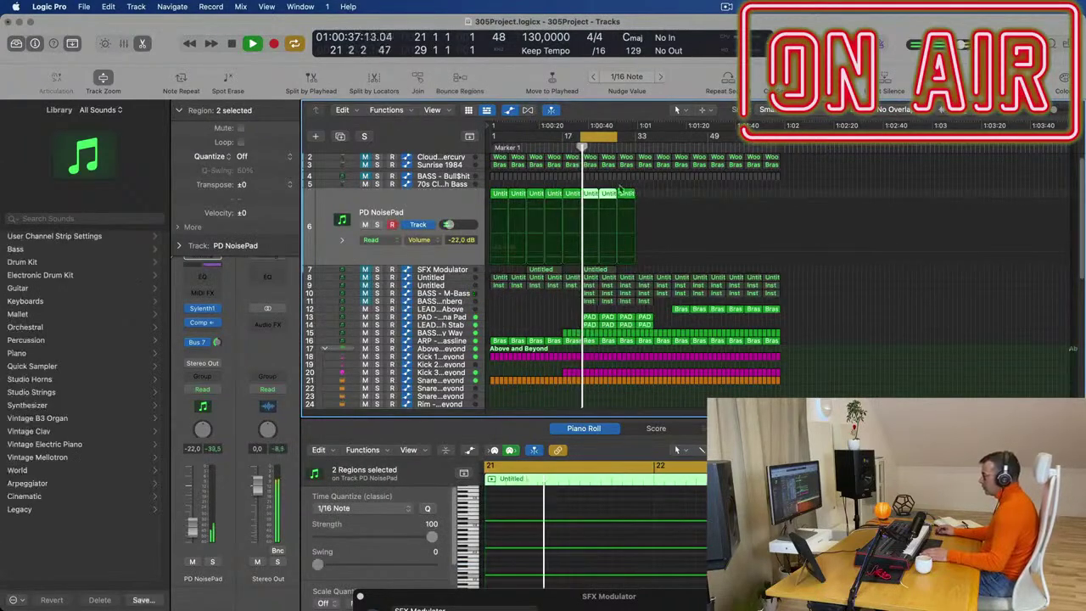
key(Delete)
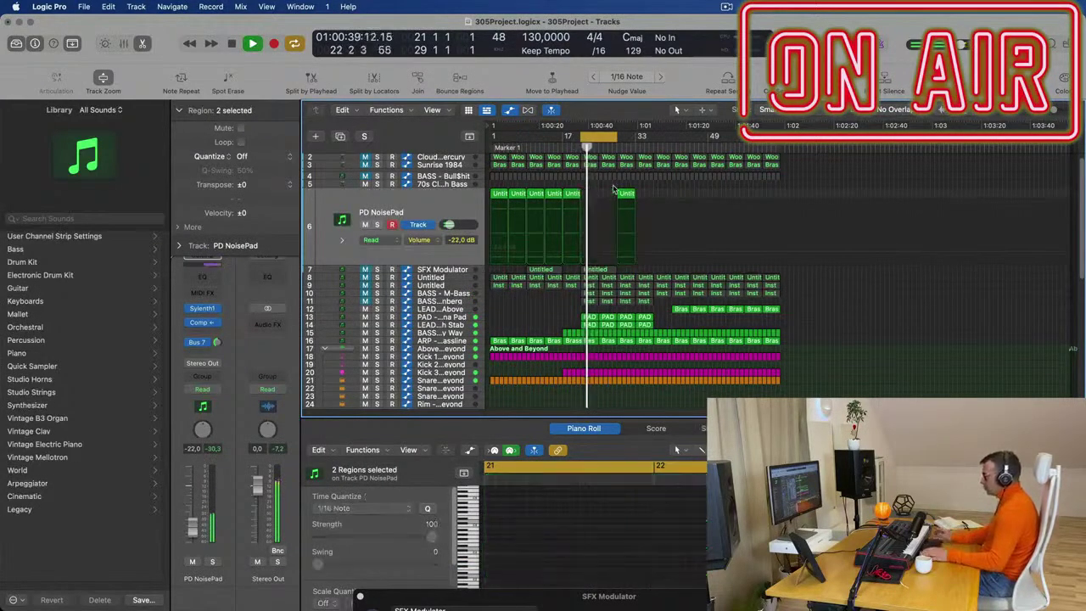
key(super+Right)
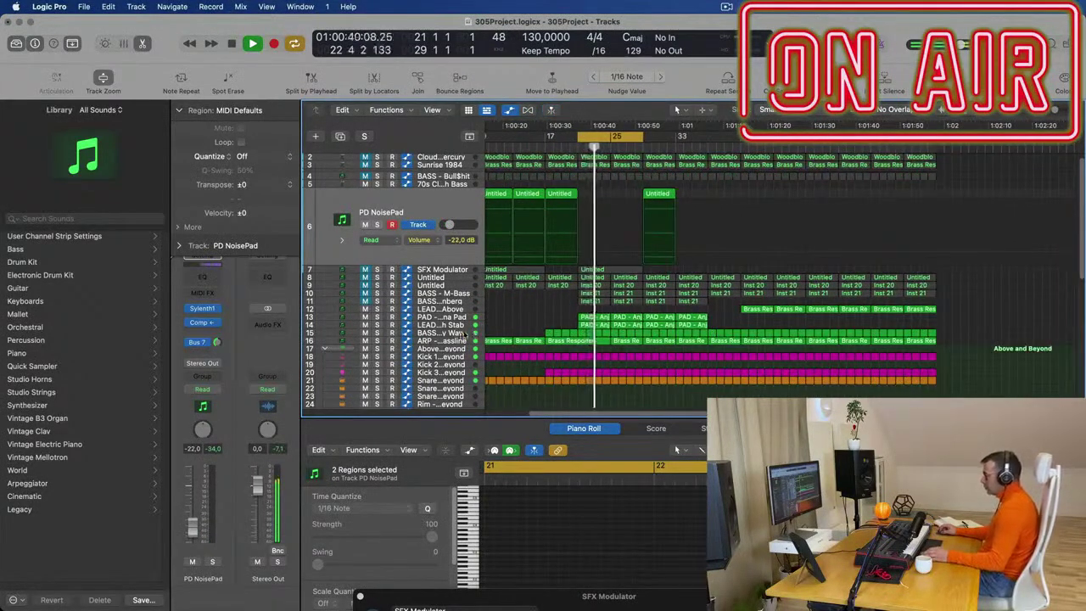
Solo BASS - Get Outta My Way briefly to hear it, and mute it together with the ARP - Fat Bassline track
click(463, 334)
click(376, 295)
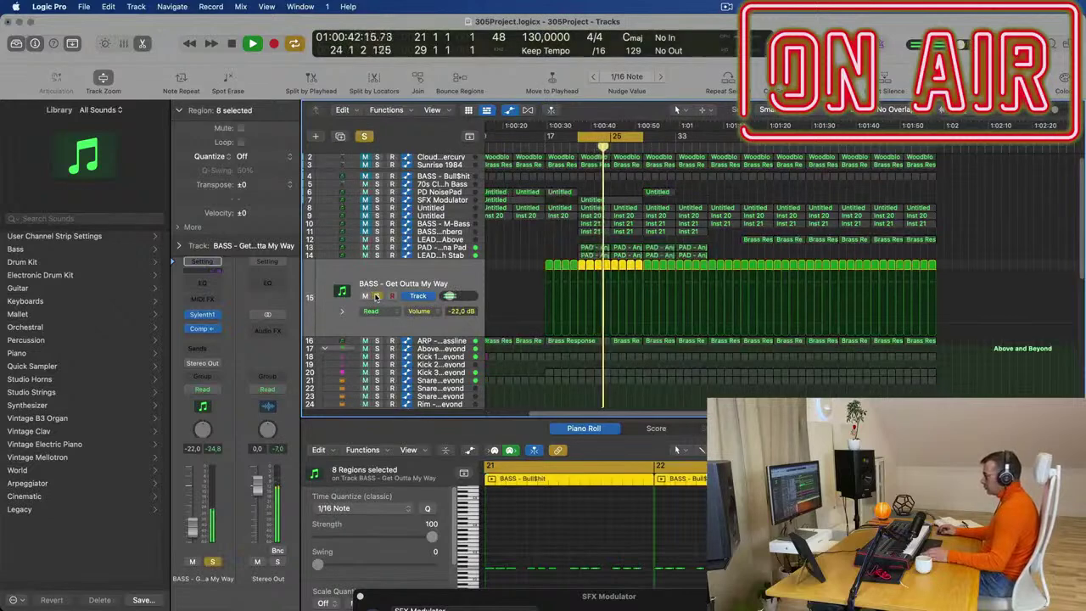
click(377, 295)
click(365, 295)
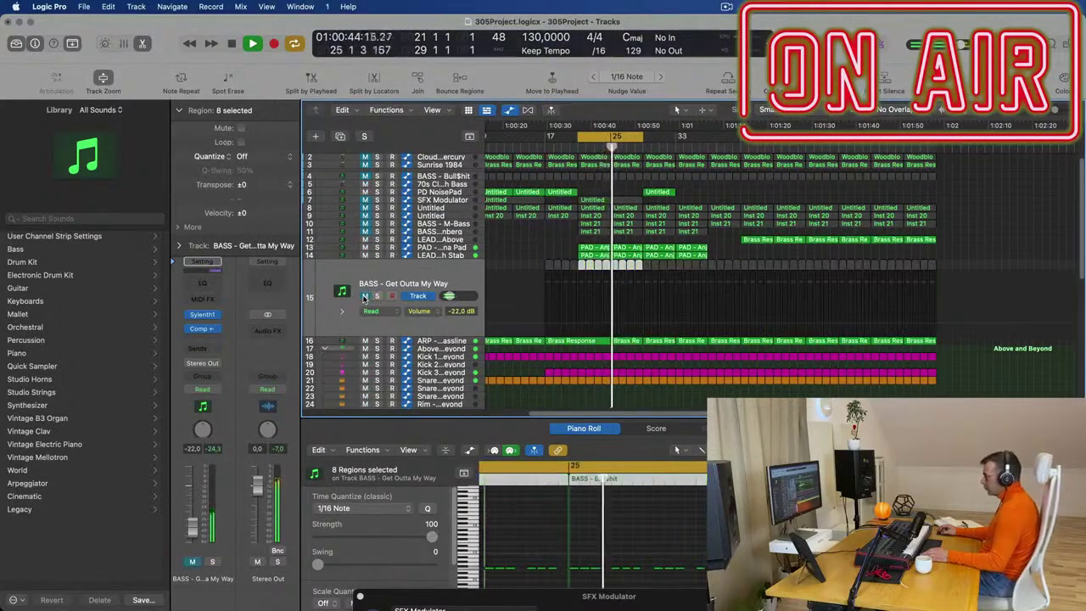
click(425, 341)
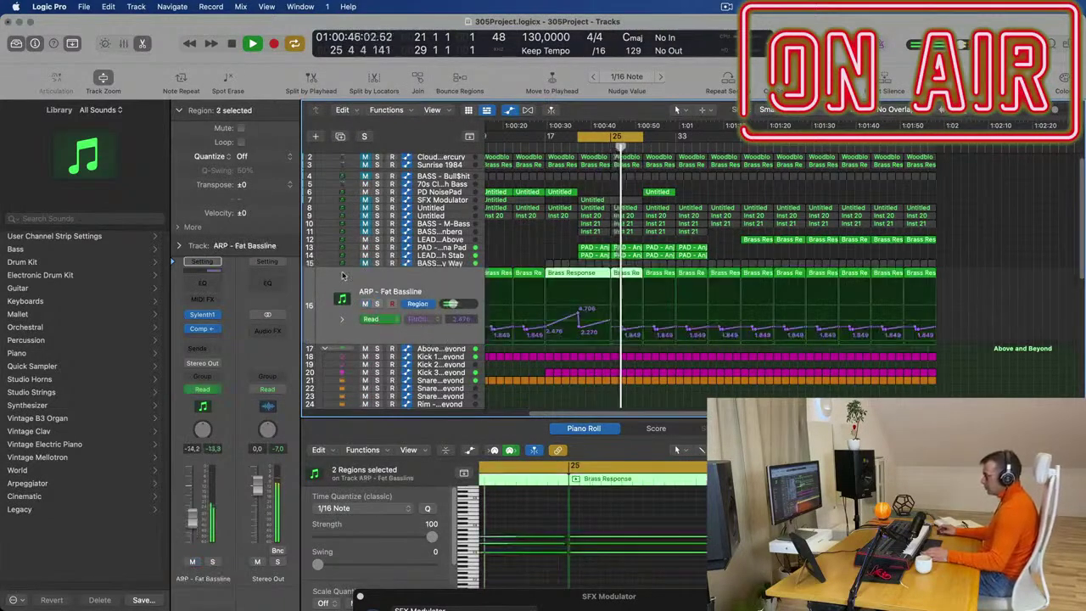
click(365, 304)
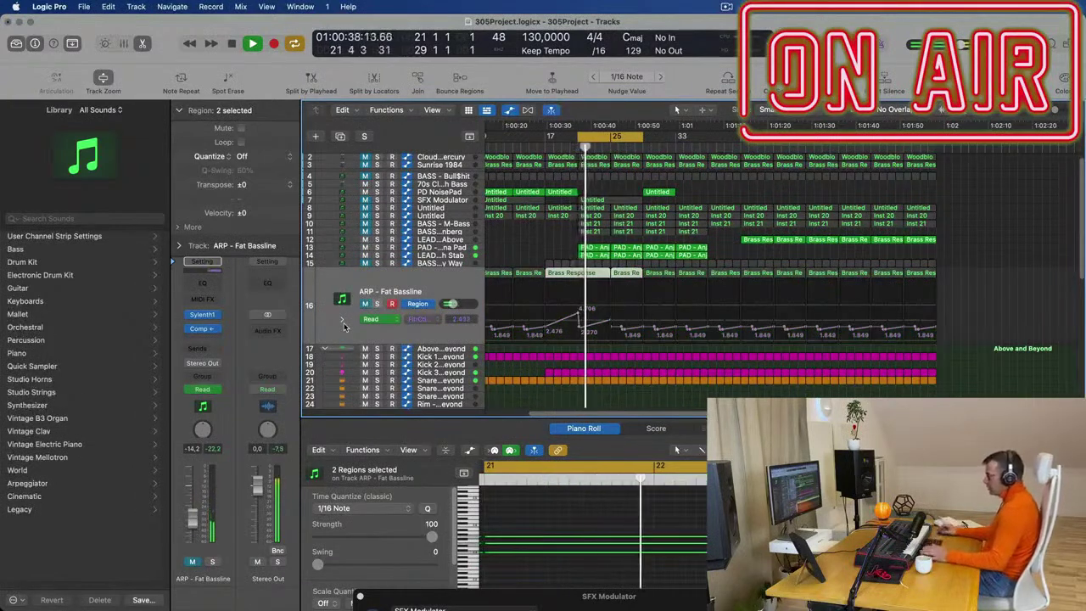
Repeat the two PD NoisePad regions from bars 13 and 17 into bars 21 and 25, and select the PD NoisePad track
scroll(522, 230, up, 1)
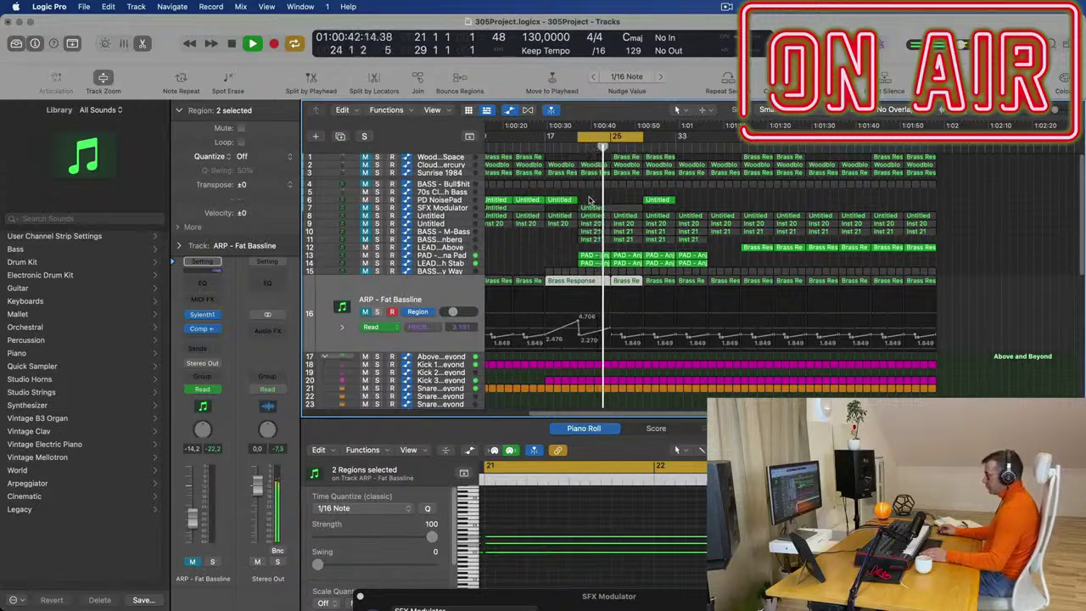
click(547, 200)
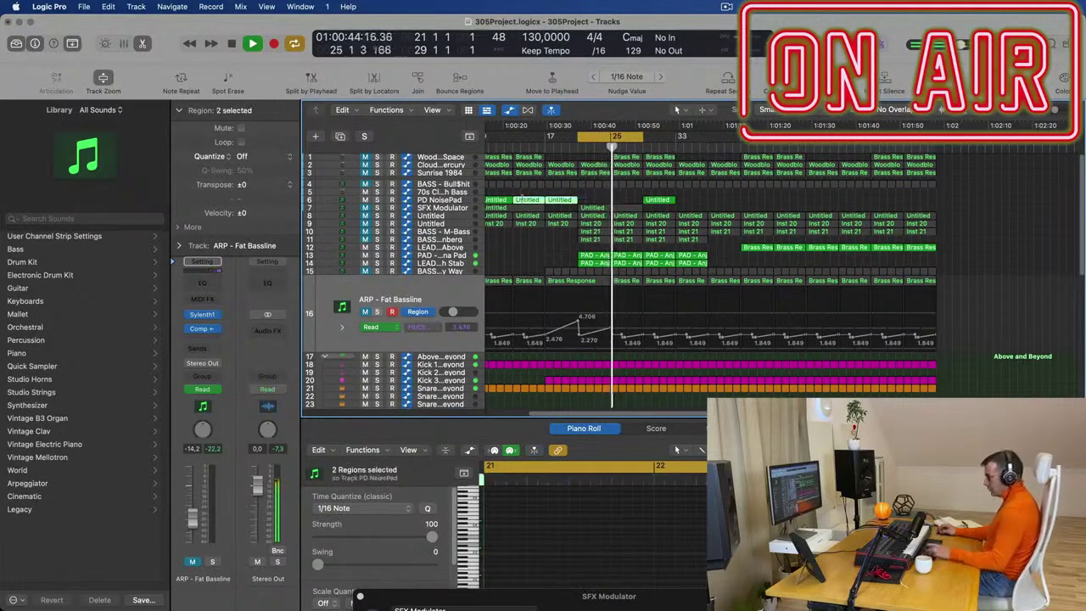
key(super+r)
click(441, 200)
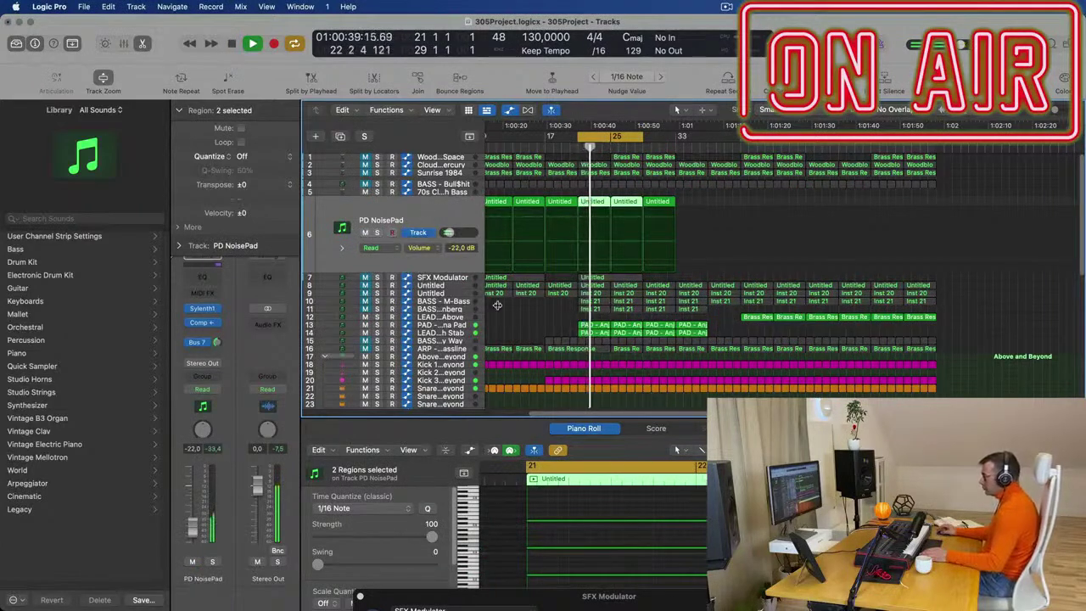
Unmute BASS - Get Outta My Way, restart playback, check the track in solo, and set its volume to -16.4 dB
scroll(517, 308, up, 2)
scroll(522, 309, left, 2)
click(460, 341)
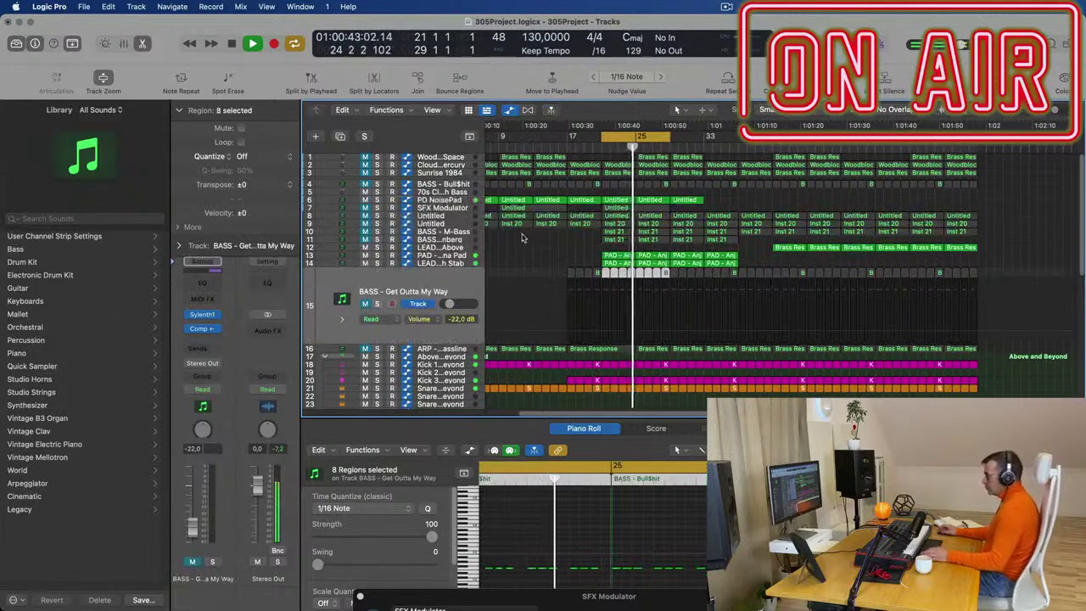
click(366, 307)
key(space)
key(space)
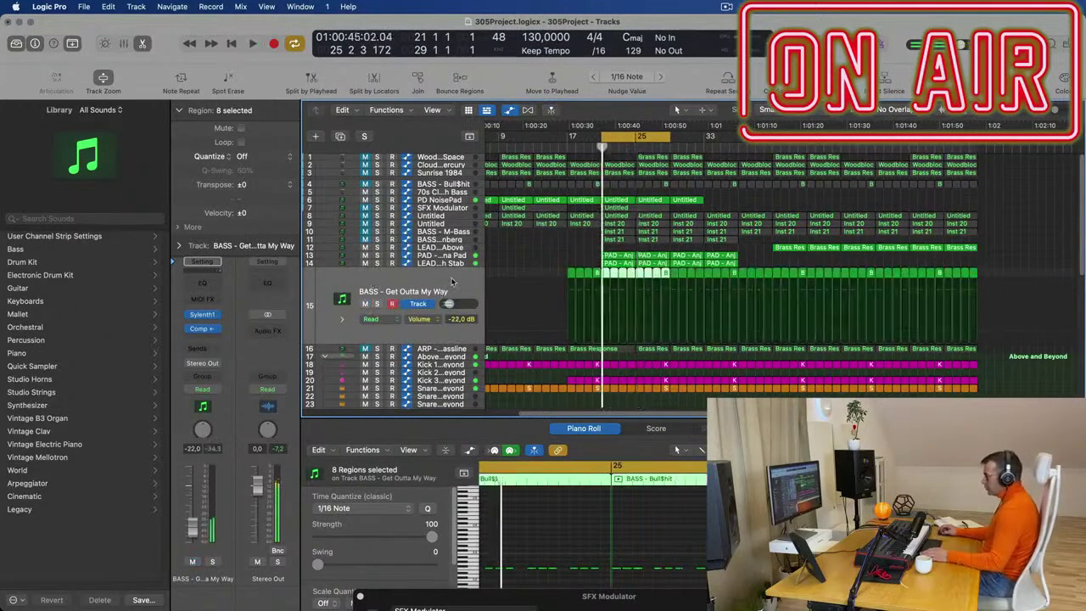
click(212, 562)
click(212, 561)
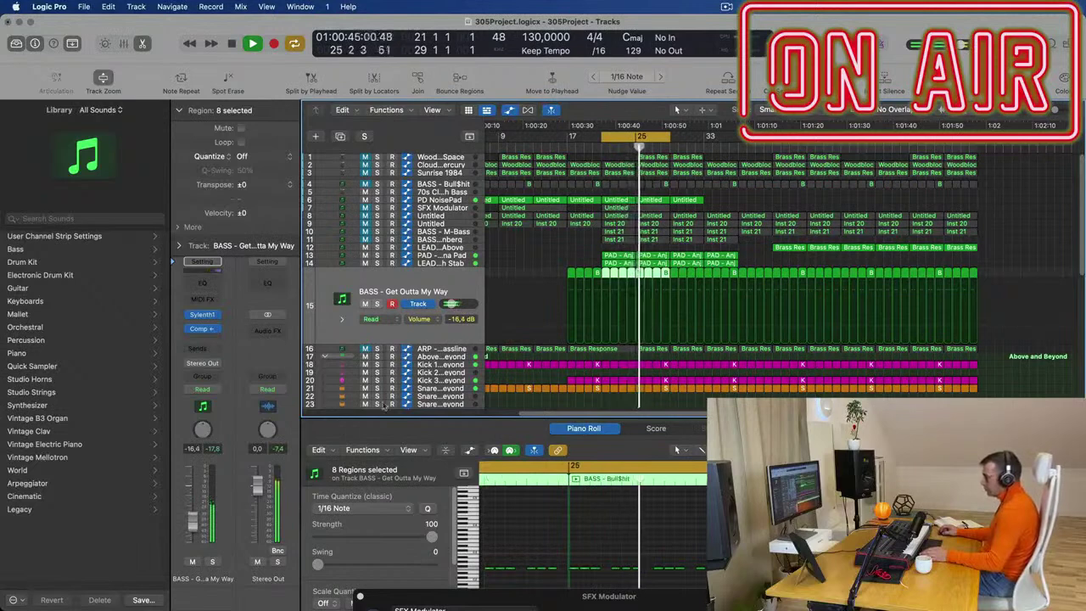
Unmute the ARP - Fat Bassline track and set its volume to -13.6 dB
click(443, 348)
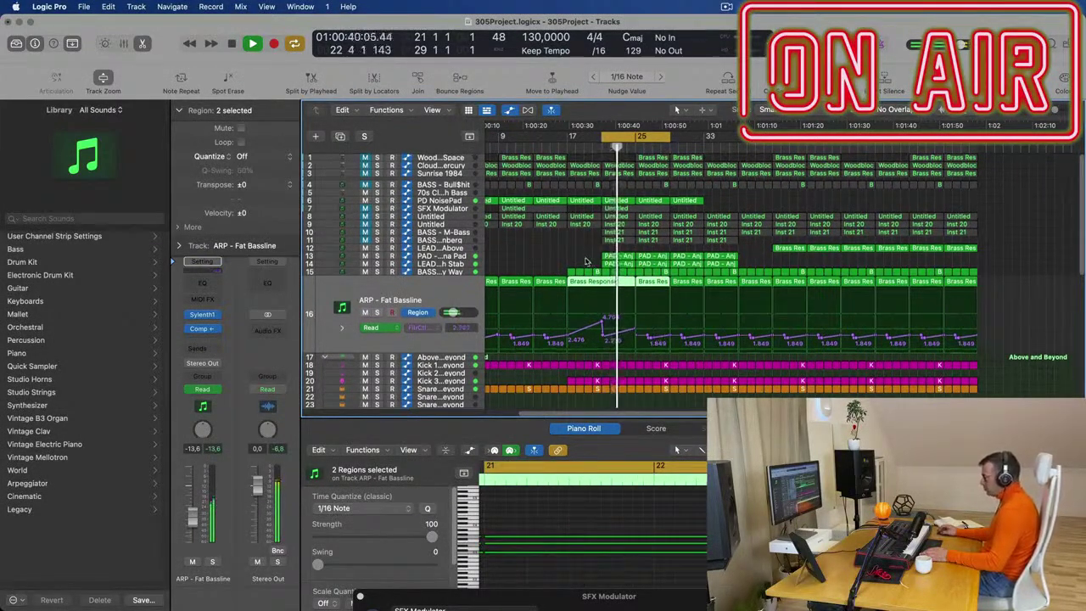
scroll(564, 258, up, 3)
scroll(565, 258, down, 2)
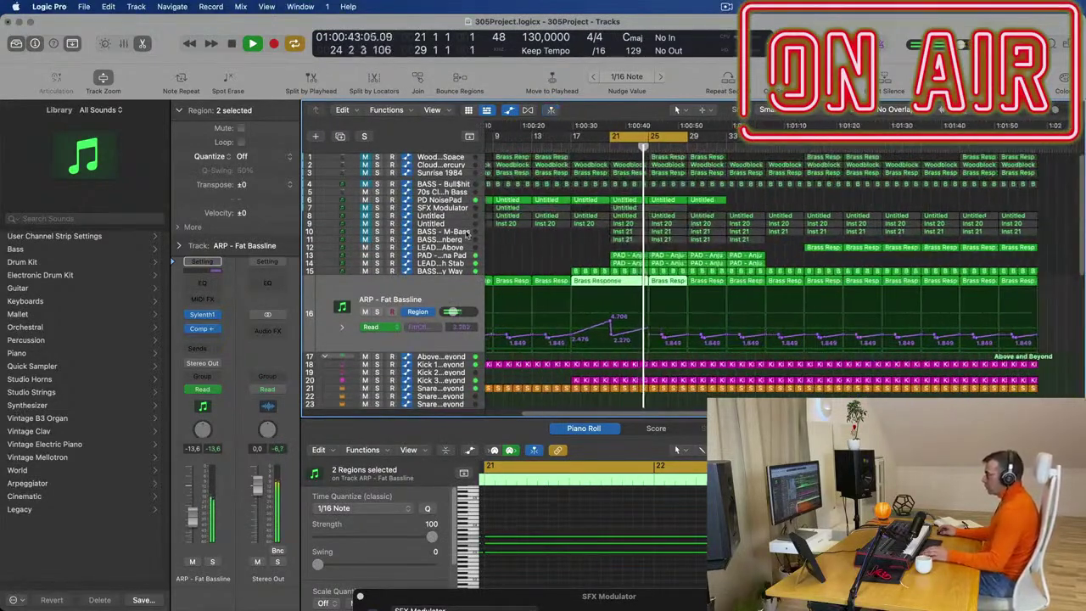
Unmute the BASS - M-Bass and BASS - Wippenberg tracks and select BASS - Wippenberg
click(365, 232)
click(365, 240)
click(461, 242)
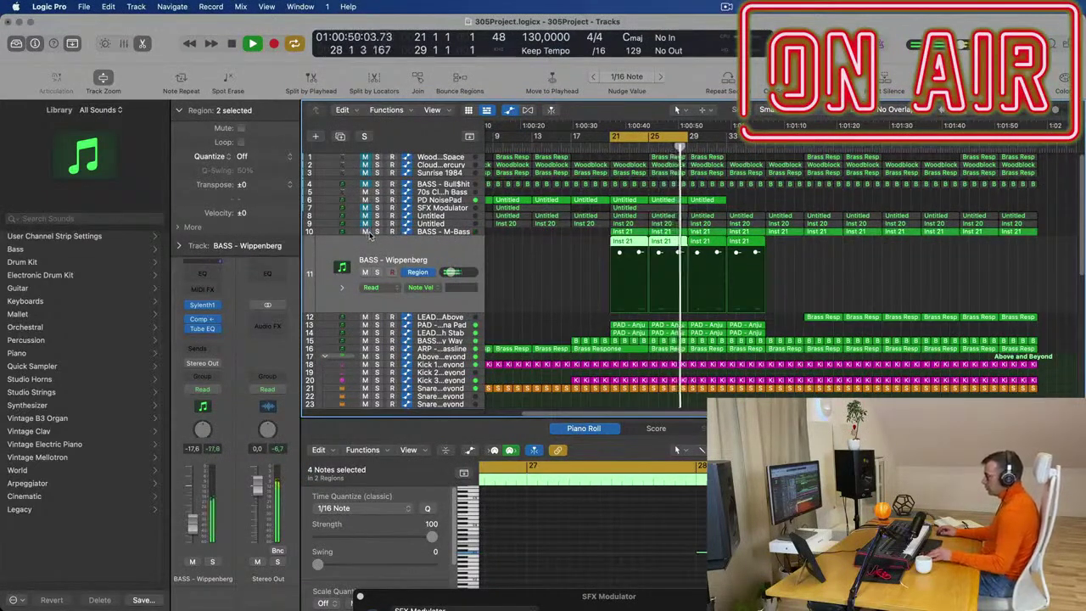
scroll(573, 257, down, 5)
scroll(730, 284, up, 5)
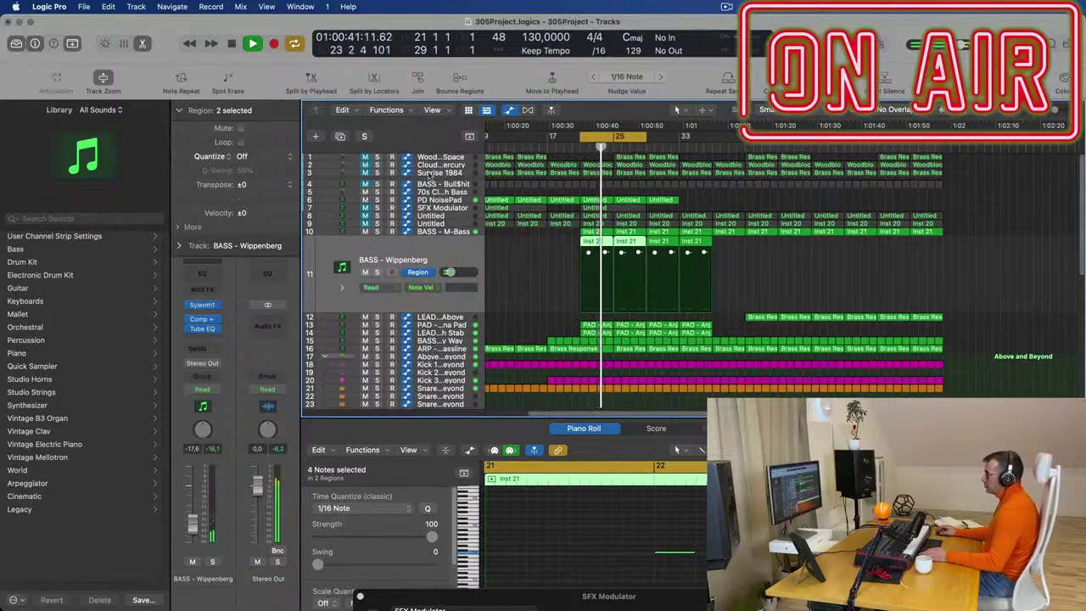
Solo the Untitled Inst 20 track on track 9 briefly, and delete it together with its regions
click(448, 222)
key(space)
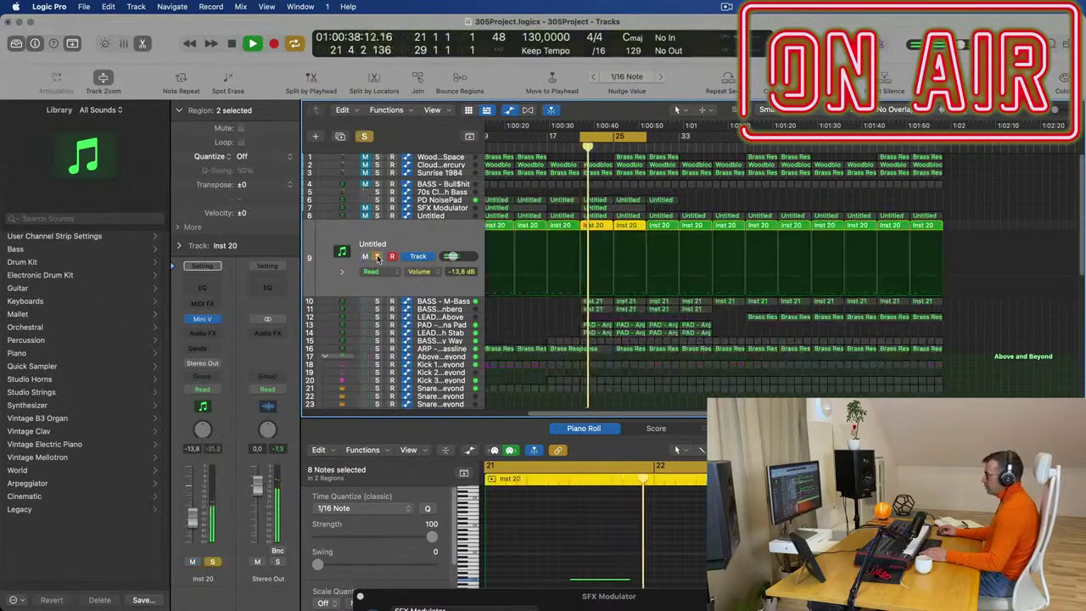
click(418, 245)
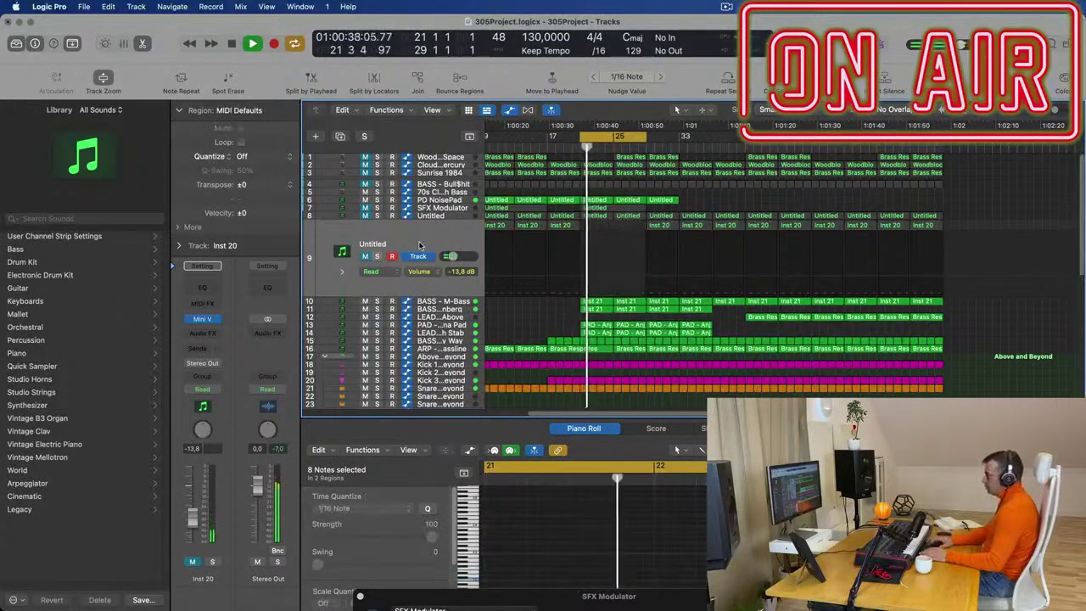
key(super+BackSpace)
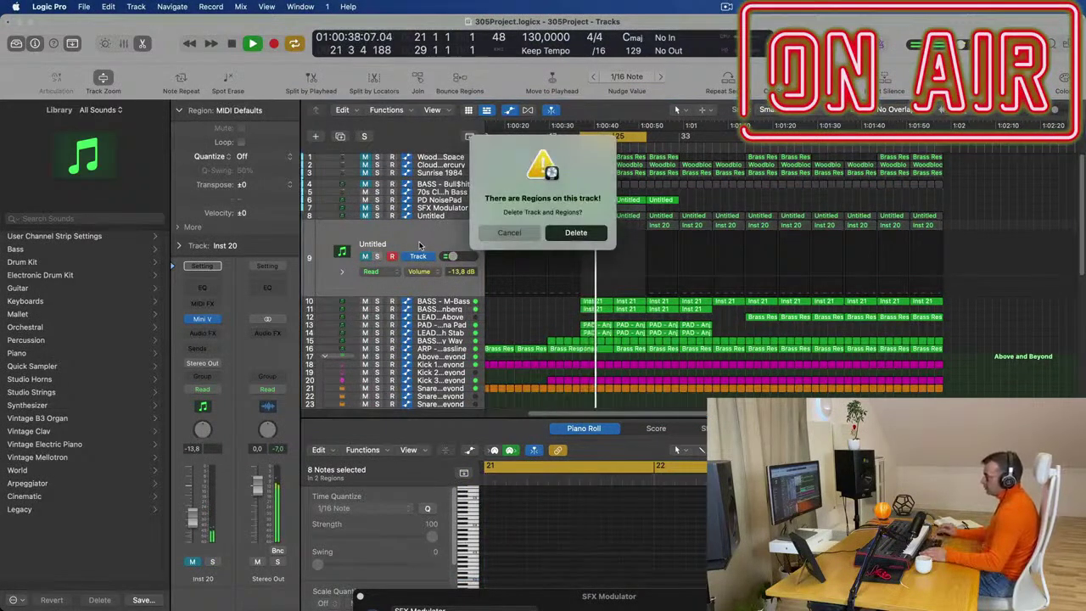
key(Return)
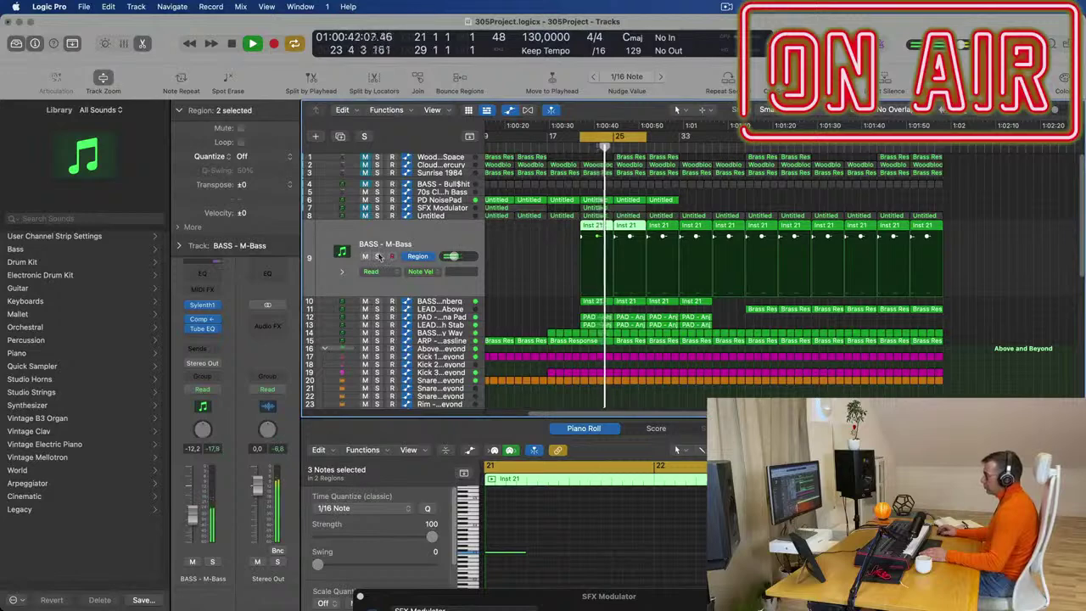
Unmute the Untitled CS-80V2 track, set its volume to -17.8 dB, and select all notes in its two cycled regions
click(440, 218)
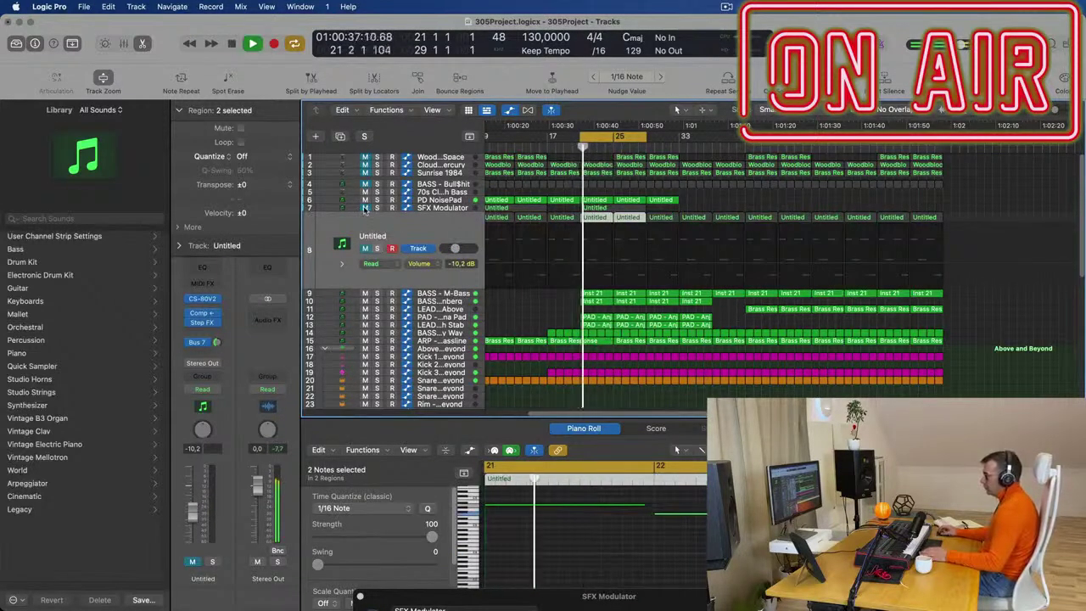
click(424, 235)
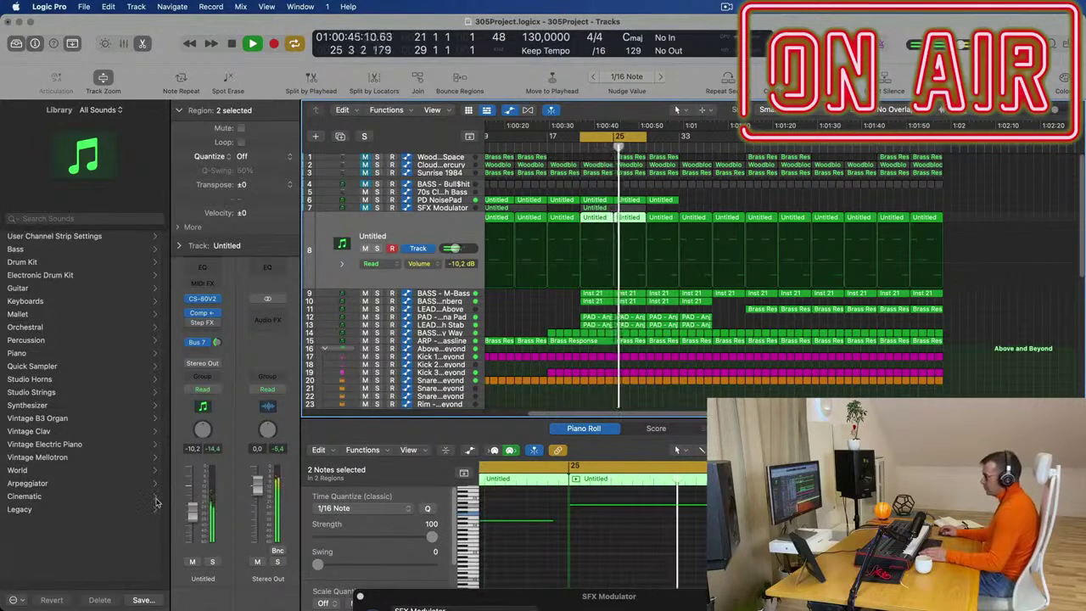
drag(192, 519, 190, 528)
click(608, 555)
key(super+a)
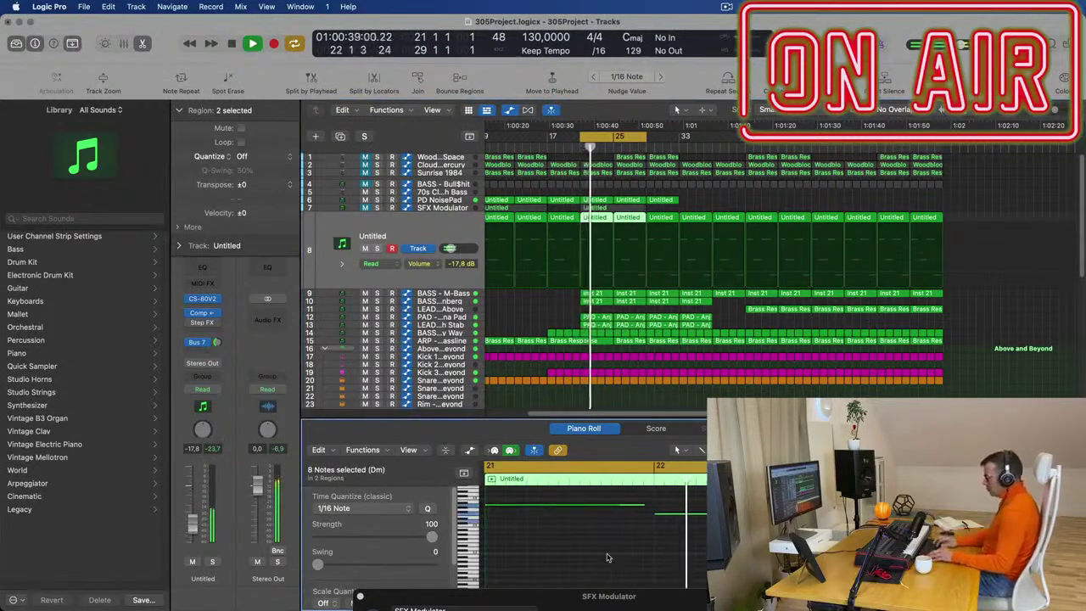
Unmute the SFX Modulator track and mute the Untitled CS-80V2 track below it
click(441, 226)
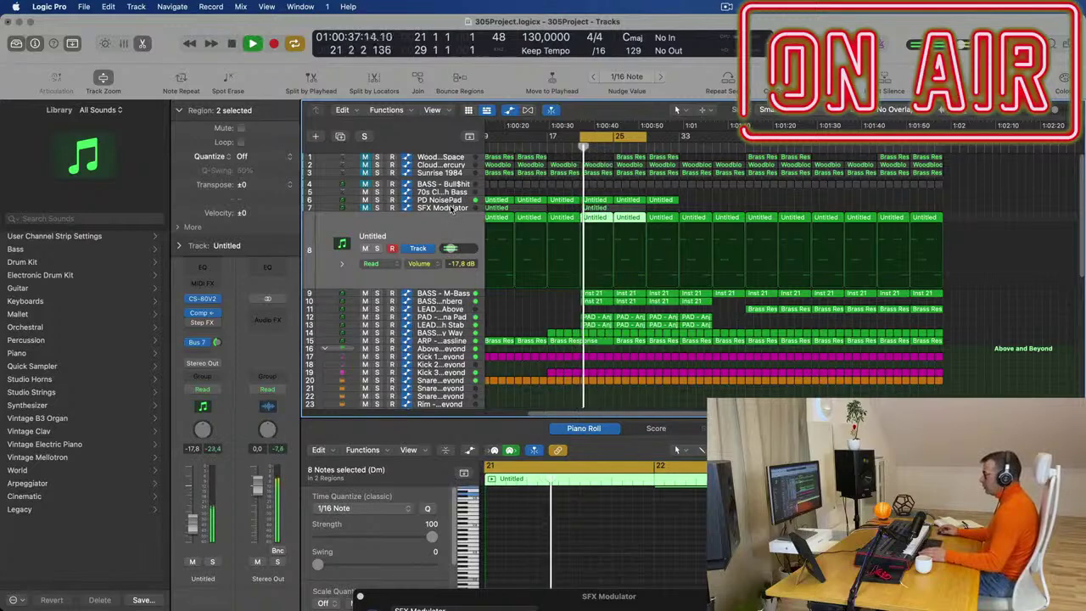
key(Up)
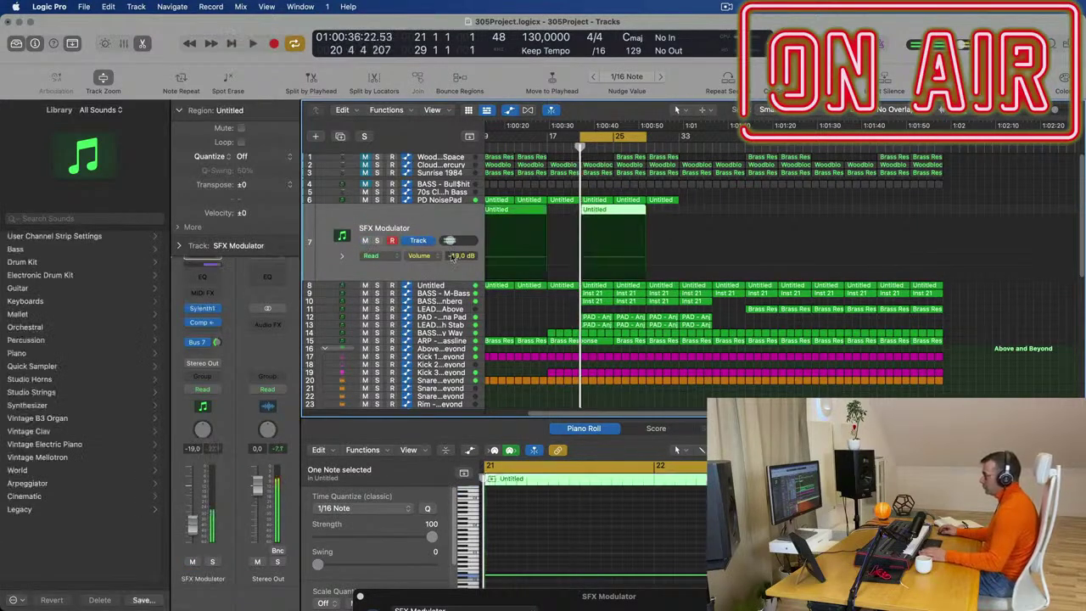
click(453, 286)
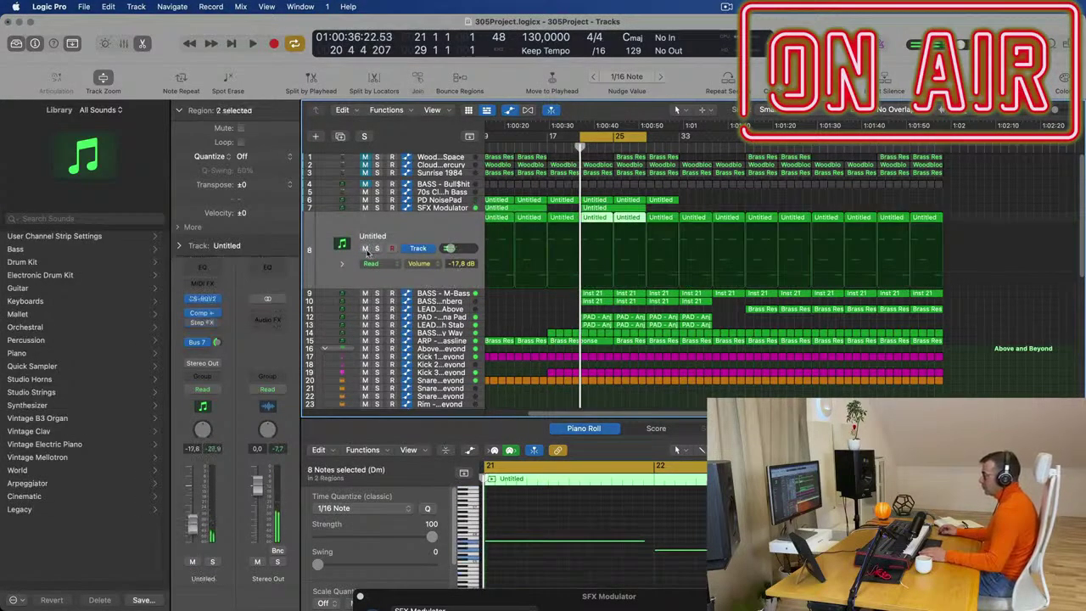
Listen to BASS - Bull$hit in the mix, mute it, and delete the track with its regions
click(452, 183)
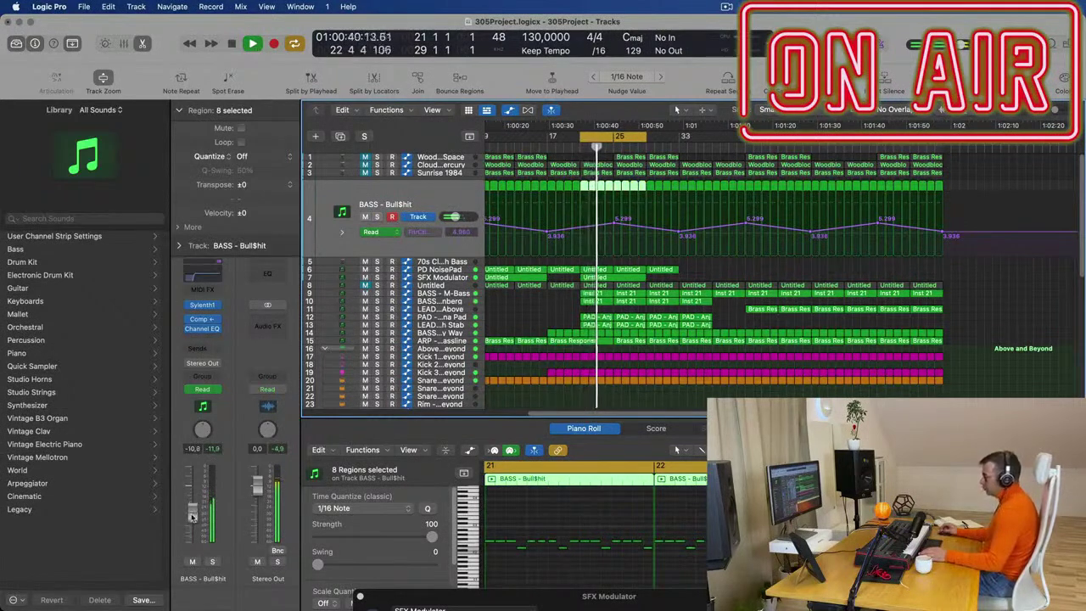
click(192, 563)
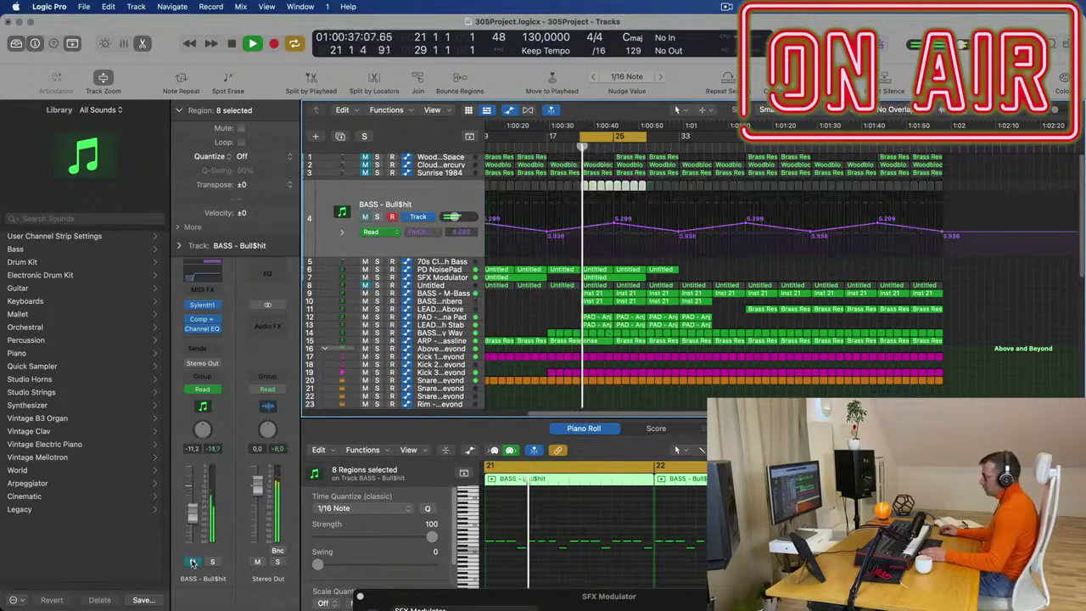
click(433, 204)
key(super+BackSpace)
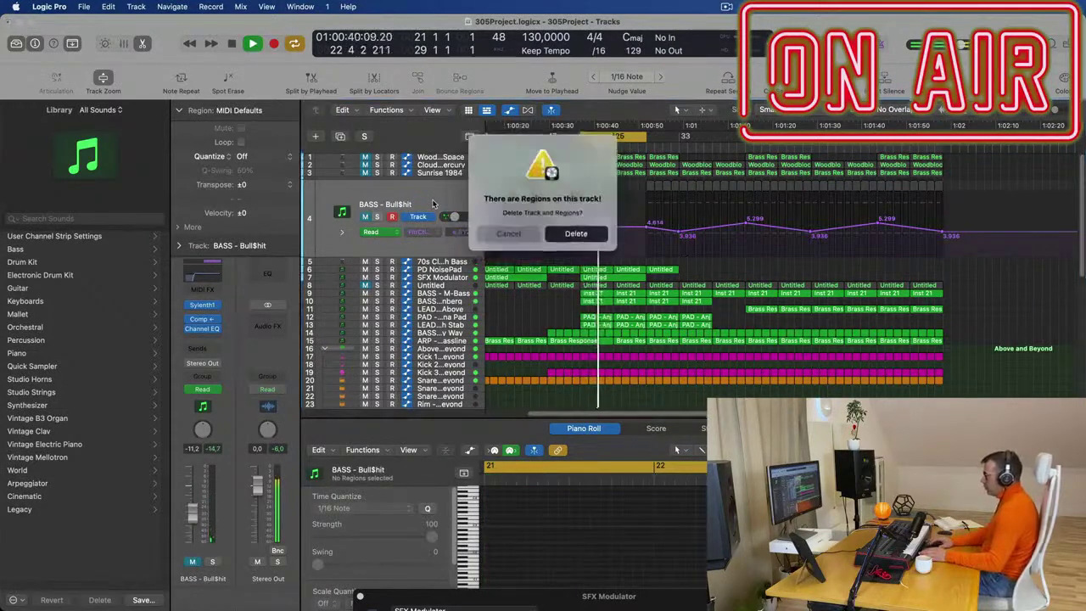
key(Return)
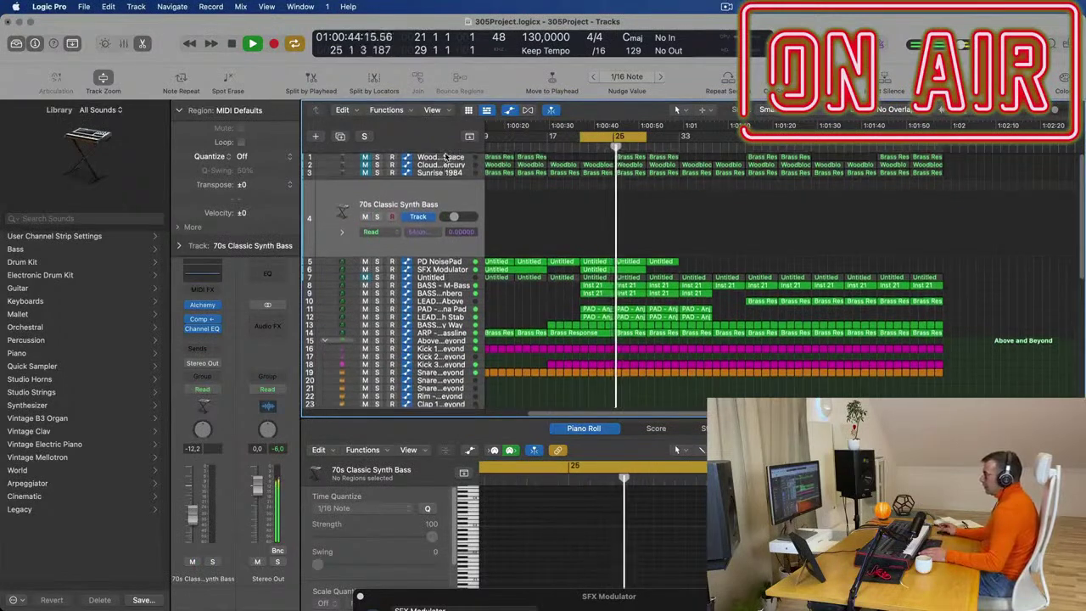
Copy the Woodblock Space track's Brass Response region from bar 25 to bar 21
click(410, 156)
key(space)
click(366, 190)
key(space)
key(space)
key(space)
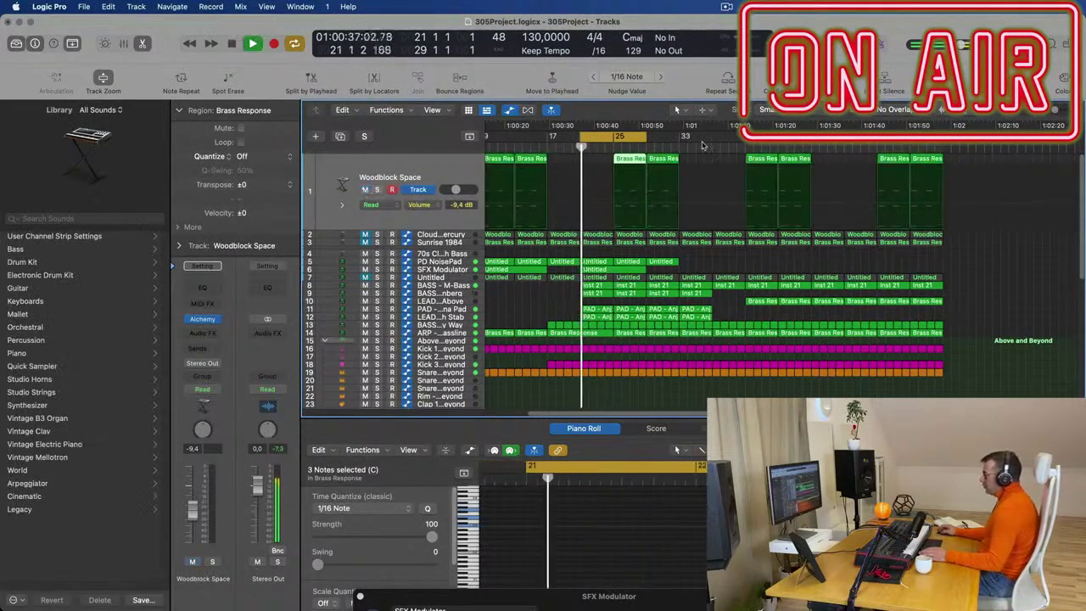
drag(616, 160, 591, 162)
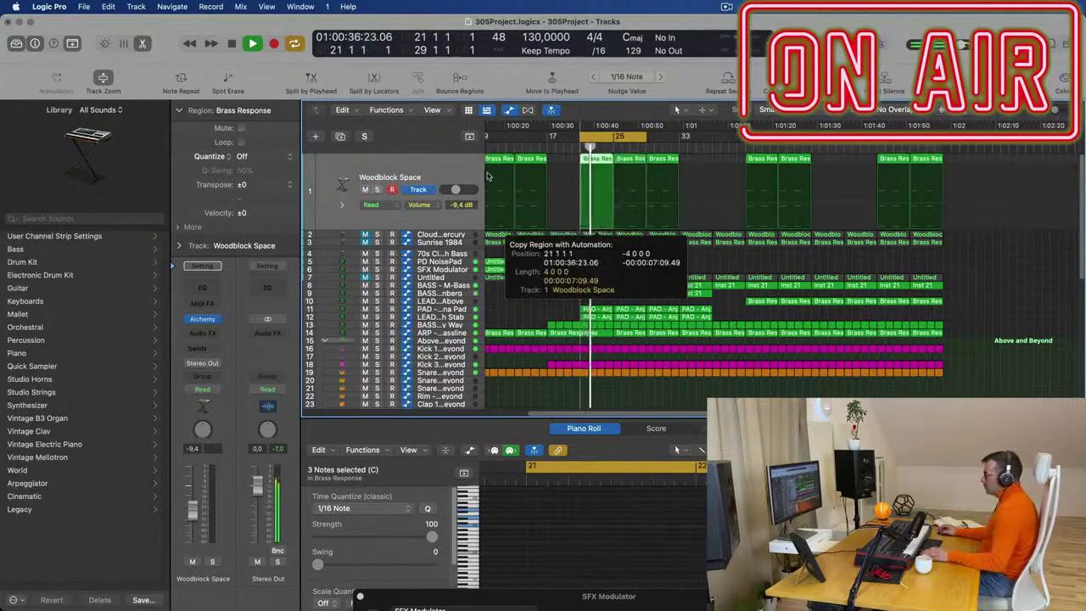
Unmute Woodblock Space, solo it briefly, and resume playback with the full mix
click(377, 190)
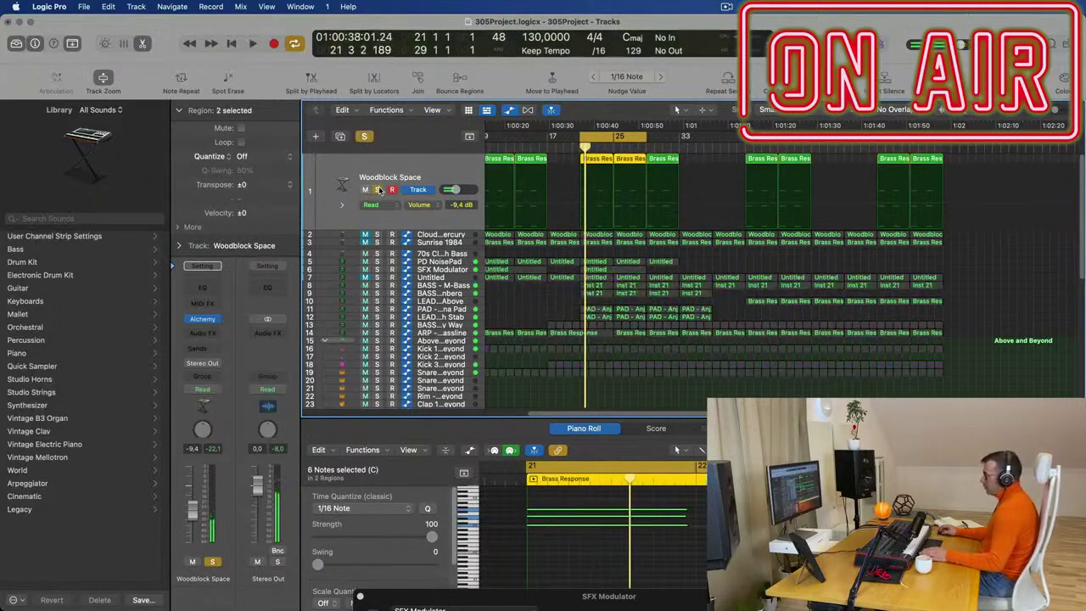
click(365, 137)
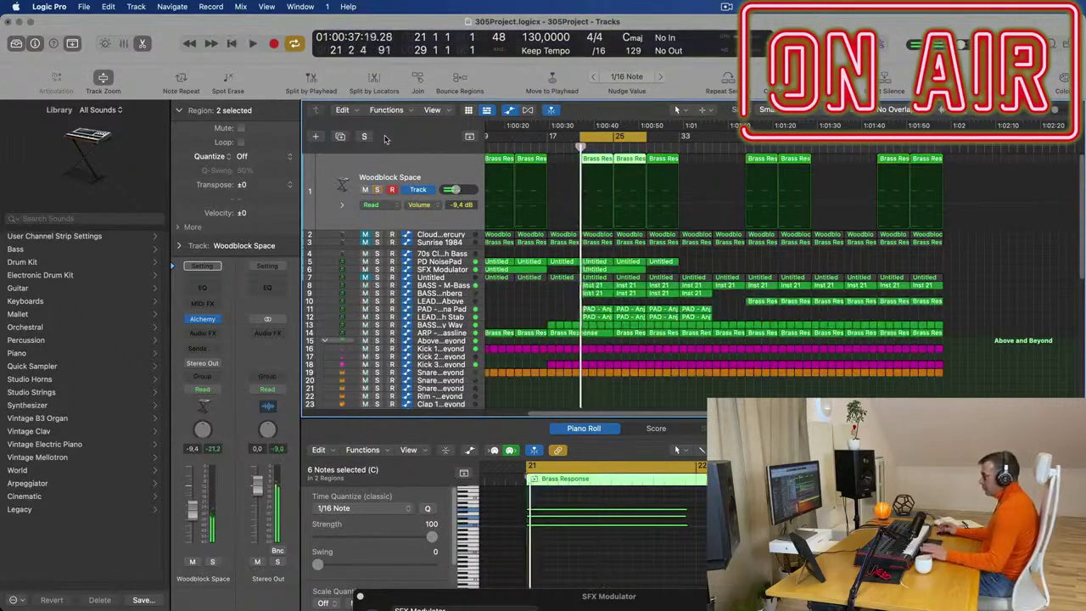
key(space)
Delete the two Woodblock Space regions at bars 9 and 13 and restart playback
key(super+Left)
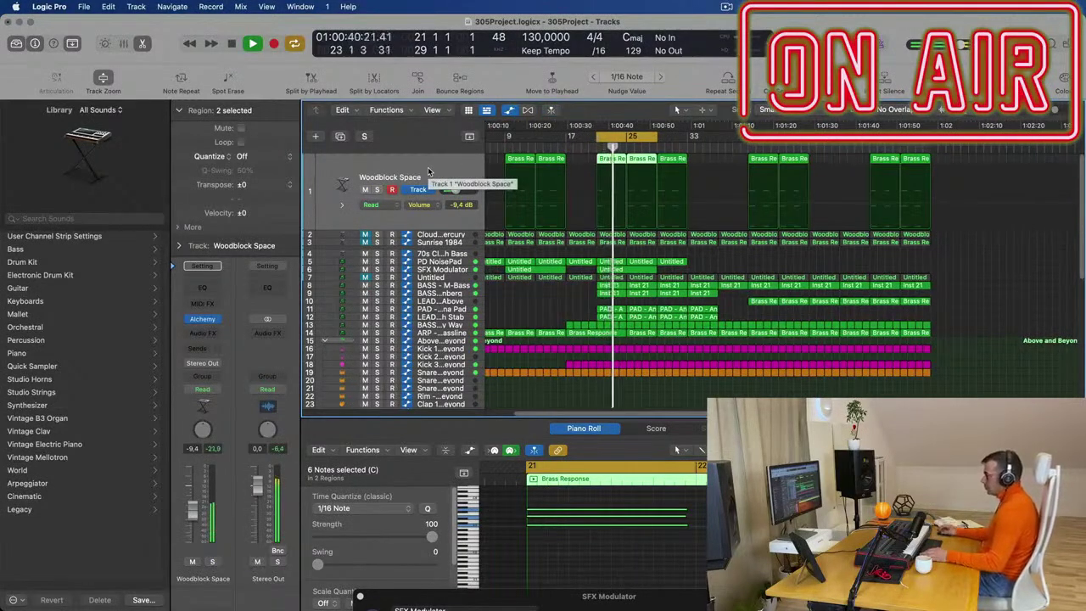
click(514, 161)
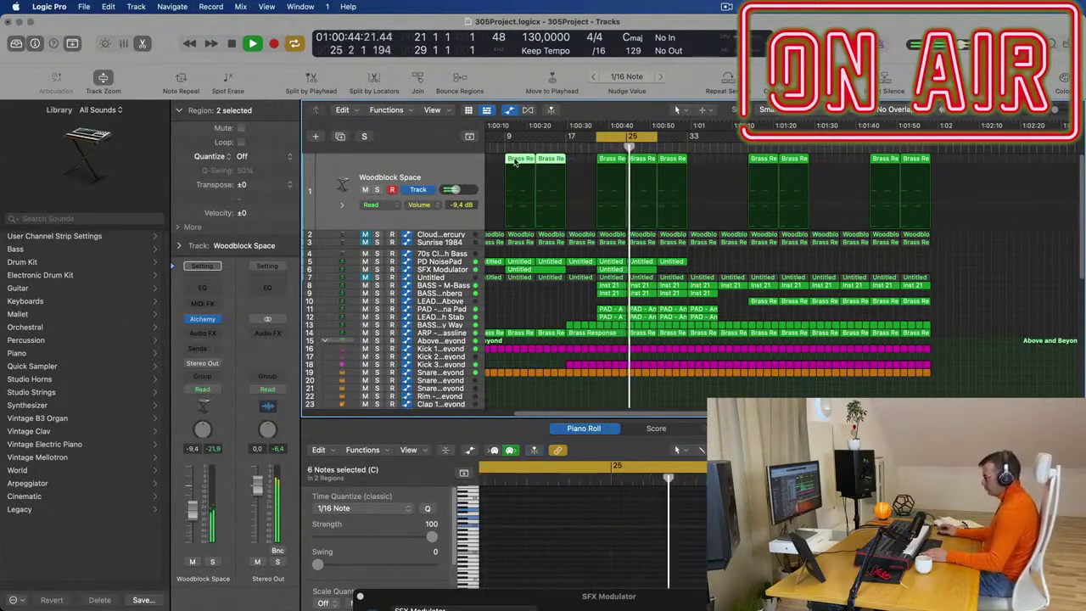
key(Delete)
key(space)
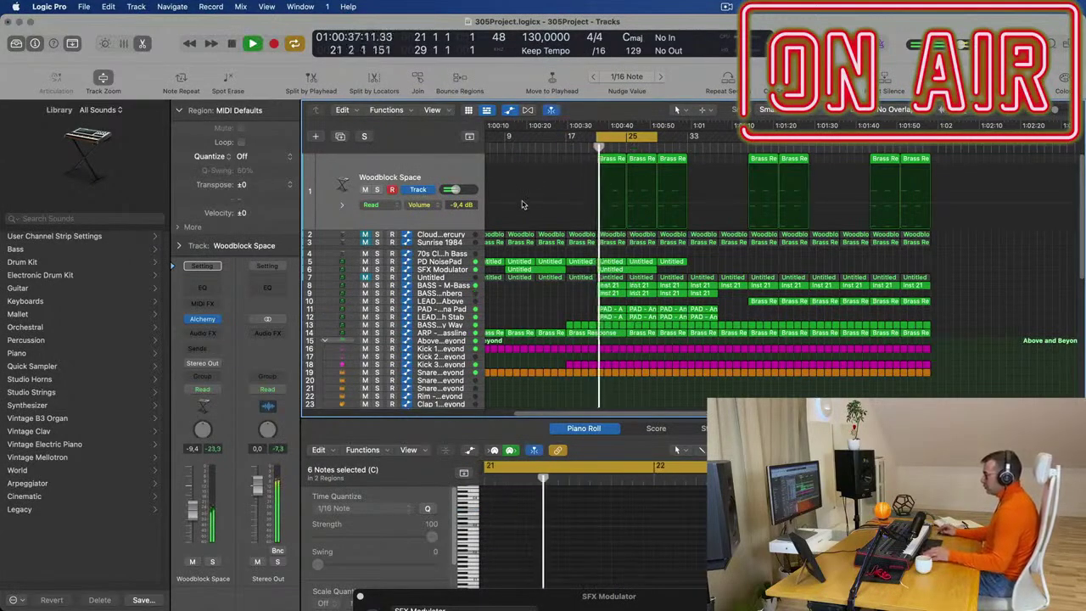
Solo Clouds of Mercury briefly, unmute it, and set its volume to -15.2 dB
scroll(522, 204, left, 1)
key(Down)
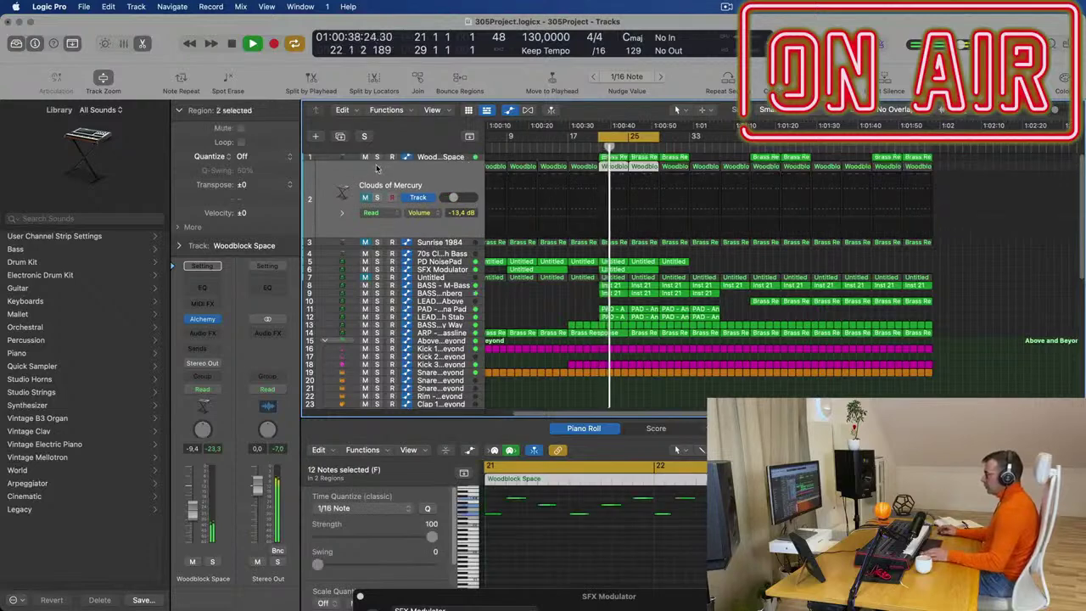
click(378, 198)
key(space)
key(space)
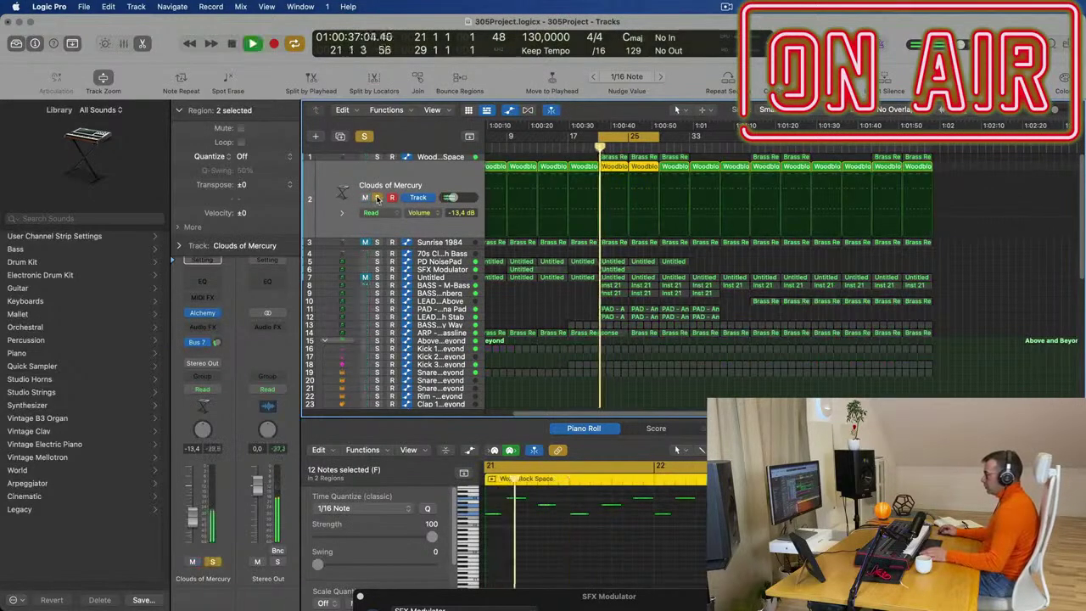
click(379, 198)
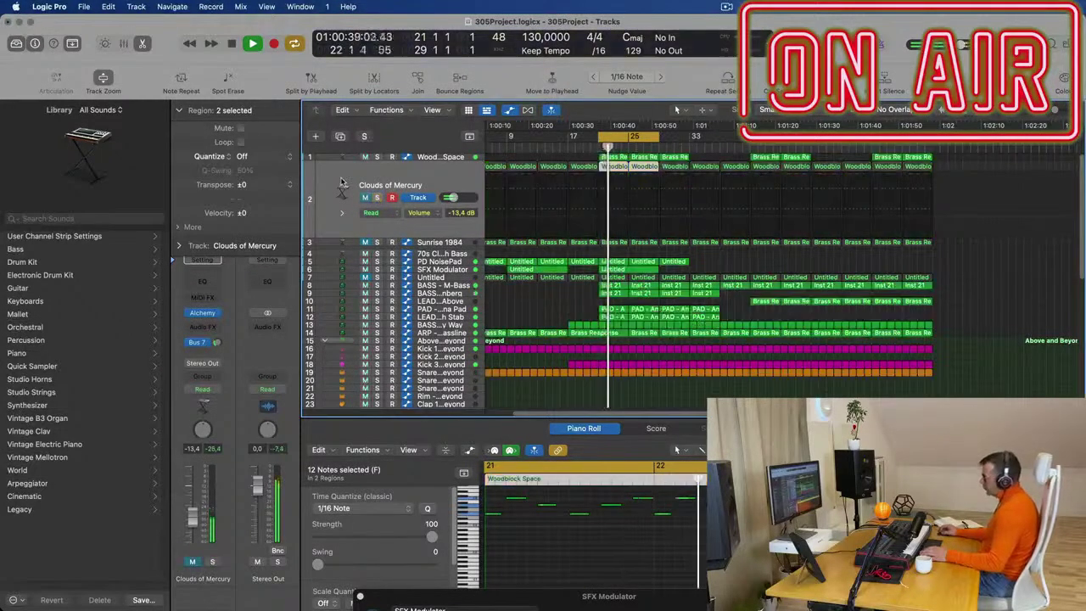
key(space)
key(space)
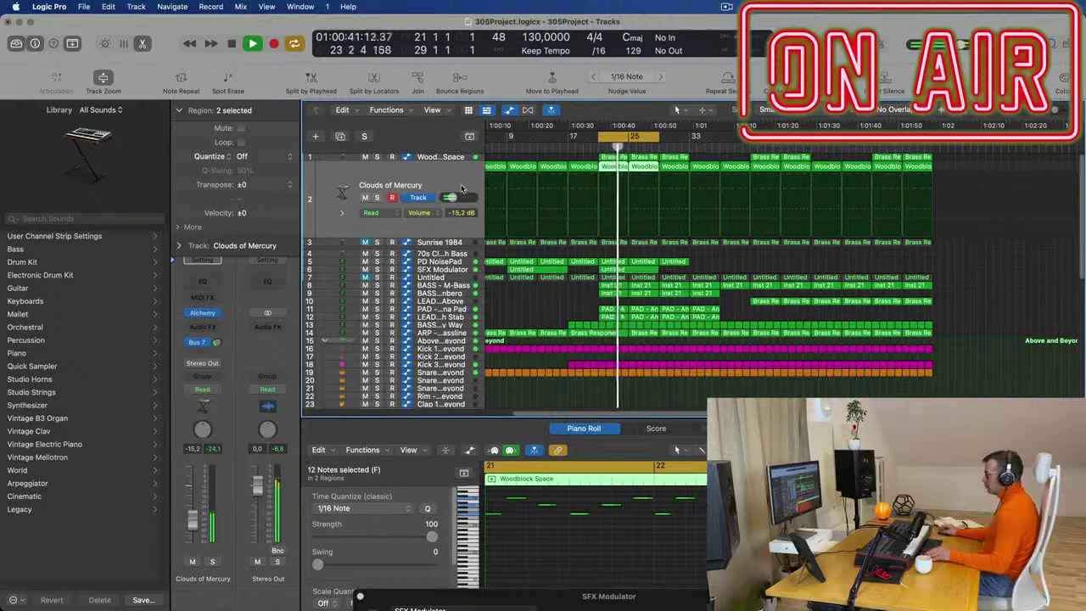
Select the first Woodblock Space region on the Clouds of Mercury track at bar 1
key(super+Left)
key(super+Left)
key(super+Left)
click(498, 168)
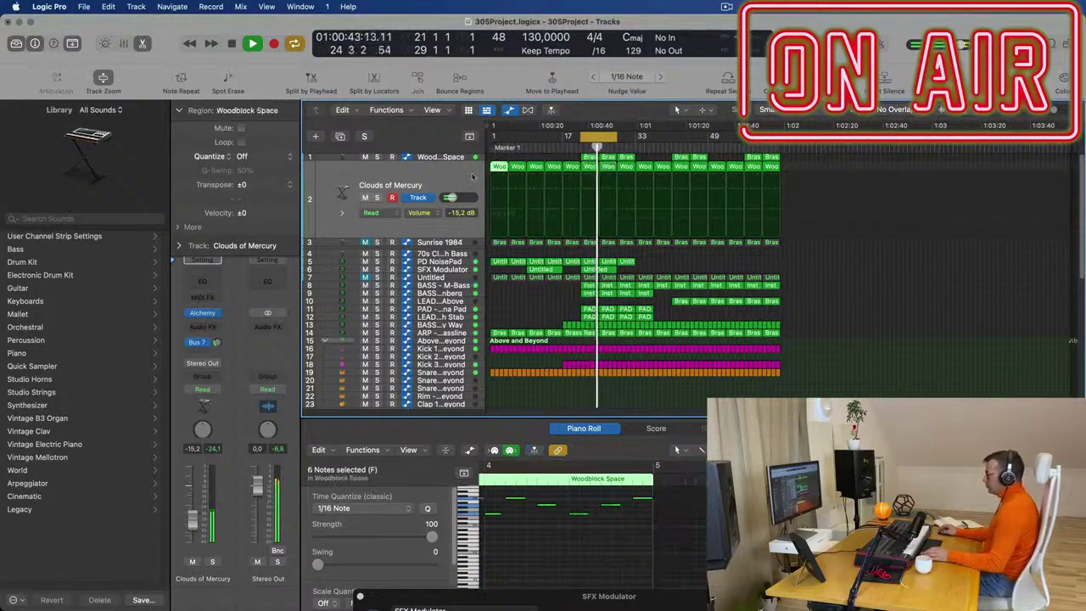
Mute the Clouds of Mercury track and delete the Sunrise 1984 and 70s Classic Synth Bass tracks
click(365, 198)
key(space)
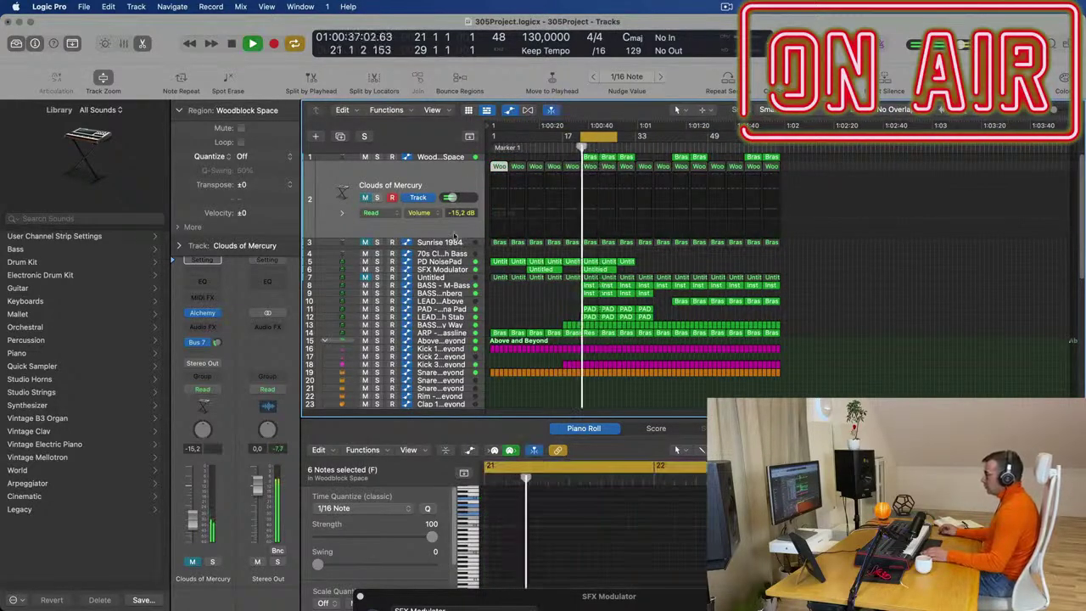
click(458, 244)
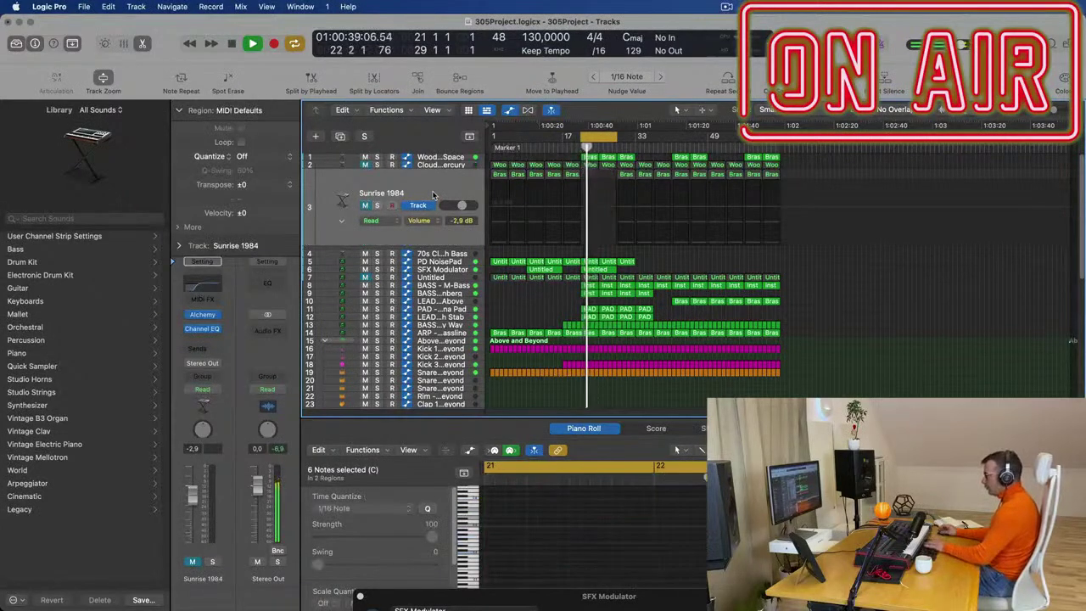
key(super+BackSpace)
click(576, 239)
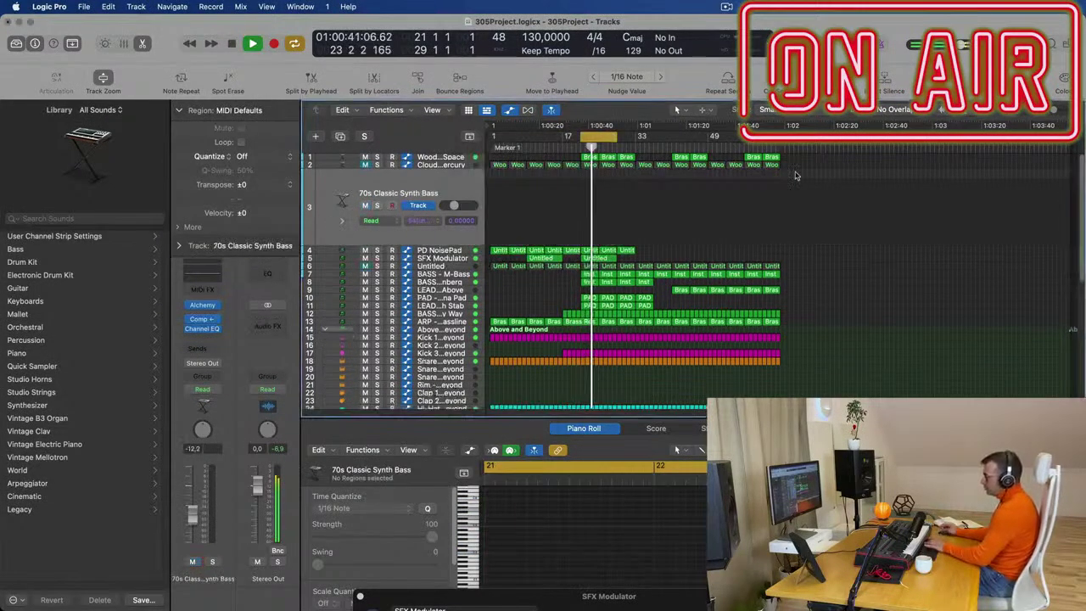
key(super+BackSpace)
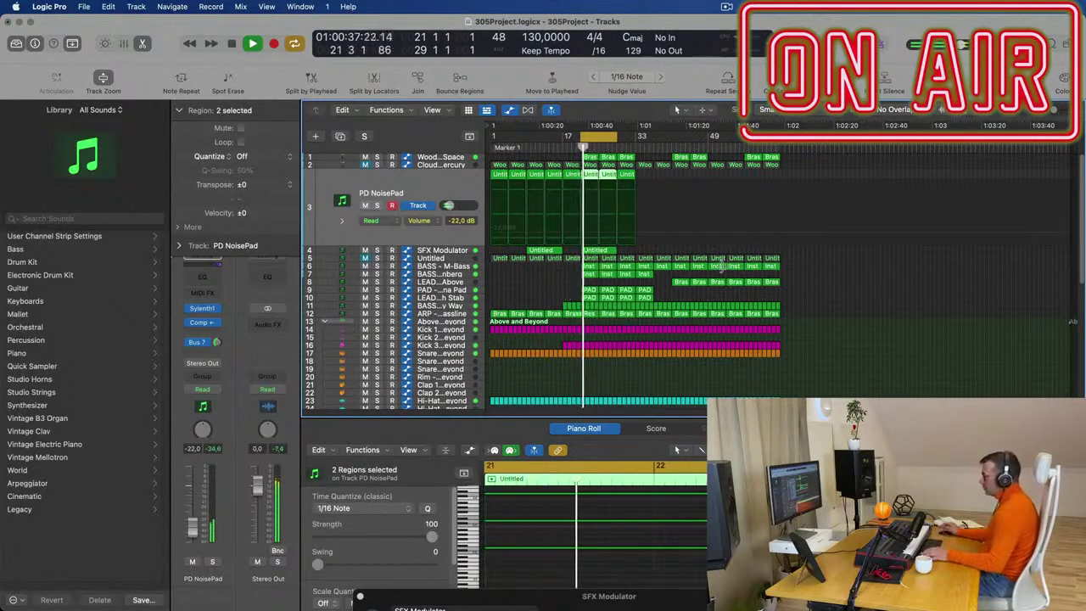
Extend the cycle range to cover bars 1 to 65 and repeat that whole section directly after it
key(super+Right)
key(super+Right)
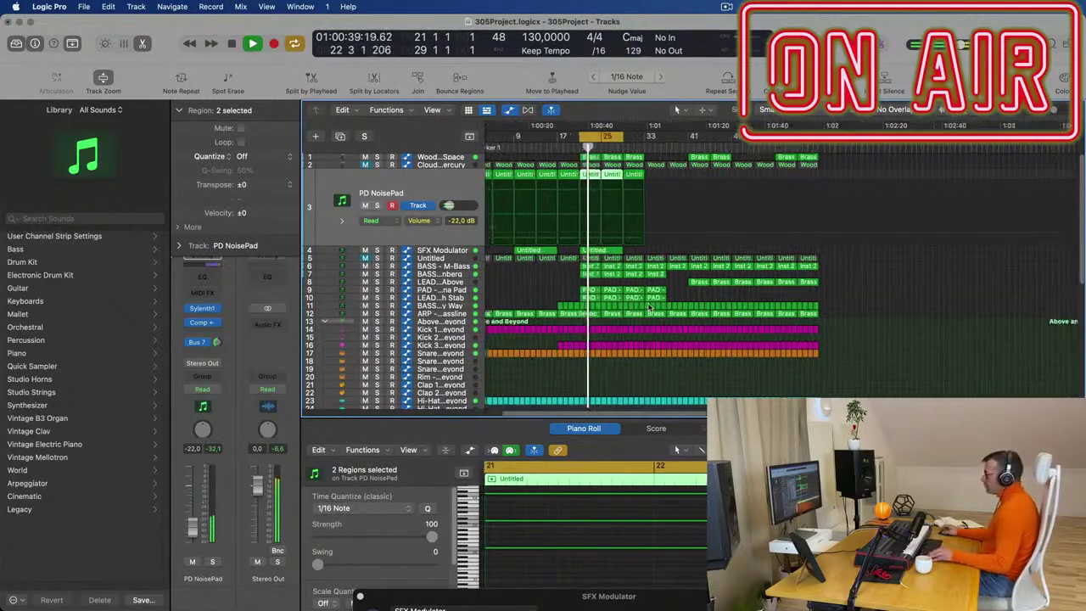
key(super+Right)
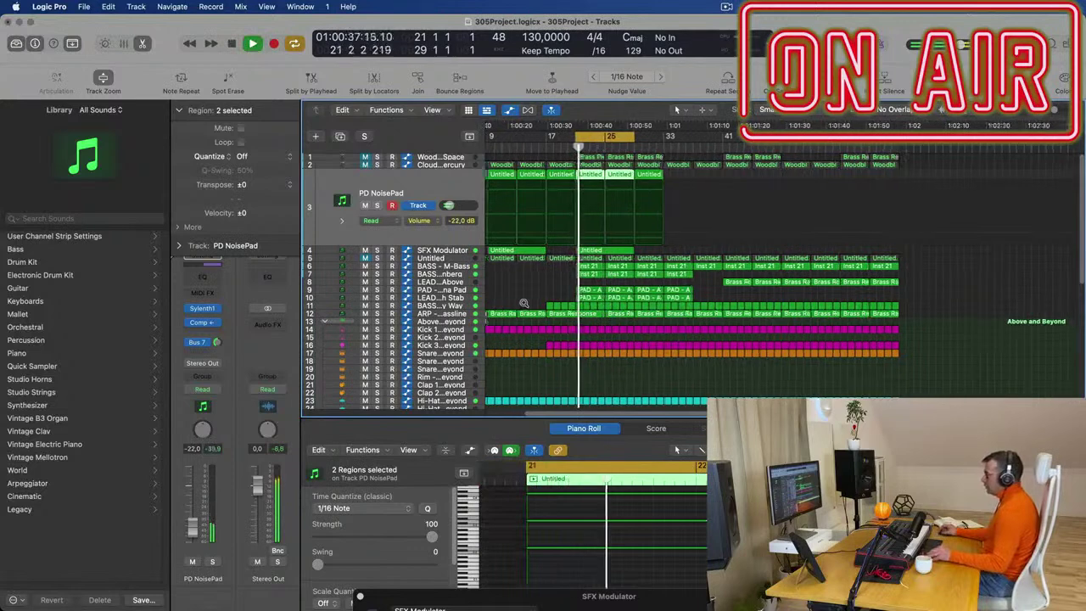
key(super+Left)
key(space)
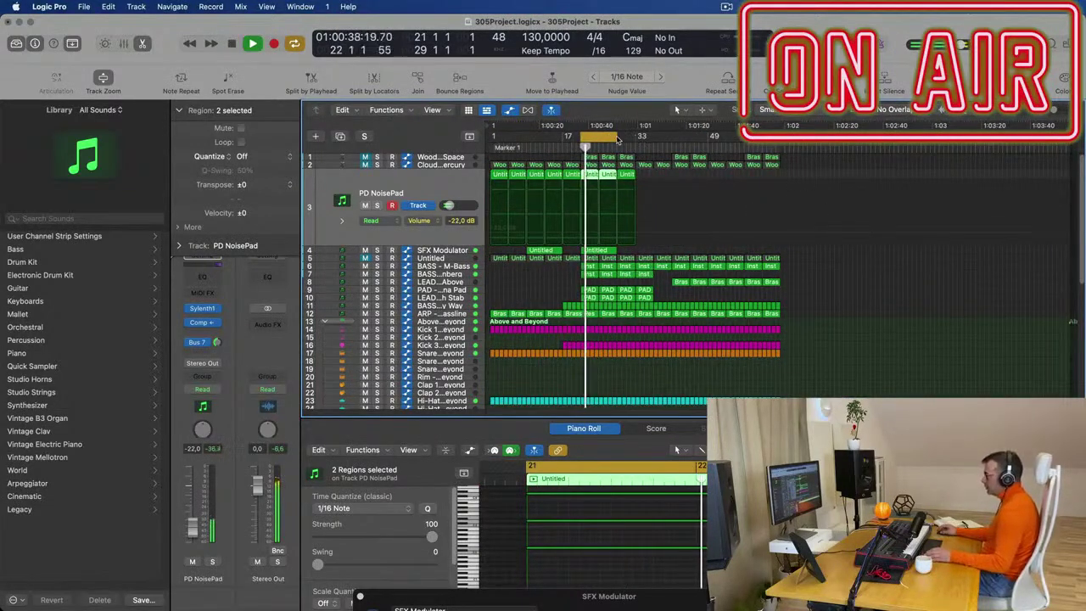
drag(583, 137, 492, 137)
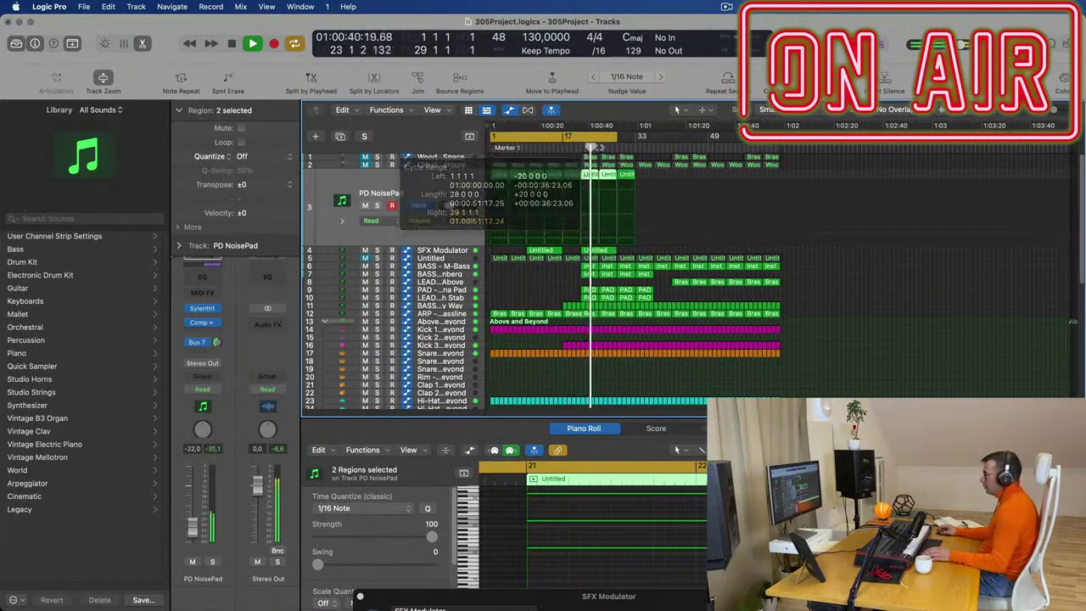
drag(621, 140, 779, 153)
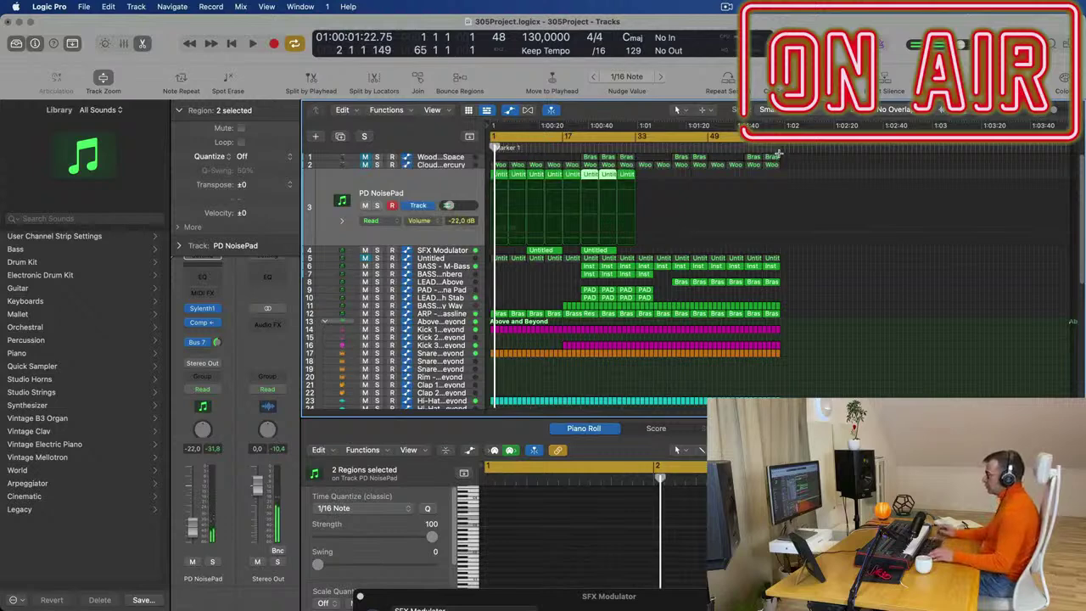
key(ctrl+super+r)
key(space)
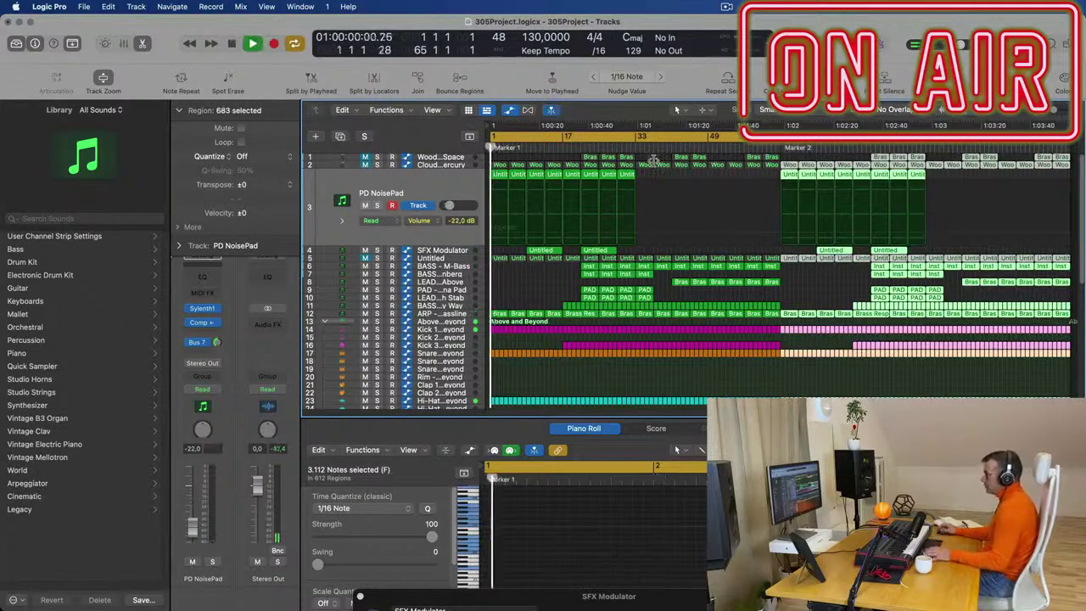
Unmute the Untitled track (track 5) and play the arrangement from the beginning
click(543, 285)
scroll(545, 284, up, 3)
scroll(560, 285, up, 2)
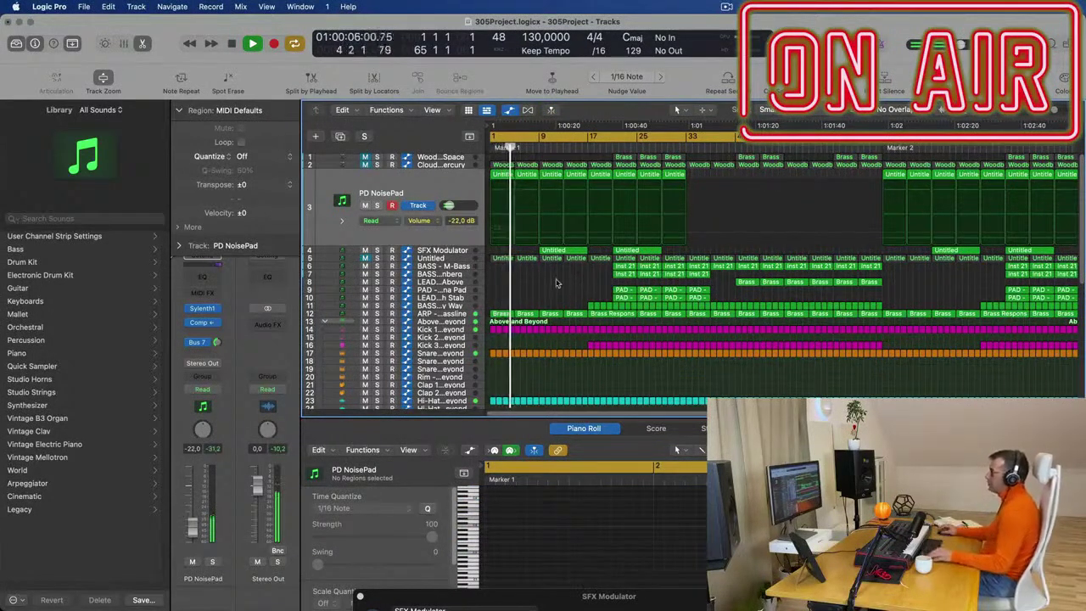
scroll(558, 283, down, 4)
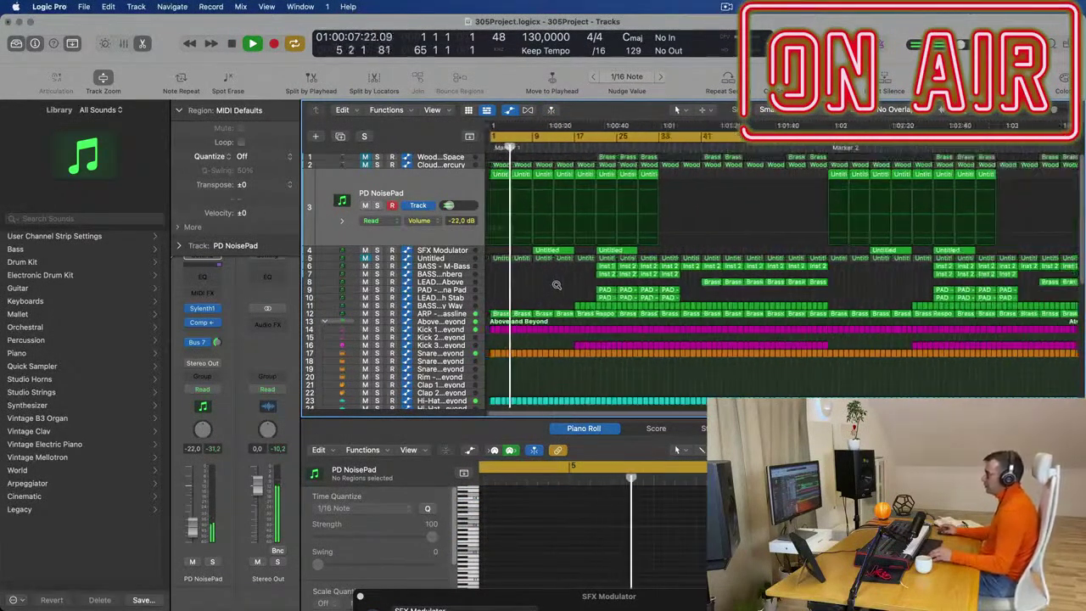
scroll(559, 284, down, 2)
click(459, 258)
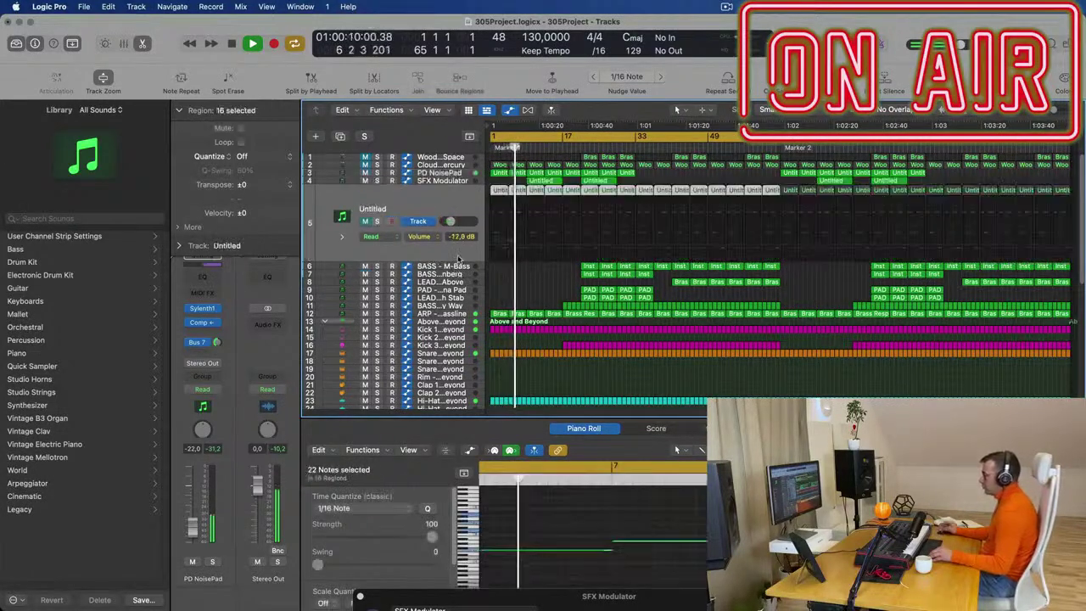
click(364, 221)
click(366, 222)
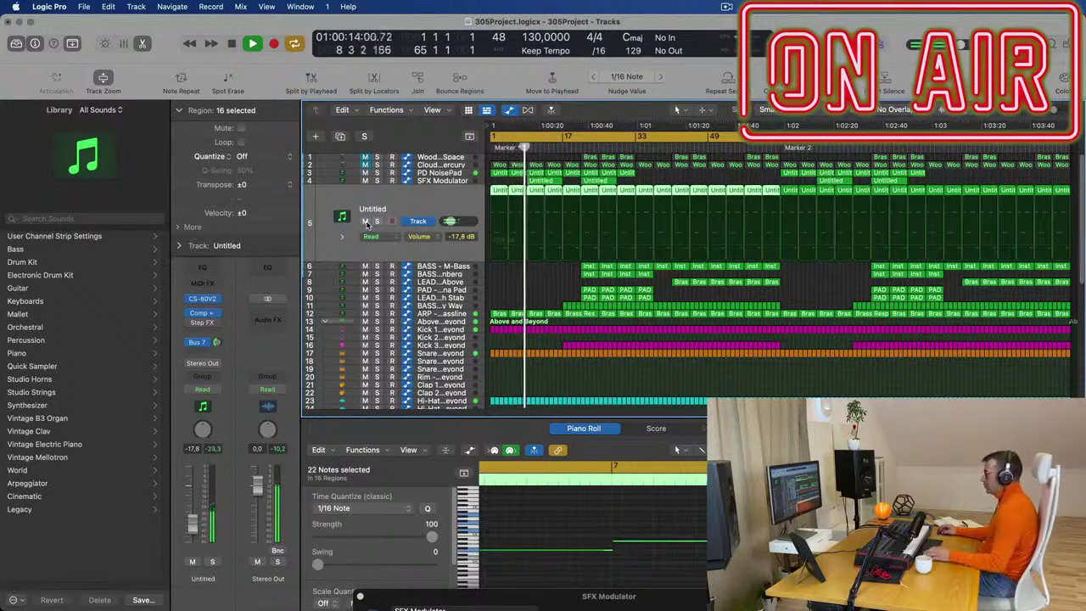
key(Return)
key(space)
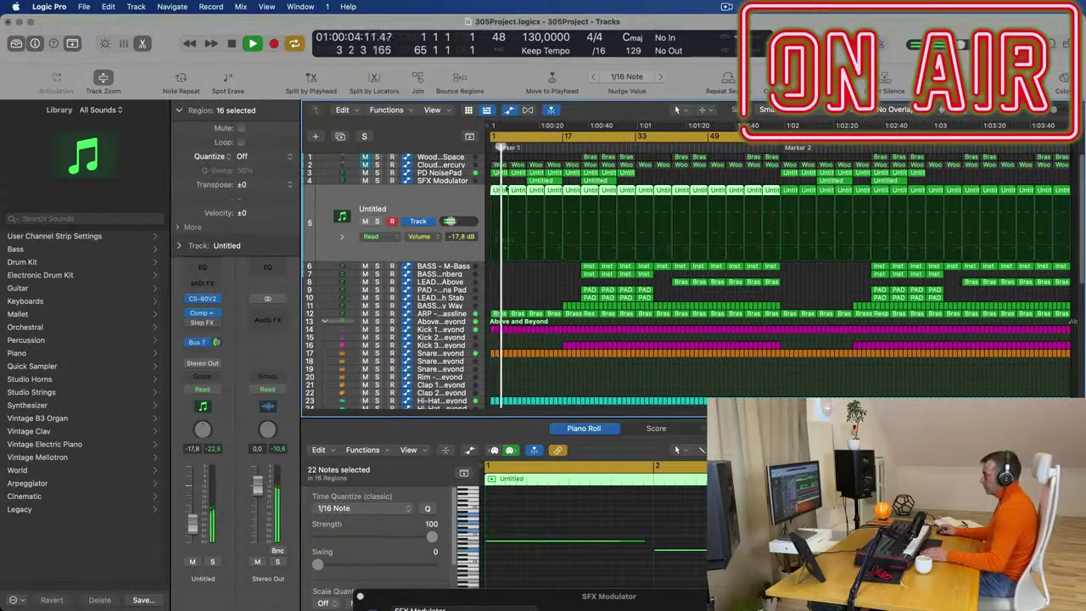
Delete the regions starting at bars 1 and 9 on the Untitled track
click(535, 244)
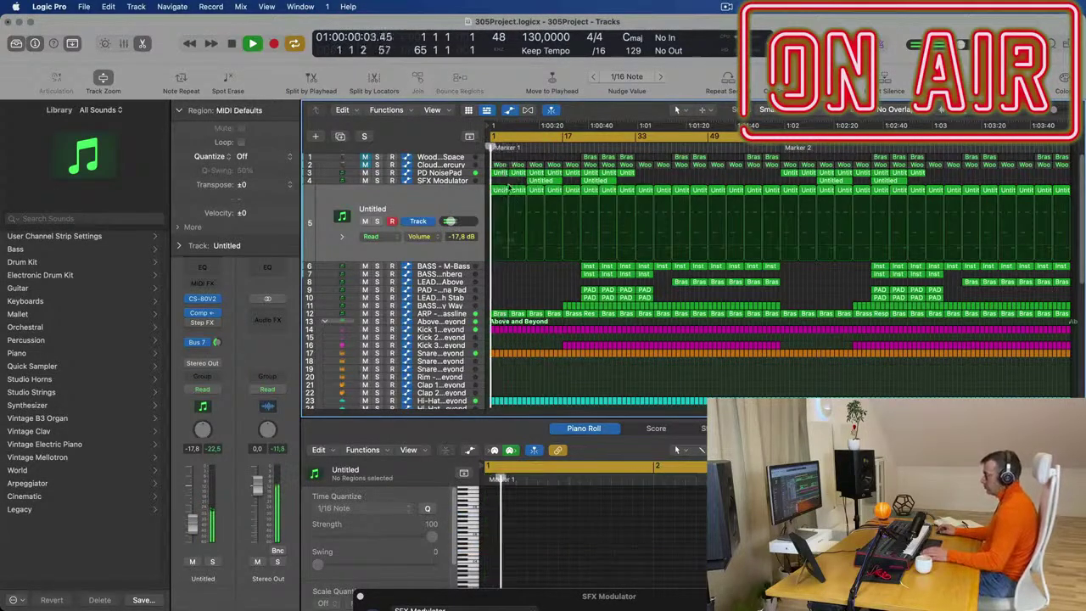
click(502, 190)
key(Delete)
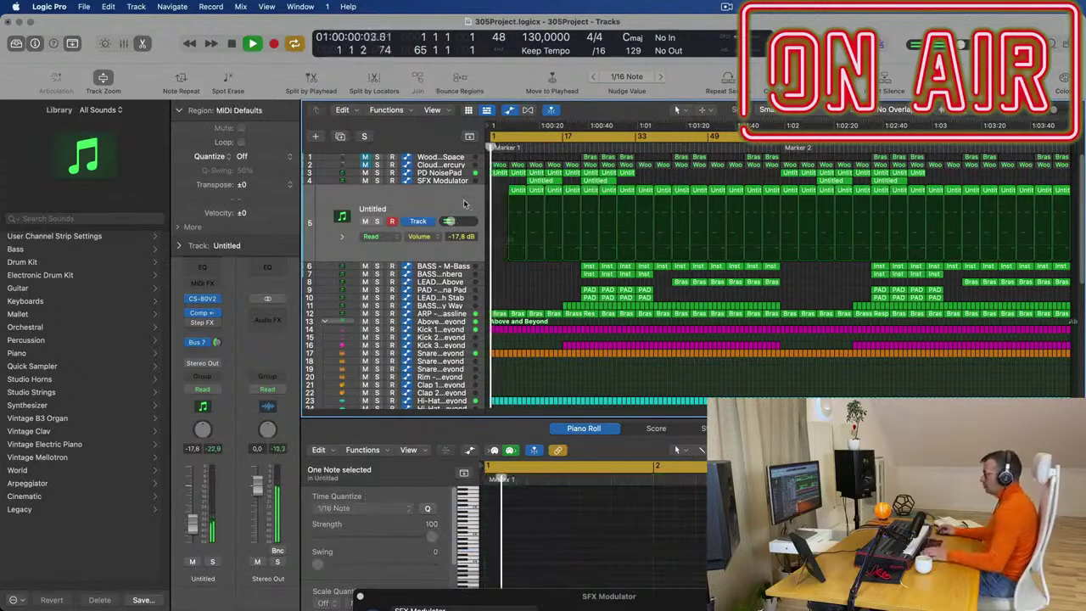
click(462, 203)
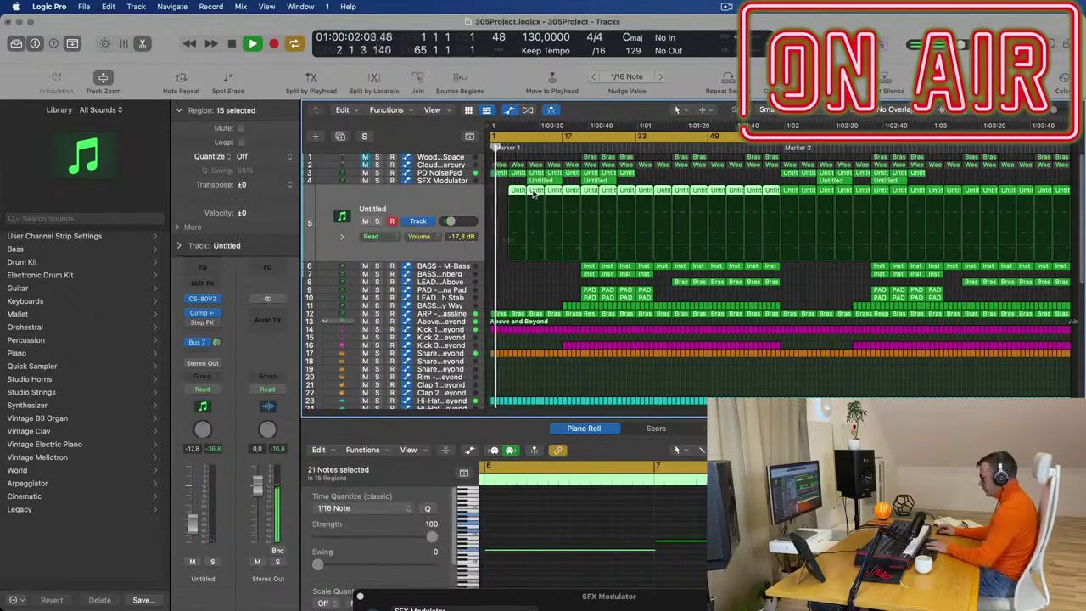
click(534, 190)
key(Delete)
Set the Untitled track's volume to -16.6 dB and its Bus 7 send level to about -6.6 dB
click(463, 208)
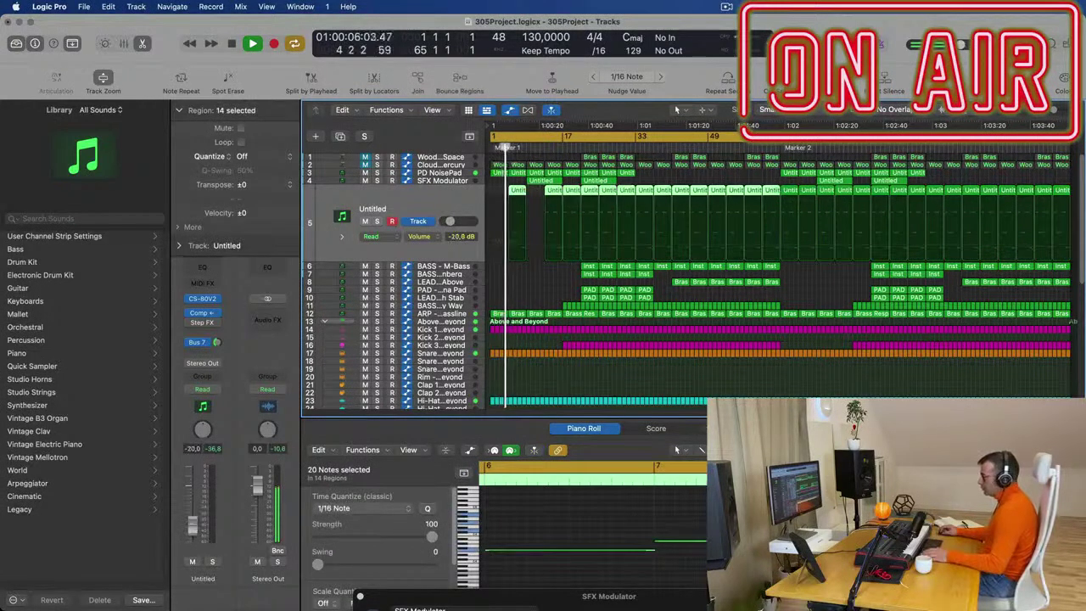
drag(193, 530, 192, 524)
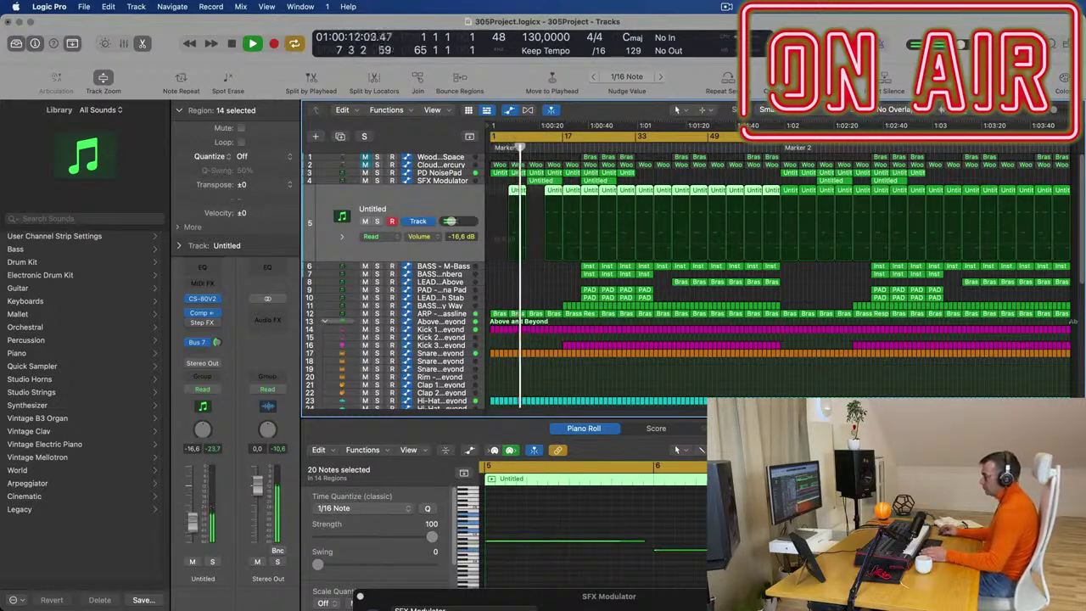
click(218, 343)
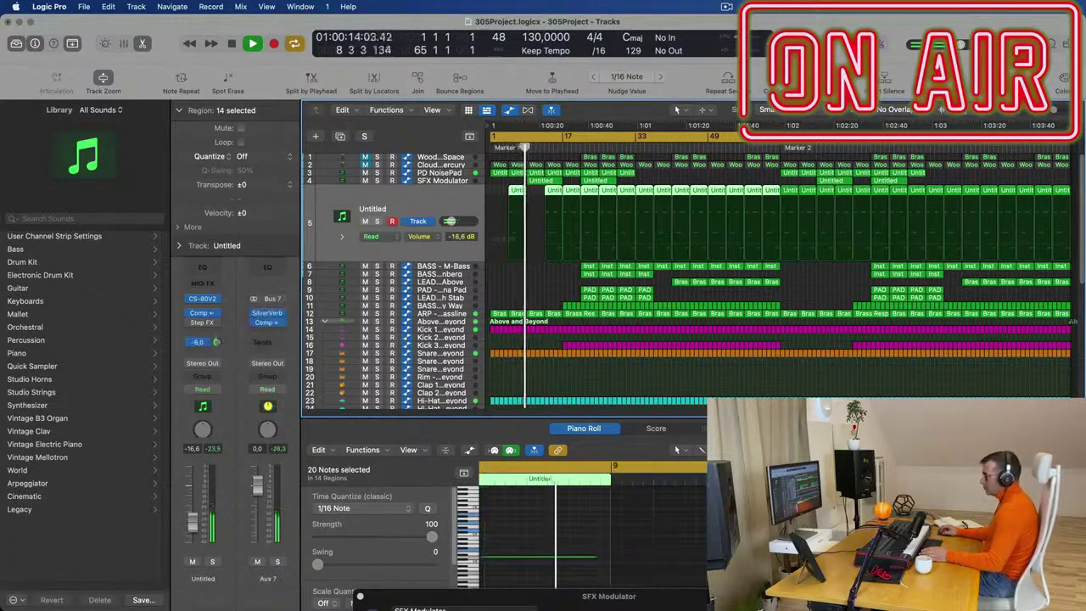
Delete the region starting at bar 13 on the Untitled track
scroll(559, 268, up, 1)
scroll(560, 267, up, 4)
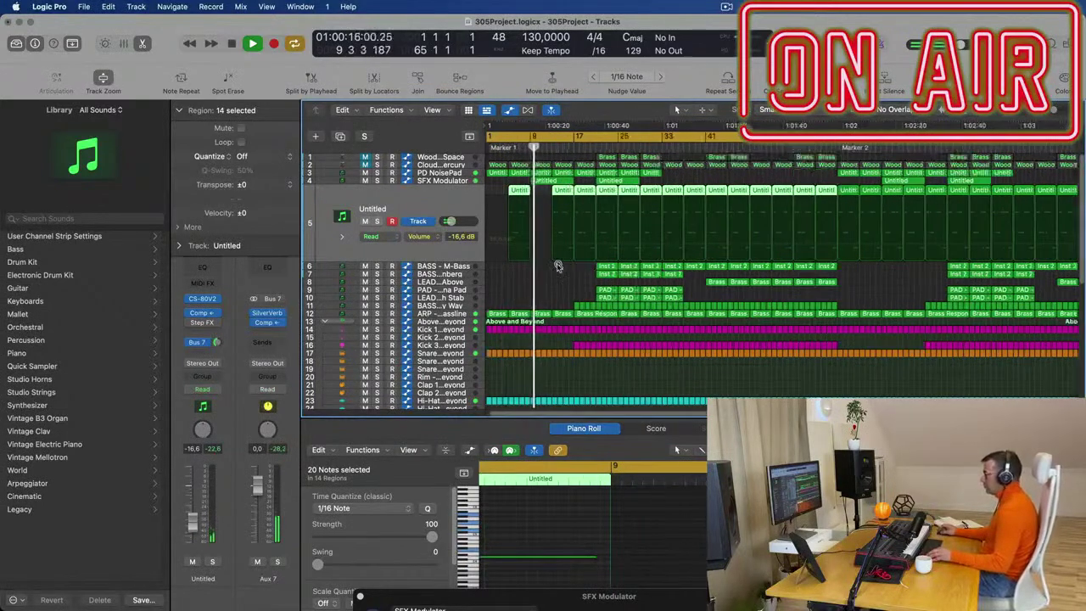
scroll(557, 286, up, 3)
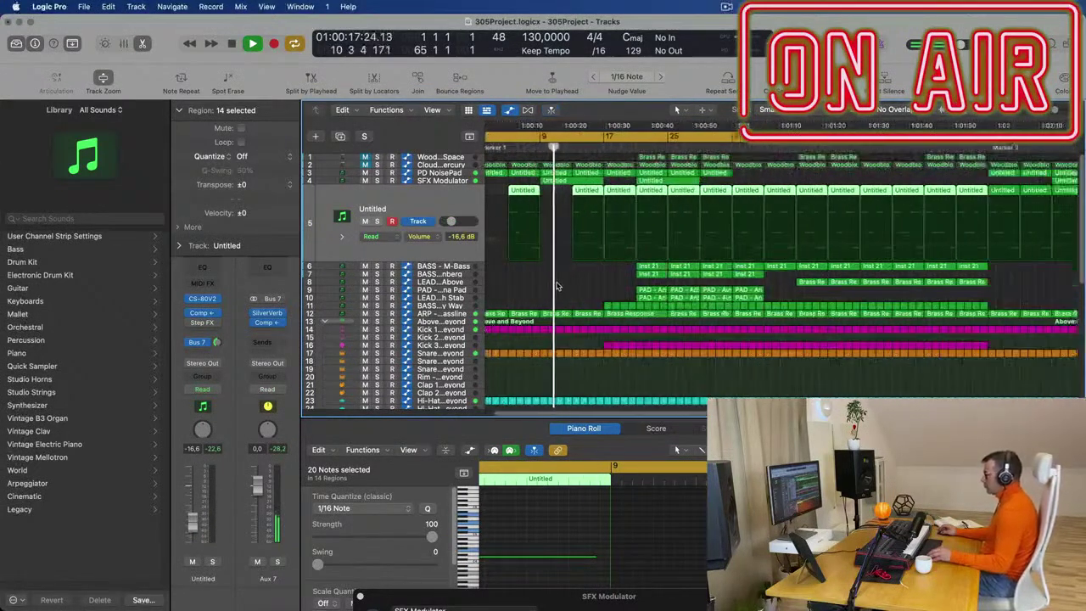
scroll(552, 287, up, 3)
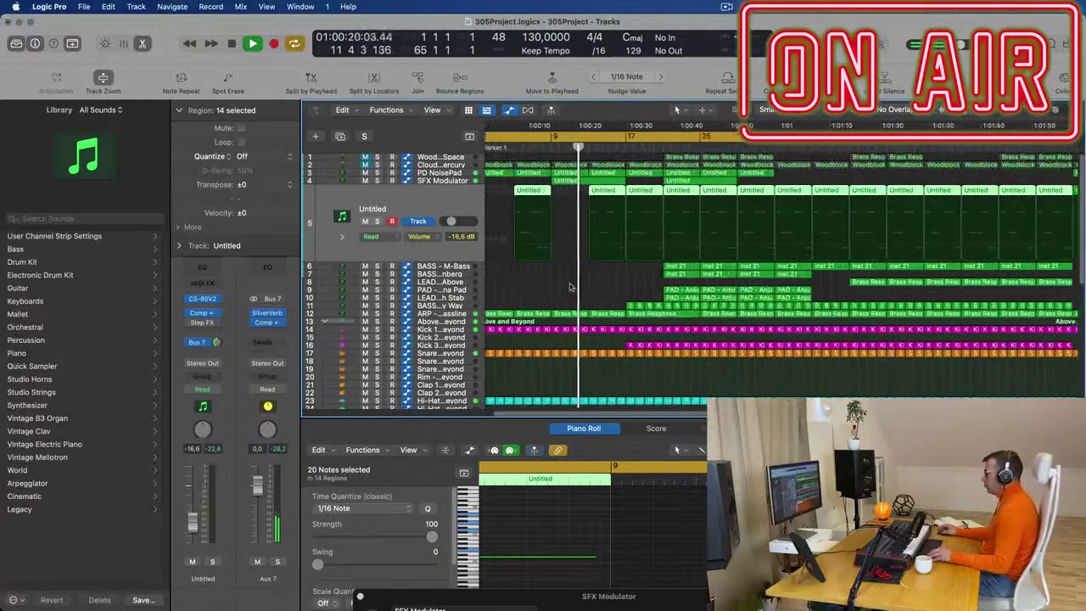
scroll(582, 286, down, 2)
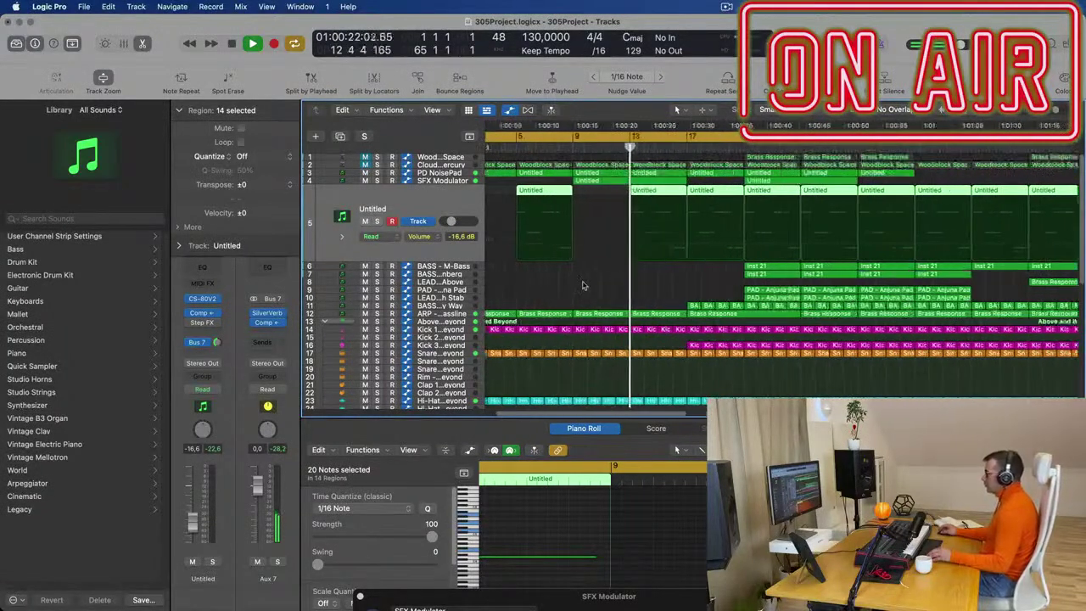
click(642, 192)
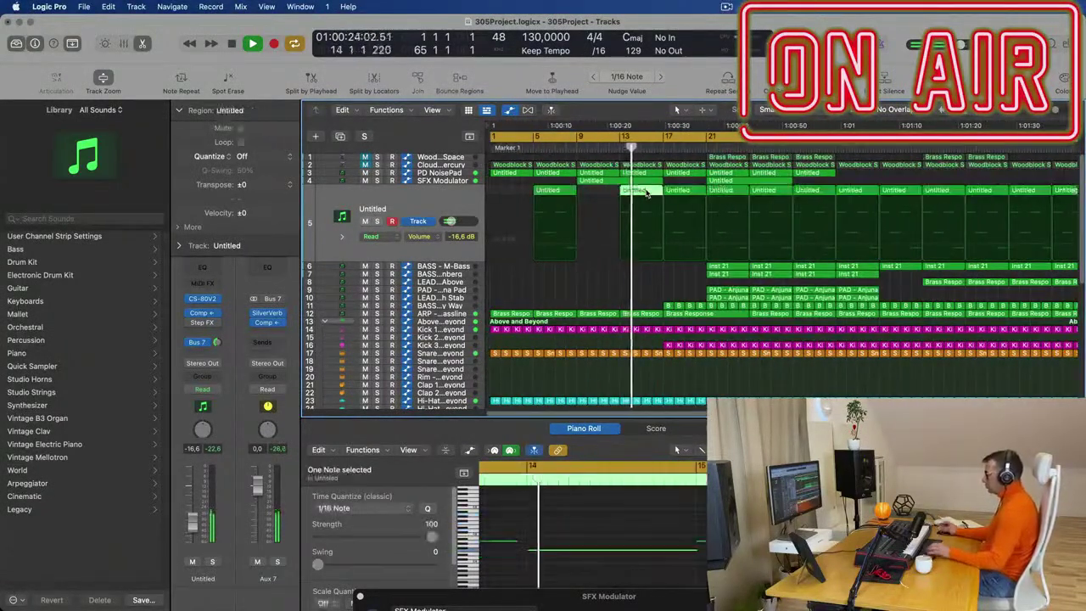
key(Delete)
Delete the regions starting at bars 17, 21 and 25 on the Untitled track
scroll(642, 200, down, 5)
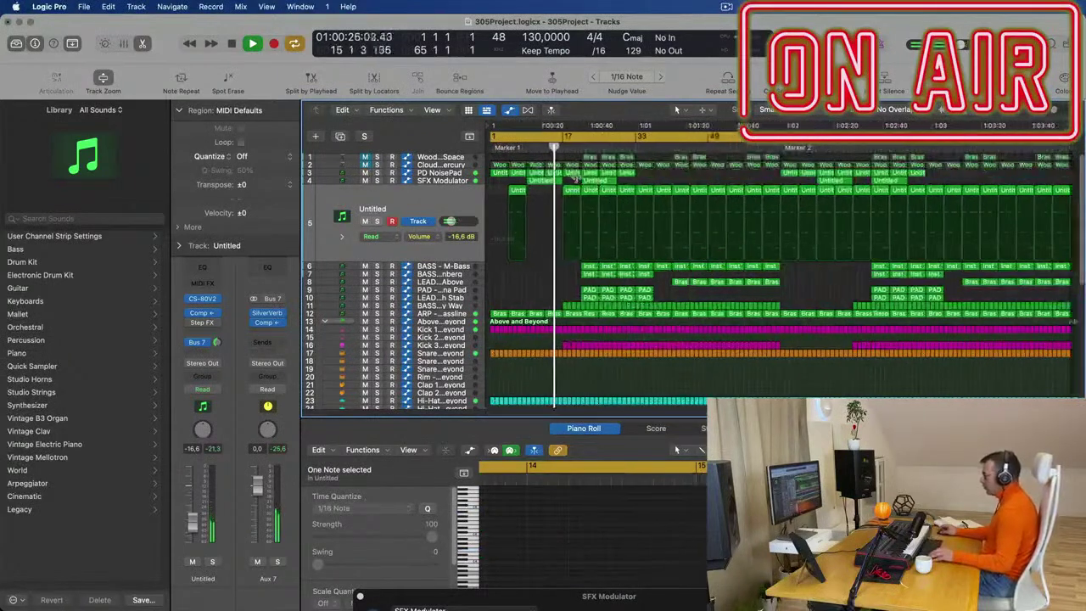
scroll(595, 187, up, 3)
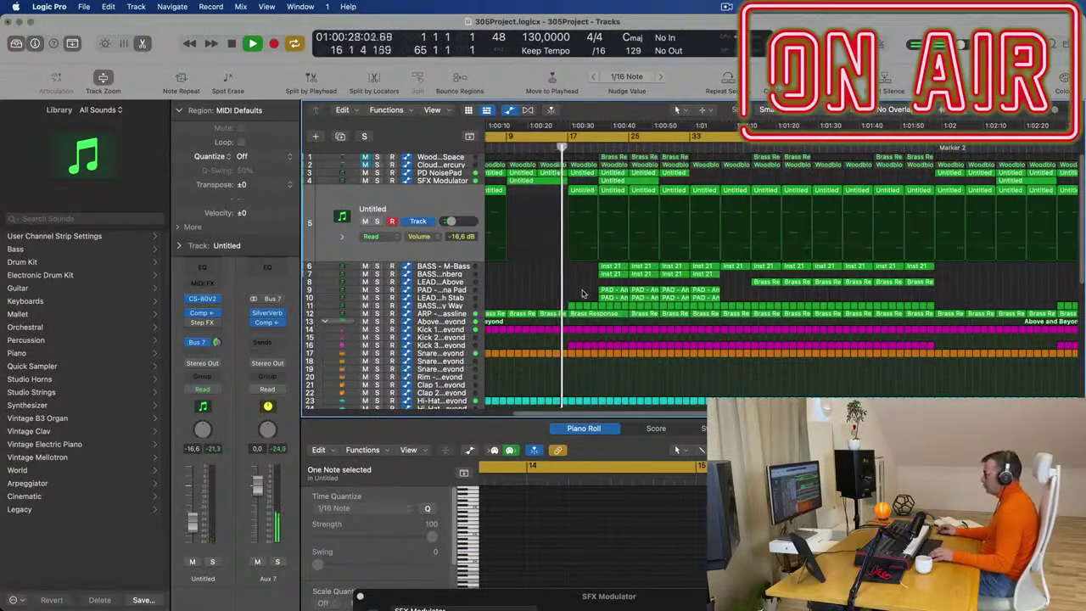
scroll(546, 298, up, 3)
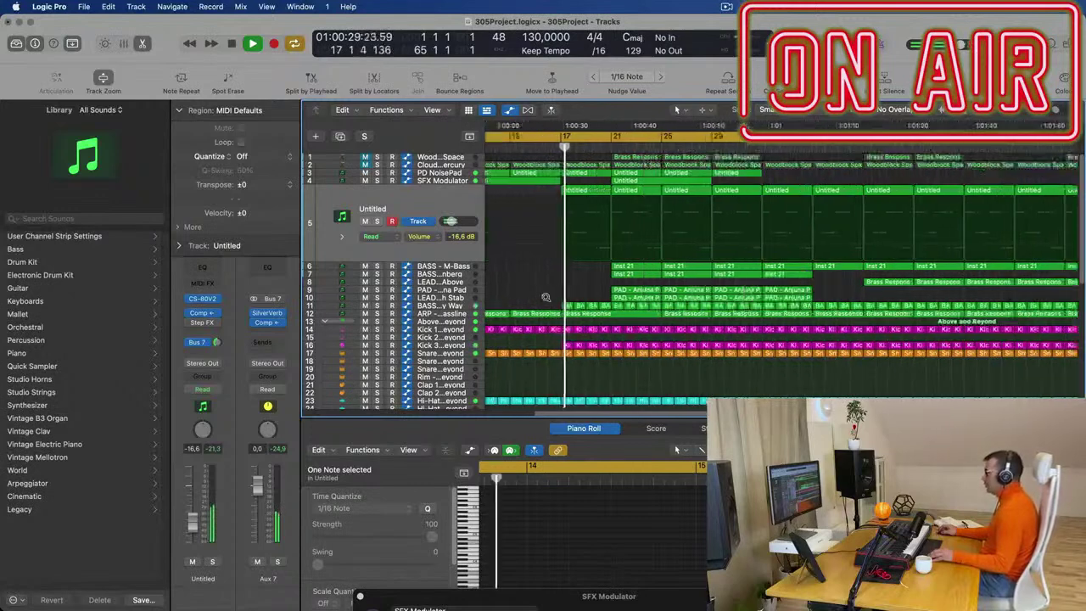
click(595, 196)
key(Delete)
scroll(606, 194, down, 2)
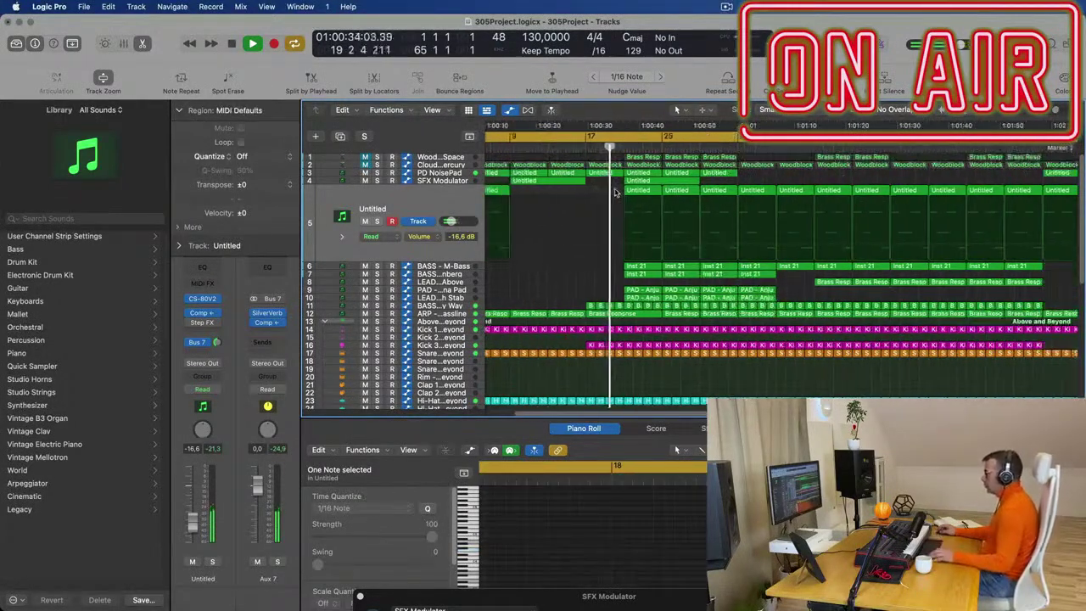
click(679, 192)
key(Delete)
Repeat the four regions starting at bar 21 on each of tracks 7, 9 and 10 (bass, pad, lead stab) three times
scroll(603, 191, up, 4)
scroll(624, 204, down, 8)
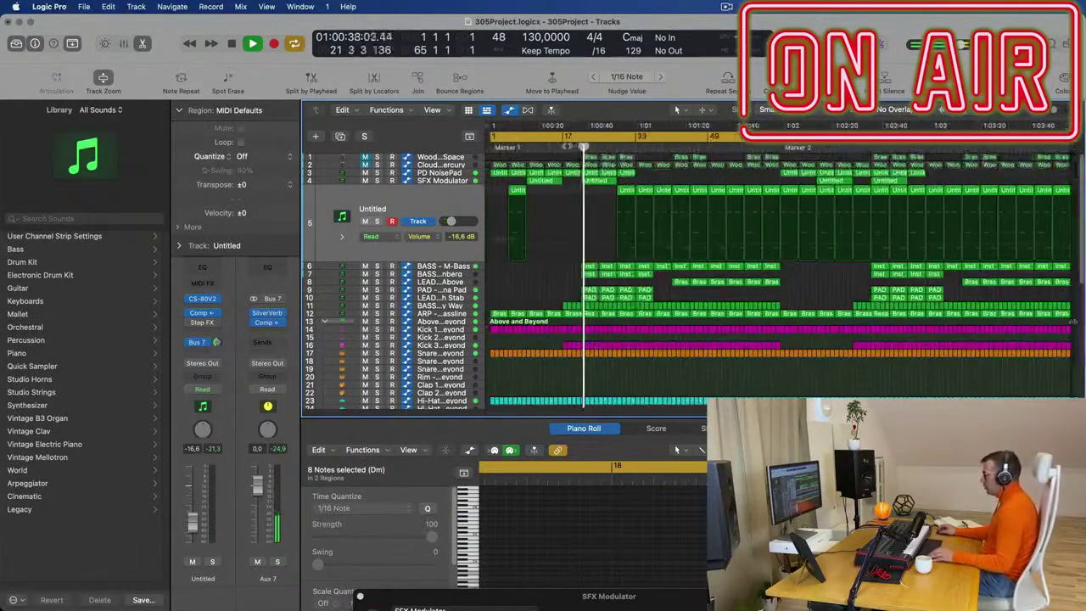
scroll(821, 289, up, 3)
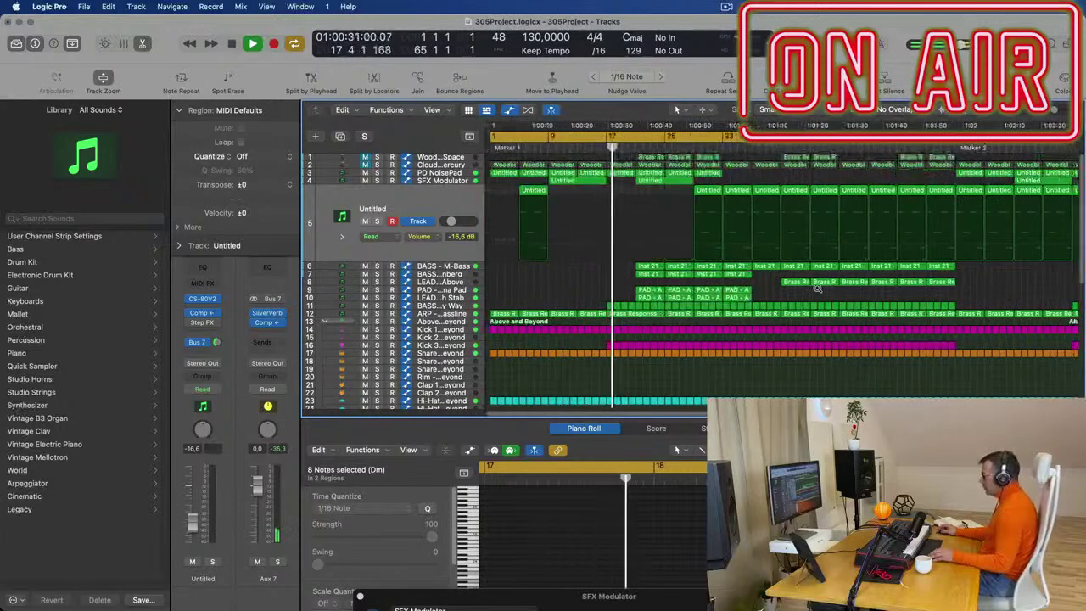
scroll(821, 289, down, 3)
drag(578, 276, 642, 293)
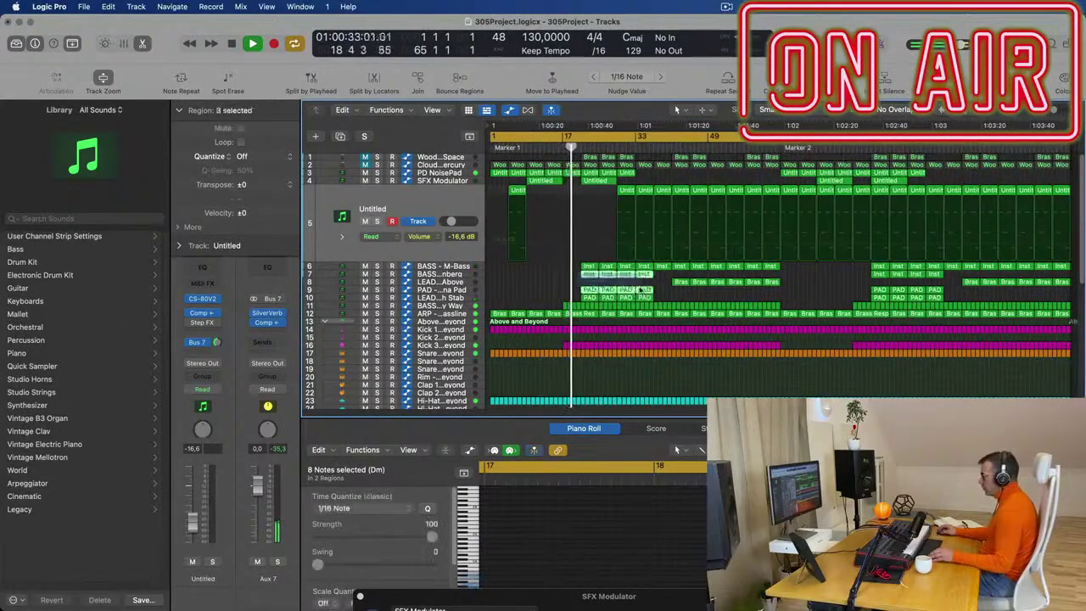
key(super+r)
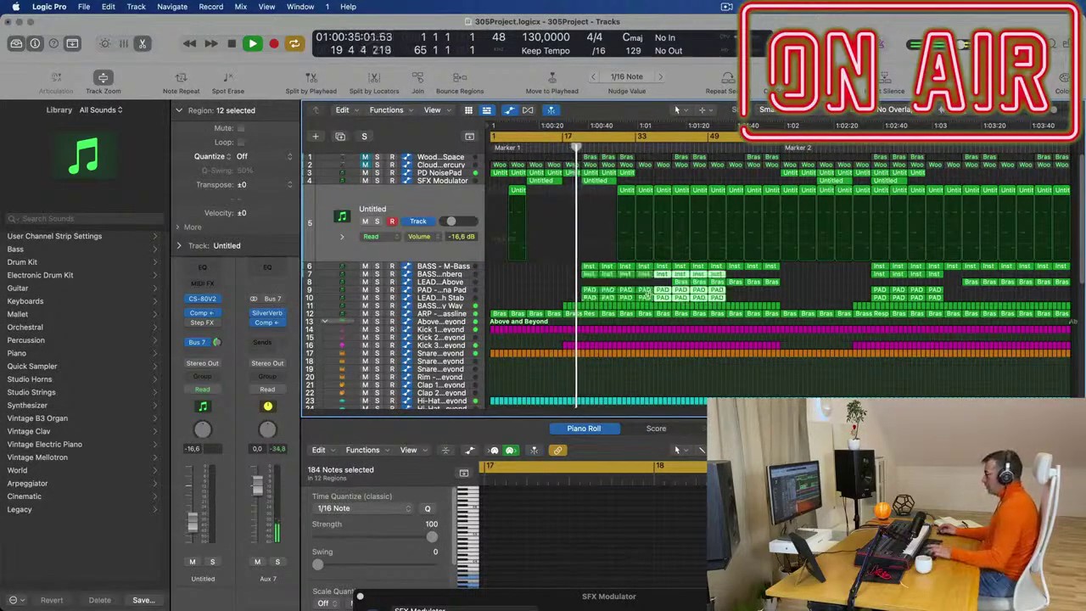
key(super+r)
key(super+r)
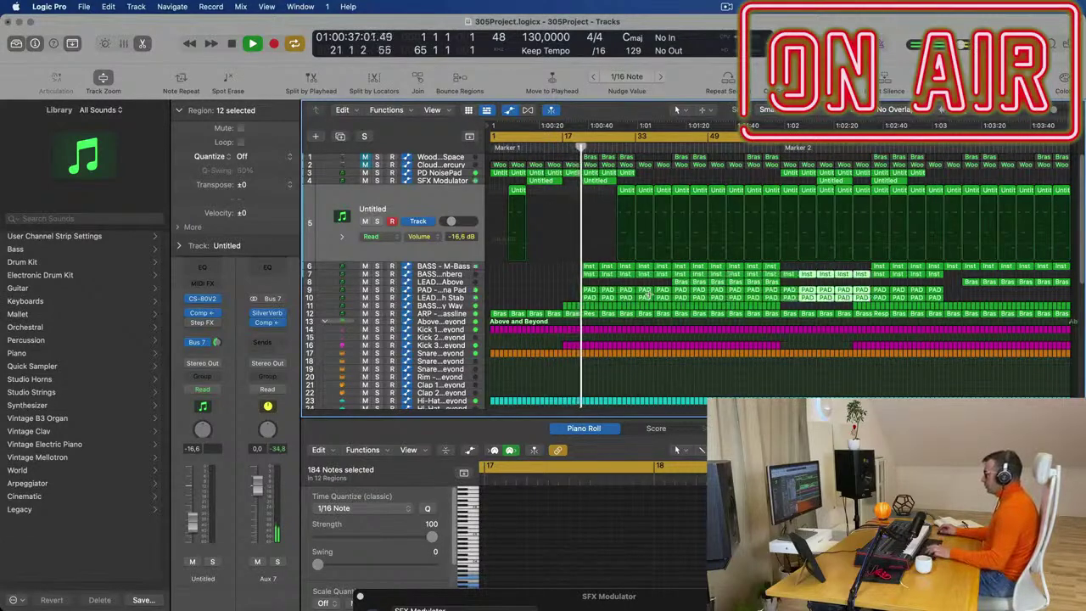
Delete the four bass regions on tracks 6 and 7 that start at bars 21 and 25
key(Return)
key(space)
key(super+Right)
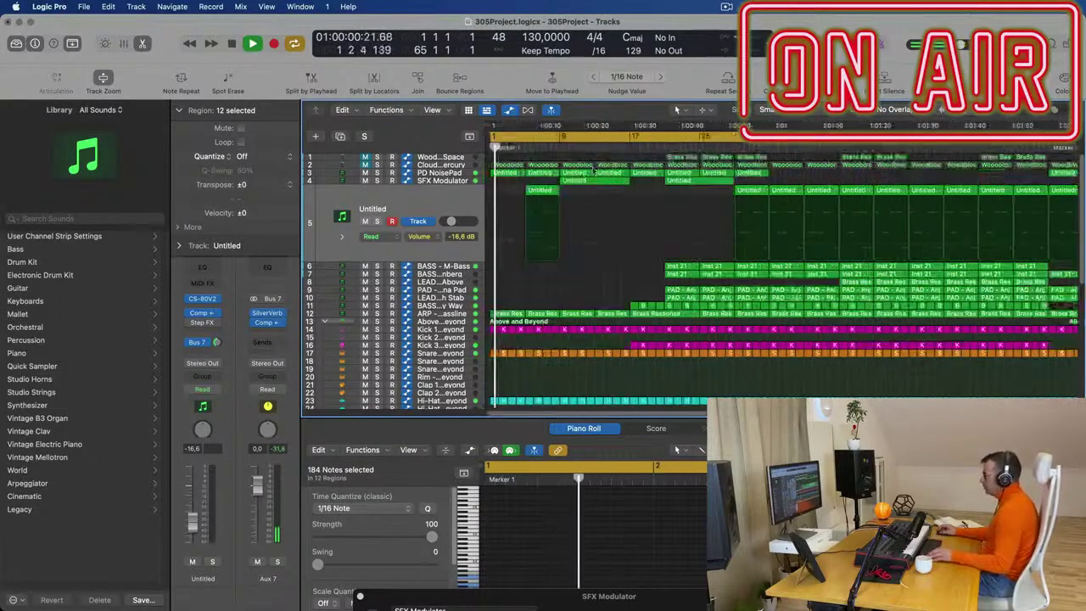
key(super+Left)
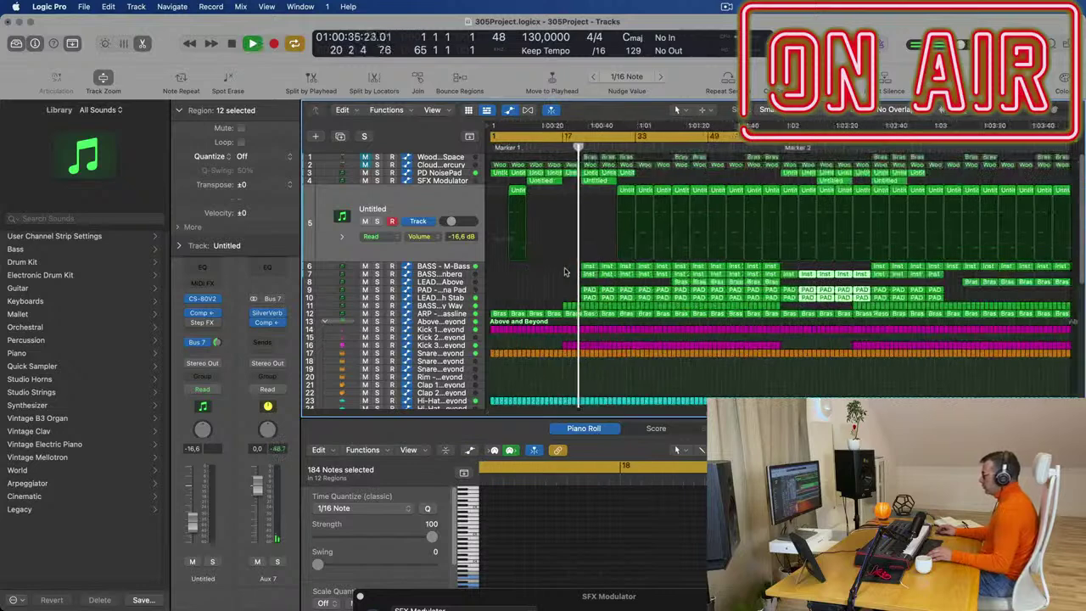
click(590, 279)
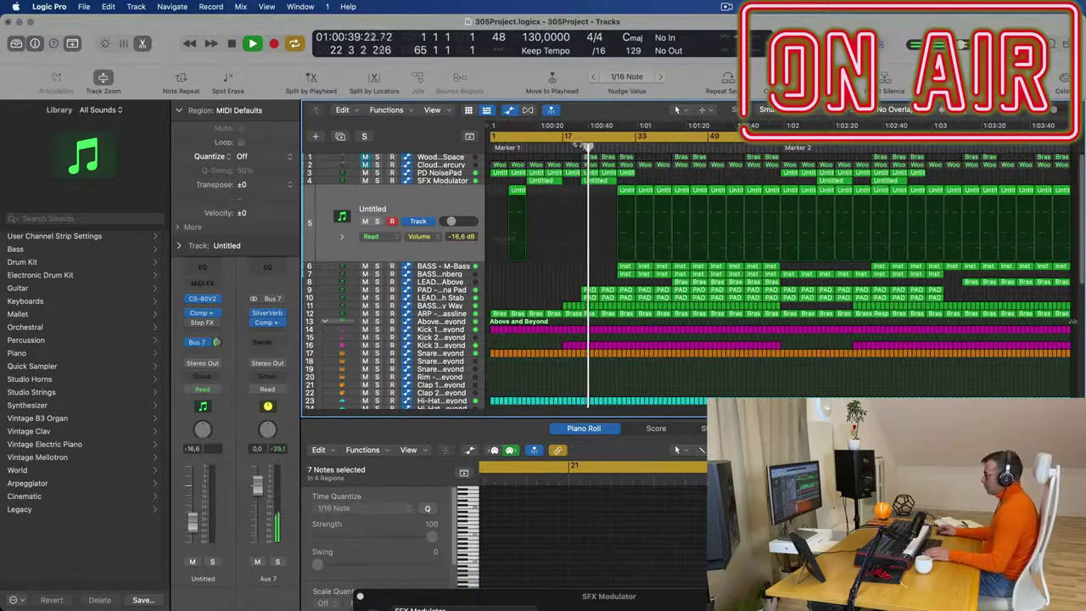
Delete the pad and LEAD - Tech Stab regions starting at bars 21 and 25 on tracks 9 and 10
click(569, 147)
drag(573, 290, 609, 297)
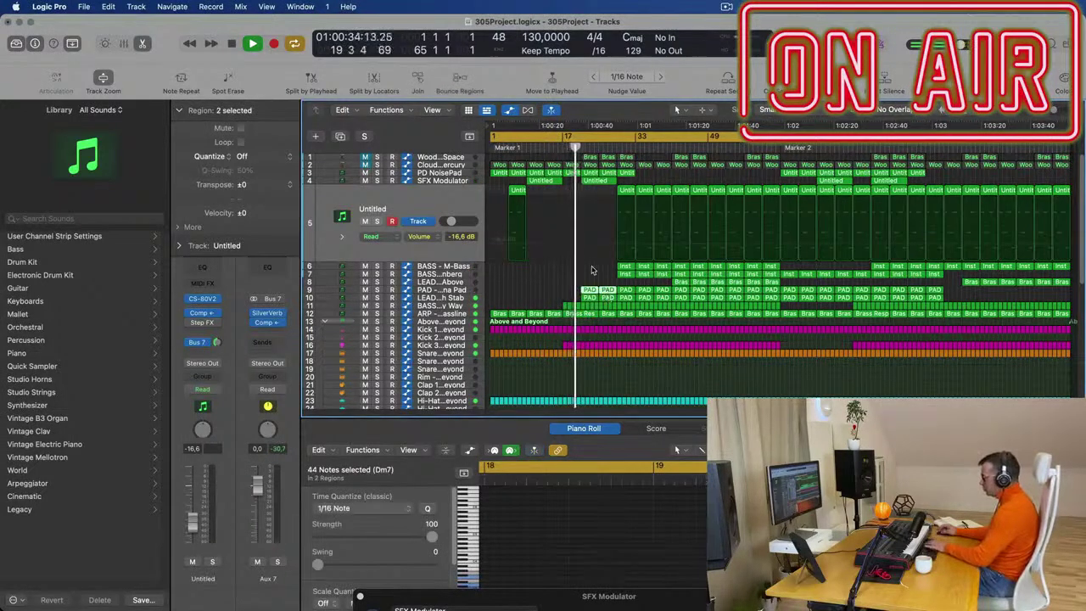
click(592, 270)
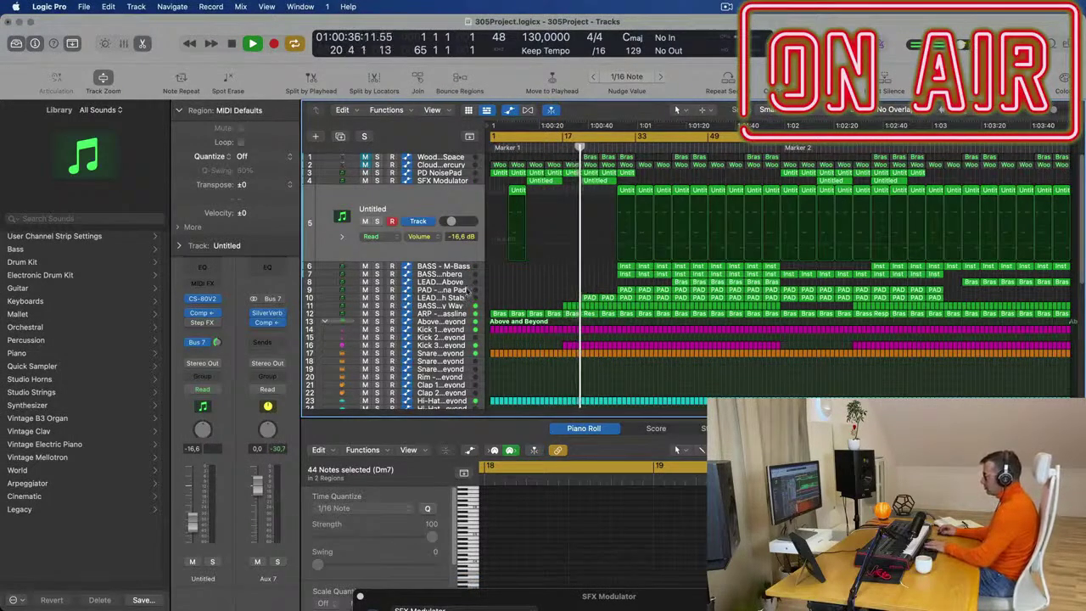
click(465, 299)
click(574, 226)
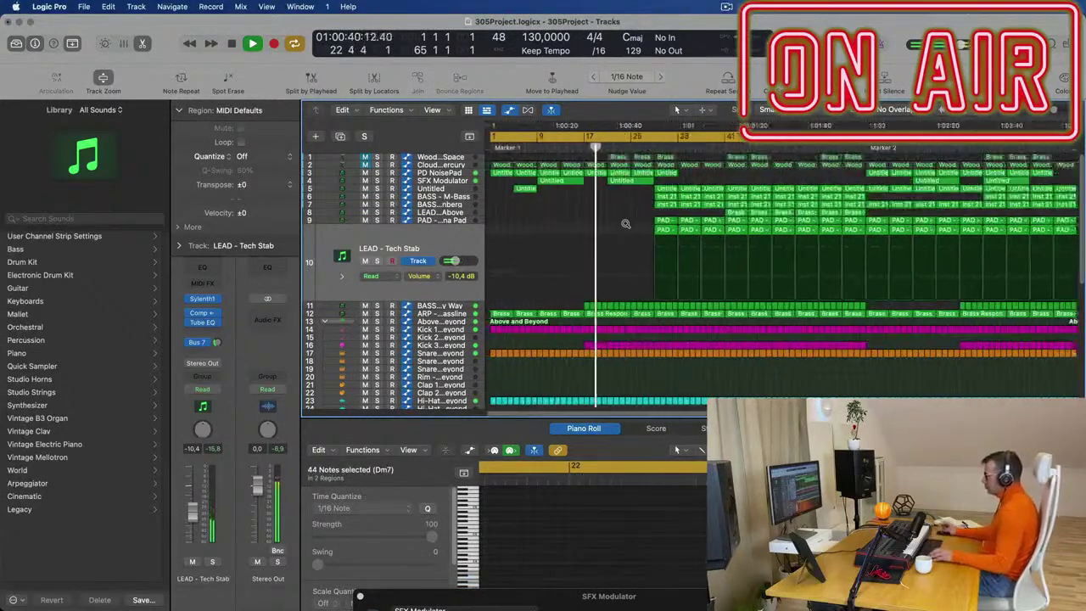
Delete the SFX Modulator region starting at bar 21 and resume playback just before it
click(607, 182)
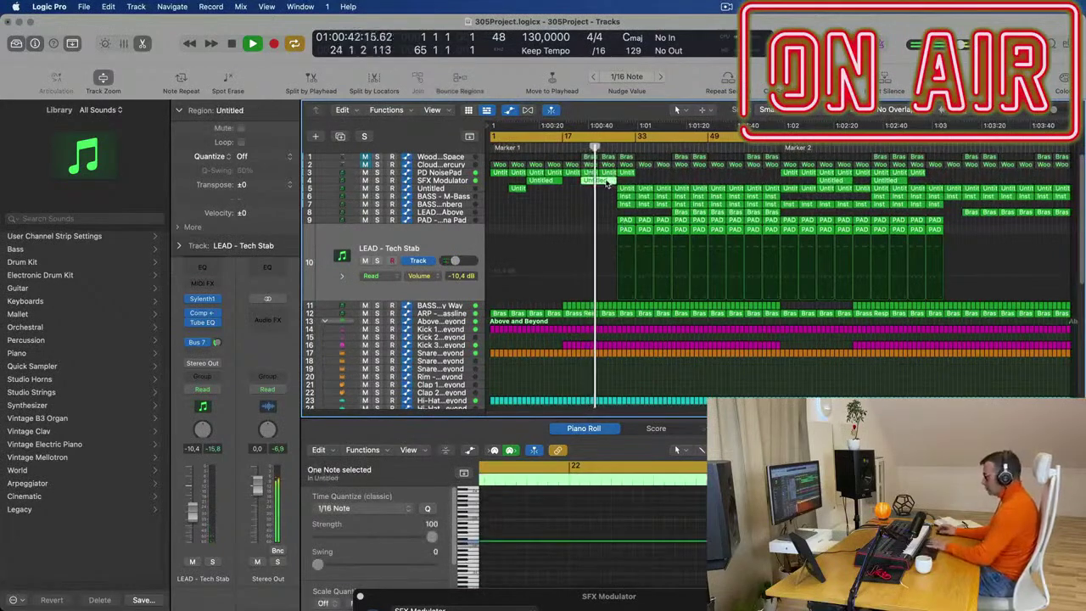
click(574, 161)
scroll(582, 147, up, 4)
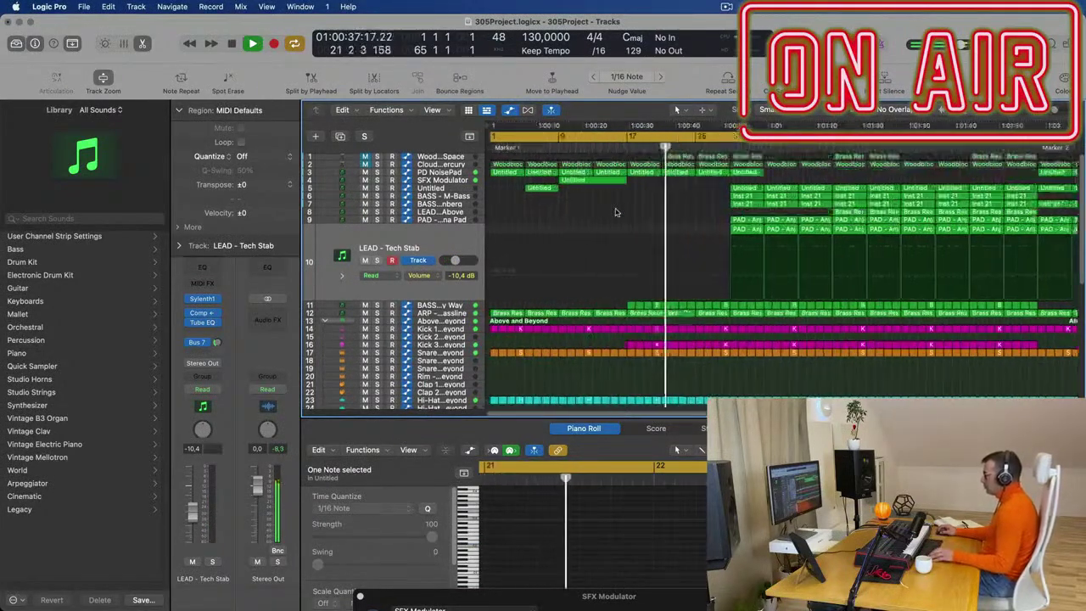
Unmute the Clouds of Mercury track and balance it with a Bus 7 send of about -10.1 dB and a volume of -15.8 dB
click(369, 170)
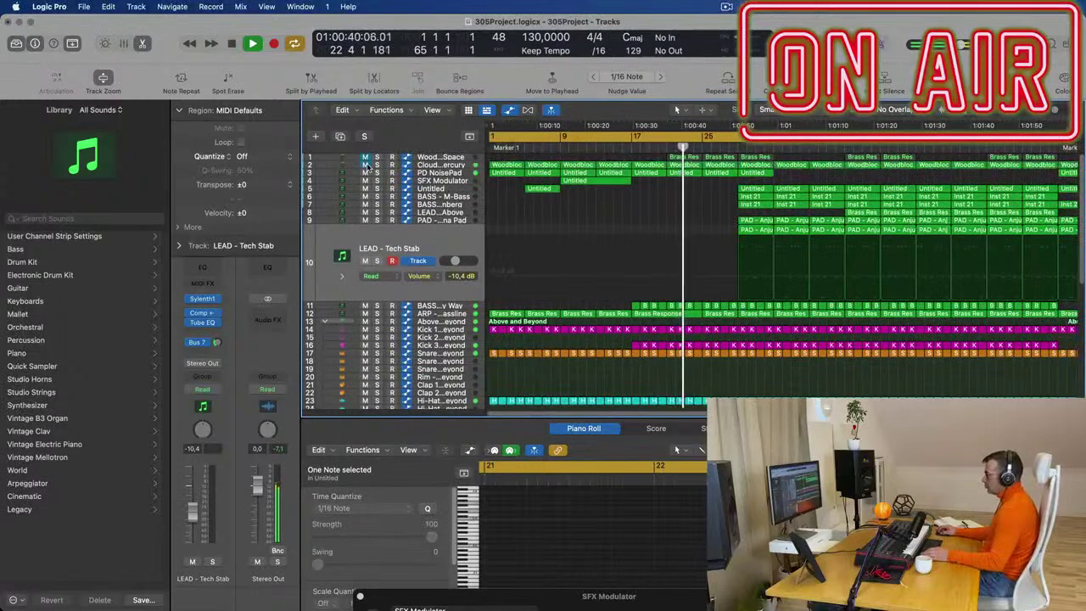
click(442, 165)
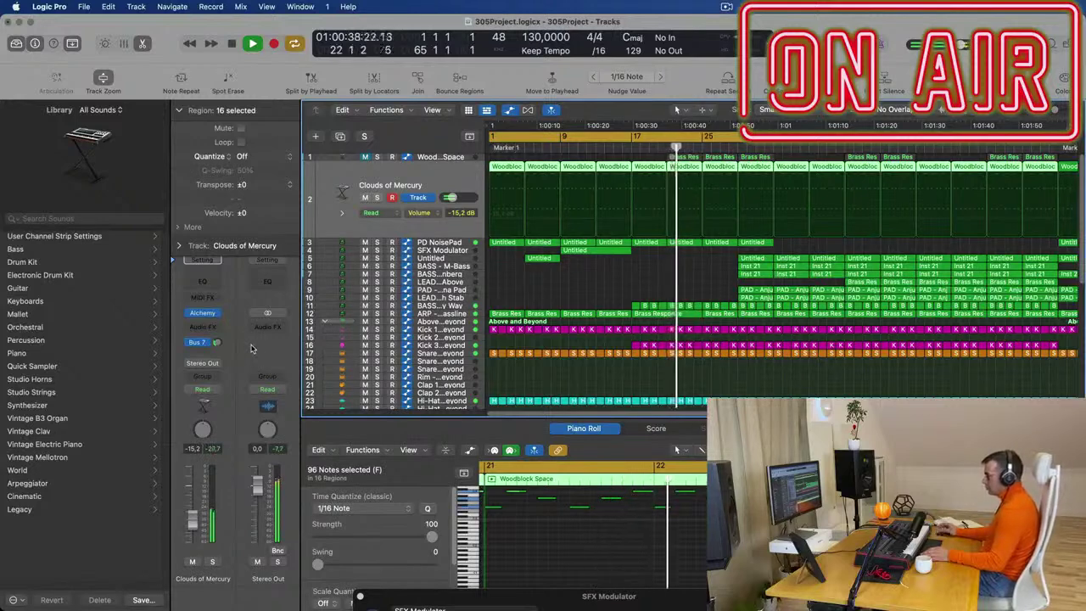
click(218, 343)
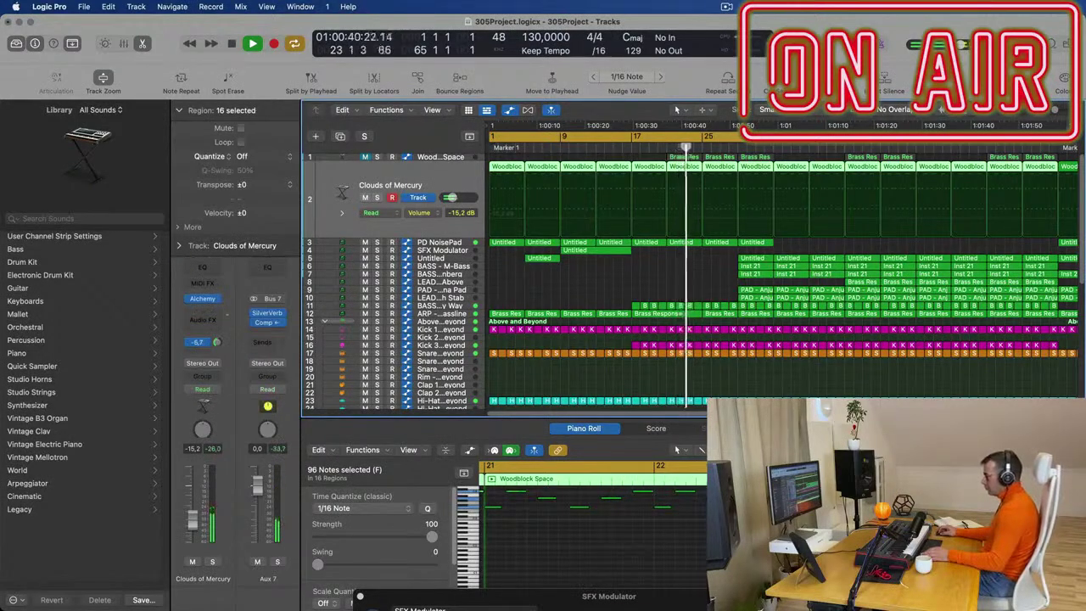
drag(218, 343, 218, 336)
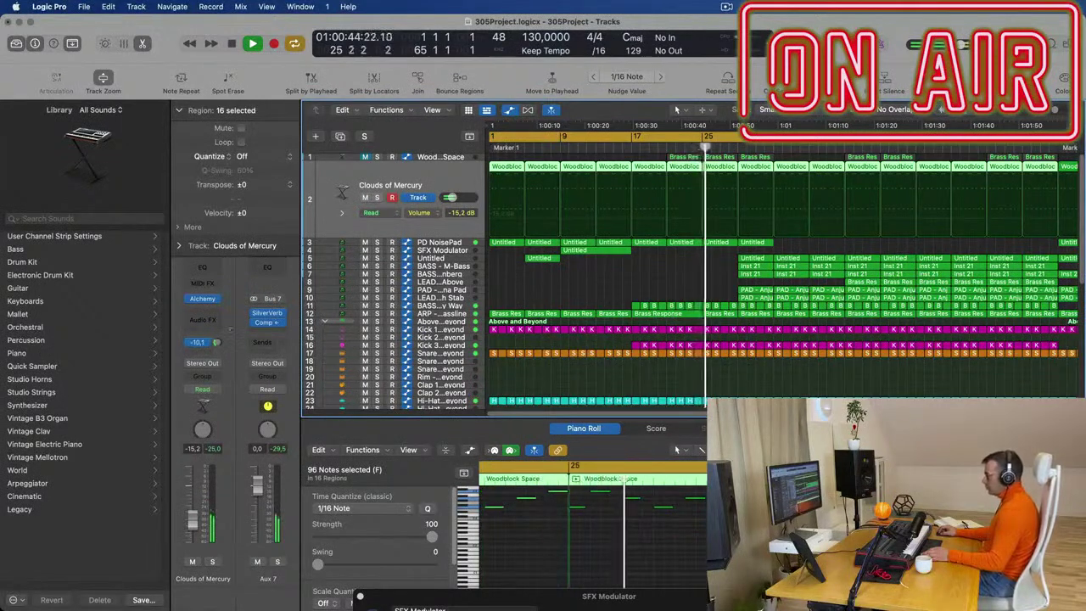
key(space)
key(Return)
key(space)
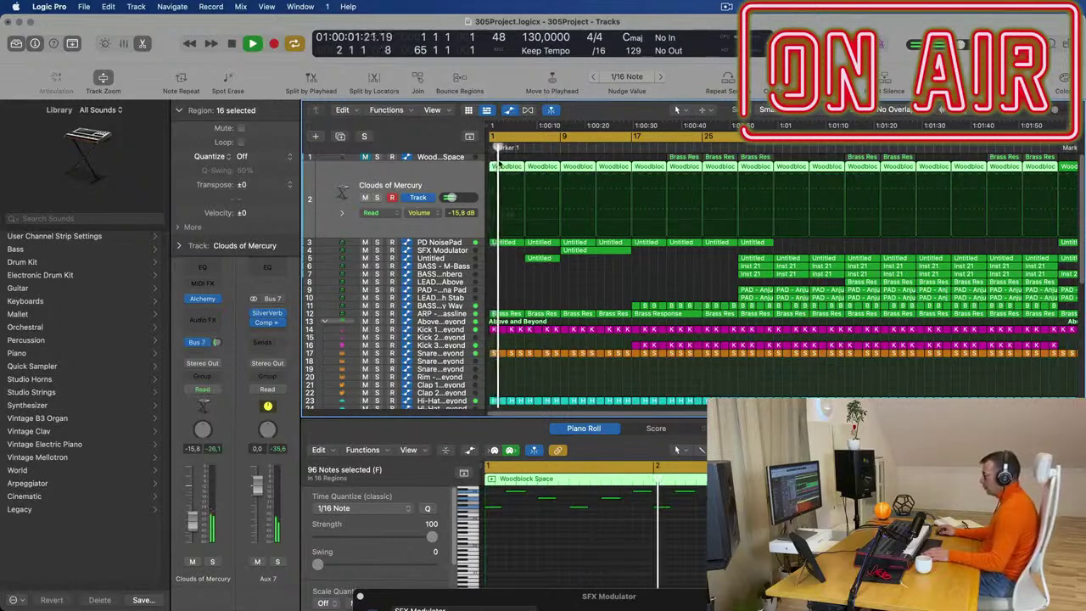
Delete the five Clouds of Mercury regions between bars 1 and 21
click(509, 157)
click(511, 168)
key(BackSpace)
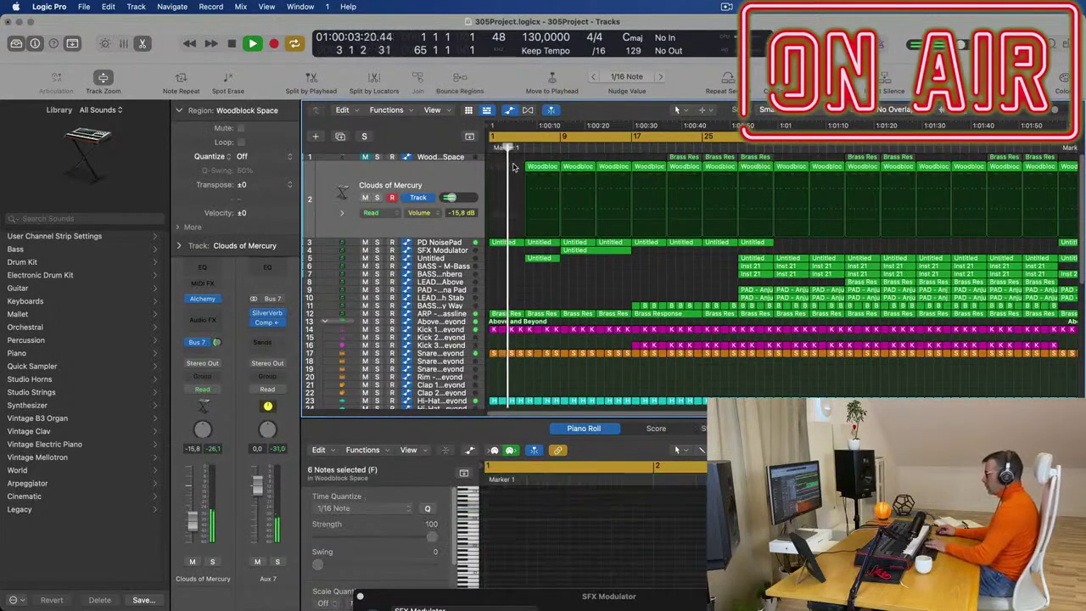
drag(511, 168, 666, 204)
key(BackSpace)
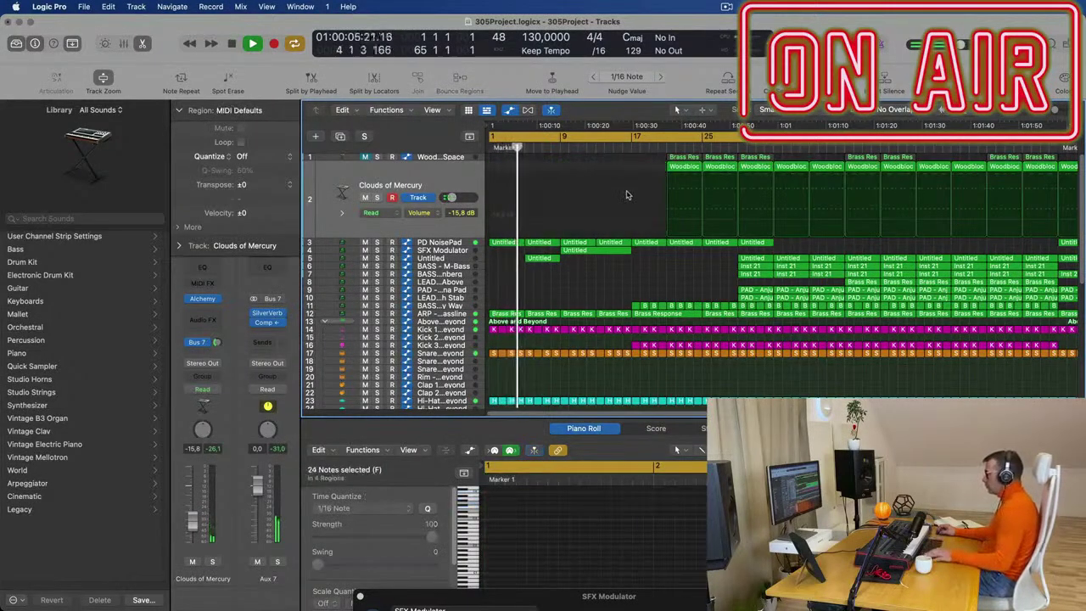
Delete the Clouds of Mercury regions starting at bars 21 and 25
scroll(623, 182, down, 2)
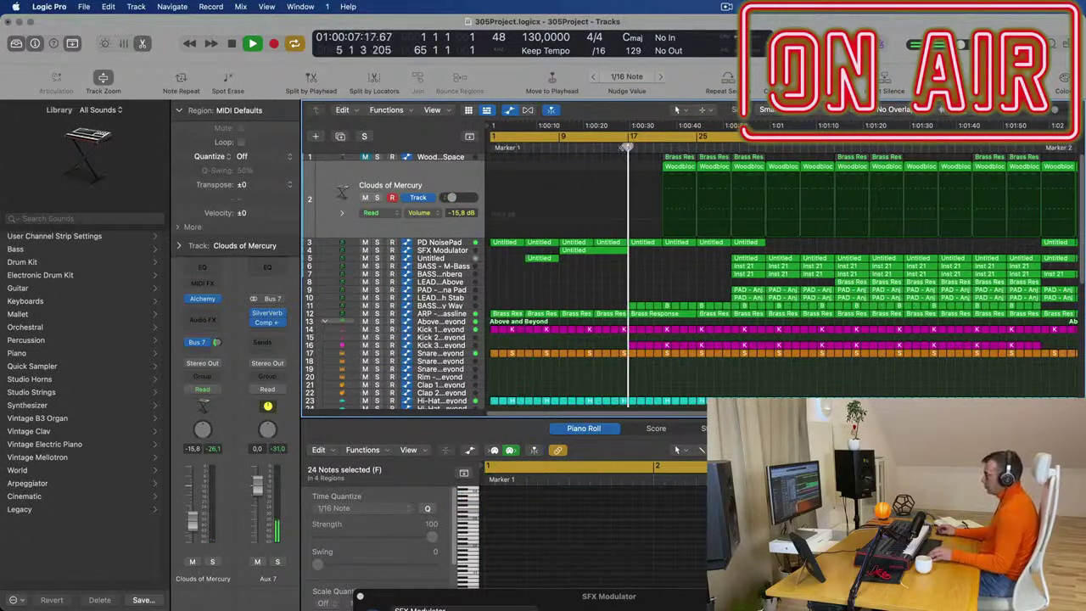
scroll(635, 219, down, 3)
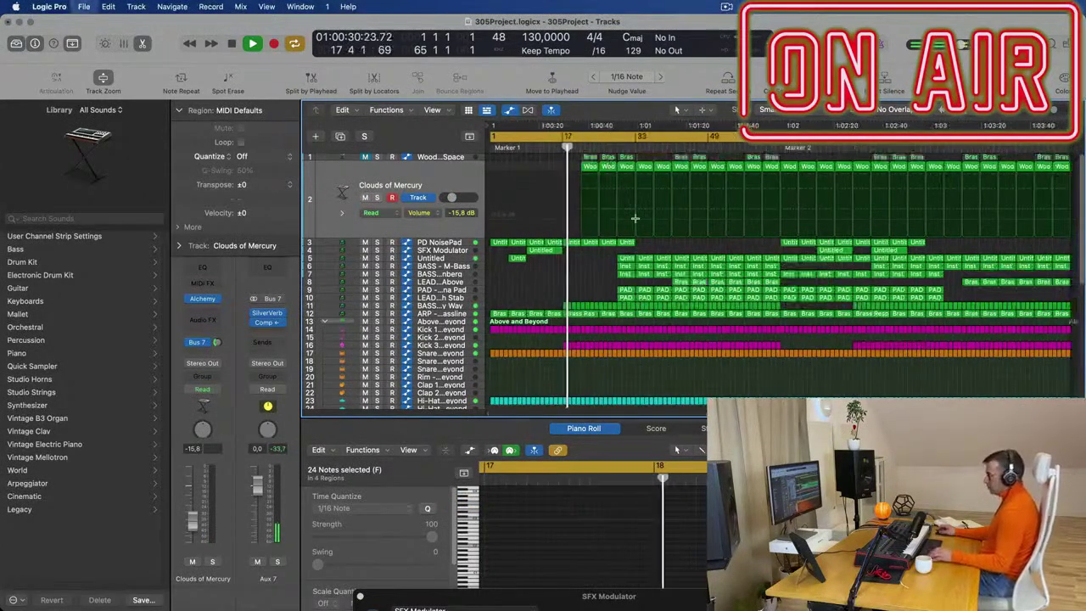
scroll(634, 218, up, 3)
click(623, 165)
key(space)
key(space)
mouse_move(623, 166)
mouse_down()
mouse_move(766, 176)
mouse_move(727, 176)
mouse_up()
scroll(676, 186, down, 4)
scroll(601, 201, down, 4)
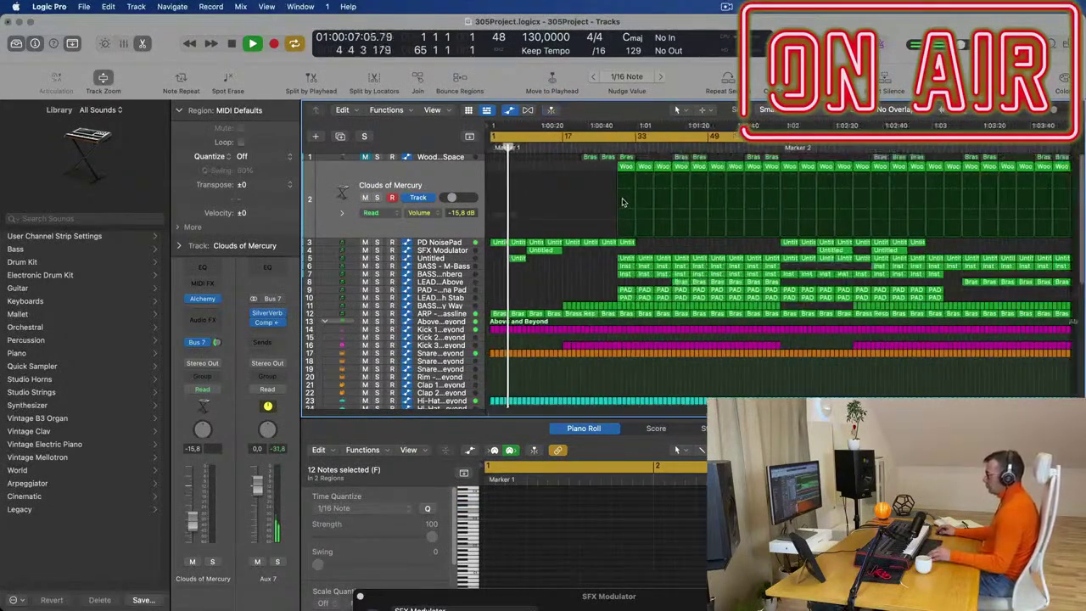
Examine the arrangement from the melodic tracks down to the Modern TR-707 drum tracks during playback
scroll(597, 271, up, 3)
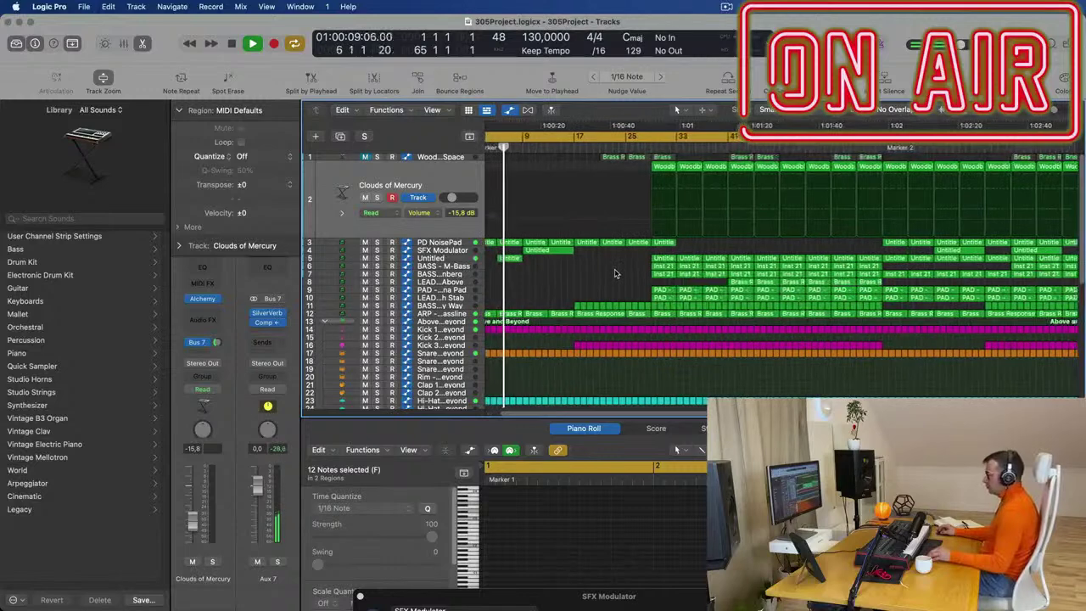
scroll(616, 279, down, 2)
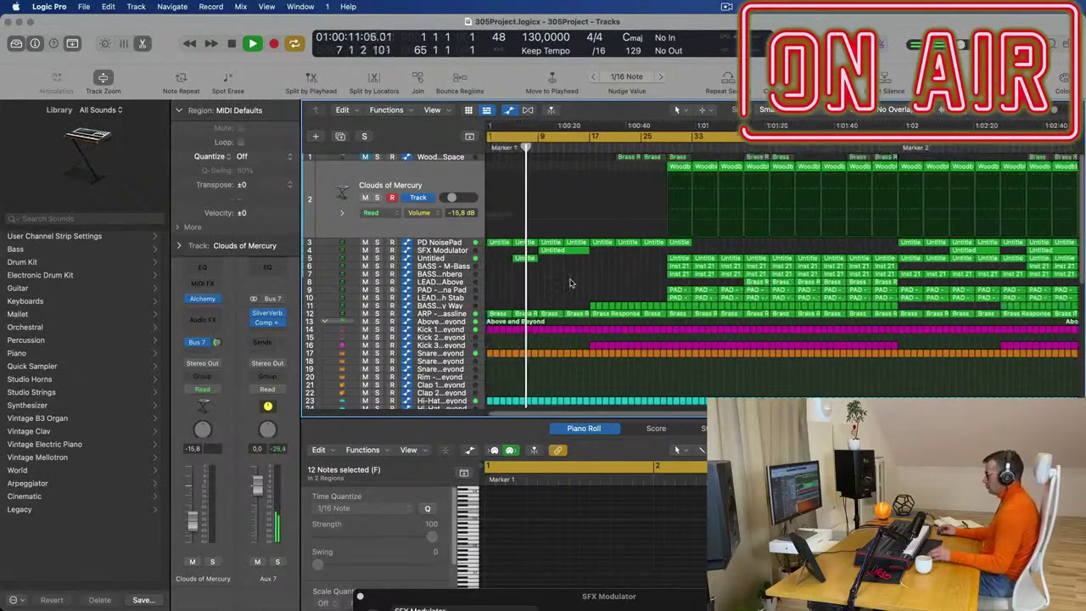
scroll(571, 283, down, 2)
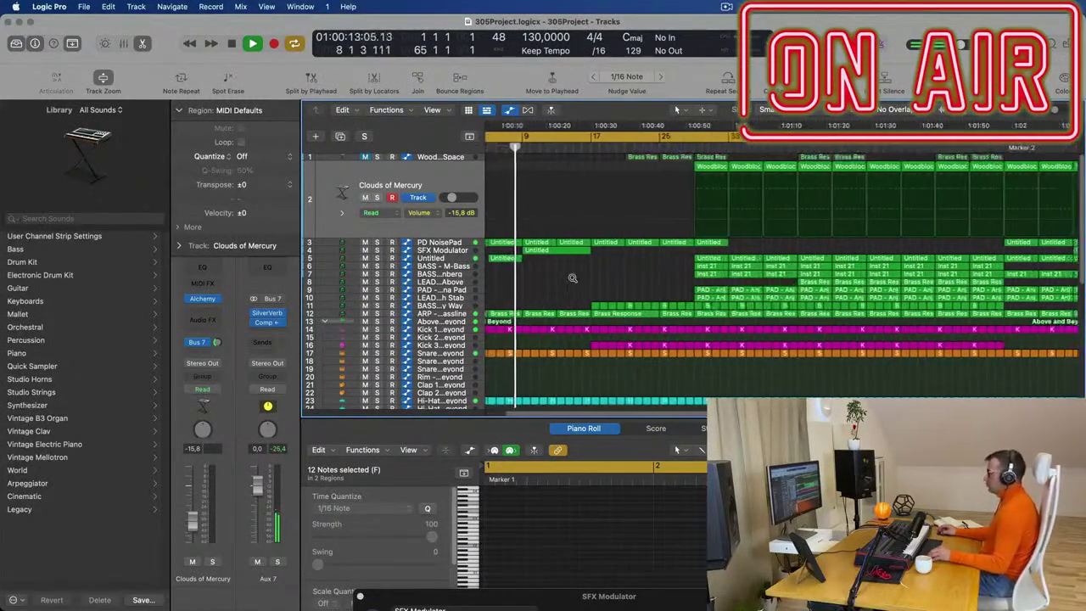
scroll(572, 281, up, 1)
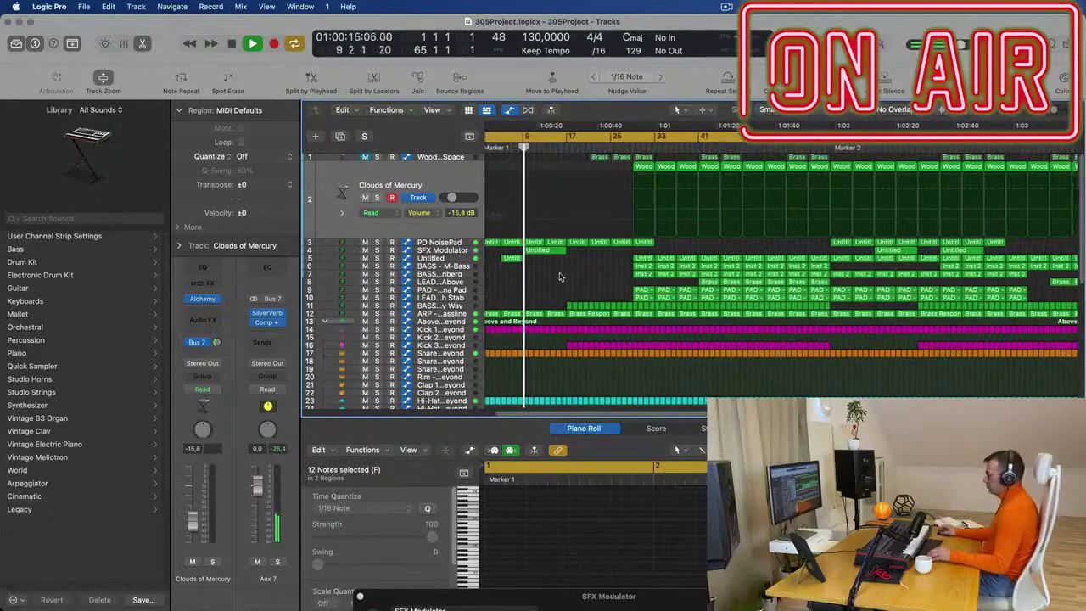
scroll(567, 278, up, 2)
scroll(567, 279, down, 5)
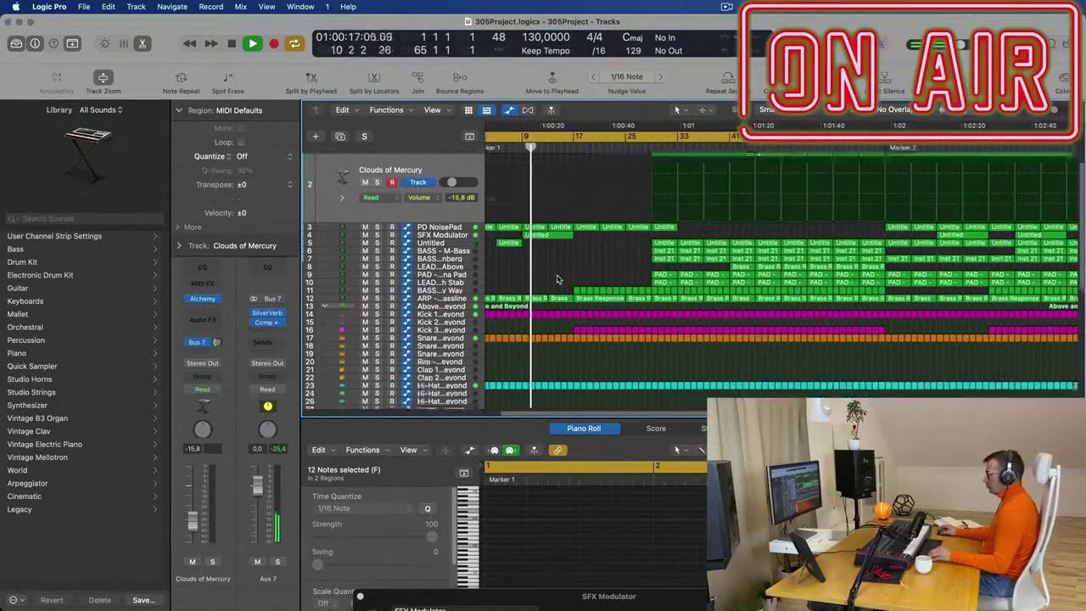
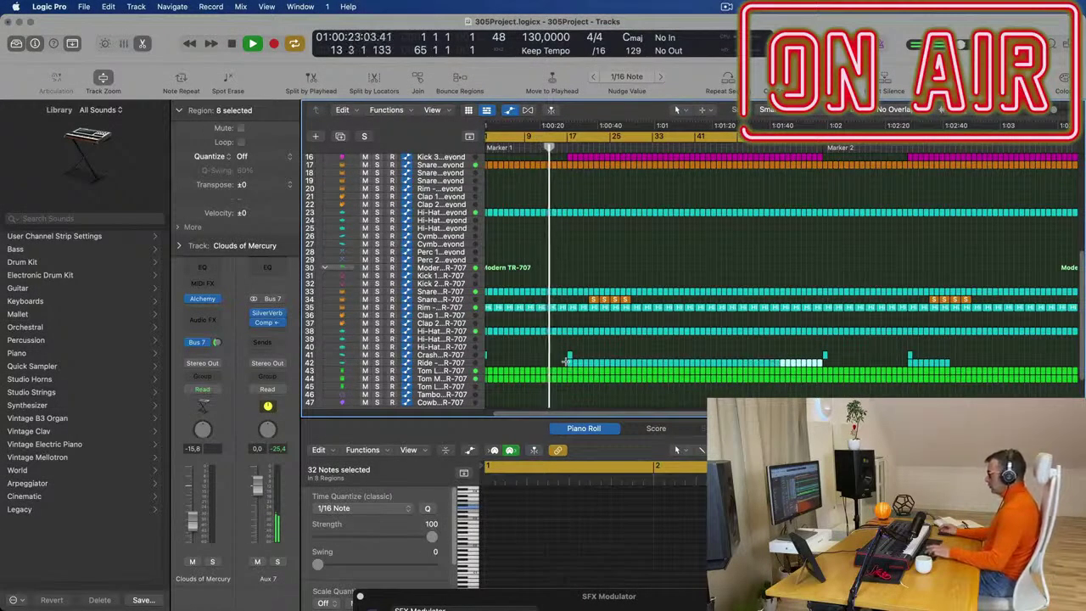
scroll(555, 306, up, 10)
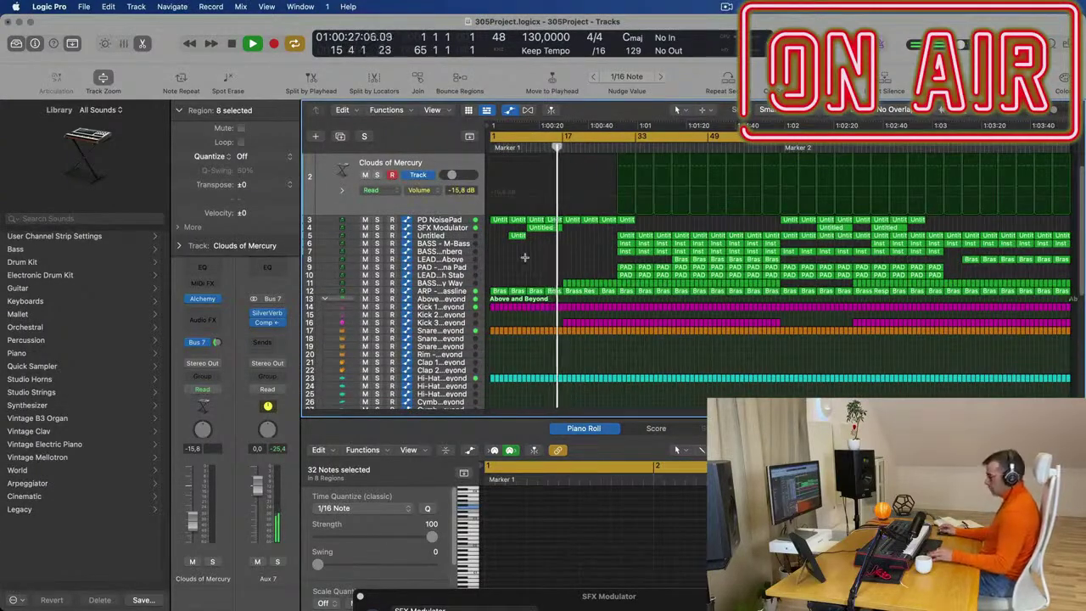
Rename all regions in the project after their tracks
key(super+a)
right_click(625, 231)
key(Escape)
right_click(641, 242)
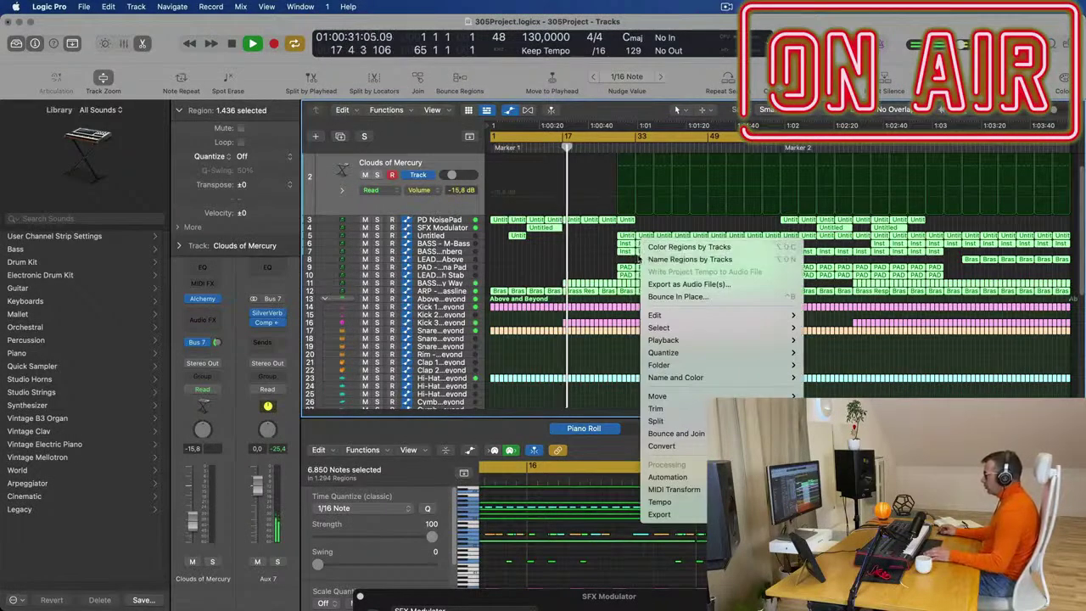
click(690, 259)
Select the ARP - Fat Bassline track and continue playback from just before bar 17
click(558, 148)
click(461, 291)
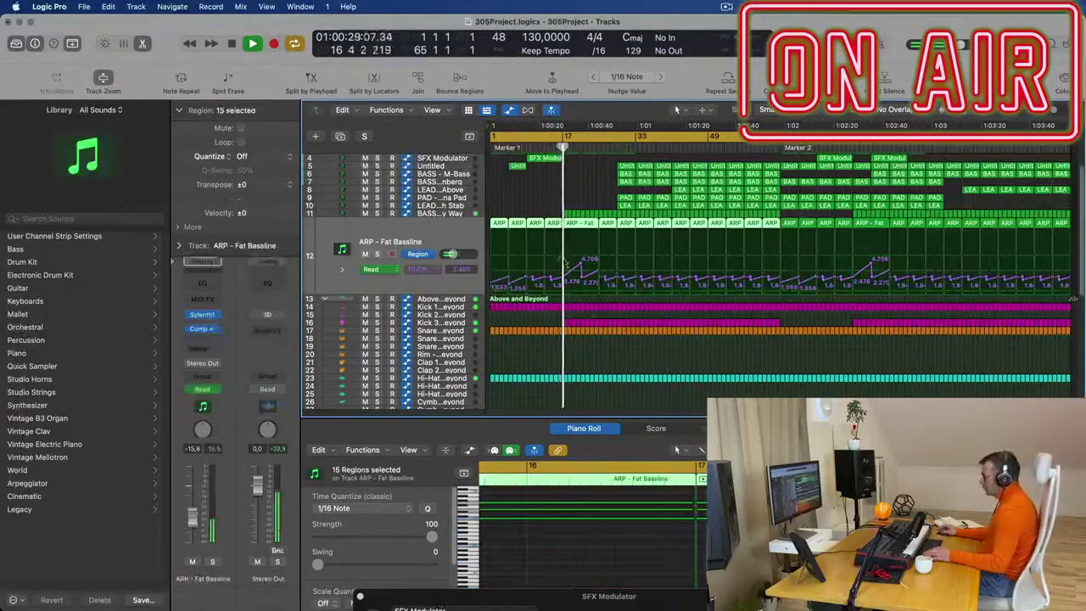
Try to replace the automation curve in the ARP - Fat Bassline region starting at bar 17 with a flatter line
mouse_move(567, 279)
mouse_down()
mouse_move(594, 277)
mouse_move(580, 282)
mouse_up()
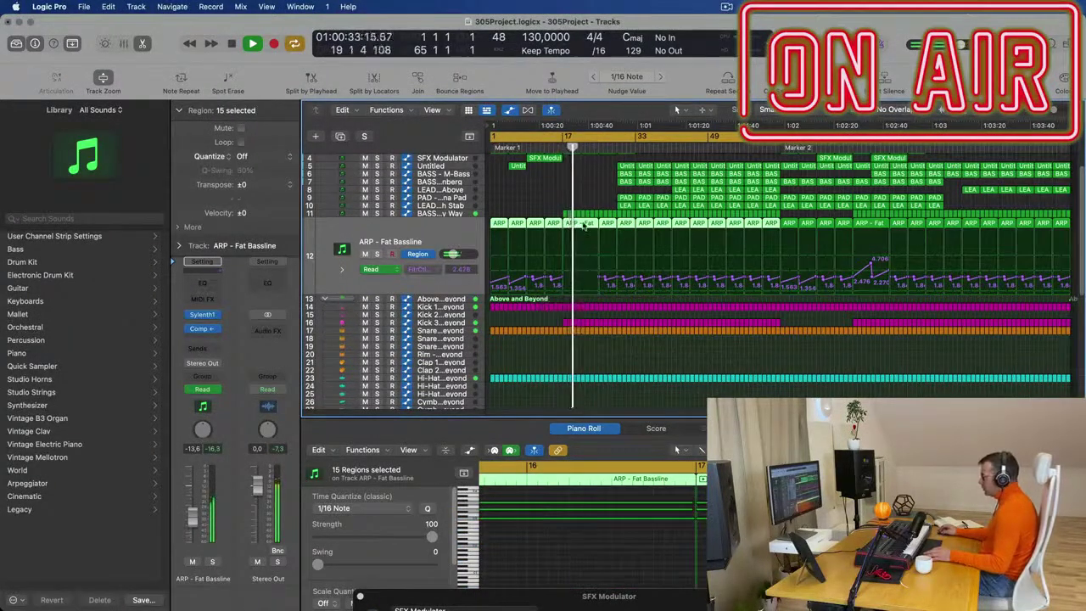
key(super+Right)
key(super+Right)
key(super+Right)
key(super+Right)
key(super+Right)
key(super+Right)
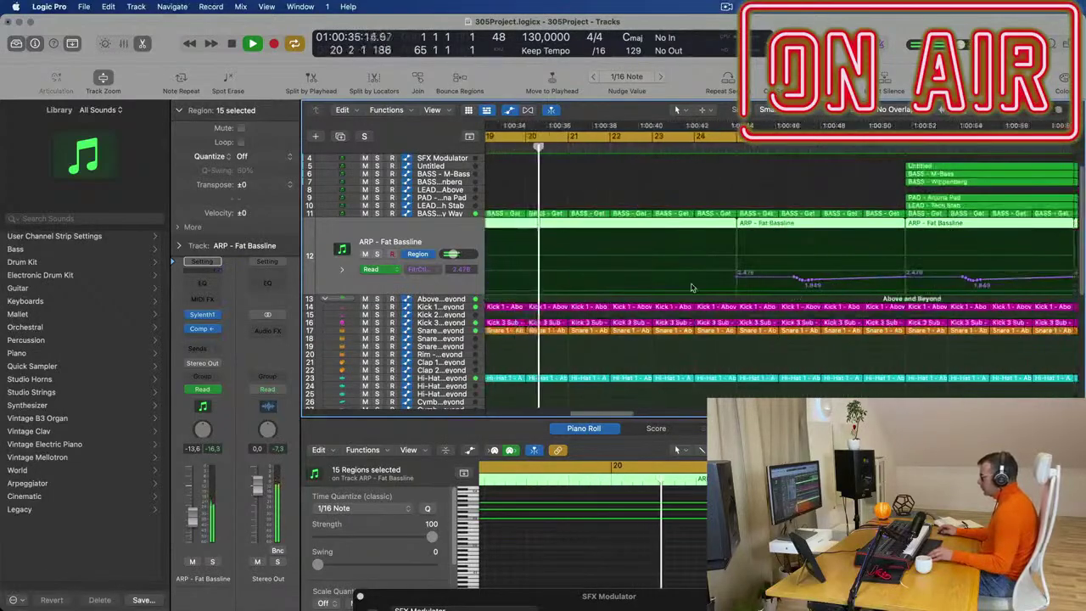
scroll(579, 282, left, 5)
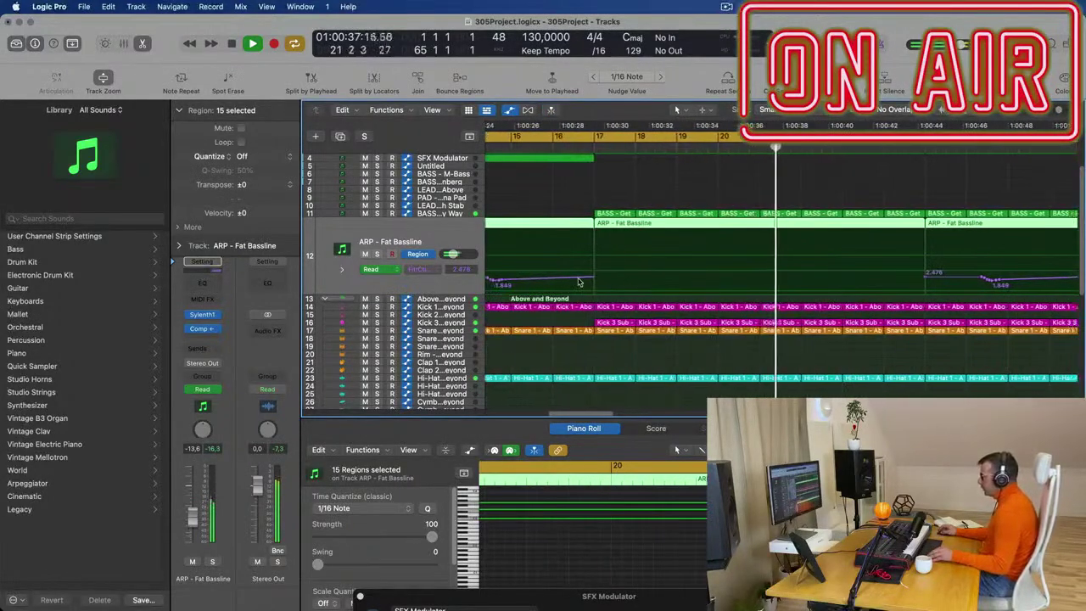
drag(592, 278, 751, 279)
key(Return)
scroll(683, 193, left, 5)
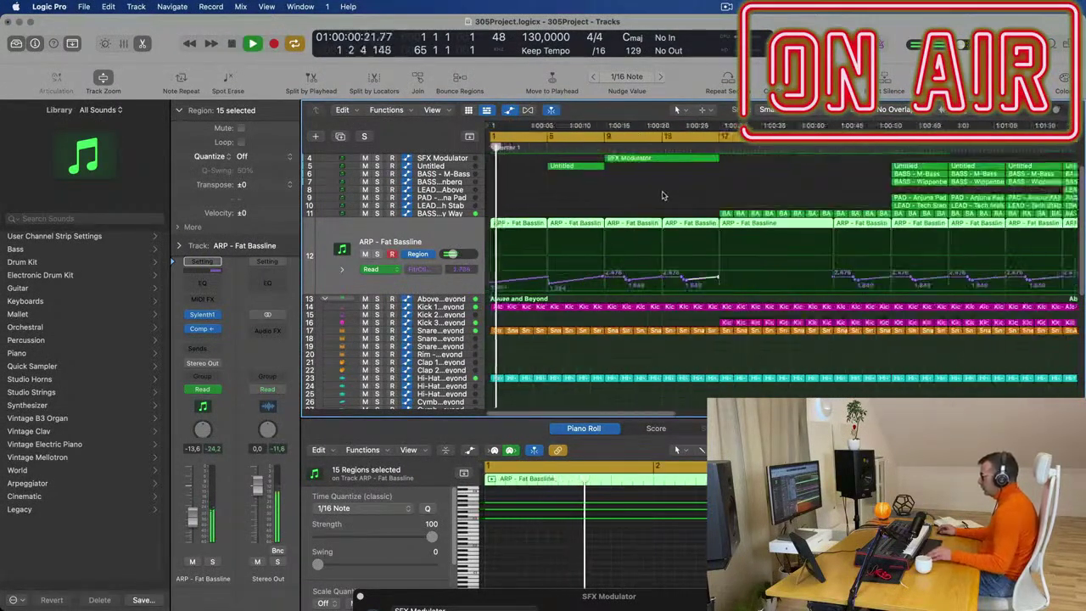
Lower the automation peak in the ARP - Fat Bassline region starting at bar 17 to about 1.663
click(579, 147)
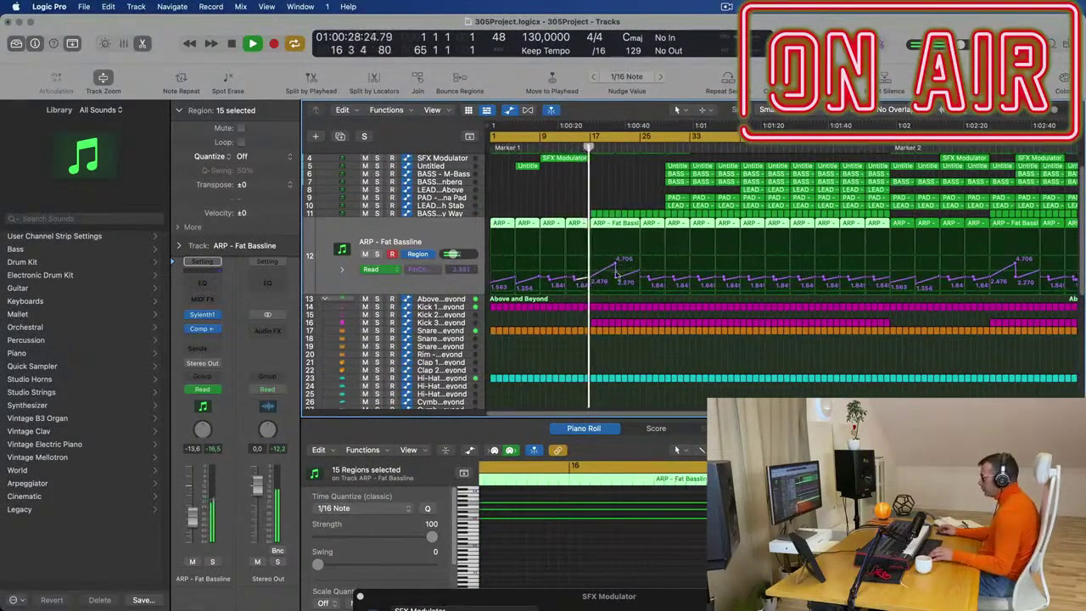
drag(616, 264, 615, 279)
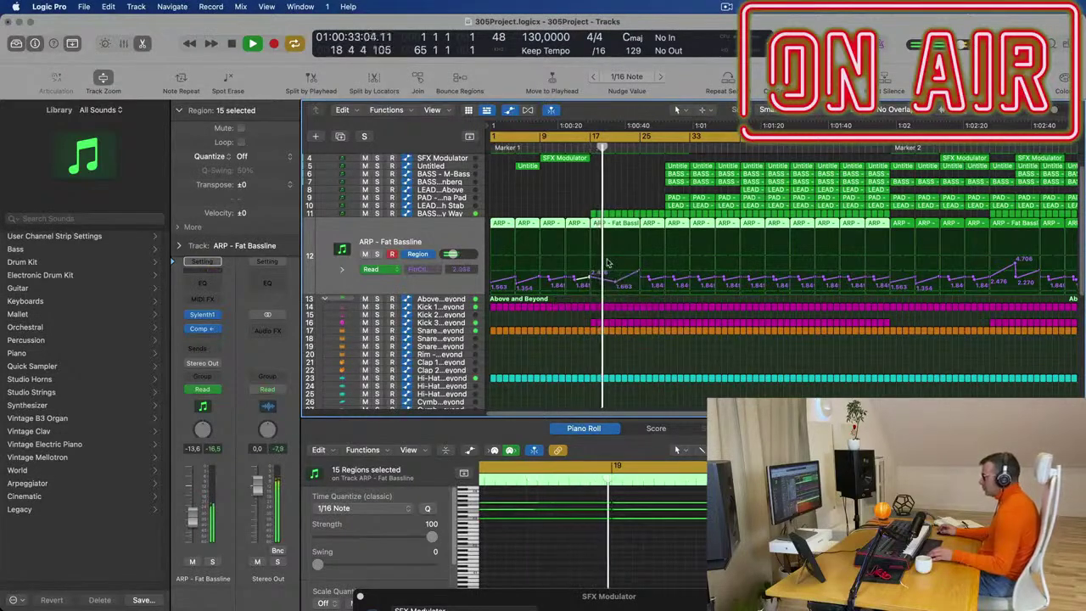
Delete the eight BASS - Get Outta My Way regions between bars 17 and 25
drag(573, 210, 634, 215)
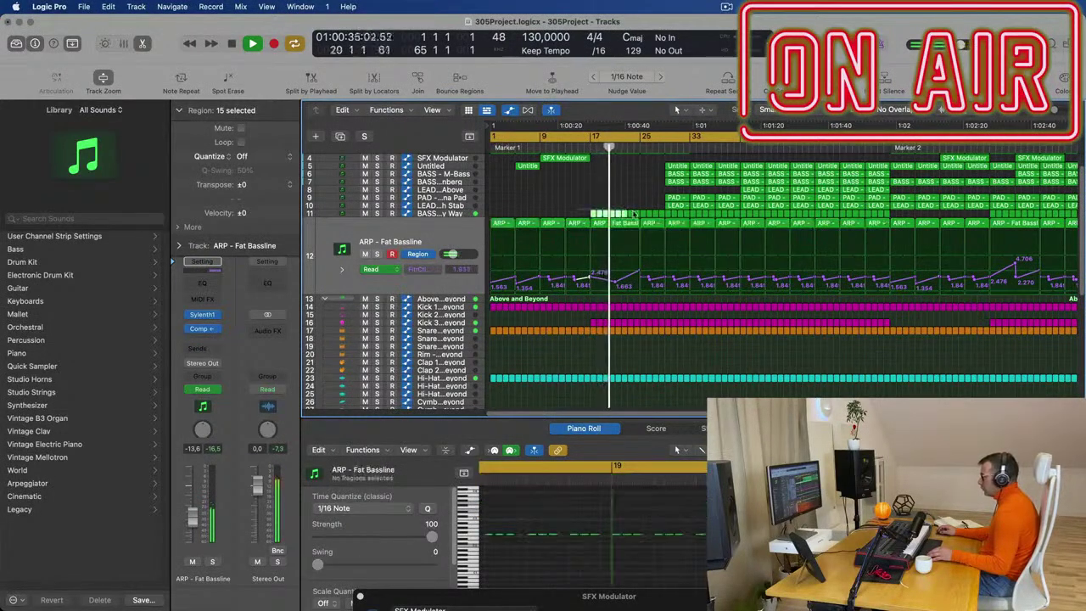
key(Delete)
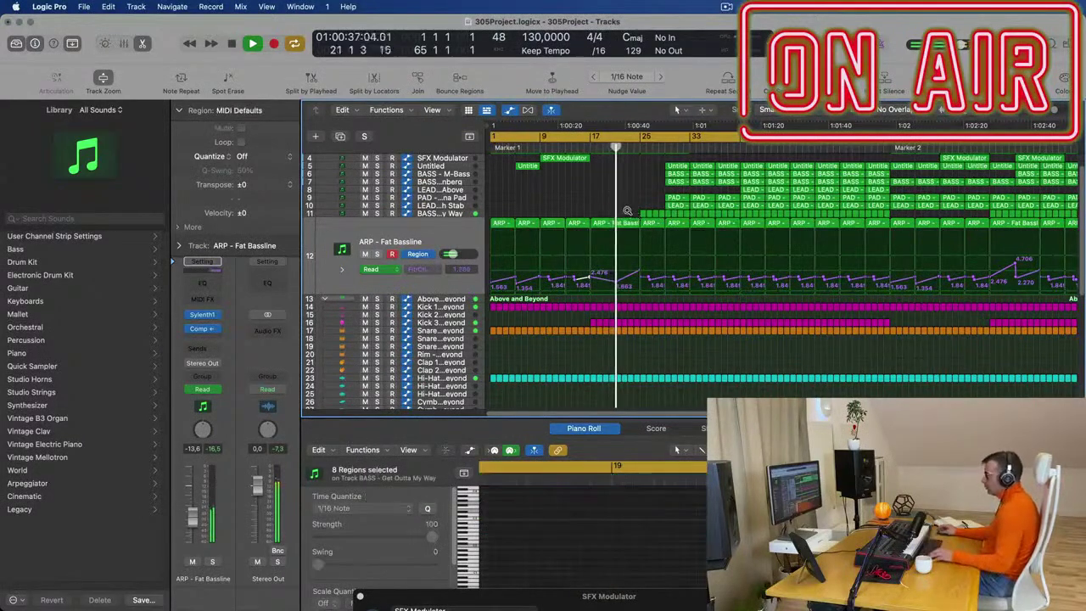
Try to copy the two BASS - M-Bass regions starting at bar 29 back to bar 17
scroll(627, 210, right, 5)
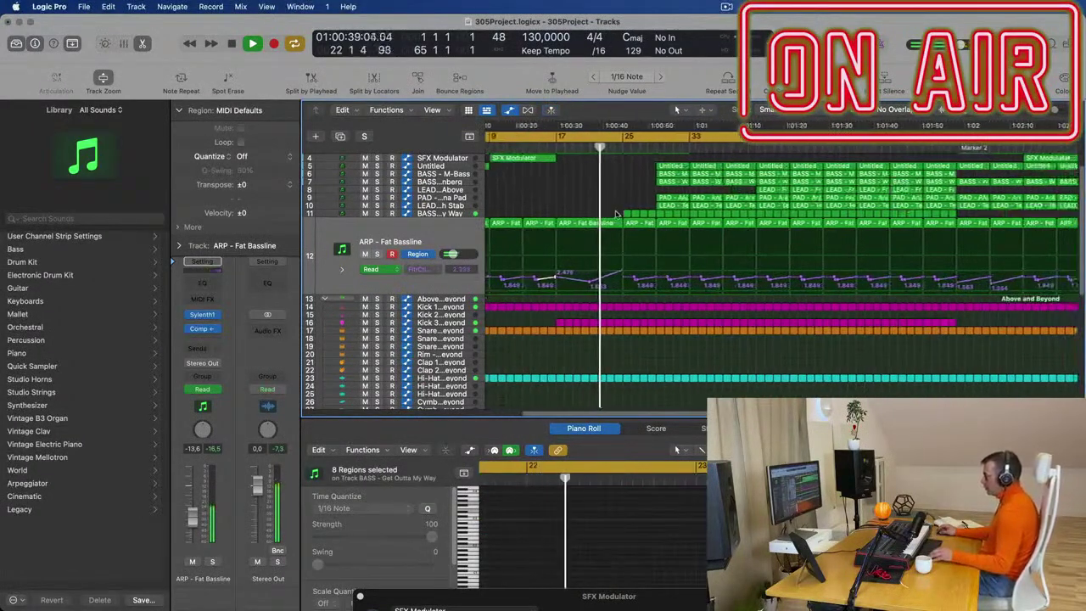
scroll(611, 209, up, 3)
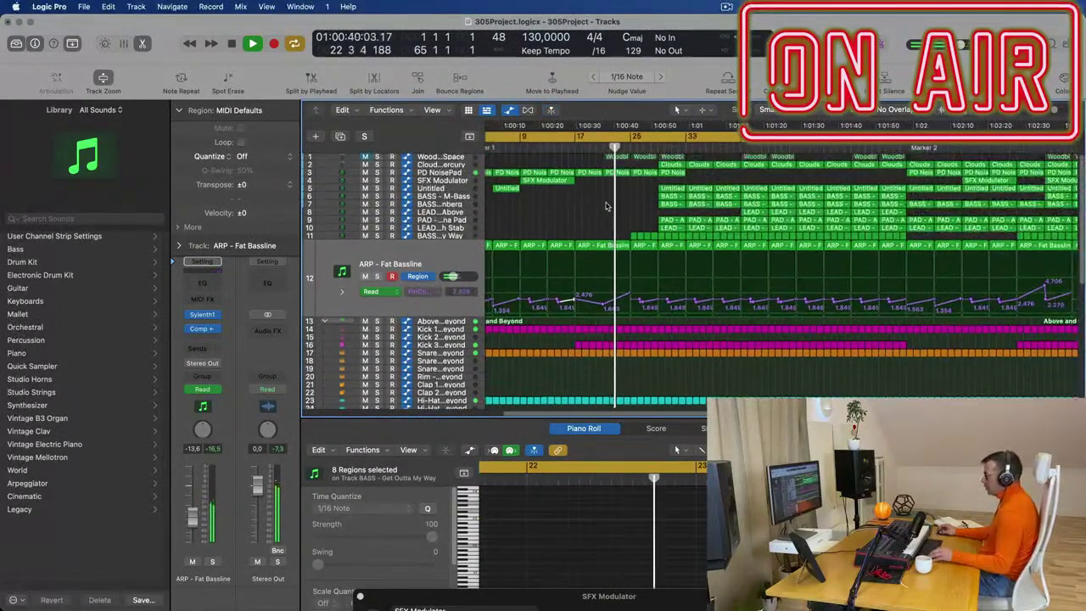
click(568, 147)
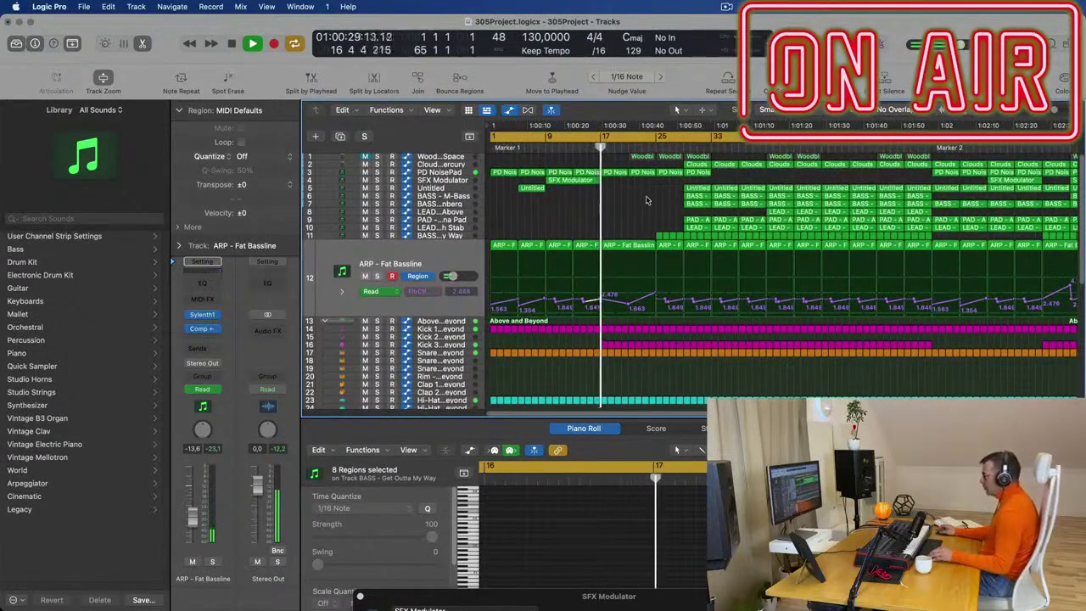
drag(661, 193, 620, 207)
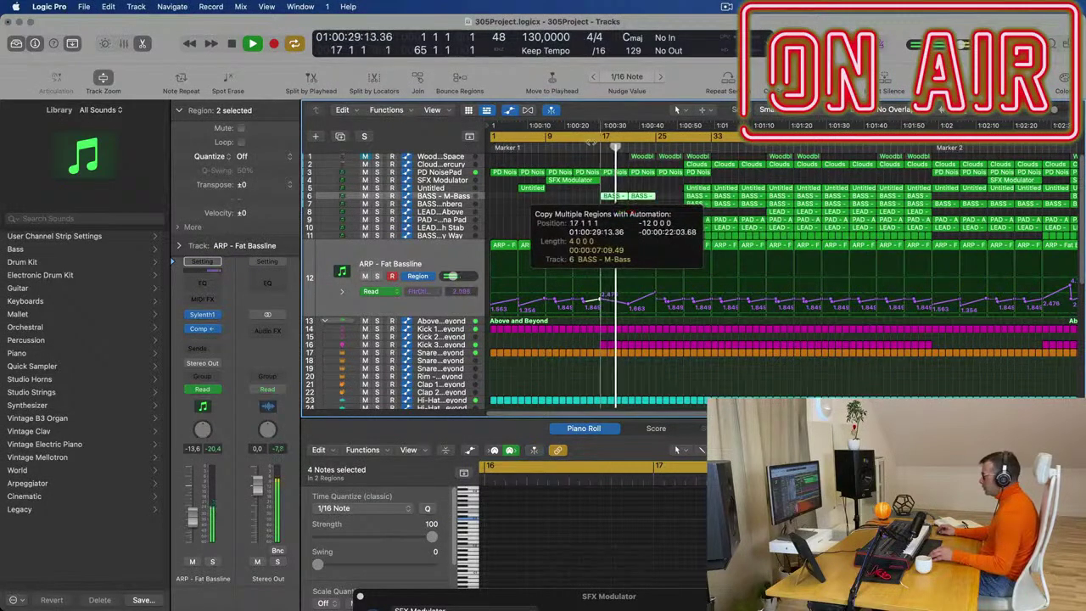
drag(592, 147, 595, 147)
scroll(585, 214, down, 5)
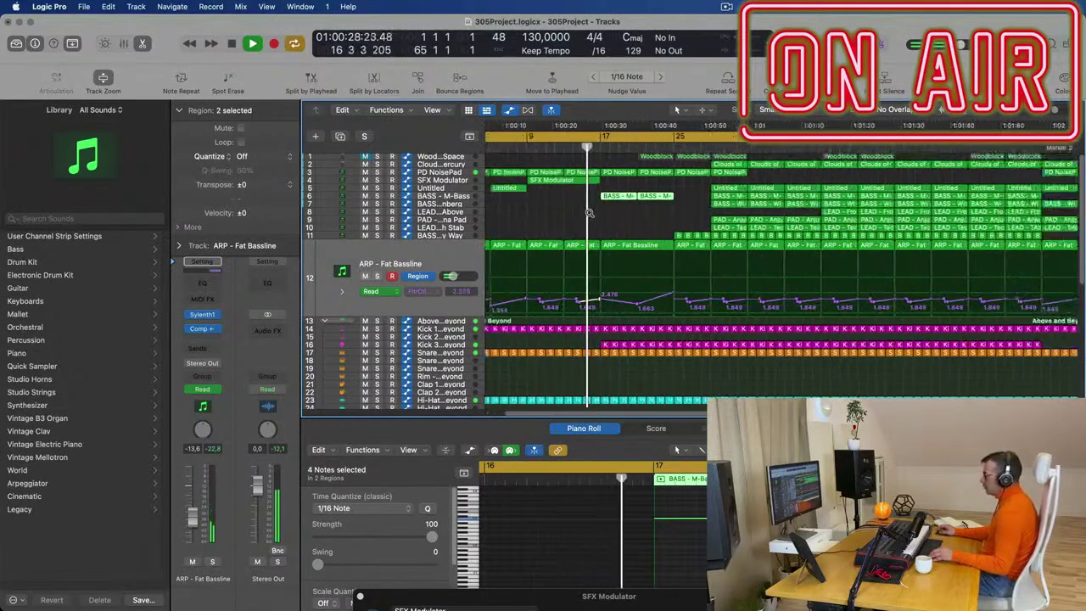
scroll(590, 222, up, 1)
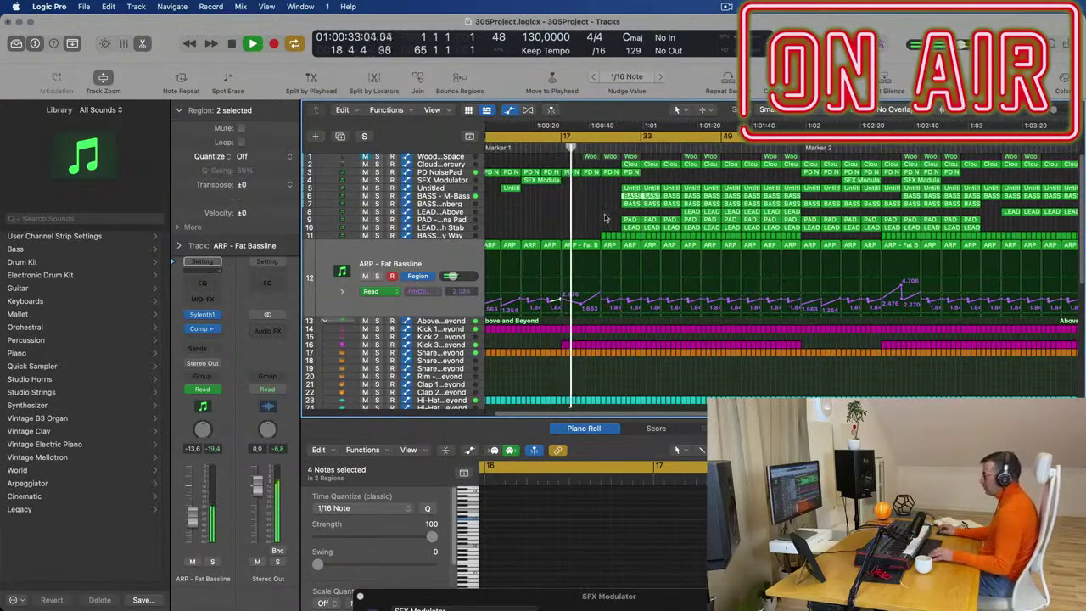
Delete the Untitled, two BASS, LEAD - Tech Stab, PAD and Clouds of Mercury regions starting at bar 29
drag(612, 188, 631, 204)
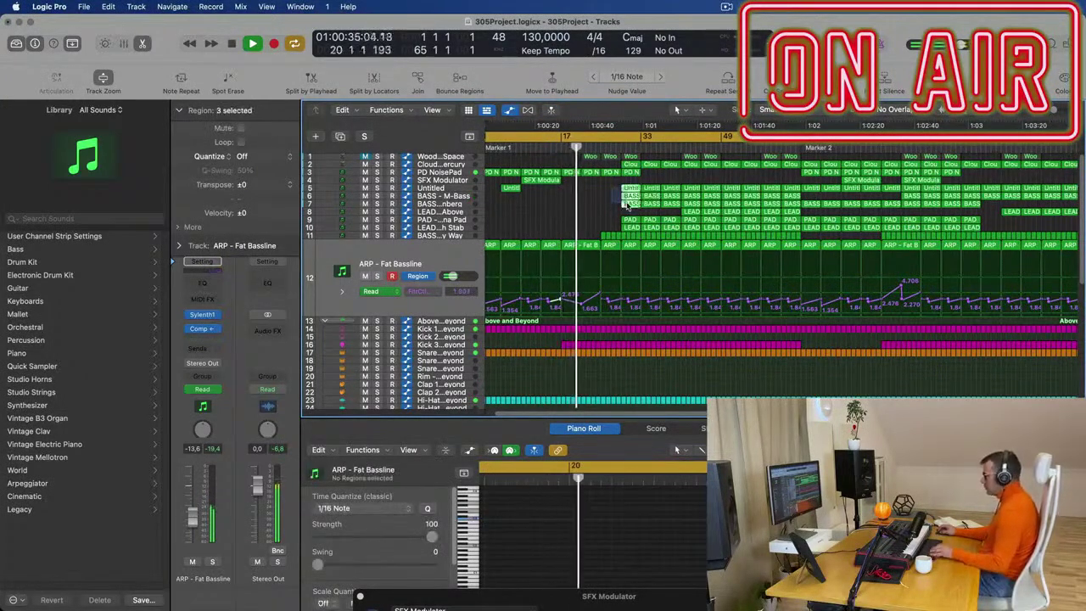
key(Delete)
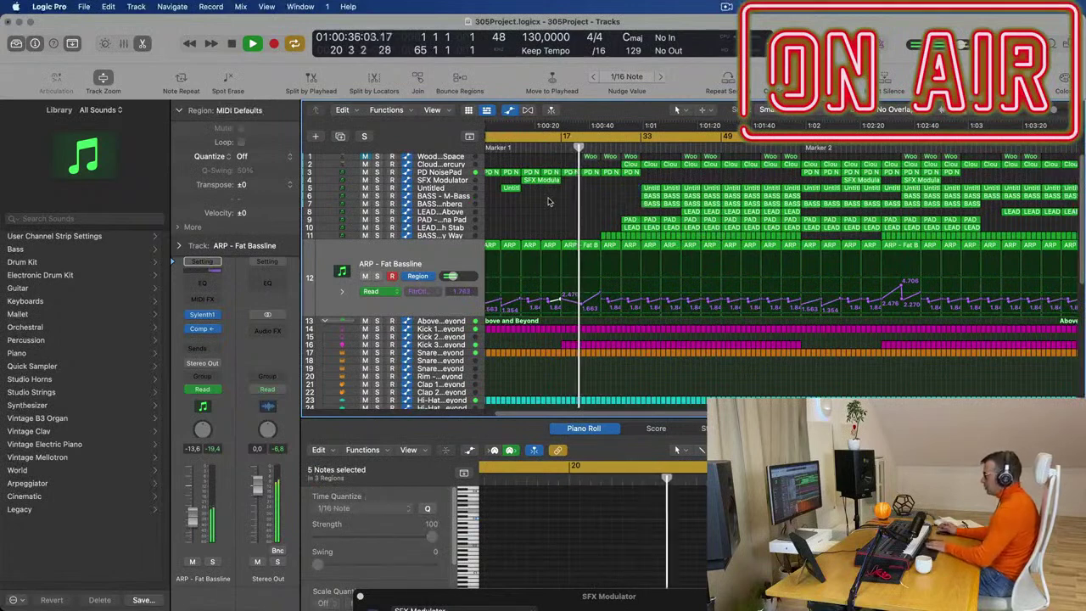
click(628, 227)
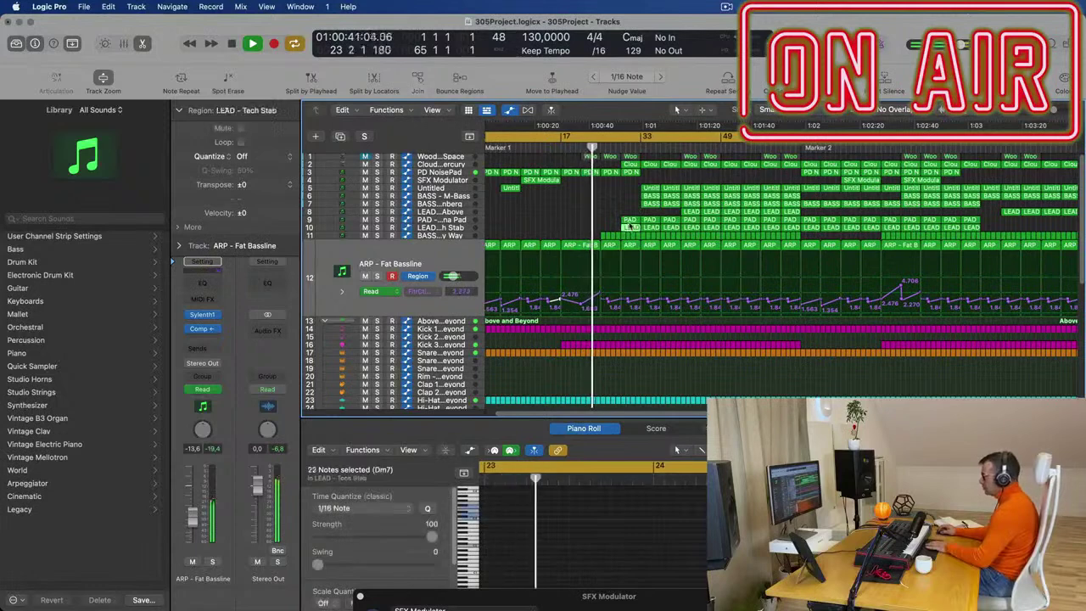
key(Delete)
click(631, 221)
key(Delete)
click(632, 165)
key(Delete)
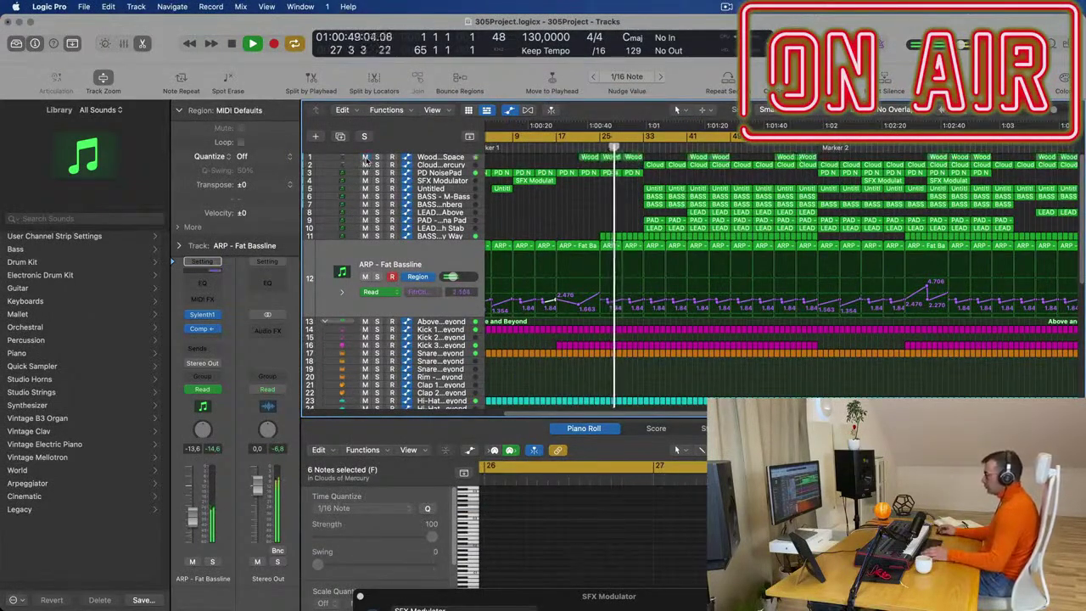
Continue playback from around bar 17 and delete the three Woodblock regions between bars 21 and 33
click(562, 150)
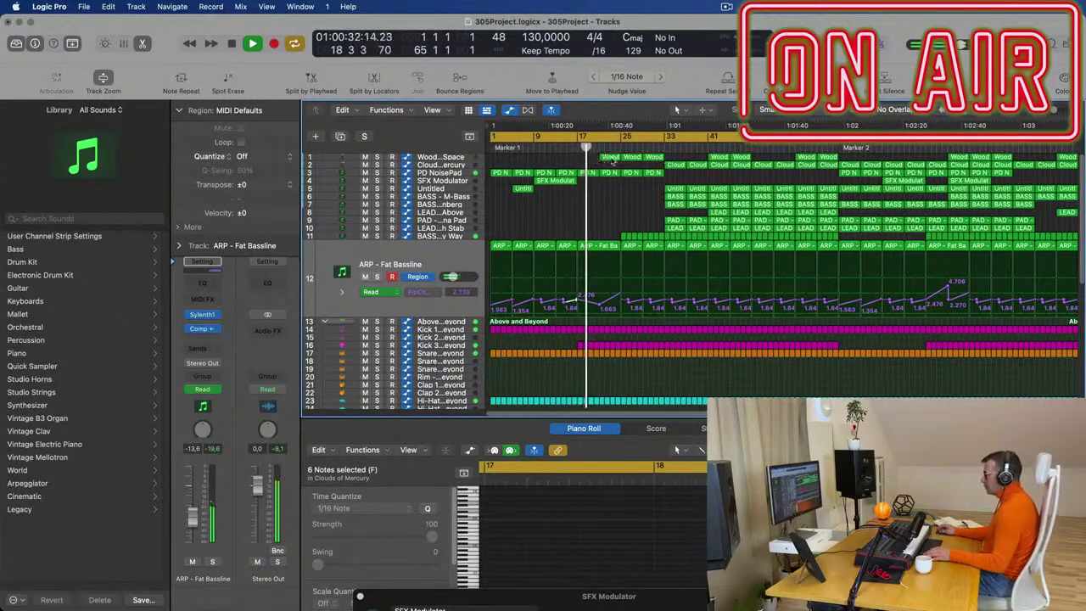
key(Delete)
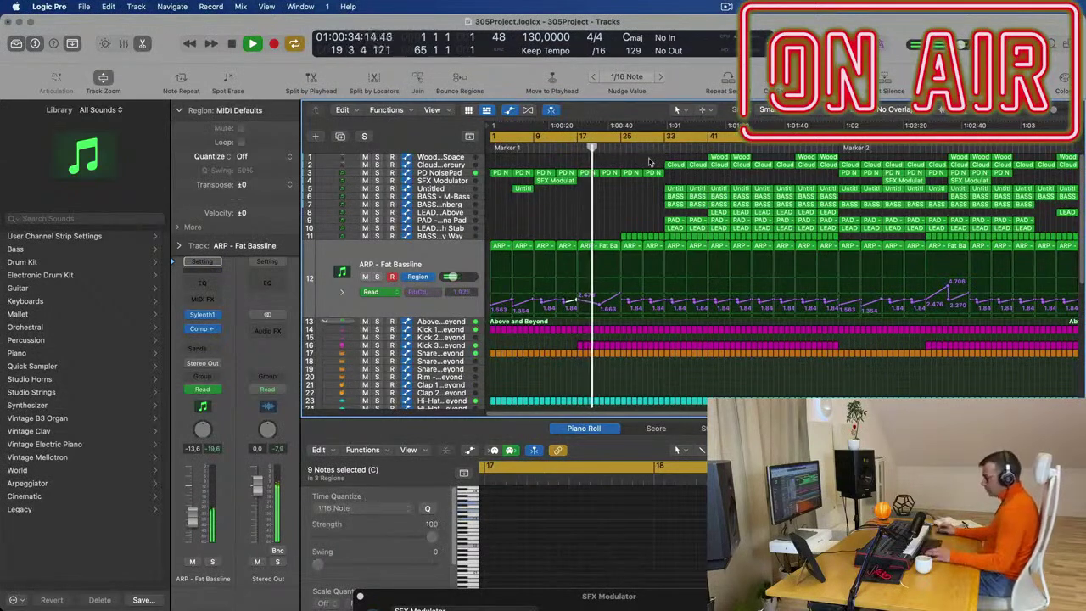
key(super+Left)
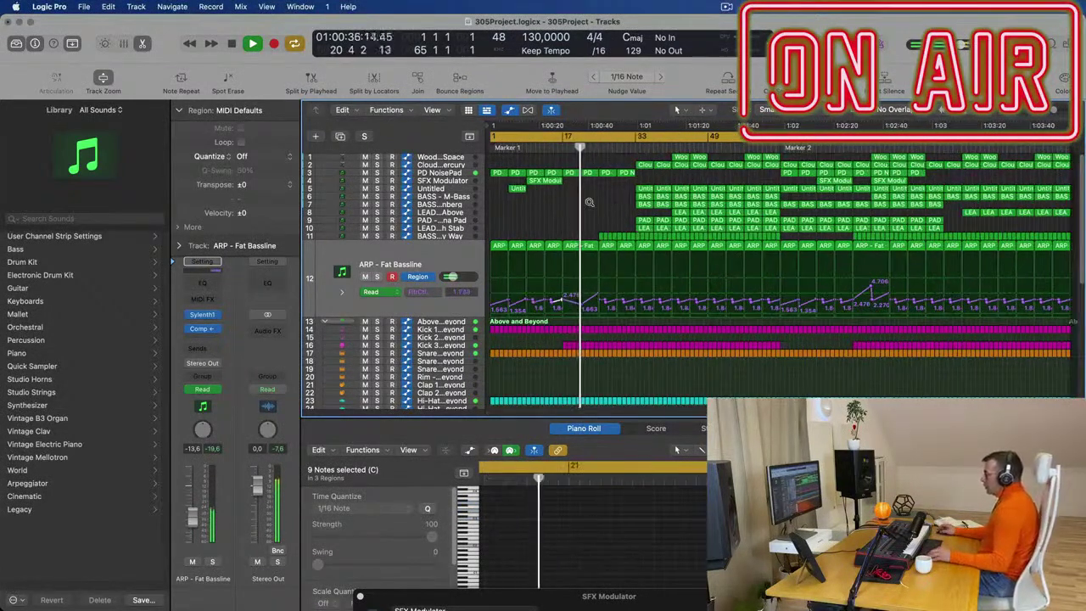
Raise the Bus 6 and Bus 2 sends on the Snare 2 - Modern TR-707 track, with Bus 2 at about -12.5
key(super+Right)
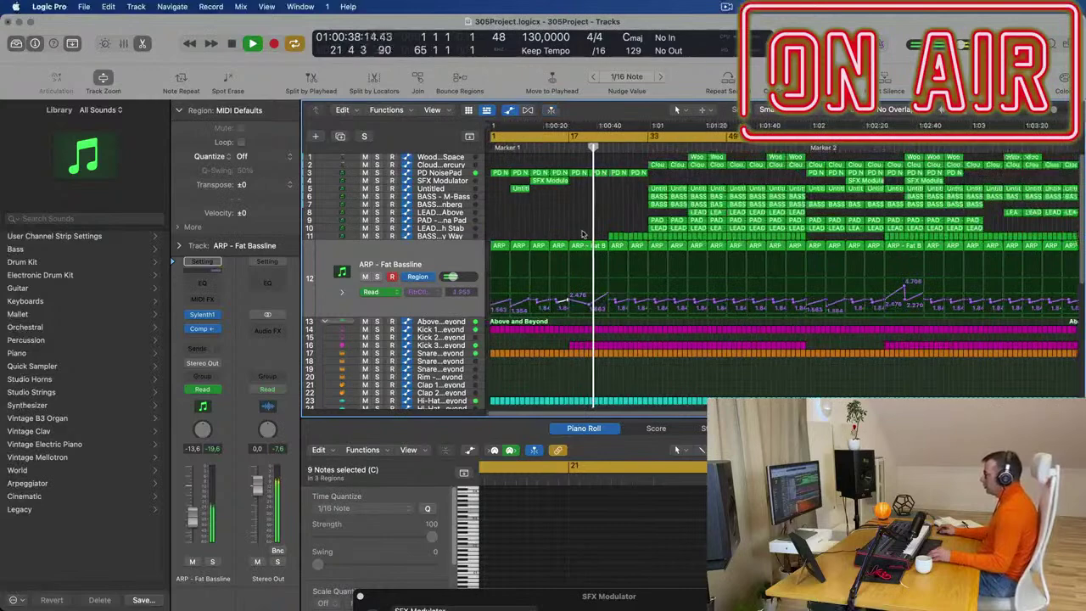
key(super+Right)
scroll(619, 276, down, 4)
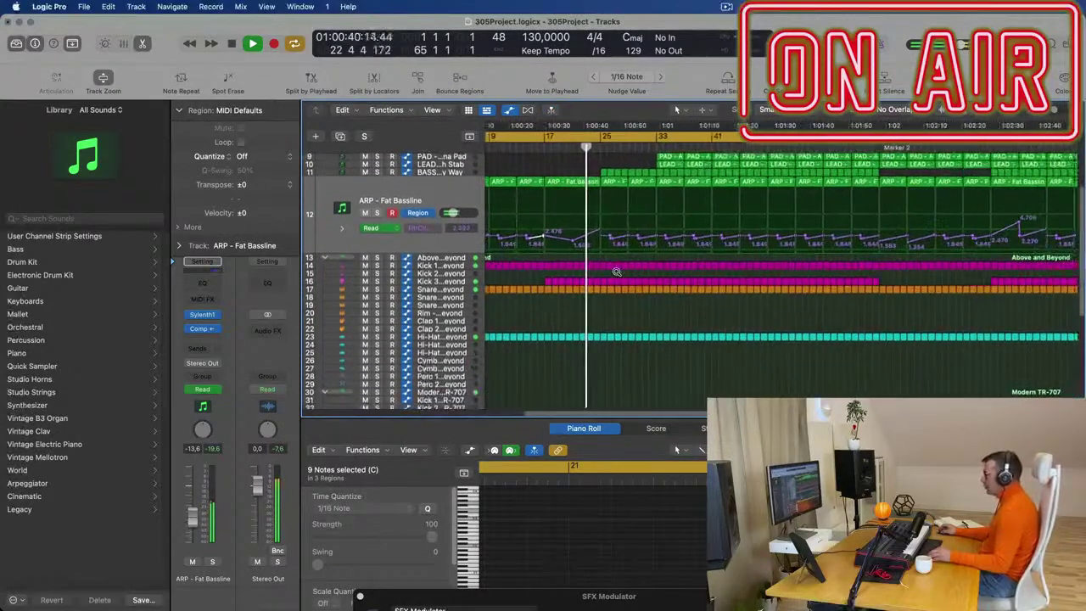
scroll(620, 276, down, 3)
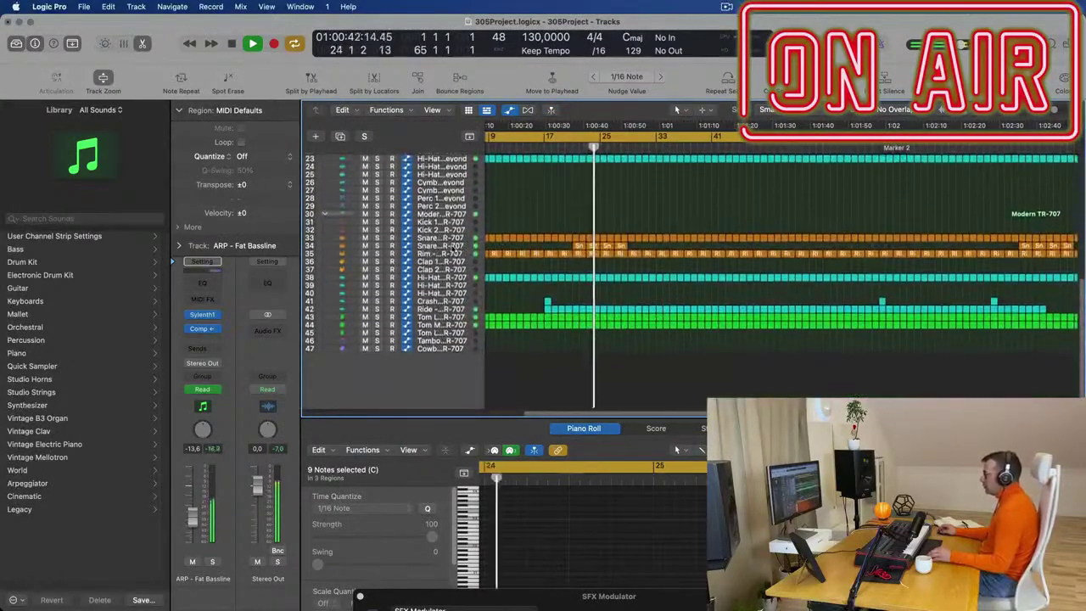
click(441, 246)
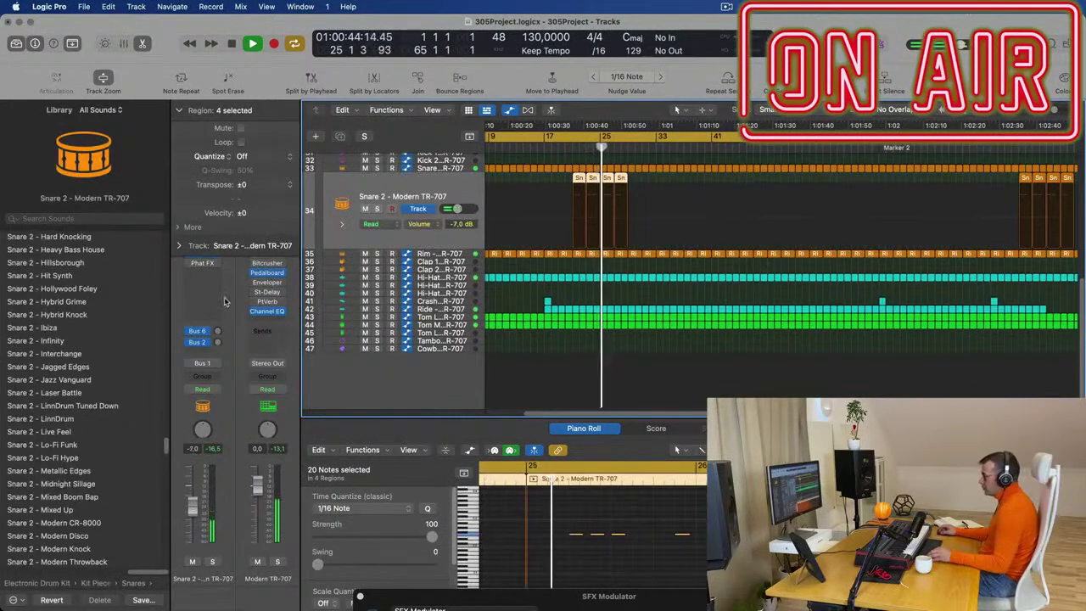
drag(217, 331, 218, 318)
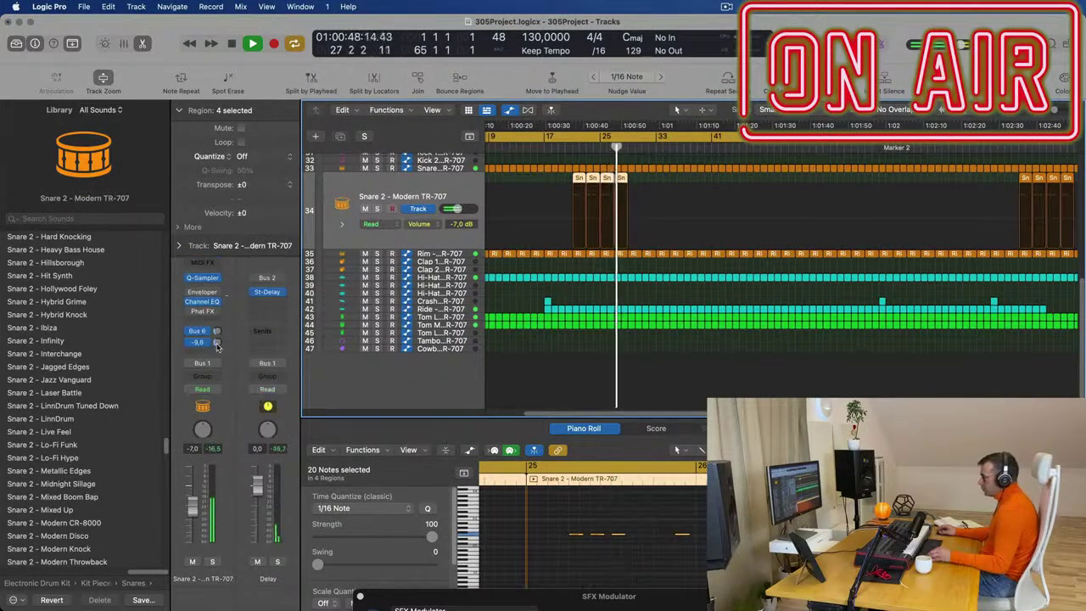
double_click(217, 344)
scroll(671, 248, up, 5)
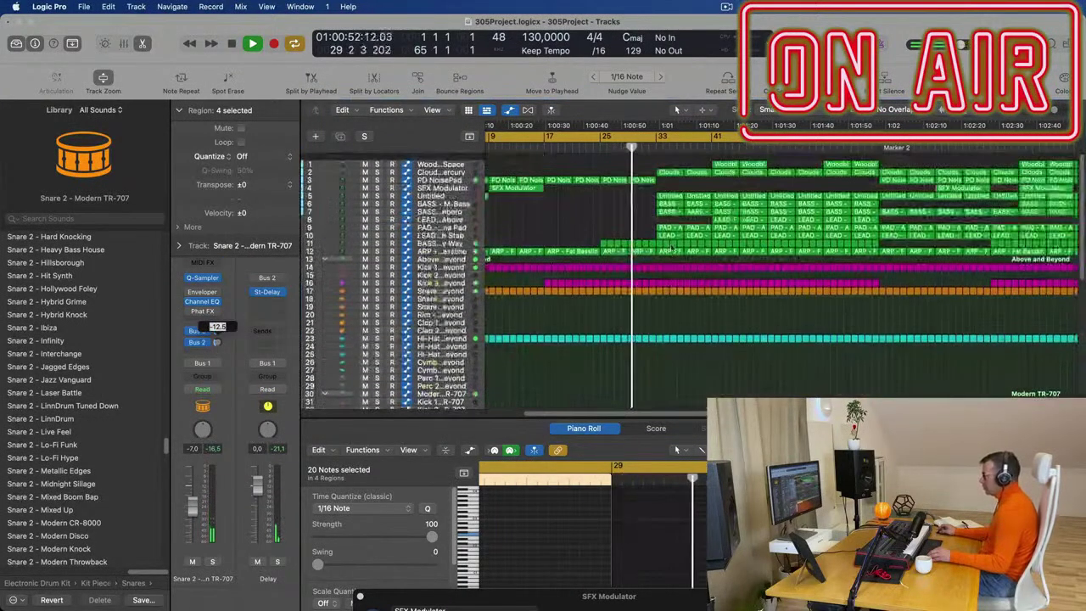
scroll(638, 316, down, 1)
key(Return)
Repeat the four selected Snare 2 - Modern TR-707 regions once and play from around bar 29
key(super+r)
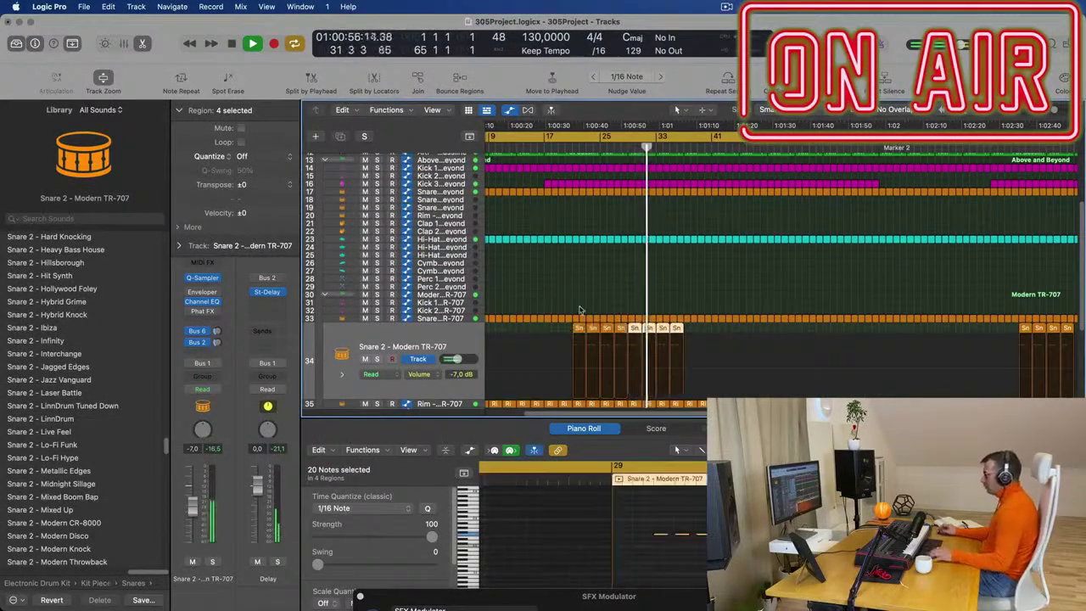
scroll(632, 280, up, 5)
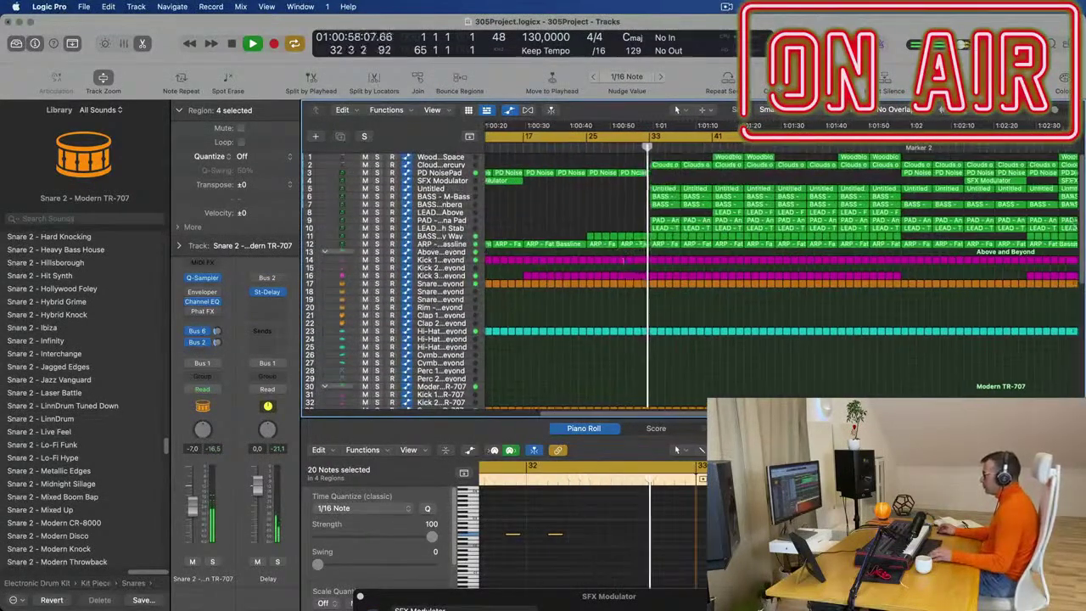
scroll(628, 267, down, 1)
scroll(622, 176, up, 2)
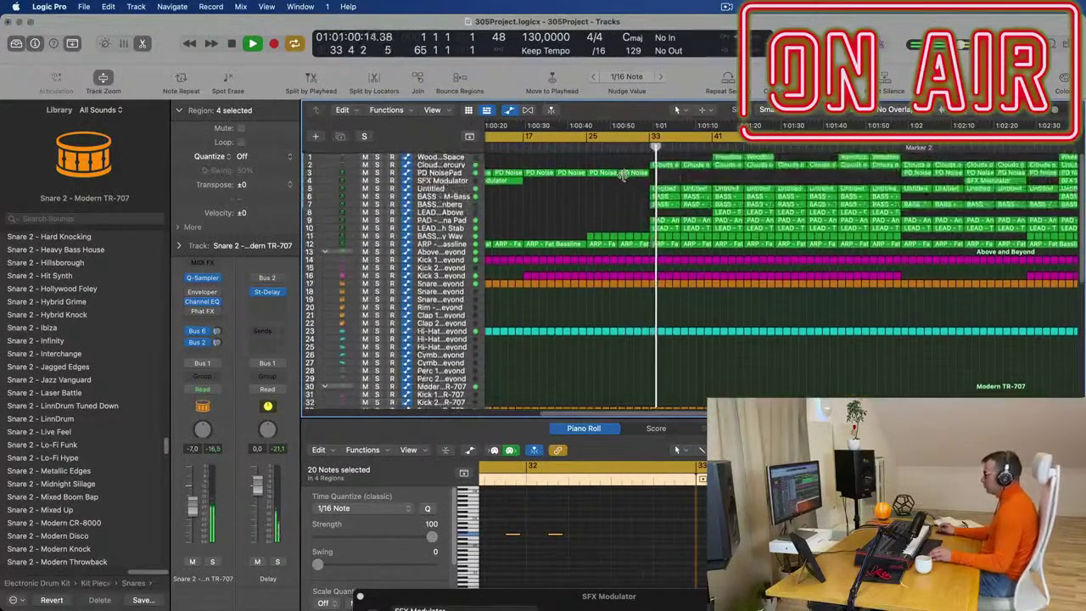
click(625, 148)
key(super+Right)
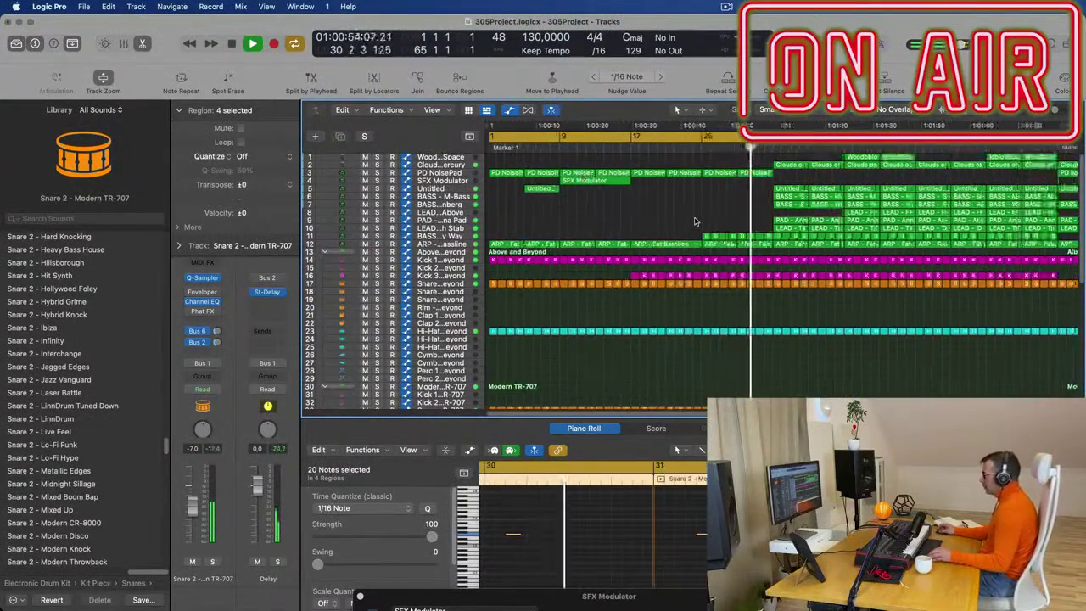
Delete the Above and Beyond snare and hi-hat regions and the Modern TR-707 ride and tom regions between bars 33 and 41
key(super+Left)
key(super+Left)
key(Return)
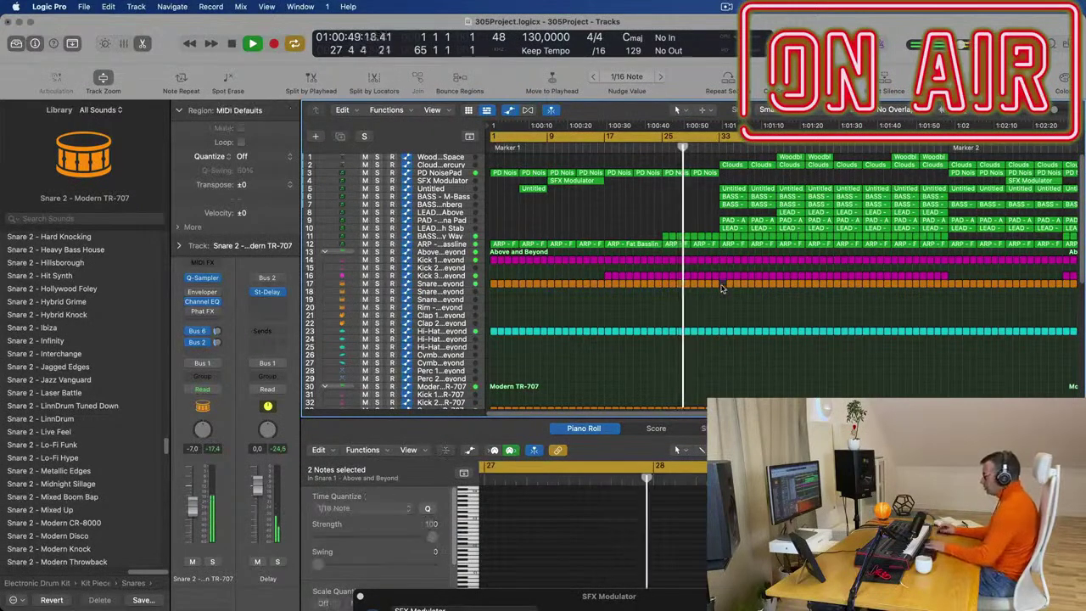
drag(722, 287, 777, 343)
drag(776, 410, 780, 200)
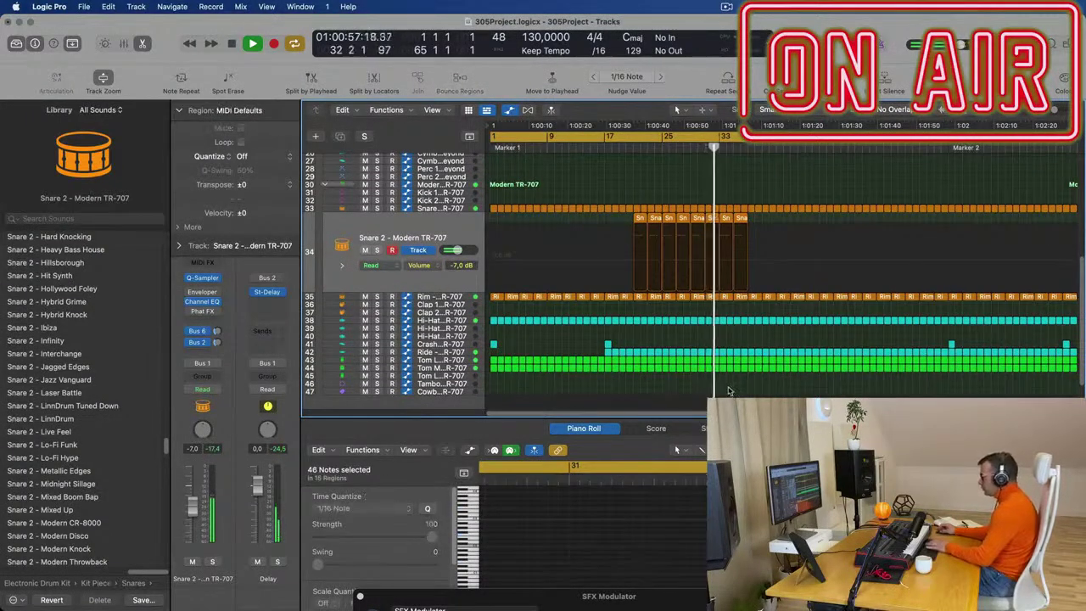
drag(722, 384, 778, 344)
scroll(747, 255, up, 10)
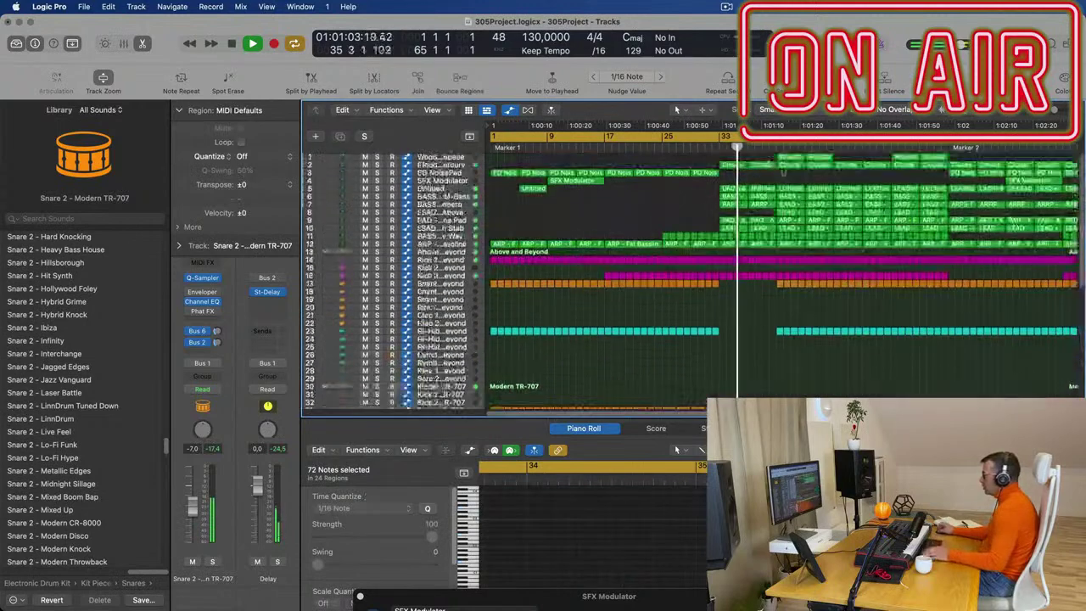
Delete the four regions on the Untitled track between bars 33 and 49
click(700, 146)
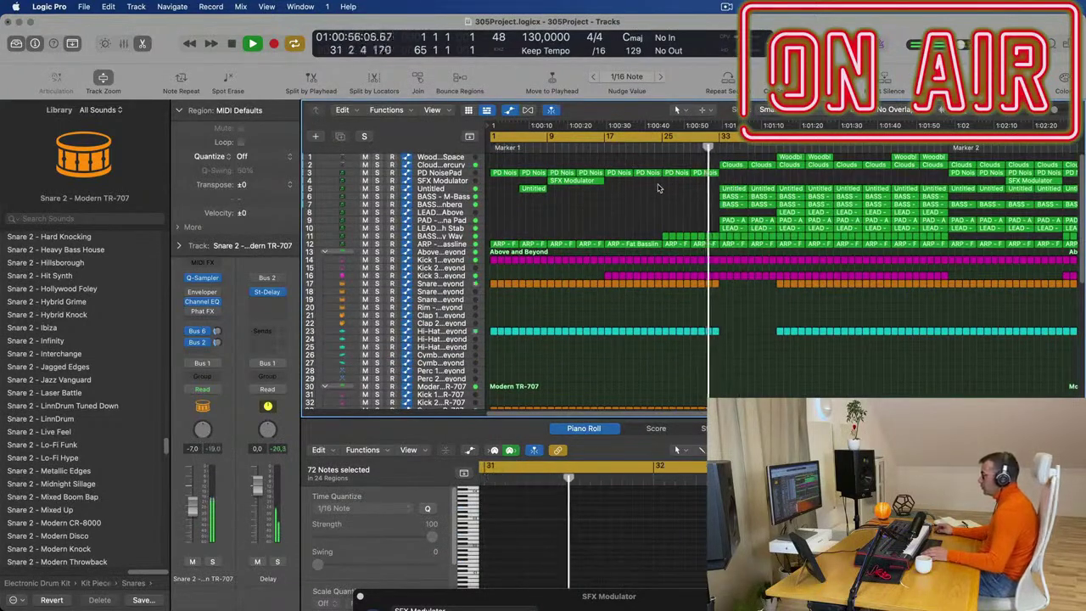
click(471, 189)
drag(726, 181, 829, 201)
key(Delete)
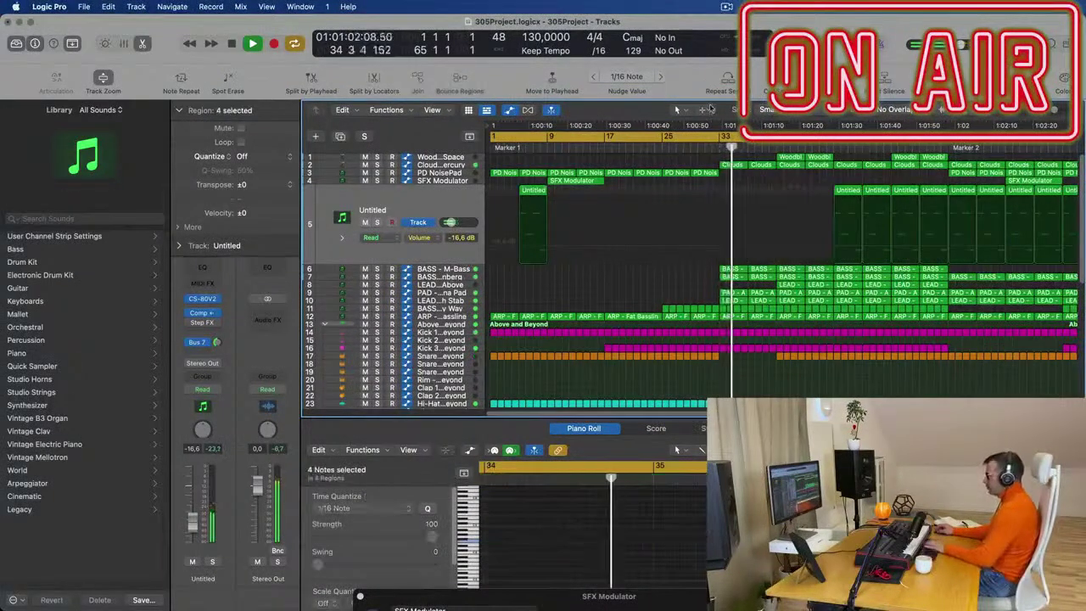
Delete the two Clouds of Mercury regions between bars 33 and 41
click(739, 164)
click(747, 174)
click(760, 166)
key(Delete)
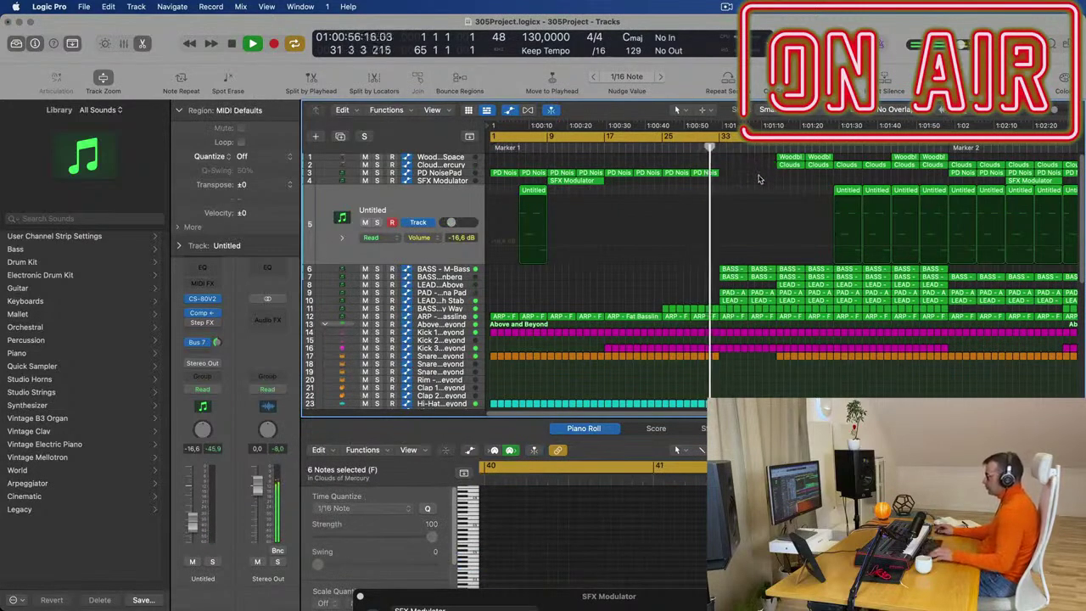
Delete the two Snare 2 - Modern TR-707 regions starting at bars 33 and 35
key(super+Left)
key(super+Right)
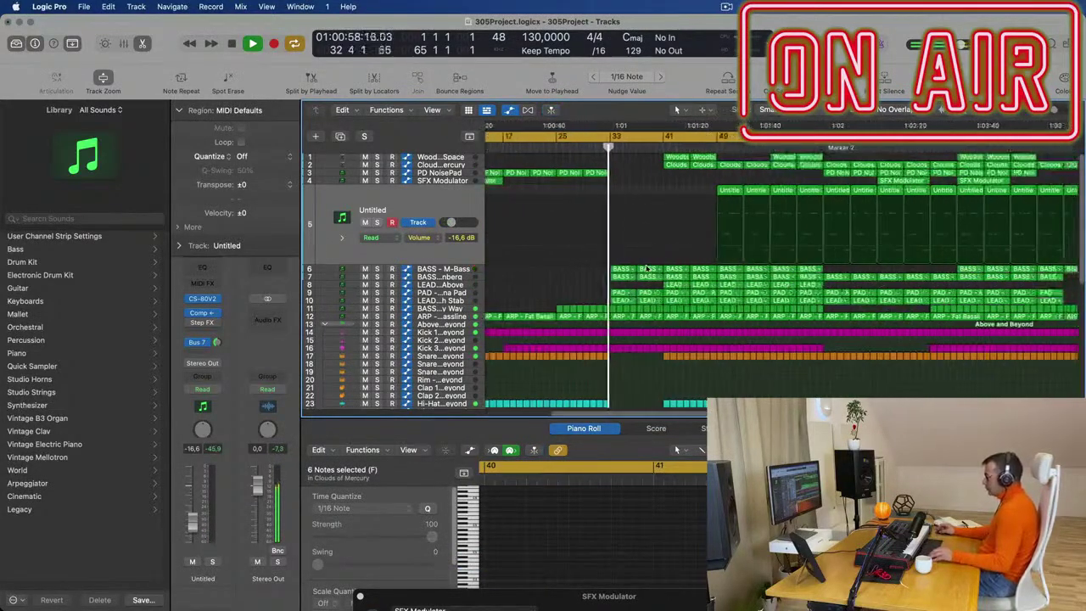
scroll(630, 331, down, 10)
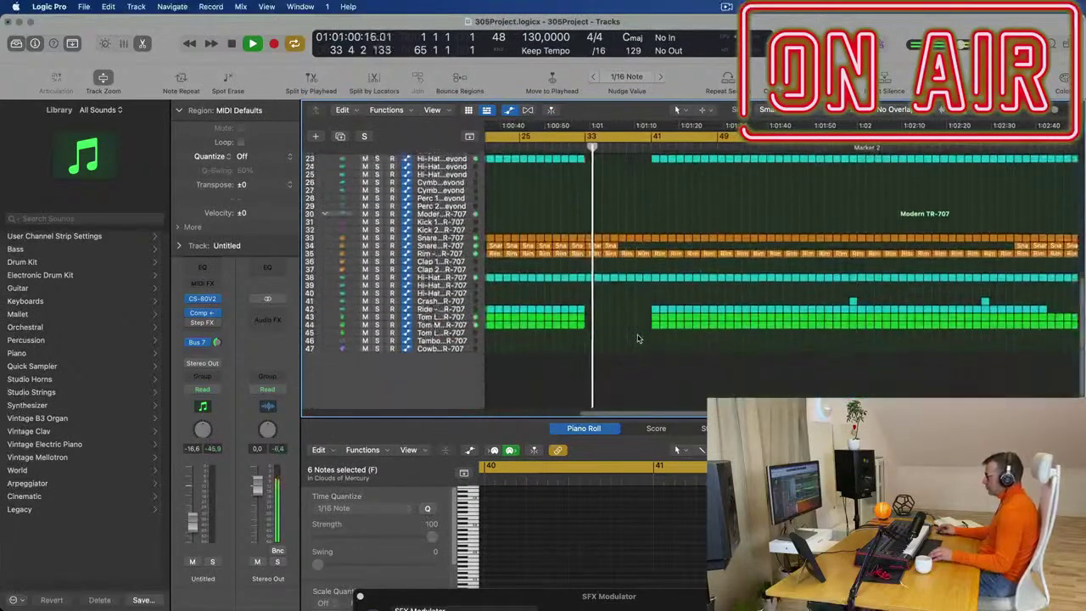
click(591, 245)
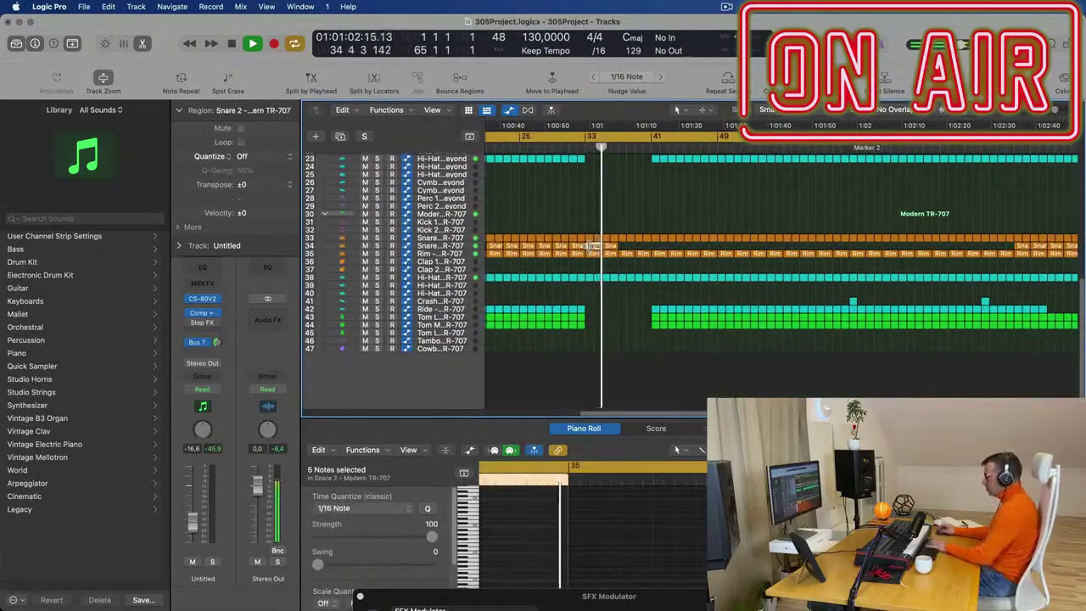
click(569, 147)
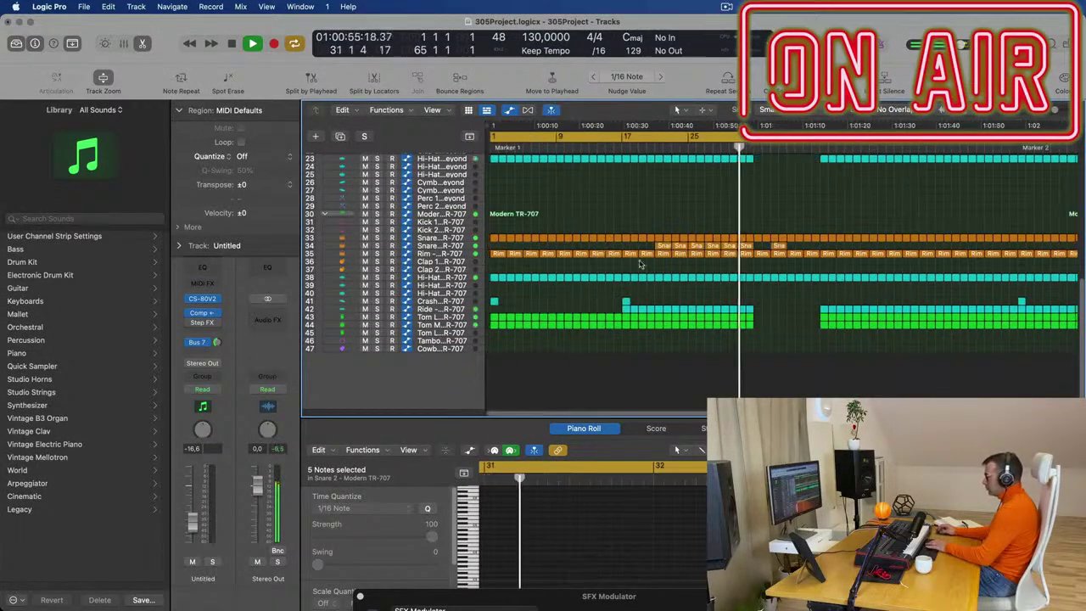
click(778, 245)
click(776, 223)
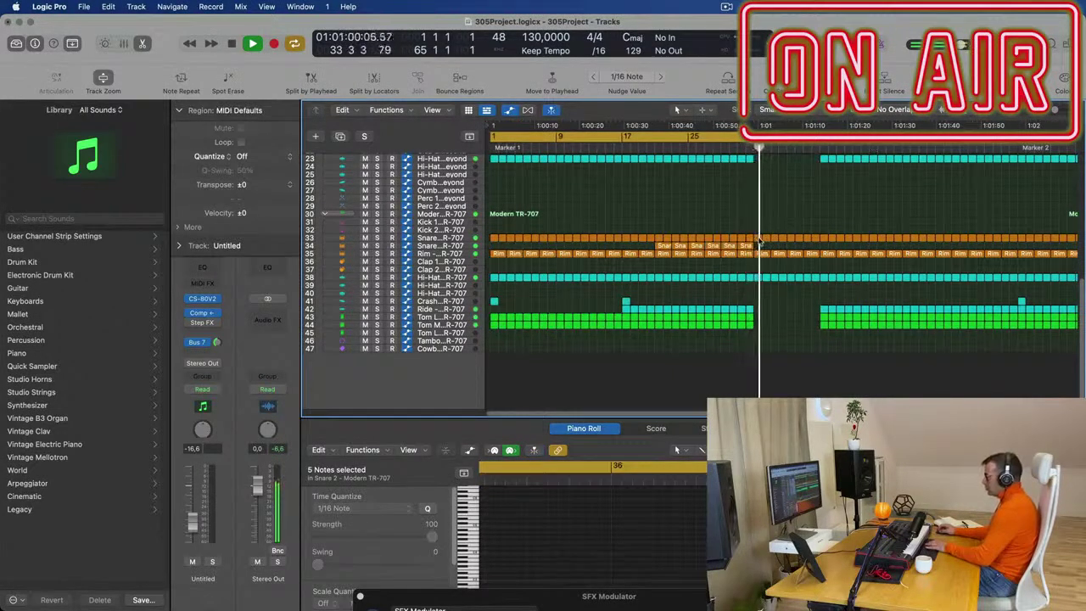
Delete the Modern TR-707 hi-hat regions on track 38 between bars 33 and 41
drag(758, 285, 816, 275)
key(Delete)
scroll(813, 214, up, 2)
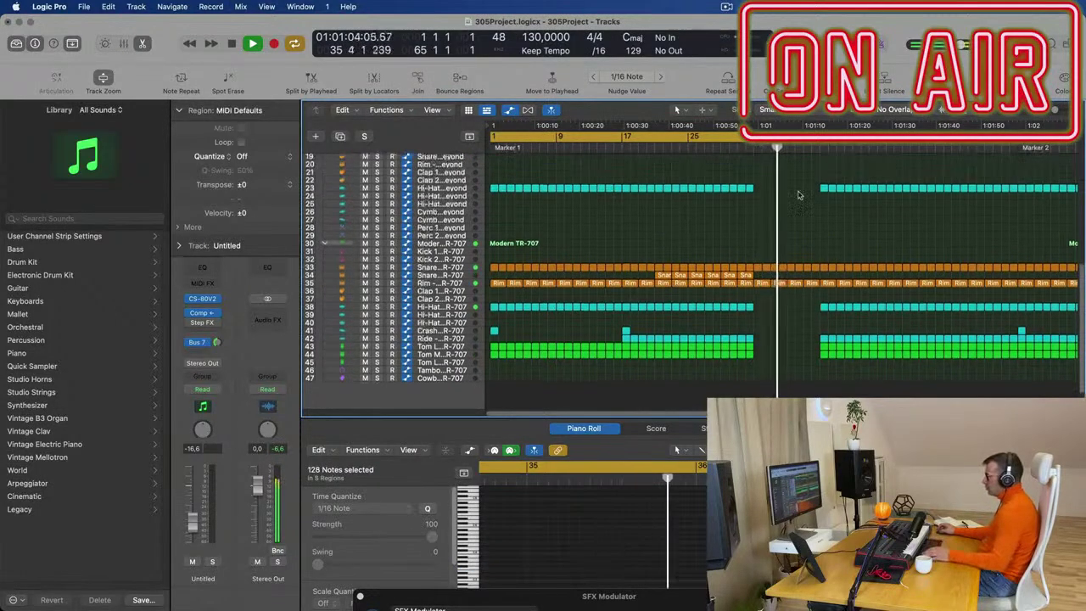
Delete the PAD, LEAD stab and BASS - Get Outta My Way regions between bars 33 and 41
scroll(810, 214, up, 6)
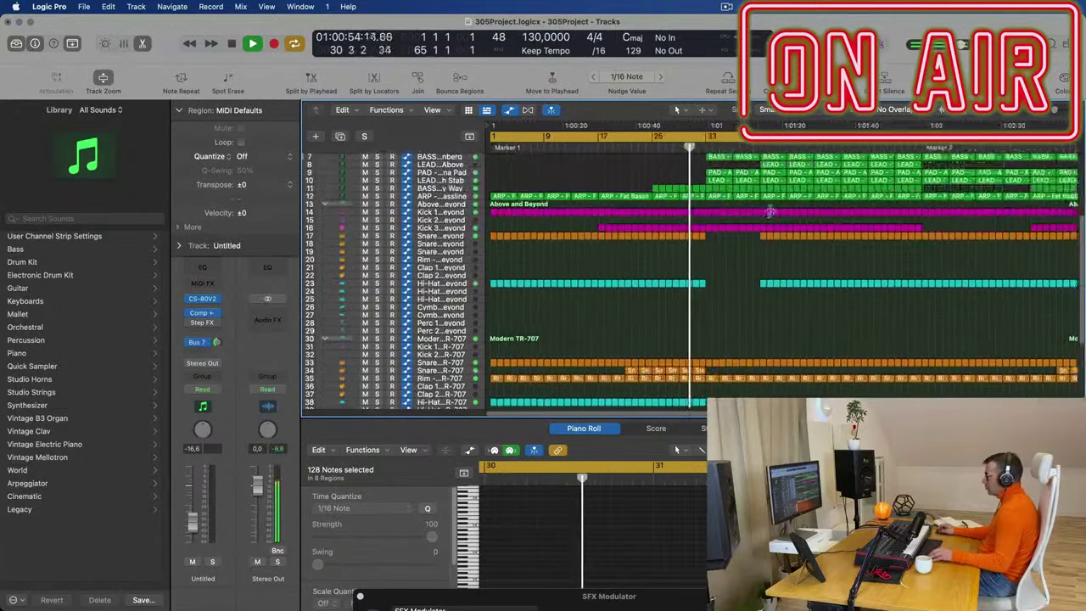
scroll(771, 214, up, 3)
drag(684, 217, 780, 240)
key(Delete)
key(Delete)
key(super+Left)
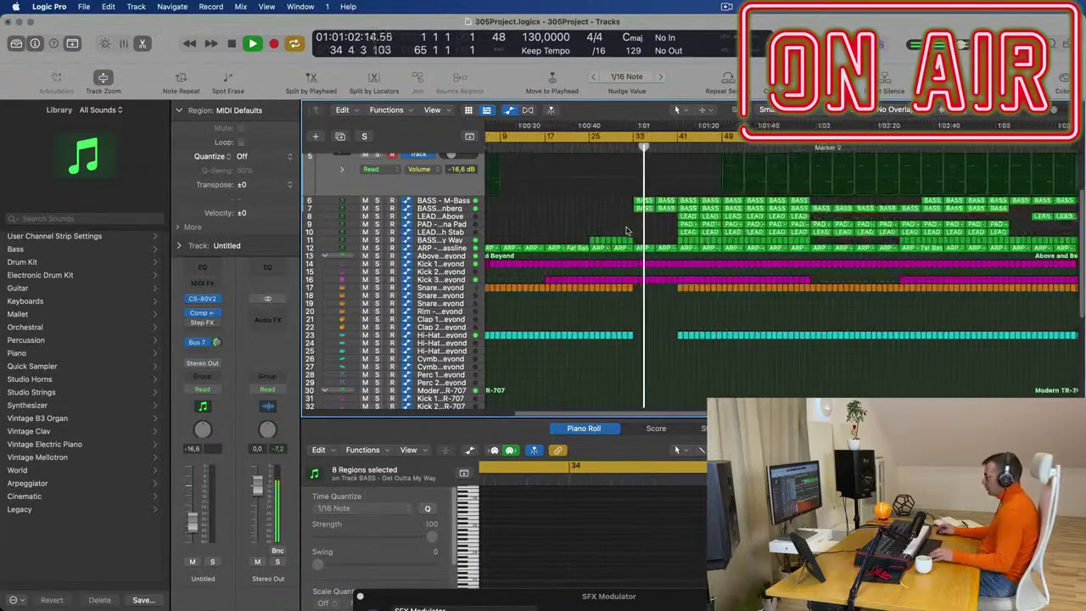
Delete the LEAD, PAD and BASS - Get Outta My Way regions on tracks 8 to 11 between bars 41 and 49
click(626, 147)
scroll(582, 235, left, 2)
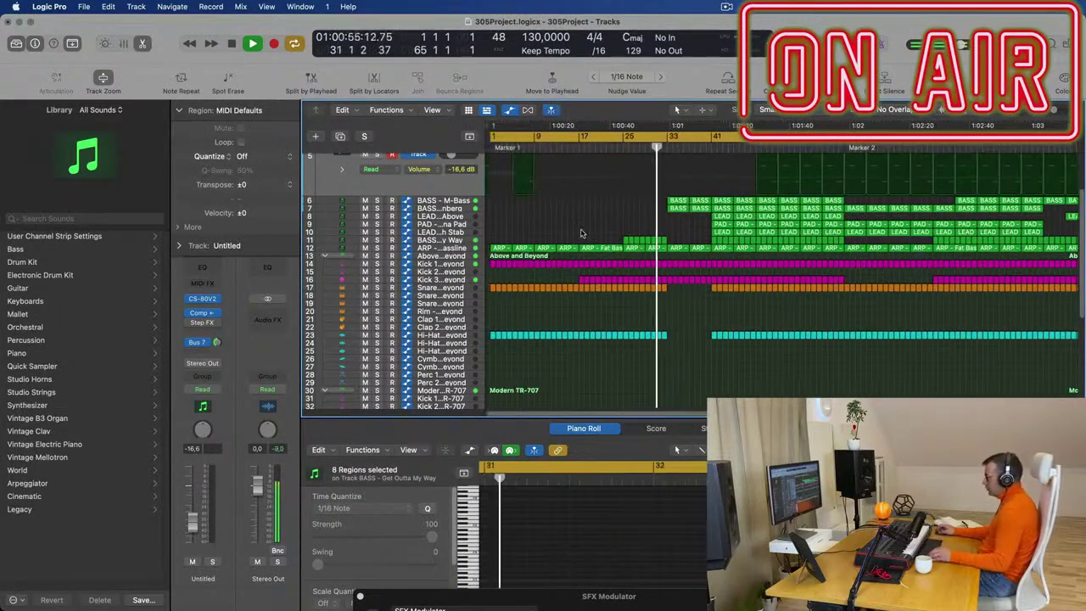
key(super+Right)
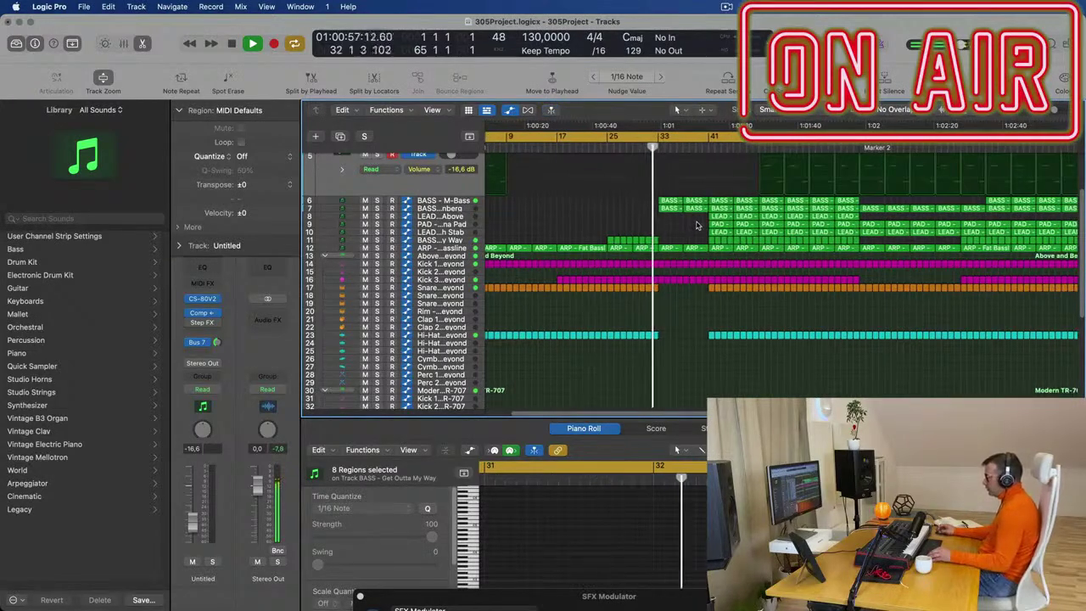
drag(707, 213, 738, 239)
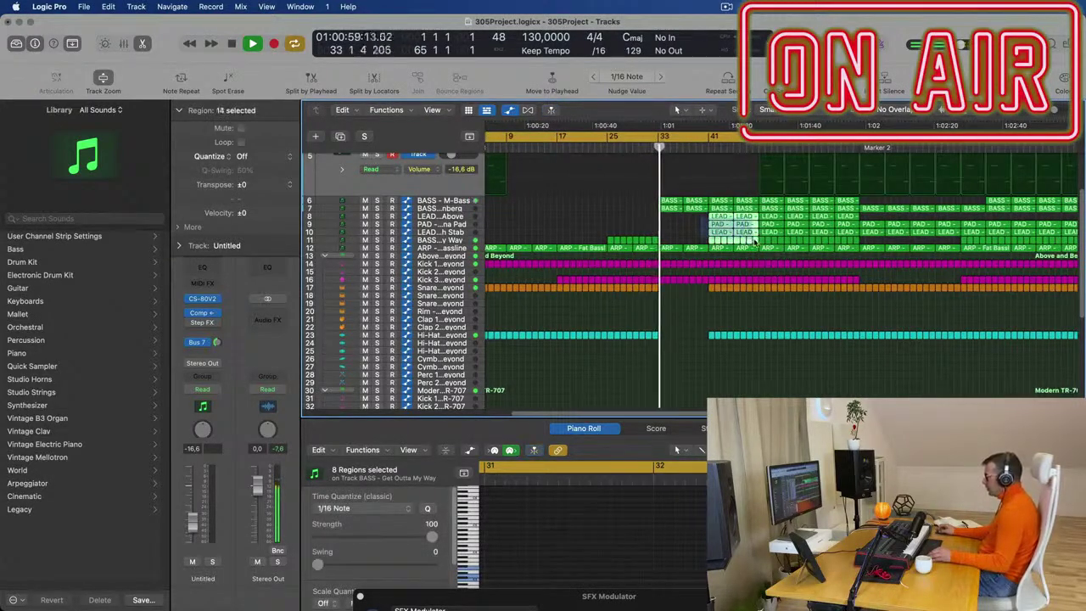
key(Delete)
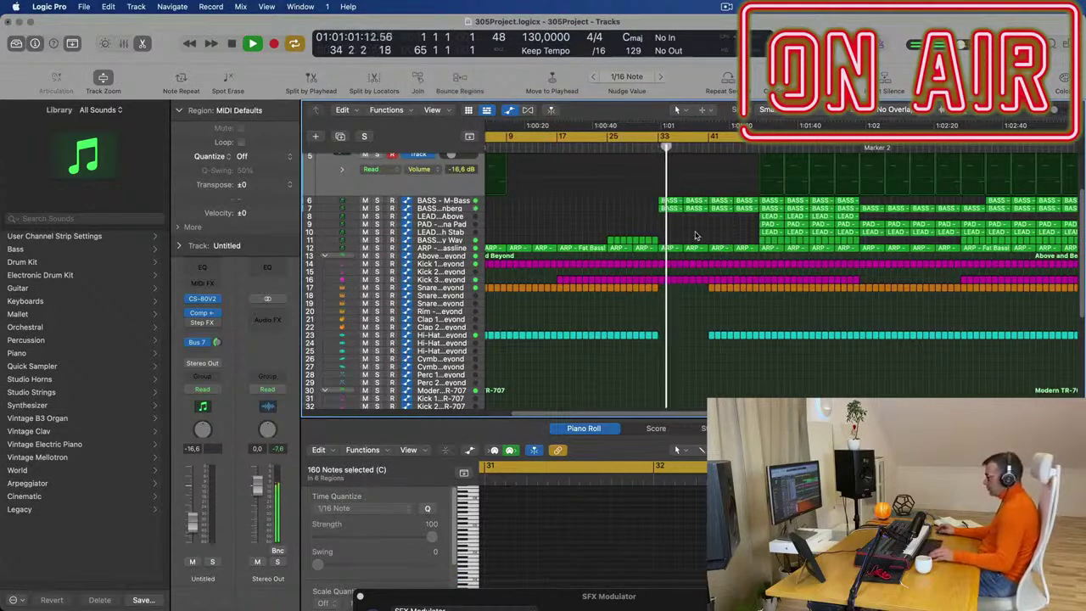
Delete the two ARP - Fat Bassline regions between bars 33 and 41
click(445, 248)
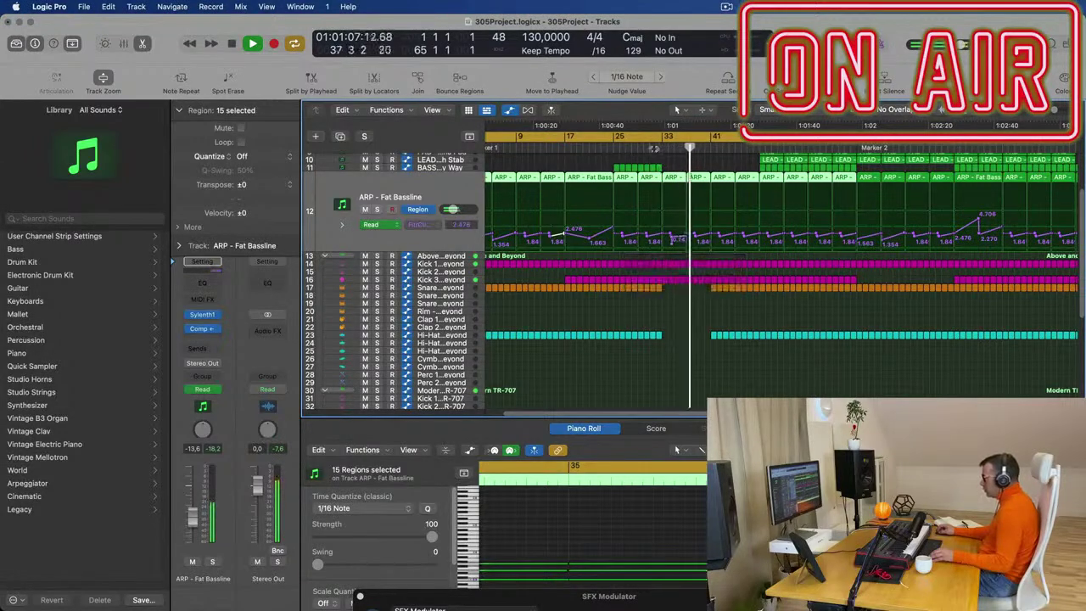
drag(668, 160, 701, 187)
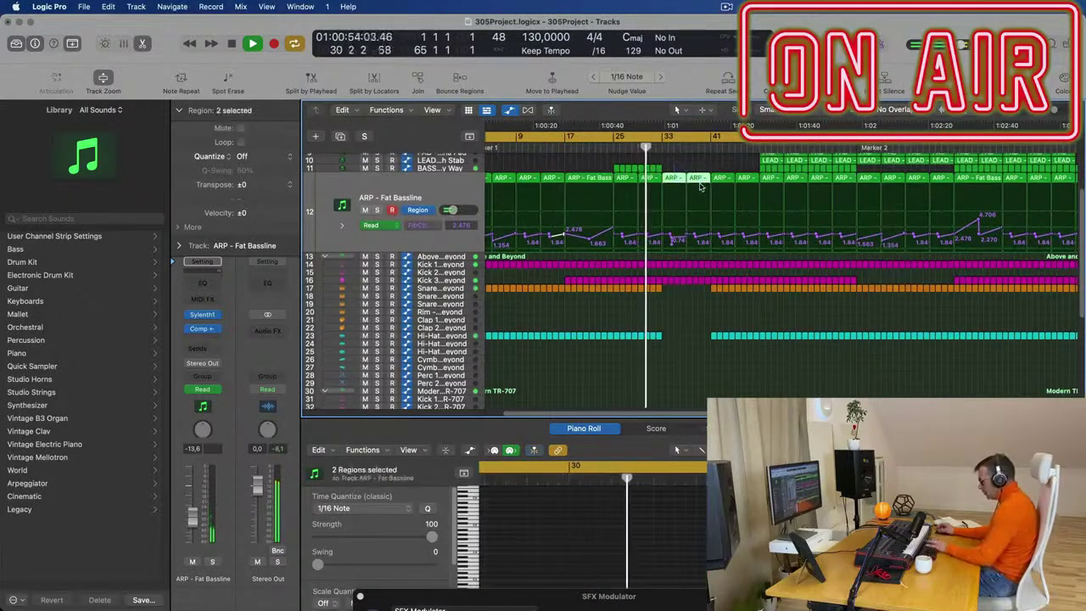
key(Delete)
Repeat the PD NoisePad region at bar 29 twice so the part extends to bar 41
scroll(705, 229, up, 3)
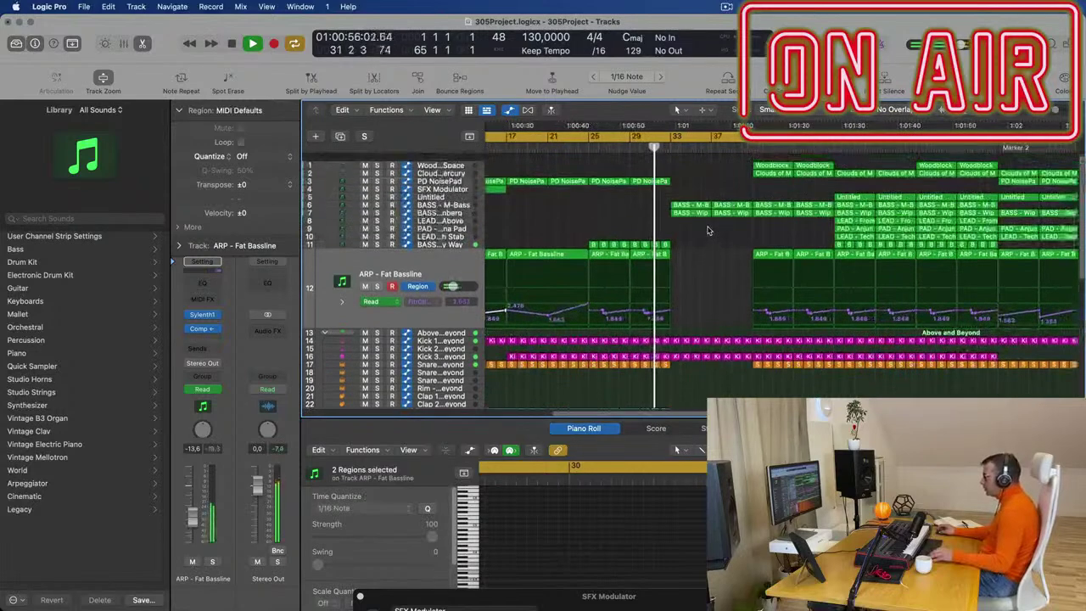
click(694, 173)
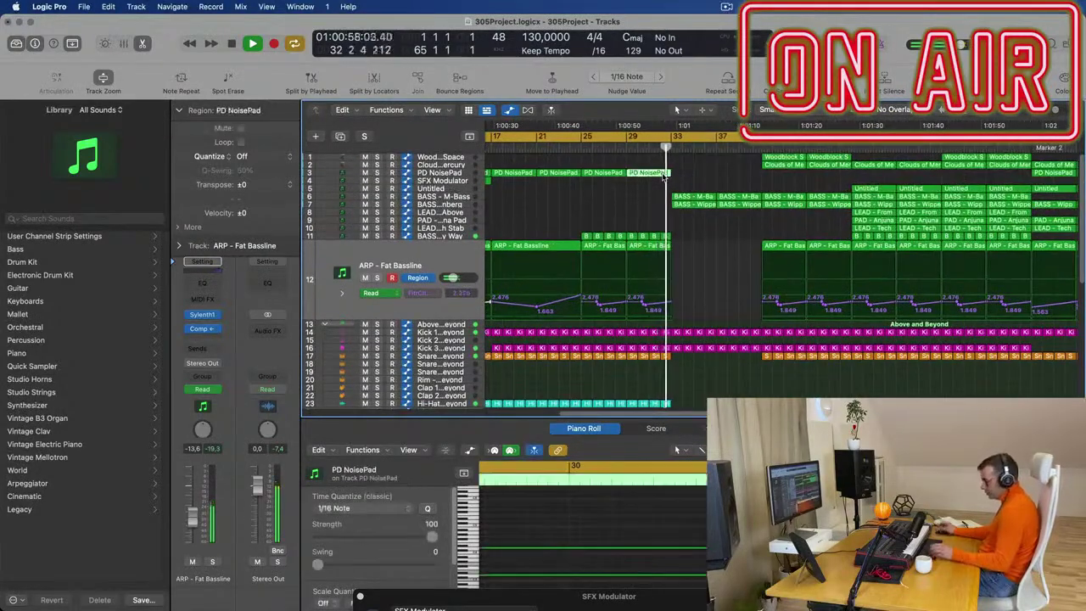
scroll(597, 196, down, 4)
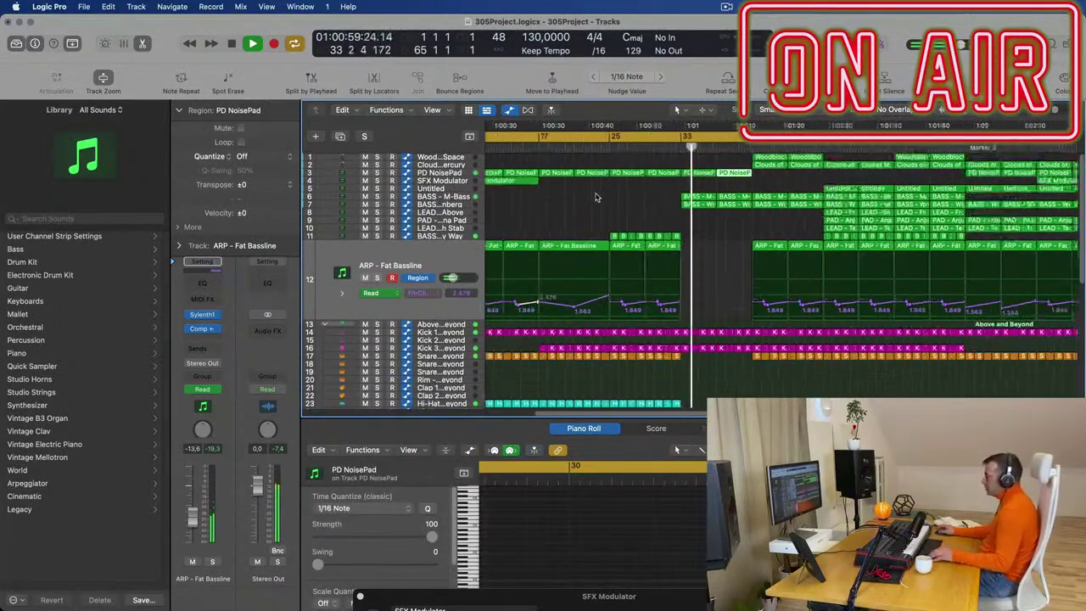
scroll(609, 203, up, 1)
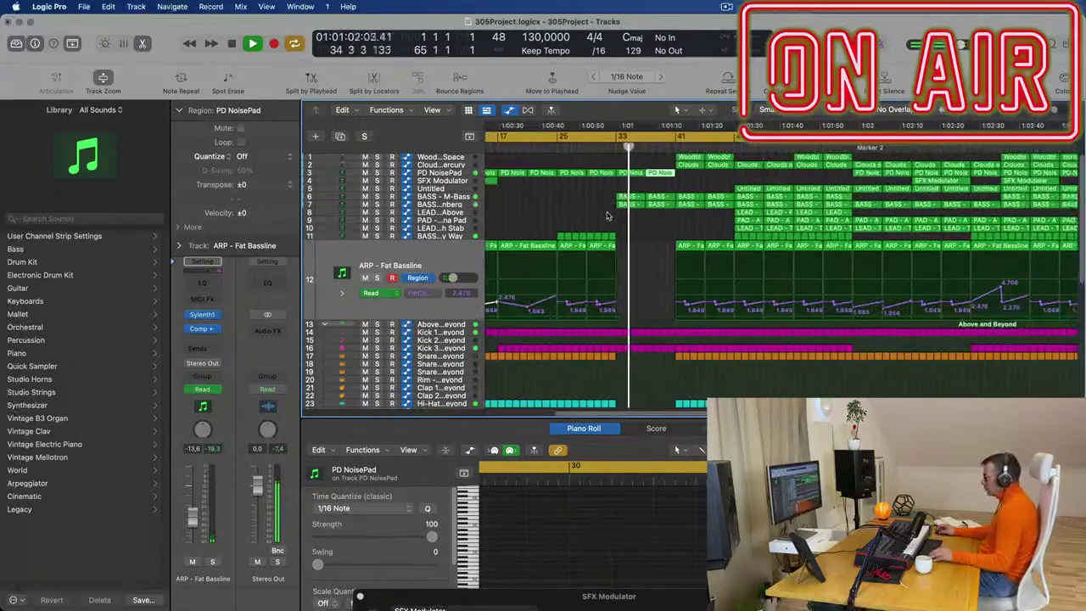
scroll(649, 220, down, 2)
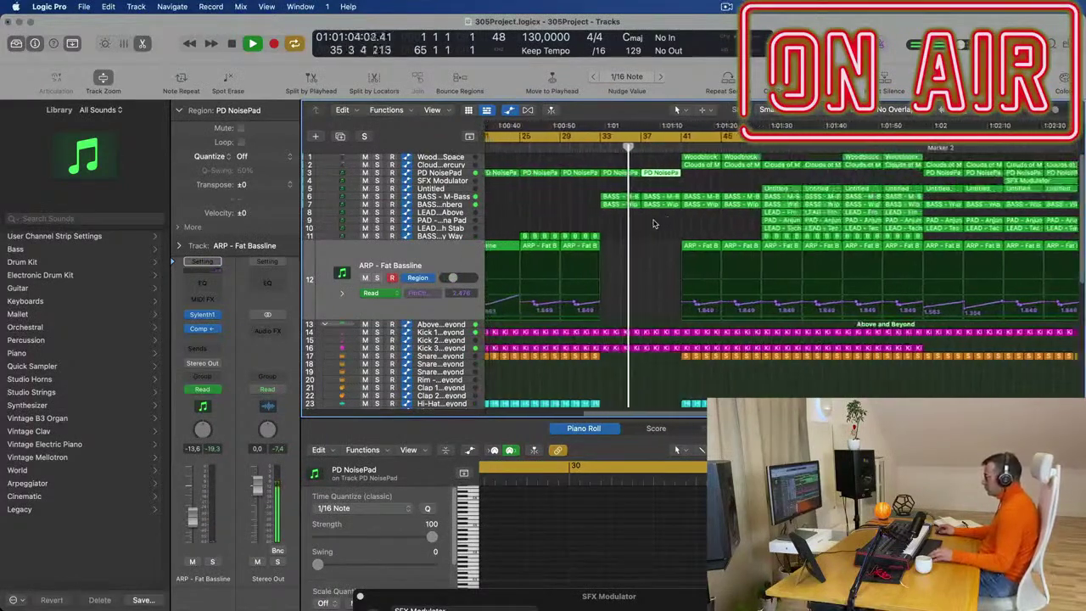
scroll(662, 220, up, 2)
scroll(671, 220, down, 1)
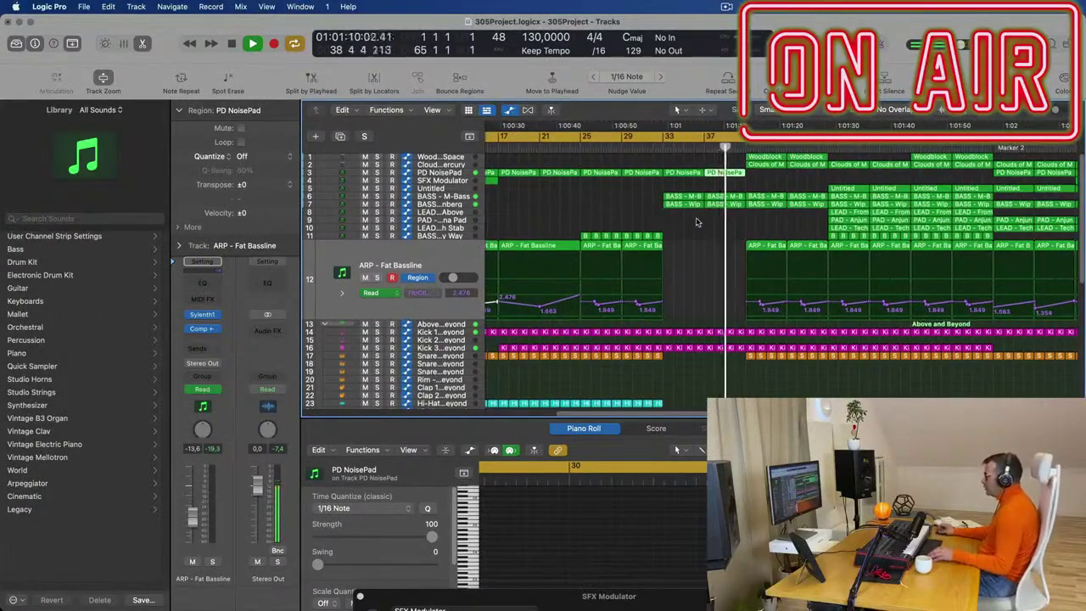
Delete the four Woodblock and Clouds of Mercury regions between bars 41 and 49
scroll(696, 222, down, 6)
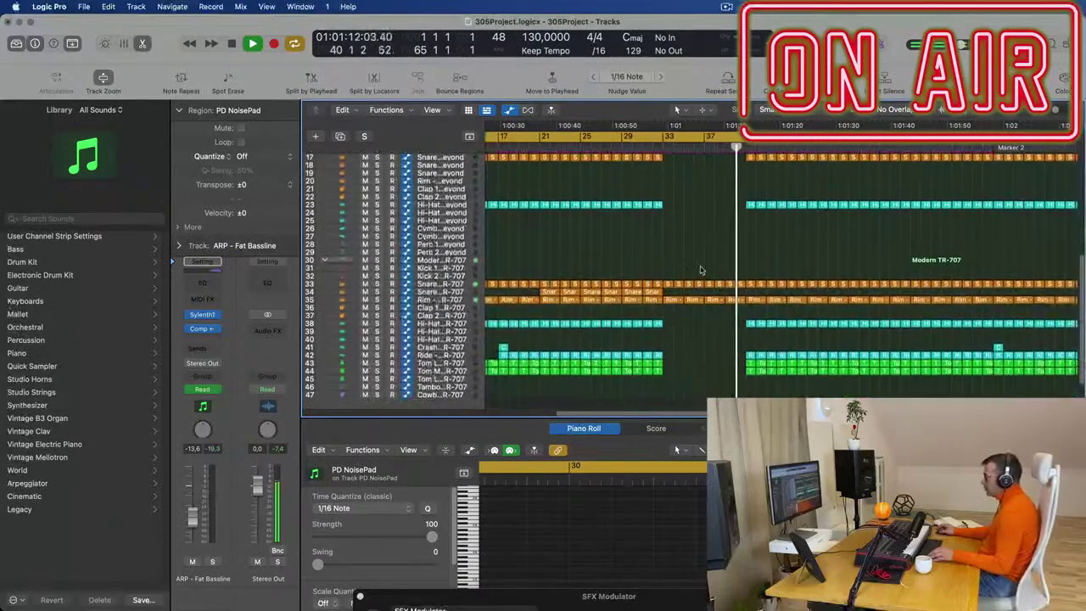
scroll(709, 246, down, 1)
scroll(722, 229, up, 6)
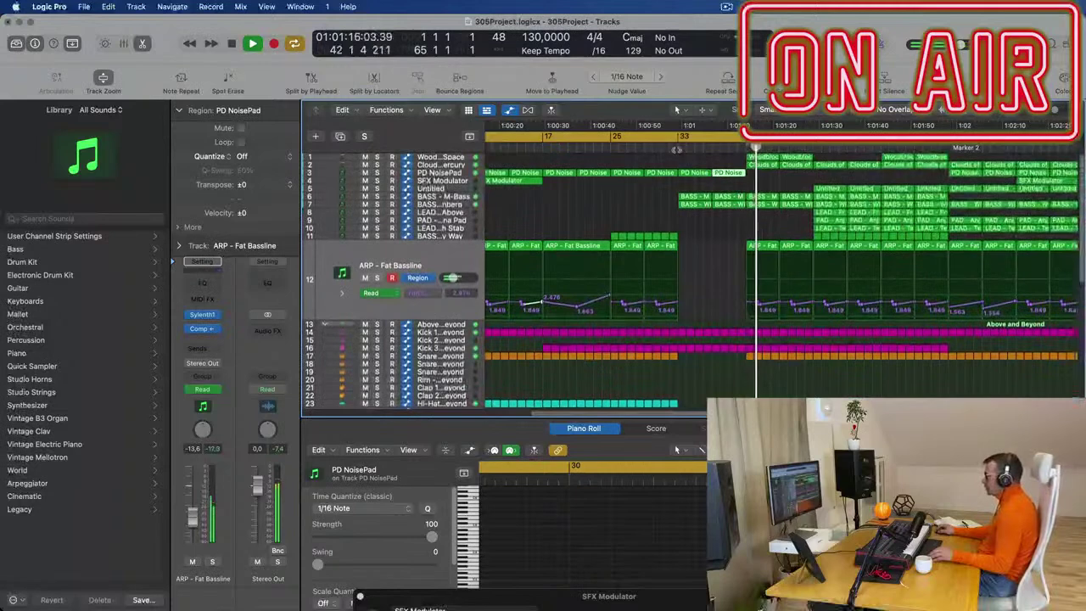
click(676, 150)
drag(817, 159, 888, 165)
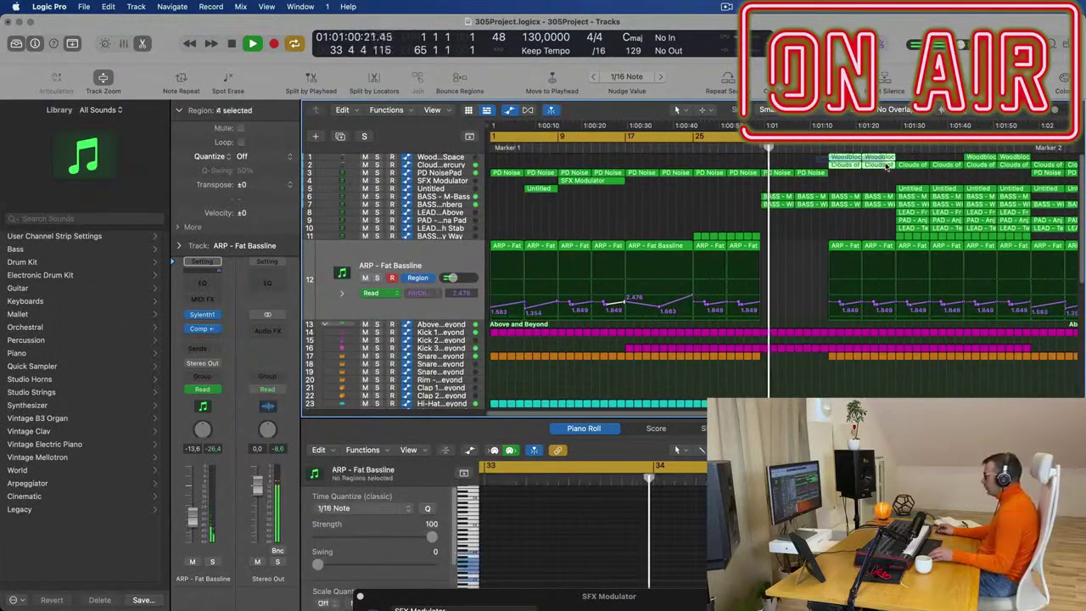
key(Delete)
key(super+Left)
key(super+Left)
key(super+Left)
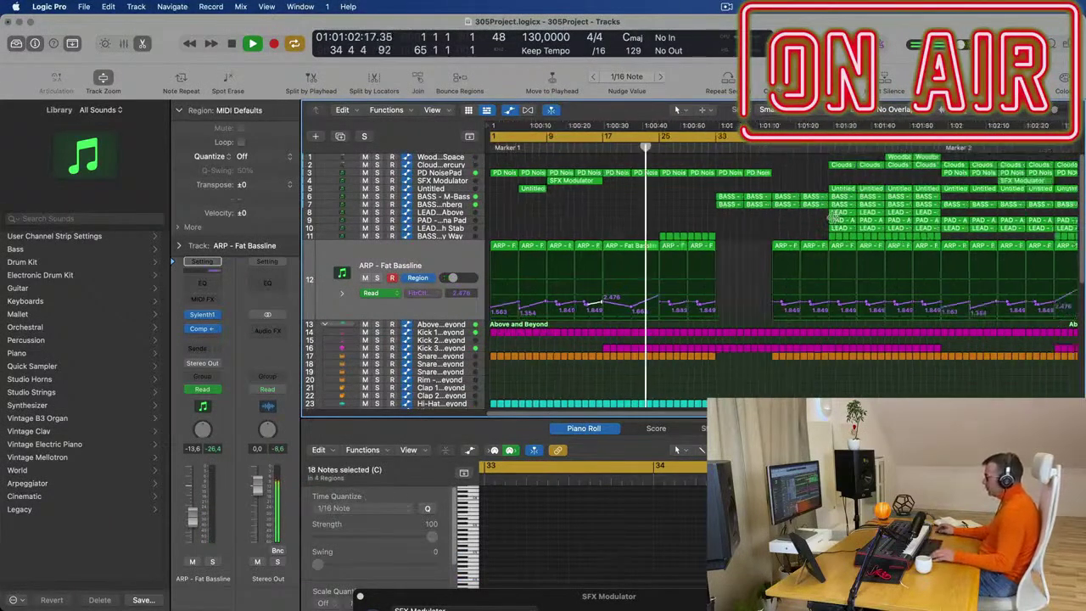
Place the Crash - Modern TR-707 region from bar 17 at bar 41
scroll(683, 212, down, 6)
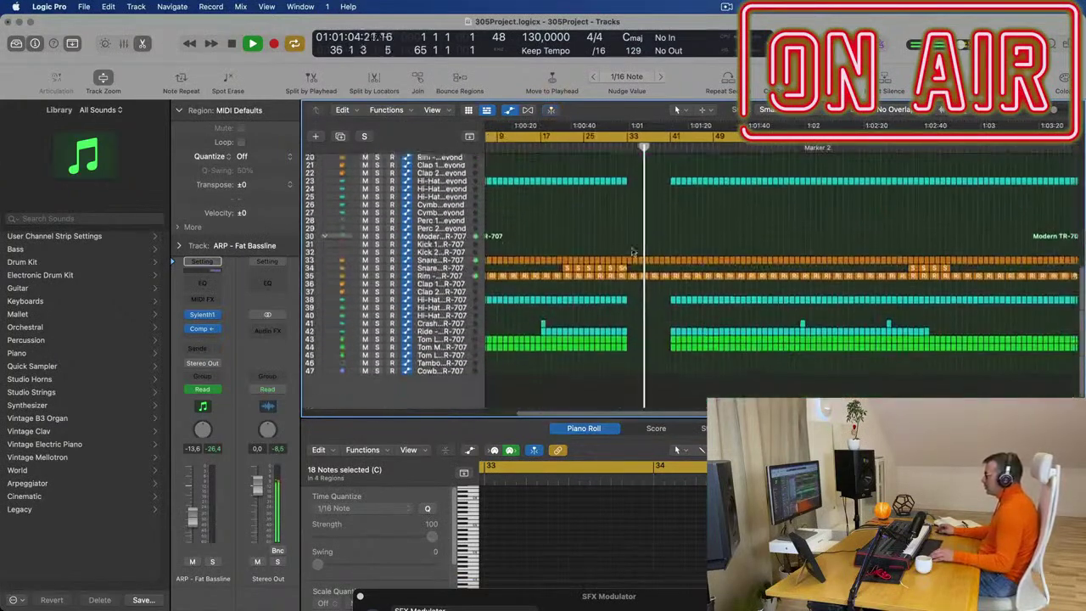
drag(544, 322, 673, 322)
scroll(669, 310, up, 8)
scroll(648, 246, up, 2)
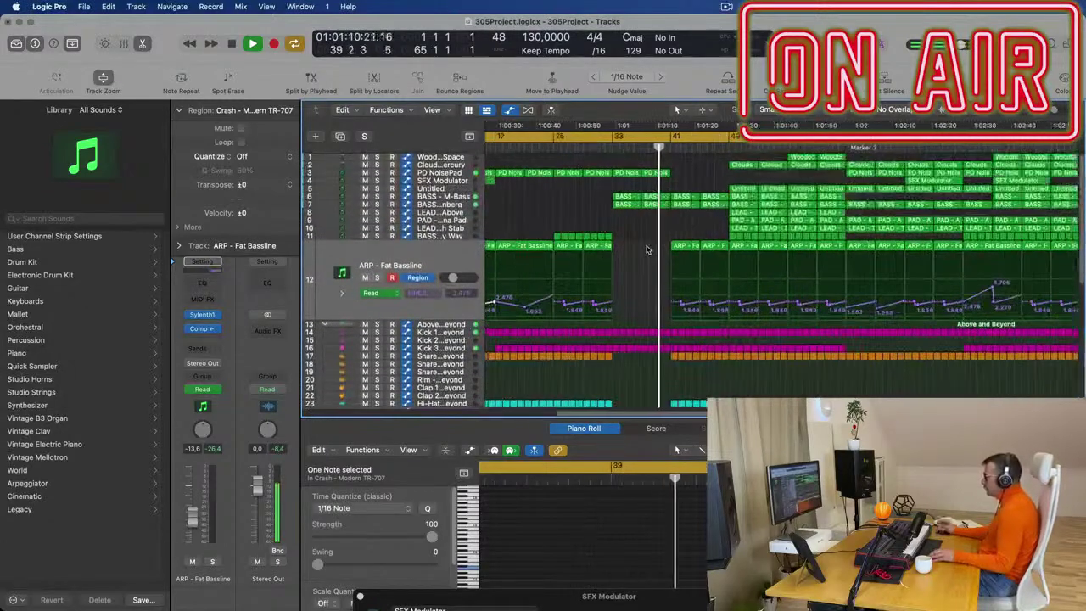
Play the arrangement from around bars 33 and 41 to check how the thinned section leads into the next one
scroll(649, 248, down, 1)
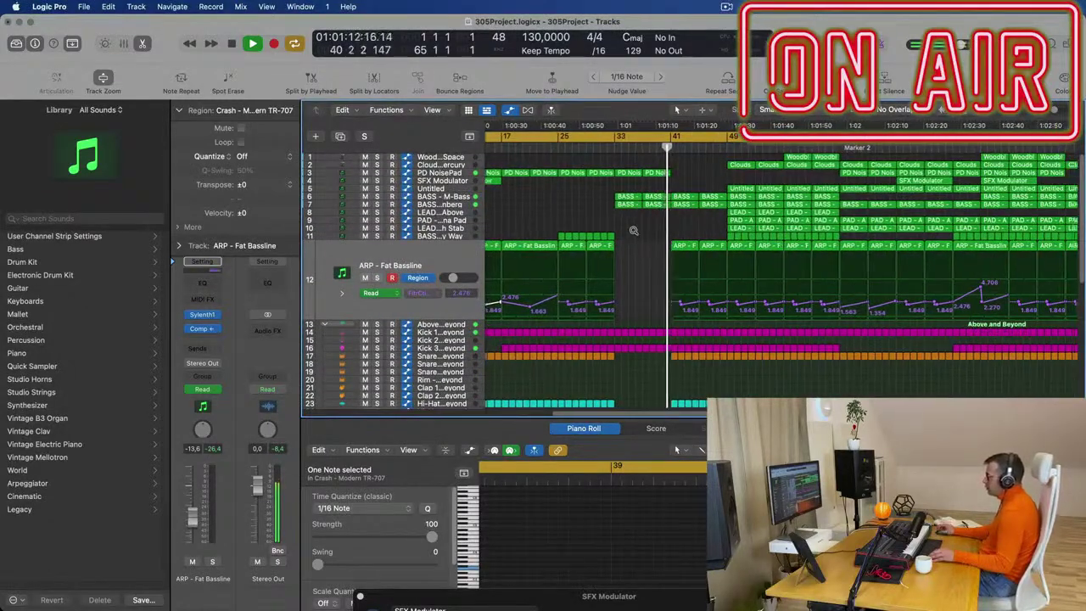
scroll(611, 231, down, 1)
click(591, 218)
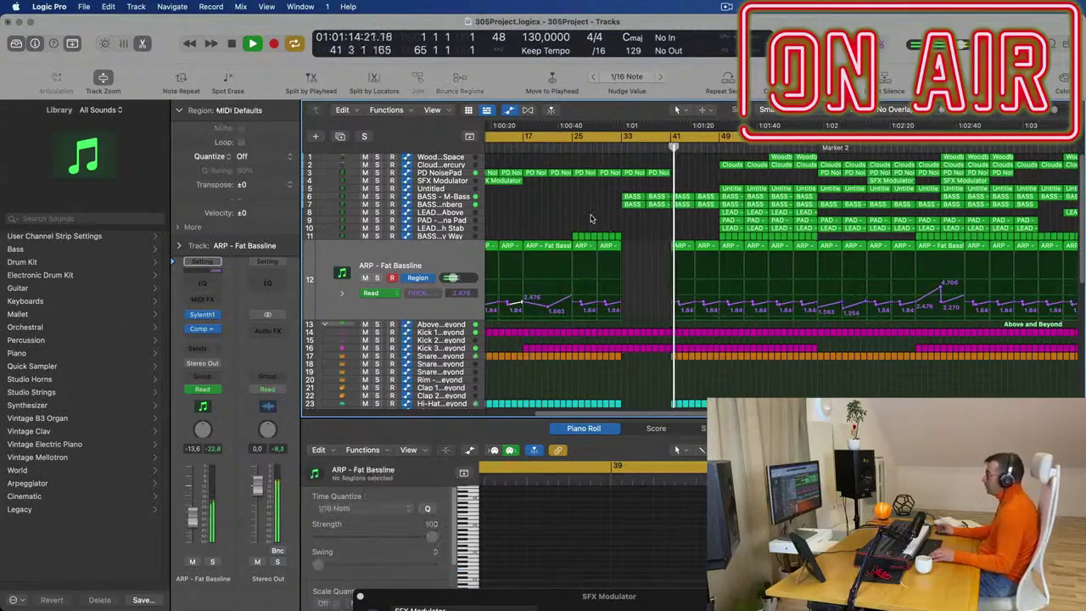
scroll(586, 215, up, 1)
scroll(668, 224, up, 1)
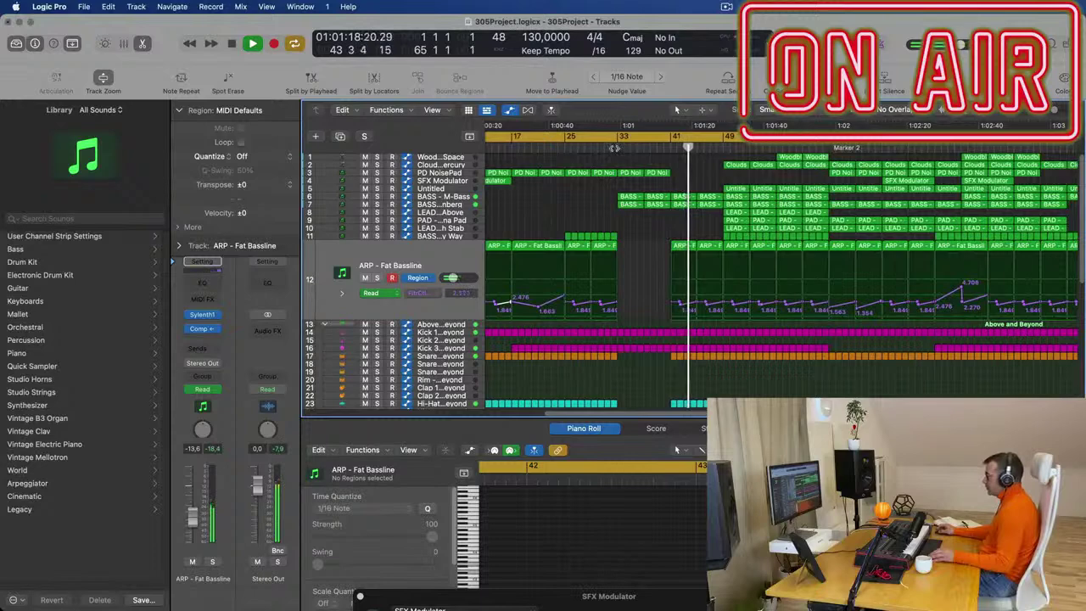
click(612, 149)
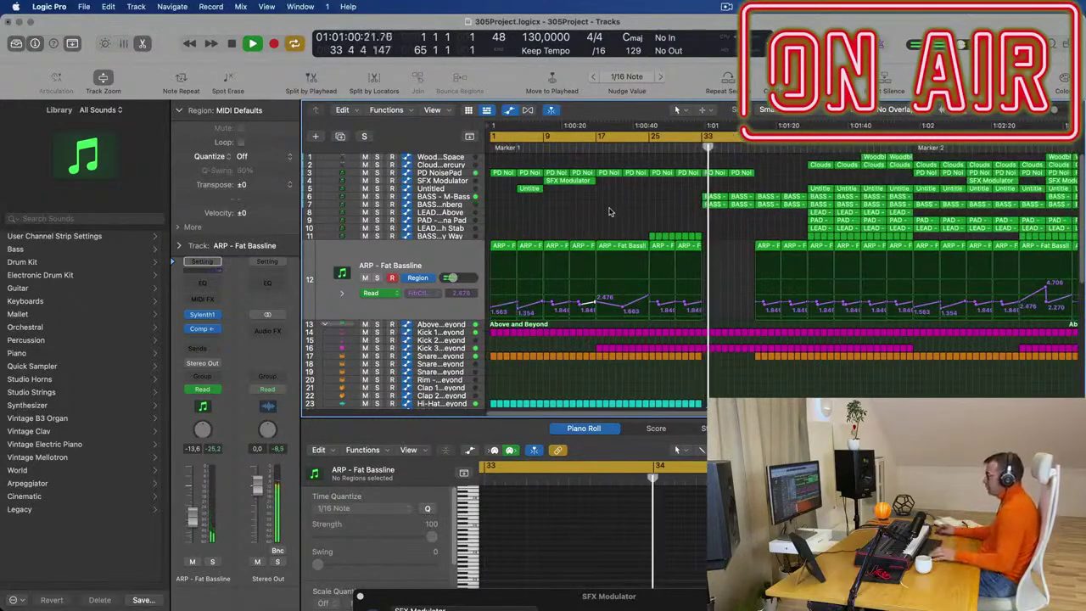
scroll(671, 206, down, 2)
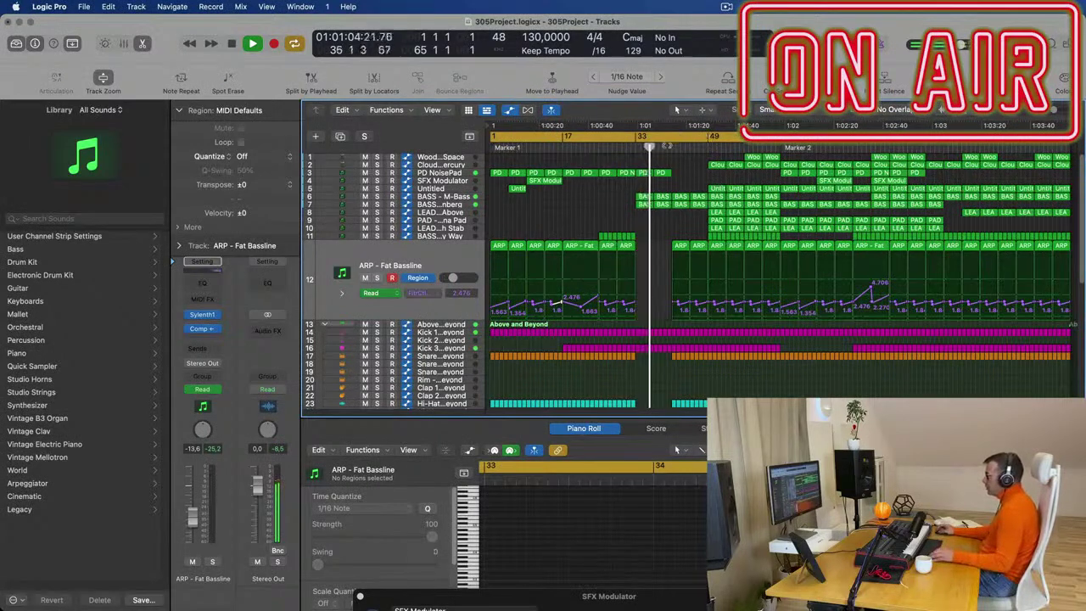
click(671, 149)
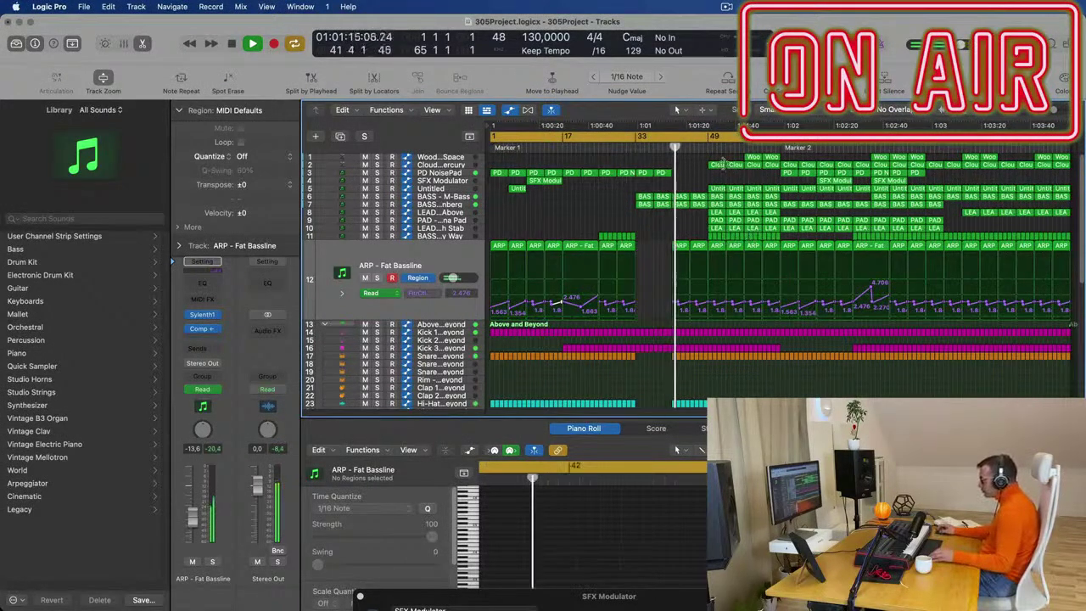
Delete the BASS - Get Outta My Way regions between bars 57 and 65 and the LEAD and PAD regions between bars 49 and 65
click(755, 246)
click(775, 236)
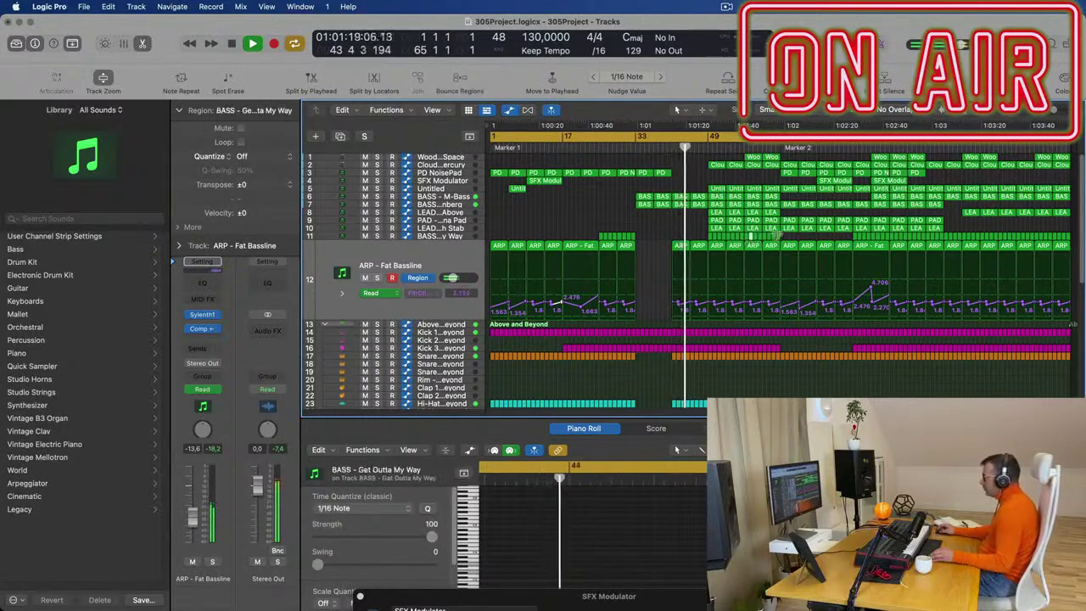
drag(794, 238, 752, 240)
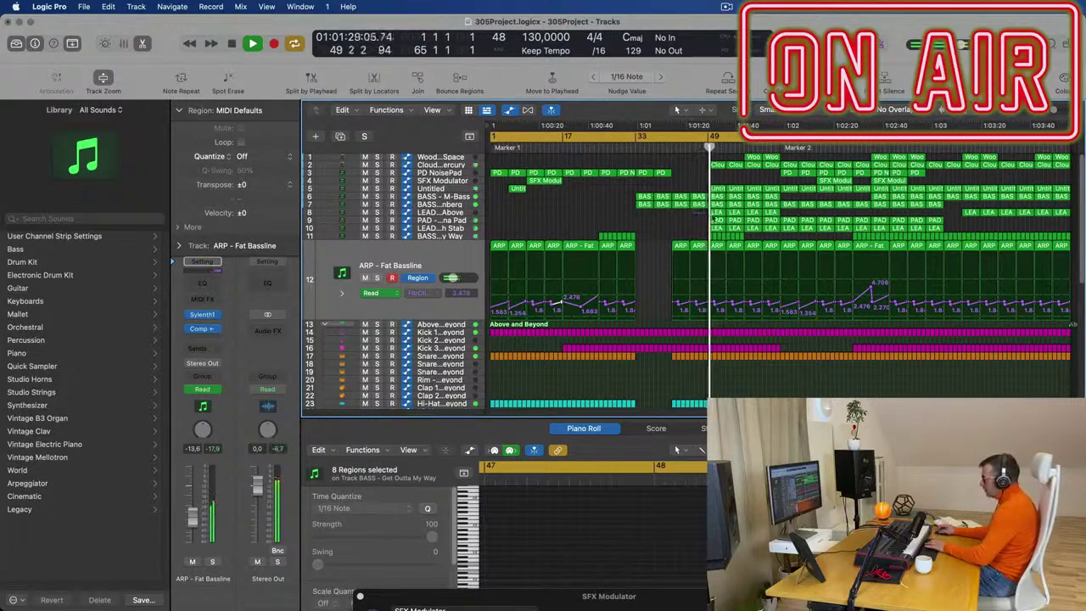
drag(711, 216, 765, 229)
key(Delete)
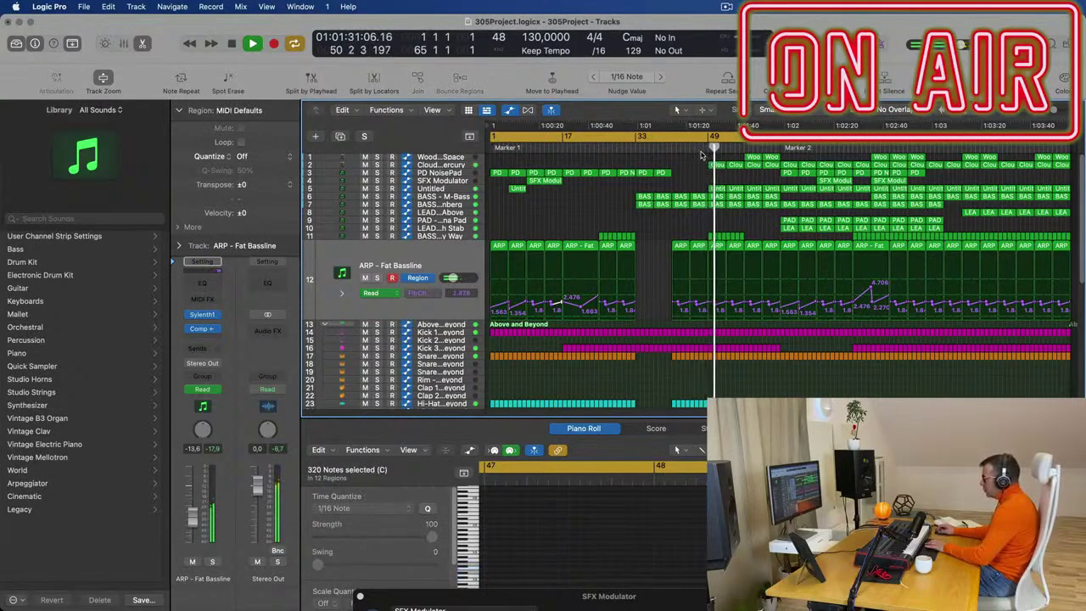
Delete the Woodblock, Clouds of Mercury and Untitled regions between bars 49 and 65
click(718, 164)
key(Delete)
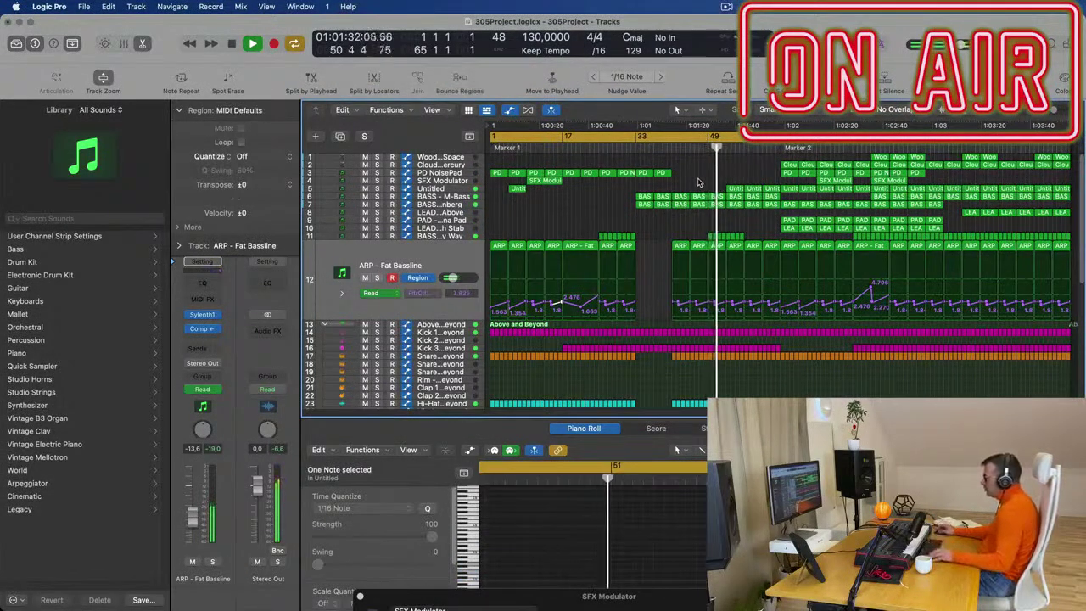
drag(766, 184, 771, 190)
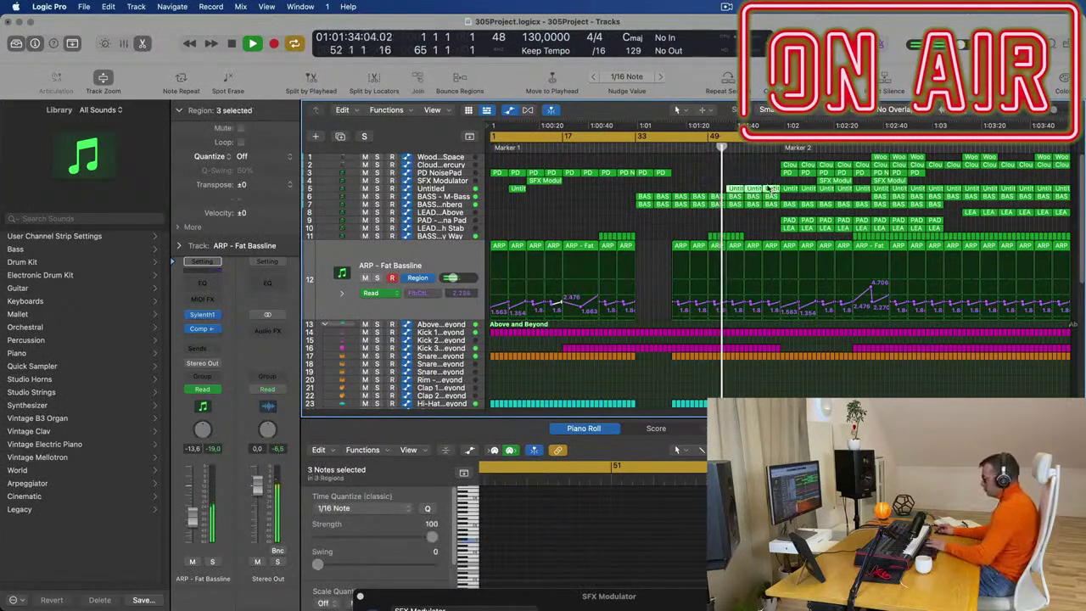
key(Delete)
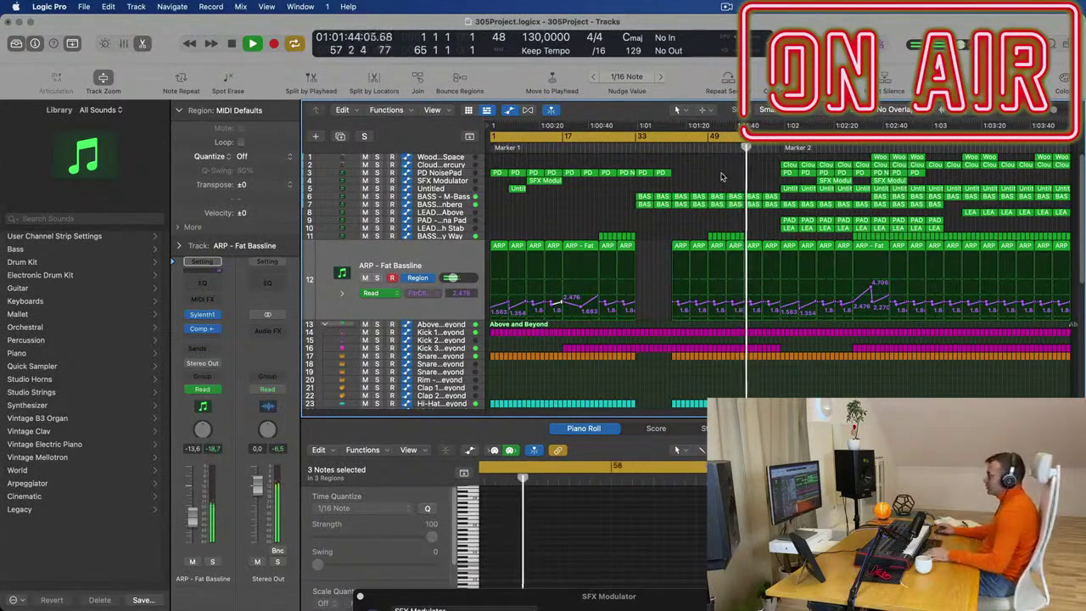
Delete the Clouds of Mercury regions between bars 65 and 81, plus the PD NoisePad and Untitled regions between bars 65 and 73
click(667, 148)
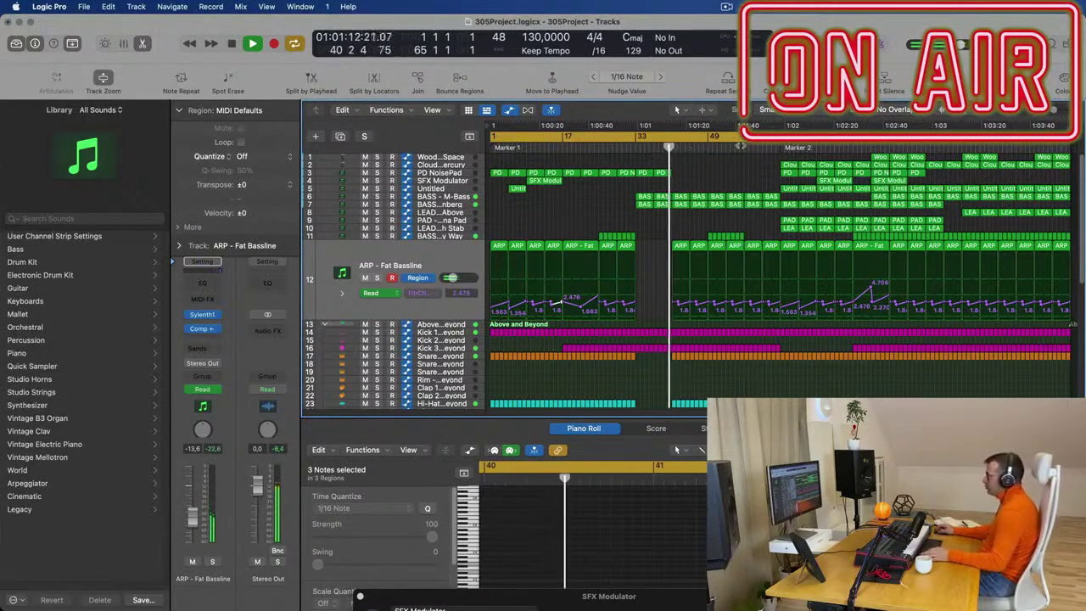
click(732, 147)
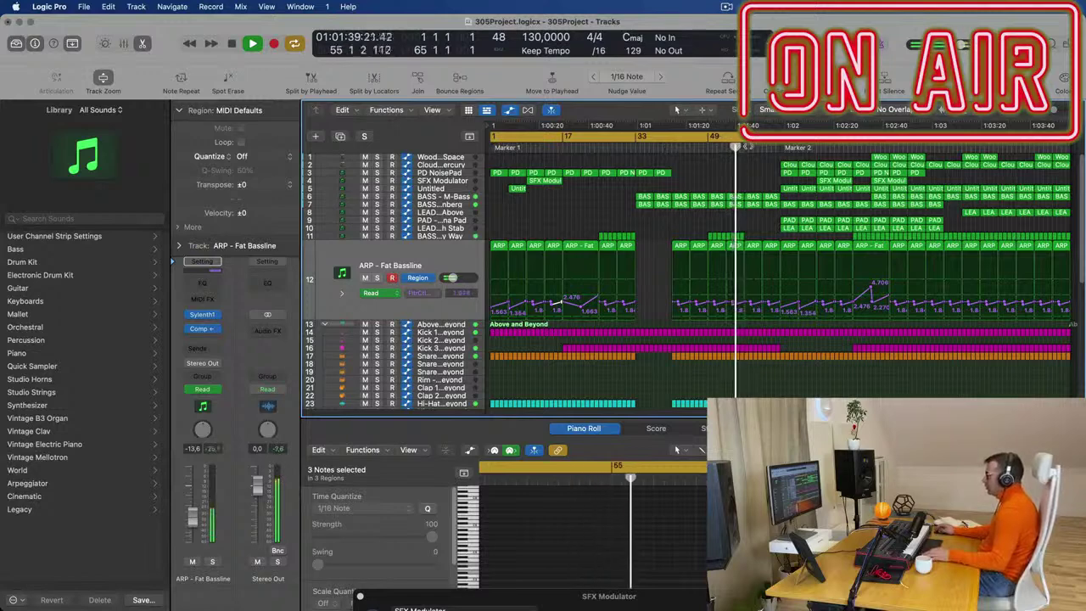
drag(777, 163, 812, 164)
key(Delete)
click(845, 189)
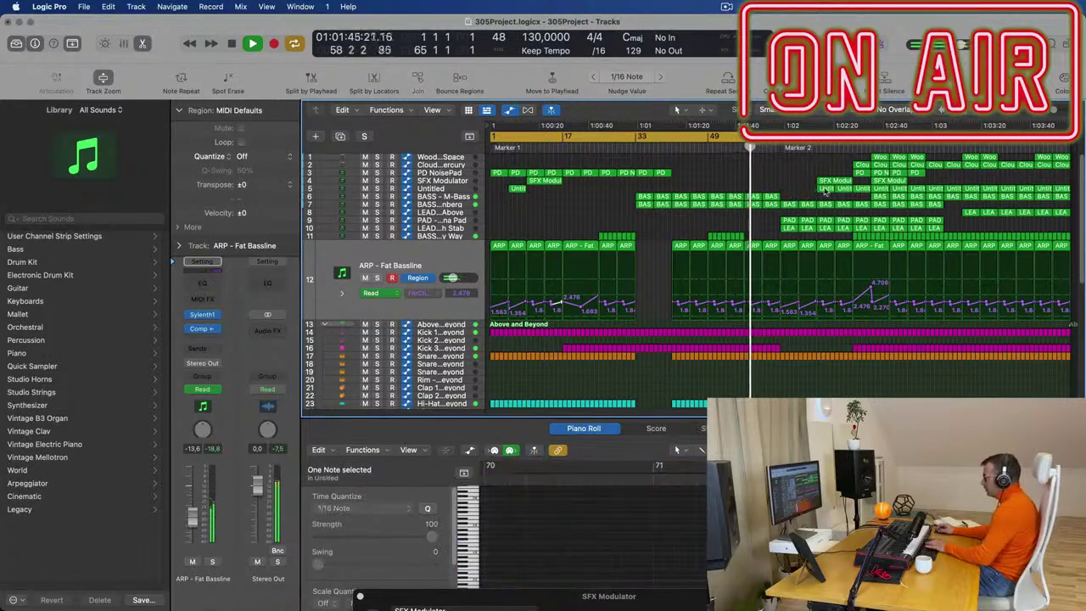
Delete the Untitled regions between bars 73 and 81 and the BASS - Wippenberg regions between bars 65 and 81
click(808, 203)
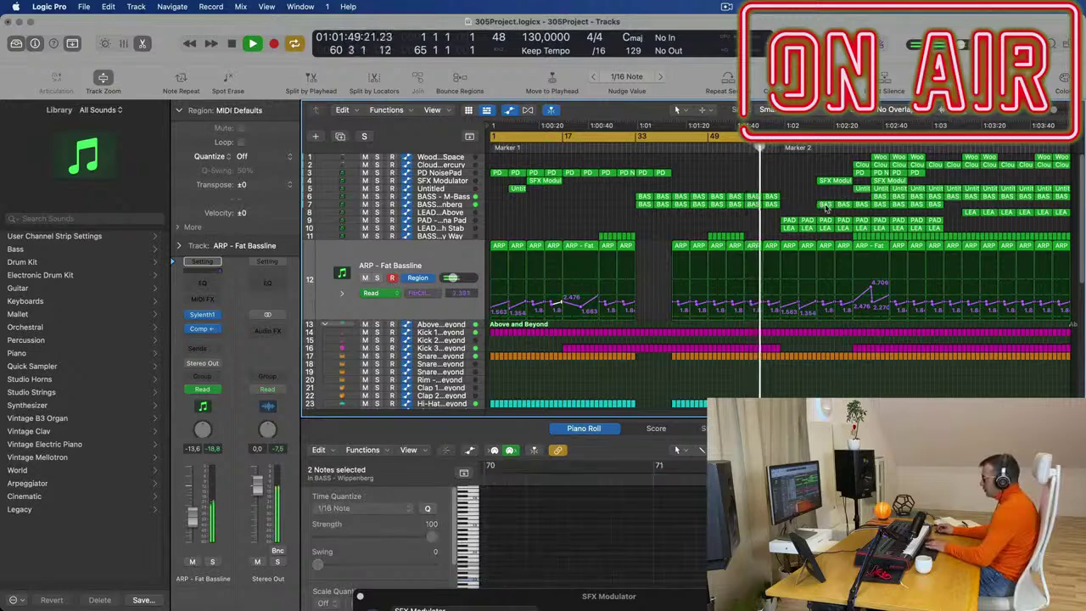
click(840, 205)
key(Delete)
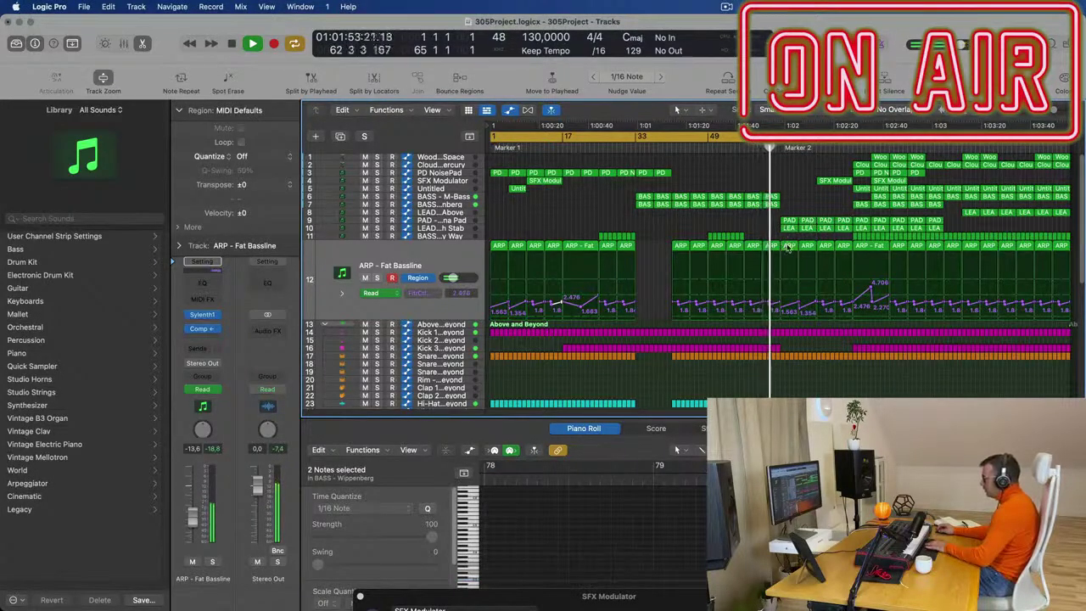
Play from bar 41 and delete the Above and Beyond and Modern TR-707 drum regions from just after bar 57 to bar 65
scroll(793, 375, down, 5)
key(Return)
scroll(686, 164, up, 5)
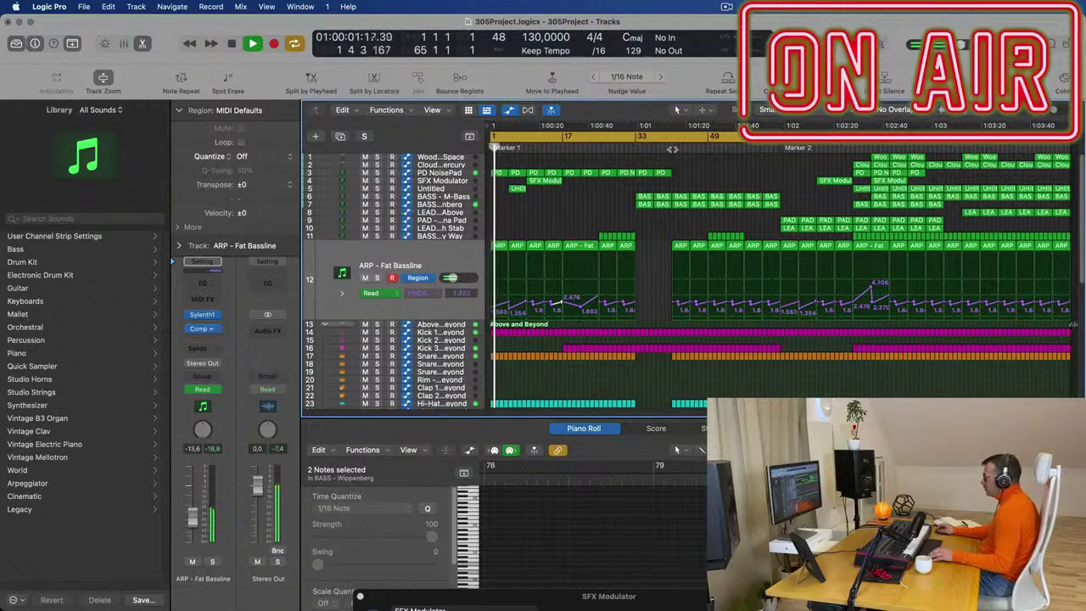
click(676, 146)
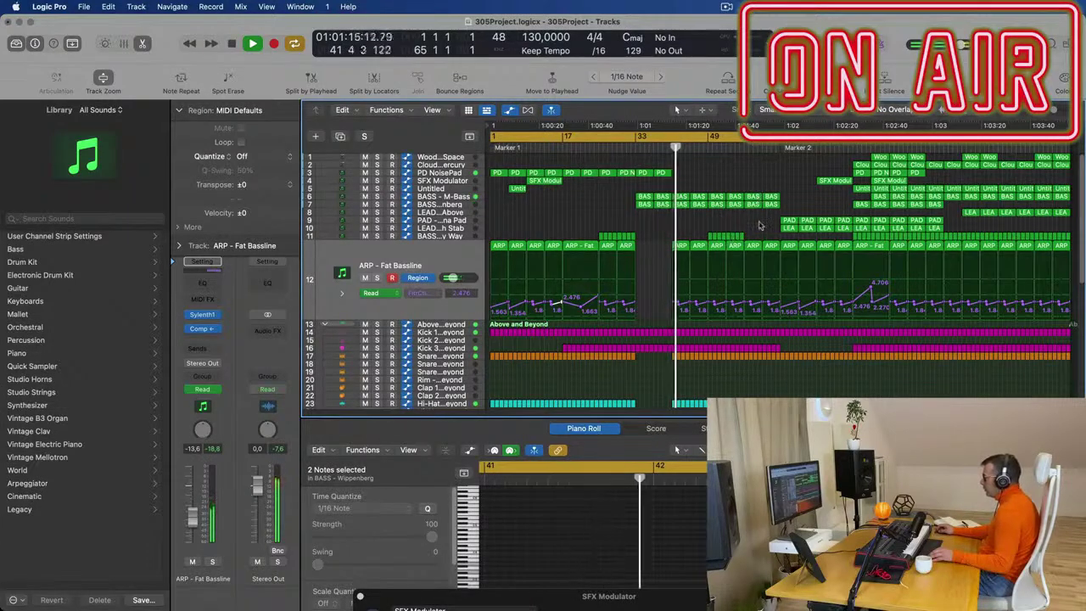
scroll(761, 286, down, 3)
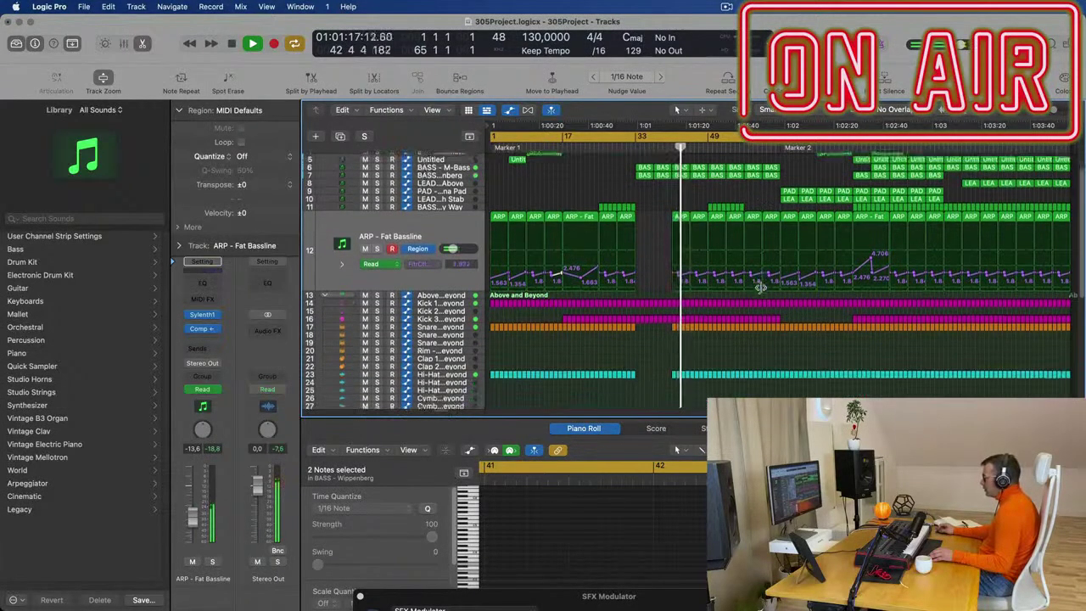
drag(749, 296, 778, 367)
key(Delete)
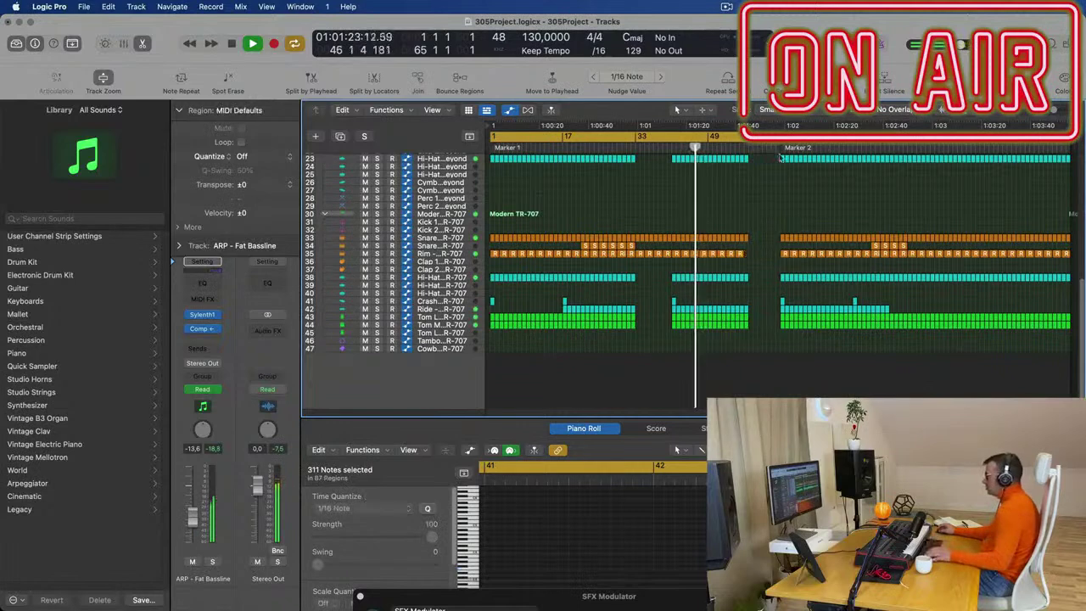
Delete the leftover short drum regions at bar 57 on the Above and Beyond and Modern TR-707 tracks
click(744, 146)
scroll(737, 170, up, 5)
key(super+Right)
key(super+Right)
key(super+Right)
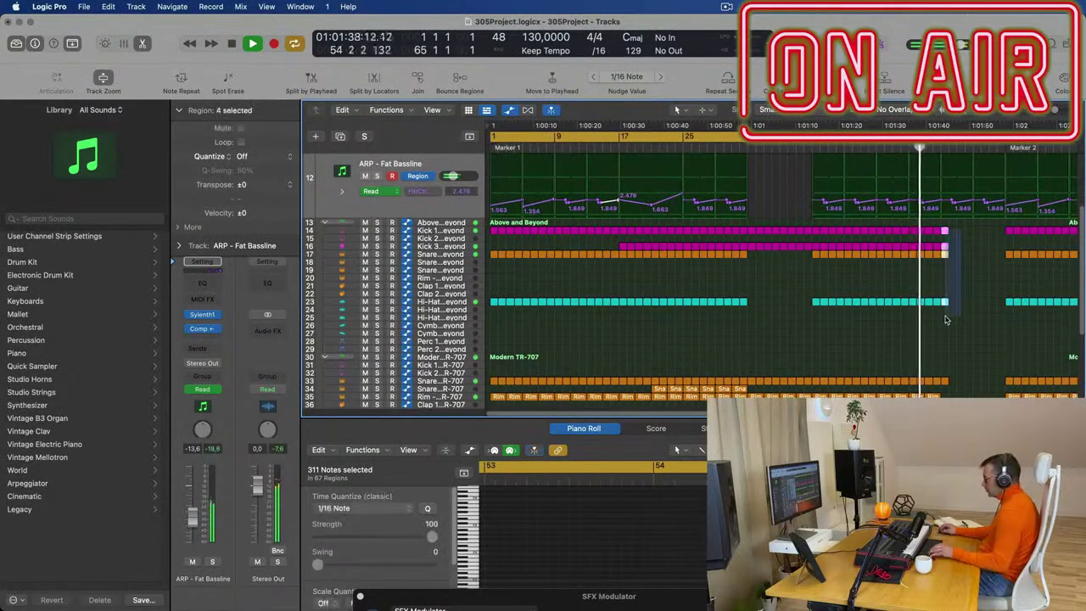
scroll(950, 307, down, 3)
scroll(976, 309, down, 2)
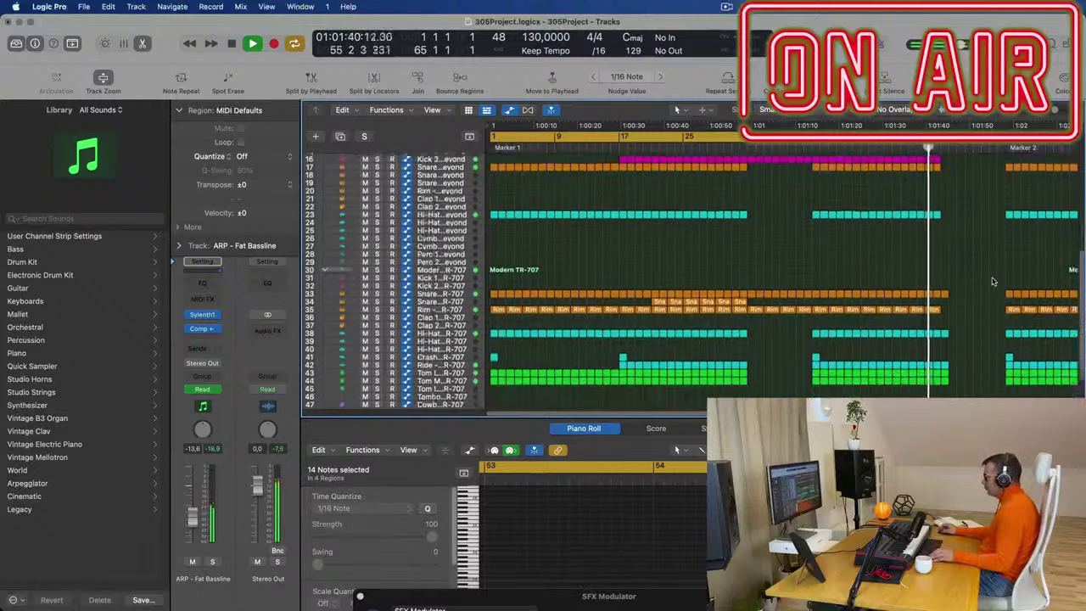
drag(948, 387, 945, 387)
key(Delete)
scroll(951, 283, down, 1)
scroll(733, 211, up, 5)
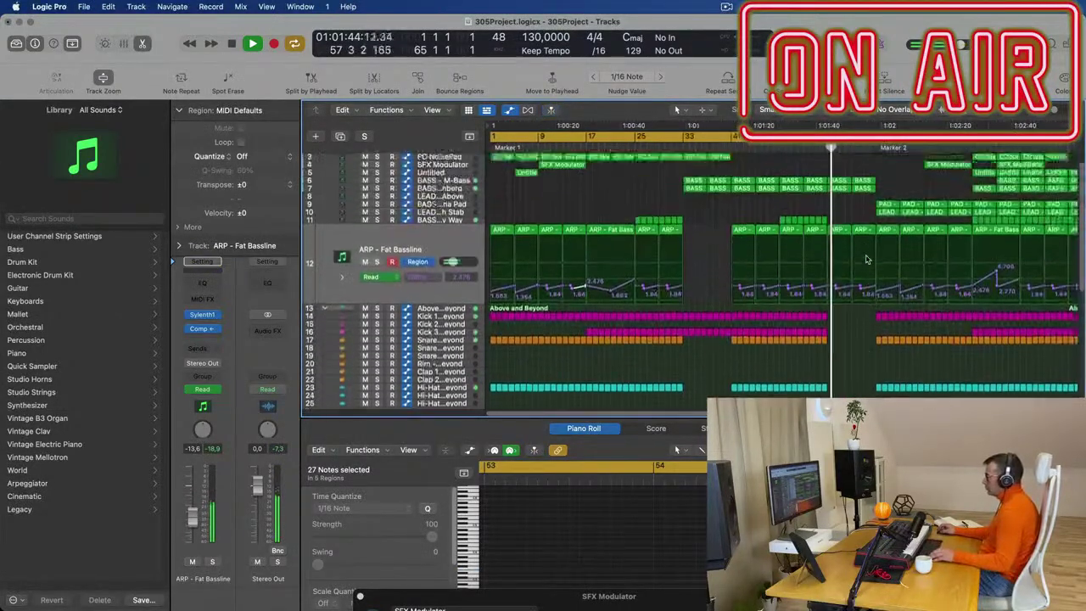
Delete the BASS - M-Bass and BASS - Wippenberg regions between bars 57 and 65
click(731, 148)
drag(790, 190, 758, 201)
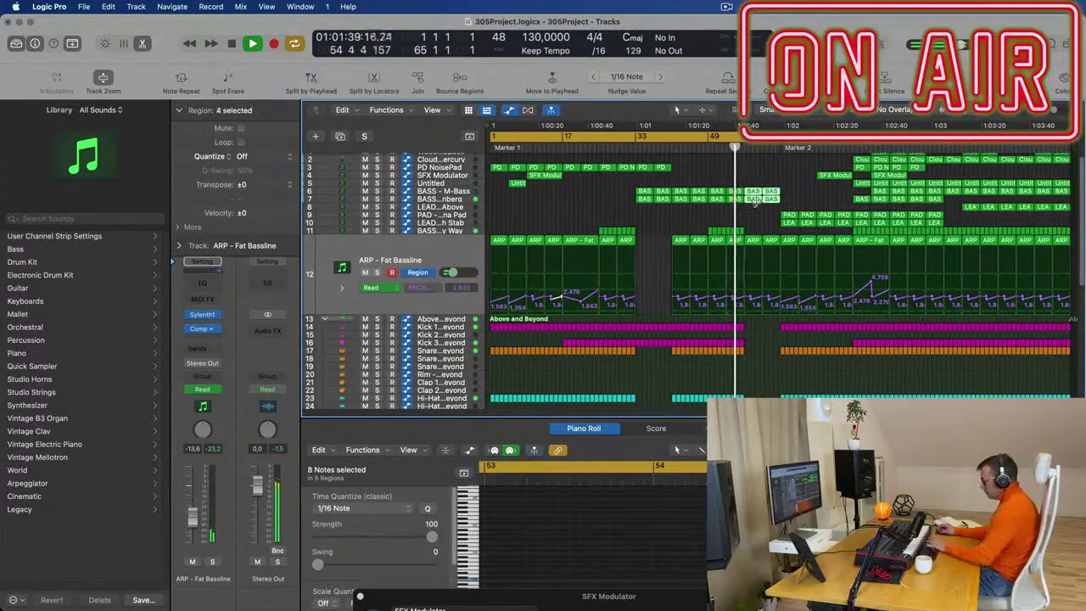
key(Delete)
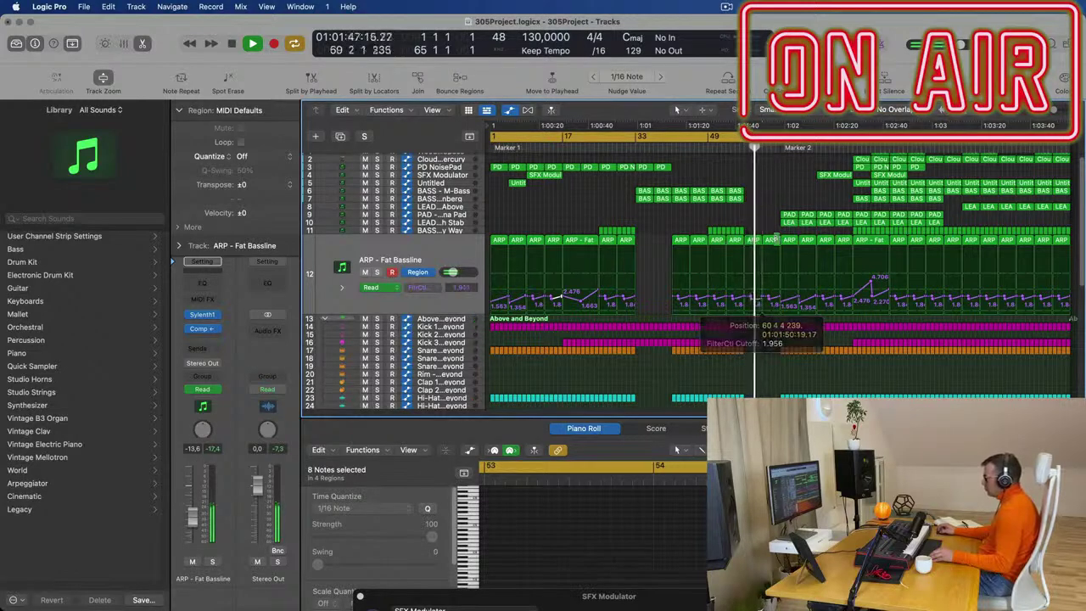
Copy two PAD - Anjuna Pad and two LEAD - Tech Stab regions from bar 65 to bar 57
scroll(781, 297, up, 3)
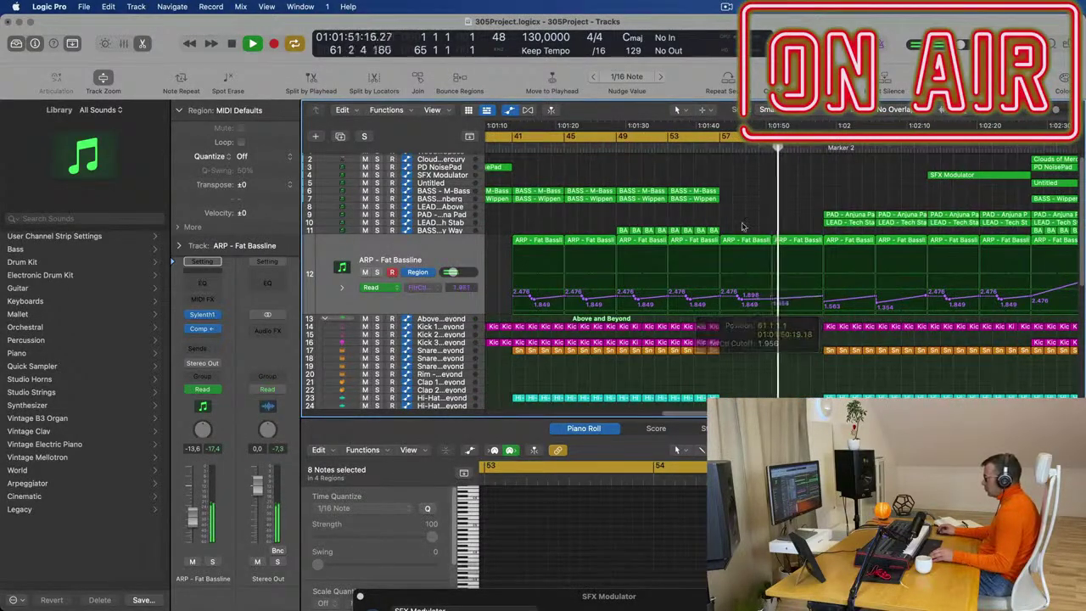
scroll(789, 225, down, 3)
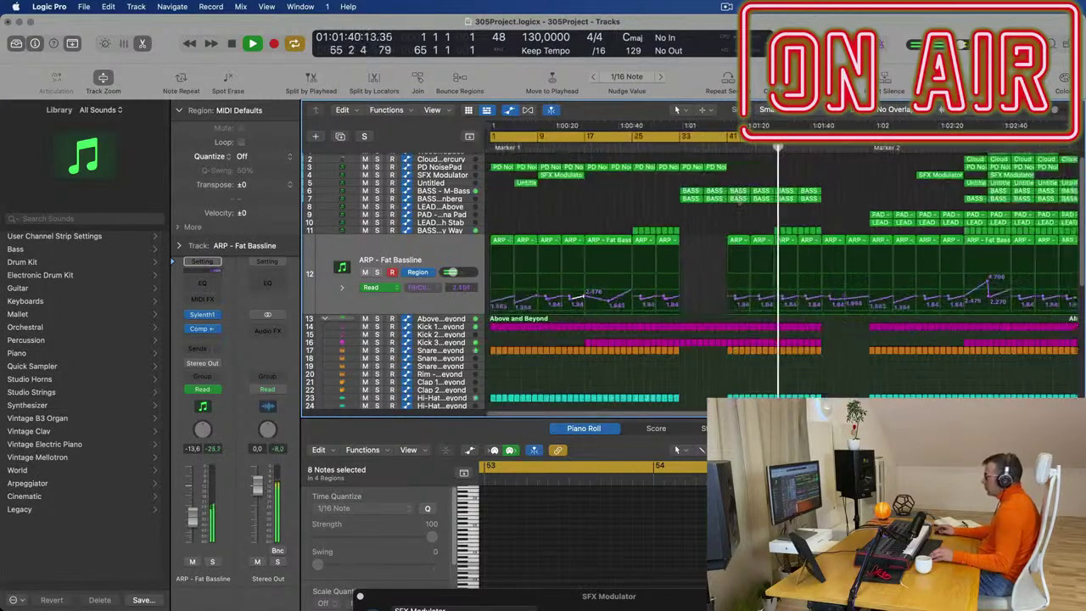
scroll(794, 219, down, 1)
mouse_move(789, 211)
mouse_down()
mouse_move(821, 215)
mouse_move(771, 221)
mouse_up()
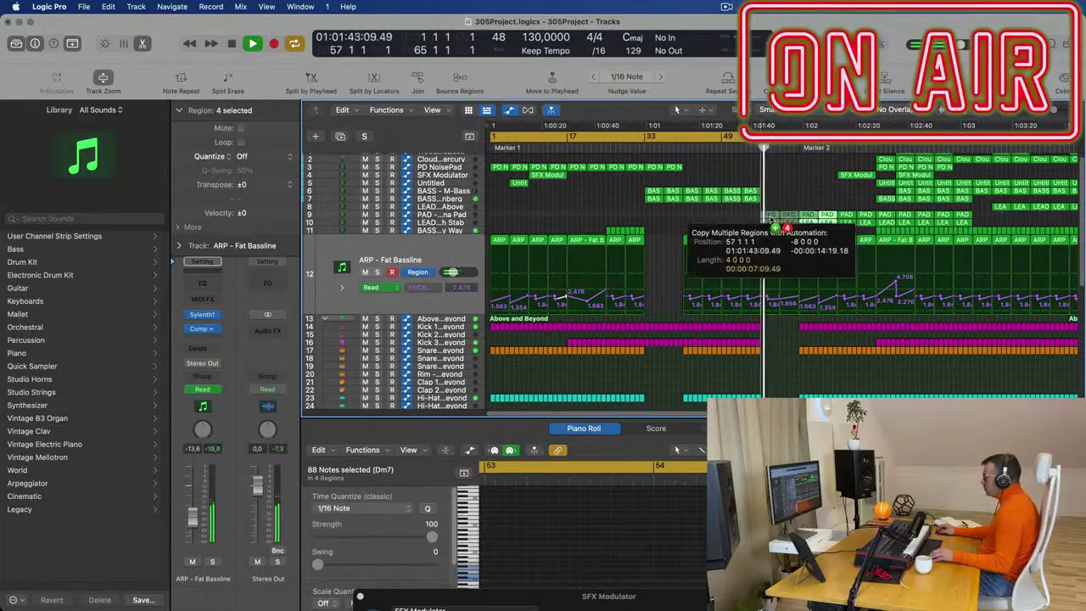
drag(768, 164, 768, 165)
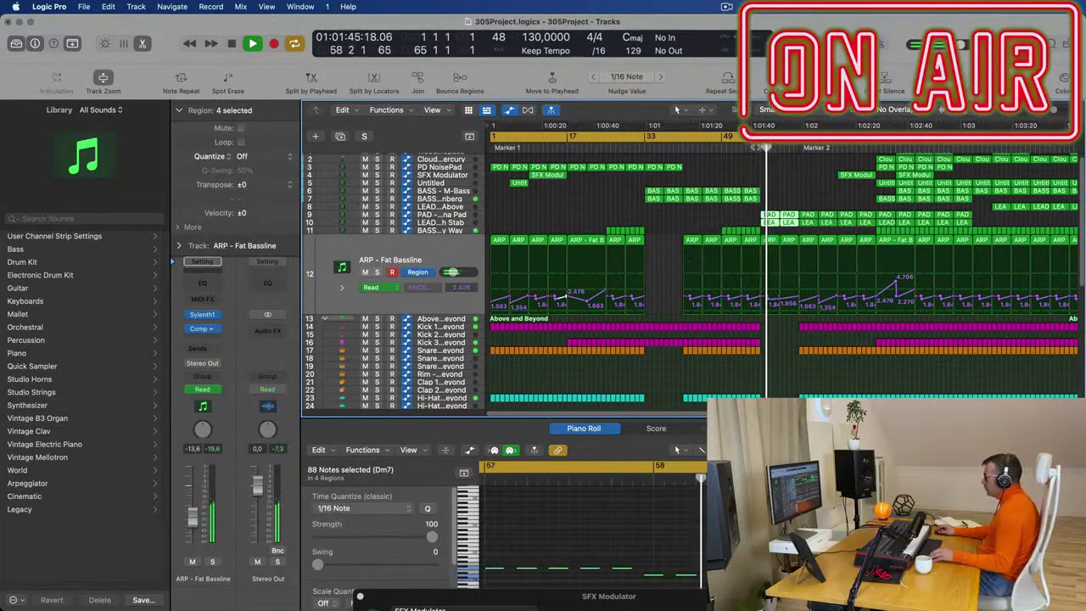
Route the outputs of the PAD - Anjuna Pad and LEAD - Tech Stab tracks to Bus 8
click(461, 211)
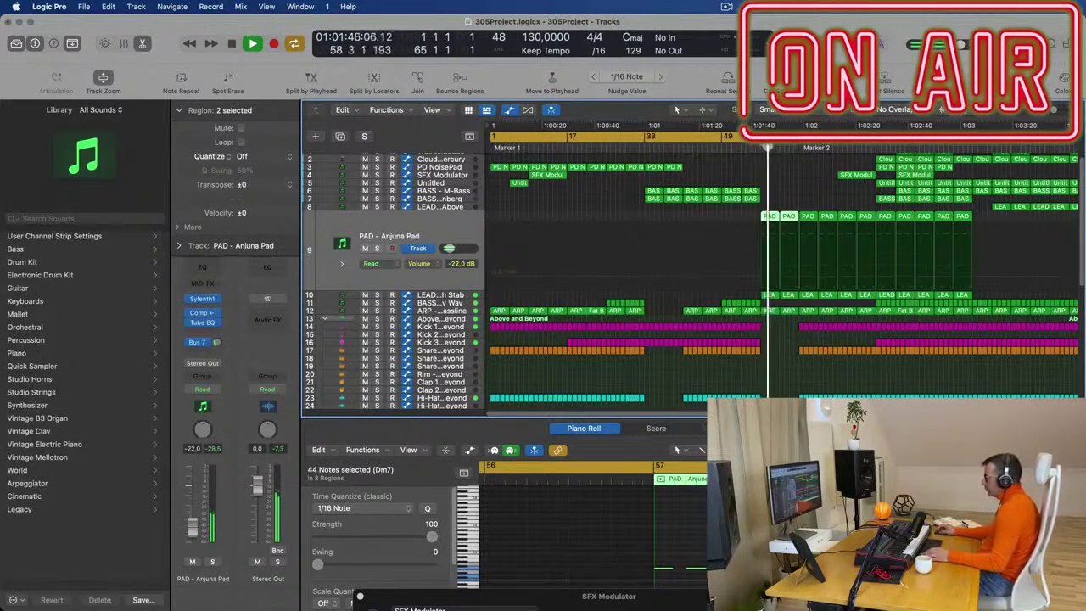
click(752, 150)
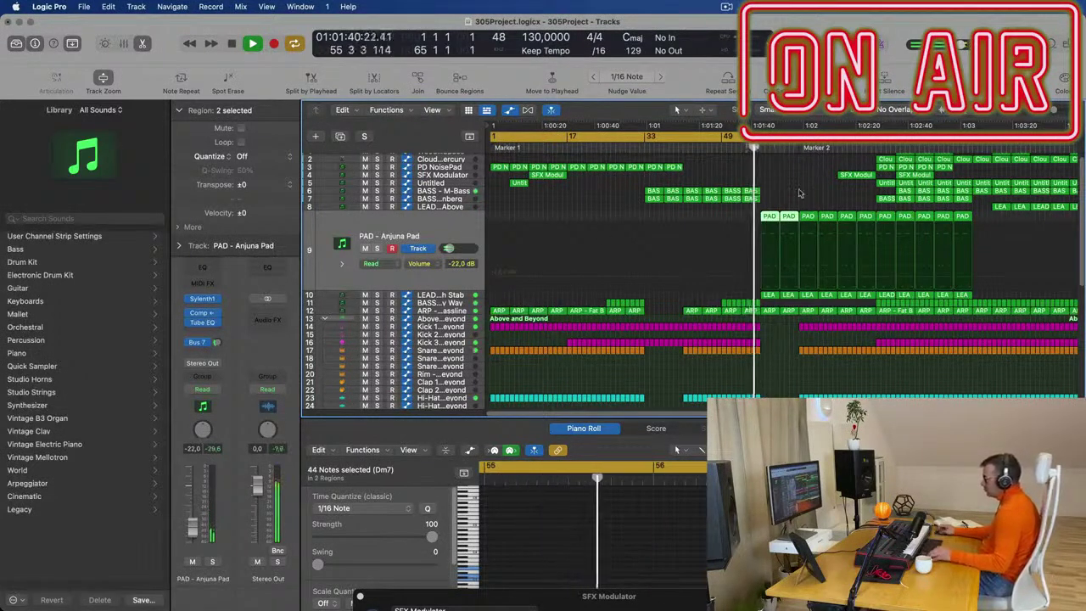
click(217, 366)
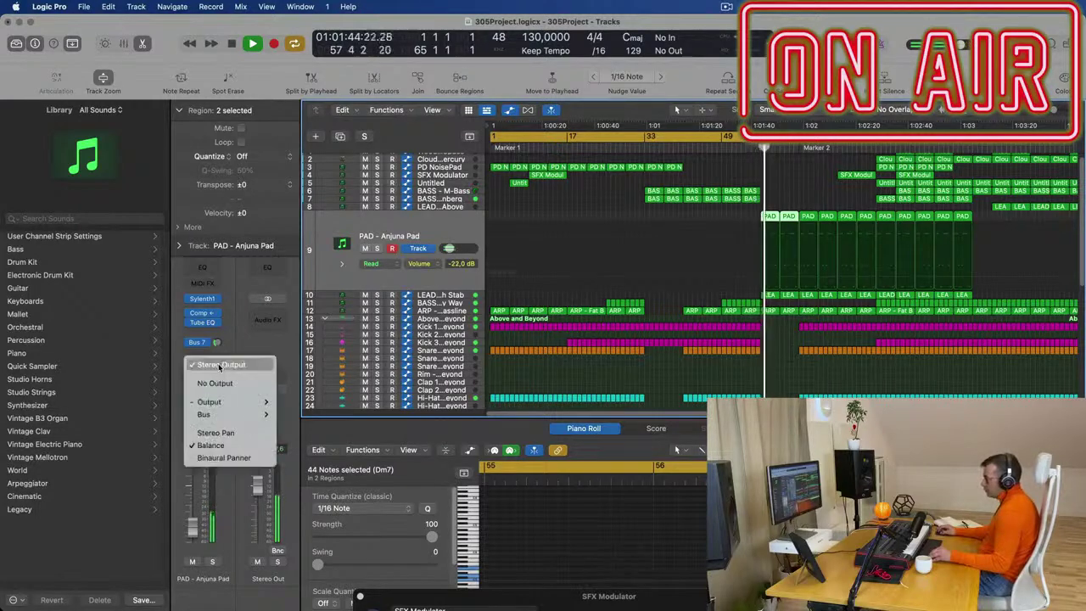
mouse_move(208, 415)
click(344, 207)
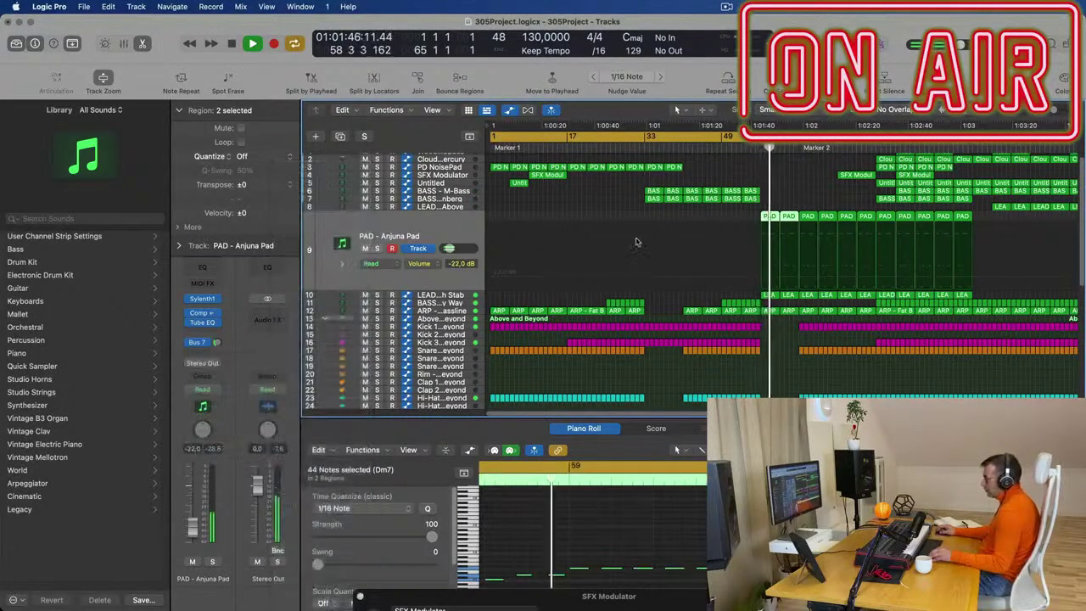
click(465, 300)
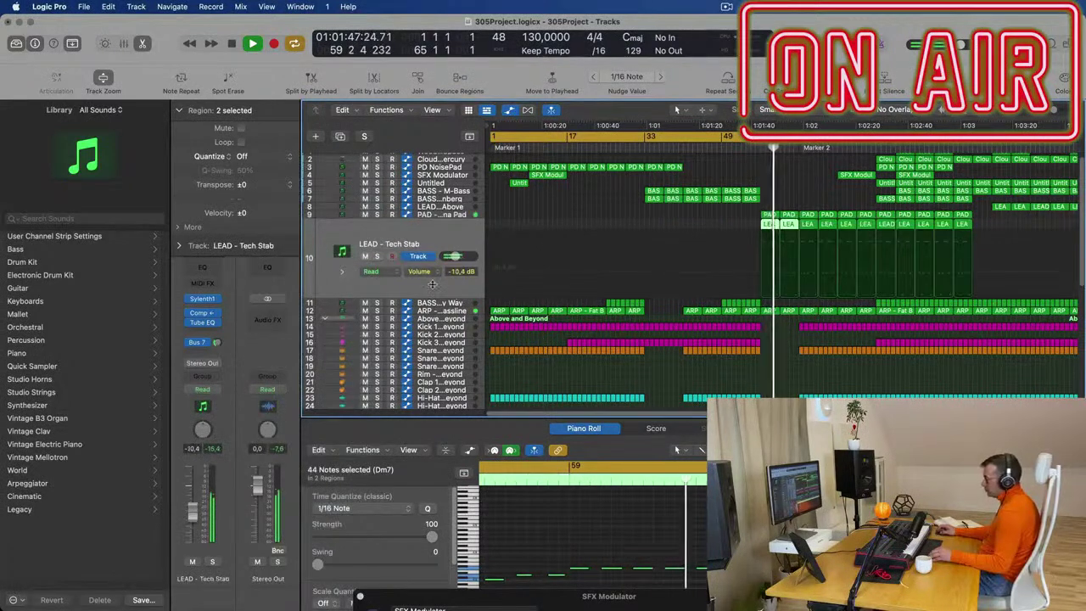
click(214, 363)
mouse_move(223, 404)
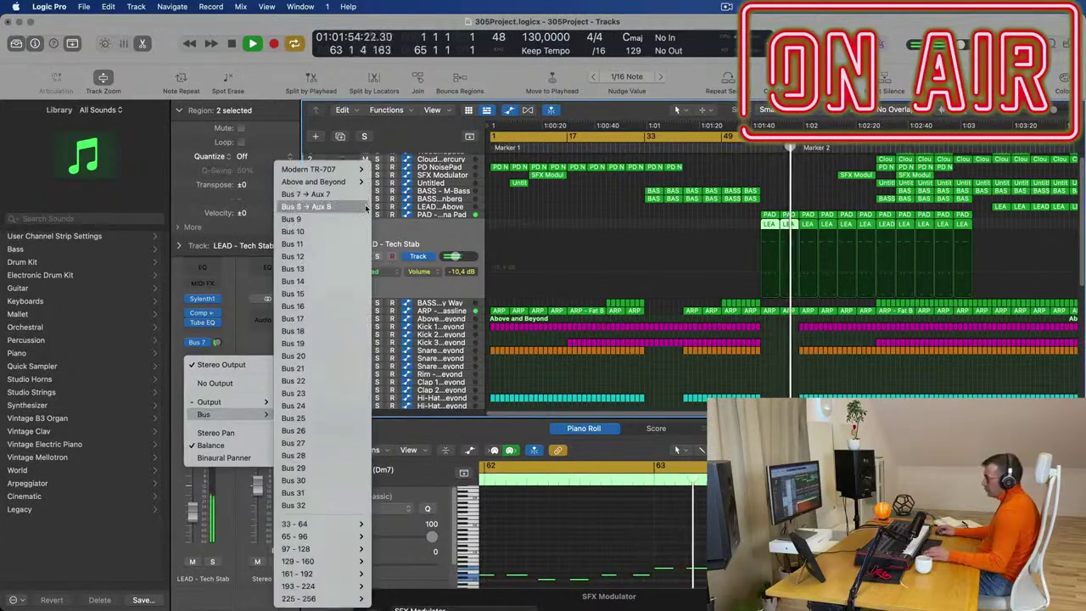
click(356, 208)
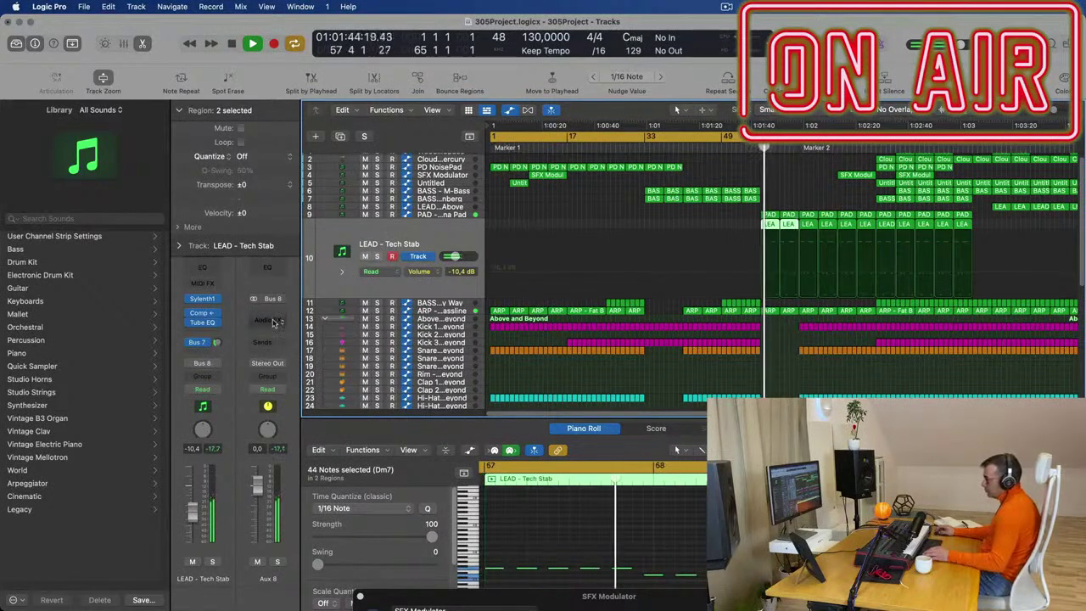
Add a Channel EQ to Aux 8, lower its high-cut filter to just above 300 Hz, and move the EQ window out of the way
click(272, 275)
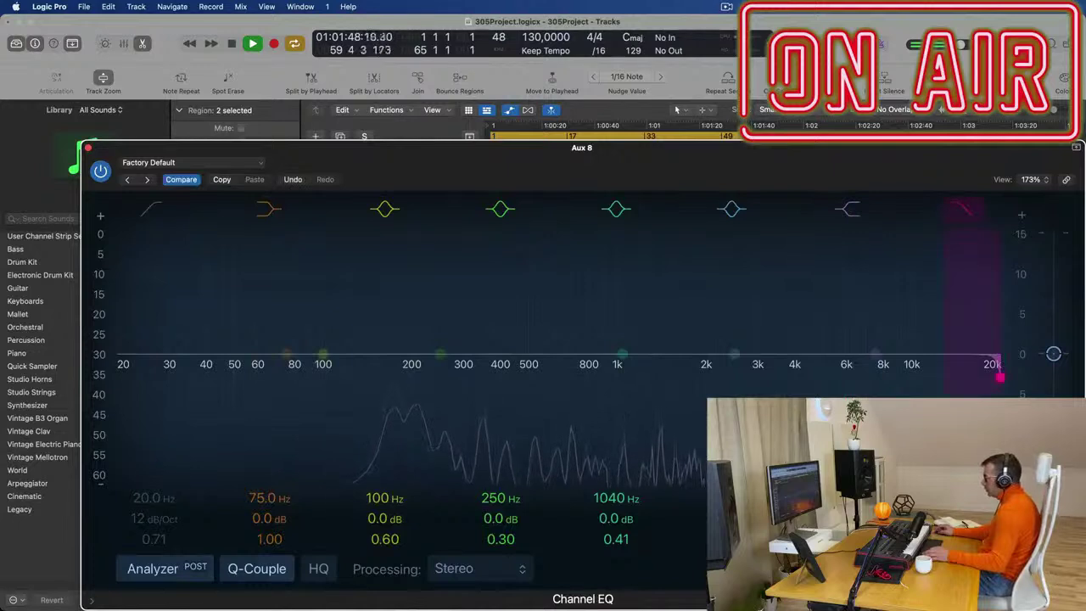
drag(1001, 377, 471, 378)
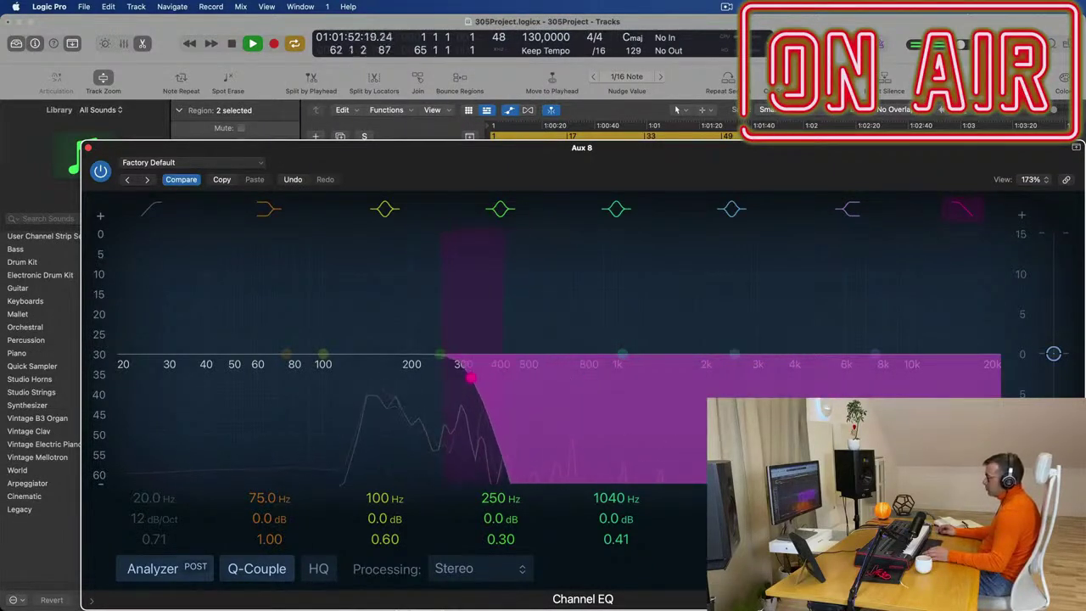
drag(472, 151, 651, 602)
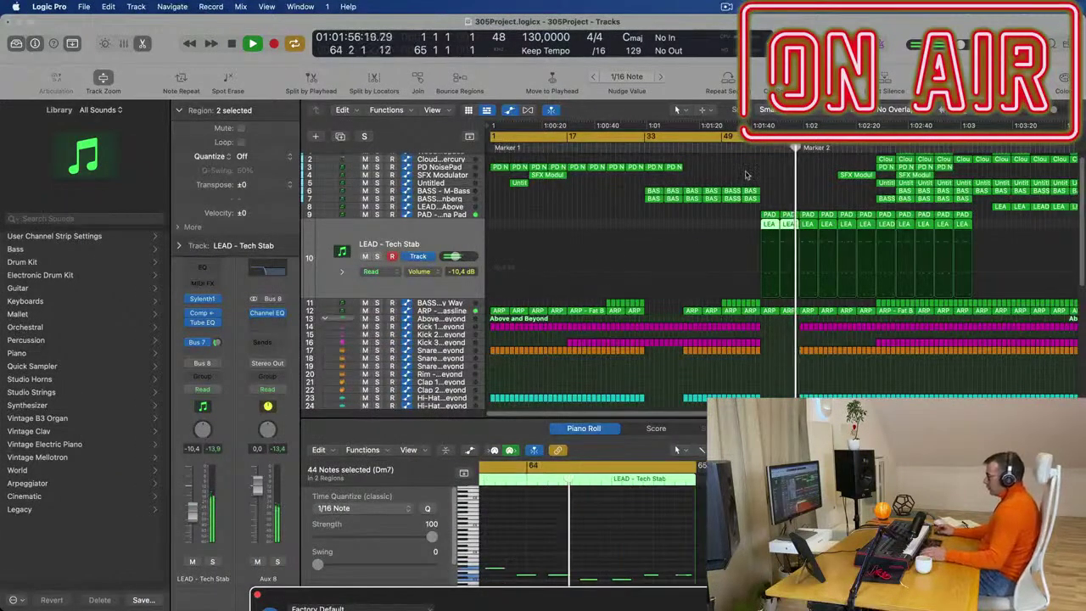
Turn the Bus 7 sends on the LEAD - Tech Stab and PAD - Anjuna Pad tracks all the way down
click(461, 235)
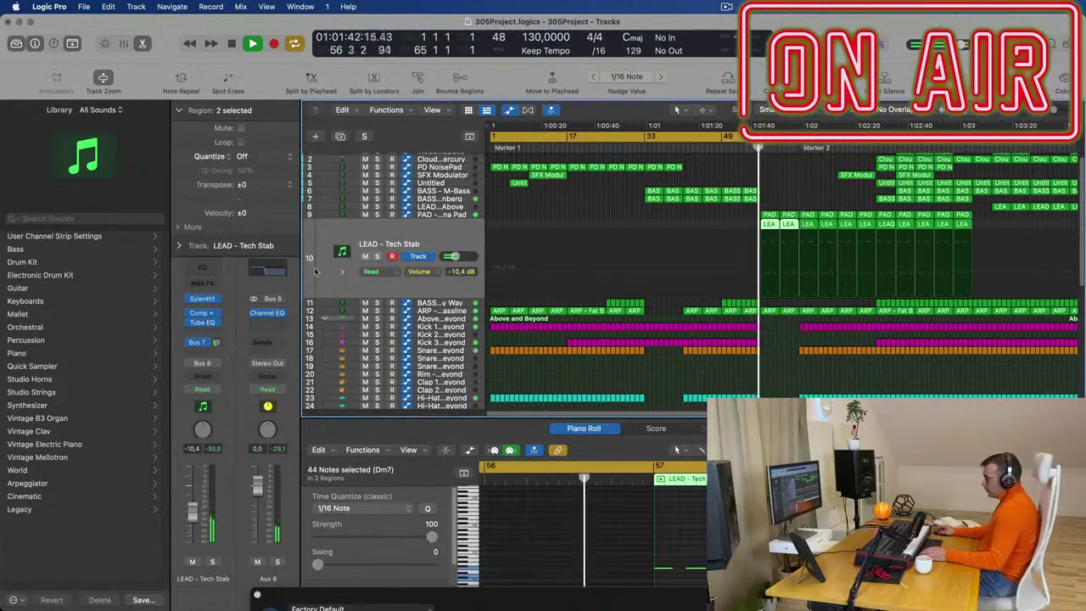
drag(218, 342, 242, 404)
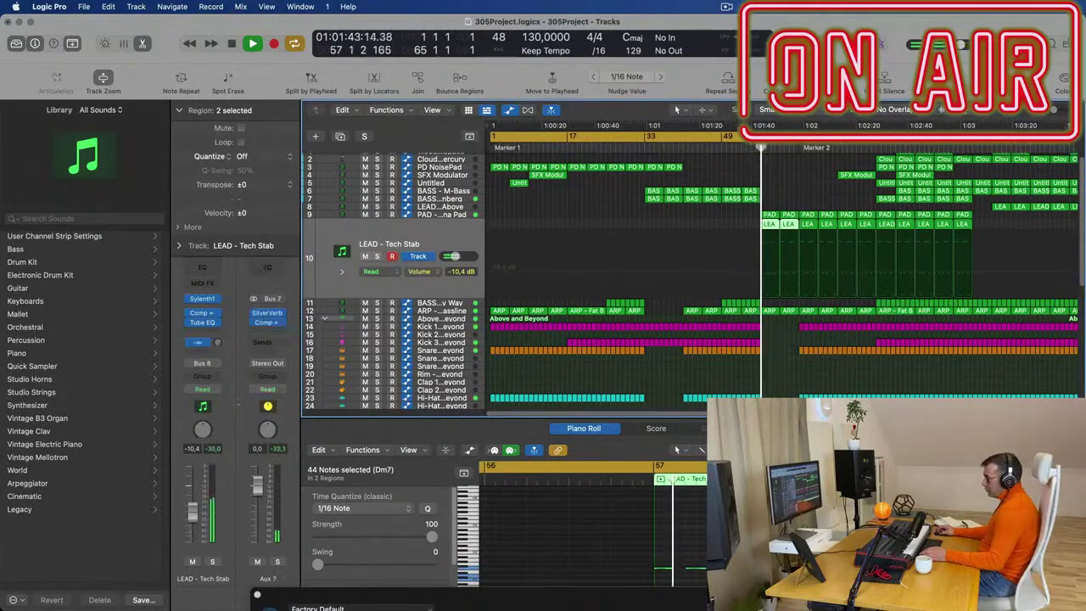
click(452, 216)
click(217, 342)
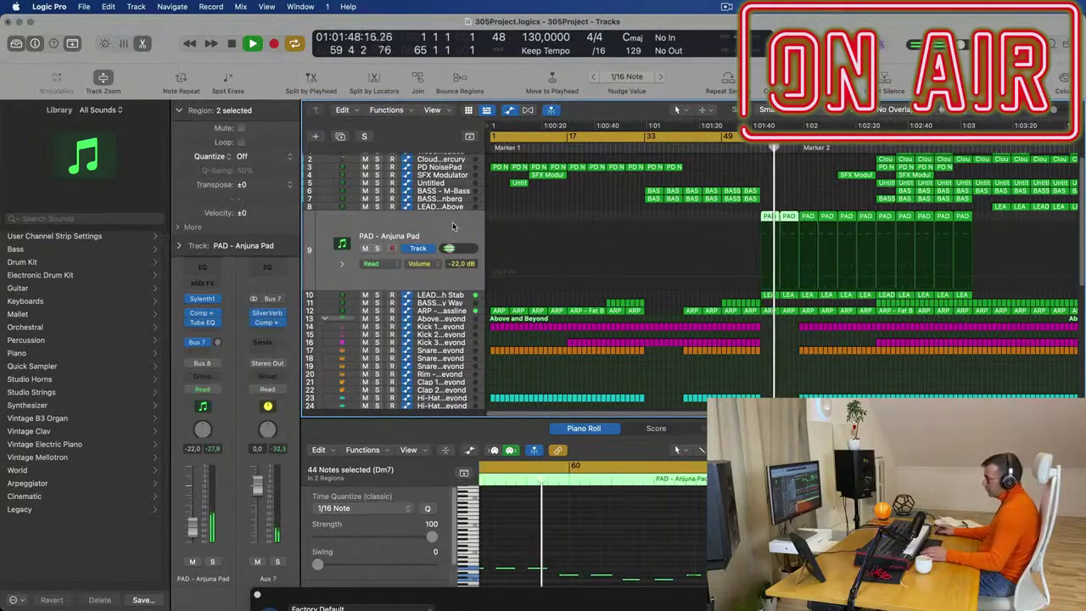
Add a Bus 7 send to Aux 7 at -7.1 dB and play the arrangement from around bar 55
click(262, 342)
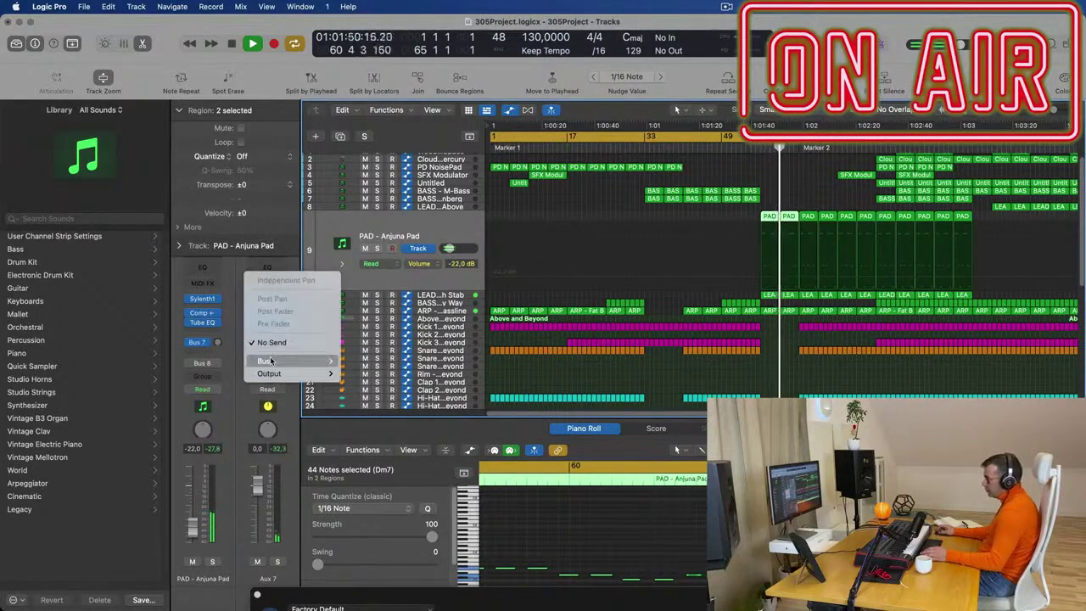
mouse_move(305, 361)
click(370, 193)
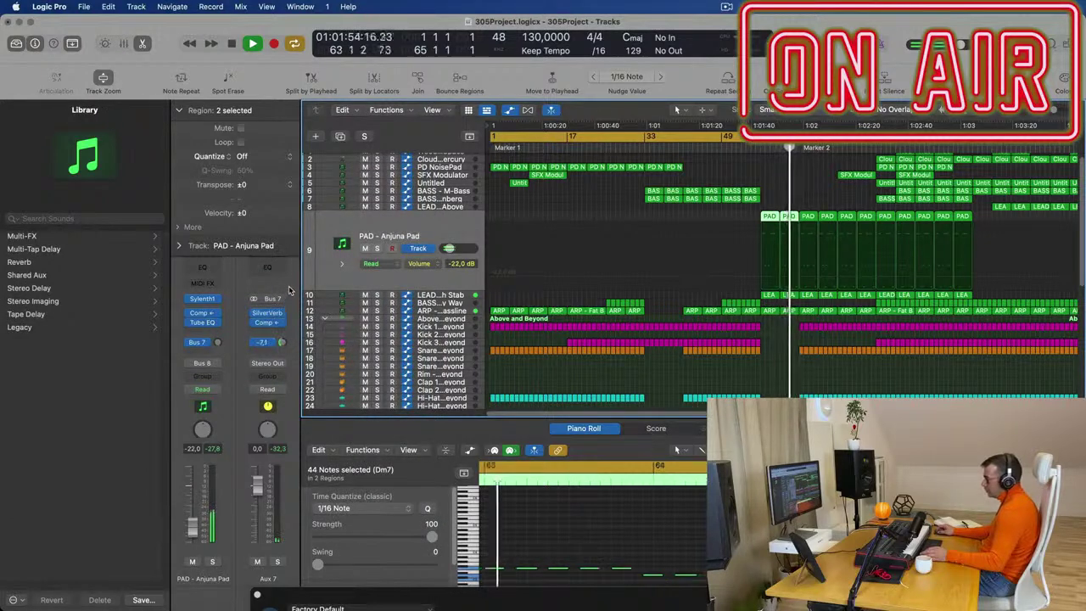
click(755, 149)
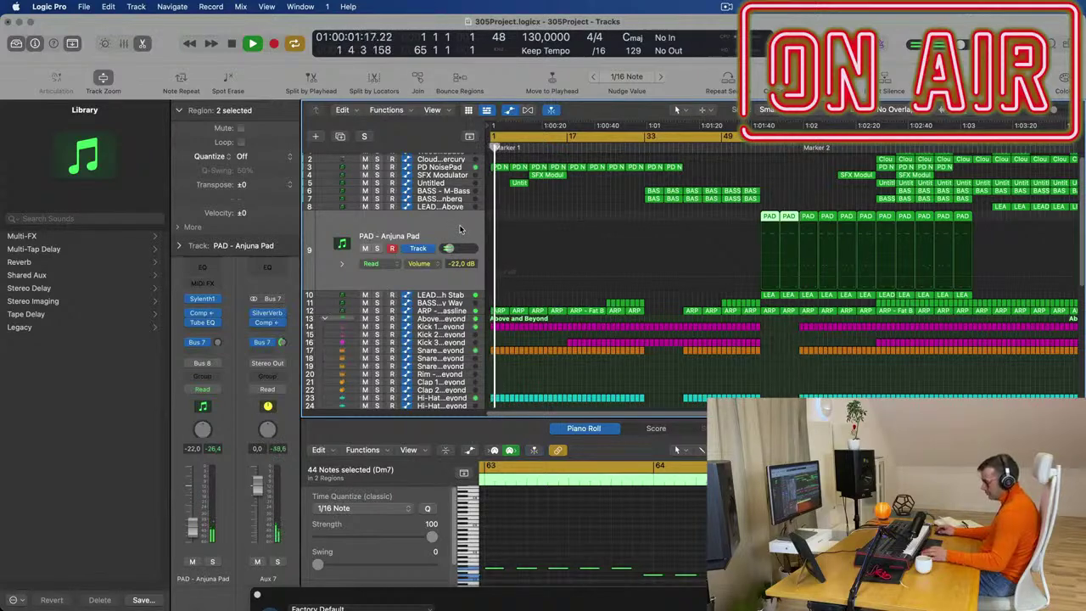
Examine the sends and aux channel routing in the mixer, and select the Untitled track
key(x)
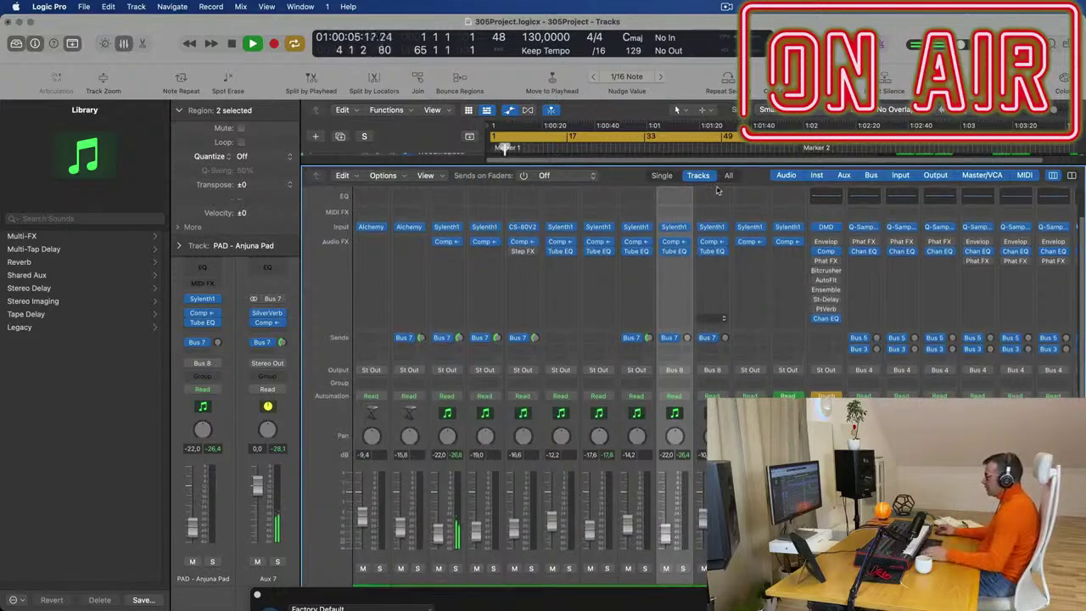
scroll(738, 323, right, 10)
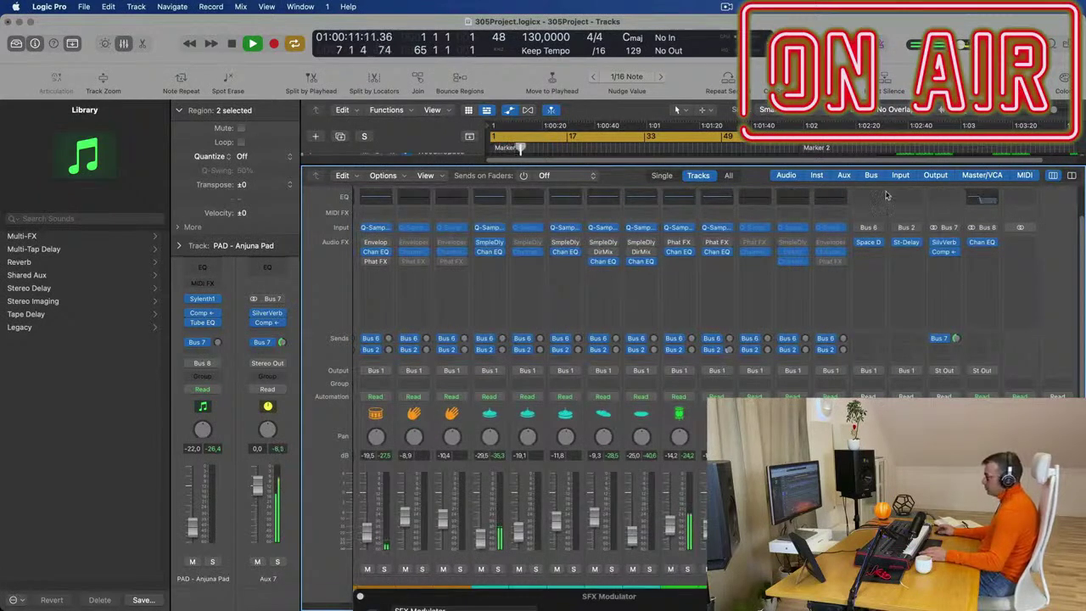
key(x)
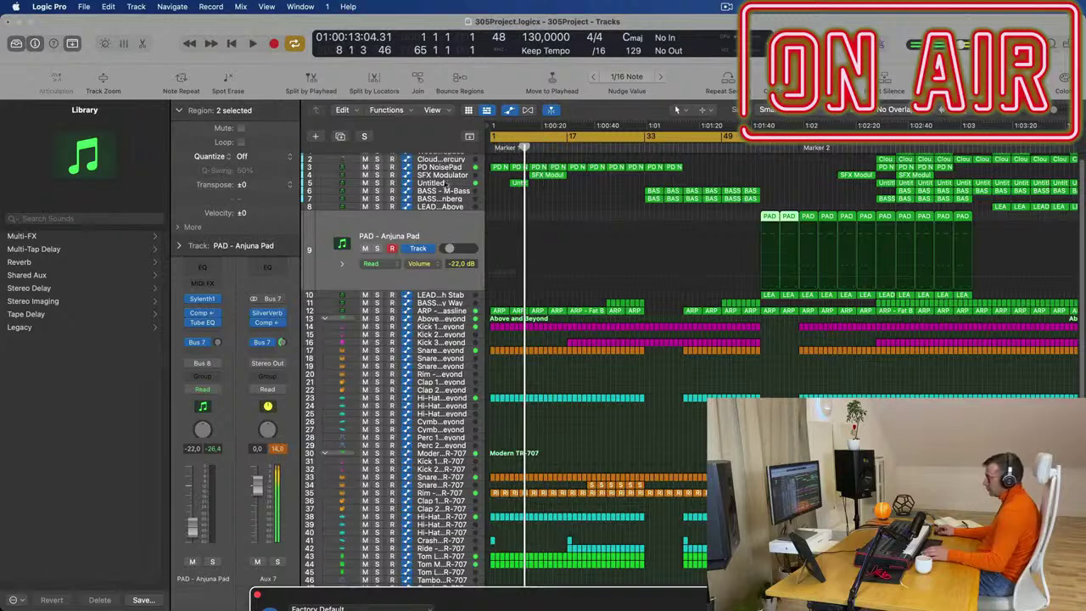
click(445, 183)
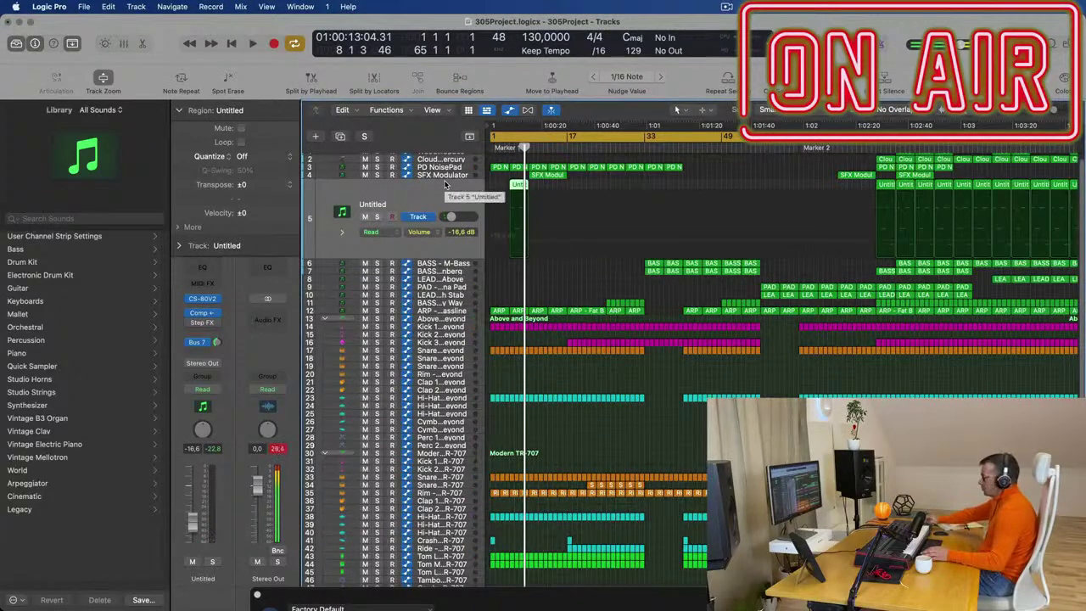
Play the intro from the beginning and bypass the CS-80V2 instrument on the Untitled track
key(Return)
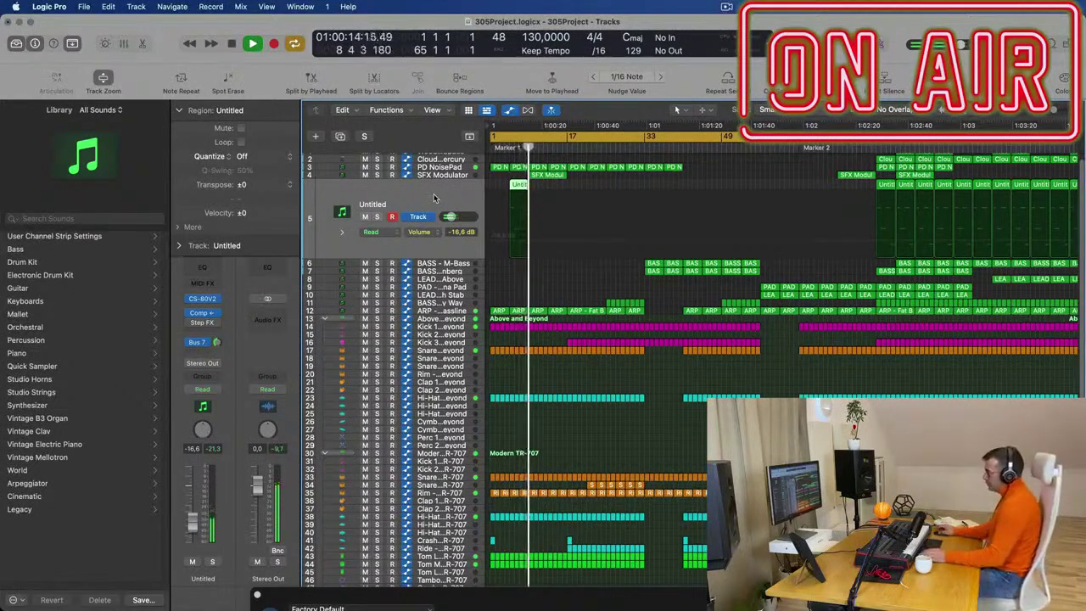
key(space)
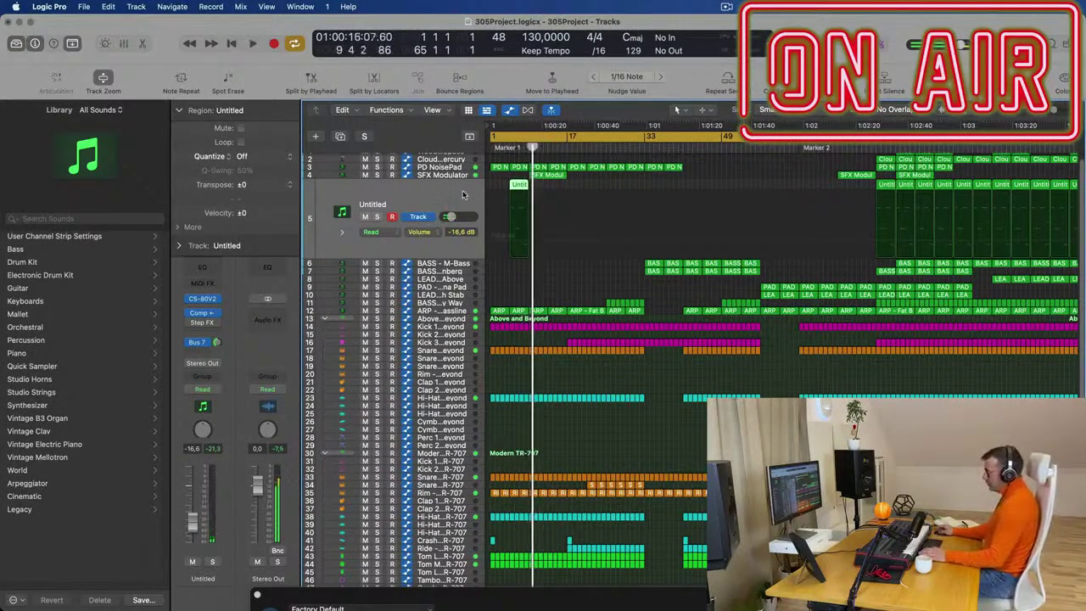
key(Return)
key(space)
key(space)
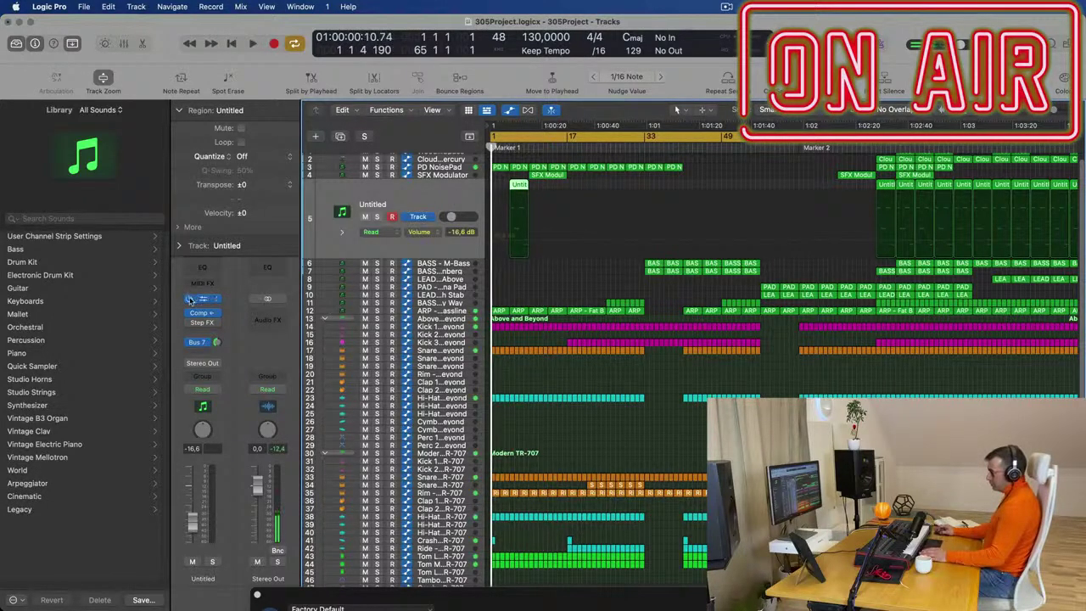
key(space)
click(509, 148)
key(space)
key(space)
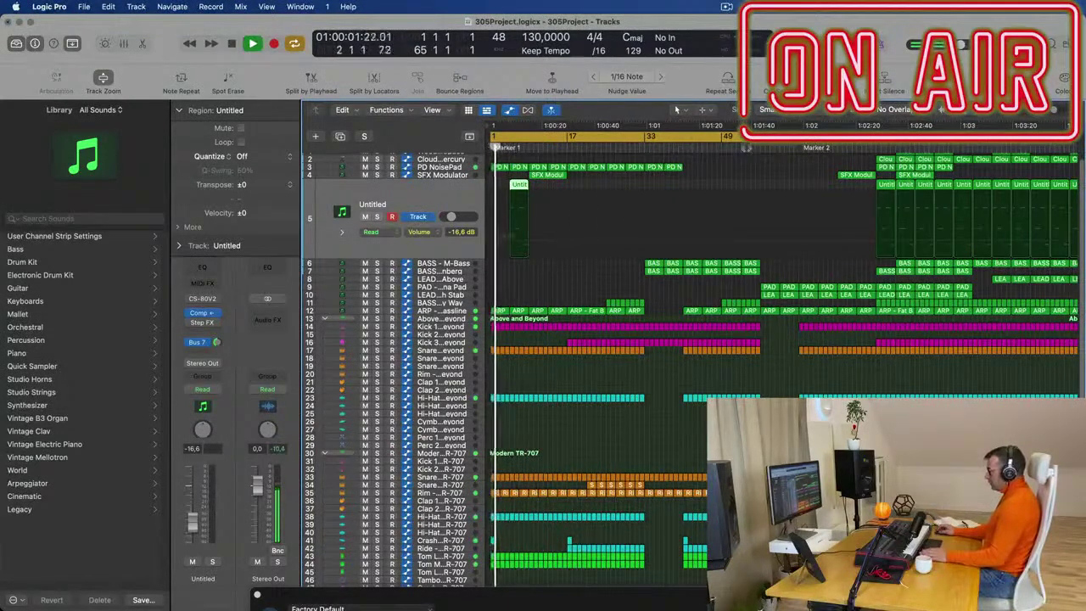
Play from around bar 56, select the LEAD - Tech Stab track, and create an arrangement track for its Aux 8 output channel
click(755, 149)
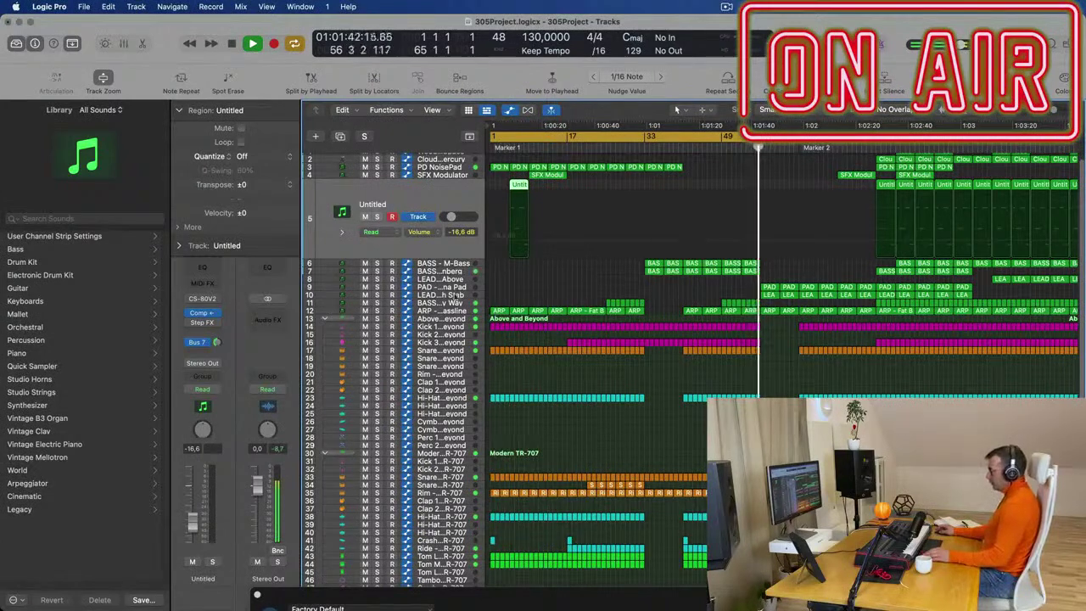
click(447, 294)
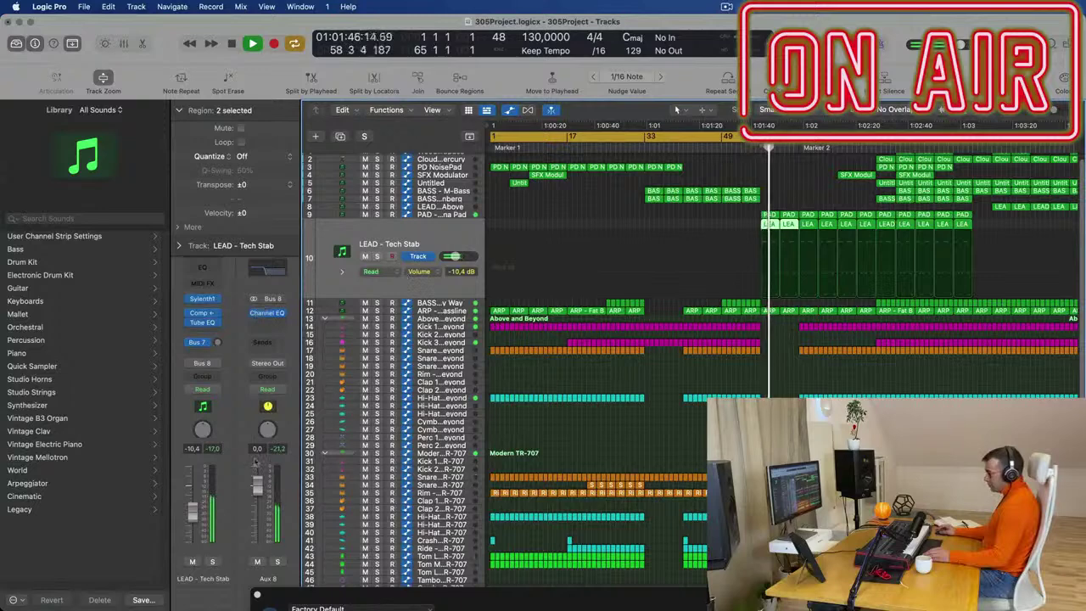
right_click(286, 574)
mouse_move(312, 567)
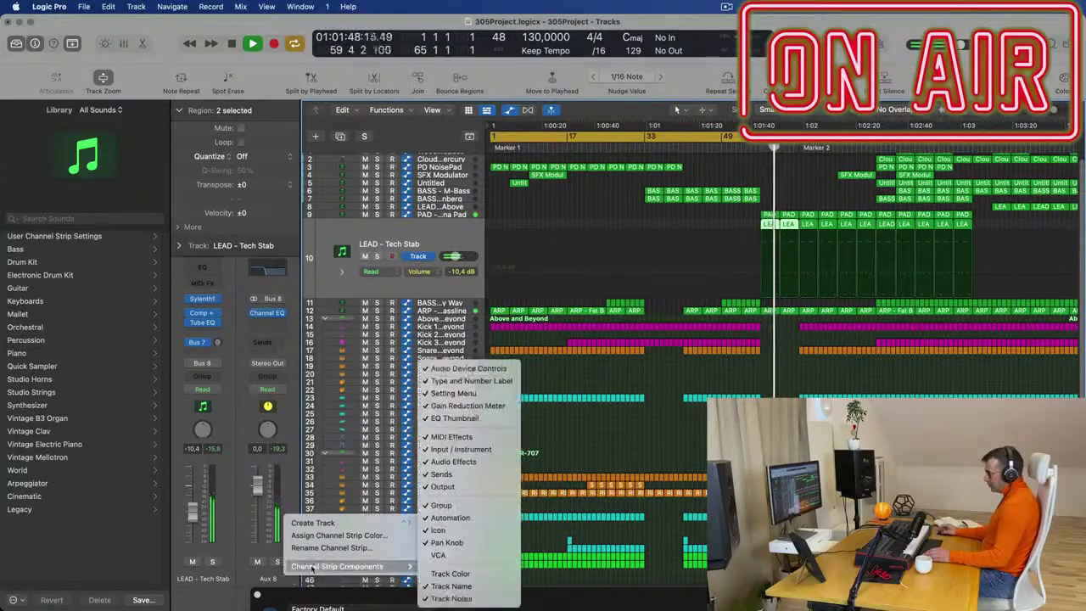
click(333, 524)
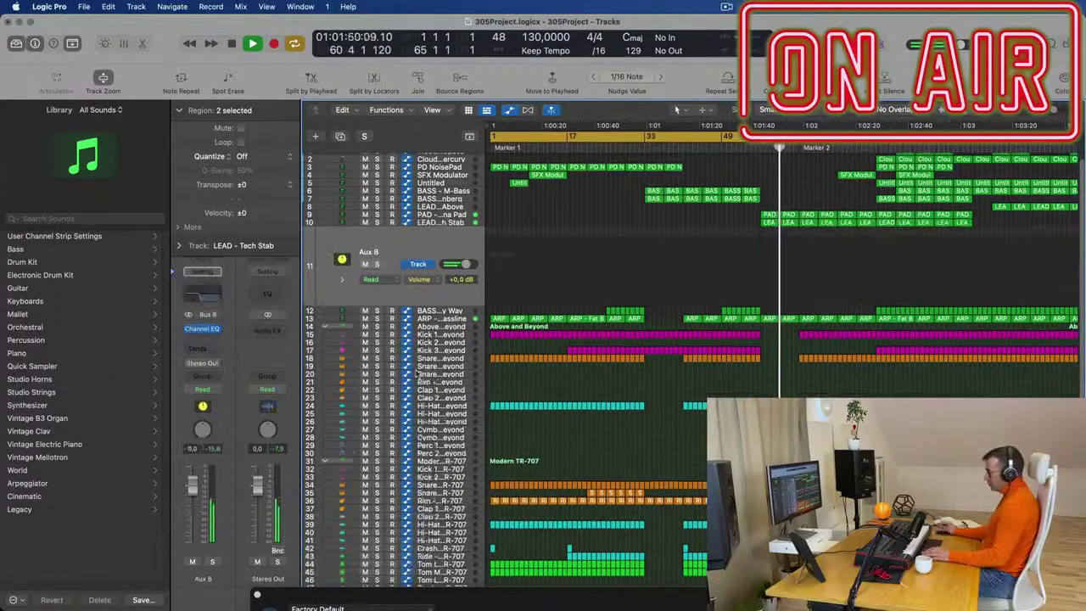
Set the Aux 8 automation mode to Touch, close the SFX Modulator plug-in window and stop playback
key(Return)
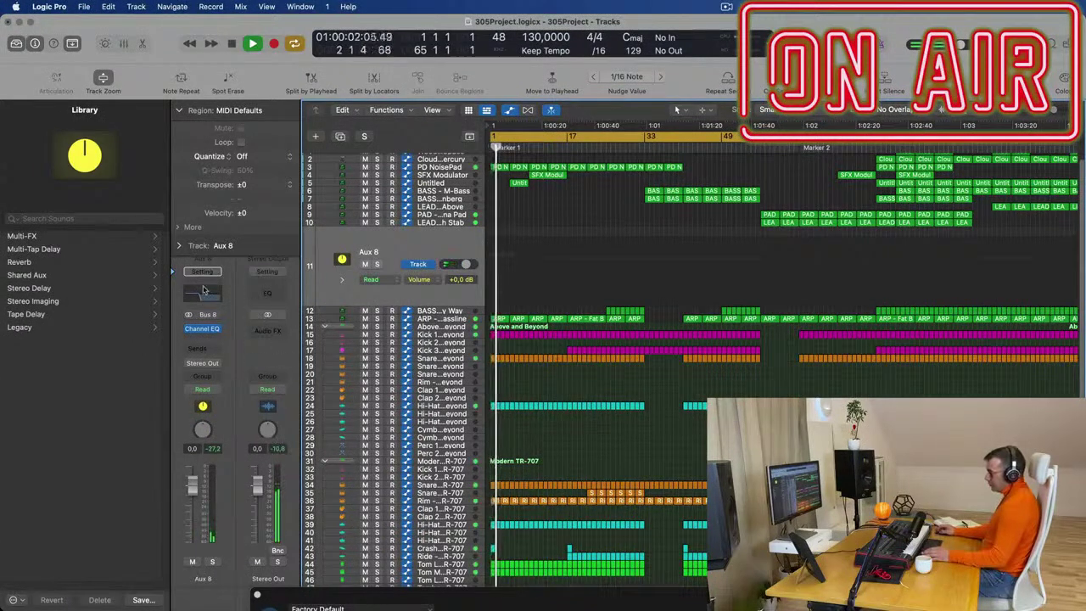
click(201, 388)
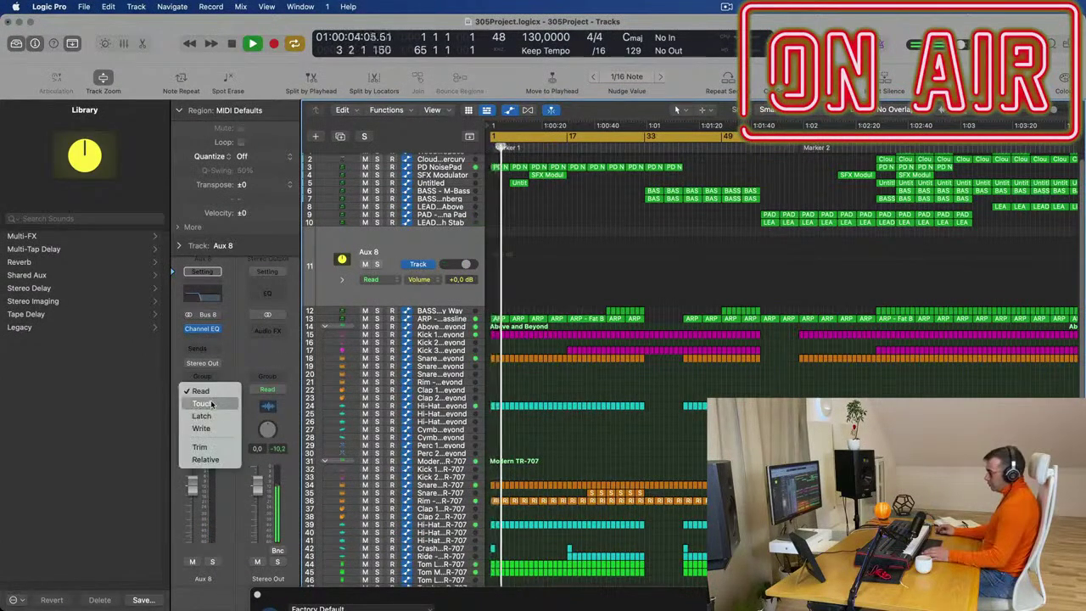
click(211, 404)
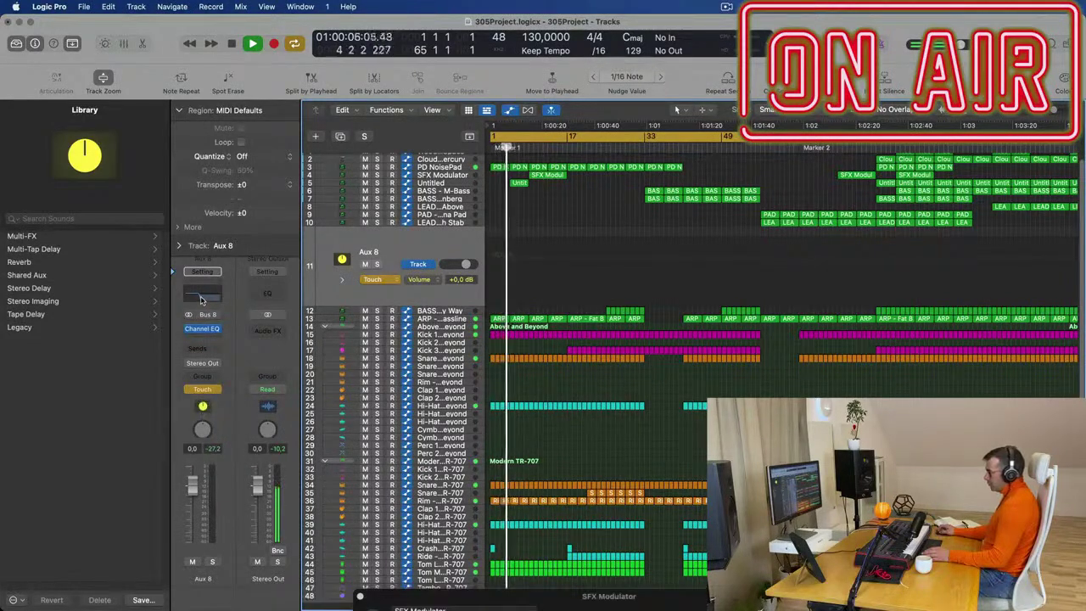
drag(572, 604, 422, 159)
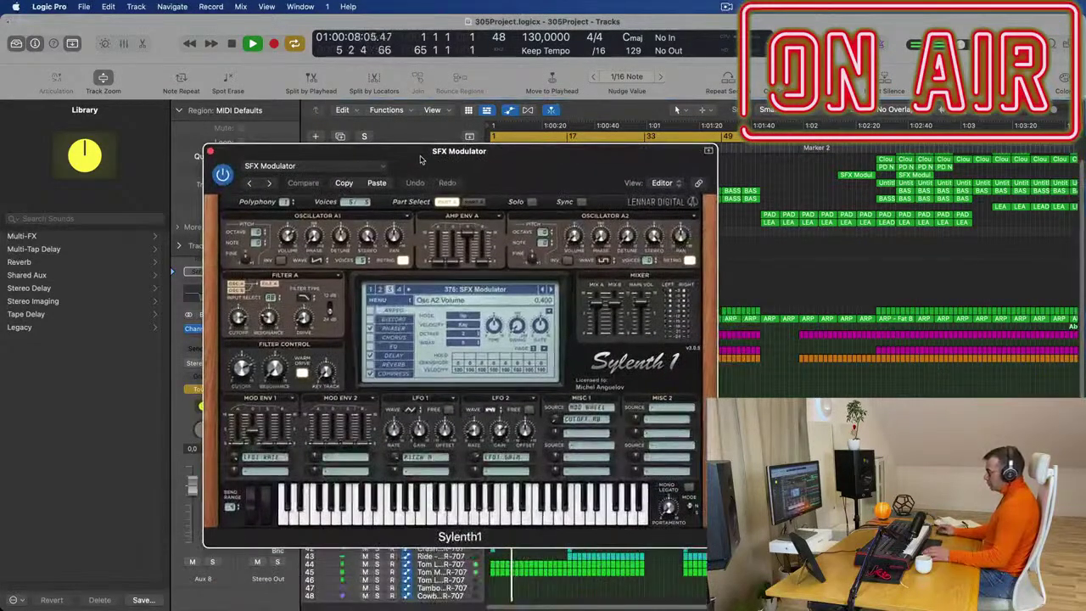
click(211, 152)
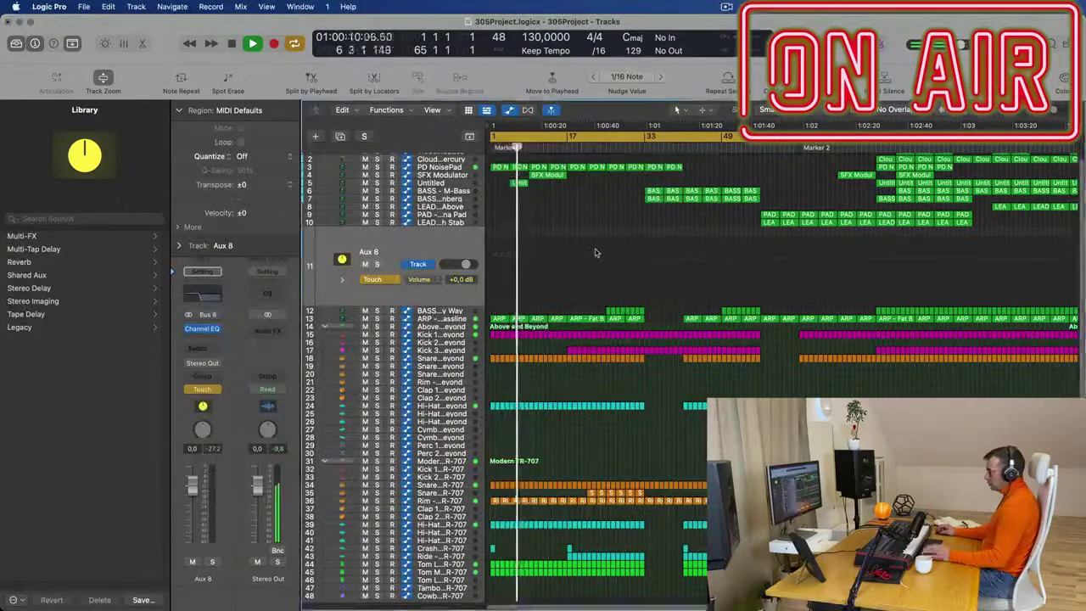
key(space)
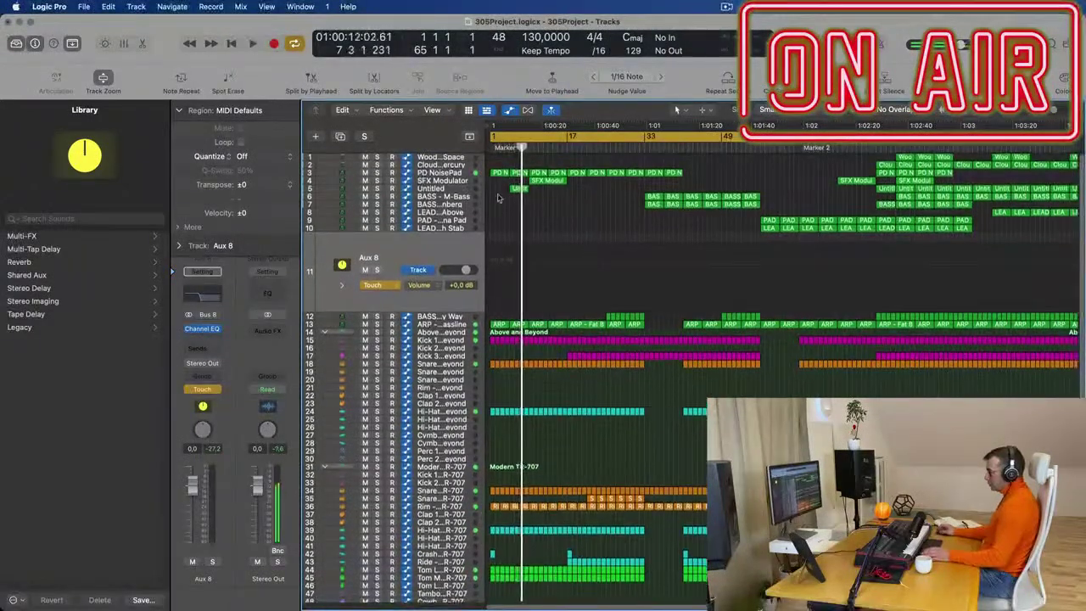
Select the PD NoisePad track, replay from the beginning, and examine the aux channels in the mixer down to the Bus 7 reverb strip
click(460, 175)
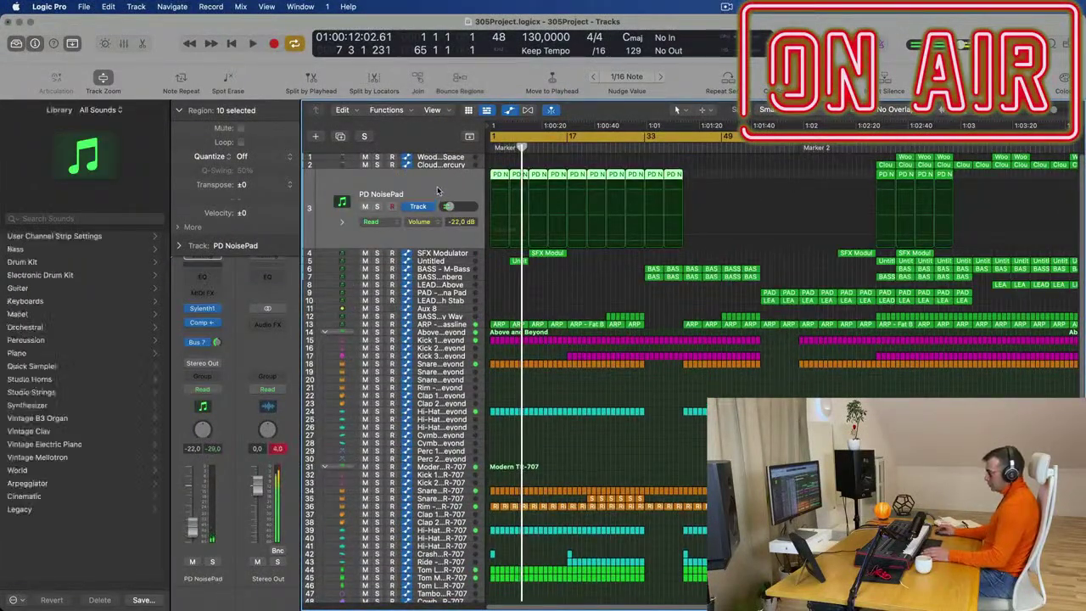
key(Return)
key(space)
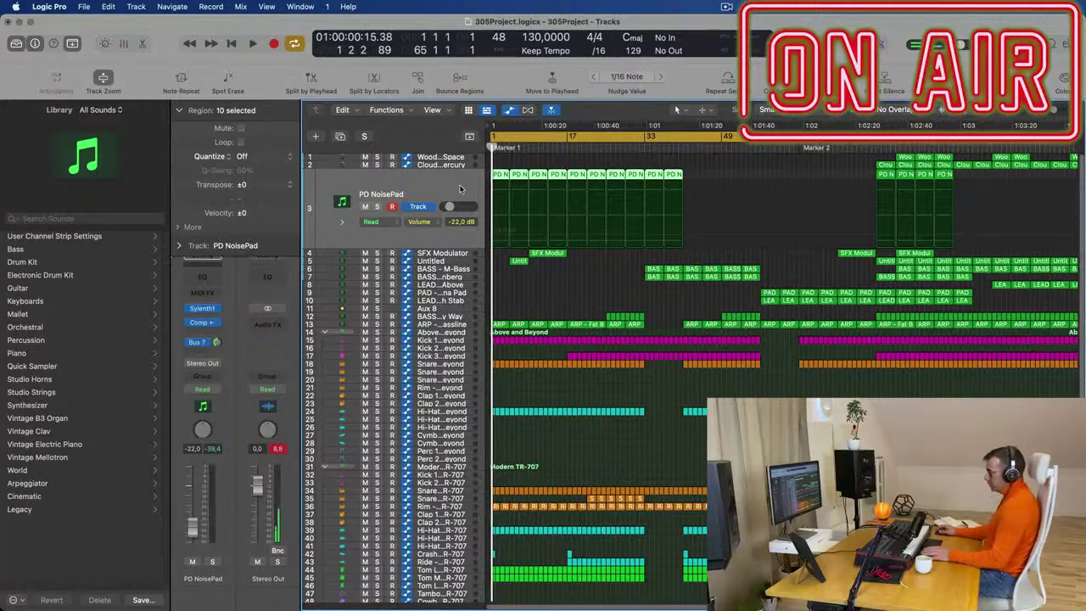
key(x)
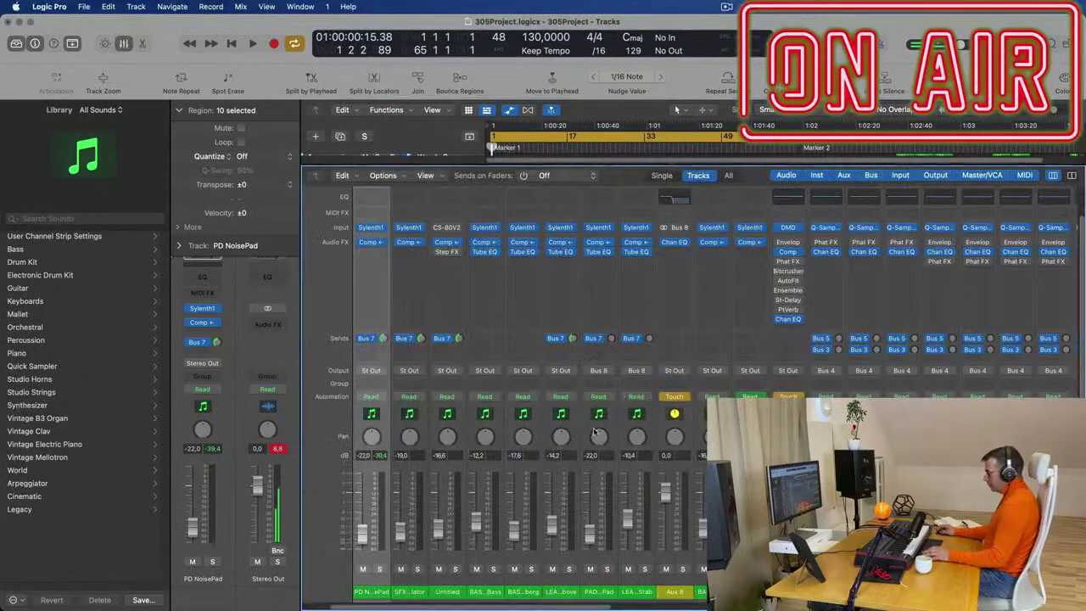
scroll(712, 390, right, 12)
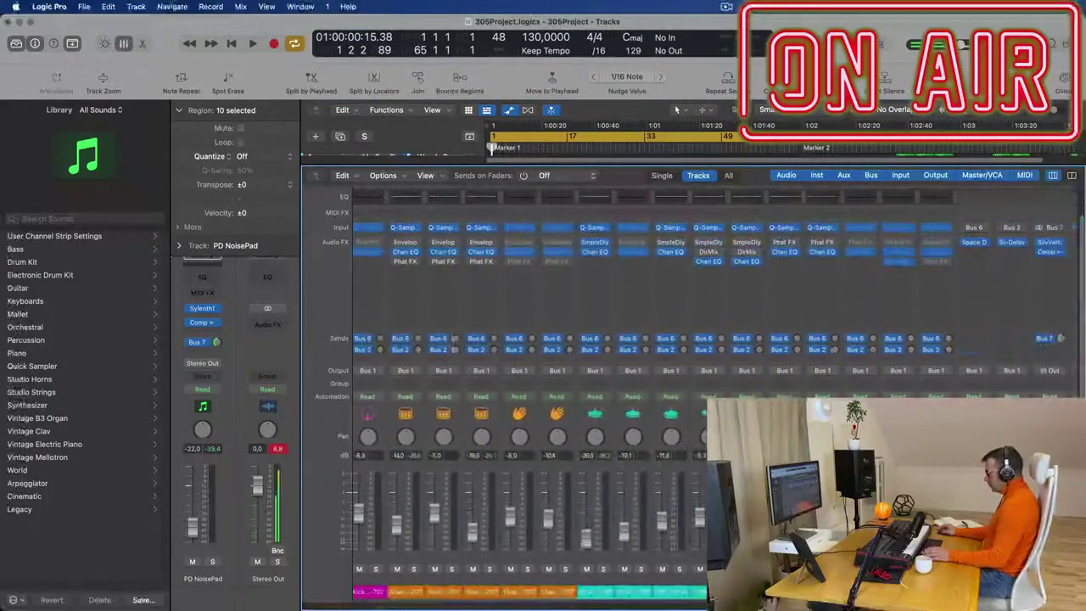
key(space)
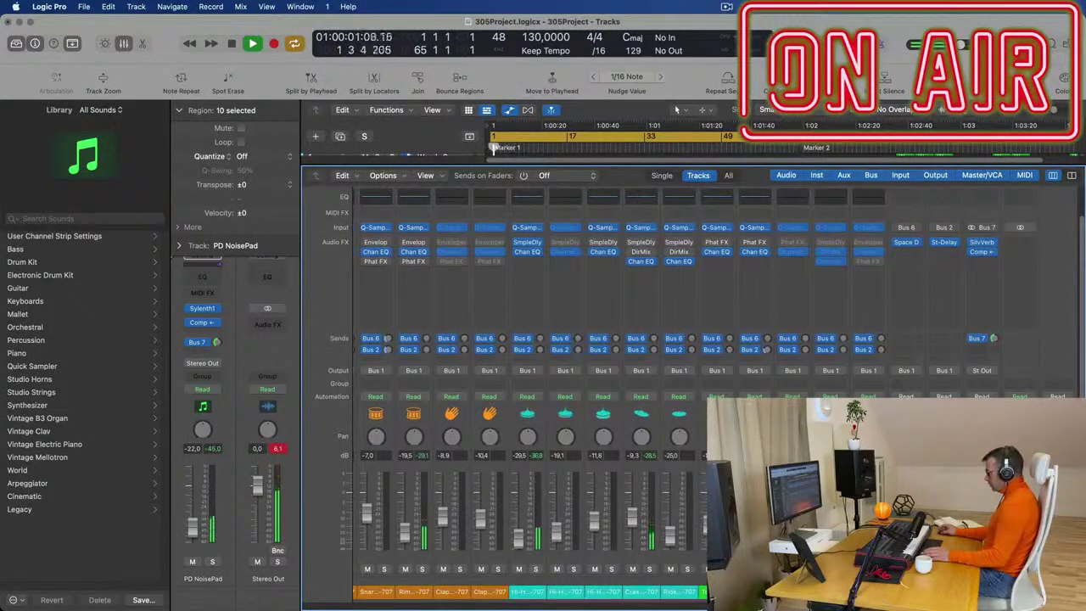
click(977, 527)
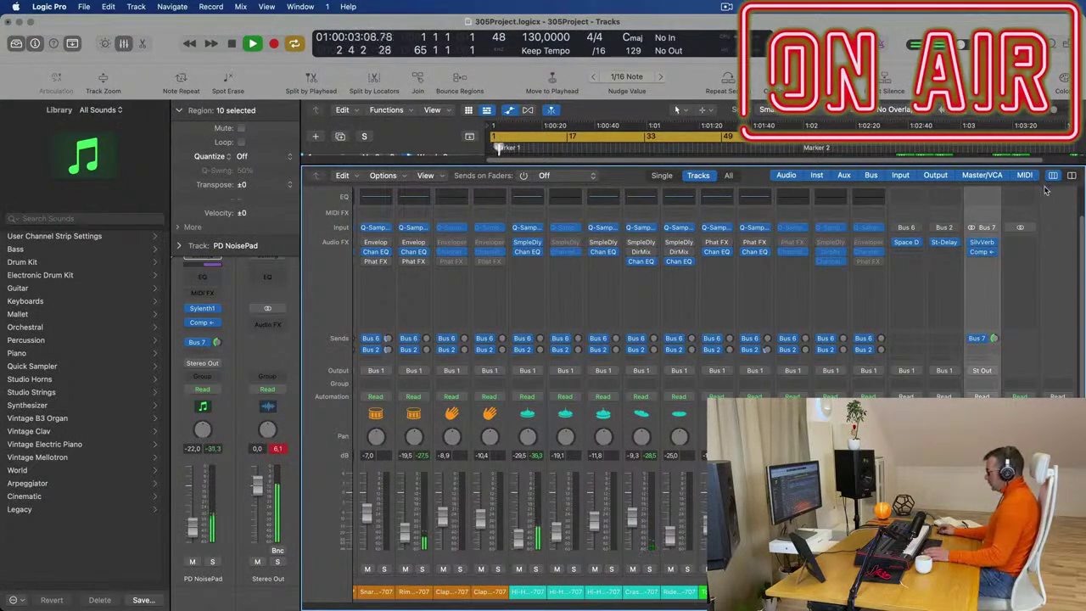
scroll(997, 272, right, 2)
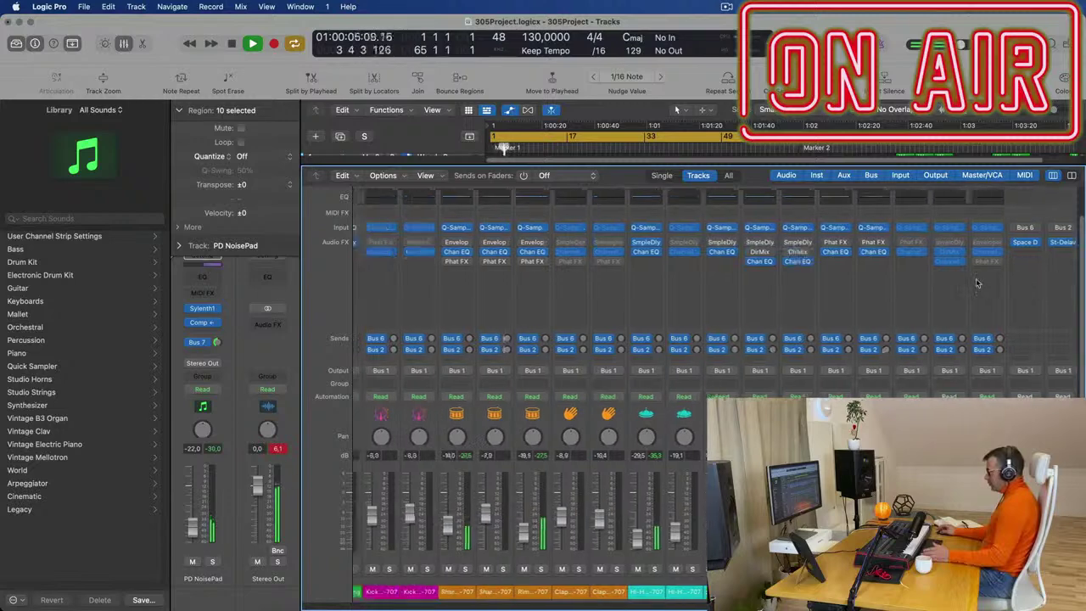
scroll(1002, 297, left, 2)
Turn the Bus 7 send on the Bus 7 reverb aux all the way down and remove the send
key(space)
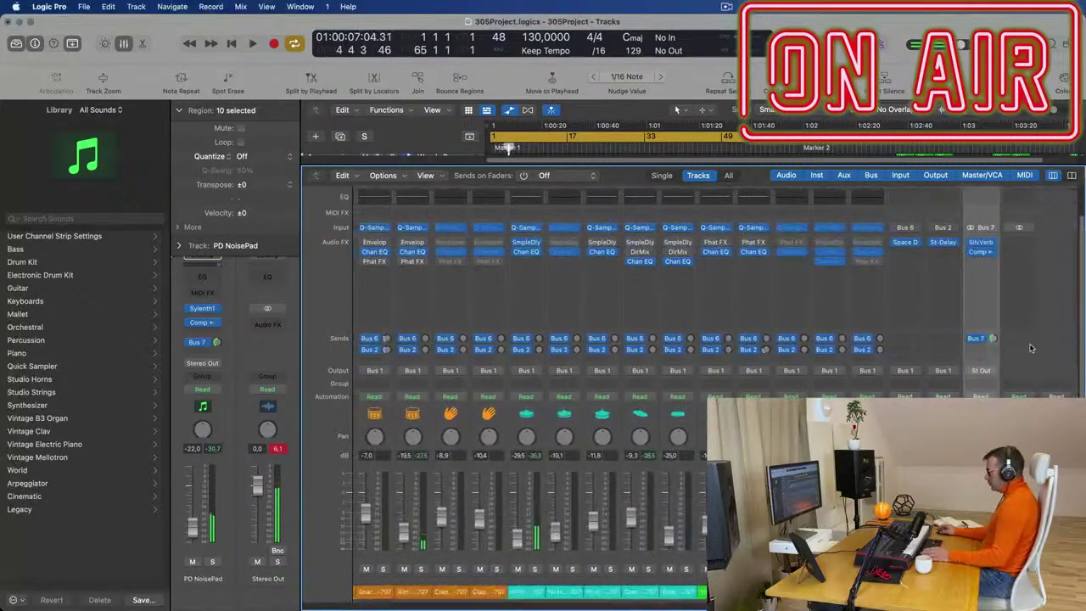
click(982, 340)
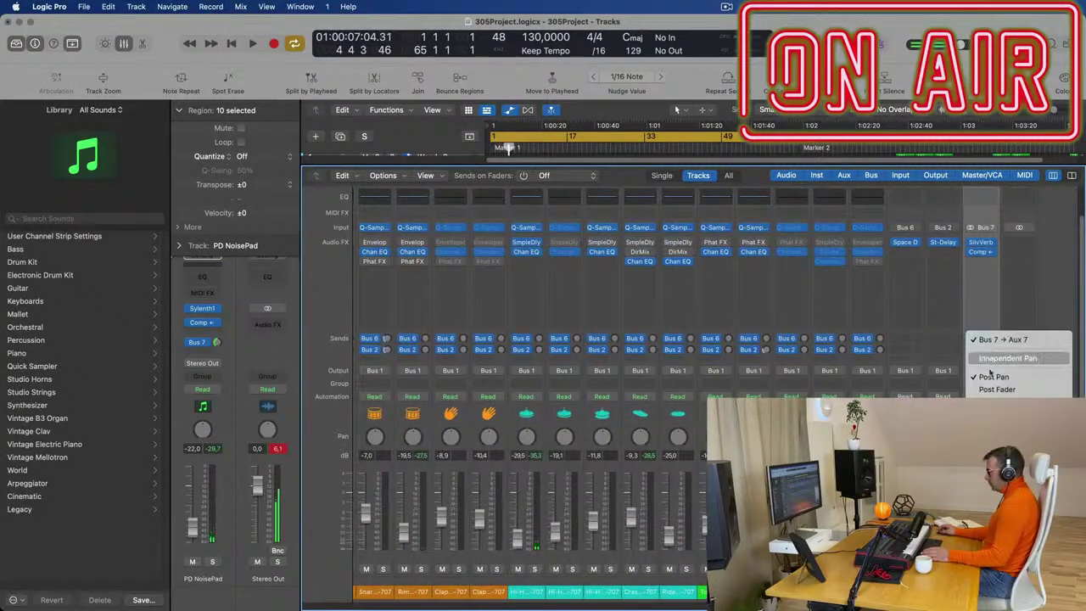
click(1018, 294)
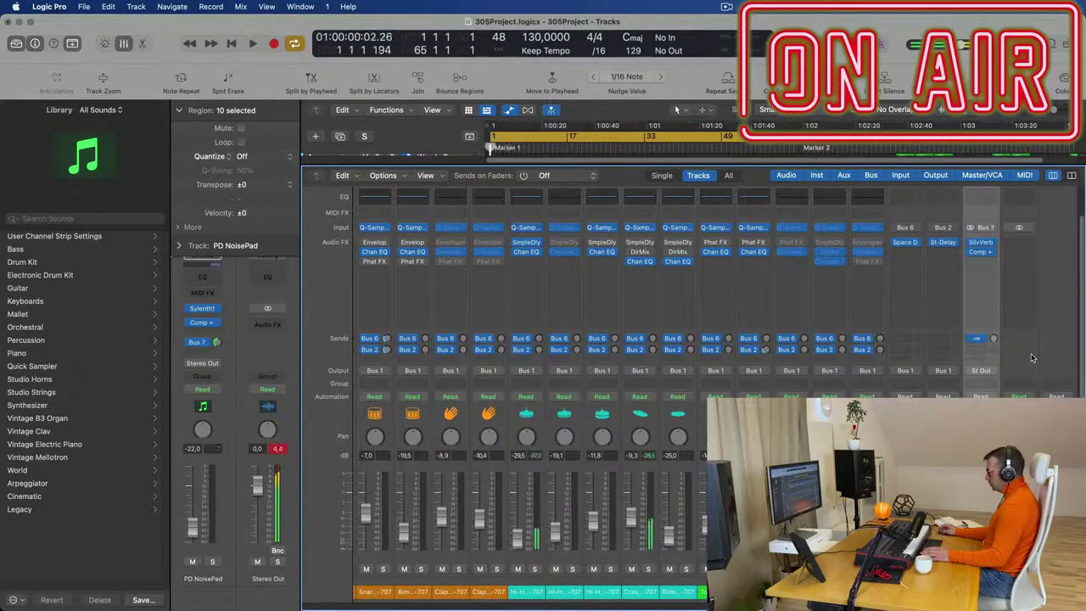
click(983, 342)
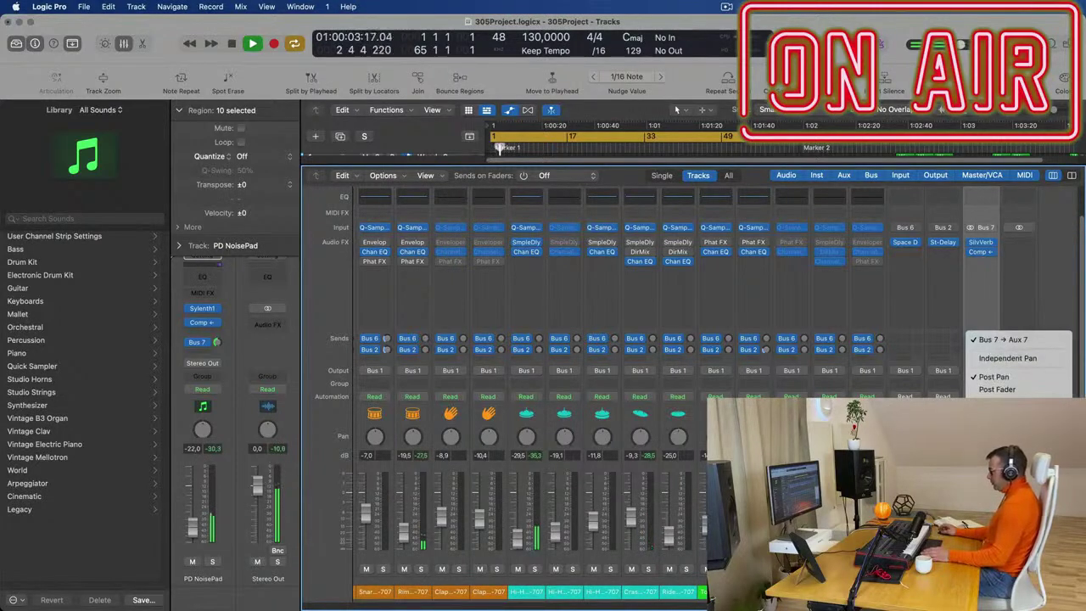
click(990, 358)
key(space)
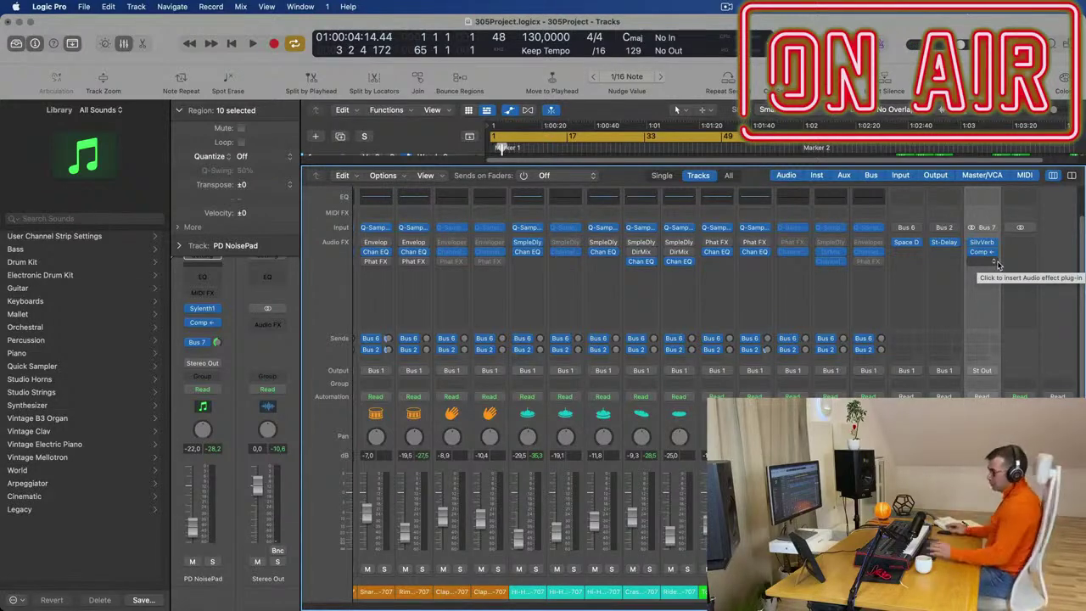
Replay the intro from the beginning to check the sound, and close the mixer
key(Return)
key(space)
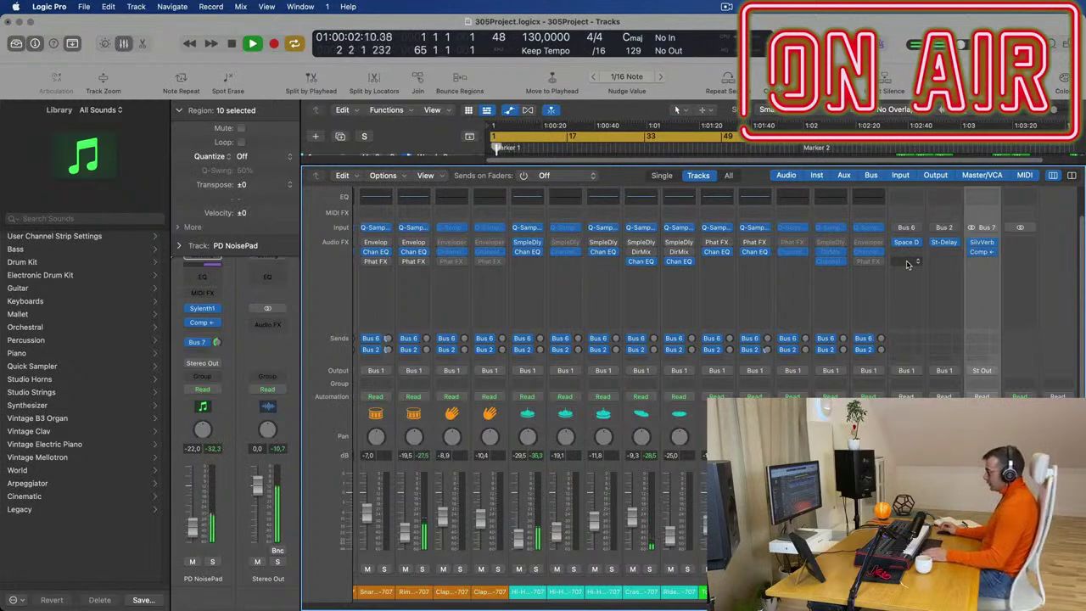
key(x)
key(space)
key(Return)
key(space)
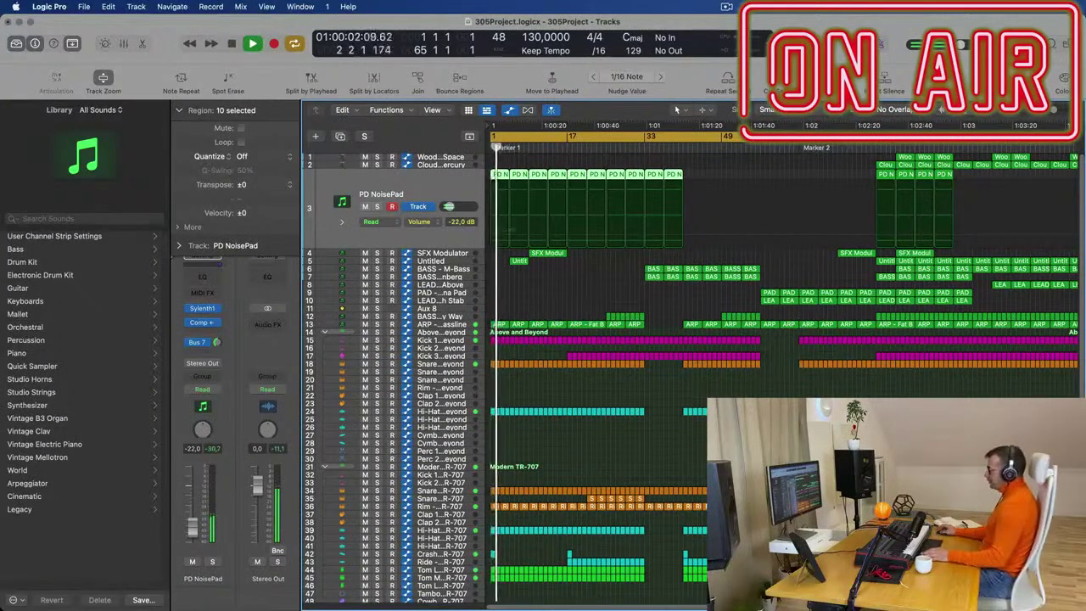
Set the cycle range to bars 57 to 73 and touch the high-cut frequency in Aux 8's Channel EQ to bring up its automation
drag(762, 137, 839, 174)
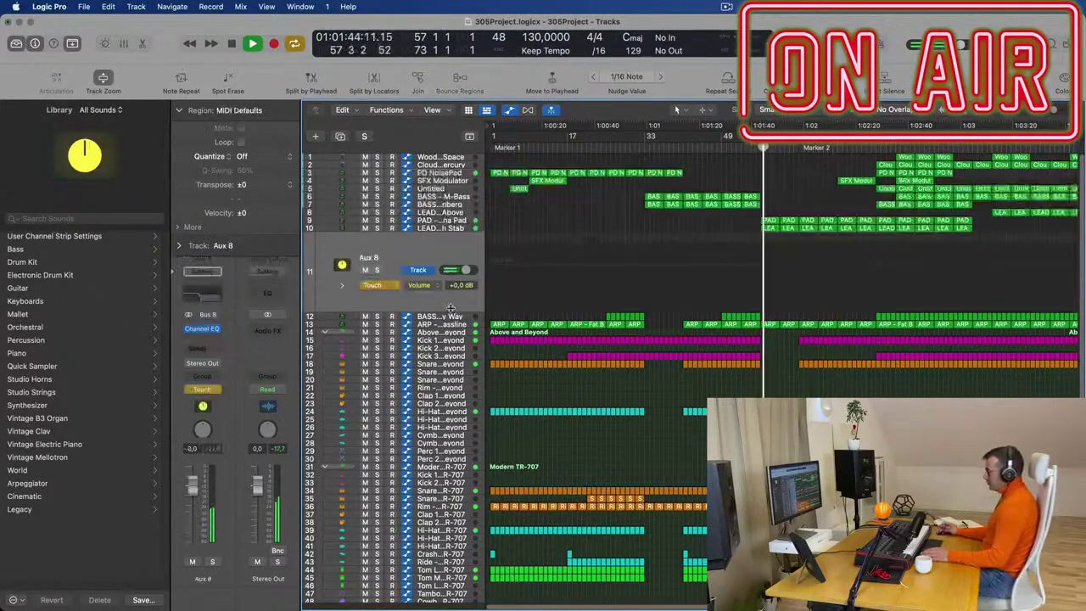
click(449, 309)
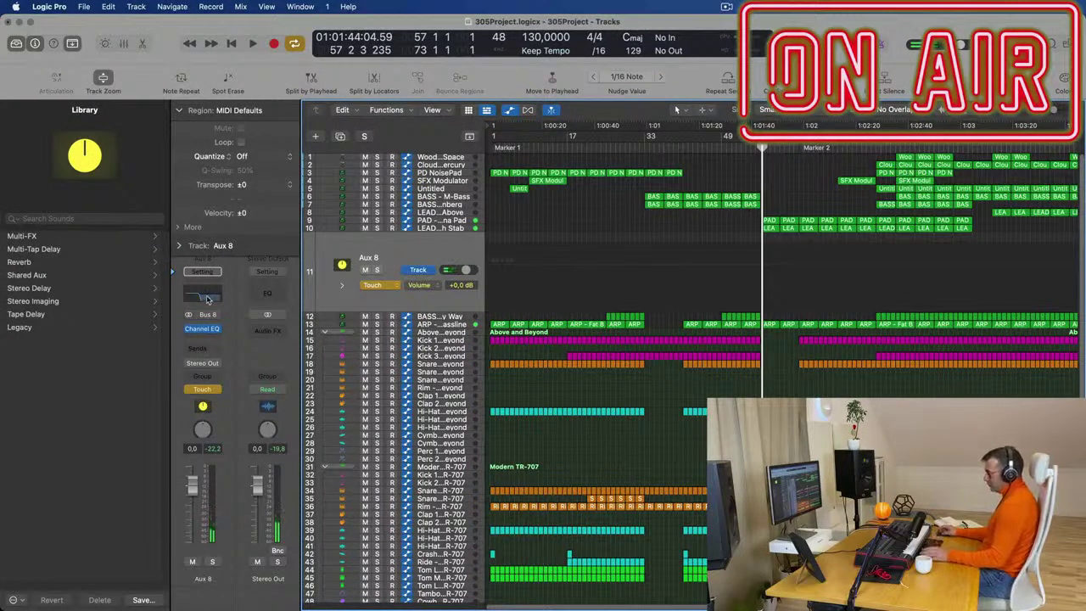
click(197, 297)
drag(456, 585, 284, 79)
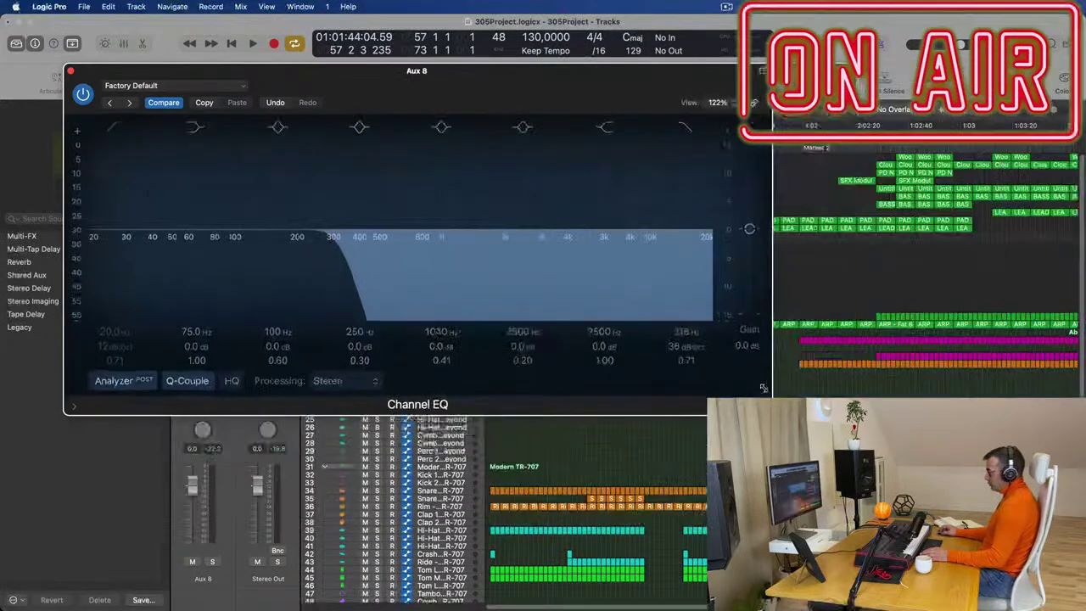
drag(533, 72, 658, 195)
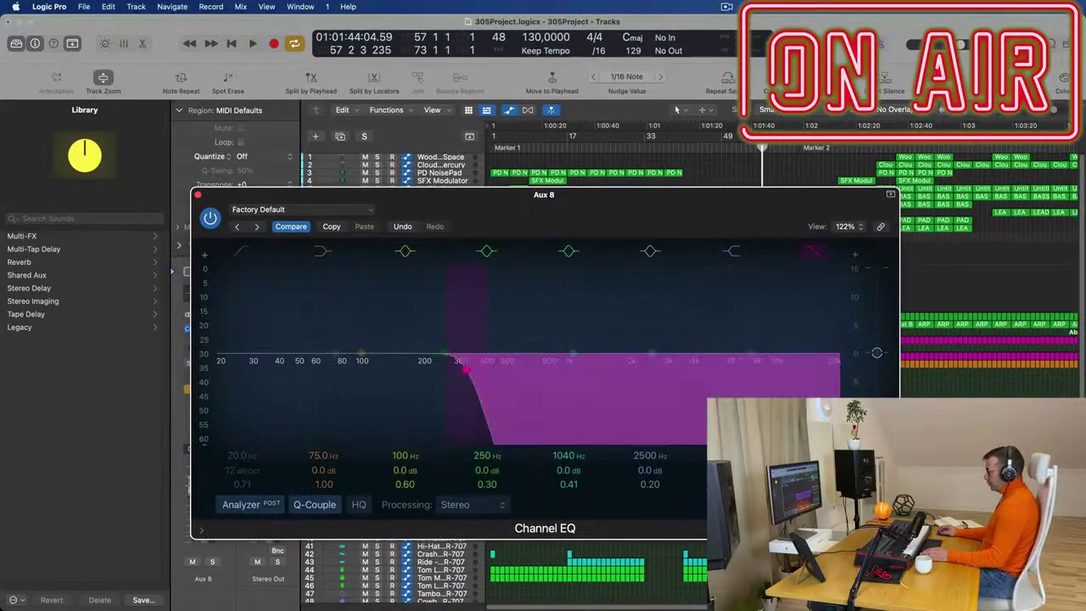
key(space)
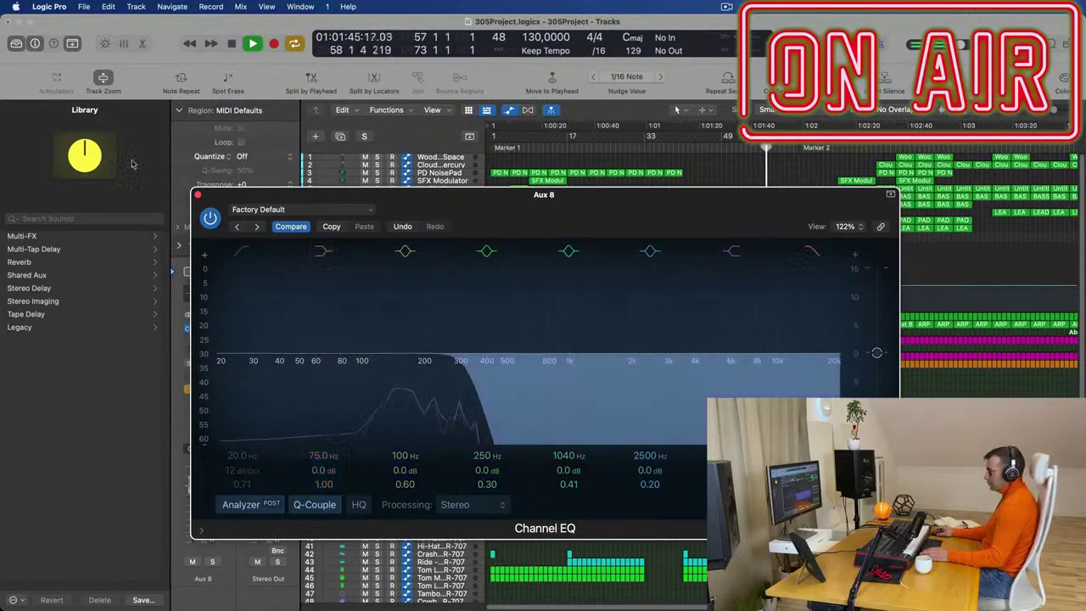
click(198, 195)
key(space)
Draw a high-cut frequency automation ramp on Aux 8, rising from bar 57 to 3500 Hz near Marker 2, and audition it
click(762, 290)
drag(768, 289, 803, 265)
key(space)
key(space)
key(space)
key(space)
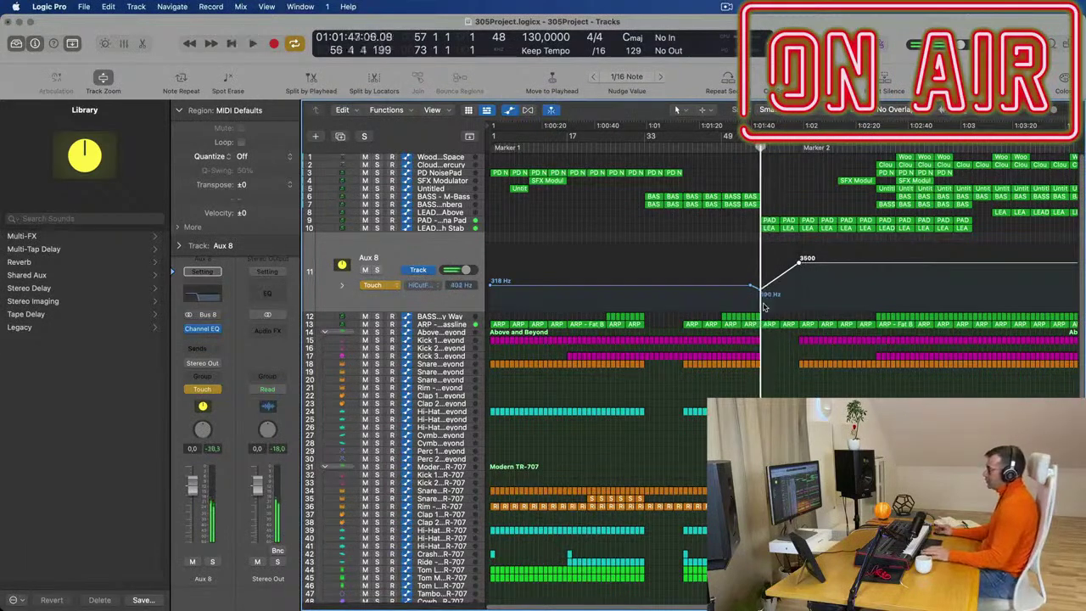
Lower the filter cutoff automation on the ARP - Fat Bassline track to 0.810 at the start of its region at bar 57
click(446, 325)
key(space)
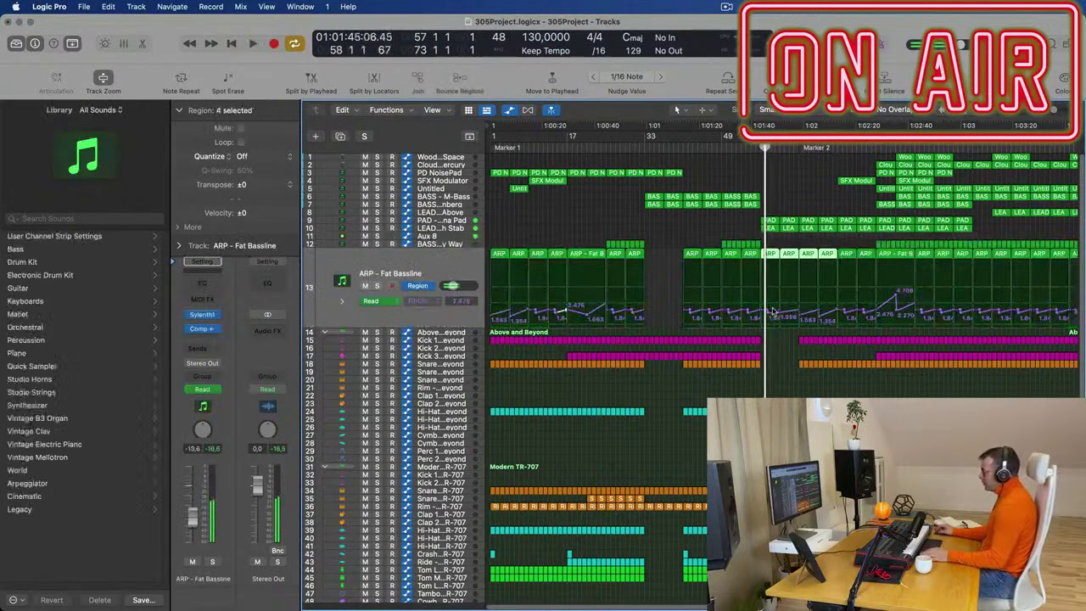
drag(771, 313, 768, 317)
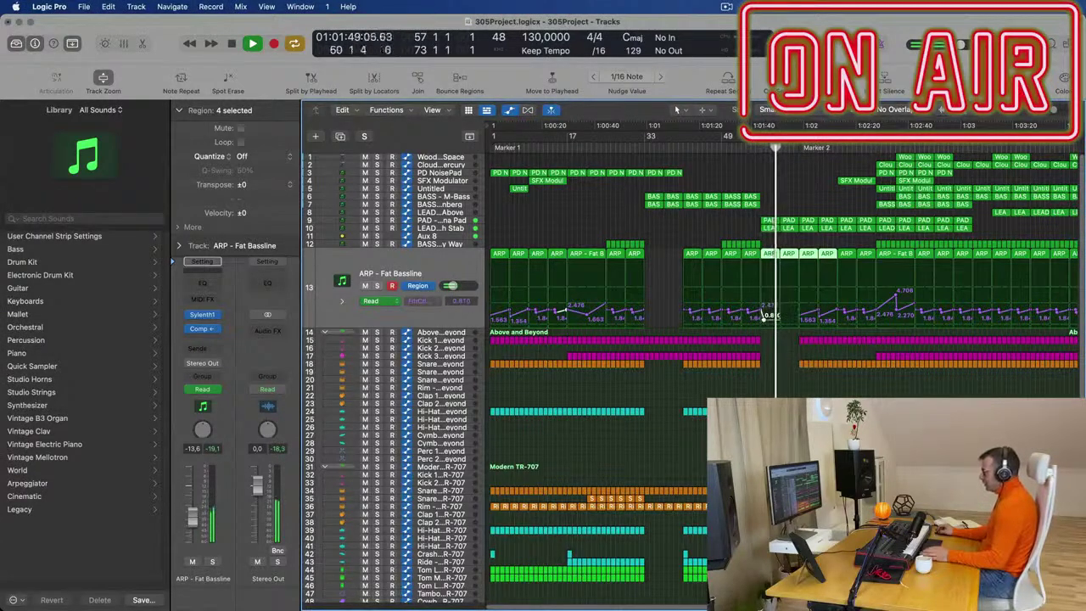
scroll(770, 316, up, 5)
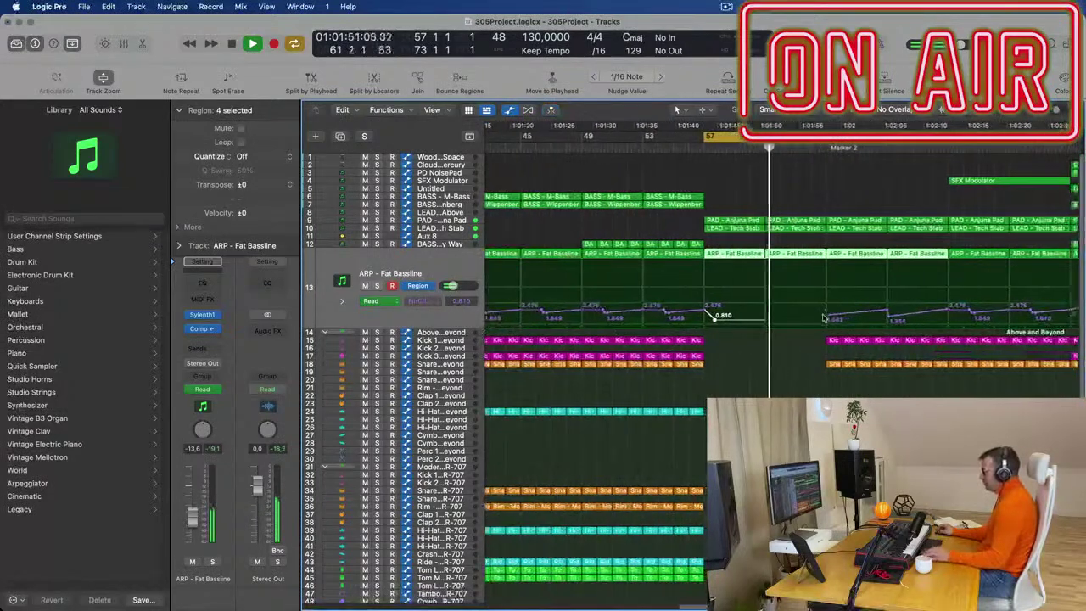
click(827, 317)
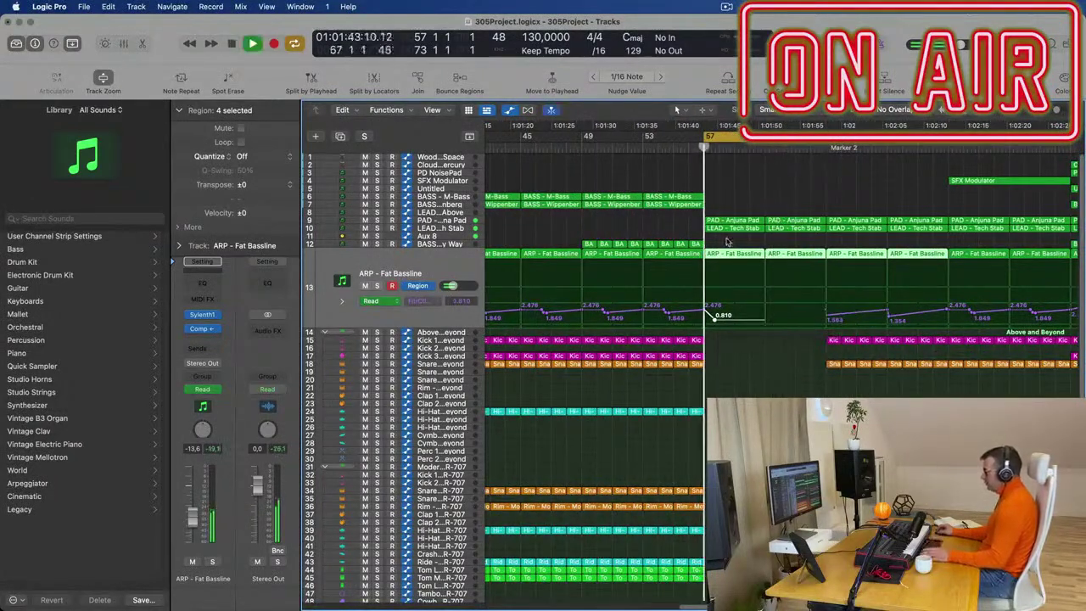
Join the four selected ARP - Fat Bassline regions from bar 57 into one region and restart playback
key(super+j)
key(space)
key(space)
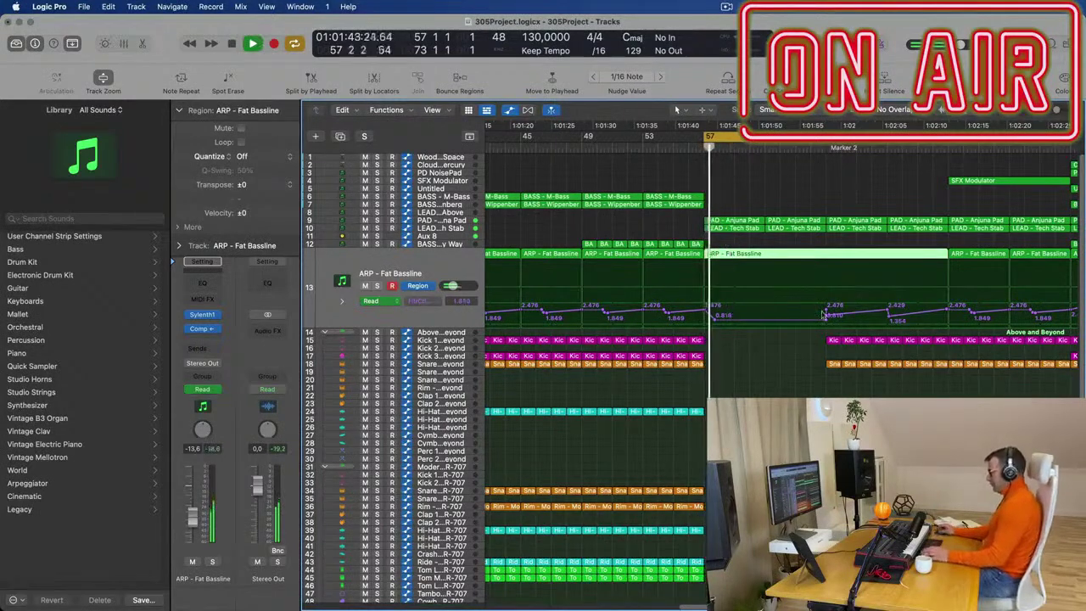
Reshape the joined ARP region's cutoff automation into one rising ramp that starts at 1.230 at bar 57, and replay it
drag(831, 321, 711, 316)
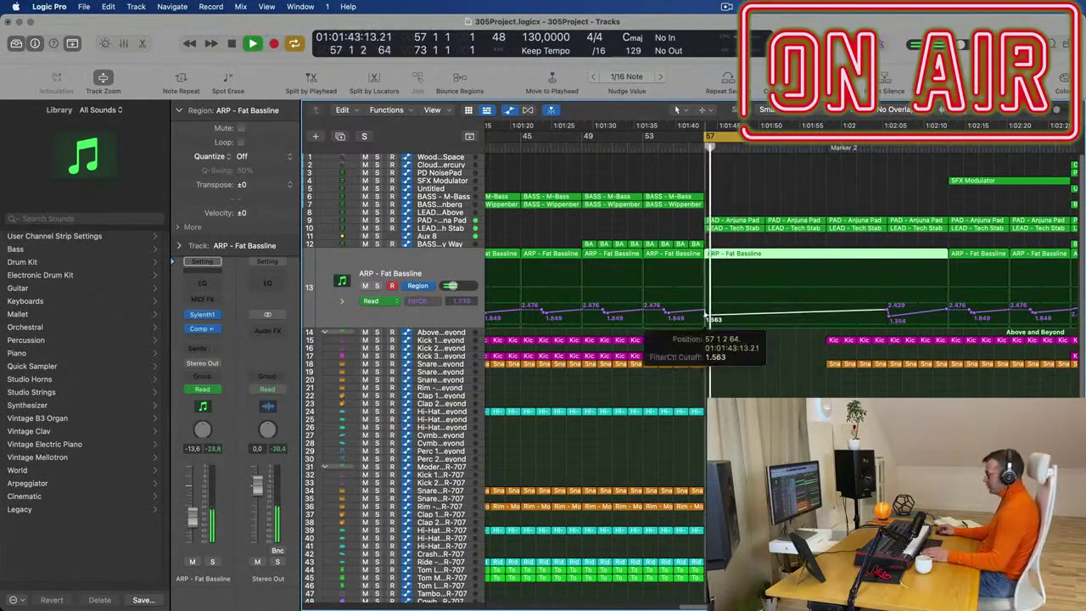
drag(707, 321, 705, 316)
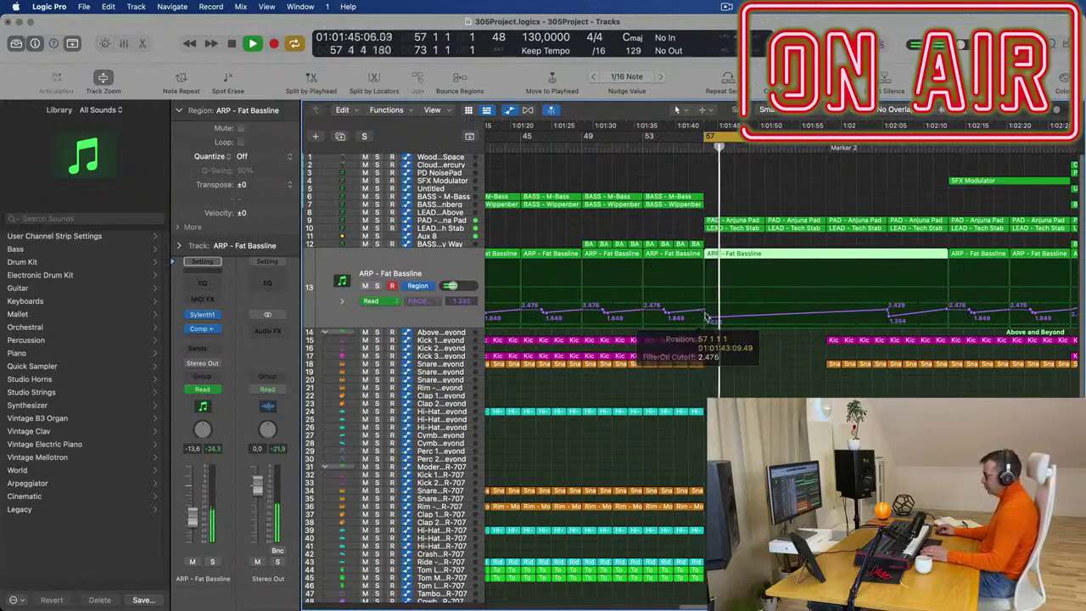
key(space)
key(space)
click(705, 319)
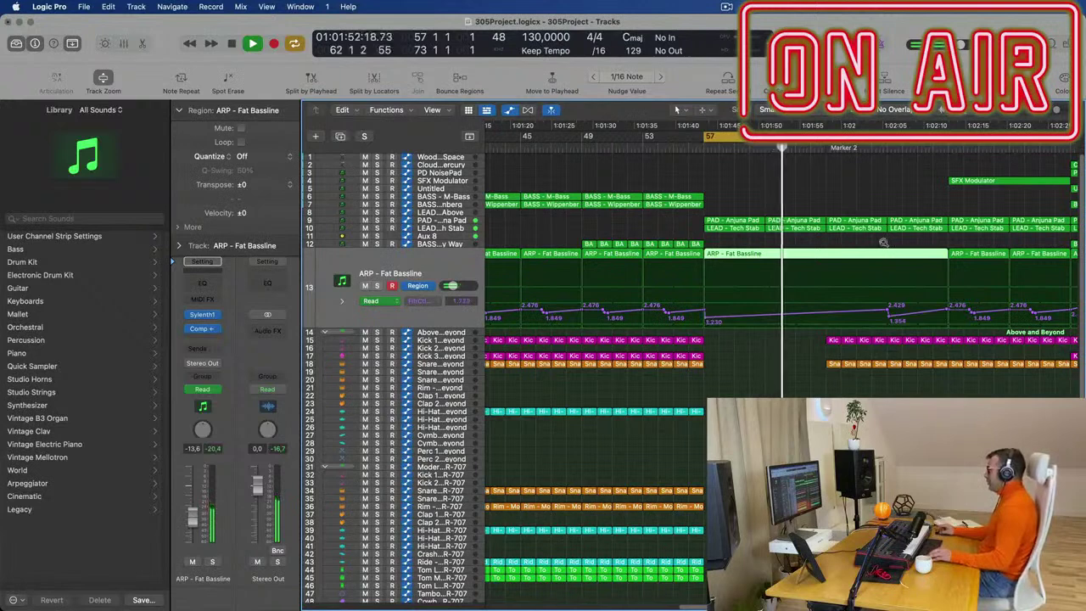
Move the upper end of the ARP cutoff ramp to the end of the joined region and replay it from bar 57
key(super+Left)
key(super+Left)
key(super+Left)
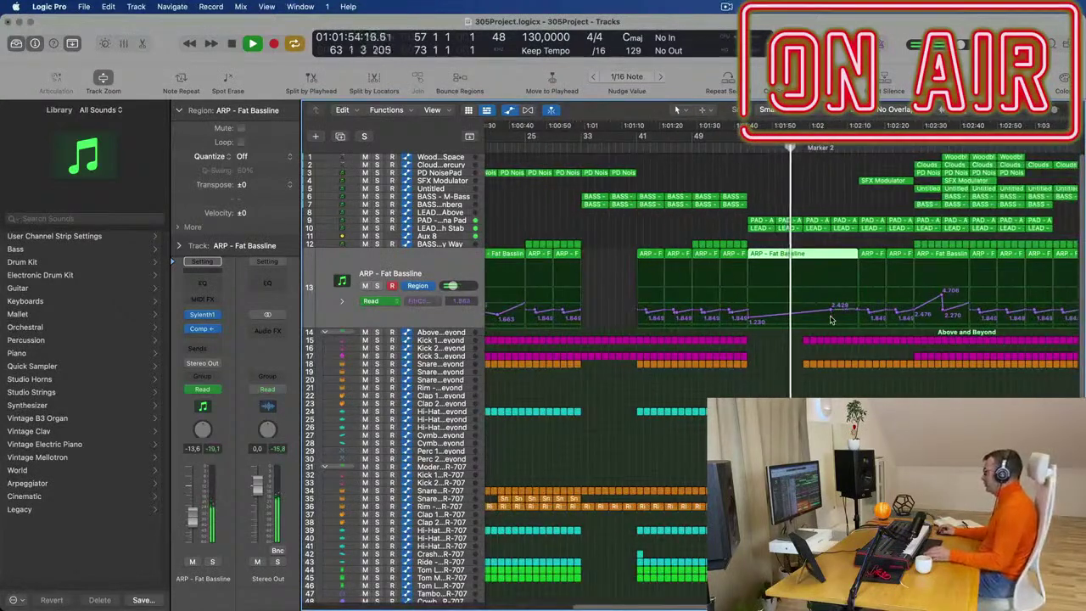
drag(831, 311, 861, 309)
key(space)
key(space)
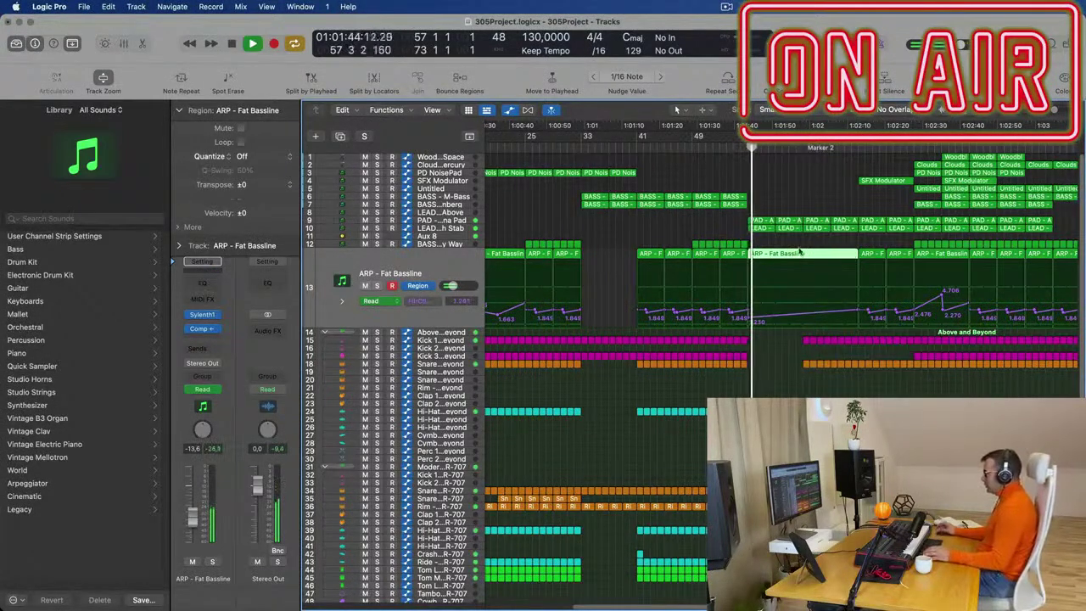
Lower the top point of Aux 8's high-cut frequency ramp near Marker 2 to 1900 Hz
click(449, 238)
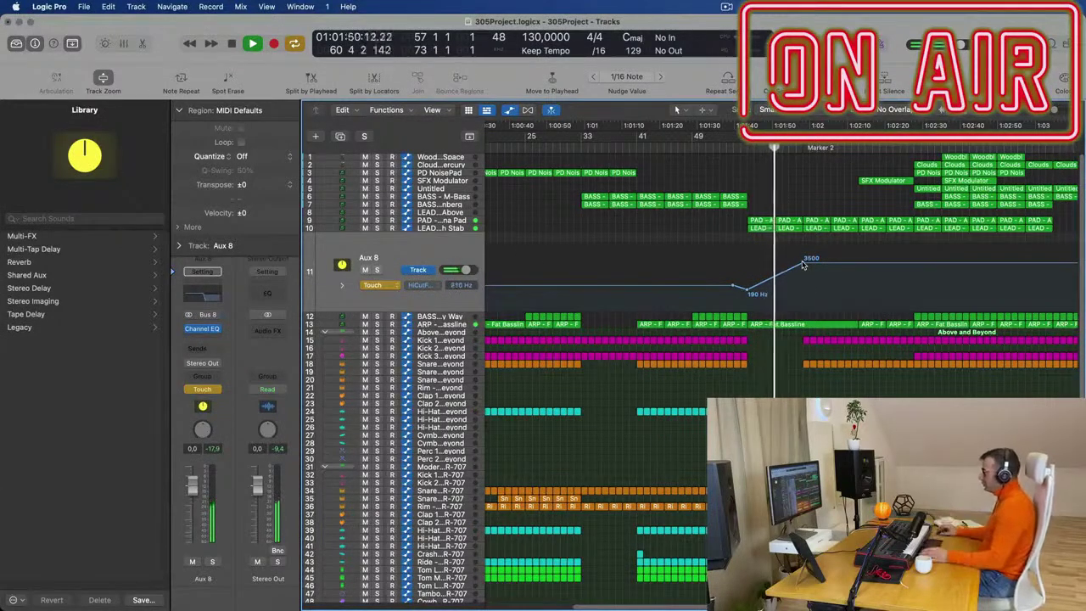
mouse_move(804, 263)
mouse_down()
mouse_move(803, 248)
mouse_move(798, 280)
mouse_move(800, 269)
mouse_up()
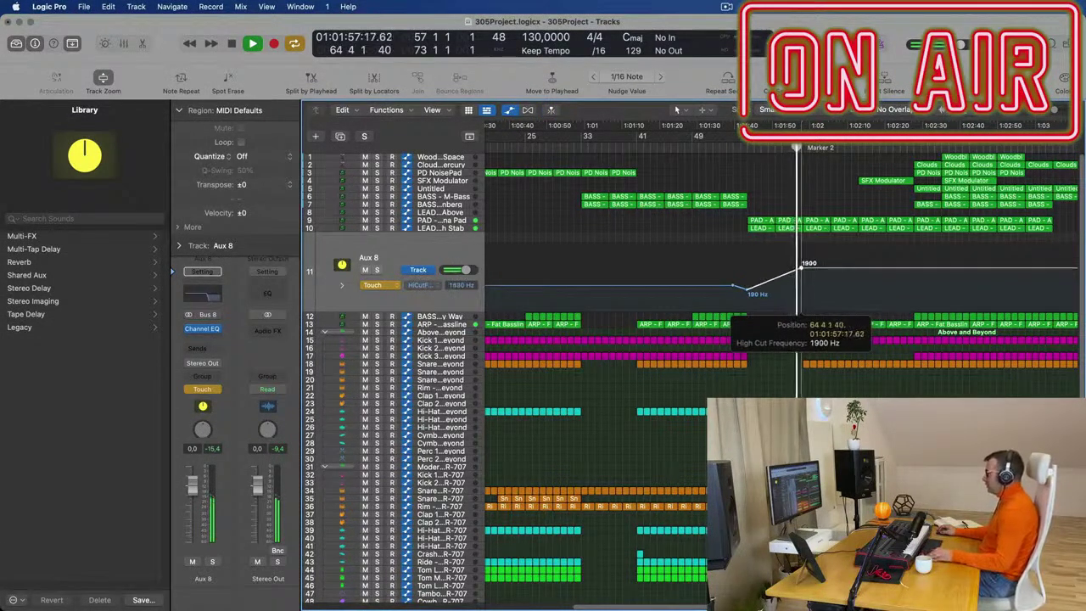
click(801, 269)
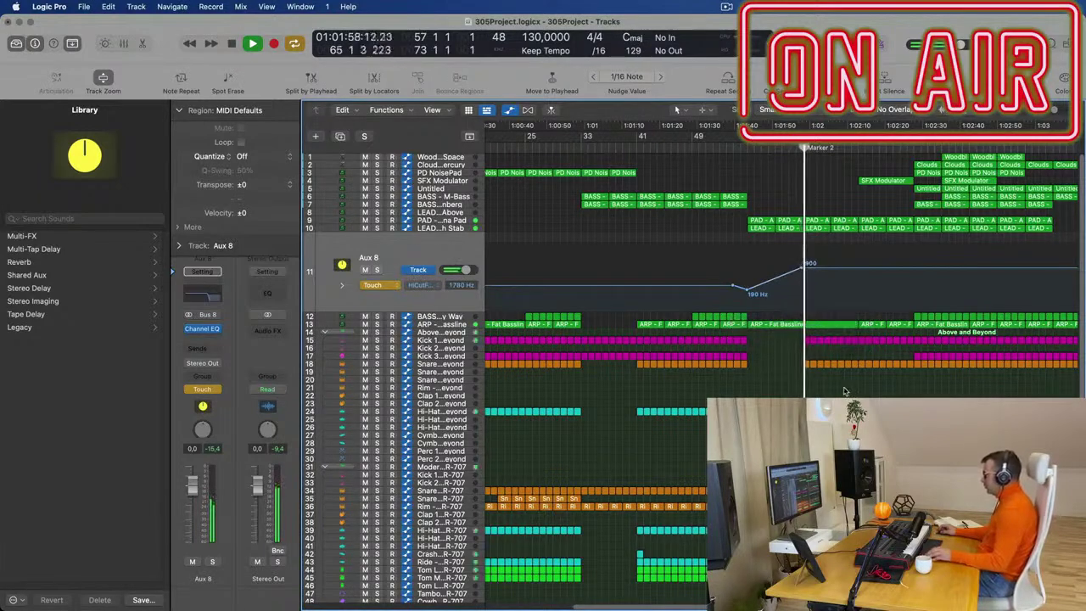
Delete the track 18 snare regions between Marker 2 and bar 73 and replay the cycle from bar 57
key(super+Right)
key(super+Right)
key(super+Right)
key(super+Right)
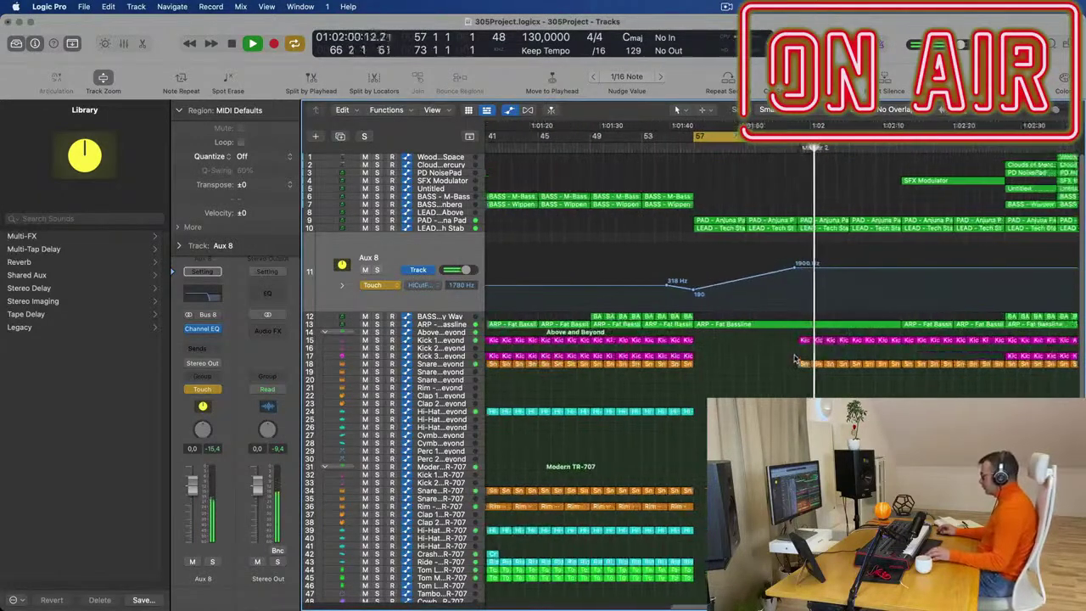
scroll(796, 360, down, 3)
drag(783, 559, 900, 559)
key(Delete)
scroll(912, 298, up, 3)
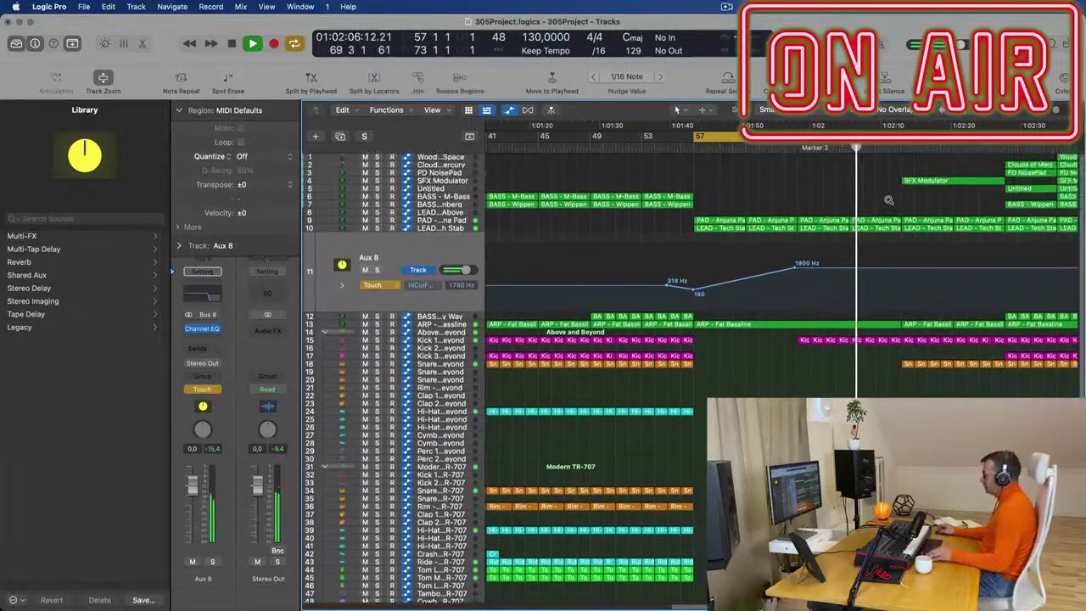
scroll(889, 200, down, 5)
key(Return)
scroll(792, 202, right, 1)
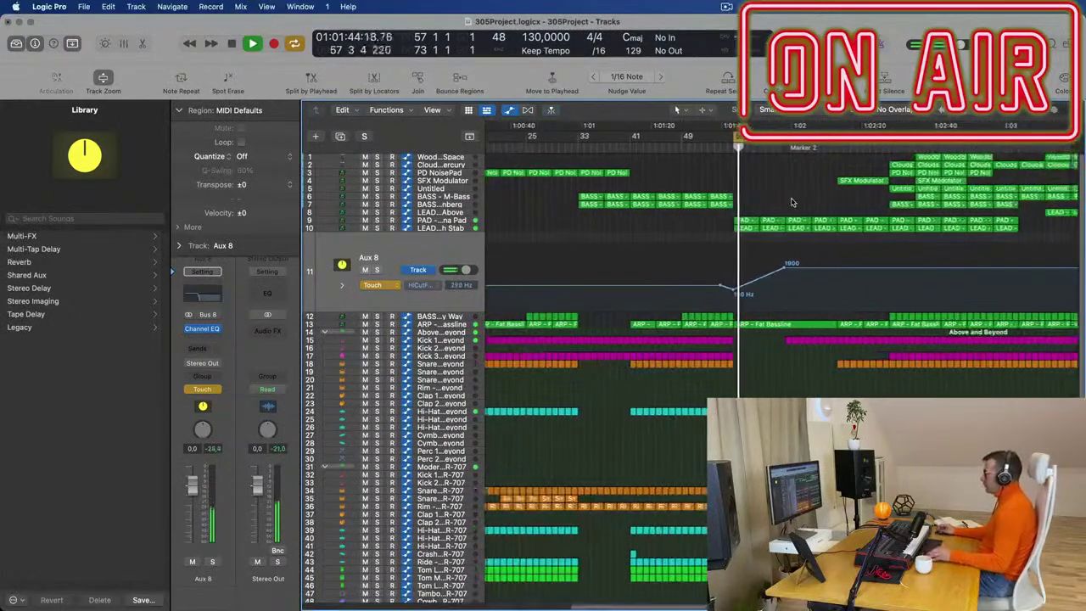
scroll(779, 242, down, 2)
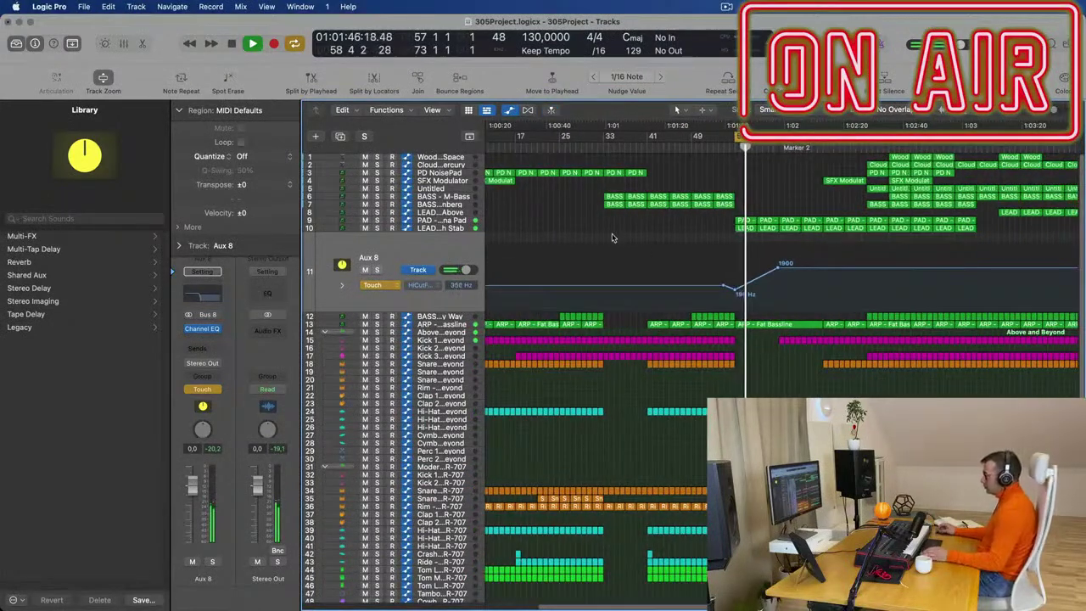
Add a Bus 8 send to Aux 8 and adjust its send level during playback
click(200, 348)
mouse_move(254, 366)
click(277, 206)
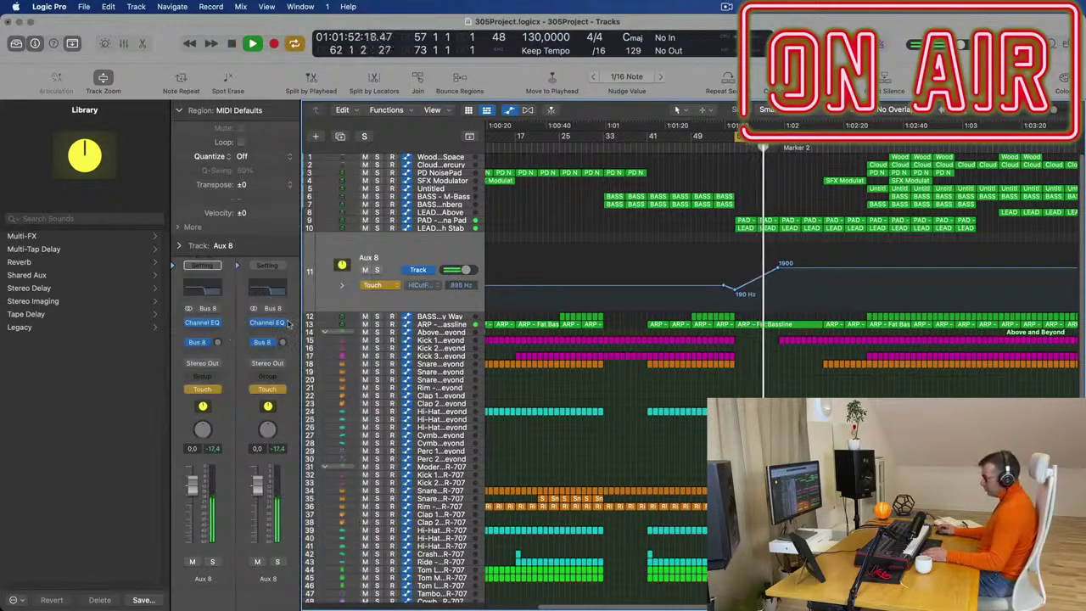
mouse_move(217, 351)
mouse_down()
mouse_move(217, 339)
mouse_move(218, 360)
mouse_up()
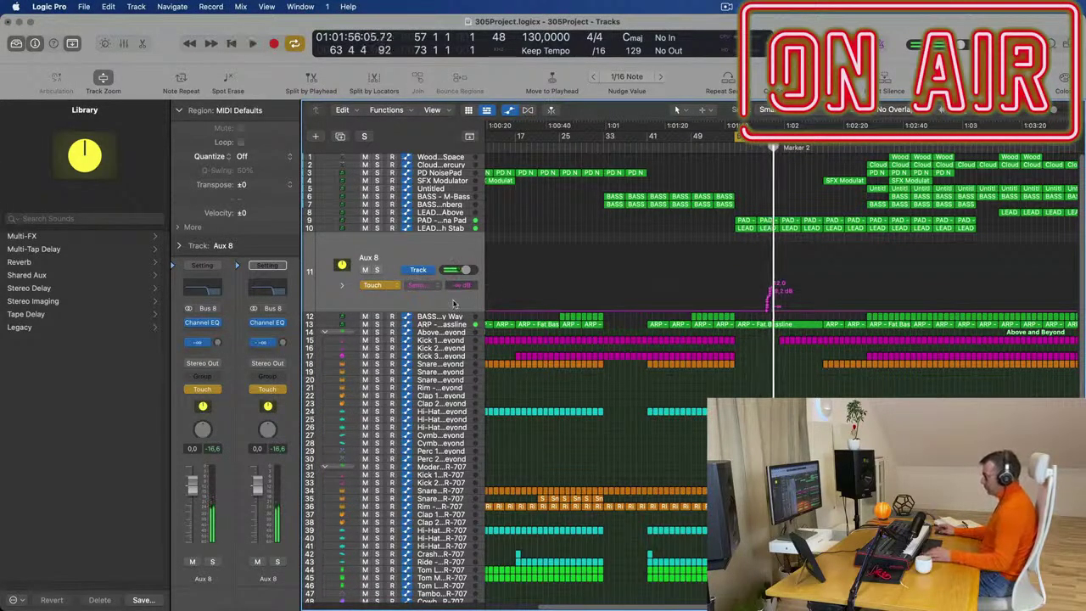
Switch Aux 8's automation mode to Read and raise its send level to about -5.8 dB during playback
click(373, 286)
click(374, 276)
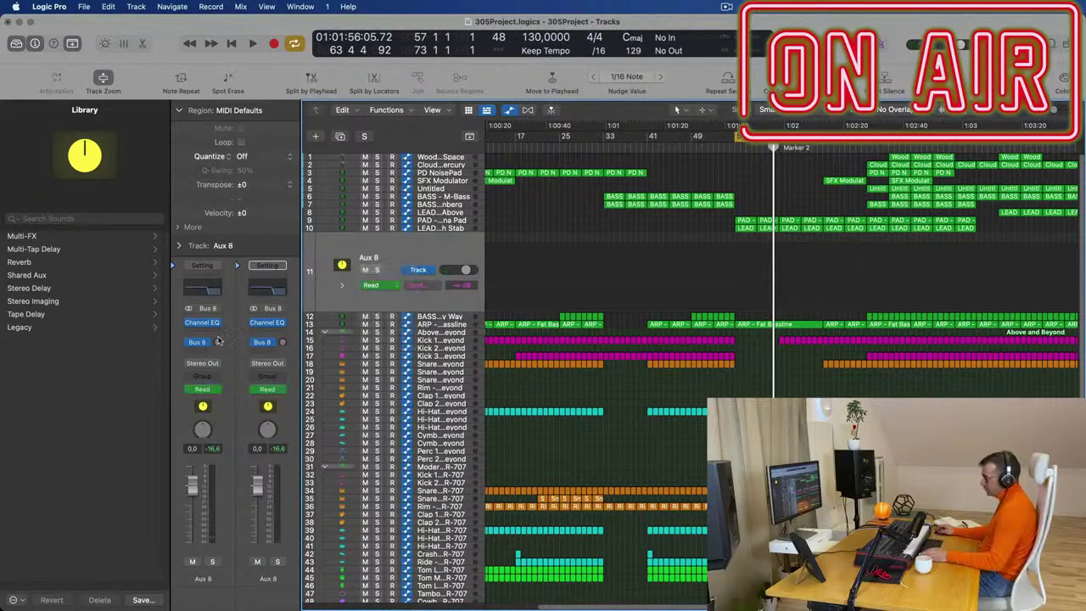
key(space)
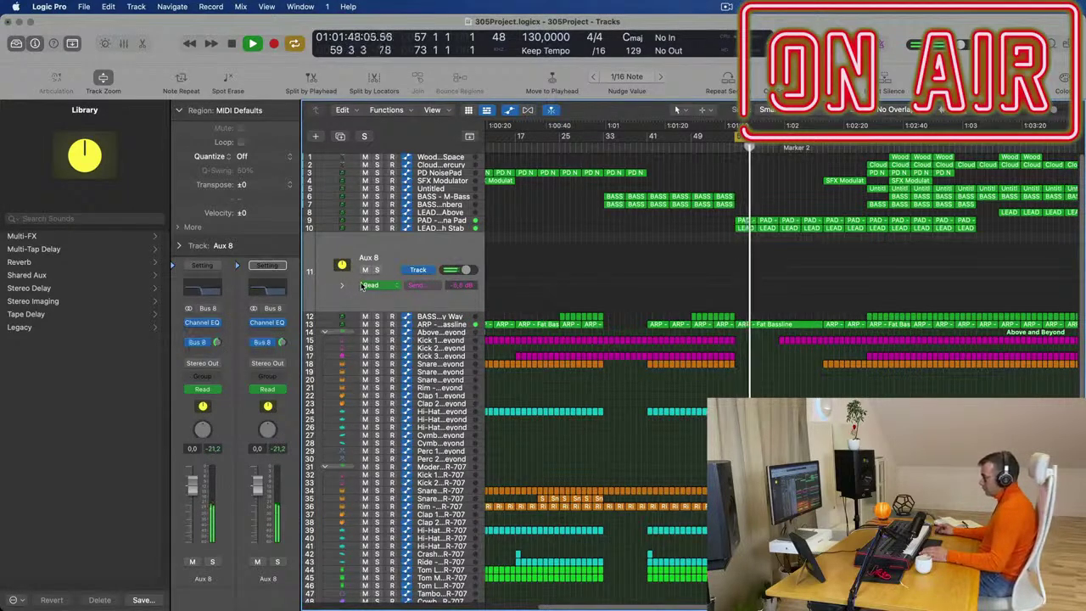
Reroute the Aux 8 send from Bus 8 to Bus 7 and audition it from bar 57
click(202, 344)
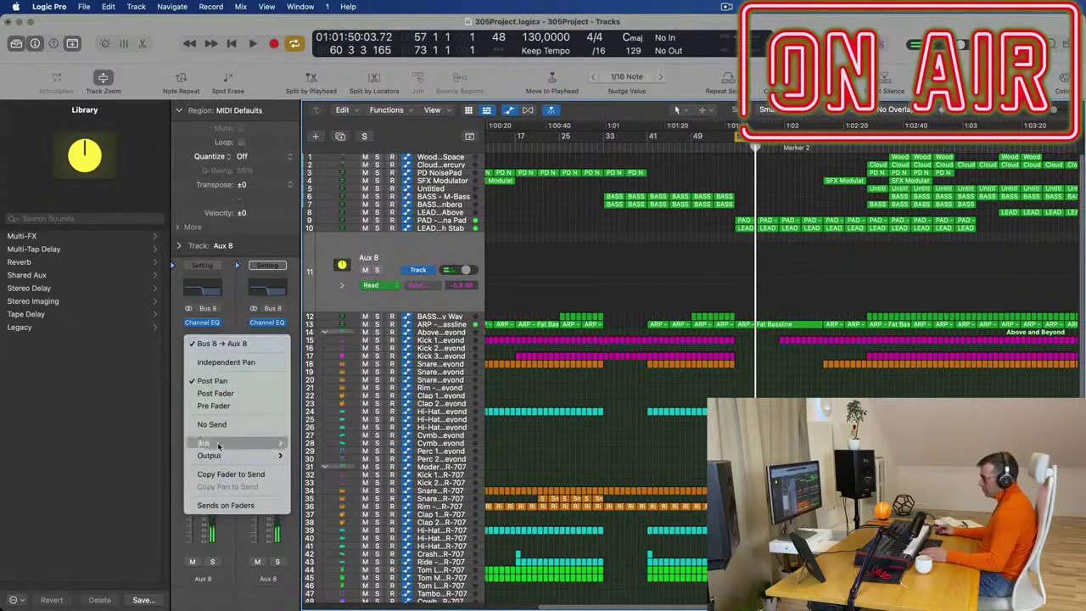
mouse_move(242, 443)
click(331, 195)
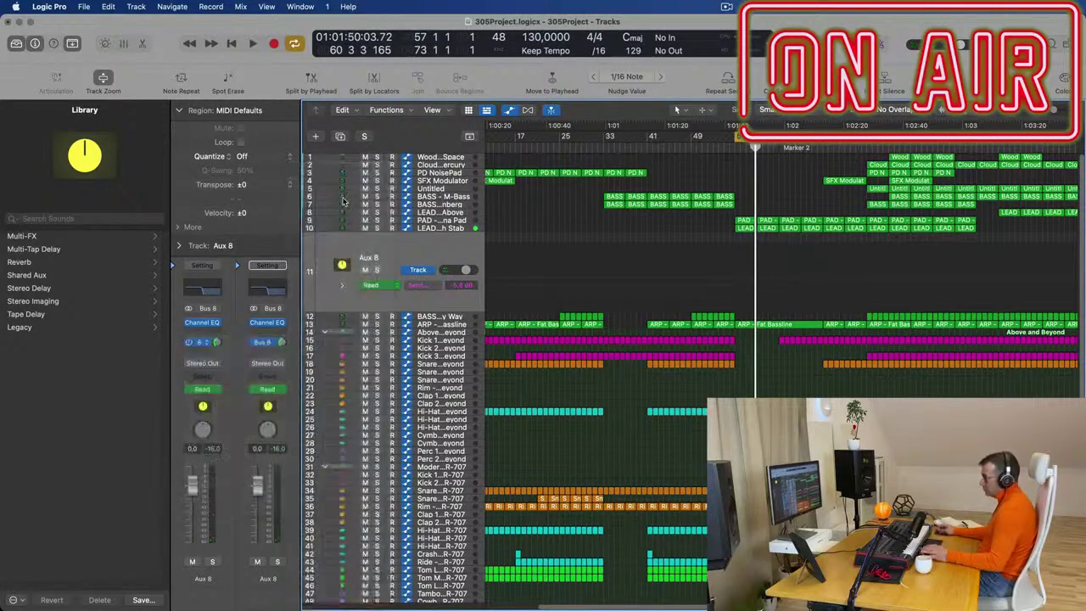
key(space)
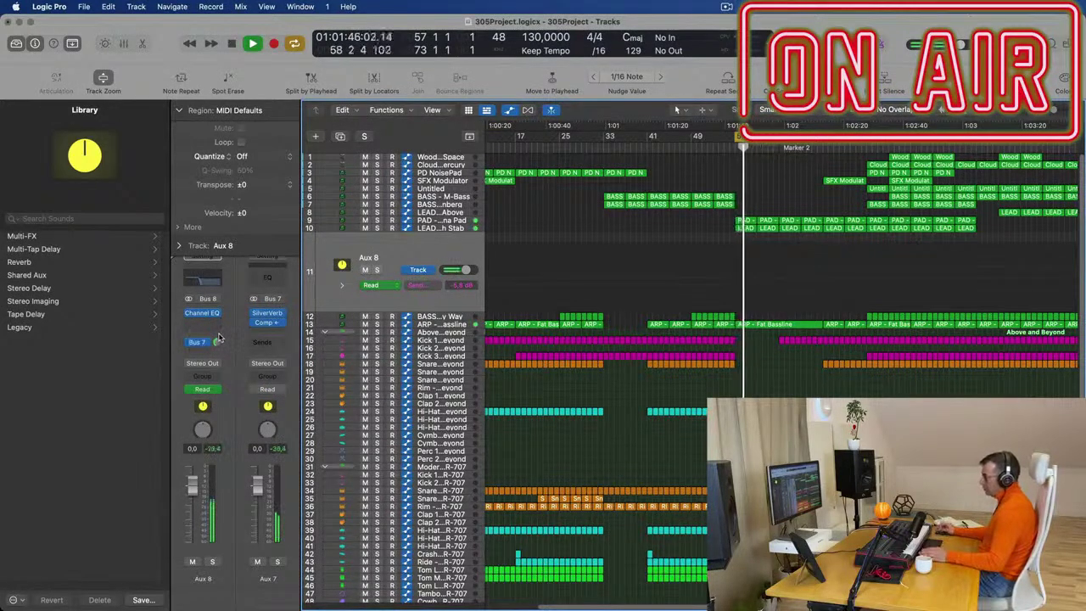
scroll(742, 214, up, 1)
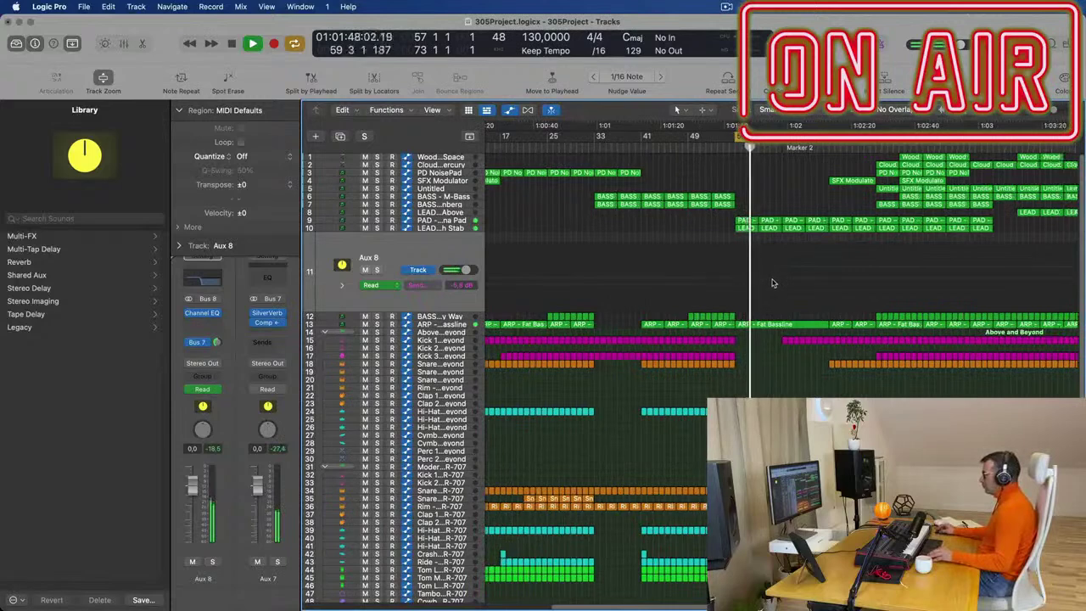
Lower the starting point of the ARP - Fat Bassline cutoff ramp at bar 57 to 0.730
click(464, 325)
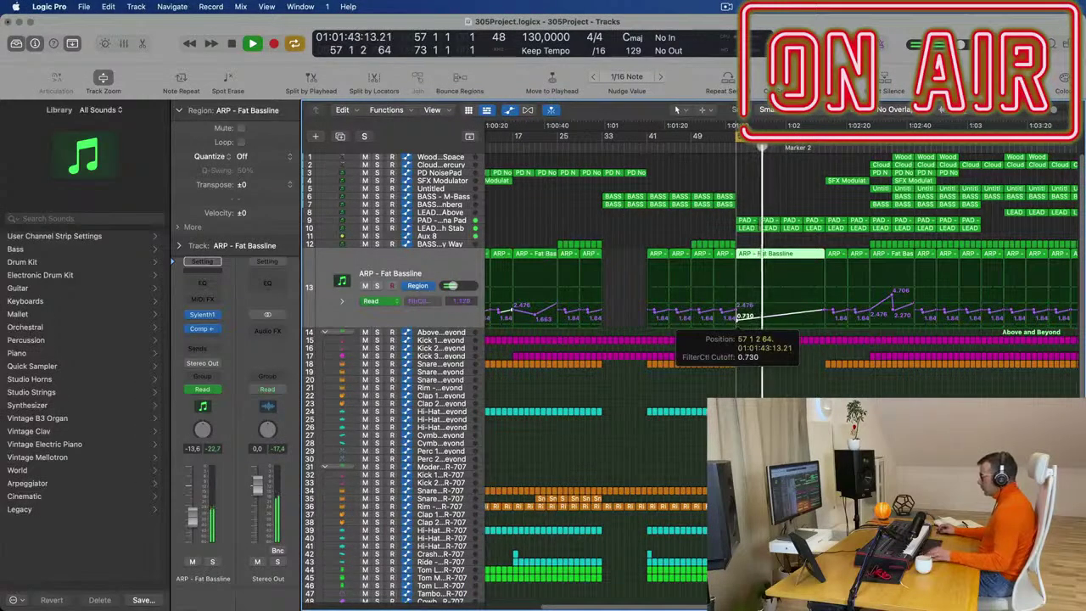
scroll(739, 320, down, 1)
scroll(747, 314, down, 1)
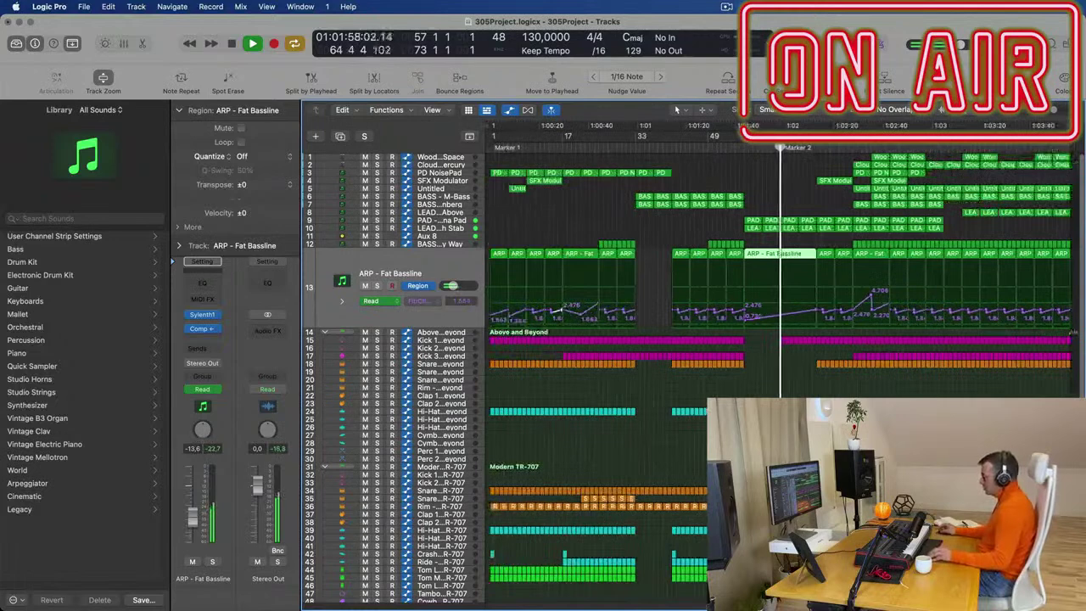
Reshape the Above and Beyond low-cut automation after Marker 2: start at 141 Hz, remove the 8250 Hz peak, and end the rise at 175 Hz
click(462, 335)
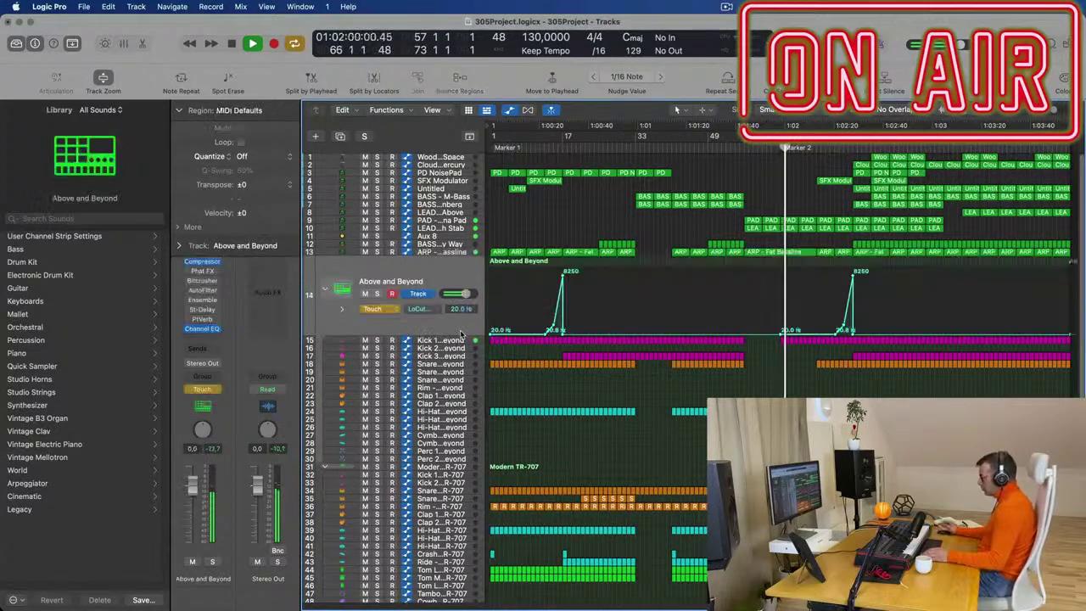
drag(837, 334, 781, 336)
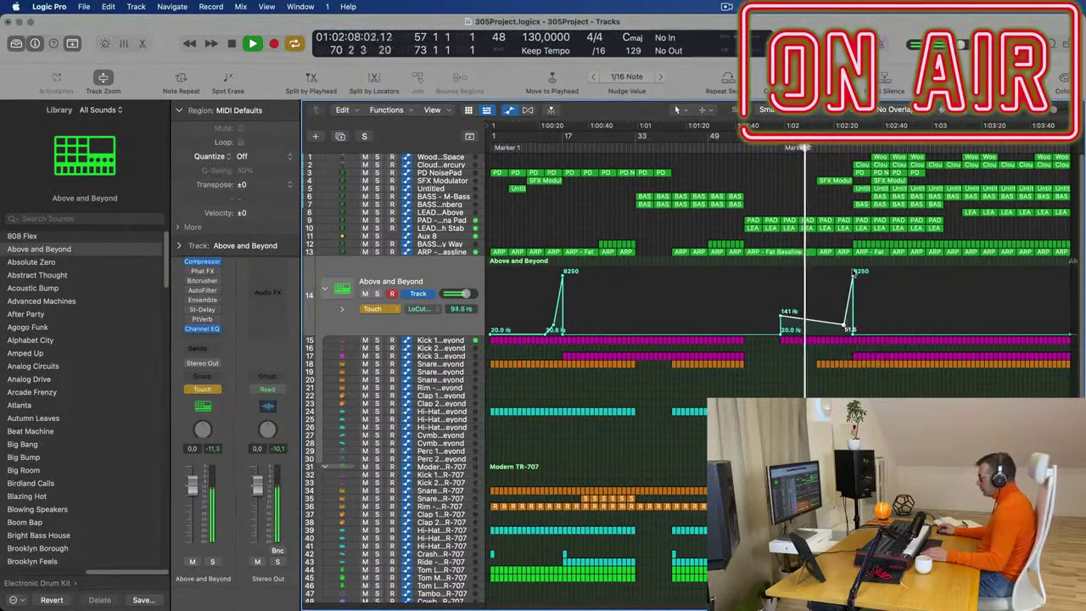
click(853, 272)
drag(847, 330, 840, 313)
key(super+Right)
key(super+Right)
key(super+Right)
key(super+Right)
key(super+Right)
key(super+Right)
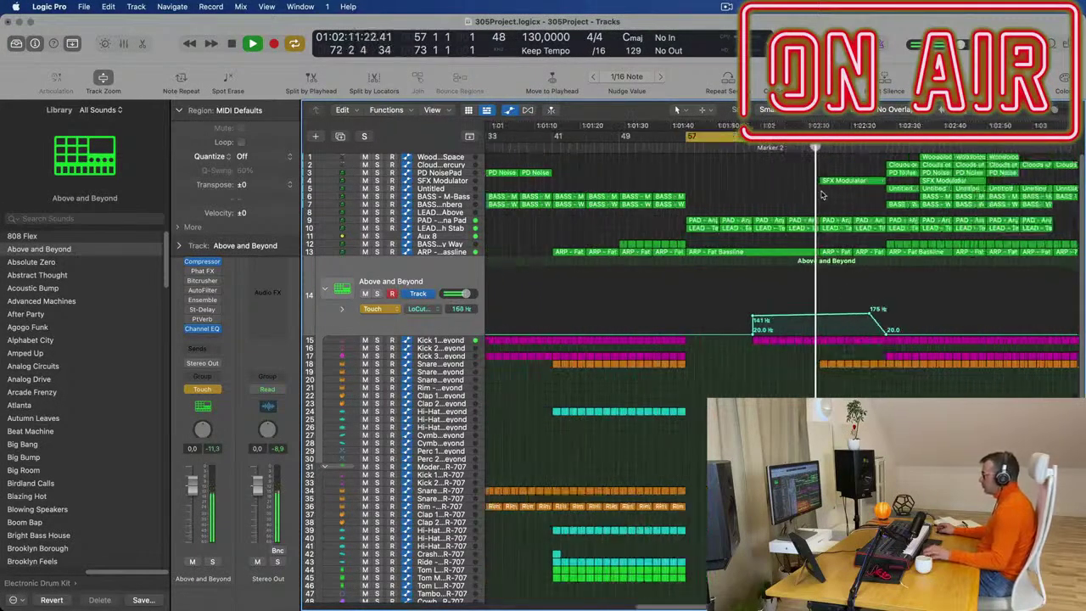
Replay the cycle from bar 57 and check Aux 8 through the Marker 2 transition
key(Return)
key(super+Right)
key(super+Left)
key(super+Left)
key(super+Left)
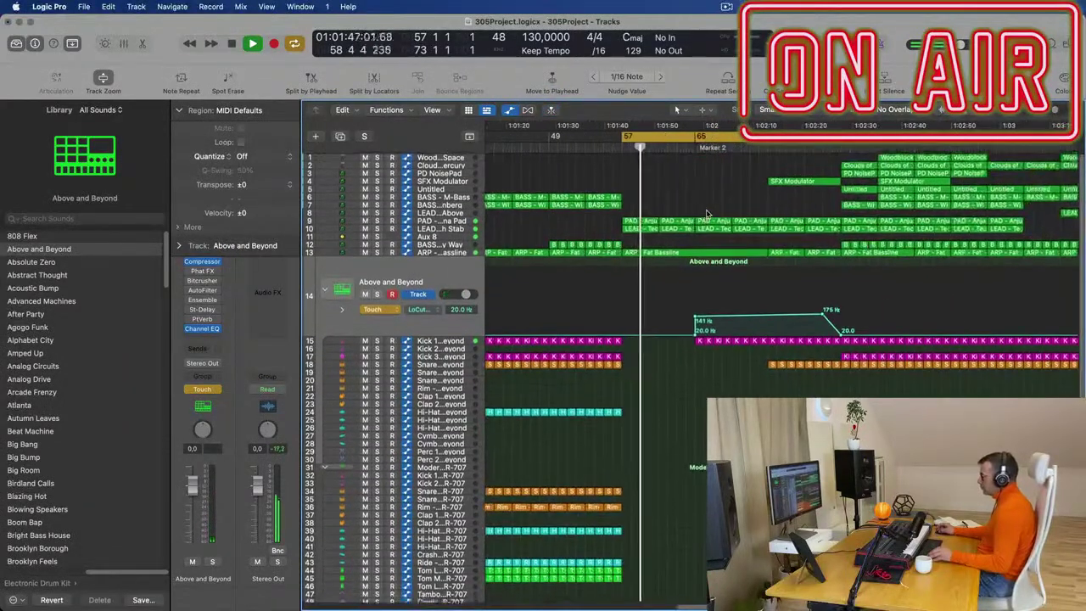
click(433, 234)
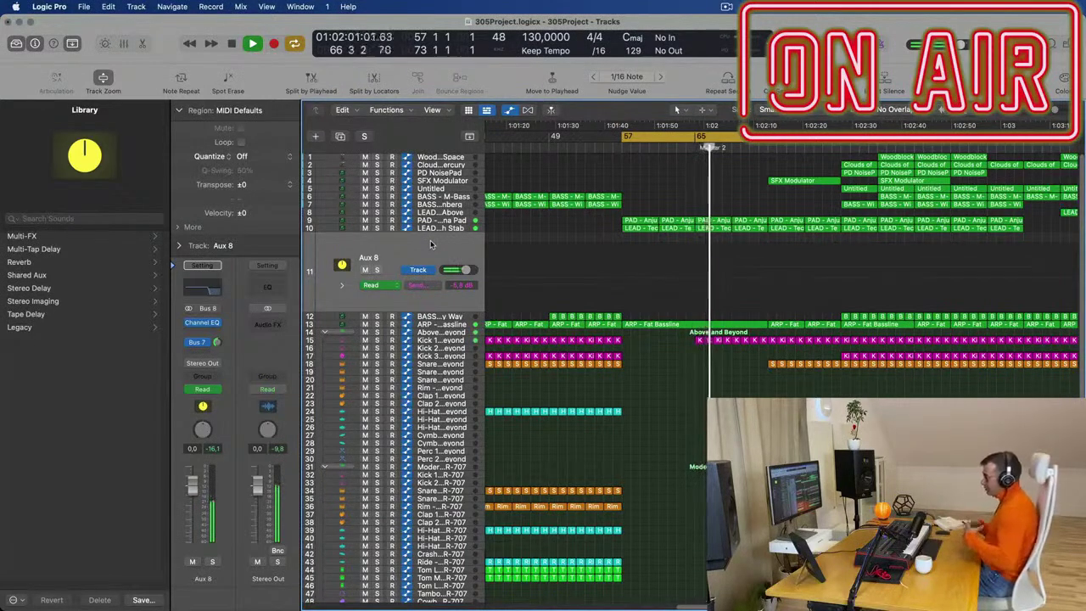
scroll(679, 388, up, 3)
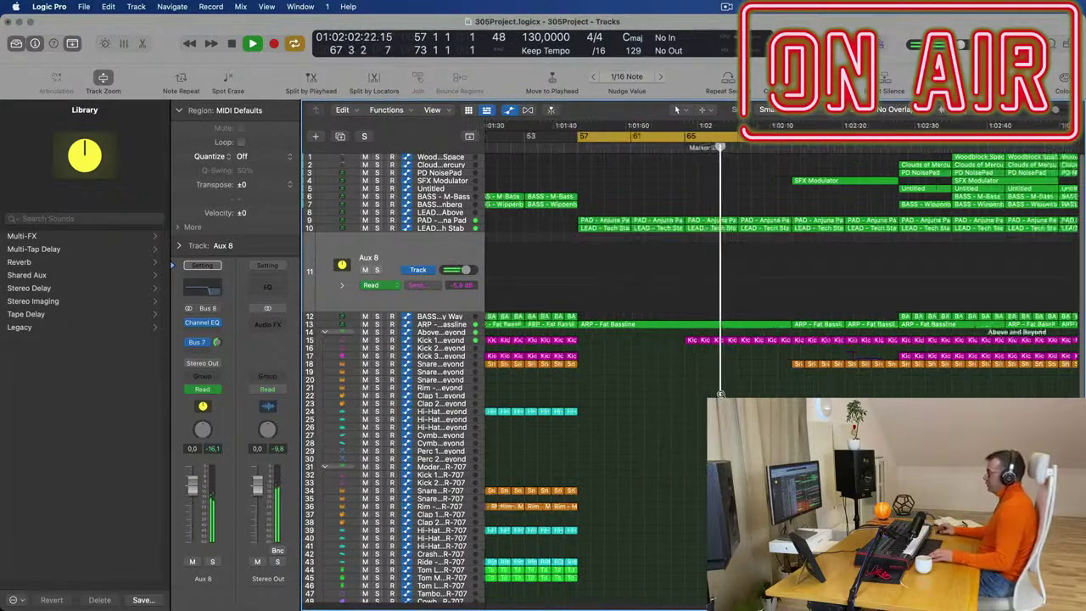
scroll(713, 394, down, 2)
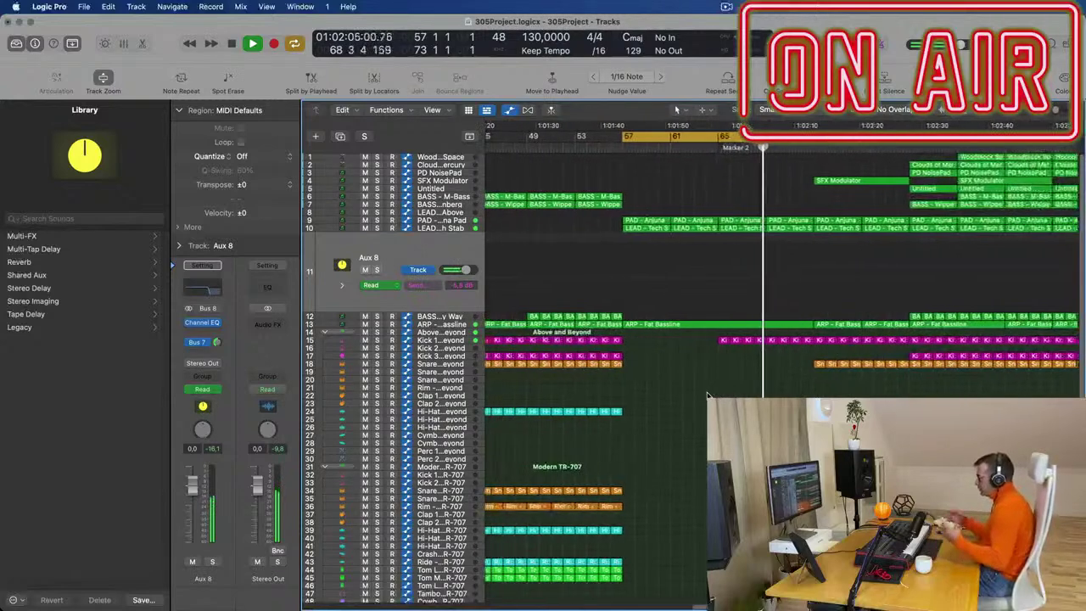
scroll(709, 395, down, 2)
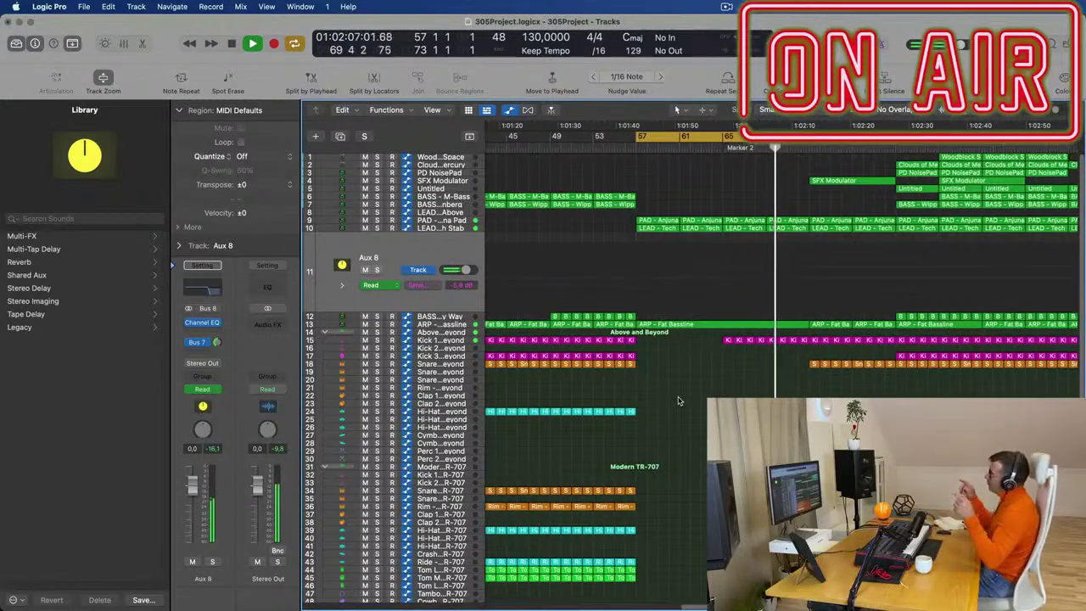
Duplicate the ARP - Fat Bassline track with its settings and copy the long bar 57 region onto the new track
scroll(687, 400, down, 3)
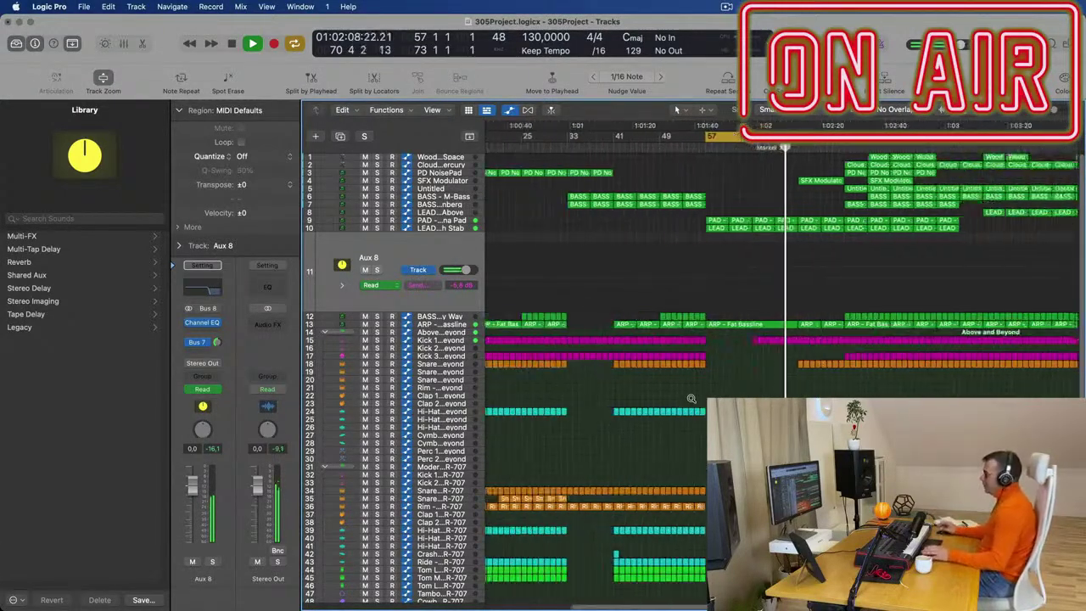
scroll(750, 394, up, 4)
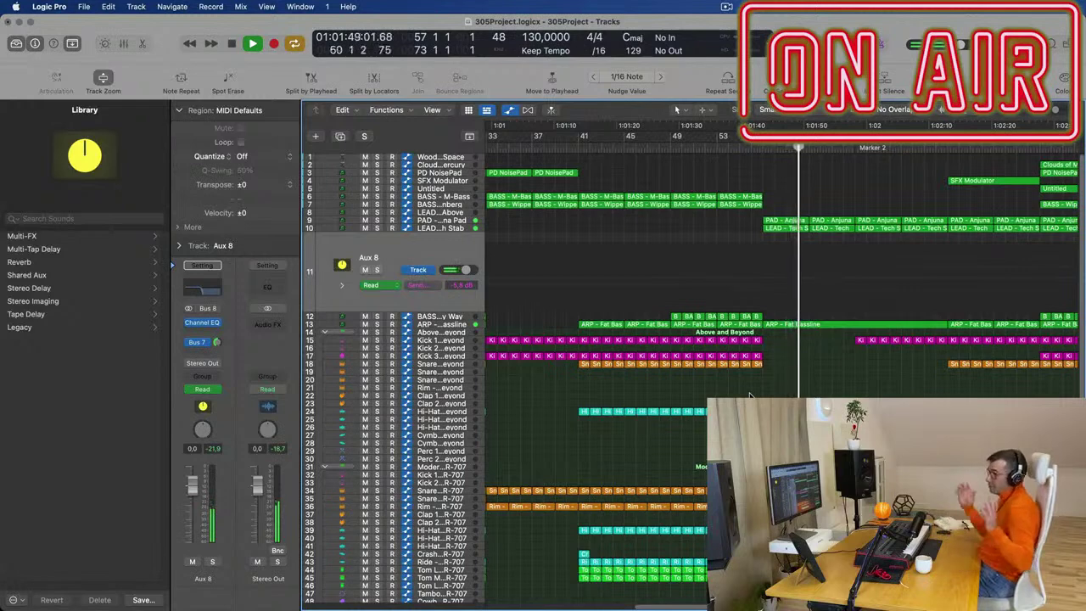
scroll(749, 395, down, 3)
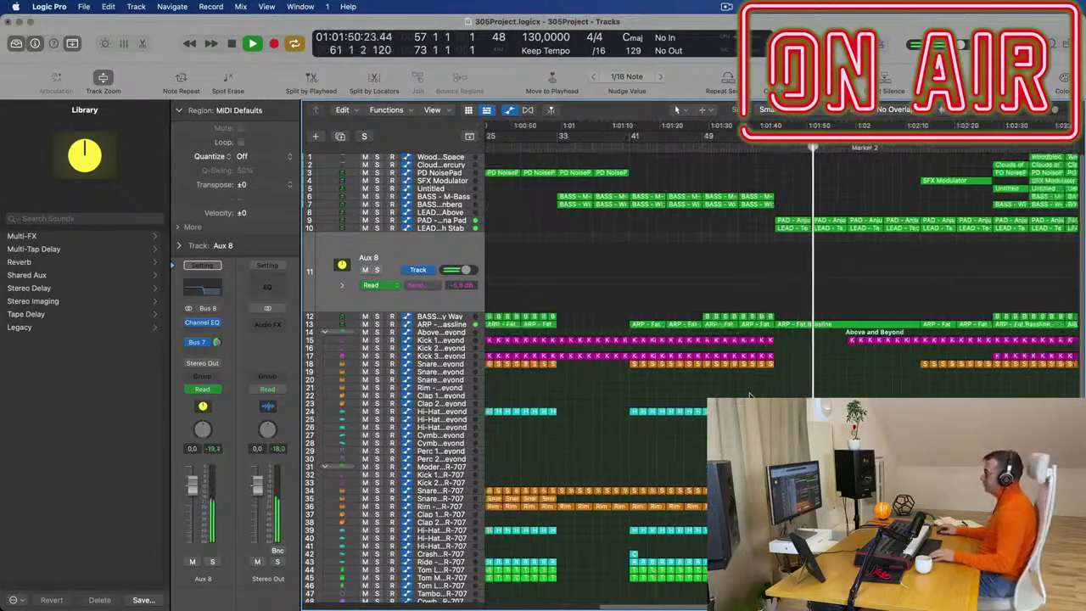
scroll(836, 388, down, 2)
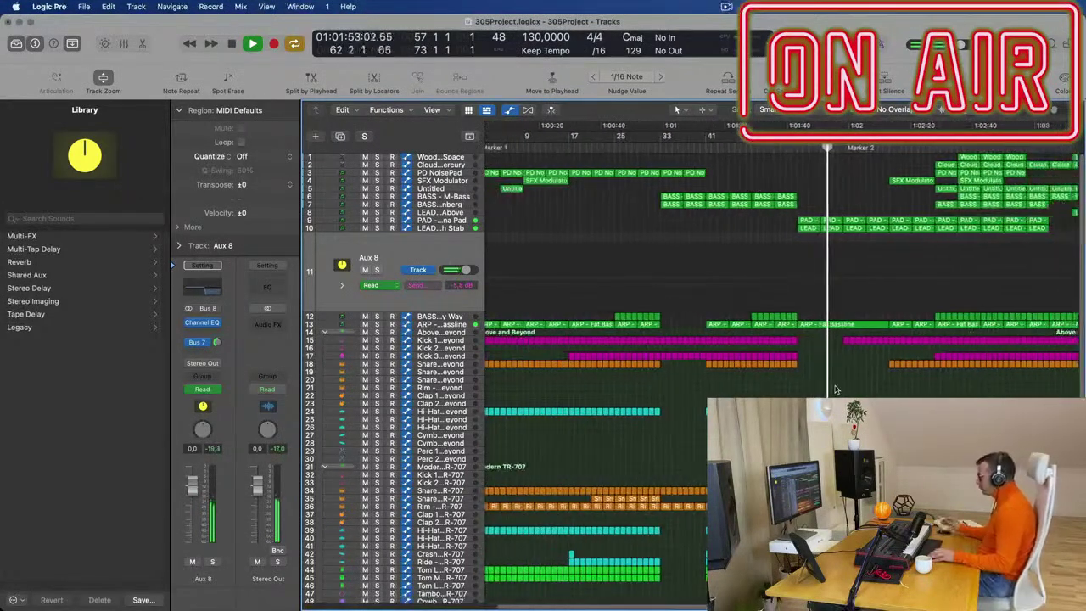
scroll(838, 389, down, 2)
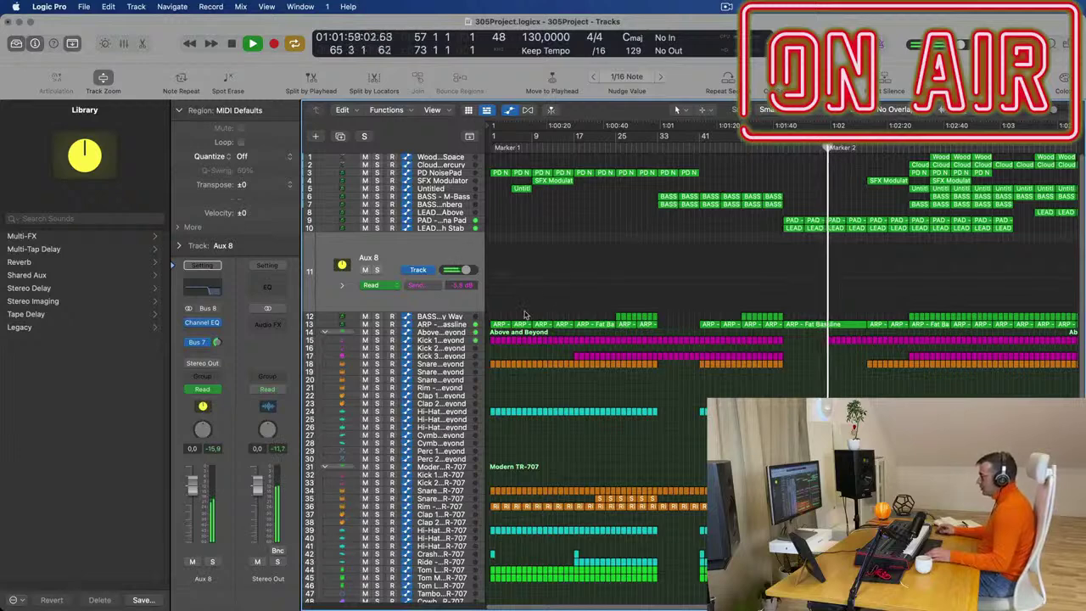
click(440, 325)
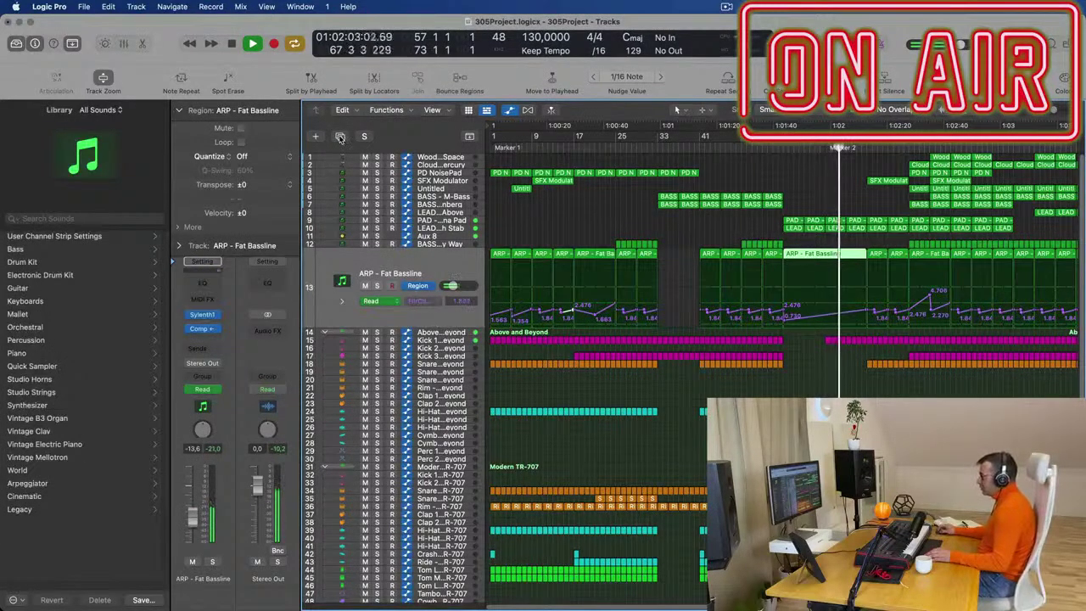
key(super+d)
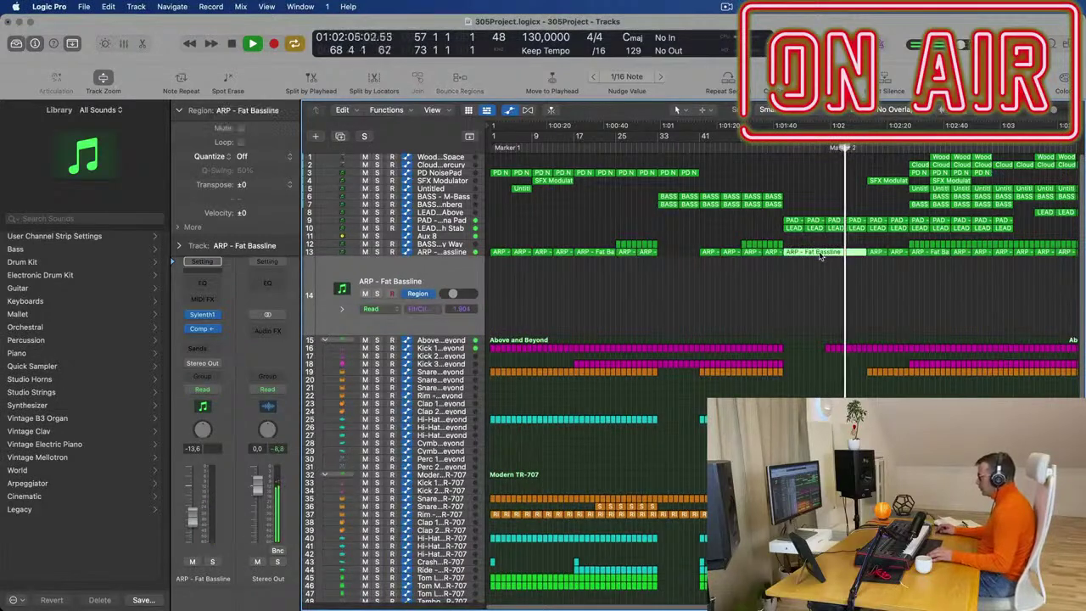
drag(817, 252, 827, 270)
key(space)
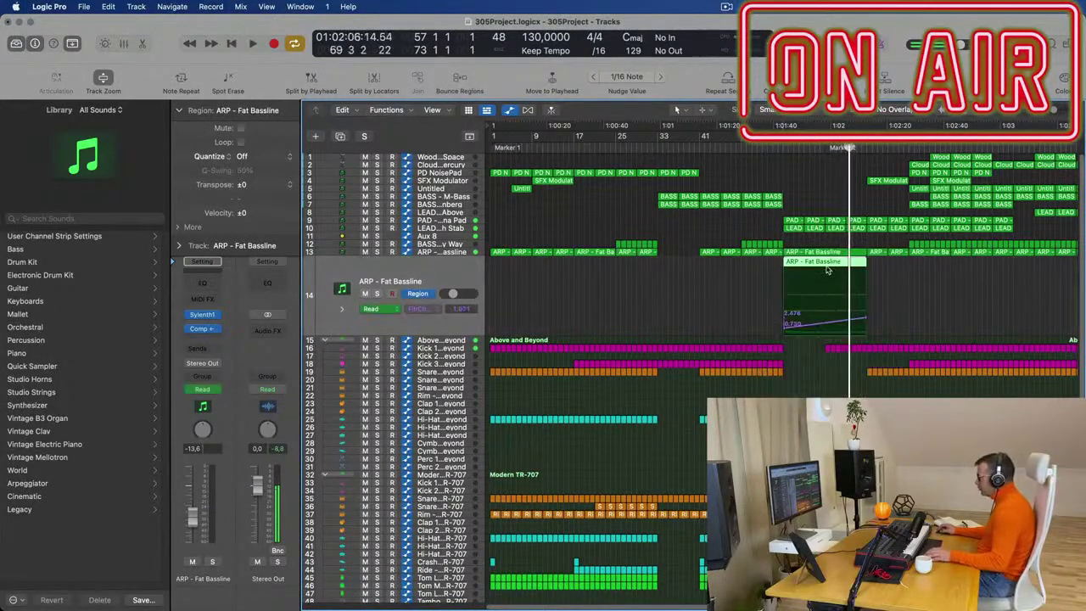
Open the copied ARP - Fat Bassline region in the Piano Roll and try selecting all its notes for editing
double_click(829, 265)
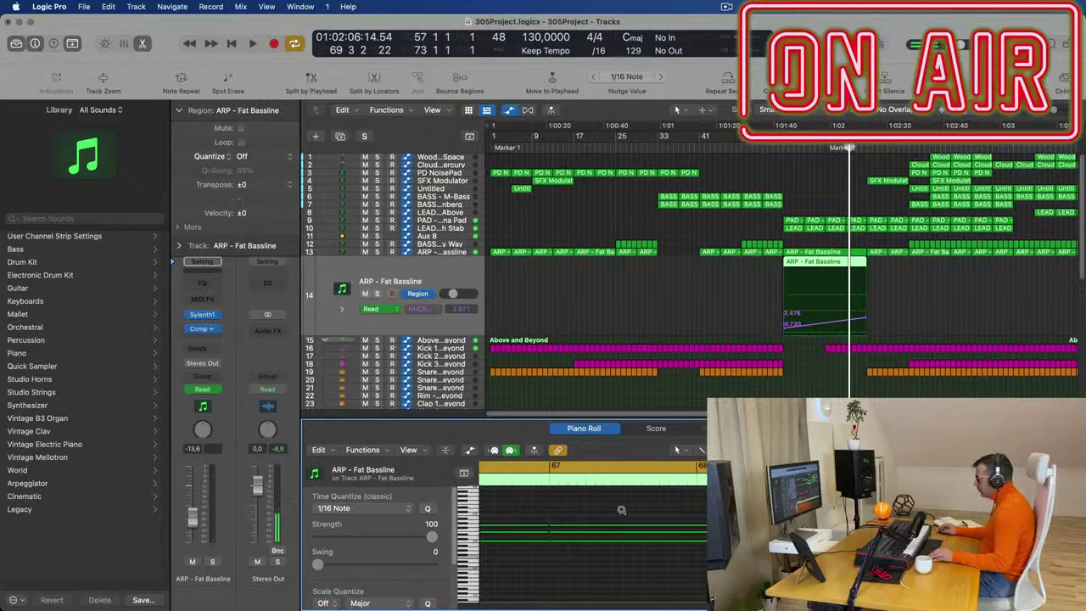
scroll(625, 510, down, 5)
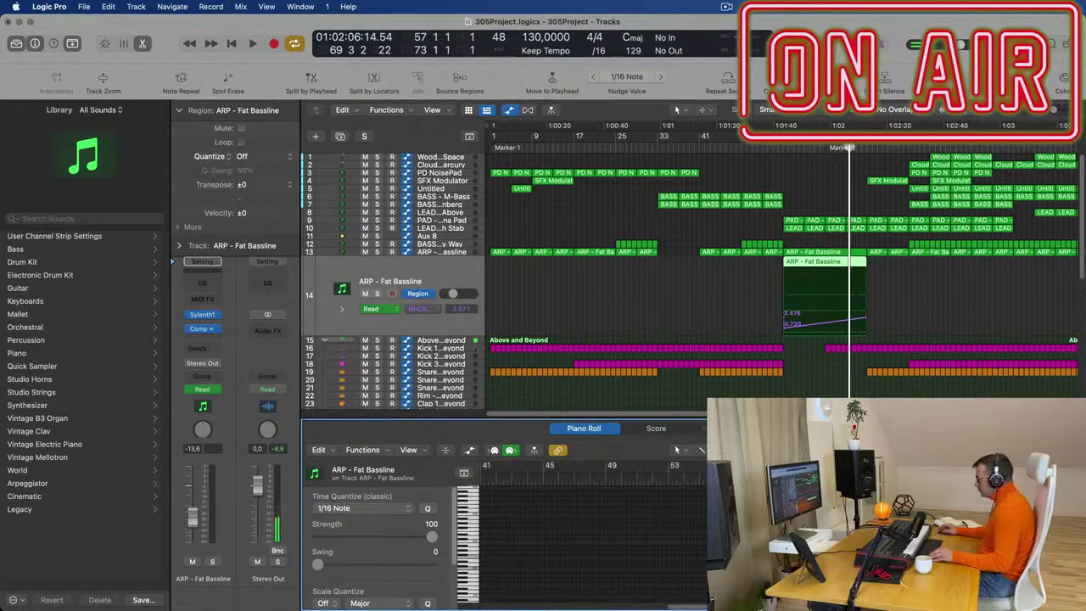
key(super+a)
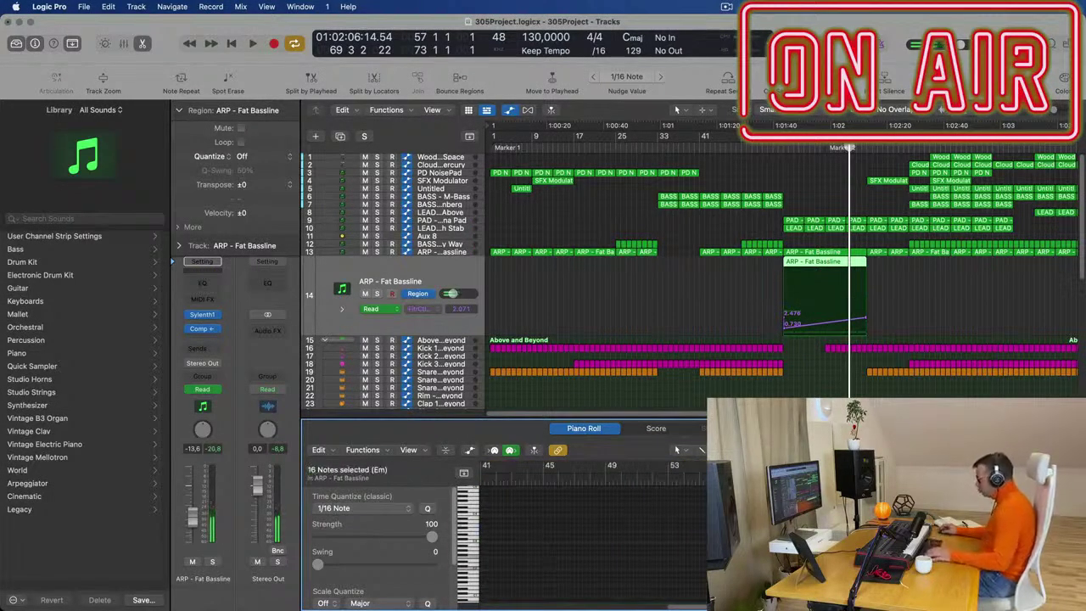
key(super+z)
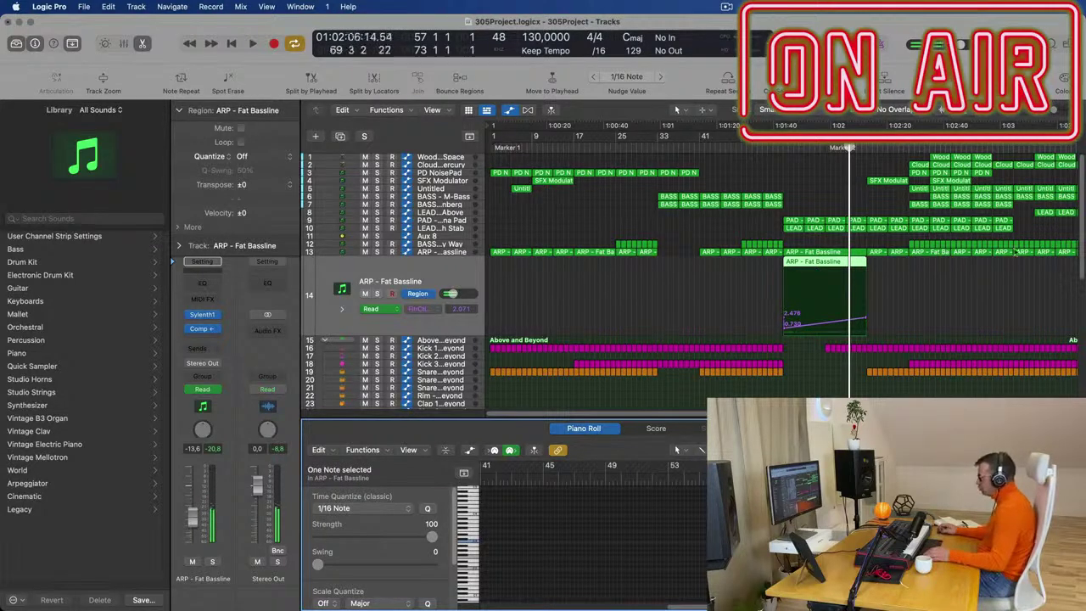
Clear the cutoff automation from the copied region on the duplicate track and replay from bar 57
click(768, 329)
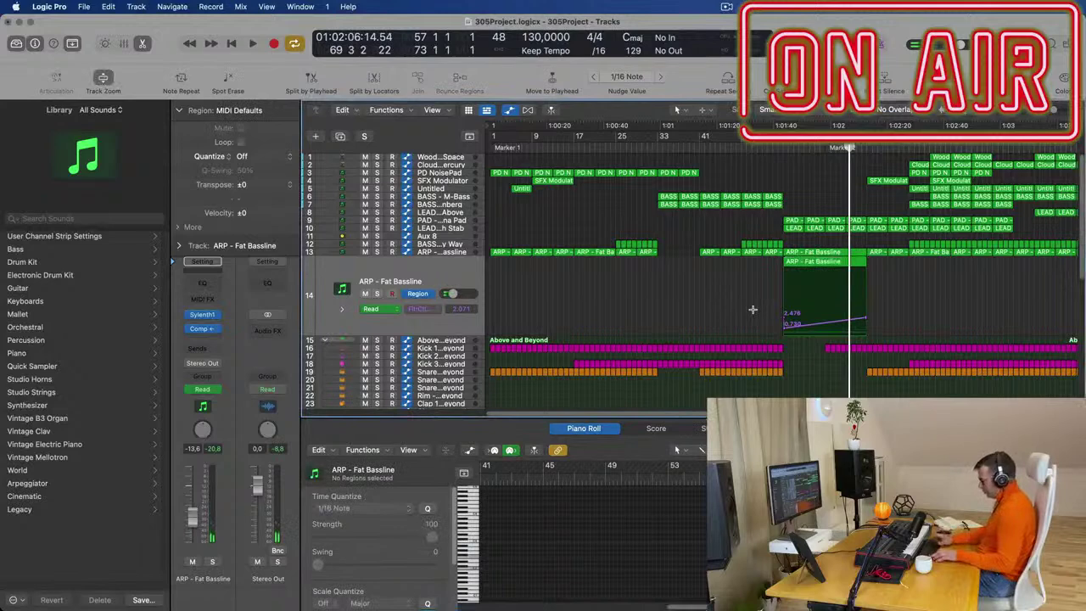
key(space)
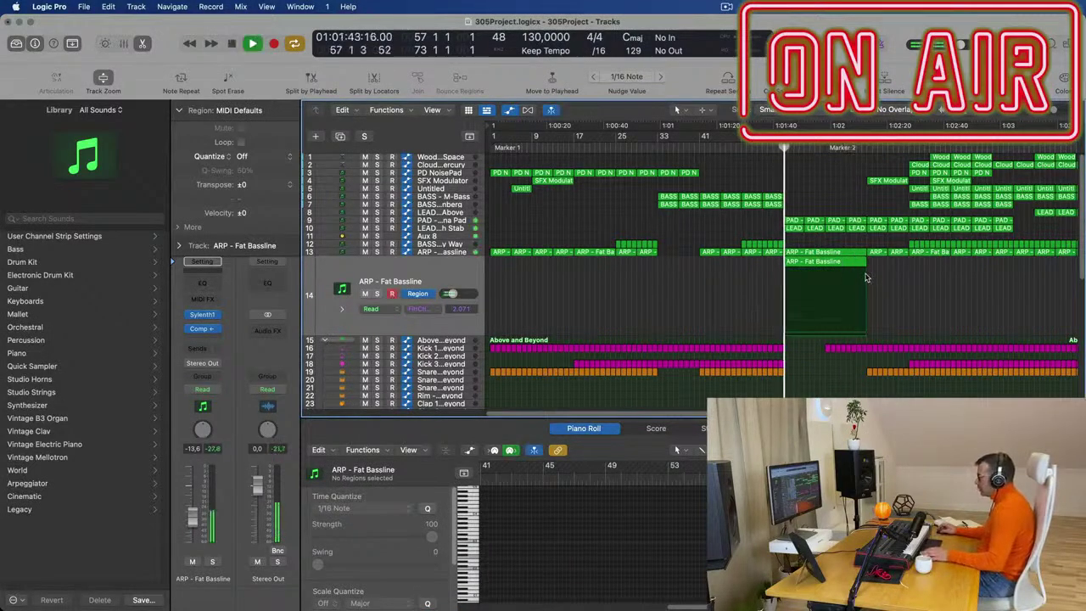
key(space)
Load the BASS - Bass Pad preset in Sylenth1 on the duplicate track and audition it from bar 57
click(431, 269)
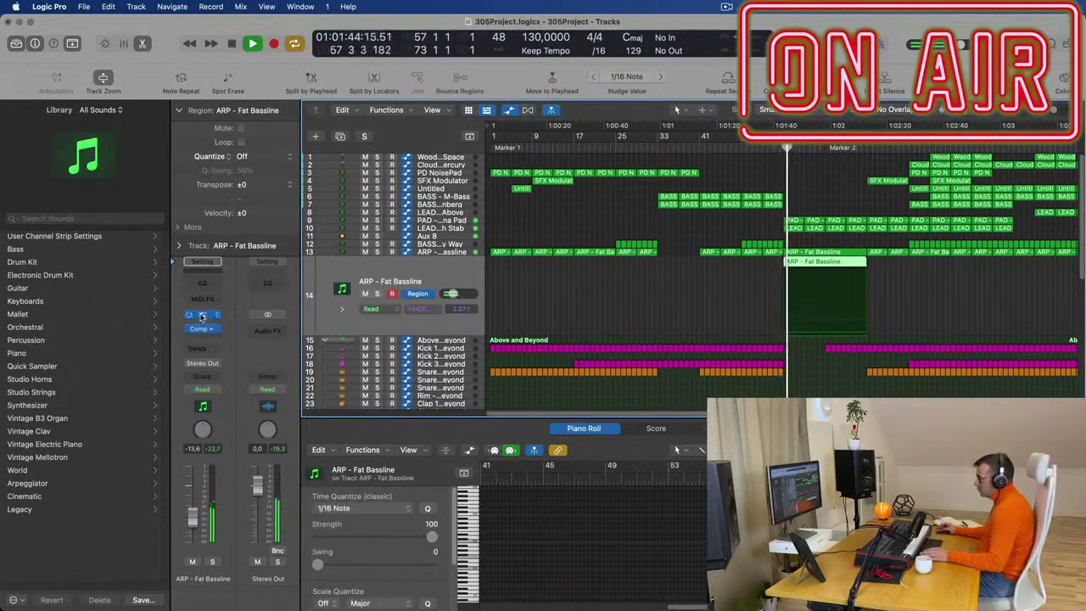
click(202, 316)
click(626, 301)
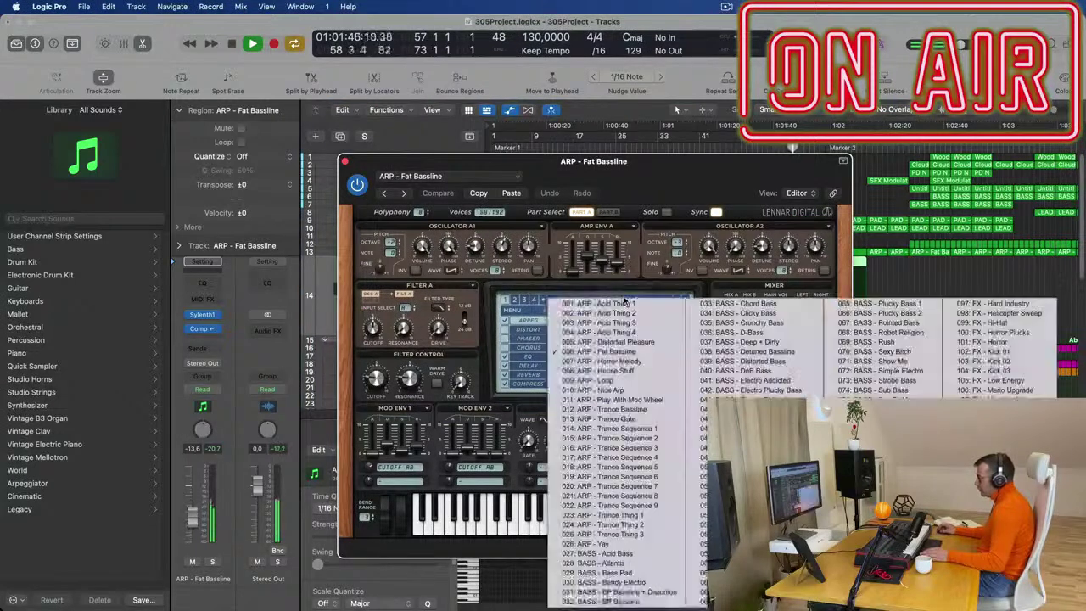
click(629, 574)
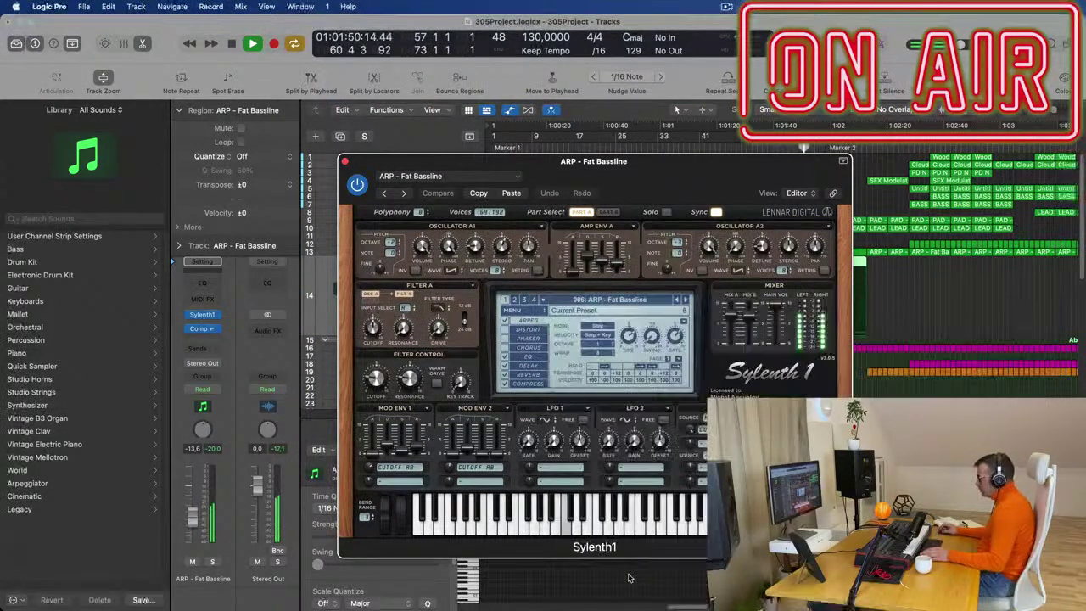
drag(717, 173, 703, 389)
key(space)
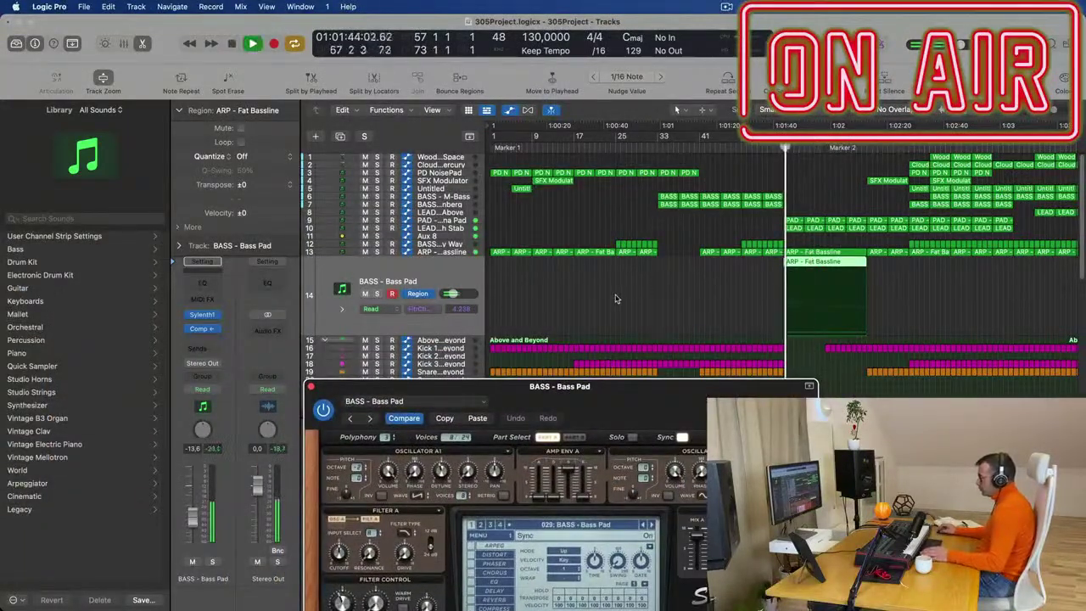
Set the Bass Pad filter cutoff to about 3.077 and its track volume to -8.6 dB, and close the synth window
click(636, 298)
drag(627, 390, 721, 160)
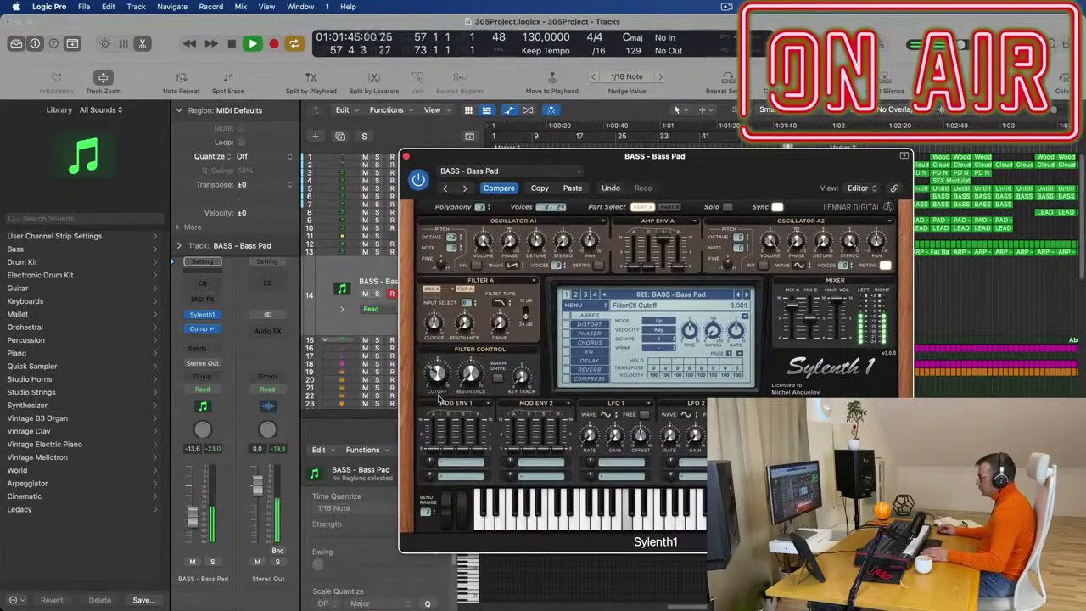
click(405, 157)
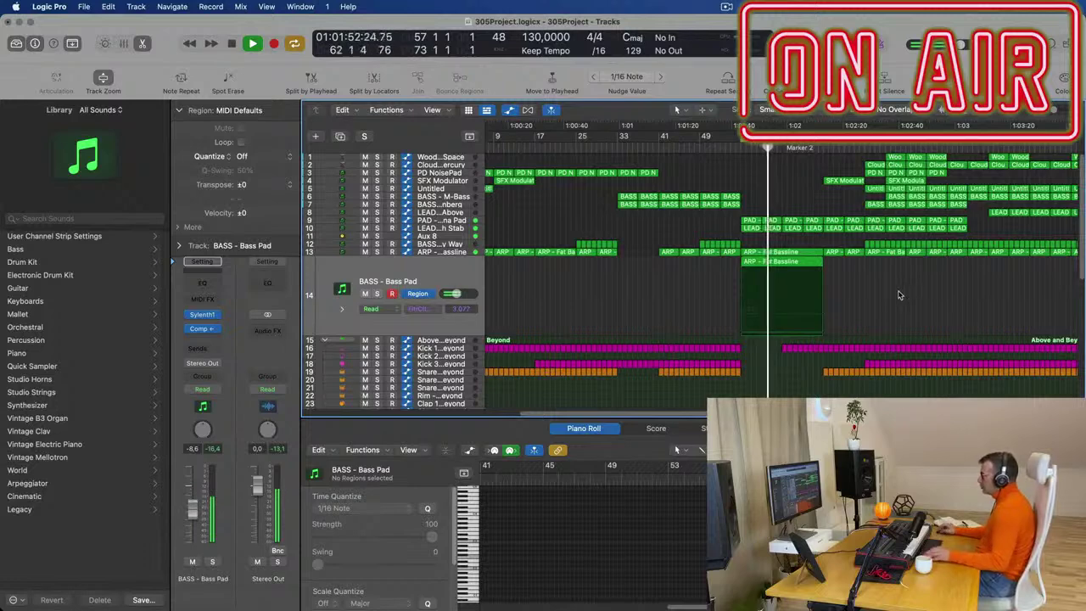
Display Aux 8's Channel EQ High Cut Frequency automation, extend the ramp's end to about bar 73 at 16300 Hz, and replay from bar 57
scroll(864, 299, down, 2)
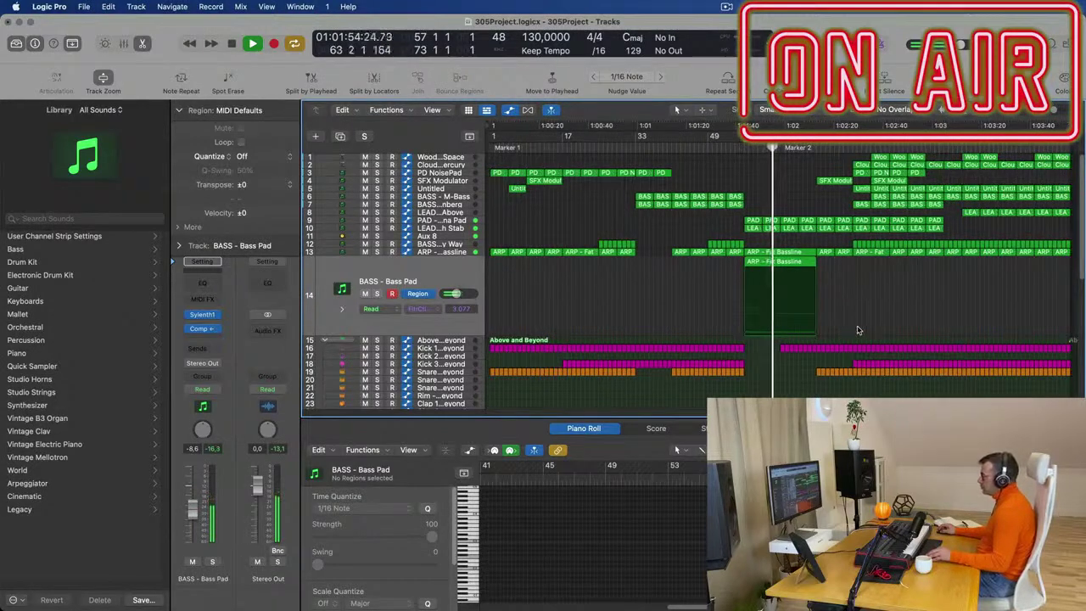
scroll(883, 328, up, 3)
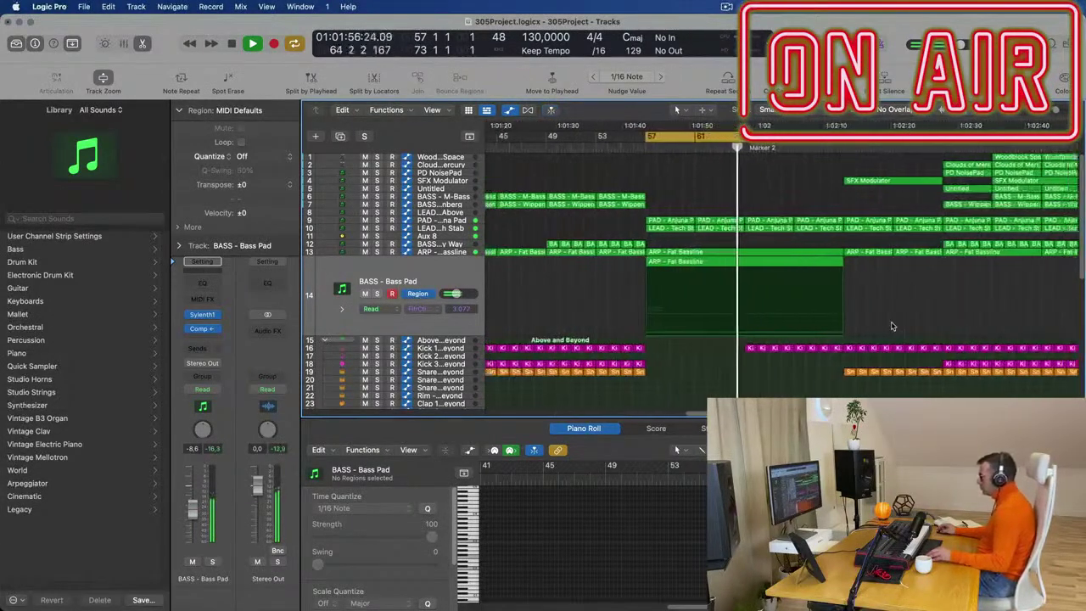
scroll(892, 323, down, 3)
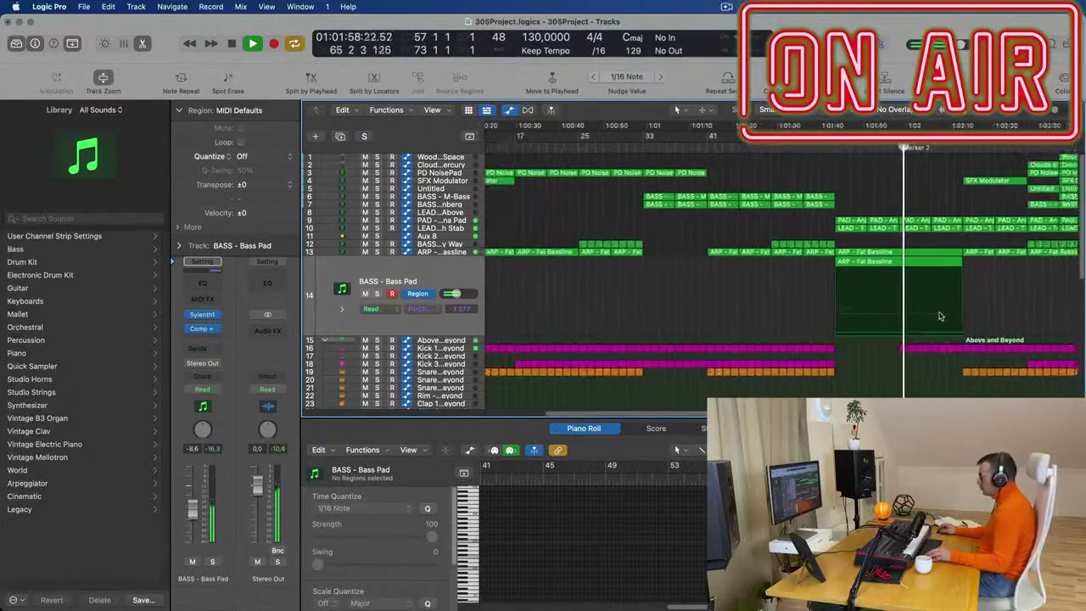
scroll(908, 289, up, 3)
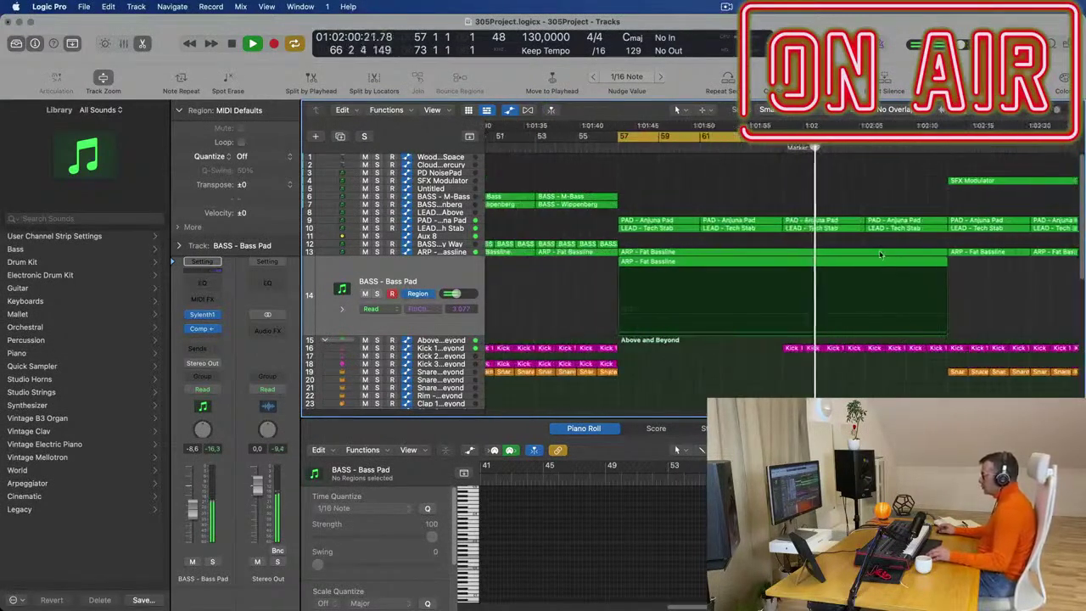
scroll(880, 251, down, 5)
click(459, 236)
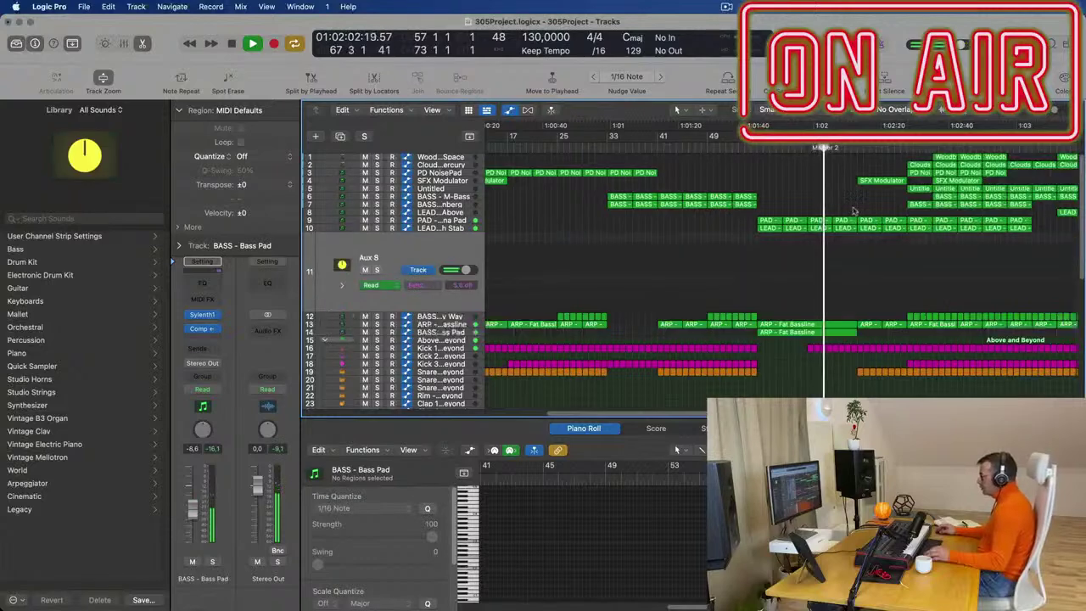
click(430, 286)
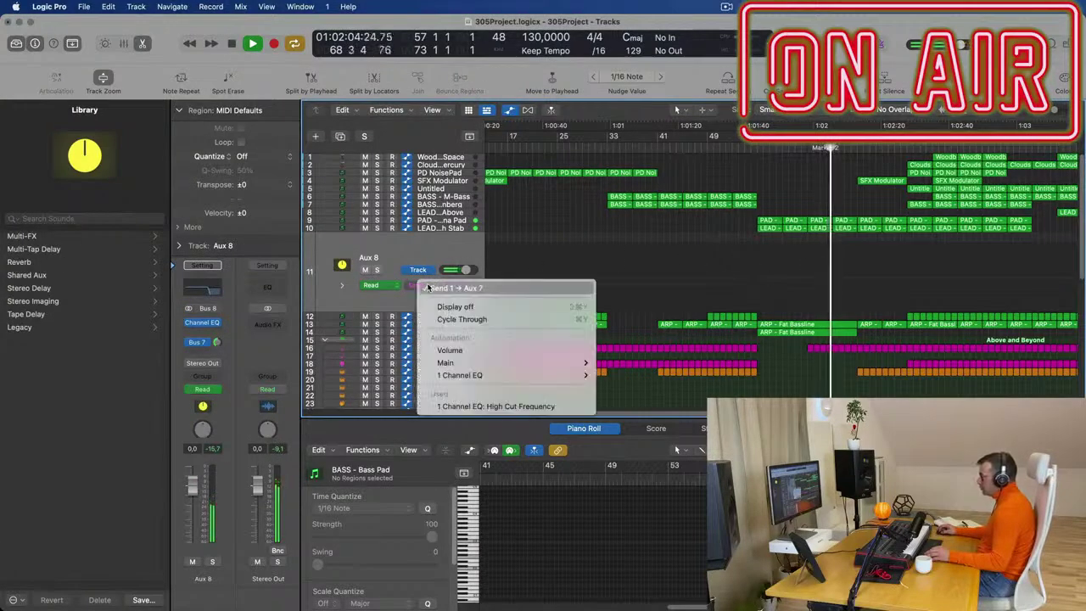
click(762, 311)
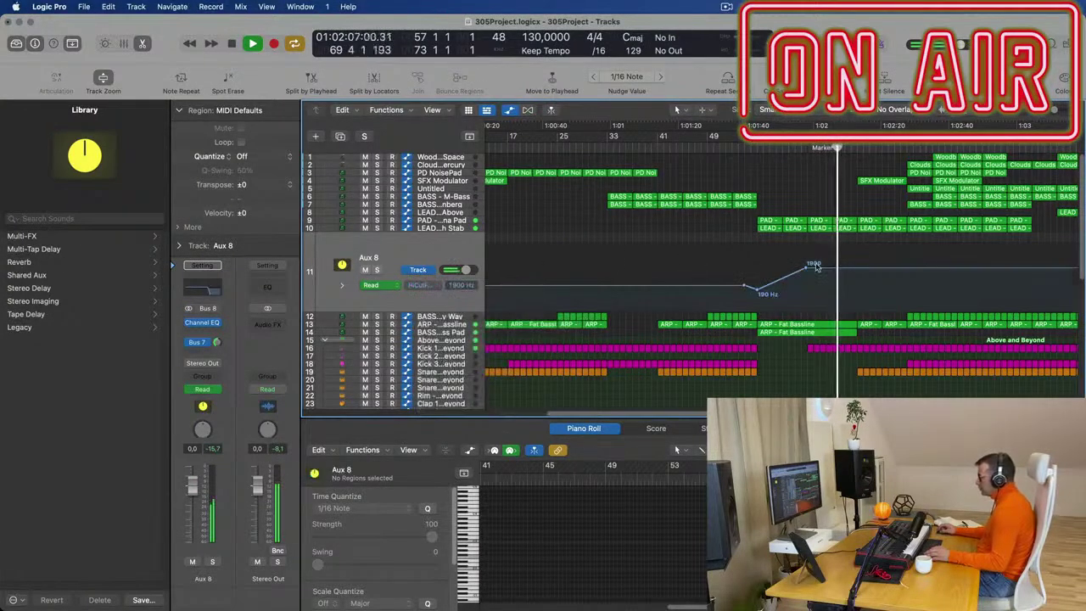
drag(807, 270, 855, 252)
key(space)
key(space)
Copy the four Modern TR-707 snare regions on track 36 from bar 85 to bar 73 and fill the remaining gap with copies
scroll(795, 220, down, 3)
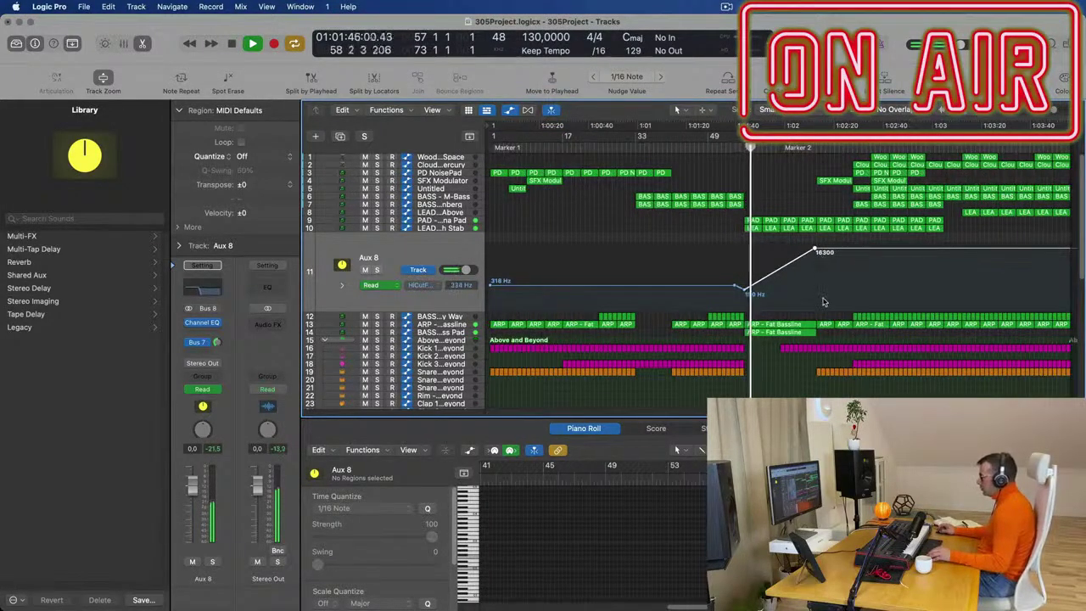
scroll(822, 302, down, 5)
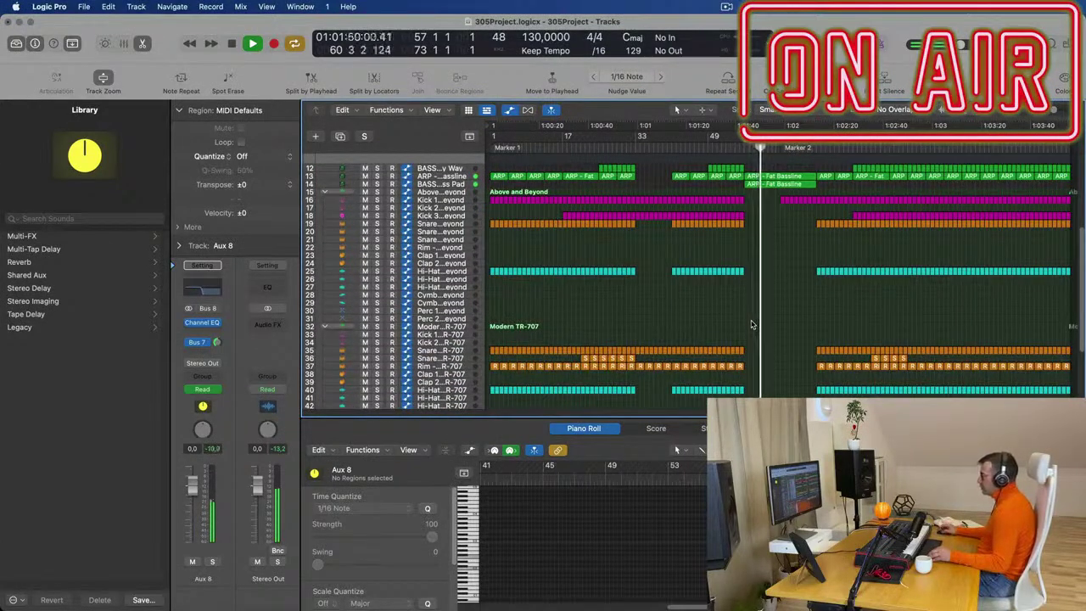
drag(861, 361, 819, 365)
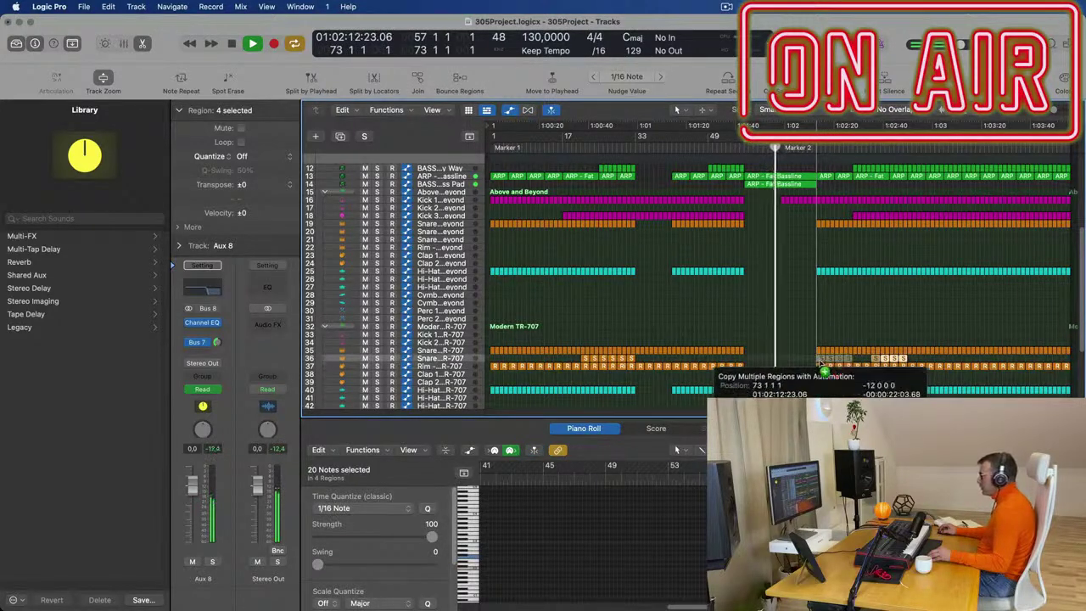
click(848, 359)
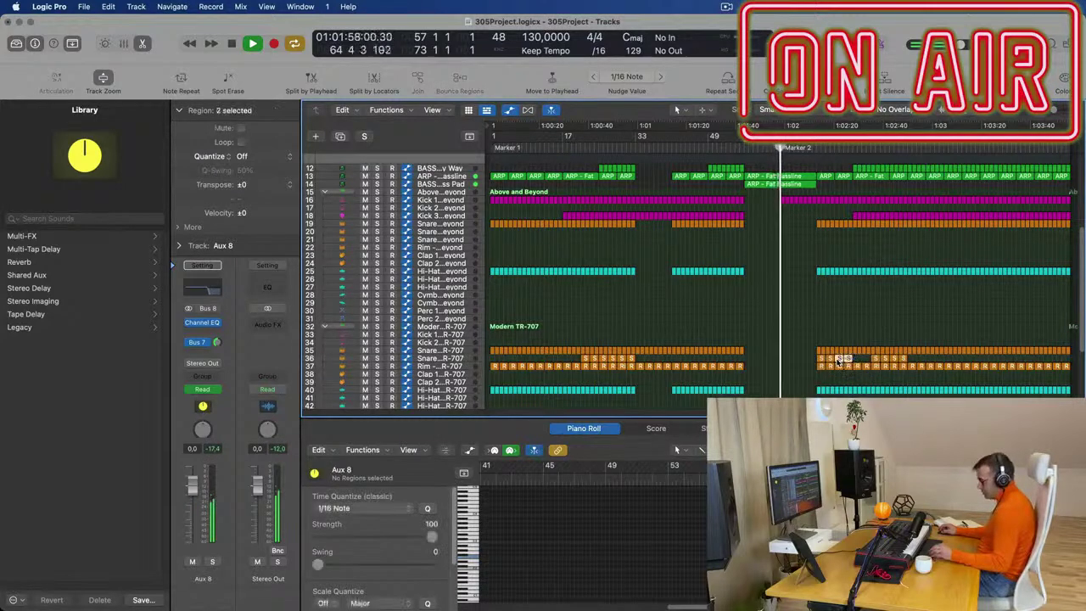
click(803, 301)
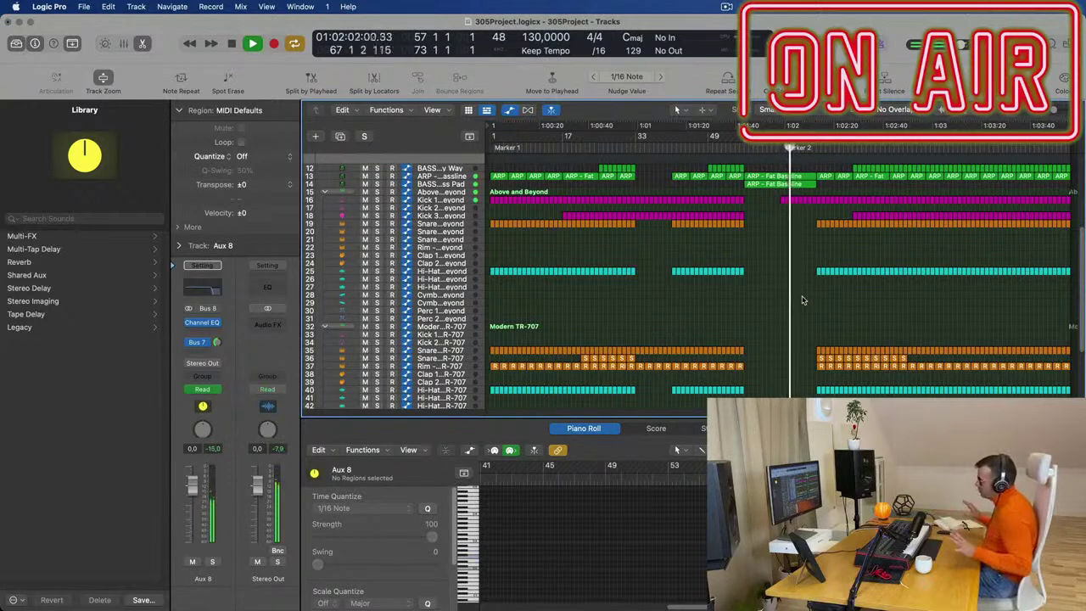
ctrl+alt+click(789, 296)
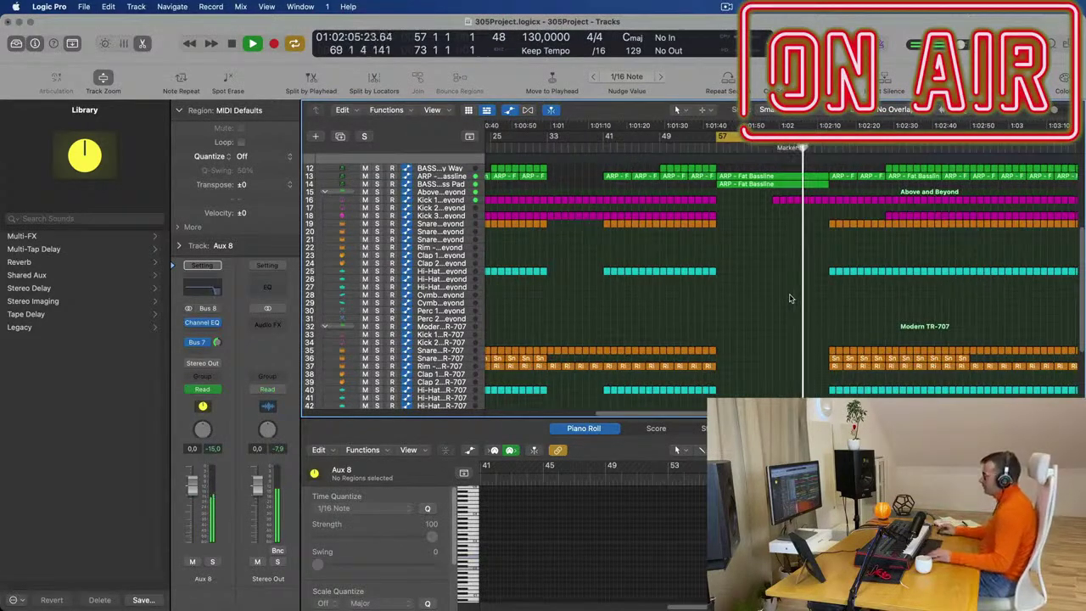
scroll(789, 288, up, 5)
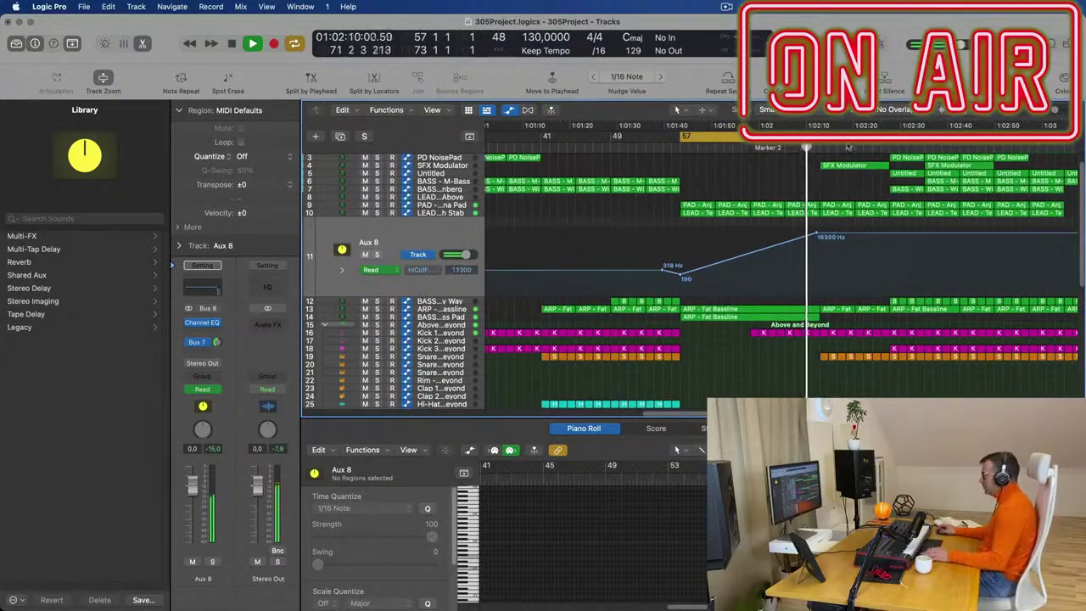
scroll(840, 203, up, 2)
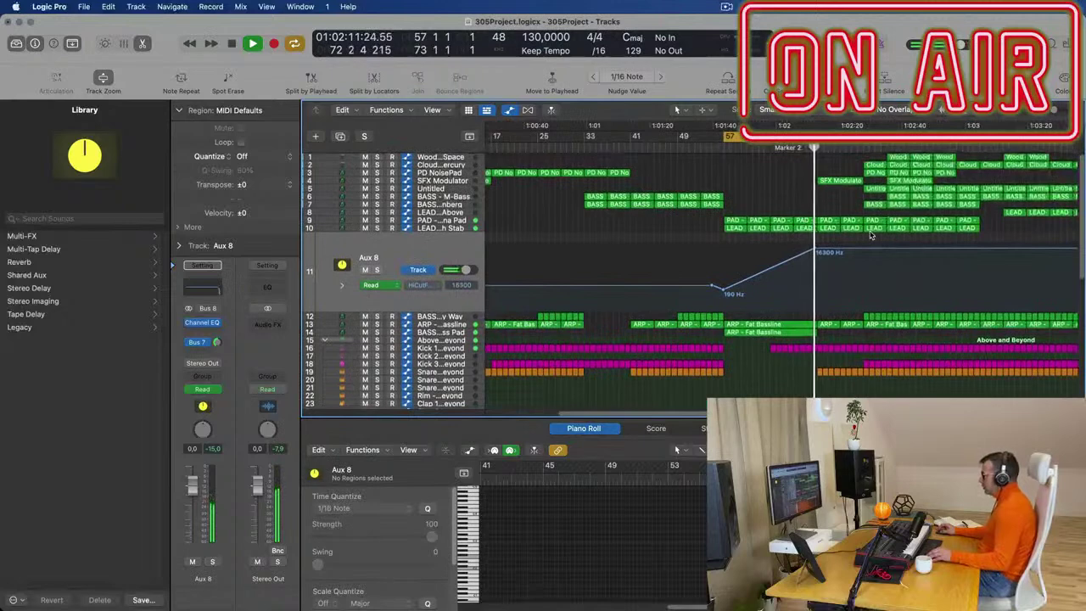
Delete the track 25 hi-hat regions and the Modern TR-707 drum regions between bars 73 and 81
scroll(801, 383, down, 5)
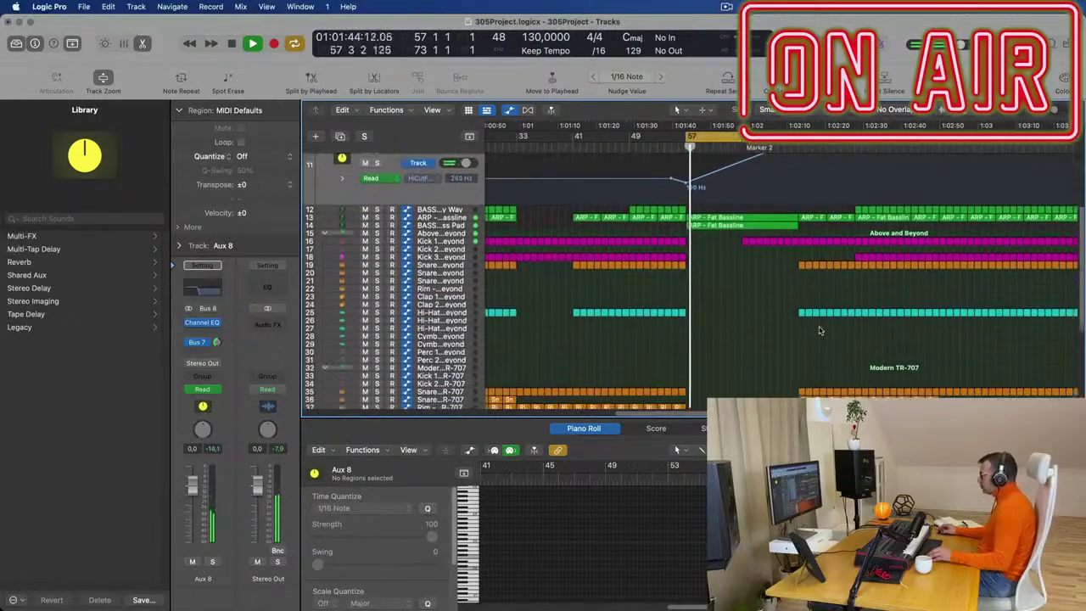
drag(800, 294, 851, 392)
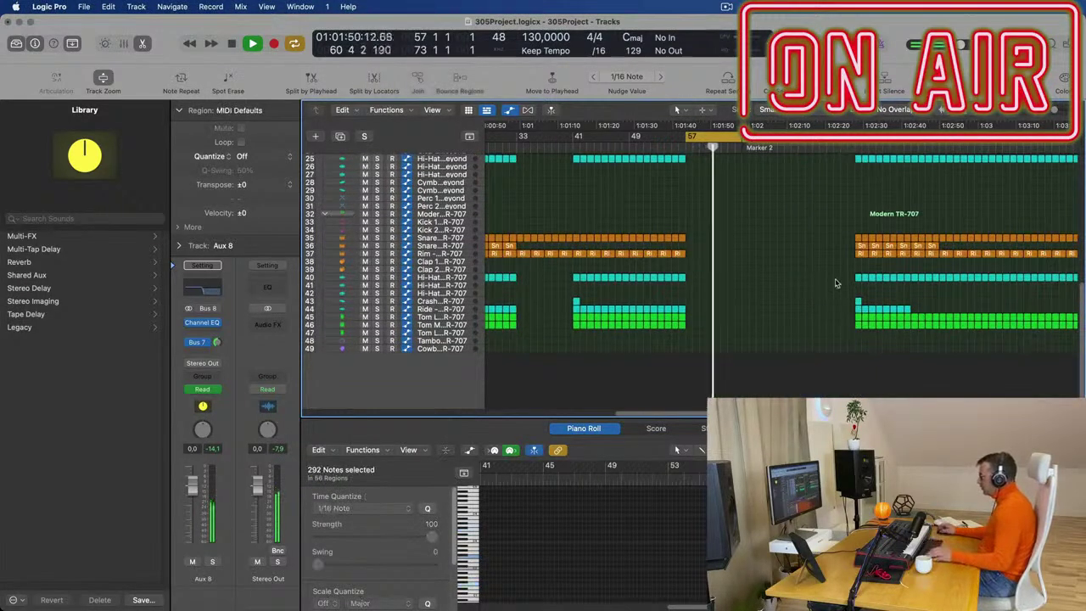
scroll(828, 271, up, 10)
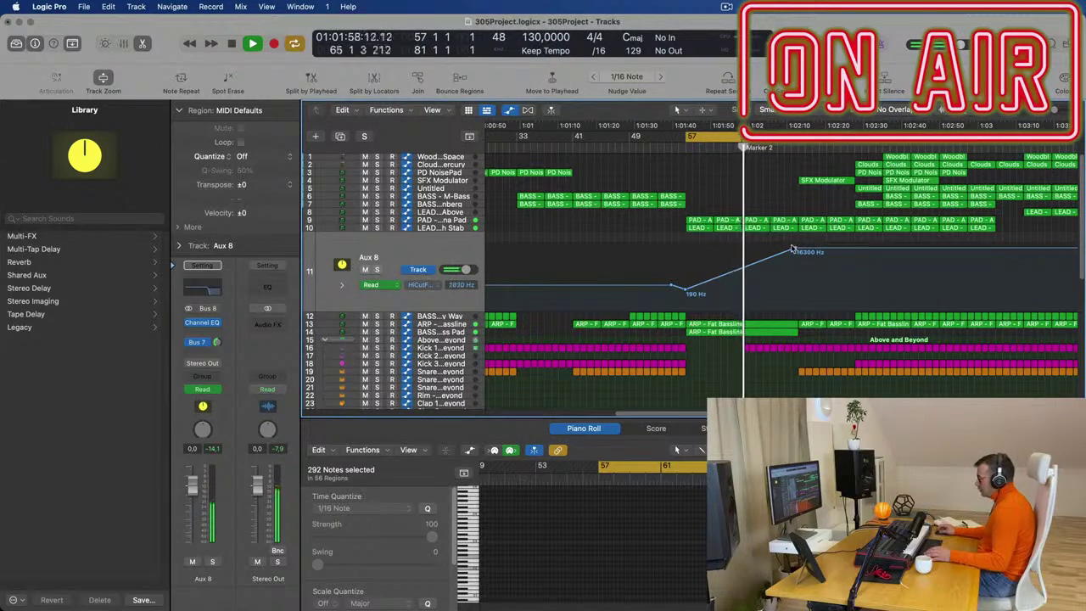
Raise the end point of Aux 8's High Cut ramp at bar 73 to 20000 Hz and rename the track Main Synths
drag(792, 249, 794, 238)
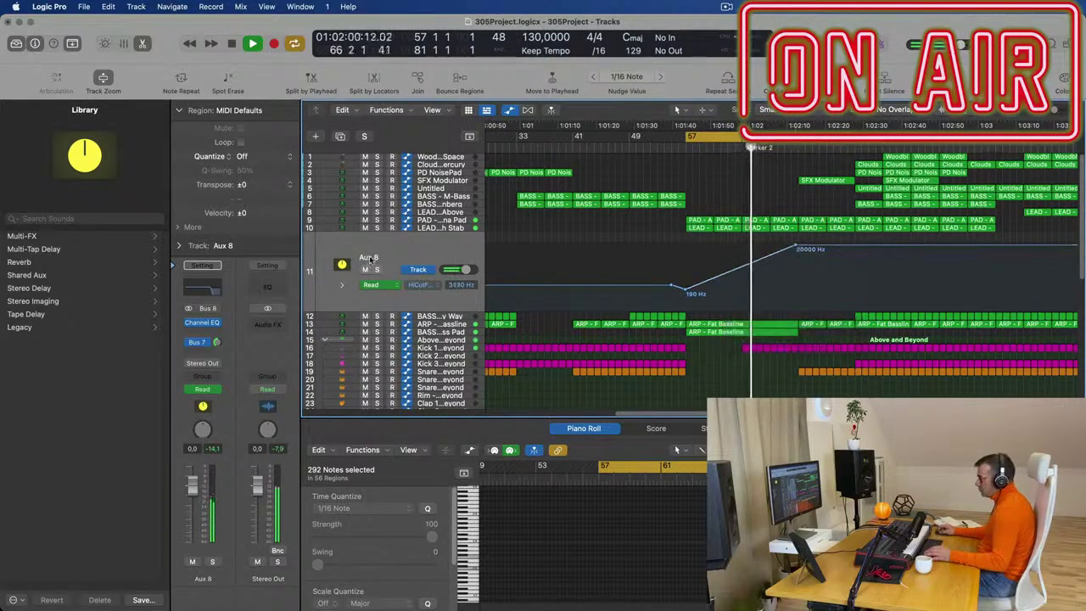
double_click(370, 257)
text(Main Synths)
key(Return)
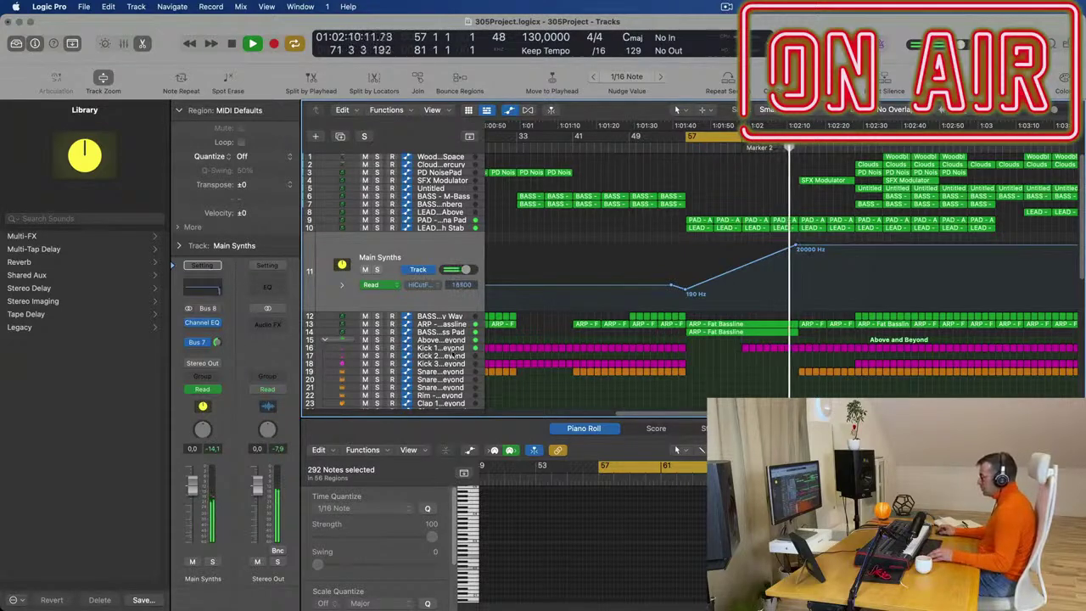
On Above and Beyond's Low Cut automation, add a 161 Hz point at bar 73 and remove the 175 Hz point before bar 81
click(457, 343)
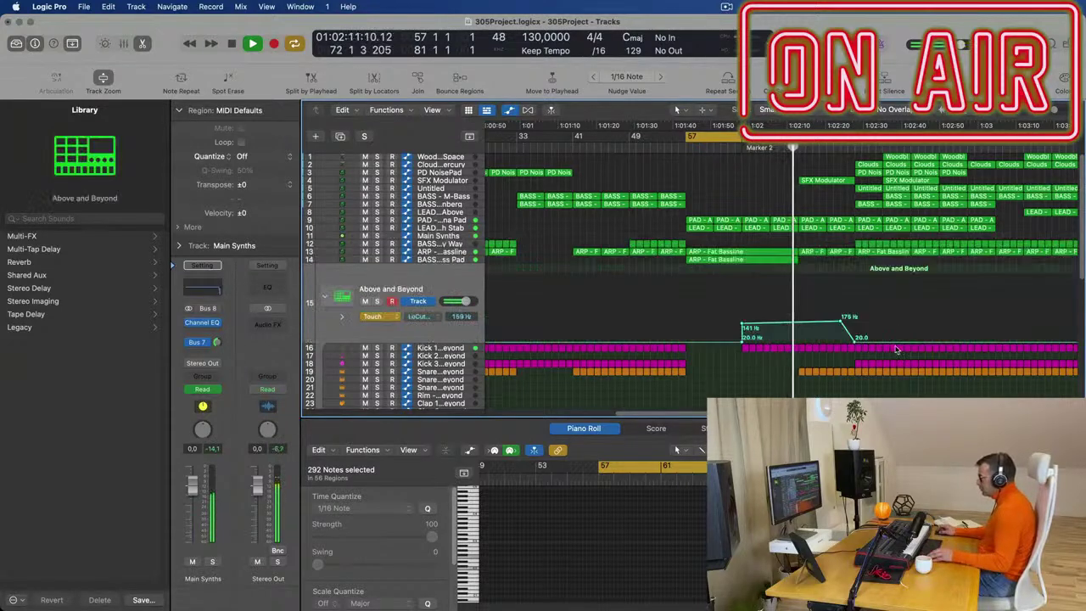
click(805, 325)
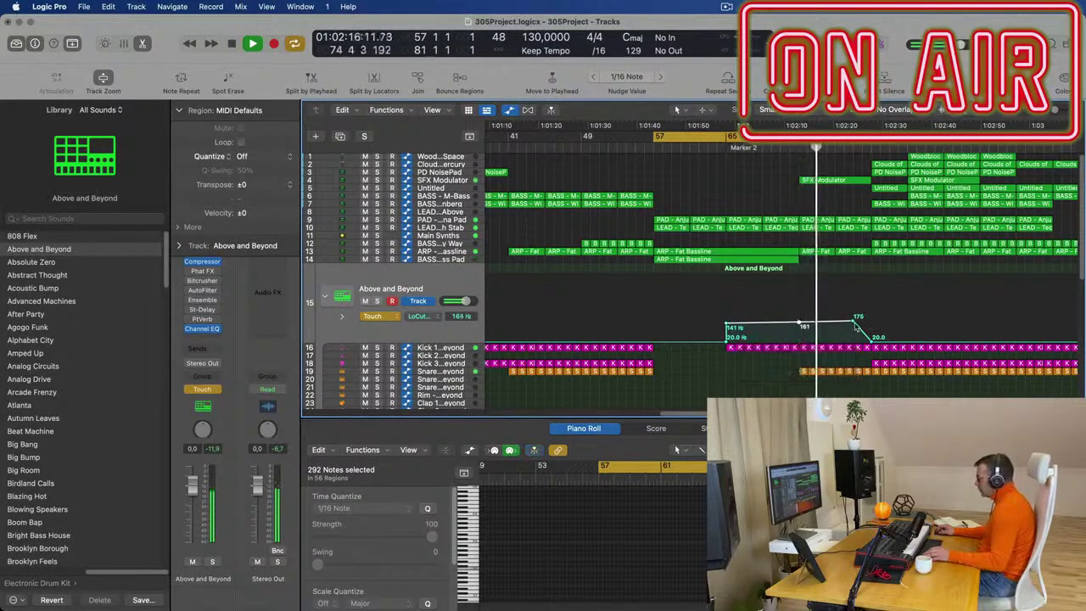
click(854, 322)
key(super+Left)
key(super+Left)
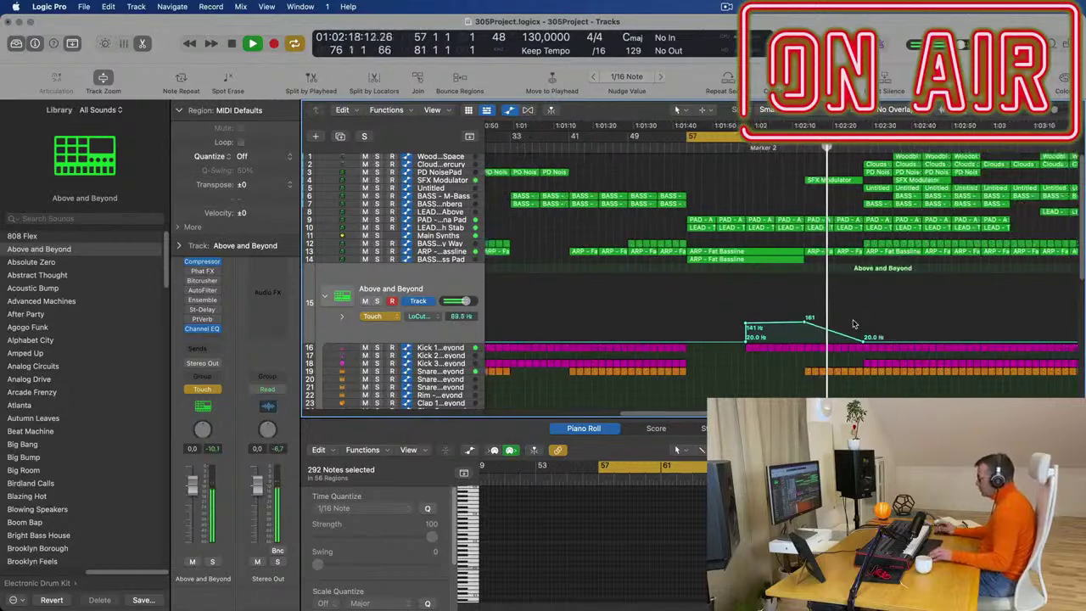
key(super+Left)
key(super+Left)
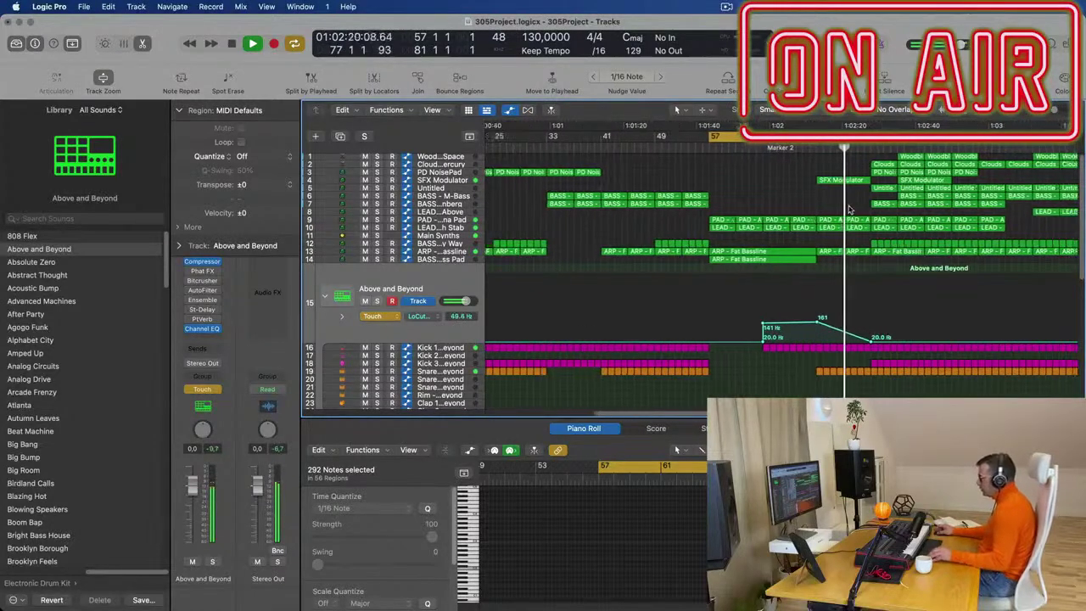
Delete the regions on tracks 2, 3, 5 and 7 at bar 81 and the seven regions on tracks 1 to 7 at bar 85
scroll(866, 280, down, 3)
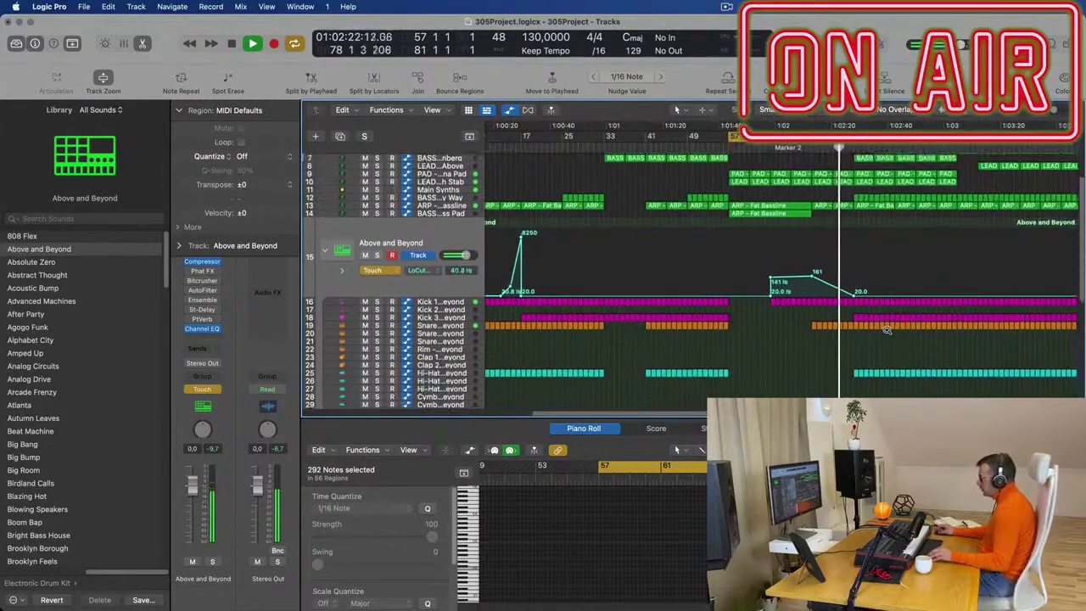
scroll(888, 332, up, 3)
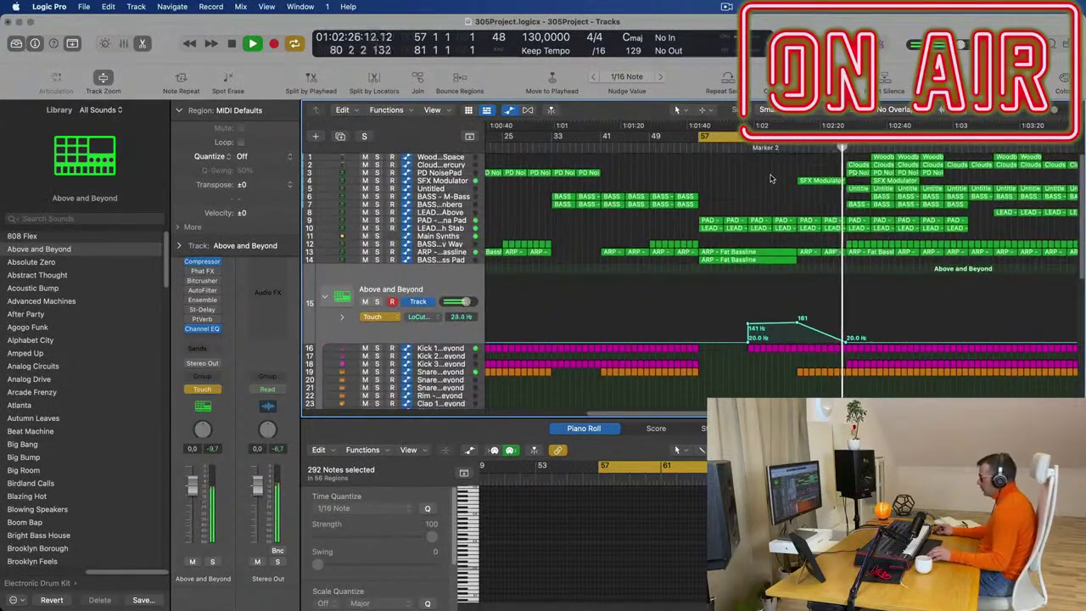
click(859, 165)
key(Delete)
click(859, 173)
key(Delete)
click(859, 189)
key(Delete)
click(858, 205)
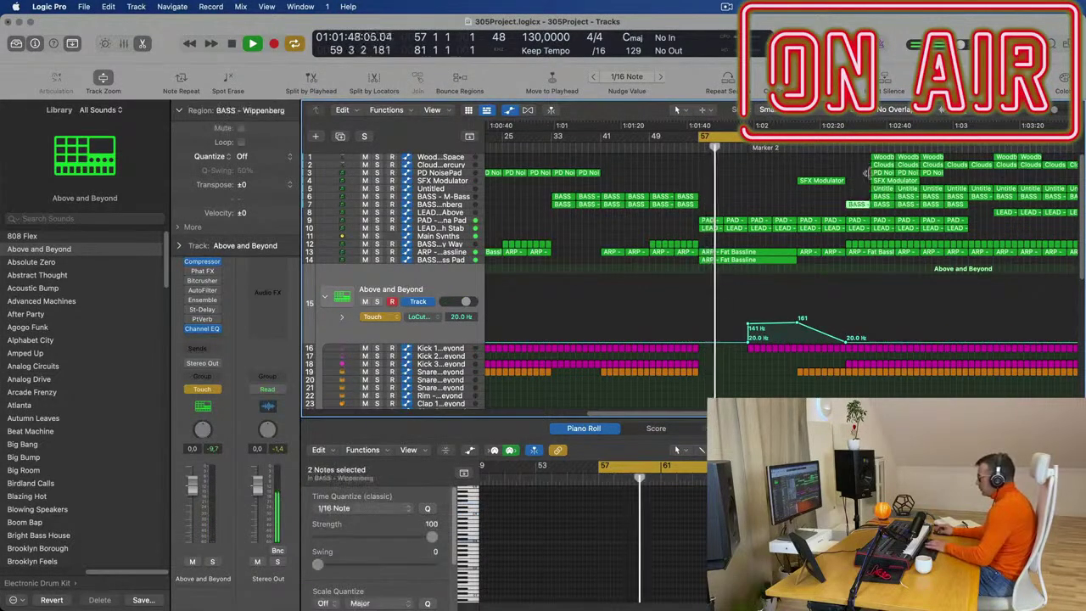
key(Delete)
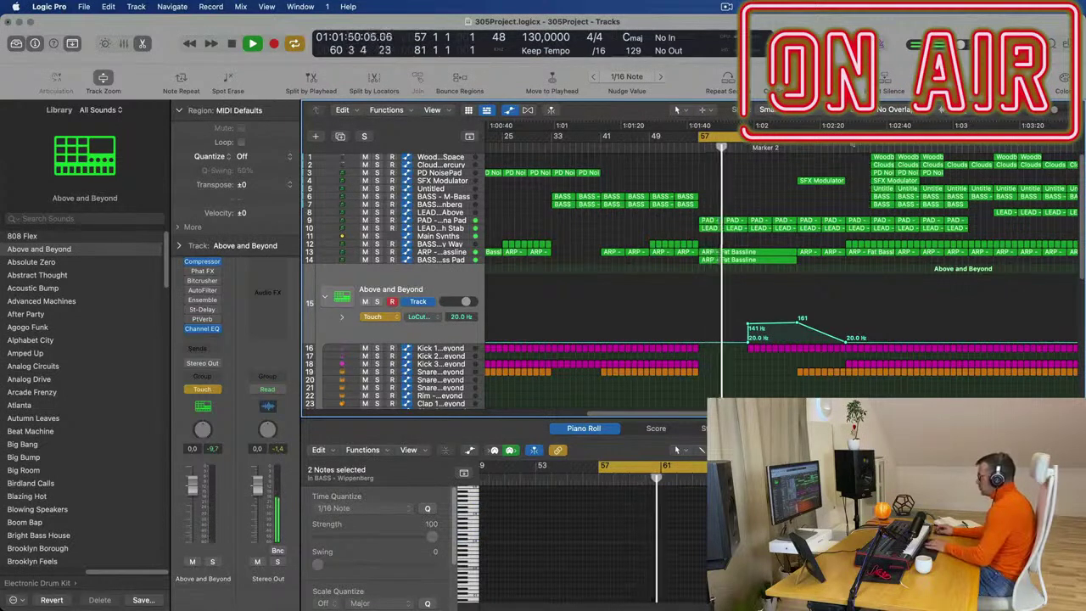
drag(888, 136, 881, 210)
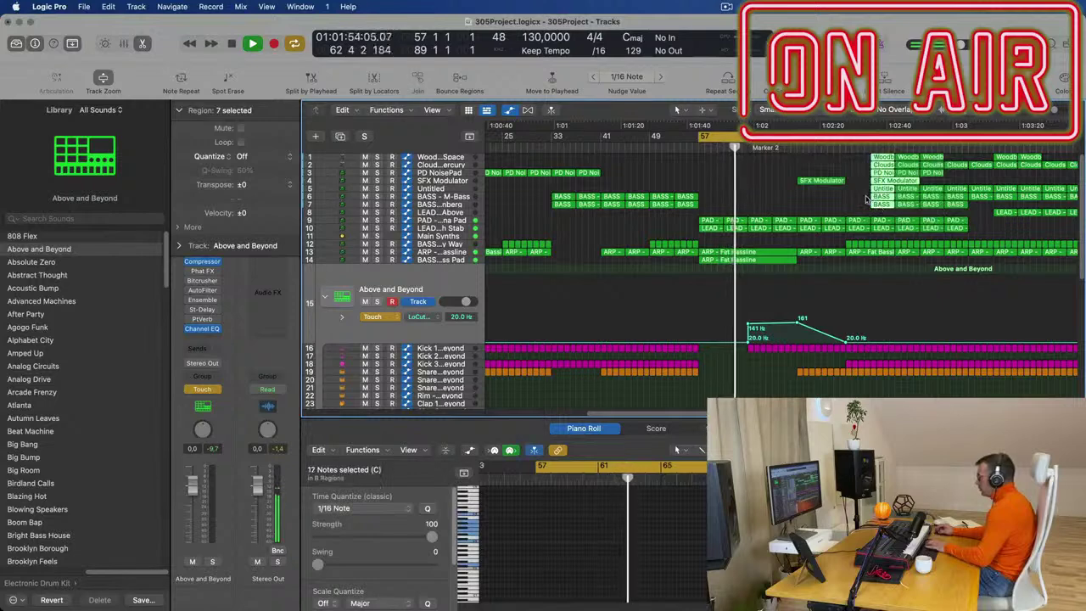
key(Delete)
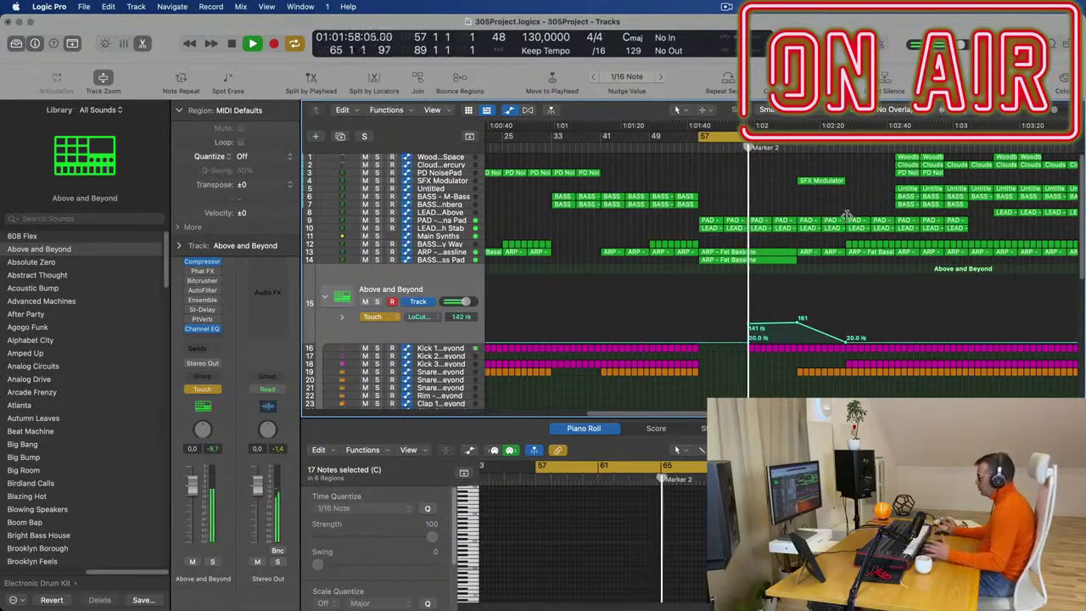
Play from bar 81 and shape Above and Beyond's Low Cut automation to rise from 195 Hz there to 336 Hz just before bar 89
scroll(874, 199, down, 1)
scroll(874, 254, down, 6)
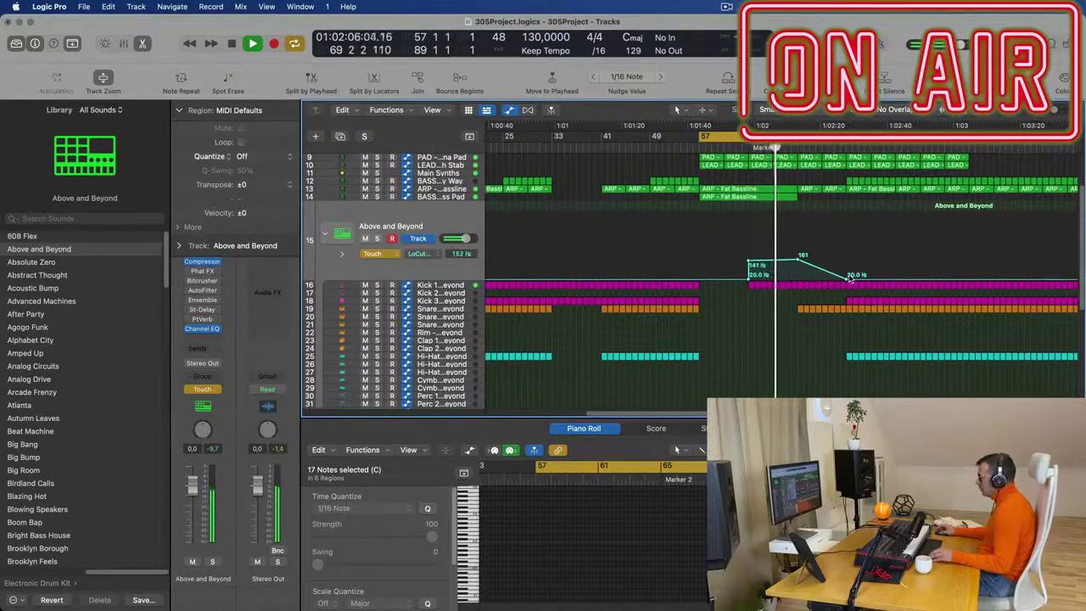
click(847, 148)
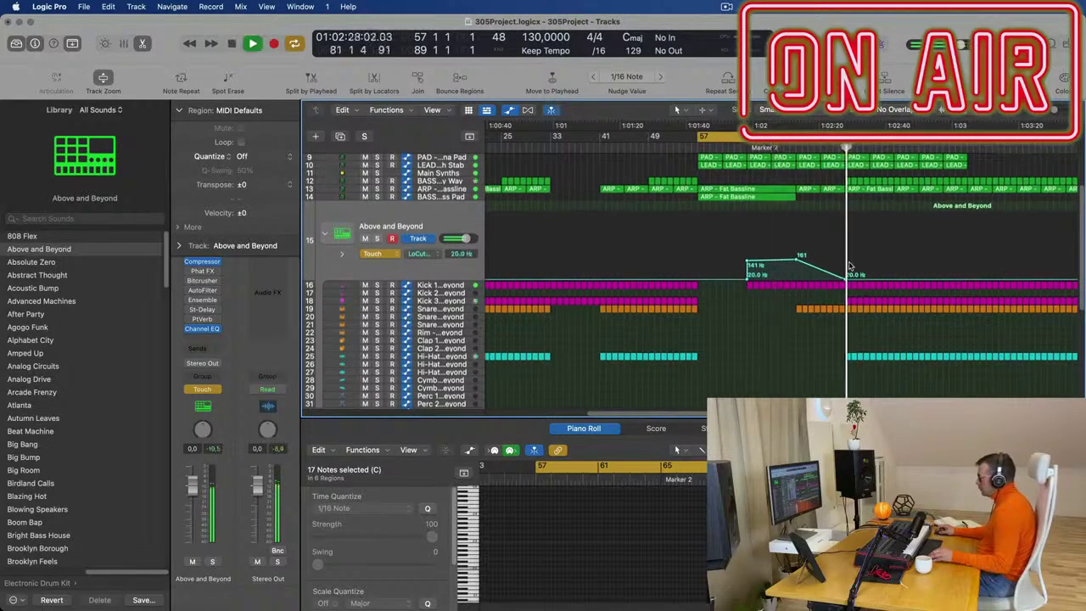
drag(850, 277, 853, 254)
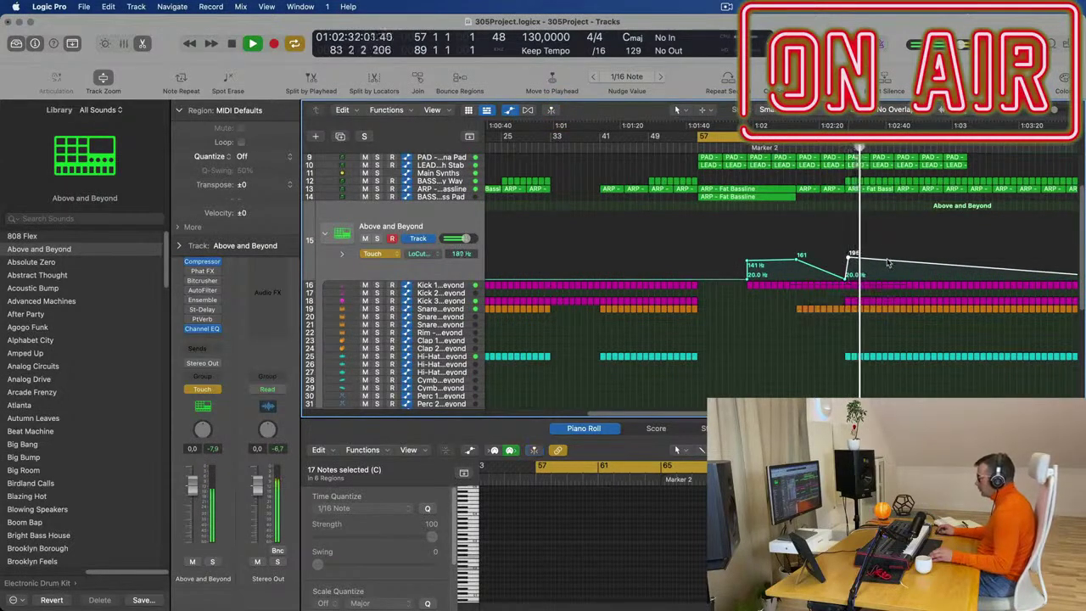
mouse_move(886, 262)
mouse_down()
mouse_move(885, 249)
mouse_move(900, 256)
mouse_move(898, 274)
mouse_move(897, 253)
mouse_up()
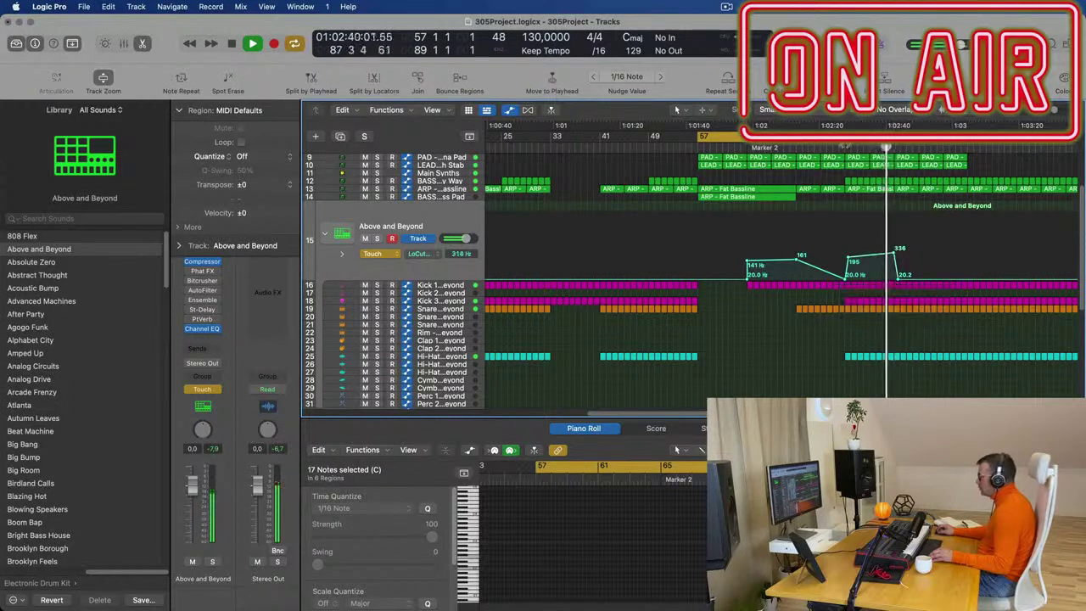
Set the cycle range to bars 81–89, restart playback, and delete the ride and tom regions on tracks 44 to 46 from bar 81 to about bar 93
scroll(819, 291, down, 8)
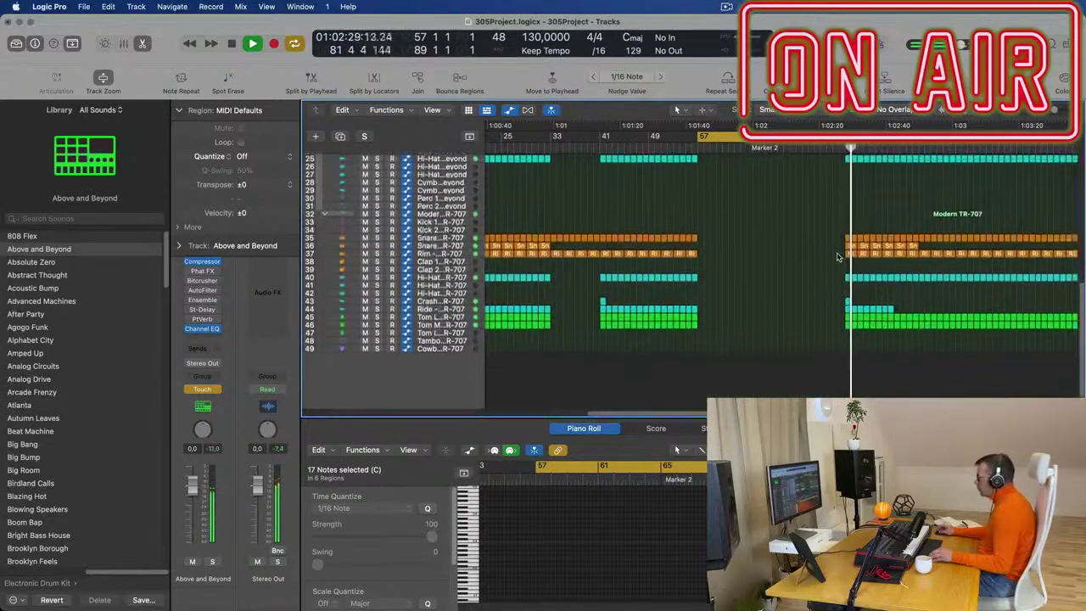
click(849, 246)
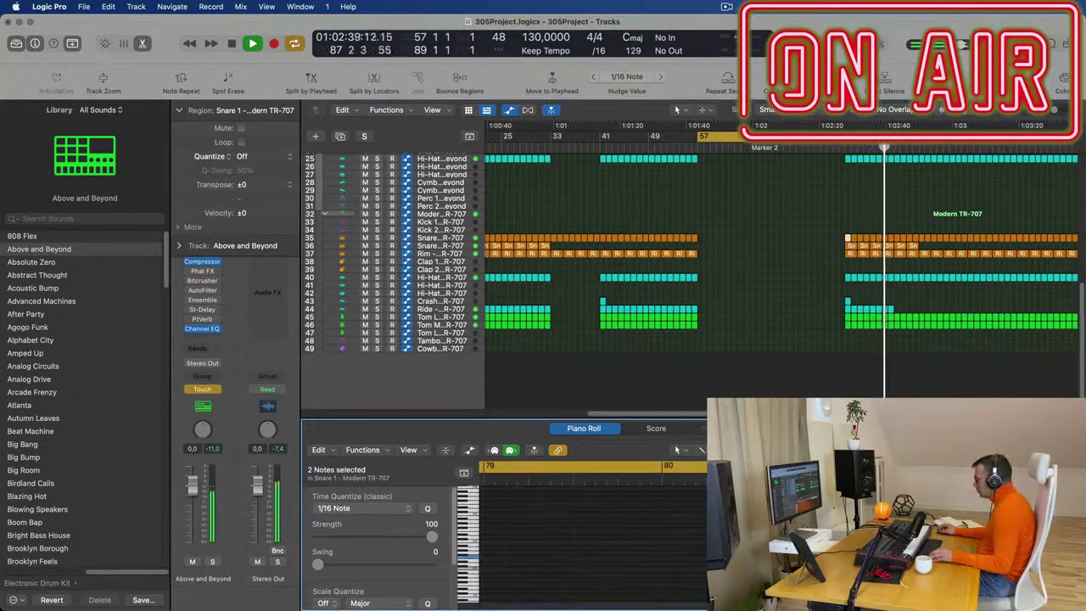
drag(848, 148, 897, 146)
key(space)
key(space)
drag(832, 313, 912, 333)
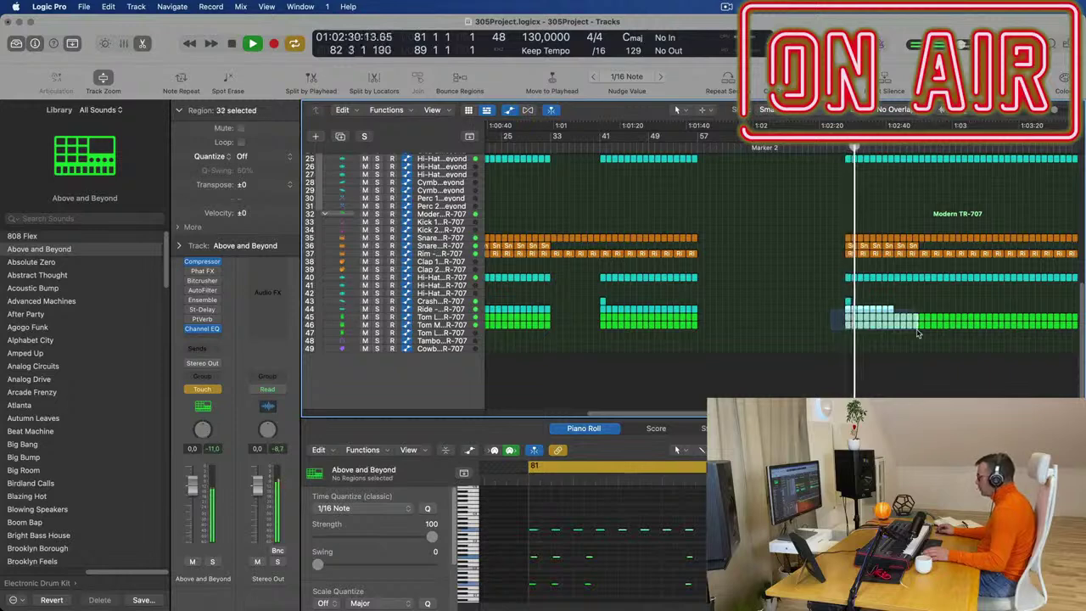
key(Delete)
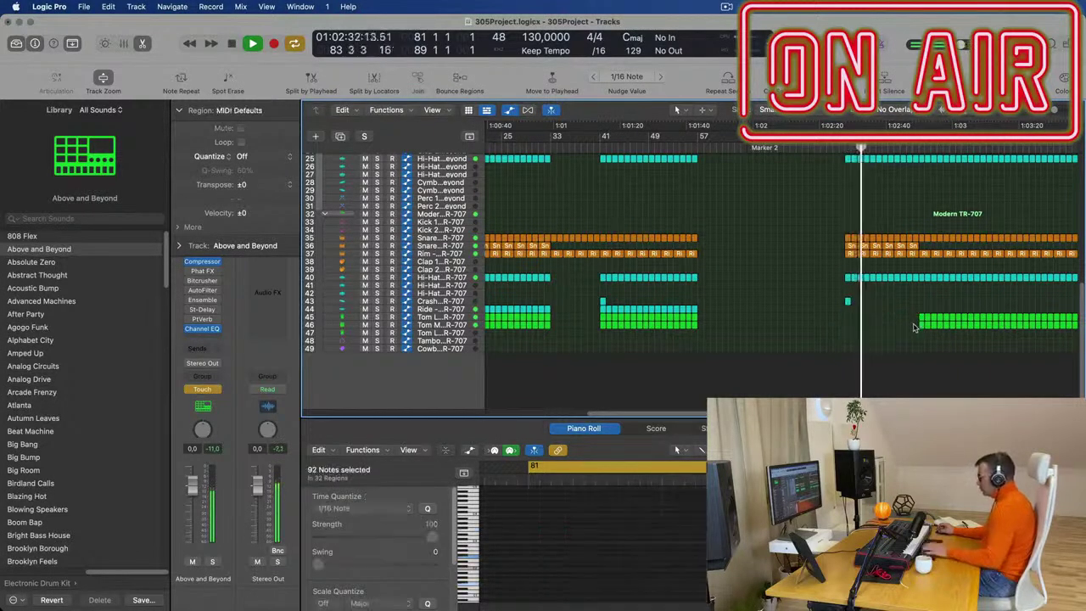
Open the Snare 2 region at bar 81 on track 36 in the Piano Roll and delete its surplus end notes
scroll(915, 329, up, 5)
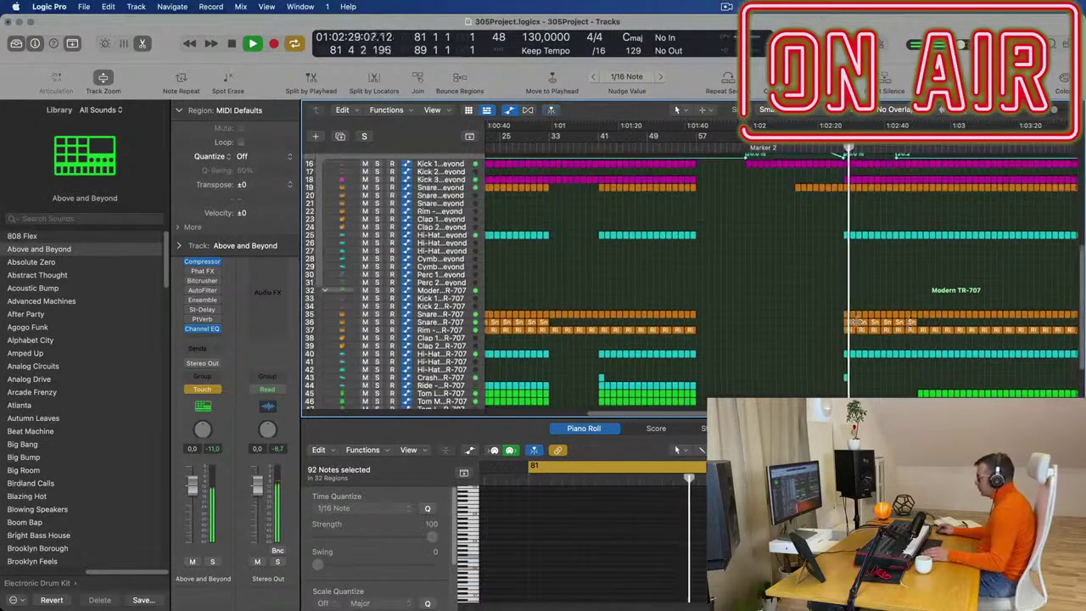
click(848, 323)
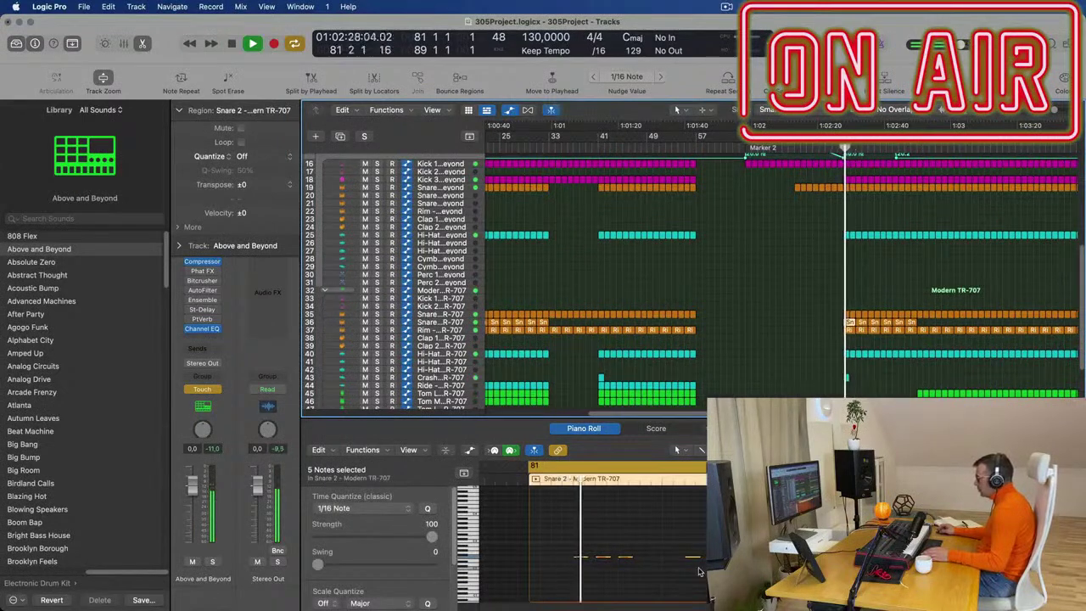
drag(737, 569, 563, 545)
drag(681, 575, 729, 570)
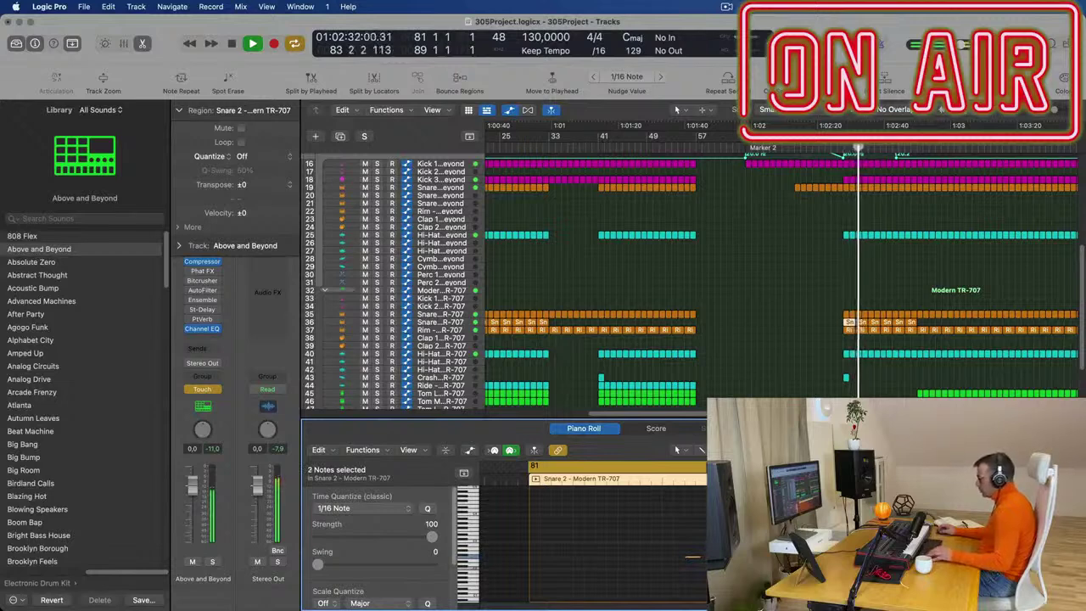
drag(679, 534, 729, 576)
key(Delete)
Move and copy the remaining Snare 2 notes into an evenly spaced pattern from the start of bar 81
drag(536, 533, 700, 587)
key(space)
key(space)
drag(582, 558, 540, 560)
mouse_move(619, 553)
mouse_down()
mouse_move(515, 564)
mouse_move(606, 560)
mouse_up()
drag(532, 558, 676, 561)
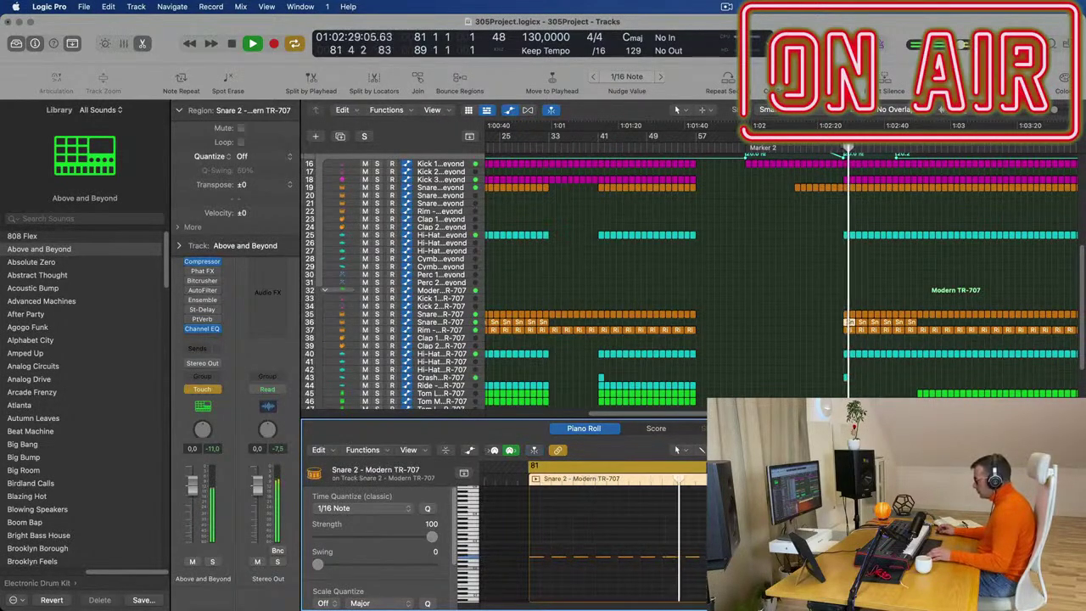
drag(800, 577, 715, 550)
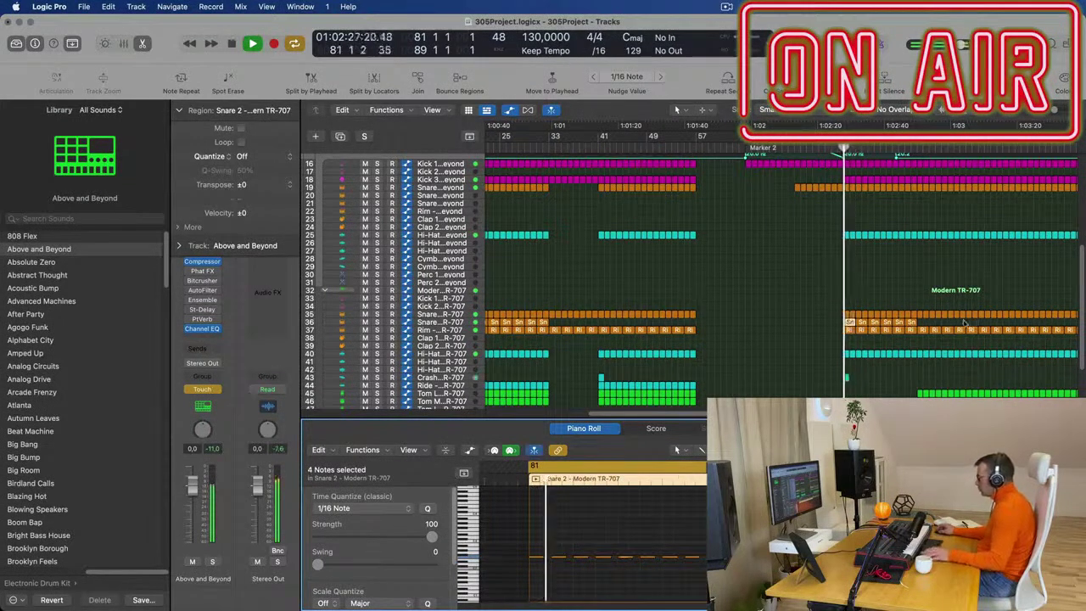
Delete the five Snare 2 regions that follow the edited one on track 36, and reselect the region at bar 81
drag(927, 323, 862, 327)
key(Delete)
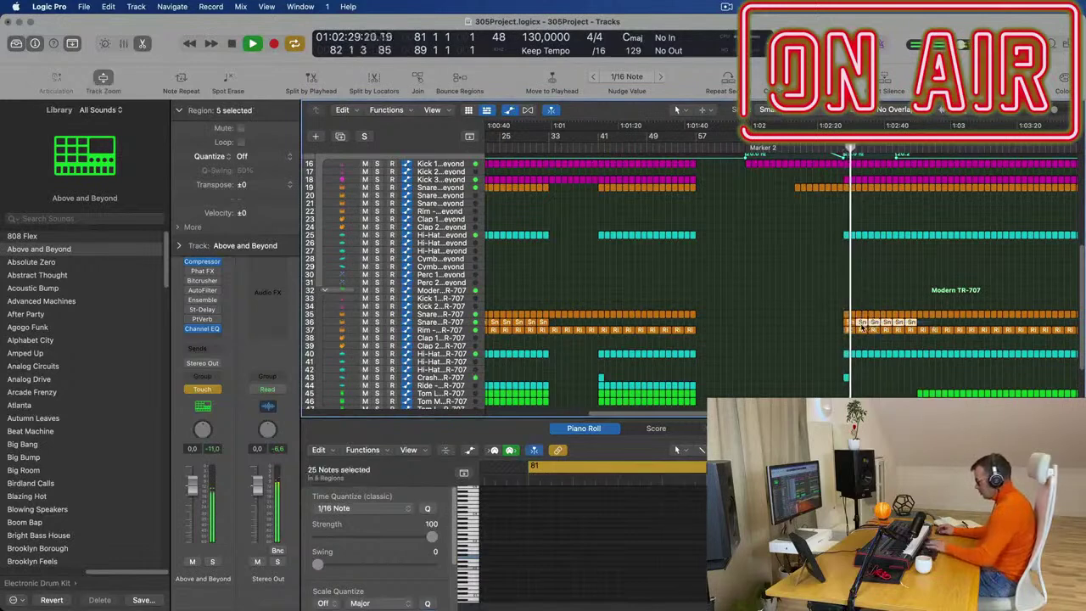
click(849, 323)
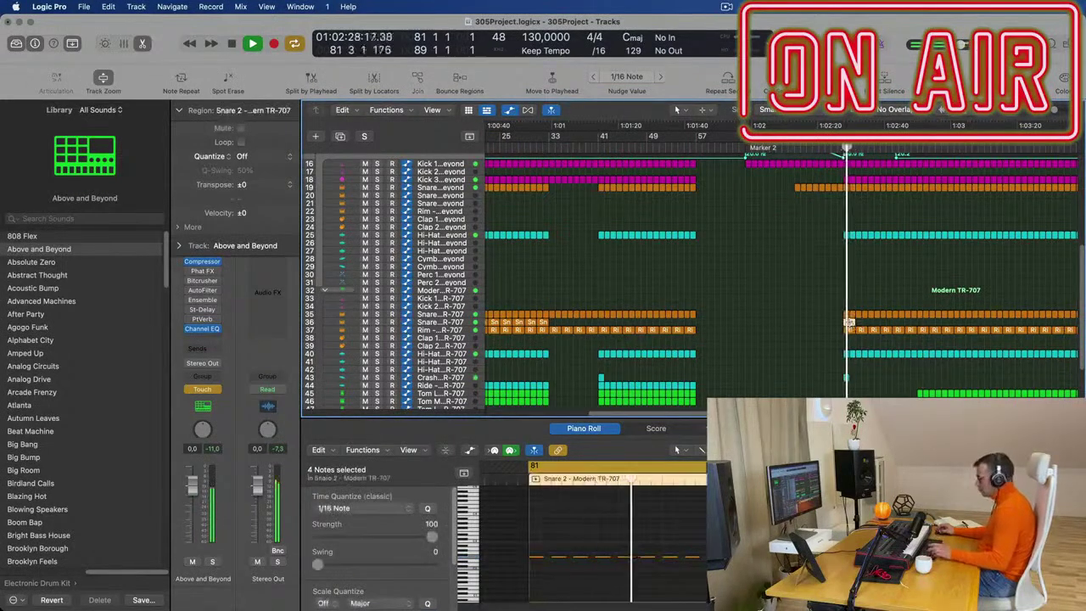
key(super+d)
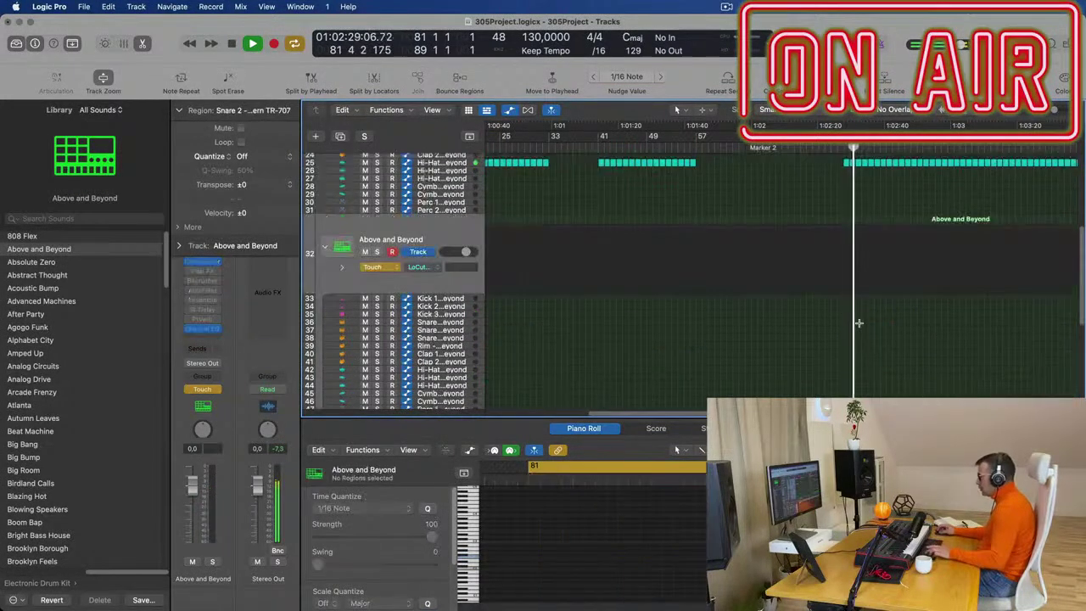
scroll(852, 334, up, 10)
scroll(852, 331, down, 8)
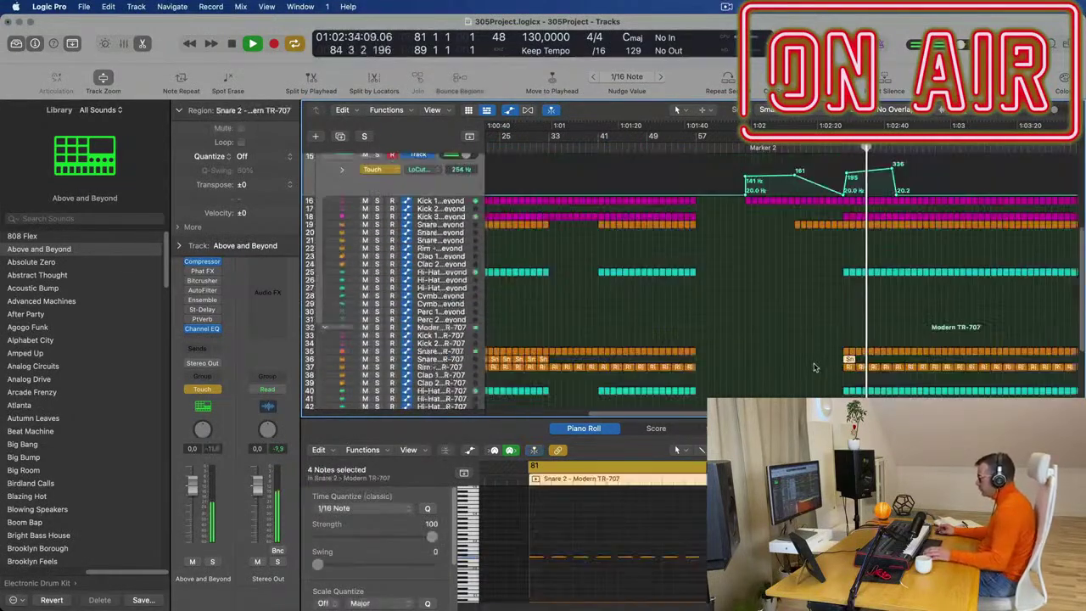
Replay from bar 81, repeat the edited Snare 2 region to fill bars 81–89, and join the four regions into one
key(space)
key(space)
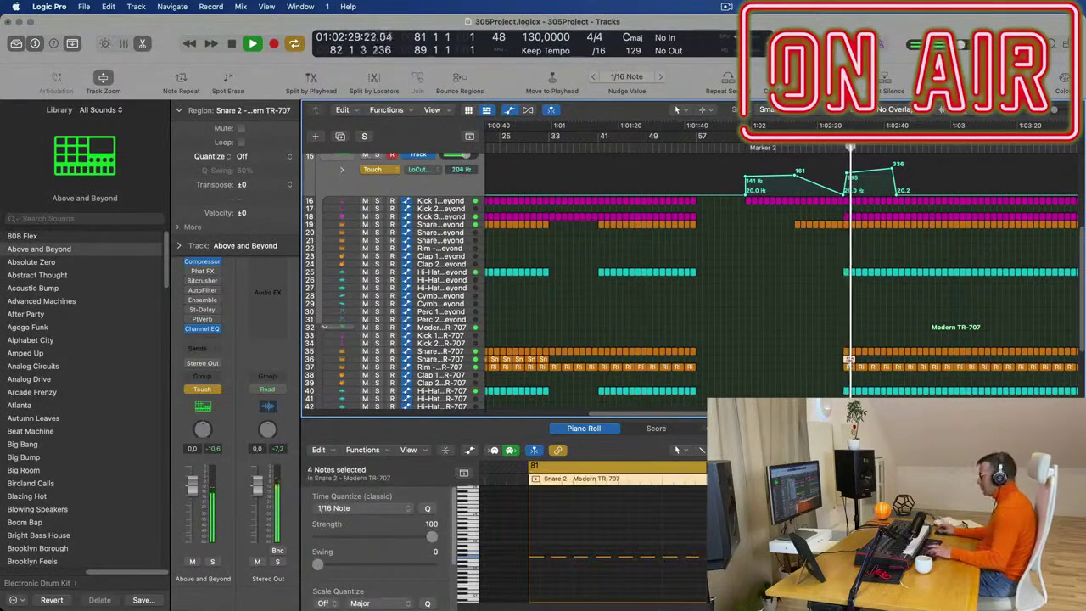
drag(907, 358, 830, 362)
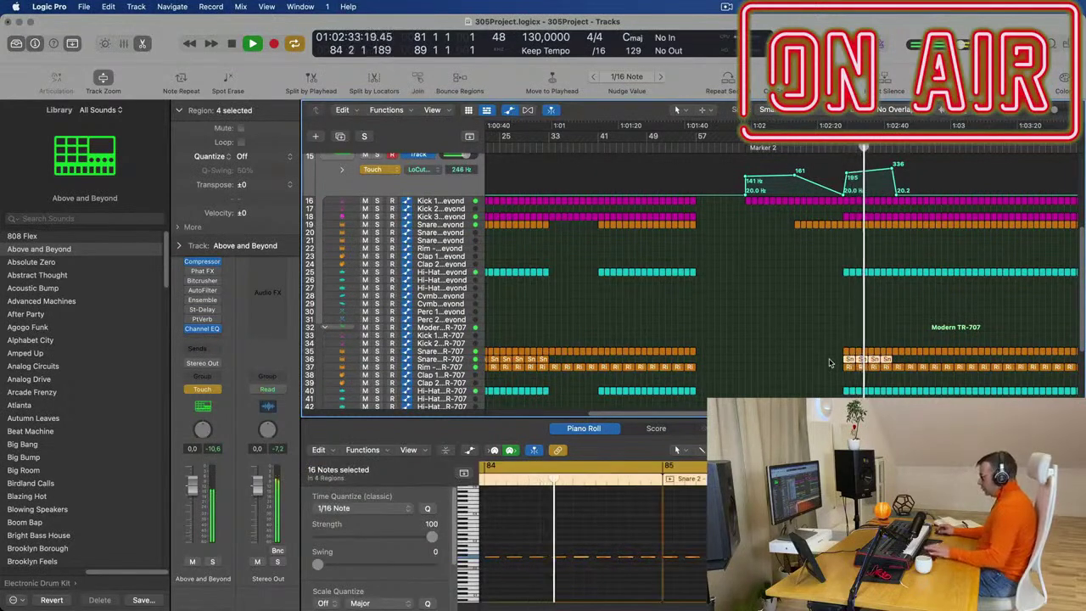
key(super+j)
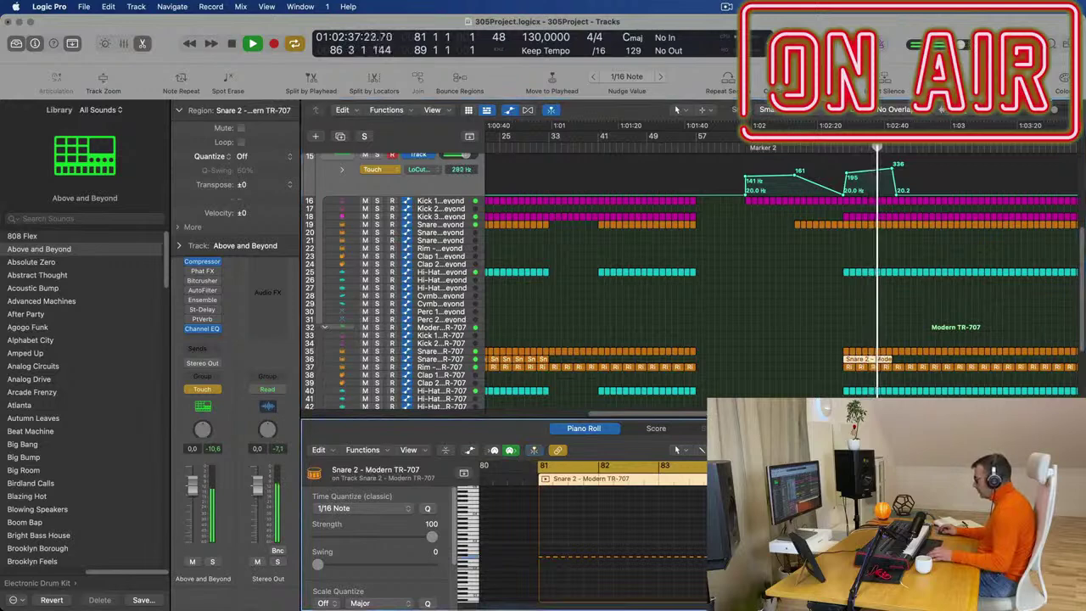
Select all Snare 2 notes during replay and automate the track's volume from -7.0 dB at bar 81 up to -4.8 dB near bar 89
key(super+a)
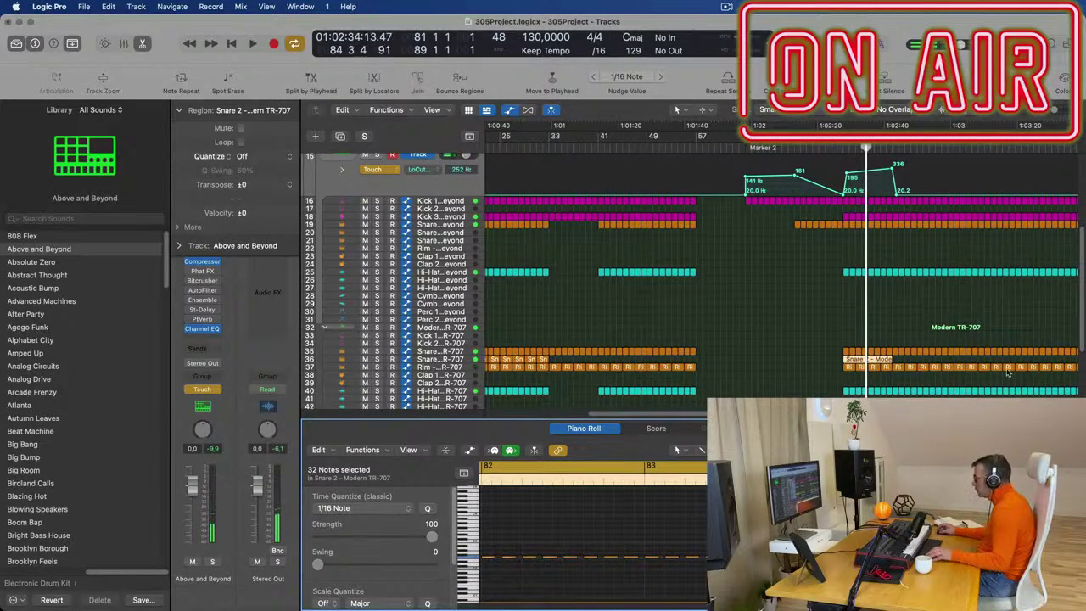
key(space)
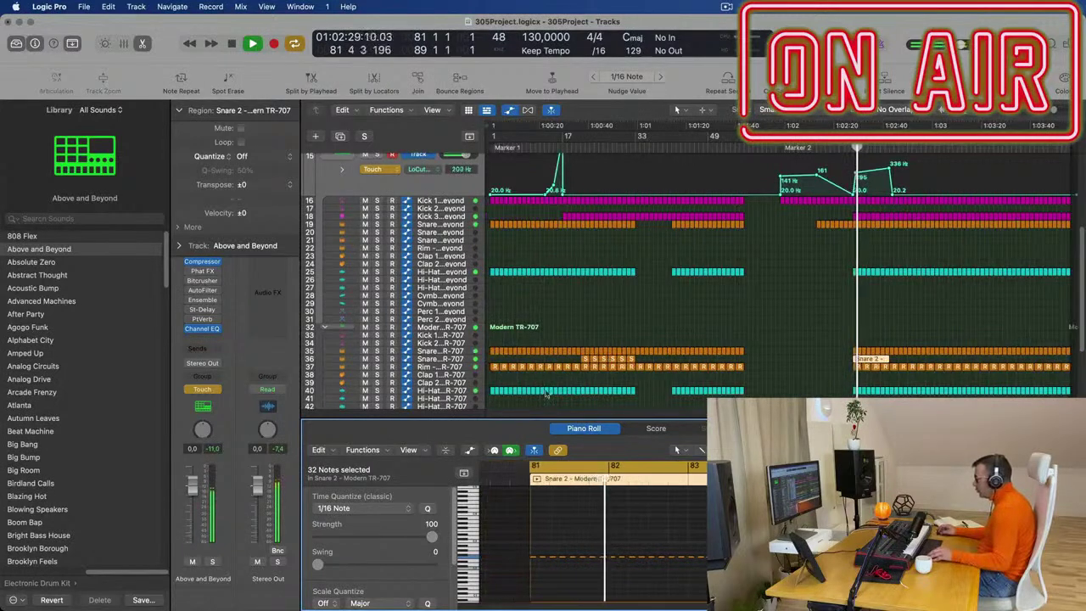
click(705, 358)
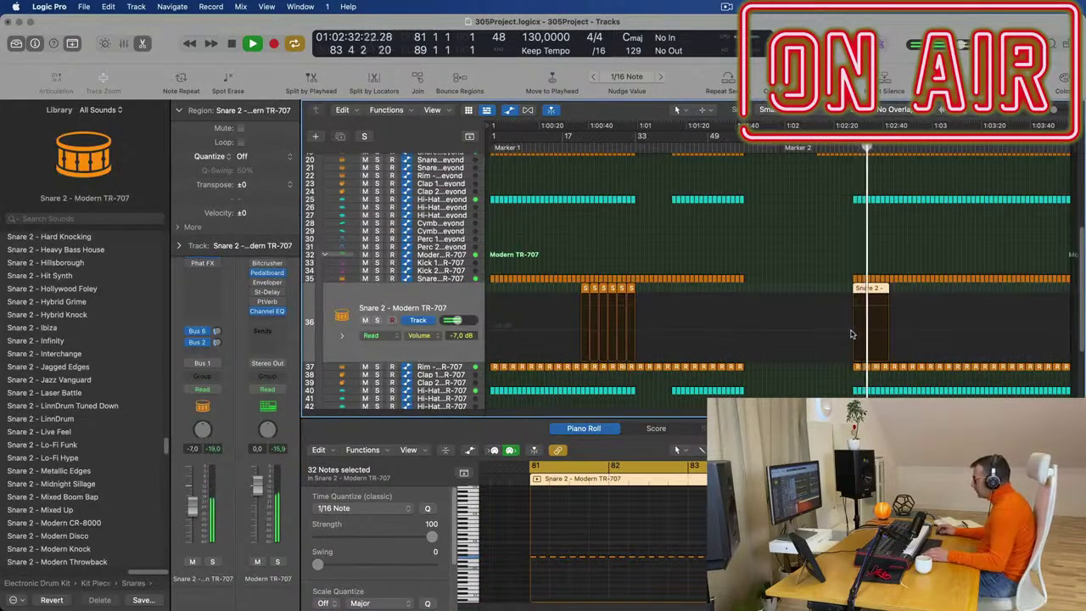
click(849, 333)
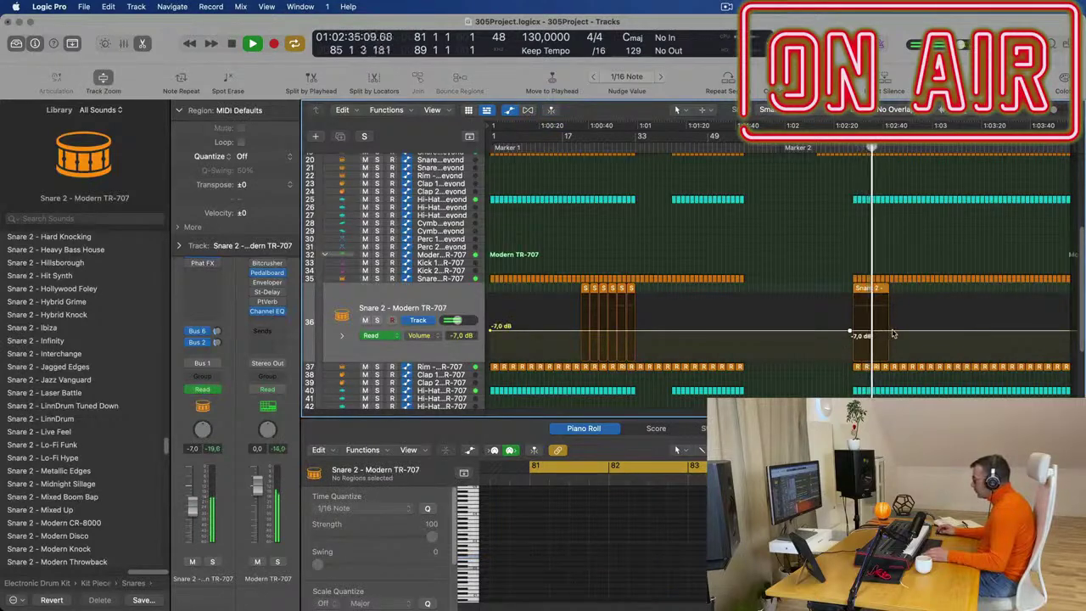
click(889, 331)
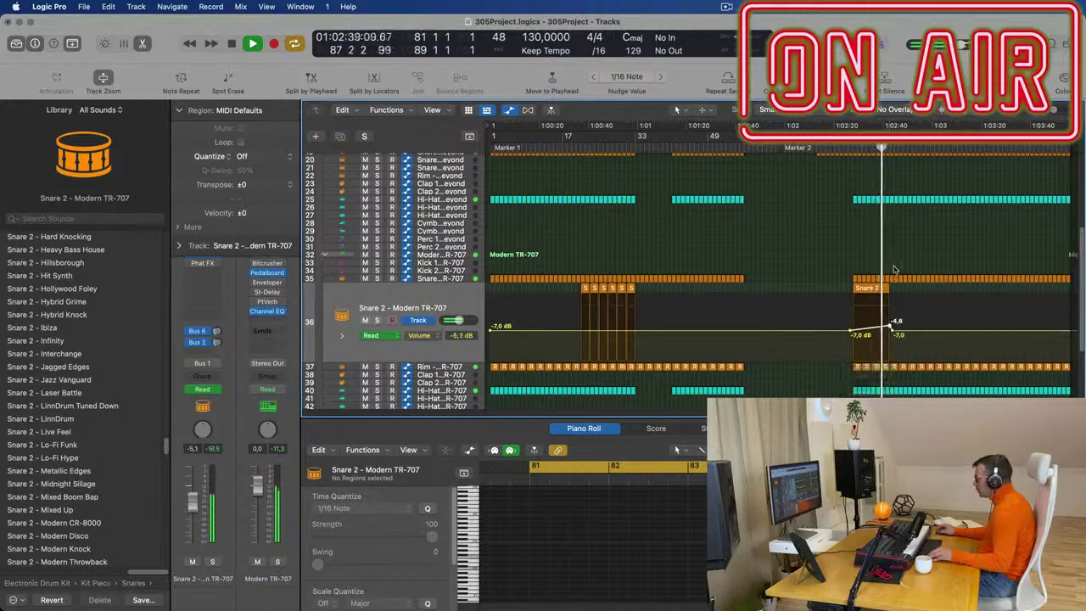
Restart playback from bar 57 and copy the Bass Pad region on track 14 to bar 73, selecting that track
scroll(874, 172, up, 5)
scroll(875, 172, up, 2)
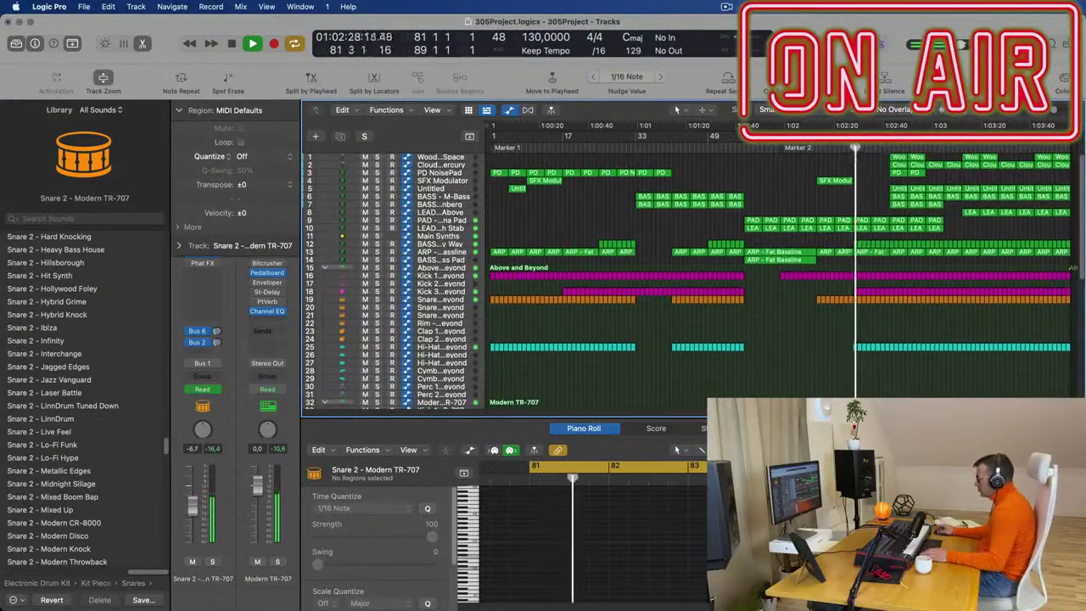
drag(858, 151, 744, 151)
drag(770, 261, 850, 269)
click(450, 280)
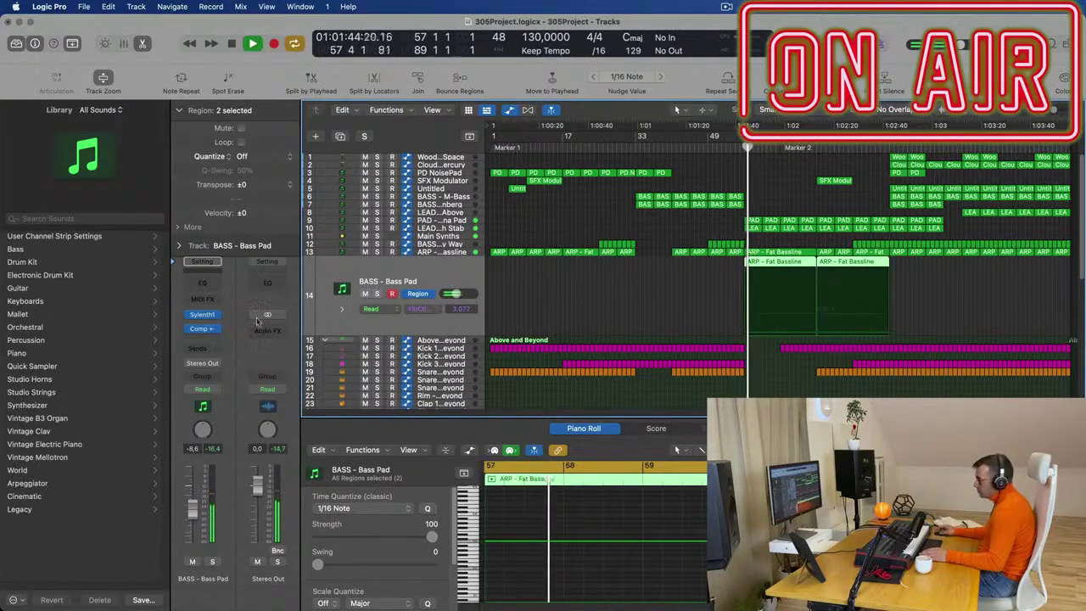
Switch the Bass Pad track's automation to Touch mode and record a short Filter Control cutoff move in Sylenth1
click(197, 389)
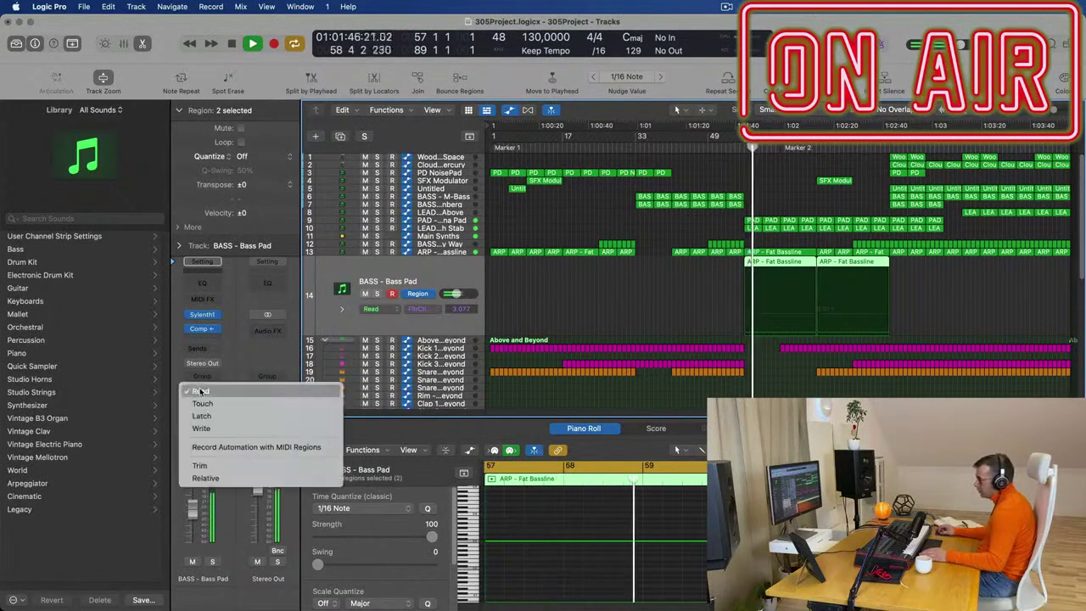
click(204, 404)
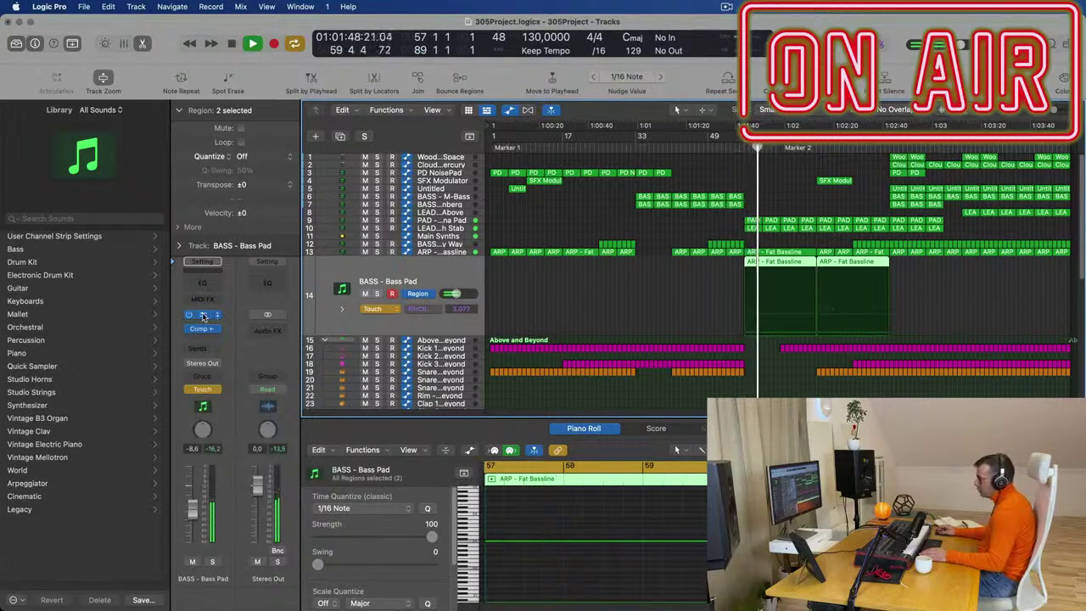
click(203, 315)
drag(436, 371, 436, 357)
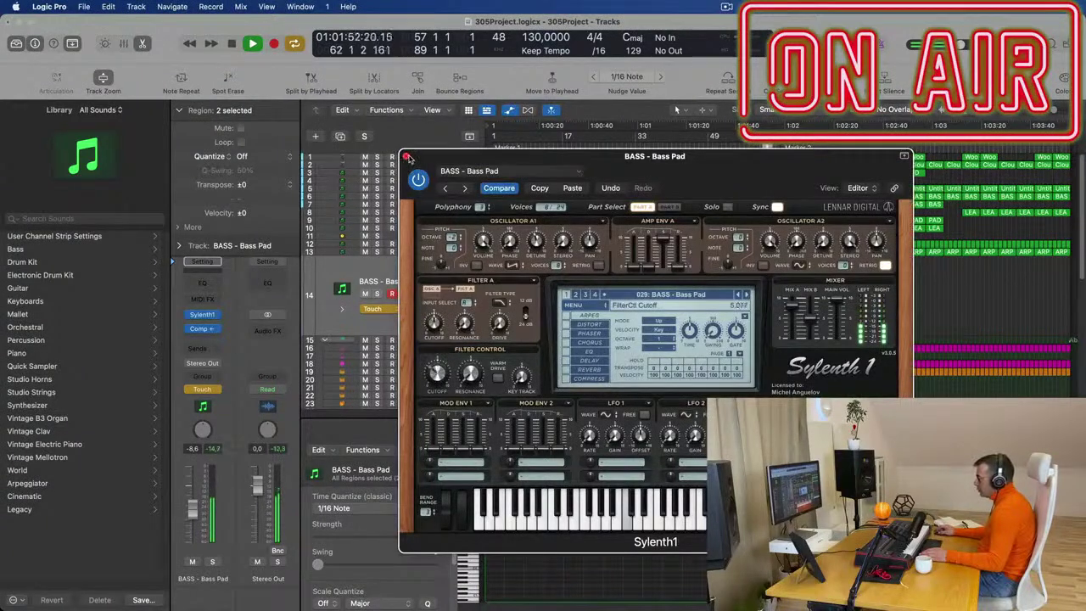
click(408, 158)
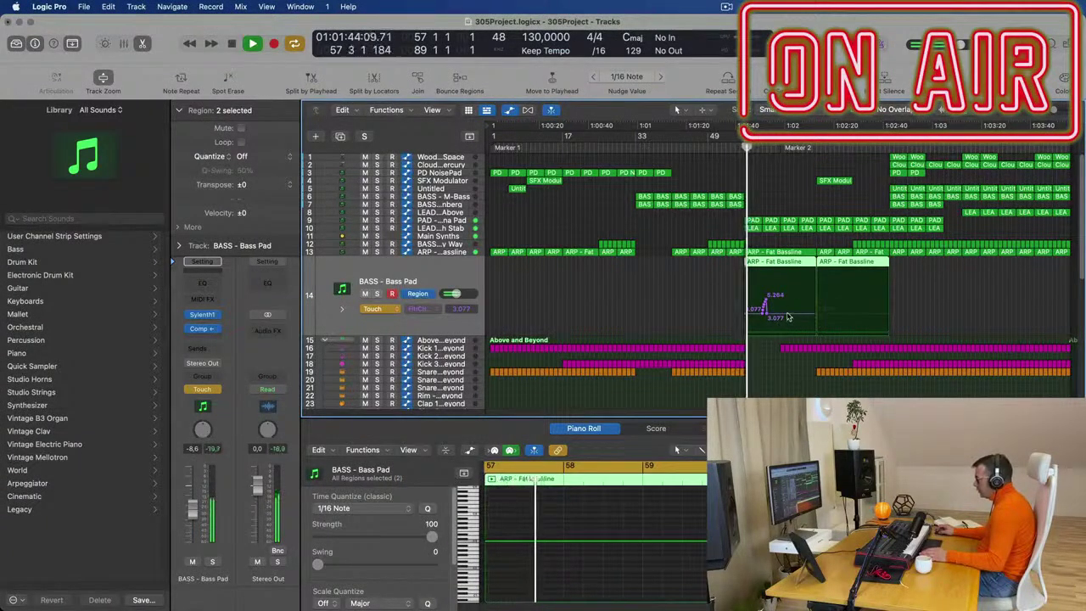
Flatten the recorded cutoff spike in the first Bass Pad region and draw a cutoff ramp in the second, from 3.077 to 5.910 at bar 88
drag(771, 315, 751, 314)
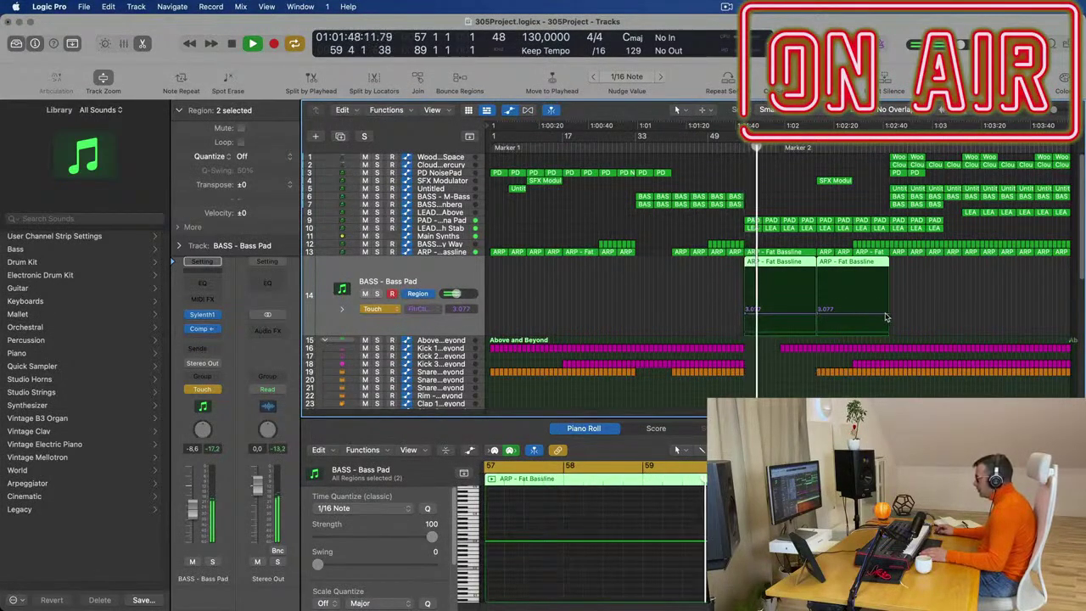
drag(886, 316, 886, 294)
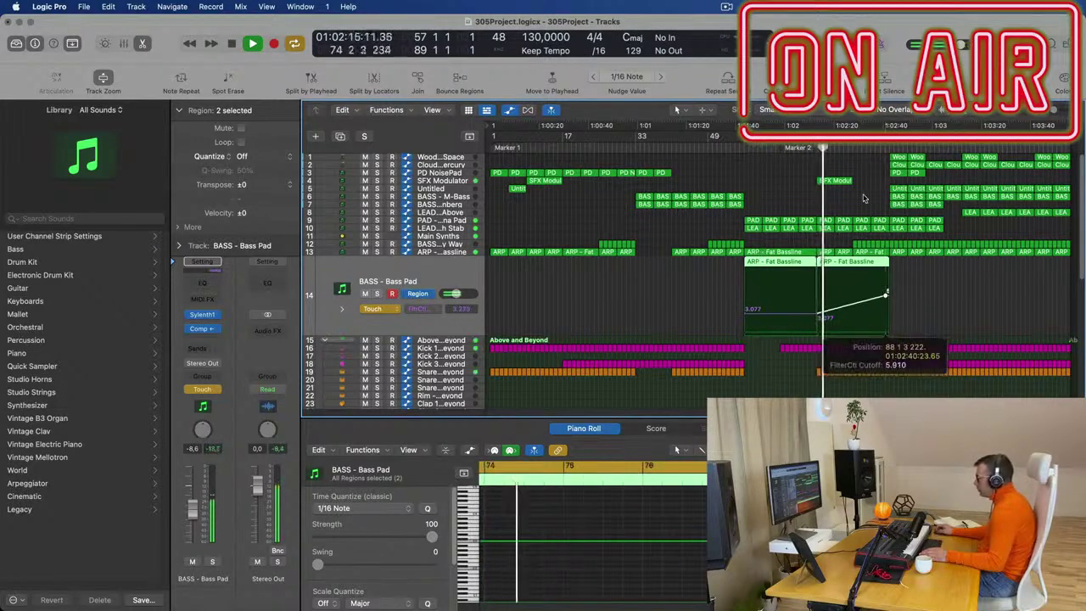
Extend the SFX Modulator region on track 4 so it runs from bar 73 to bar 89, and select its note in the Piano Roll
drag(853, 180, 888, 185)
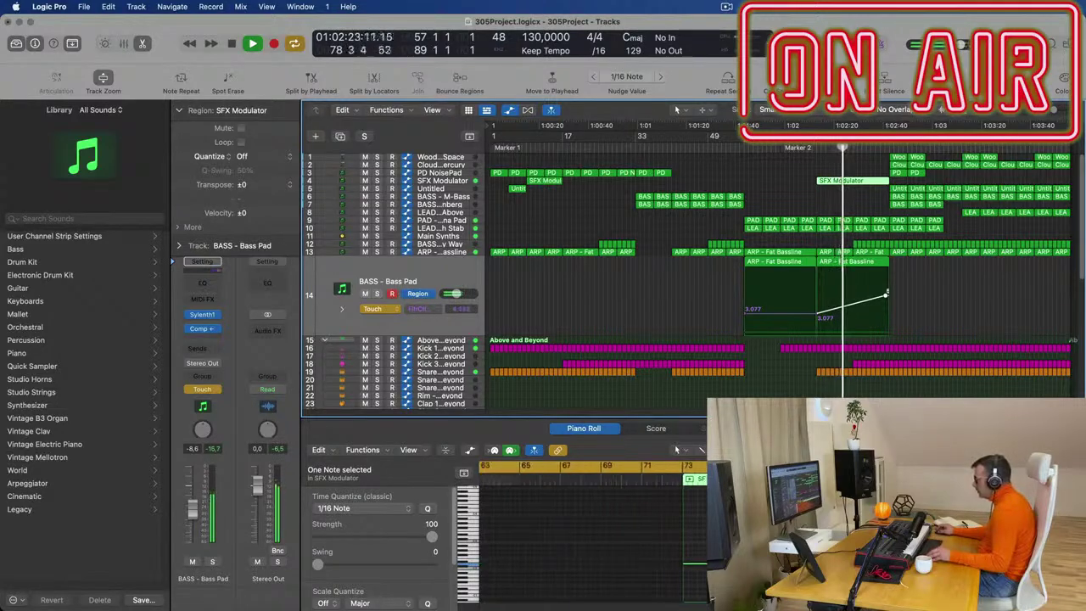
click(845, 563)
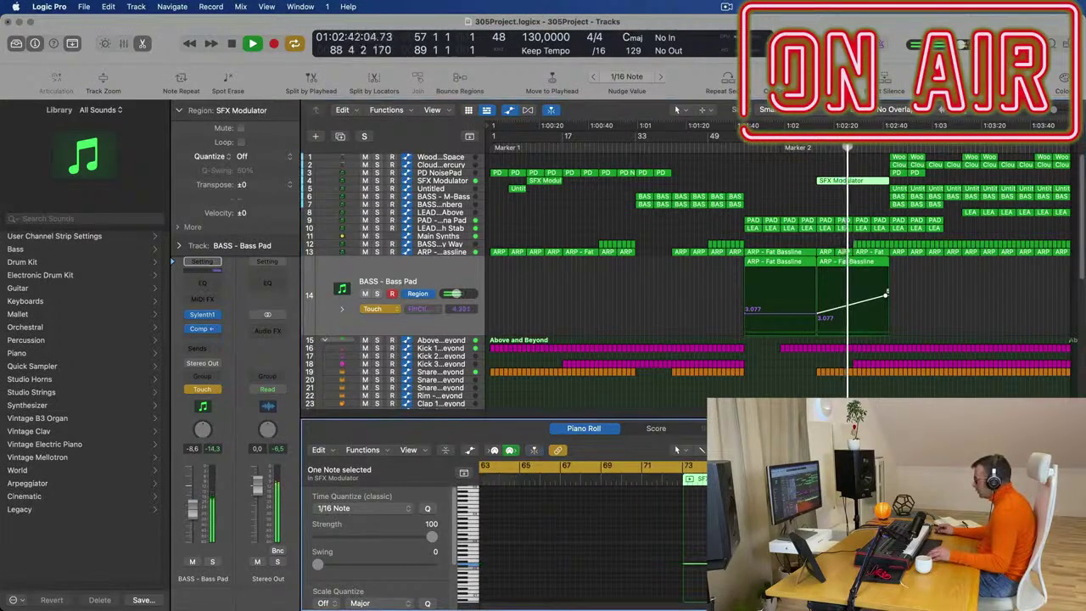
click(789, 164)
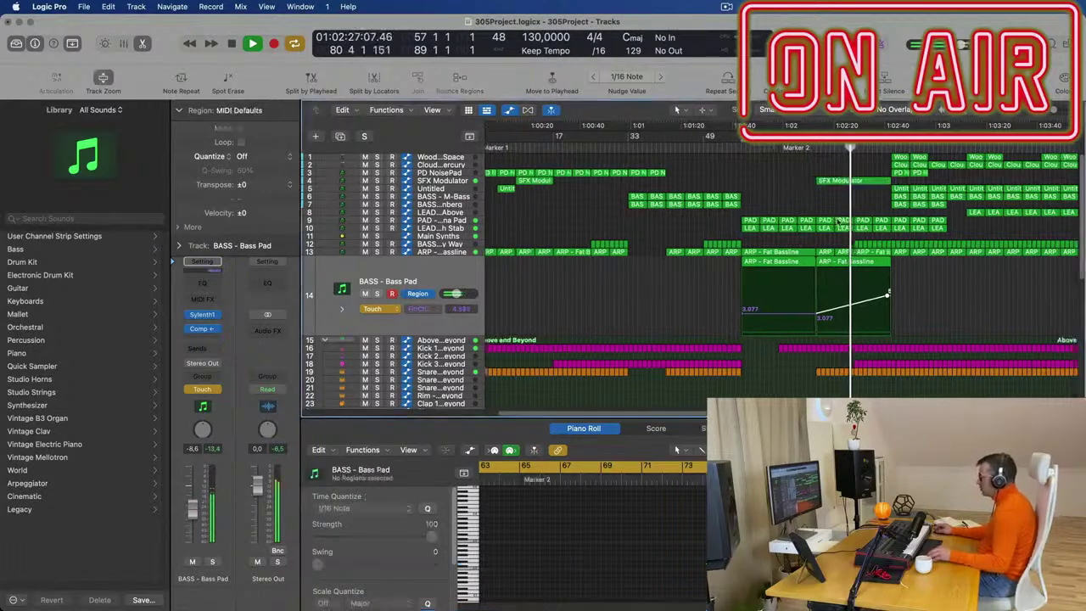
Examine the filter cutoff automation of the ARP - Fat Bassline track on track 13 around bars 57–89
scroll(854, 242, up, 2)
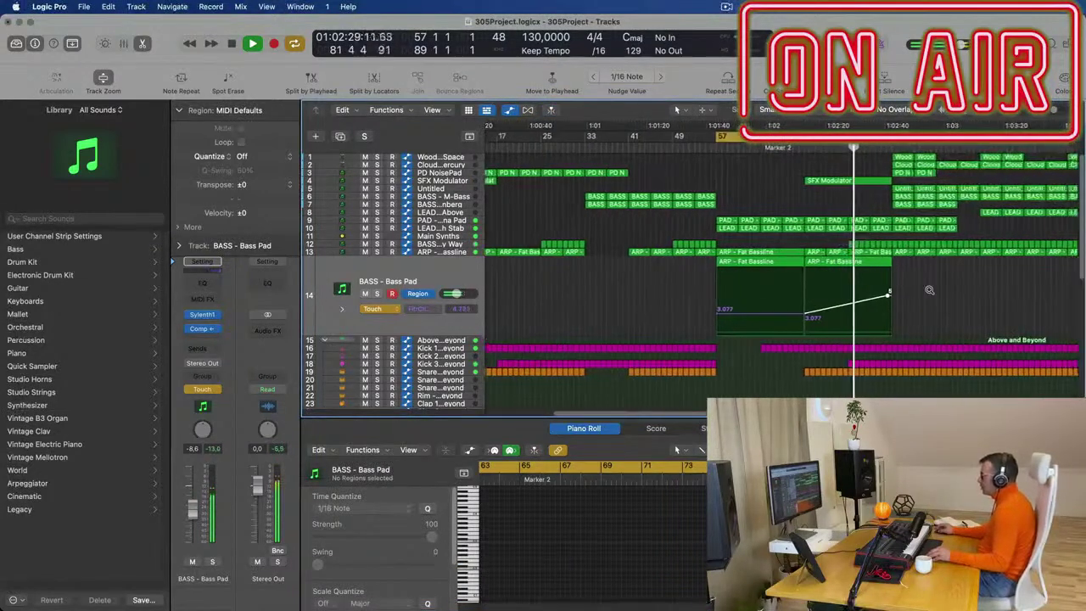
scroll(935, 260, up, 1)
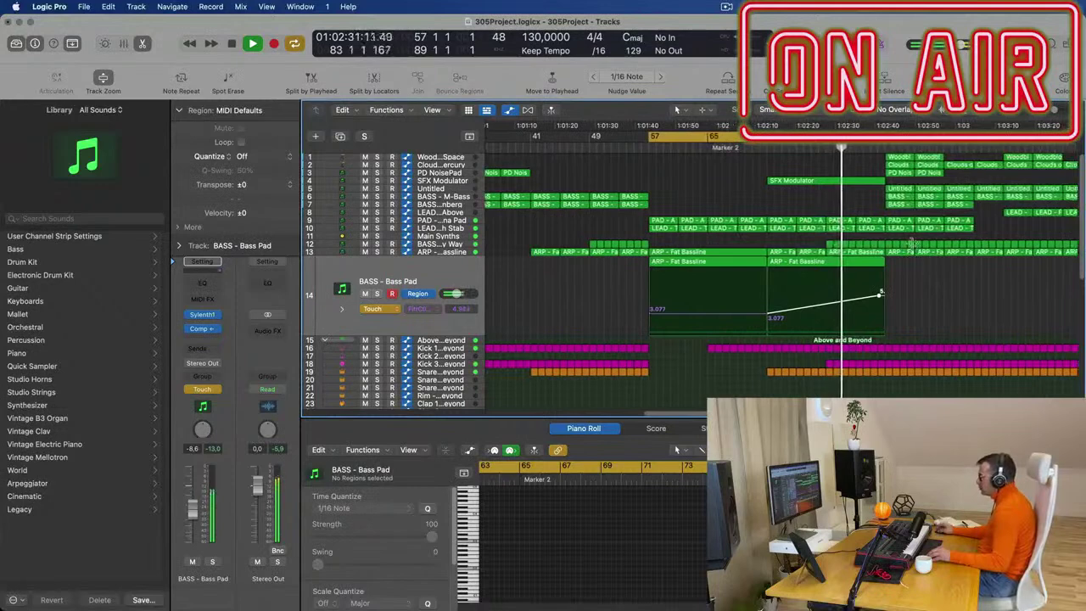
click(458, 253)
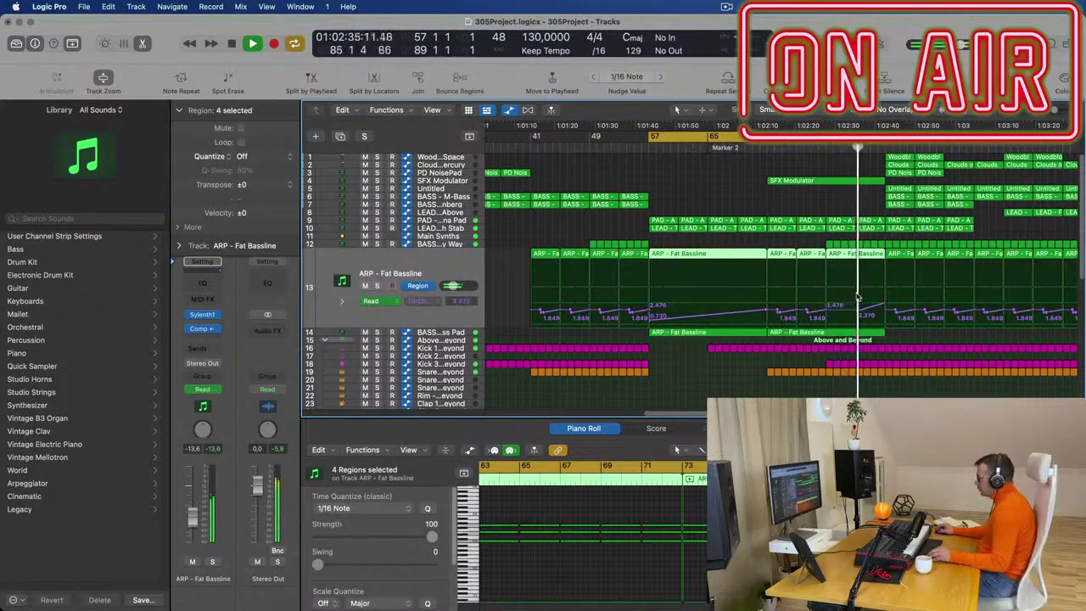
Delete the first six regions on tracks 1 and 2, covering bars 89 to 105
scroll(774, 190, down, 2)
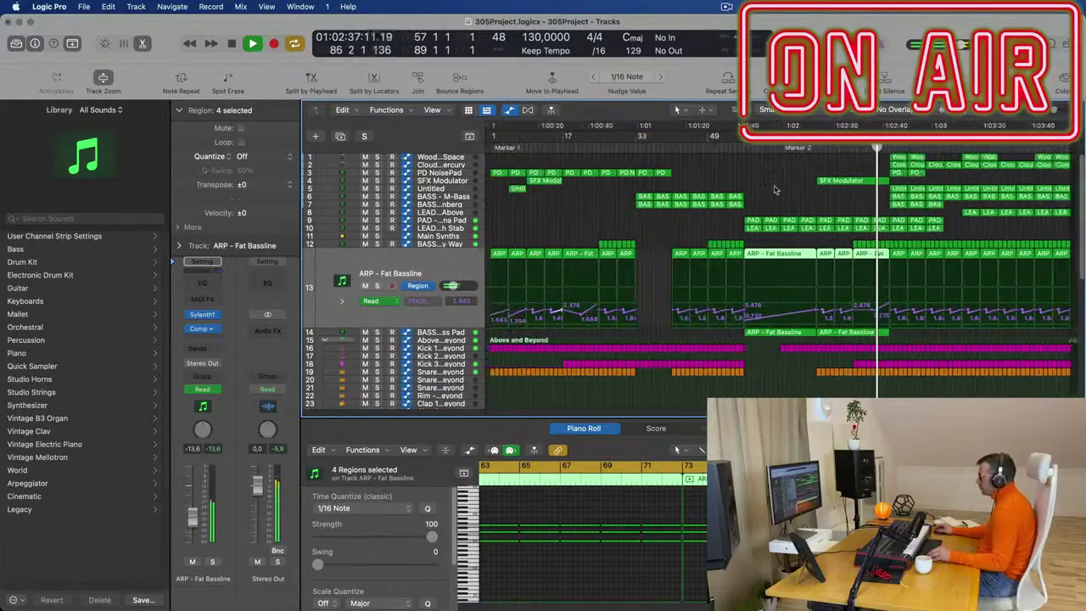
drag(880, 155, 936, 167)
key(Delete)
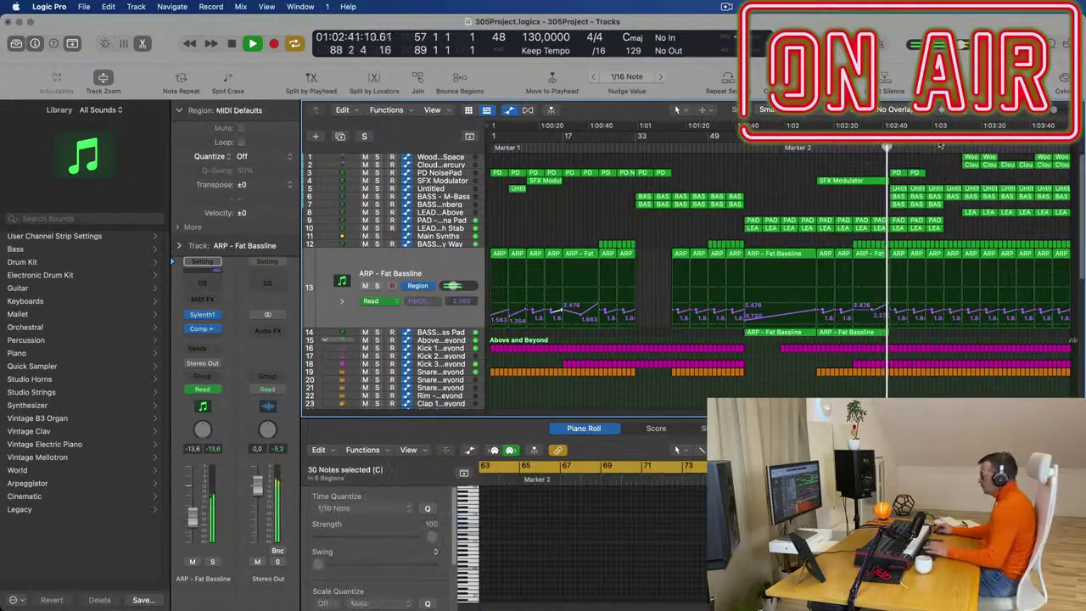
Cut bar 88 out of the synth, bass and drum tracks below the SFX Modulator, splitting the notes that cross the cut
click(873, 137)
scroll(928, 218, up, 3)
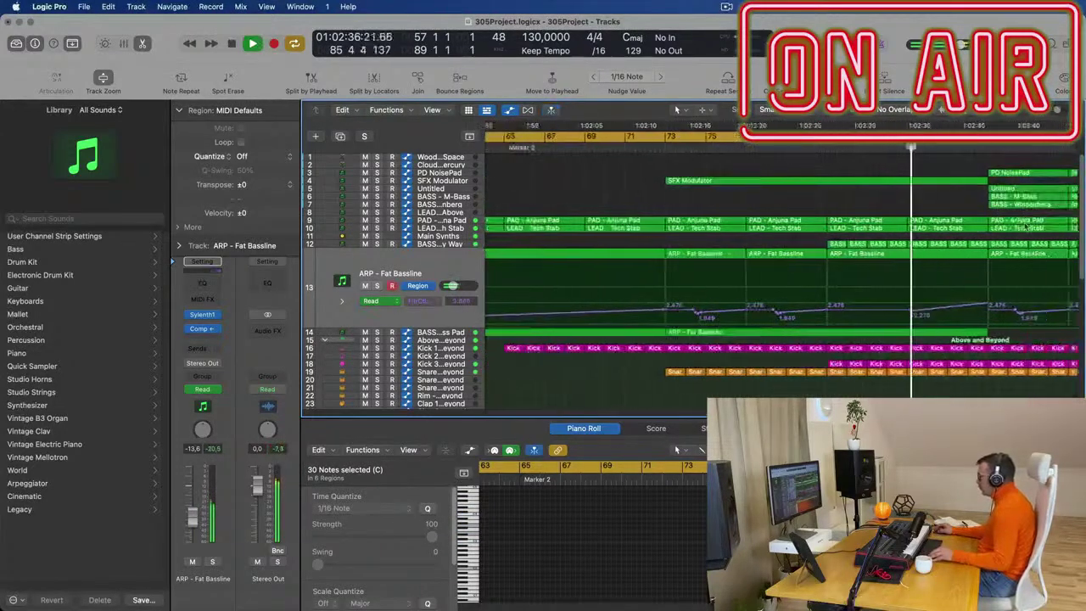
scroll(840, 210, up, 3)
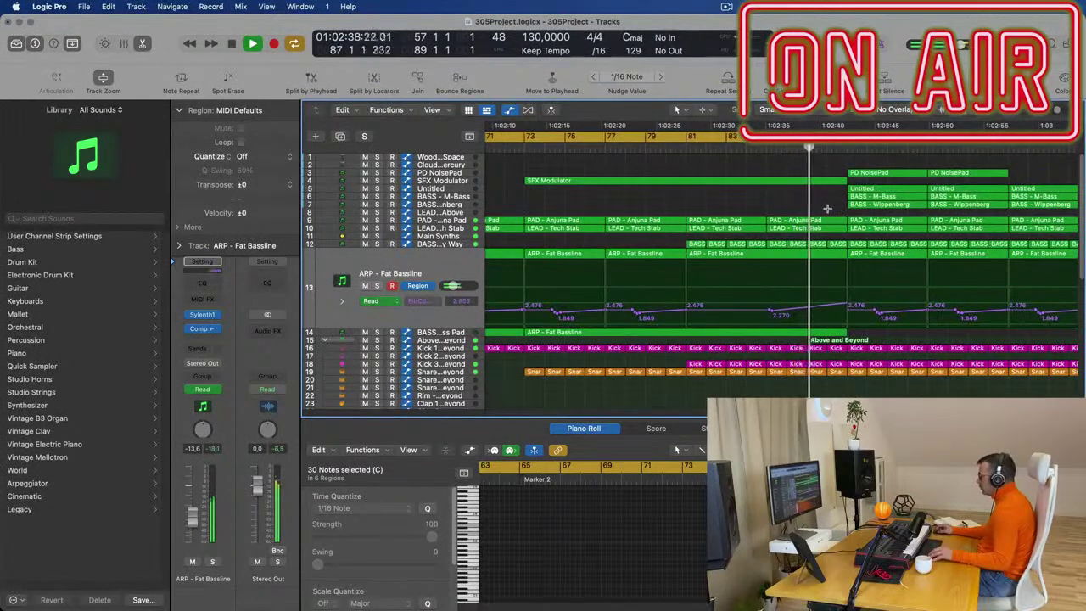
scroll(837, 363, down, 3)
scroll(837, 363, down, 4)
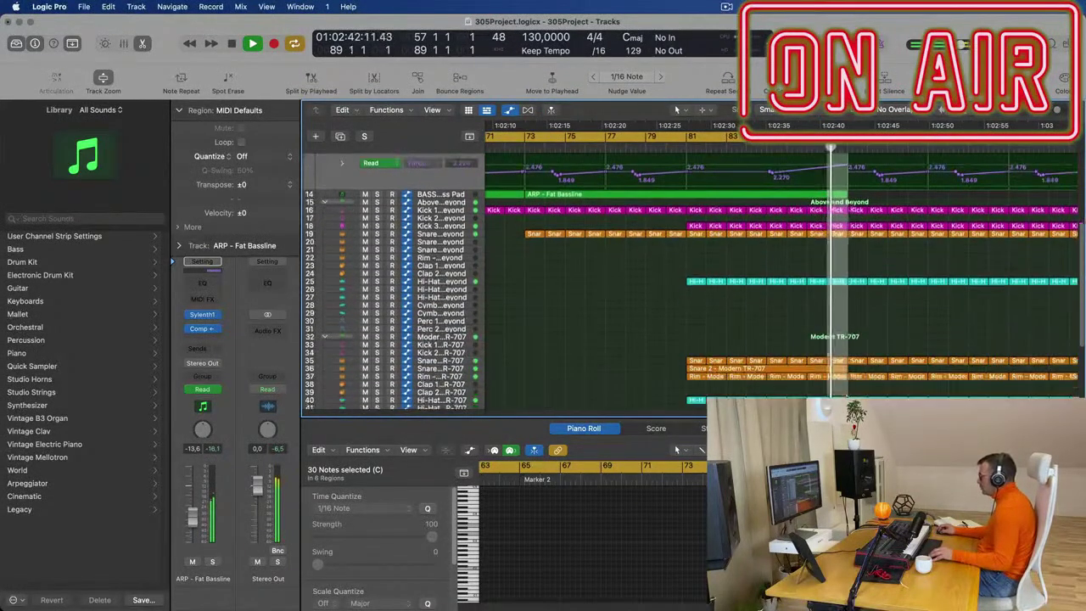
key(super+t)
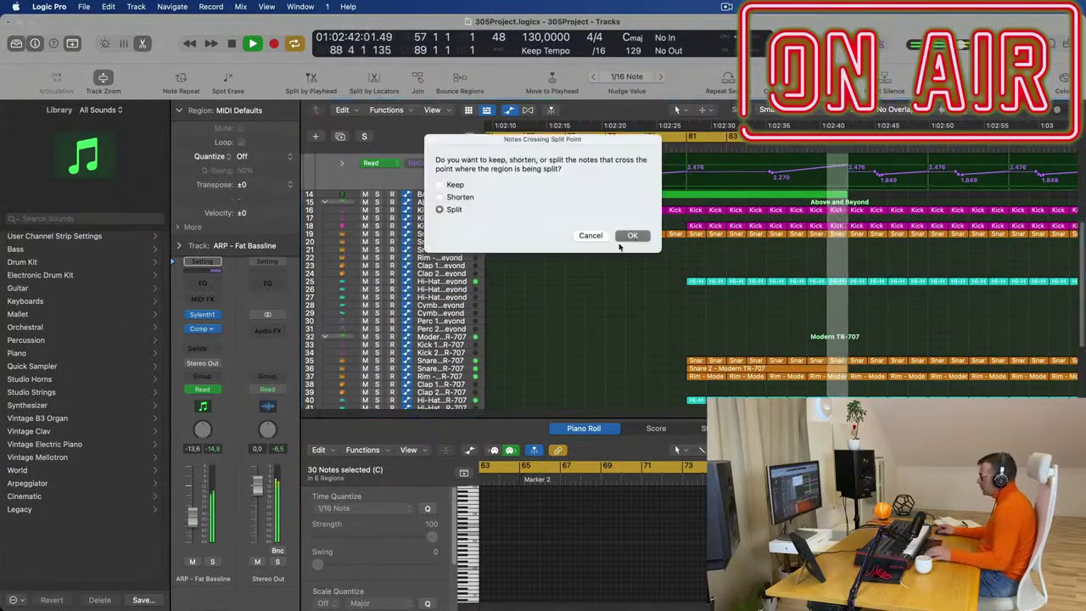
key(Return)
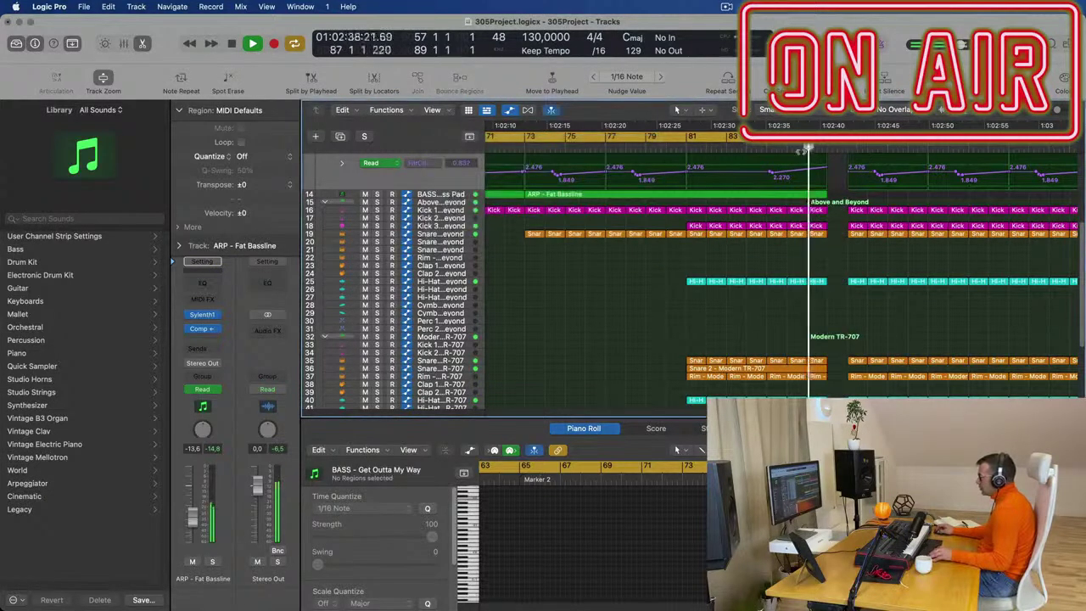
Extend the cycle range to end at bar 101 and play back the transition through the bar 88 break
scroll(895, 221, down, 5)
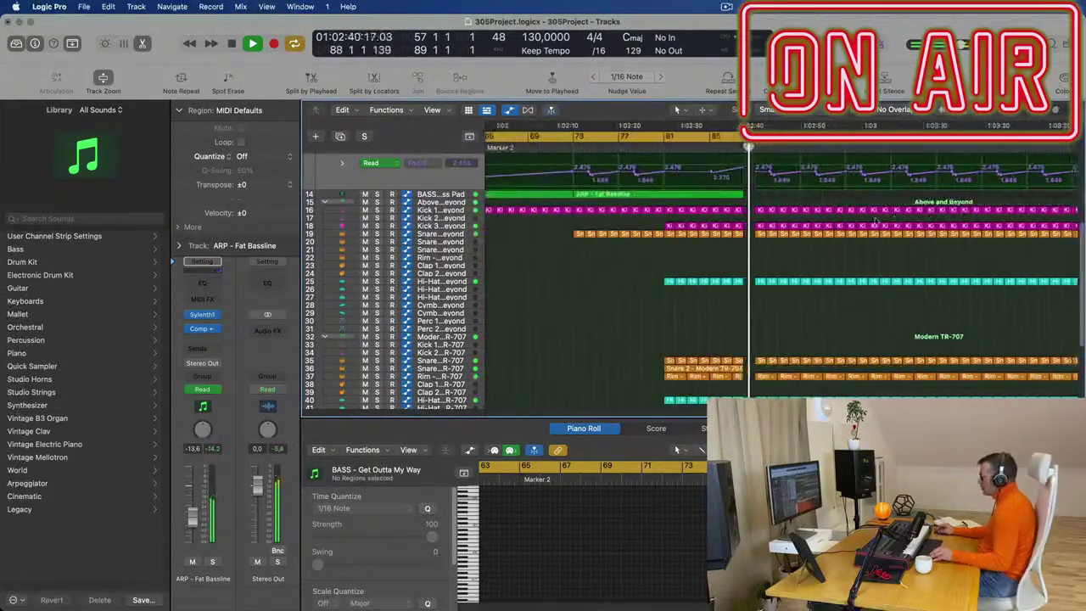
scroll(895, 221, up, 6)
drag(774, 136, 878, 135)
click(765, 148)
scroll(731, 160, down, 2)
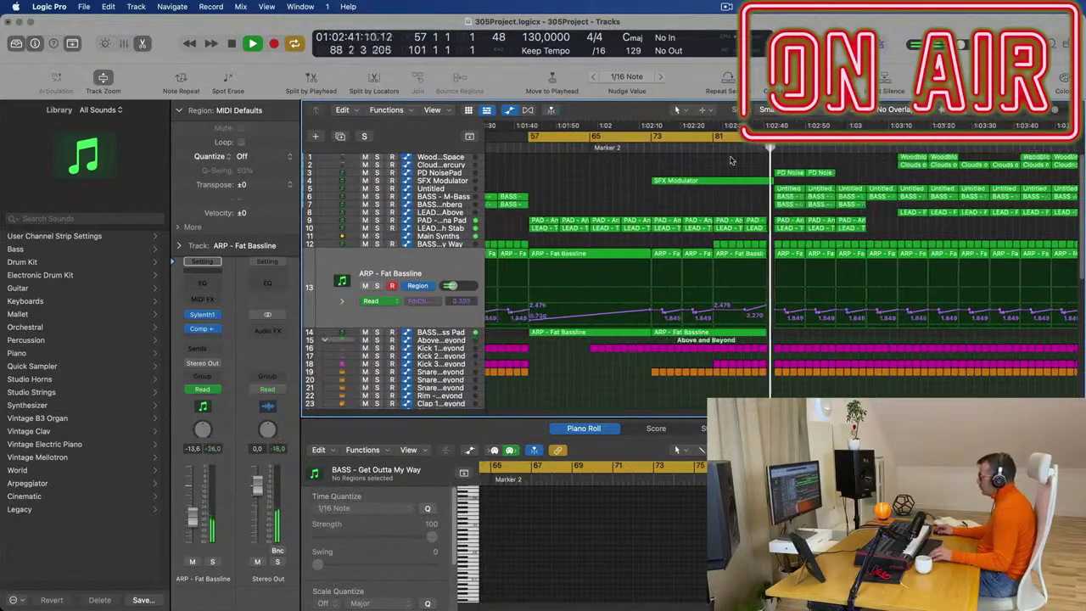
scroll(728, 159, down, 3)
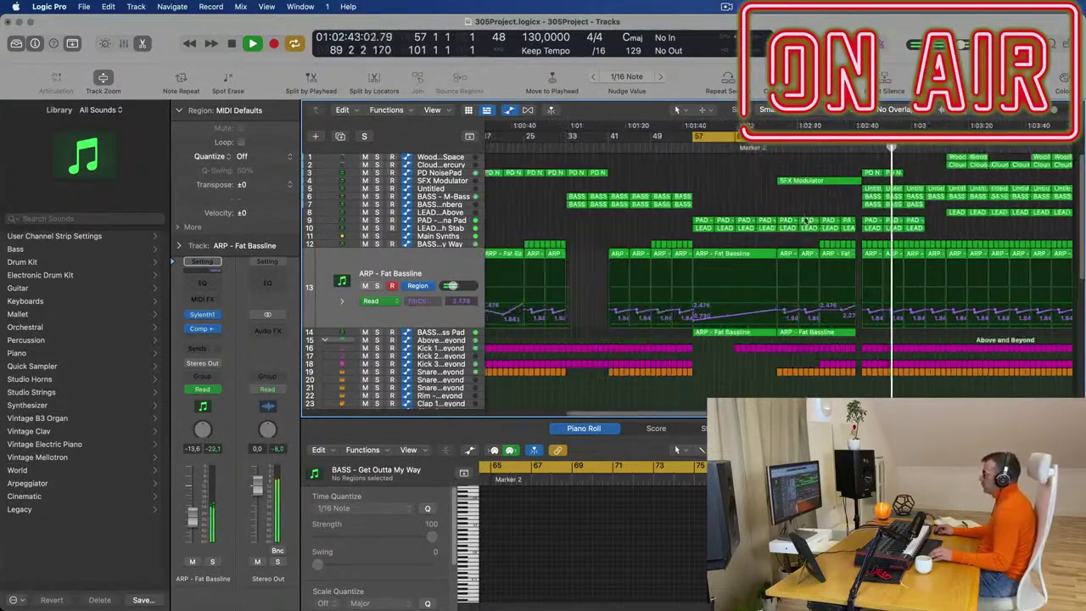
scroll(852, 212, up, 4)
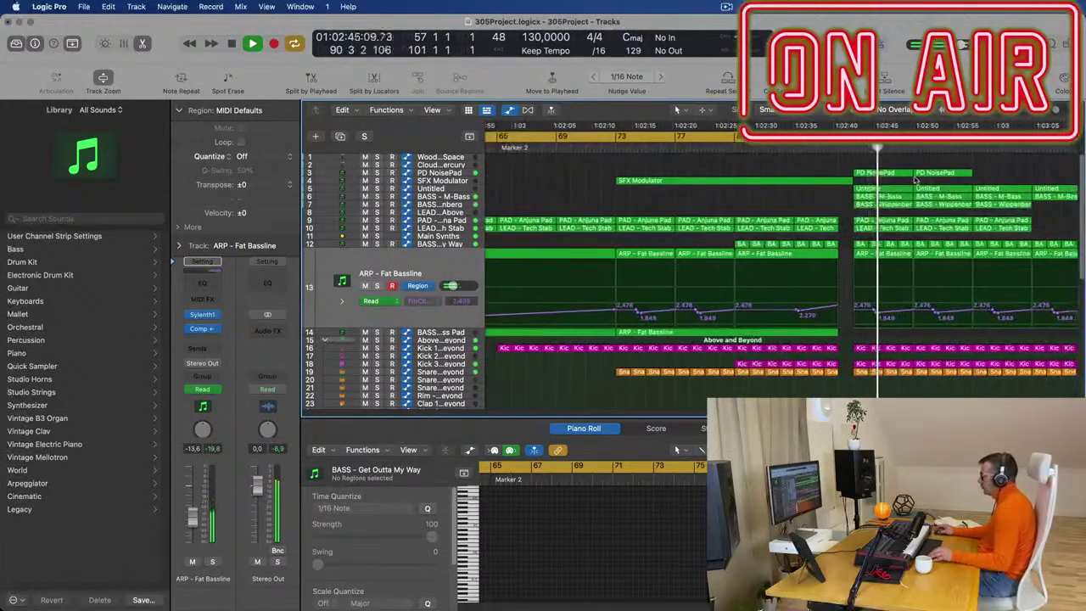
scroll(916, 180, down, 3)
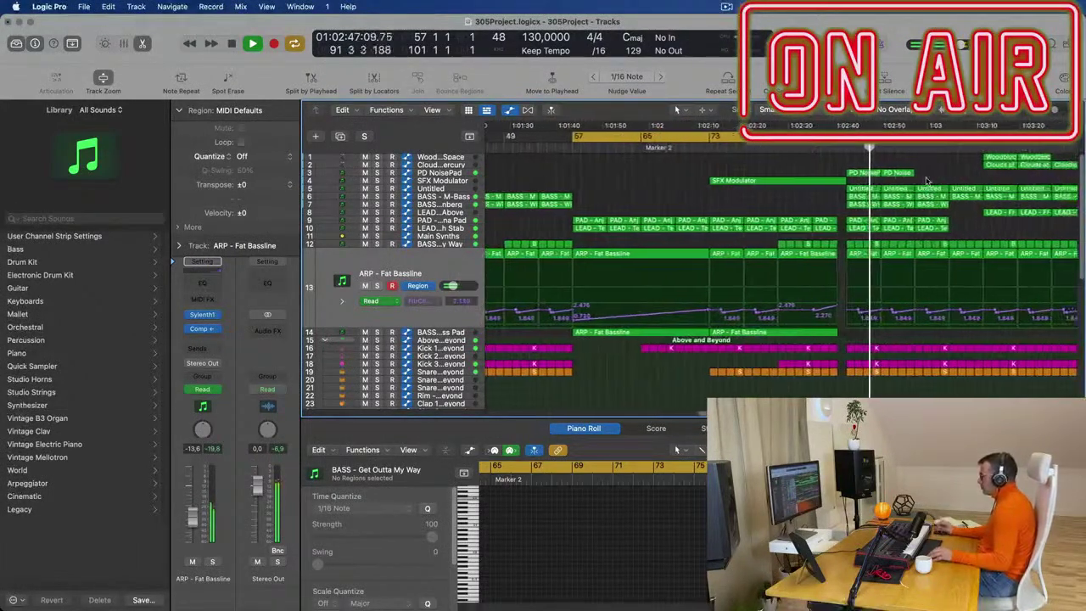
scroll(927, 180, down, 2)
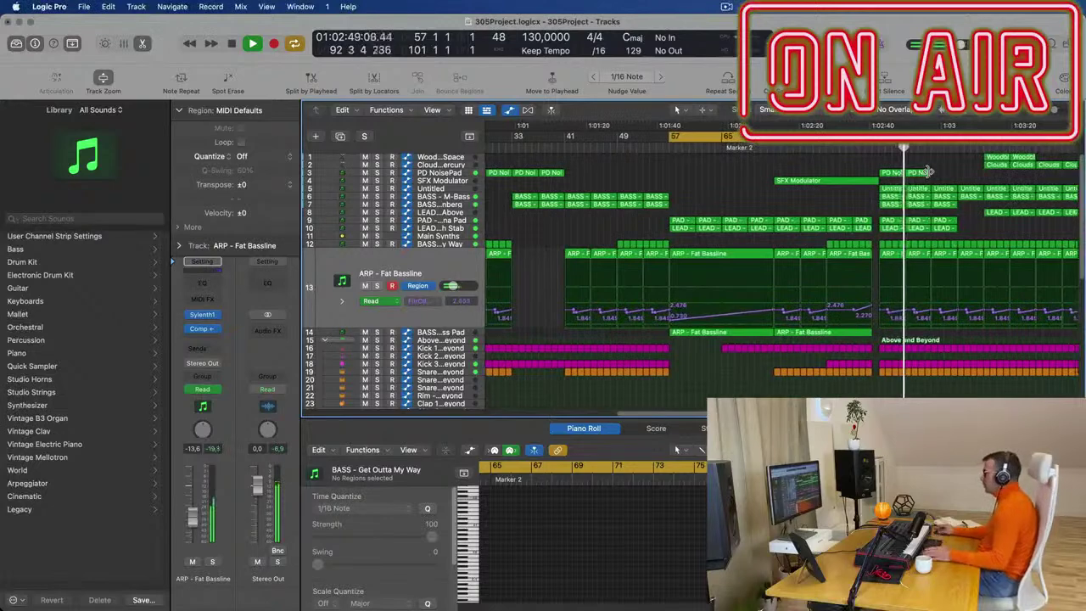
scroll(727, 169, down, 3)
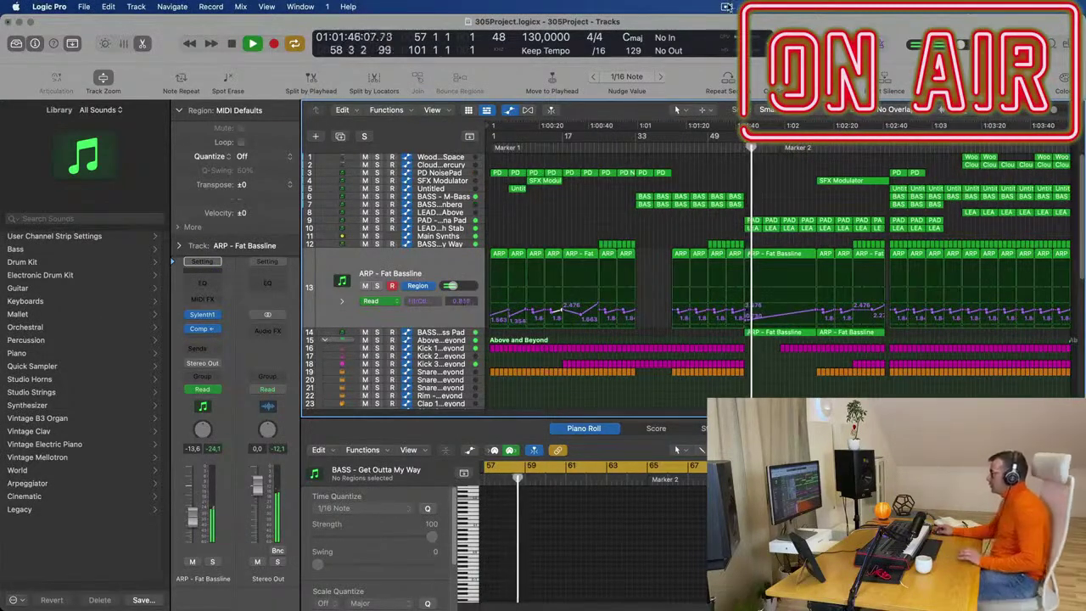
click(726, 6)
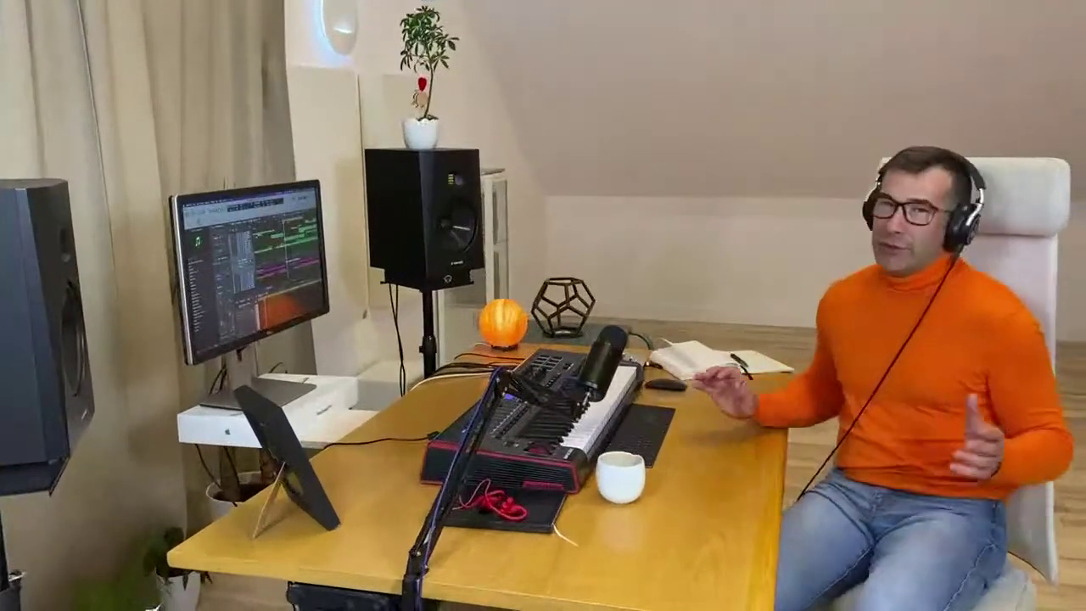